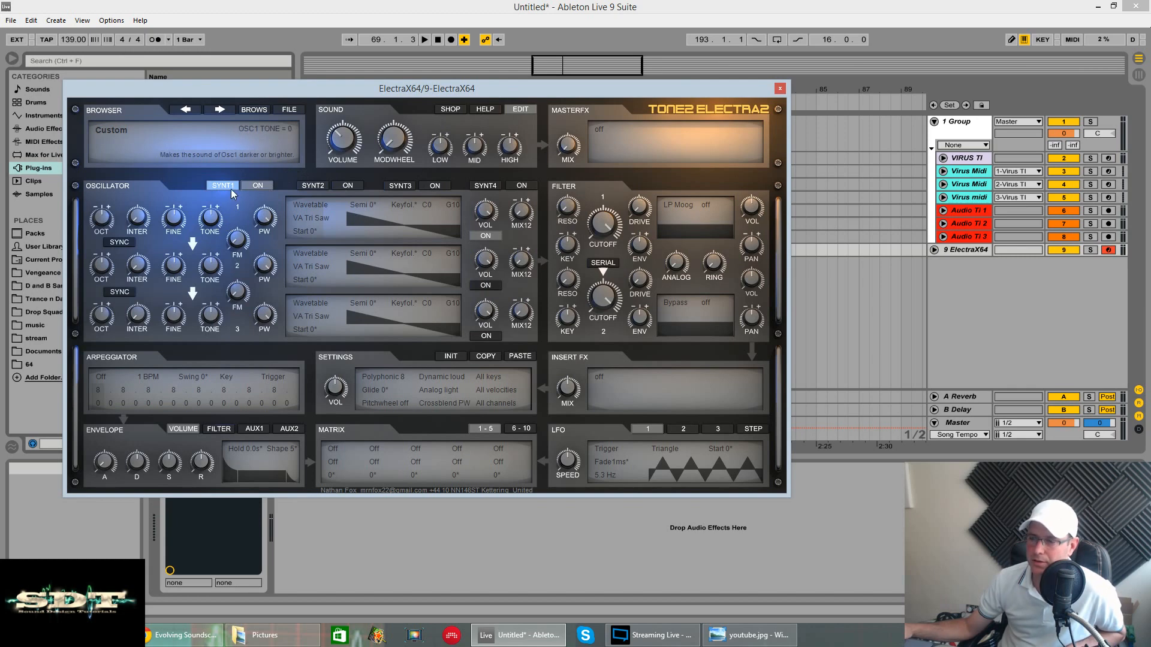
- Look through the oscillator settings of all four synth layers, SYNT1 to SYNT4
left_click(314, 186)
left_click(400, 186)
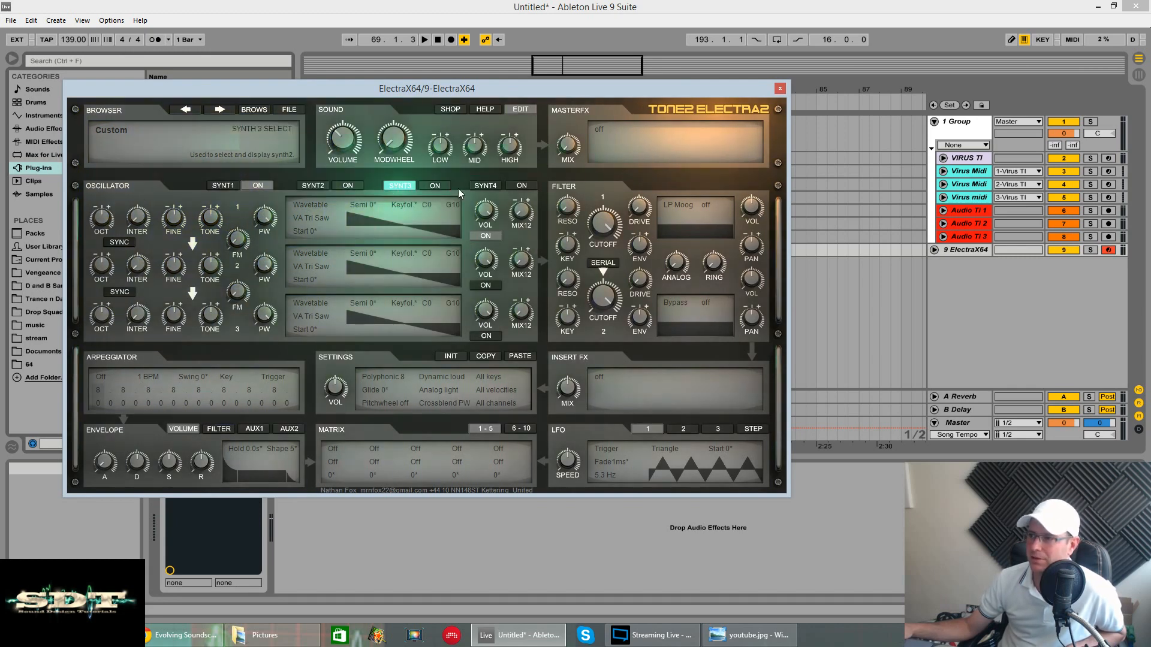
left_click(484, 185)
left_click(220, 189)
left_click(311, 186)
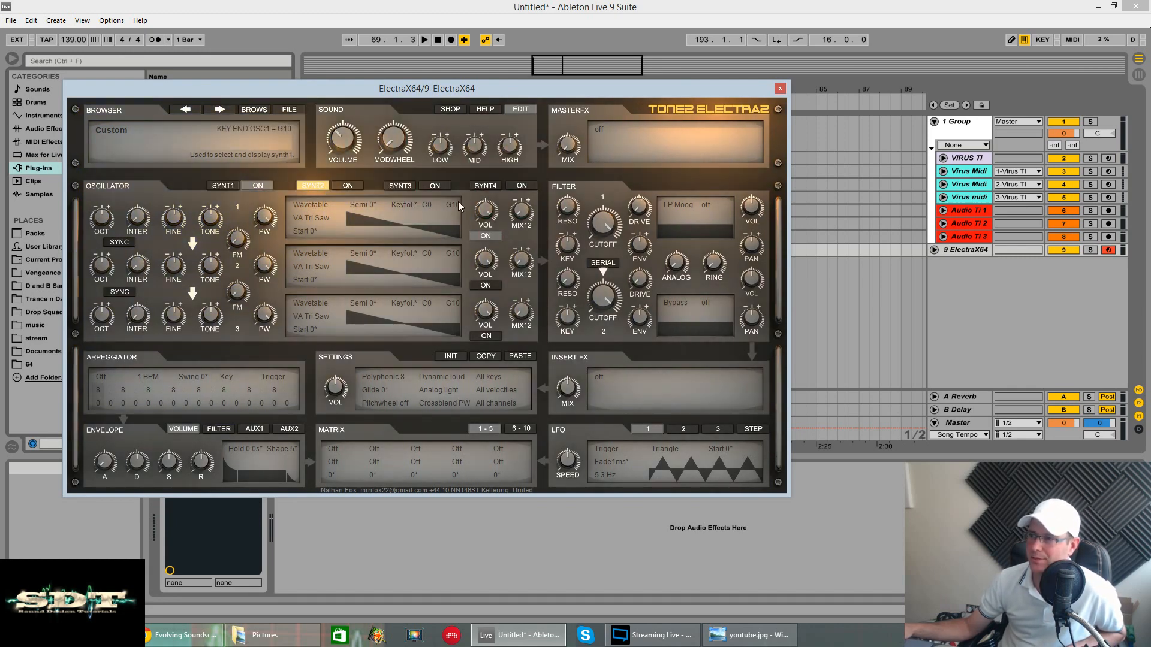
left_click(398, 186)
left_click(490, 188)
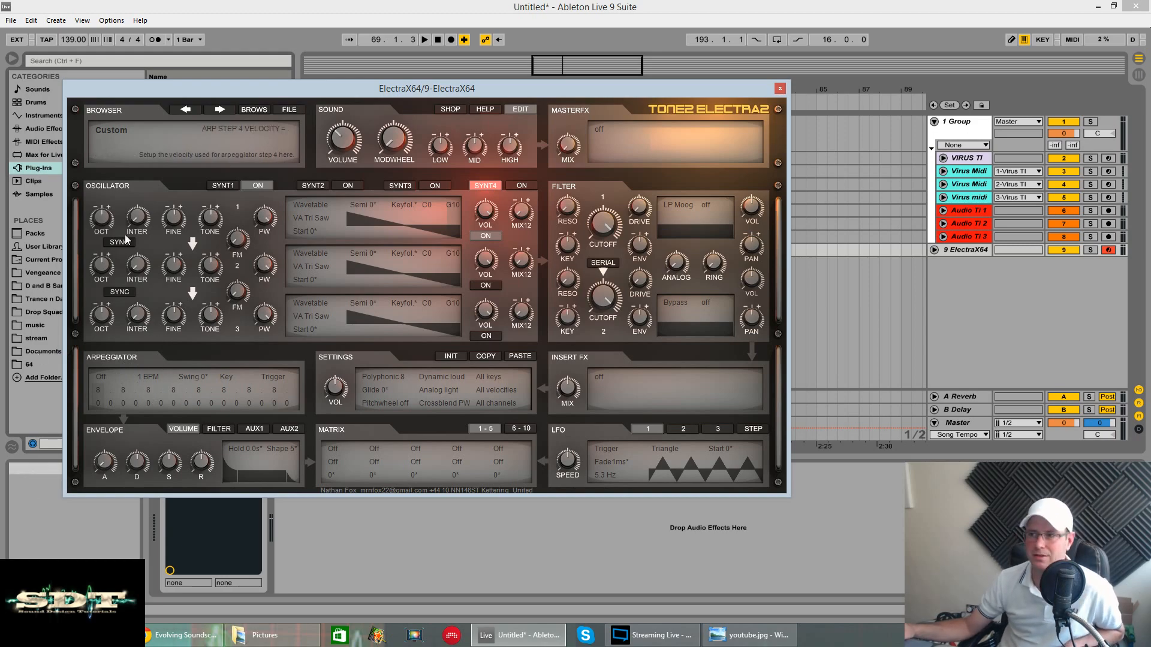
- Move the synth window out of the way and unfold the ElectraX64 track in the arrangement
left_click_drag(491, 95, 555, 469)
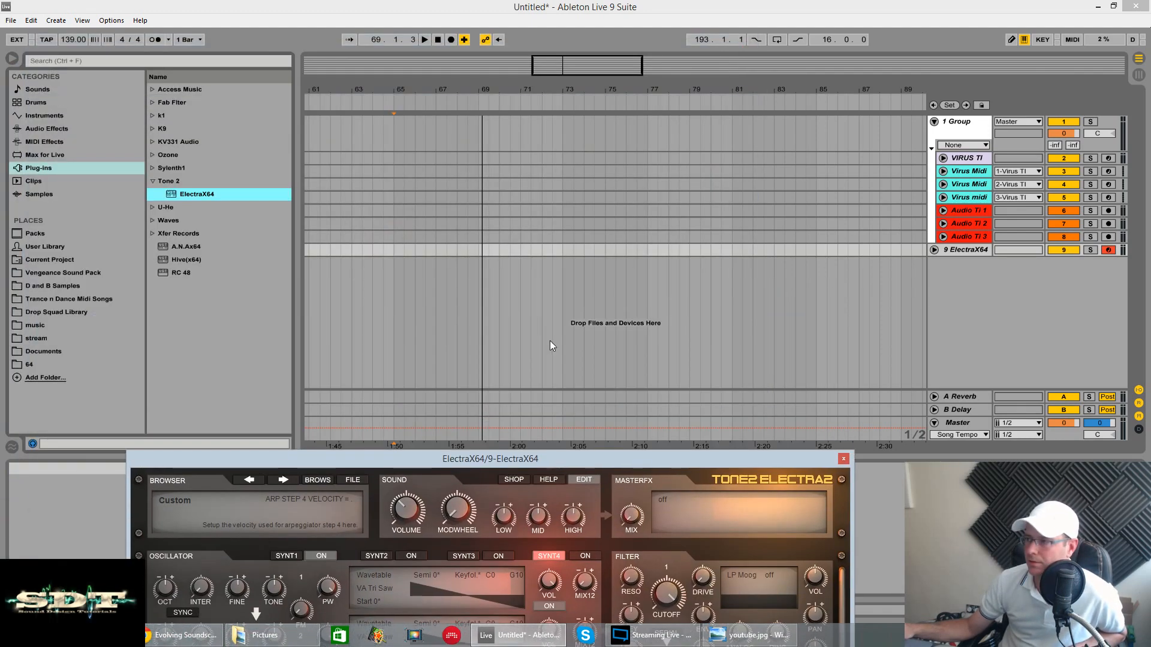
left_click(934, 251)
left_click_drag(692, 458, 735, 98)
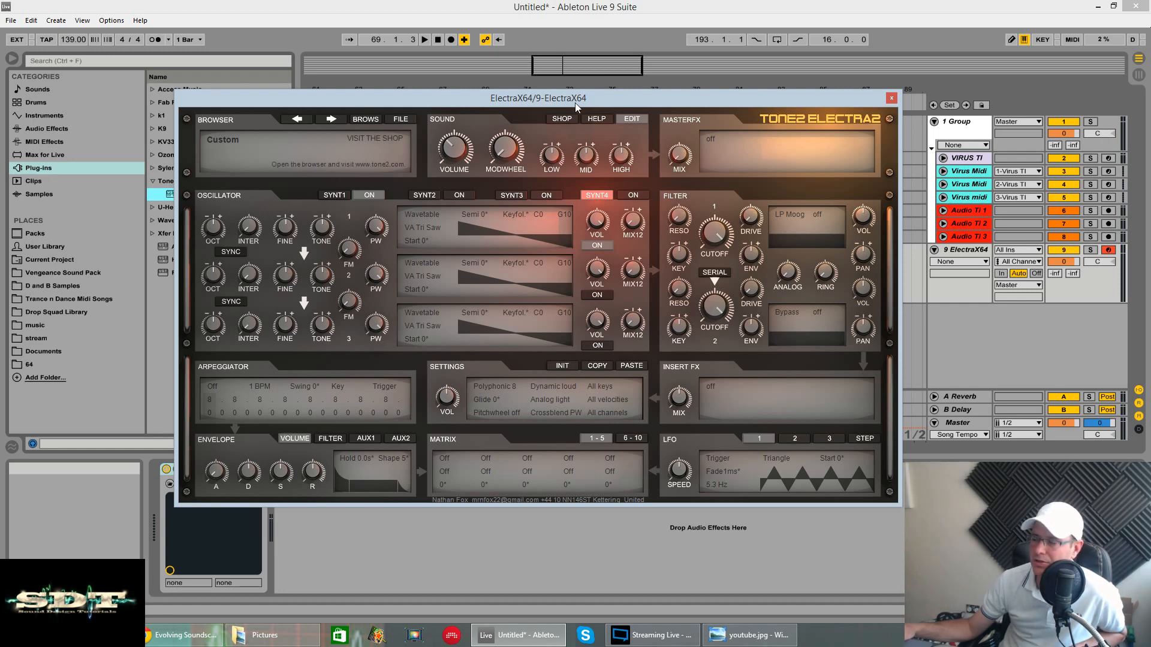
- Reposition the synth window so the track headers stay visible, and display the SYNT1 layer
left_click_drag(575, 105, 457, 159)
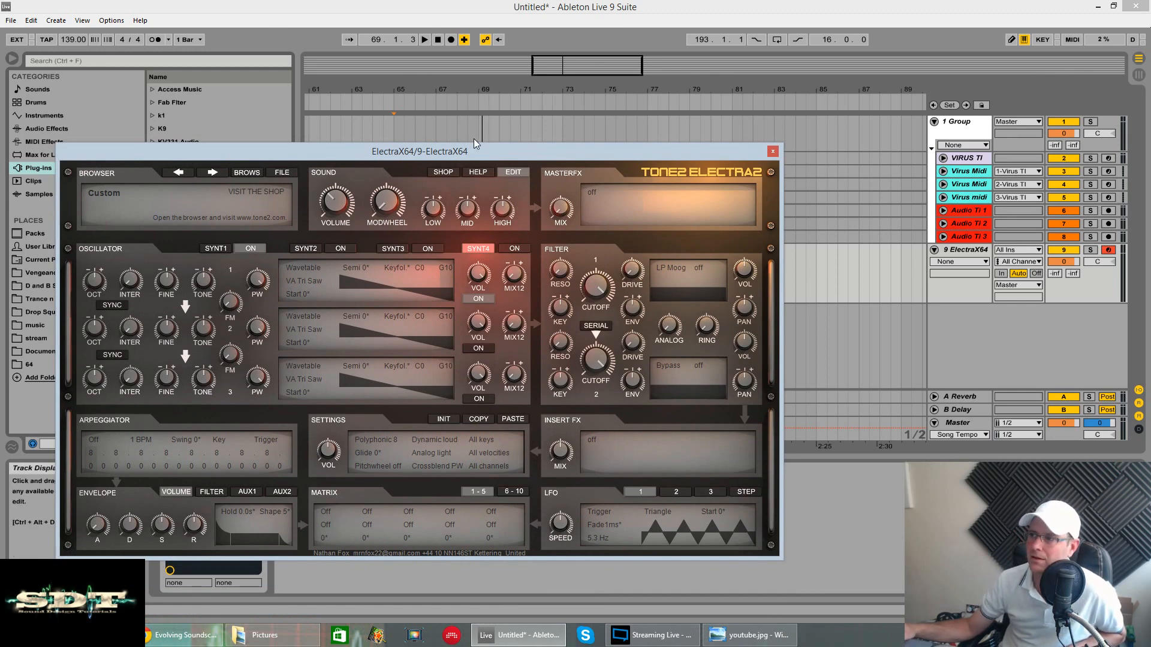
left_click_drag(465, 150, 414, 39)
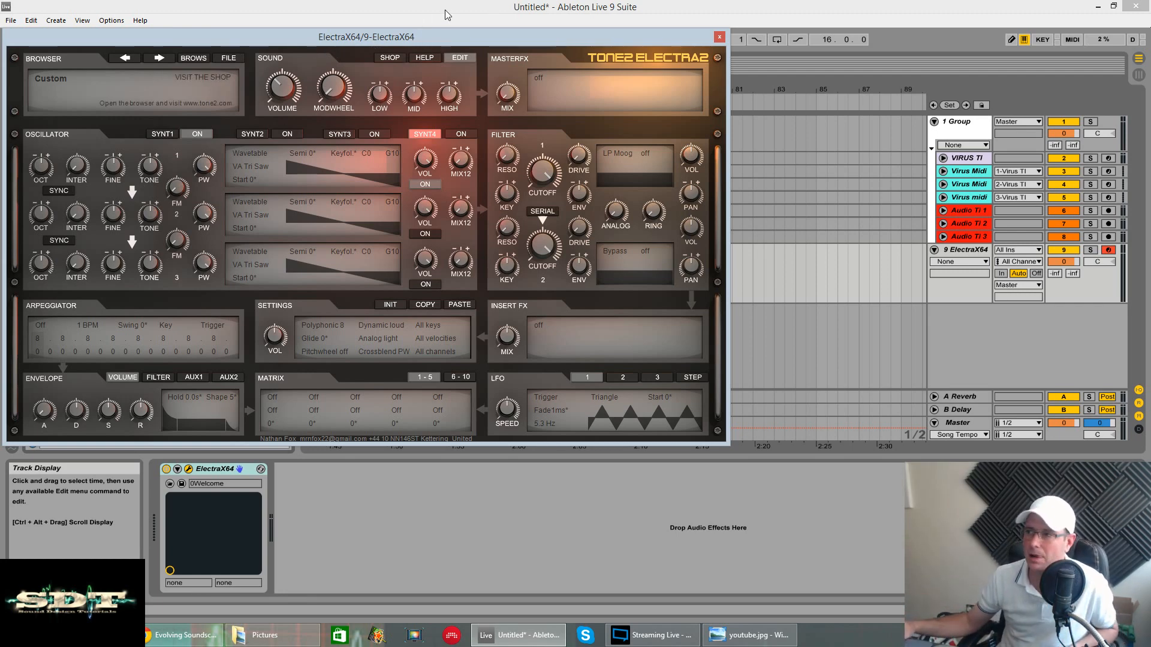
mouse_move(480, 40)
left_mouse_down()
mouse_move(482, 17)
mouse_move(583, 28)
mouse_move(479, 30)
mouse_move(494, 32)
left_mouse_up()
left_click(185, 127)
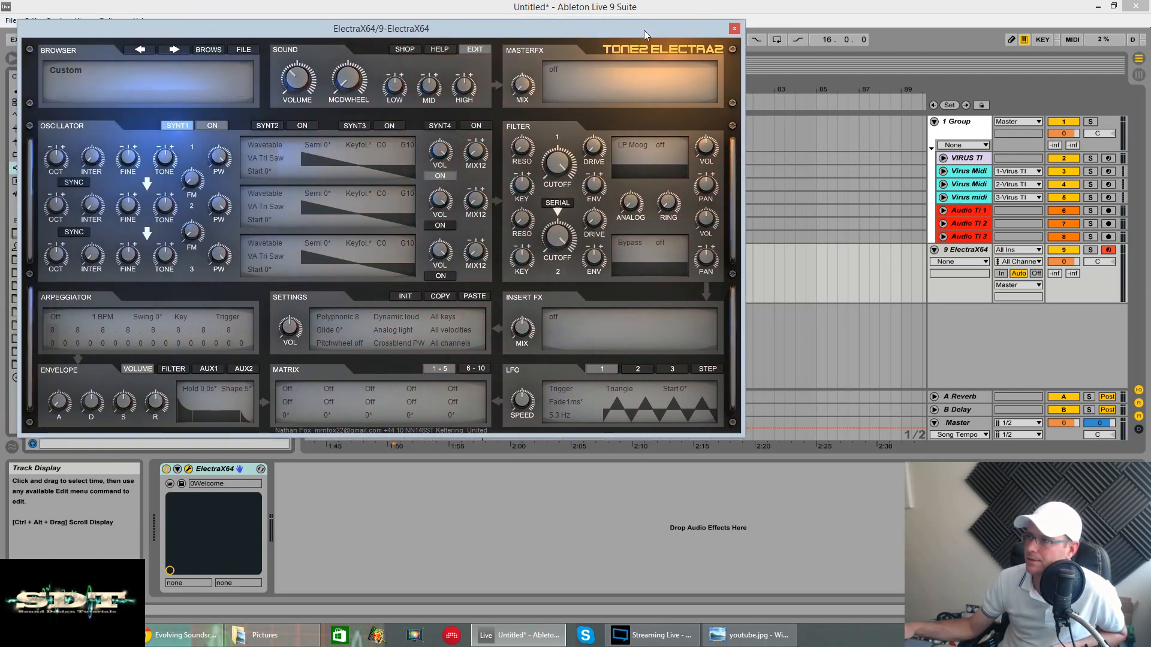
- Insert an empty 16-bar MIDI clip on the ElectraX64 track from bar 71 to bar 87
left_click_drag(644, 30, 618, 493)
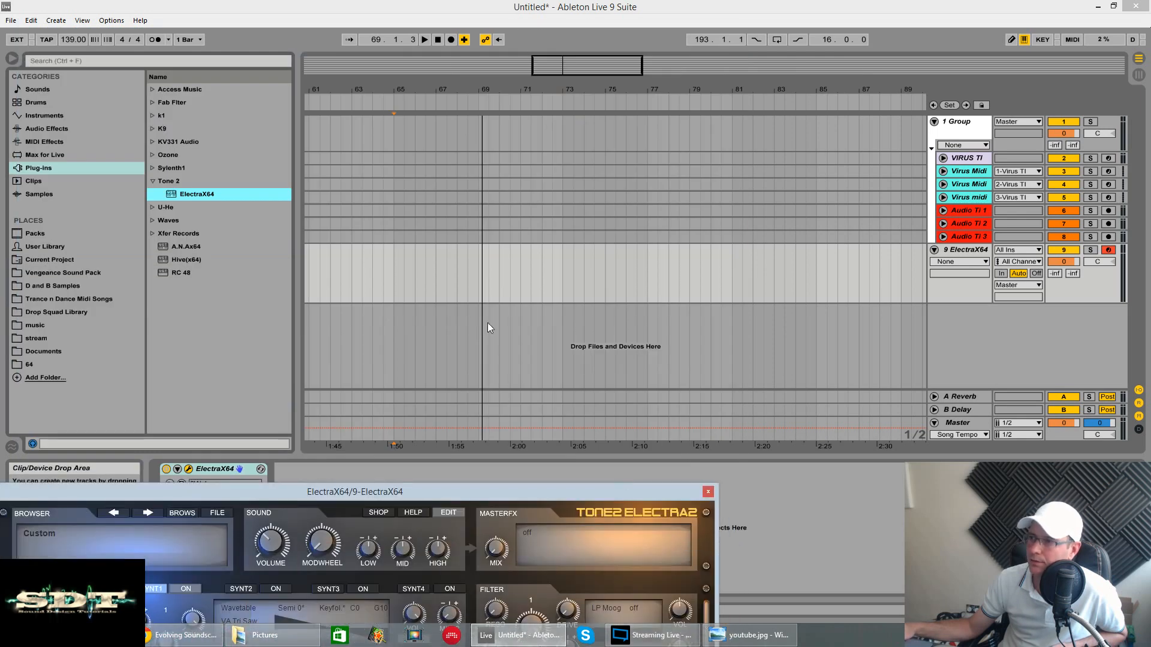
left_click(478, 278)
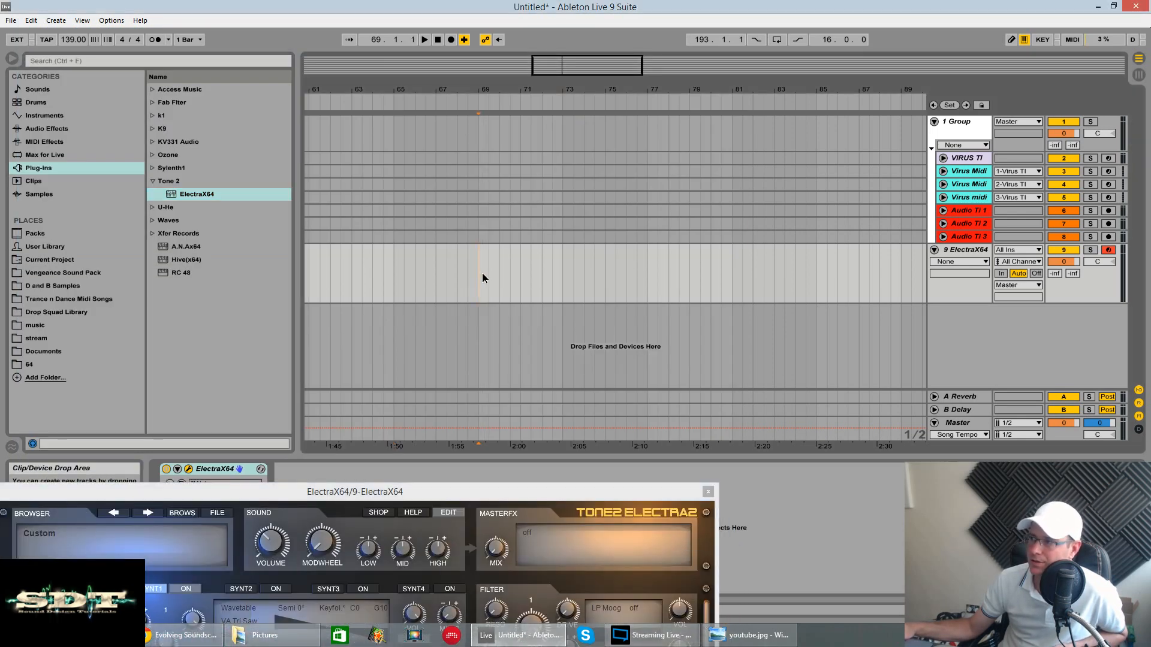
left_click_drag(483, 274, 490, 271)
left_click_drag(558, 91, 471, 78)
left_click_drag(452, 259, 541, 265)
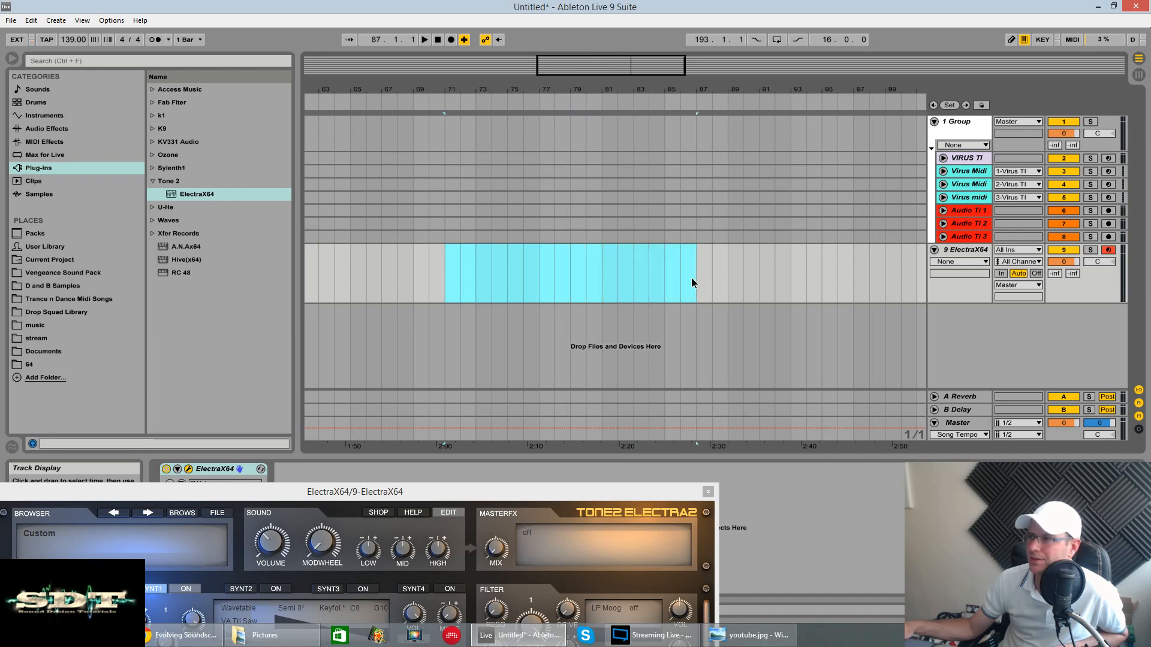
key("ctrl+shift+m")
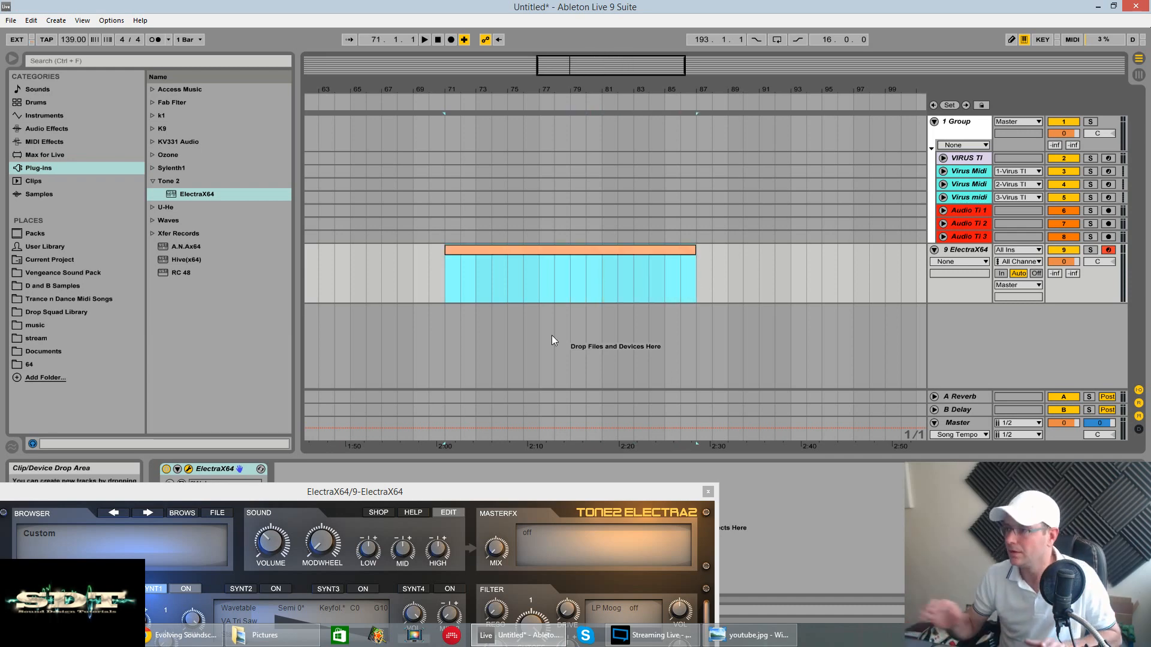
- Open the new clip in an enlarged note editor and place an A2 note at its start
double_click(680, 248)
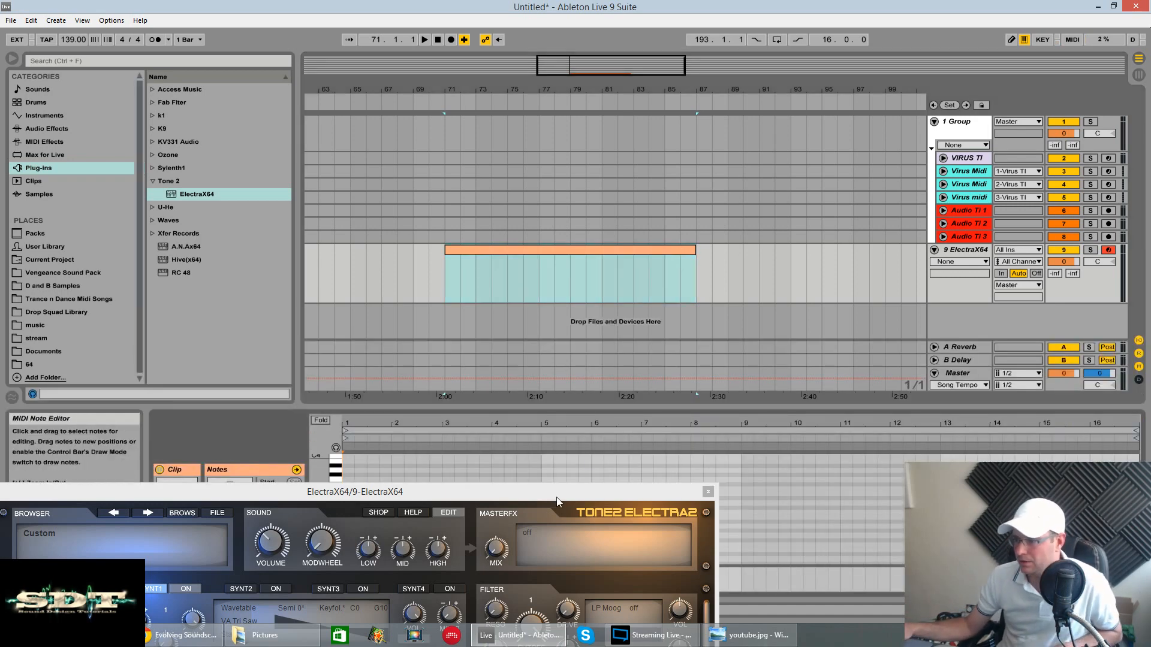
left_click_drag(541, 410, 541, 73)
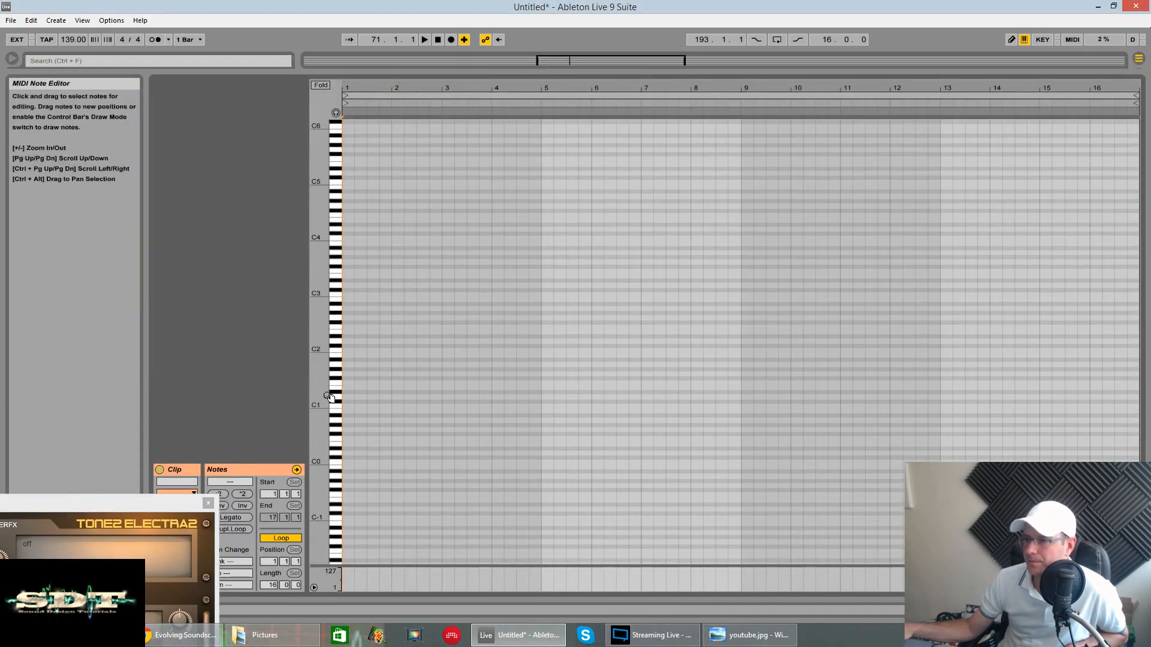
double_click(350, 365)
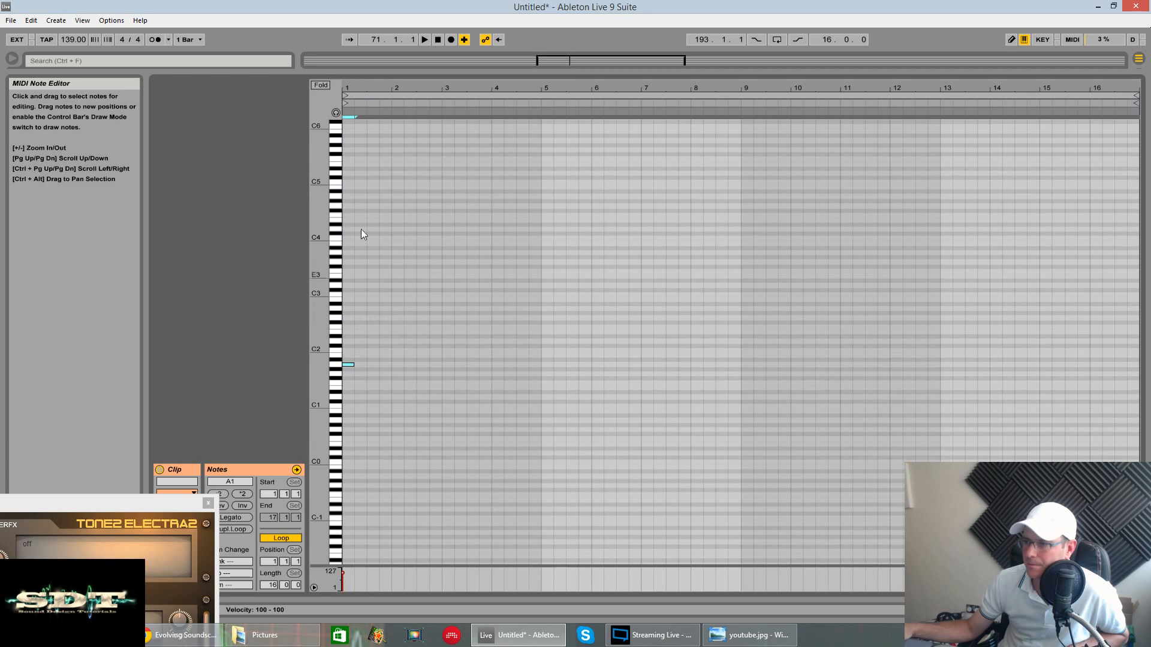
left_click_drag(322, 205, 307, 452)
left_click_drag(345, 538, 350, 427)
- Stack C3, E3, G3, A3 and C4 notes above the A2 at the start of the clip
double_click(350, 401)
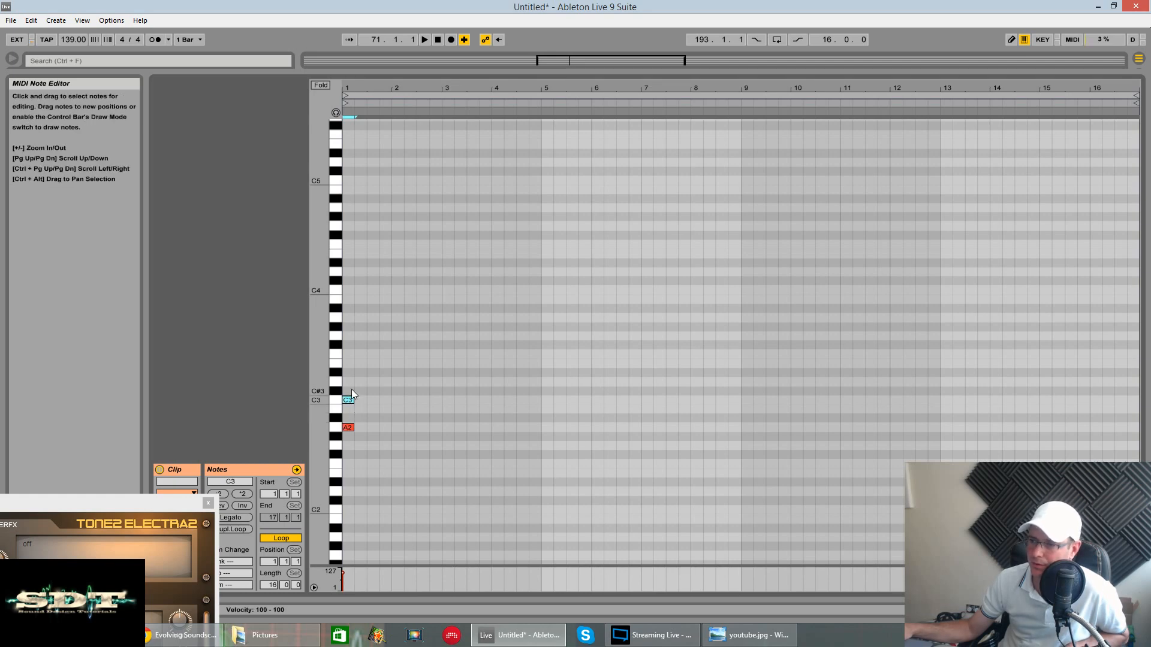
double_click(347, 364)
double_click(348, 335)
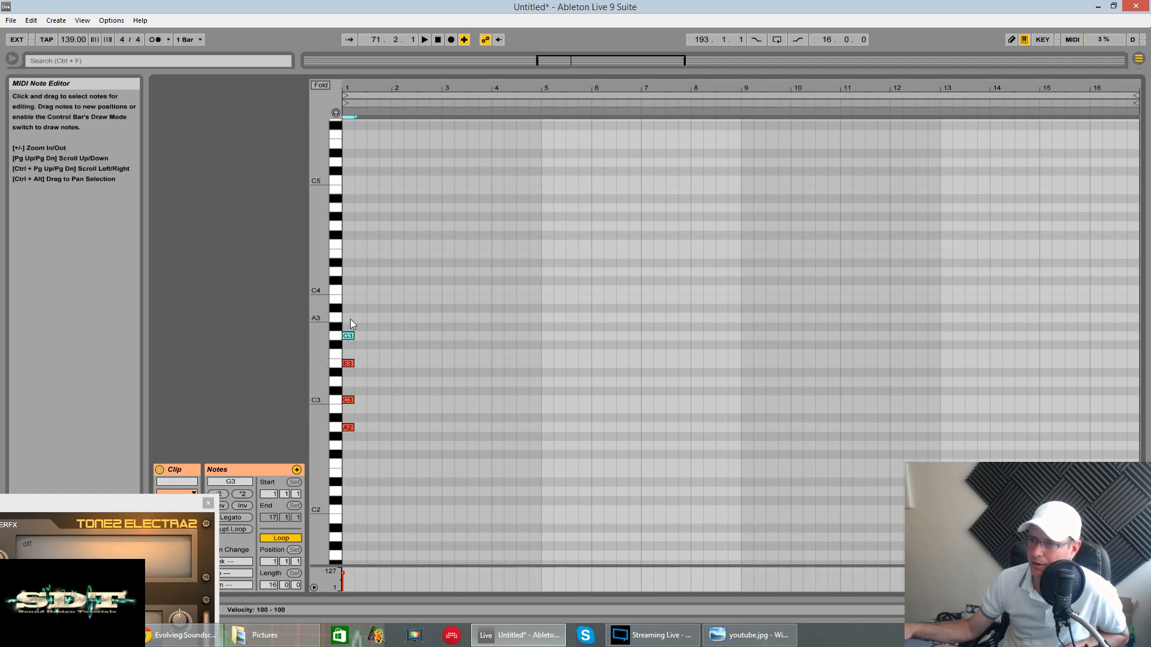
double_click(348, 317)
double_click(347, 290)
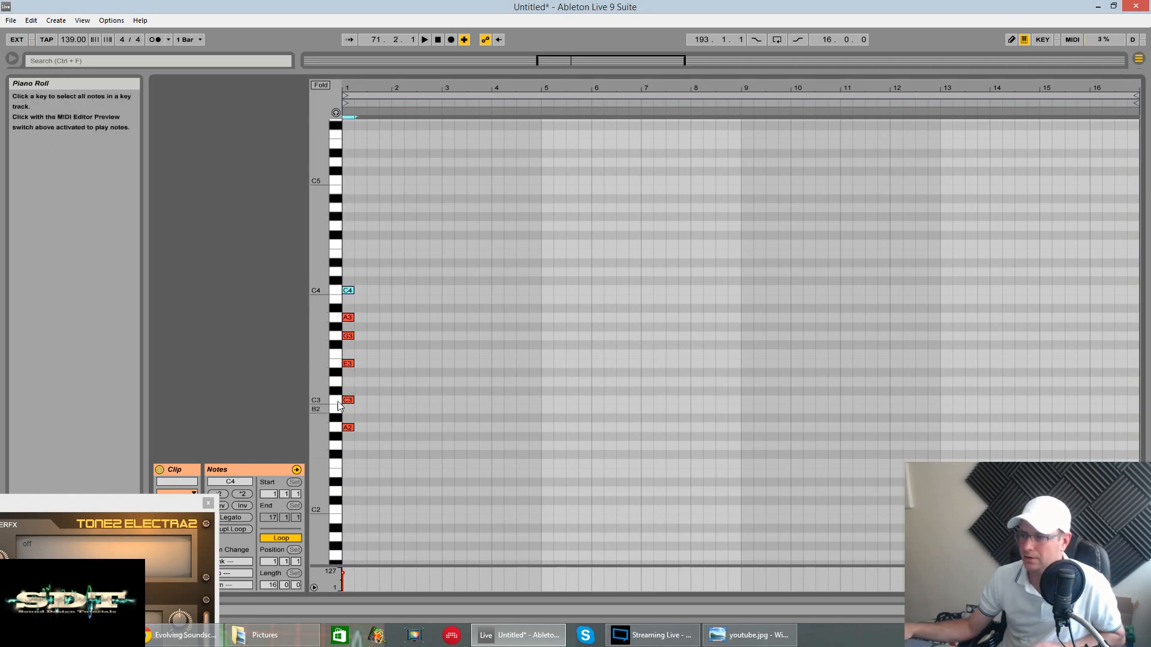
- Stretch all six chord notes across the full 16 bars and transpose them up one octave
left_click_drag(357, 256, 1138, 428)
key("space")
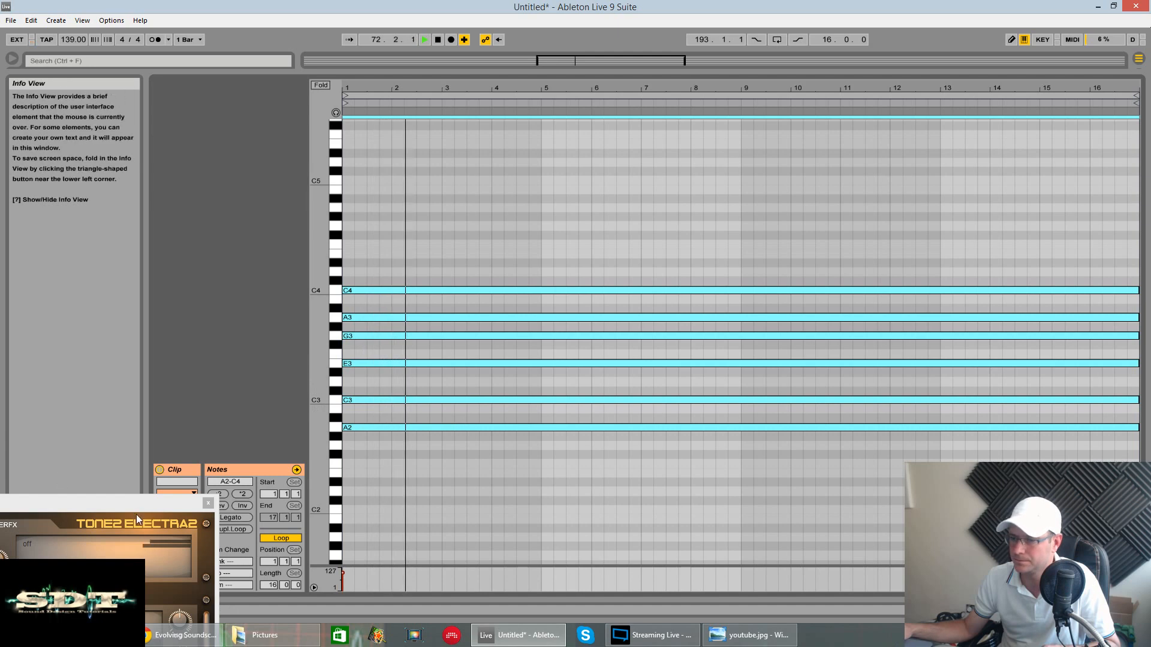
key("shift+Up")
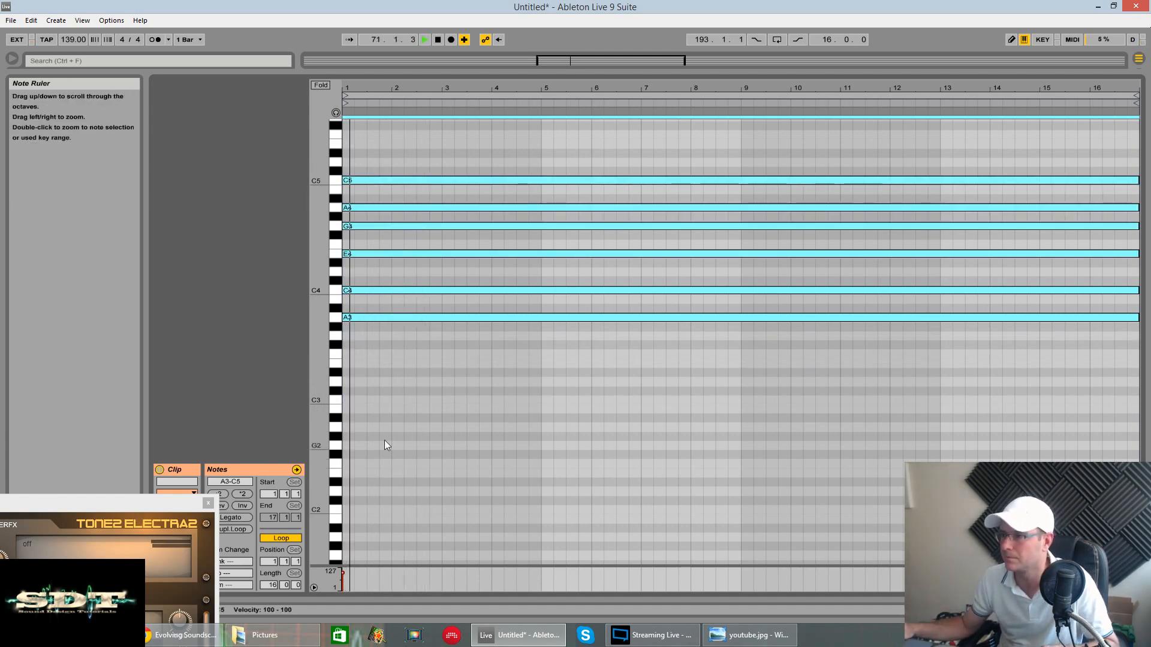
- Add full-length A2 and C3 notes beneath the chord and play the clip
key("space")
left_click_drag(502, 275, 451, 429)
key("space")
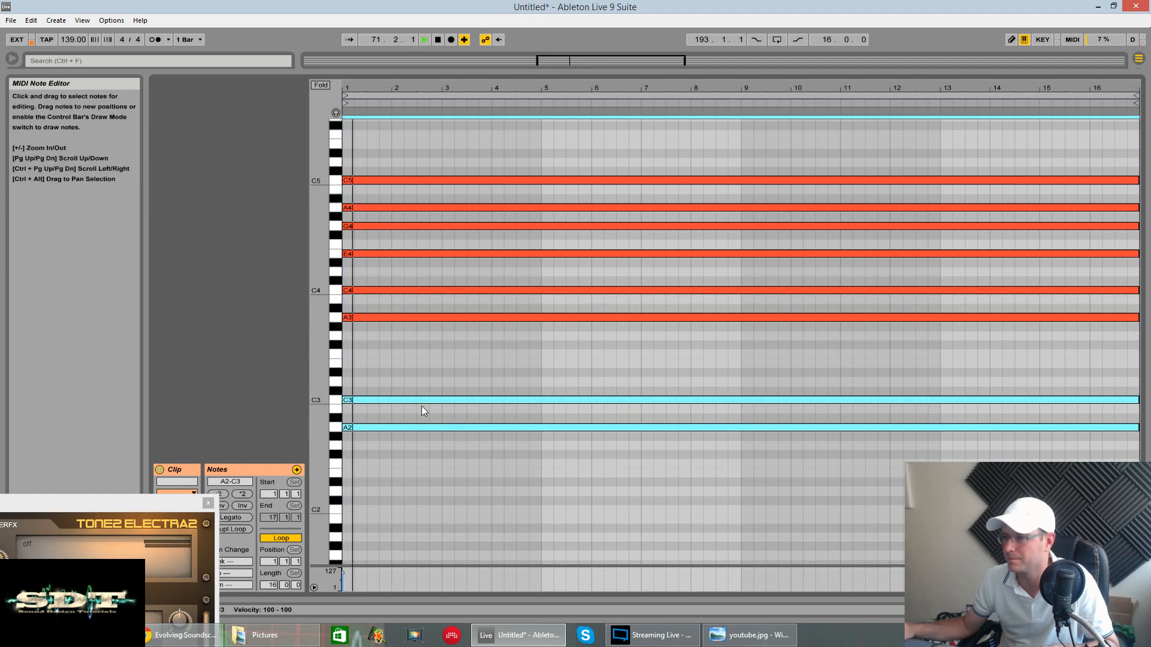
- Bring the synth window into view and set its voice mode to Polyphonic 64
left_click_drag(133, 500, 849, 184)
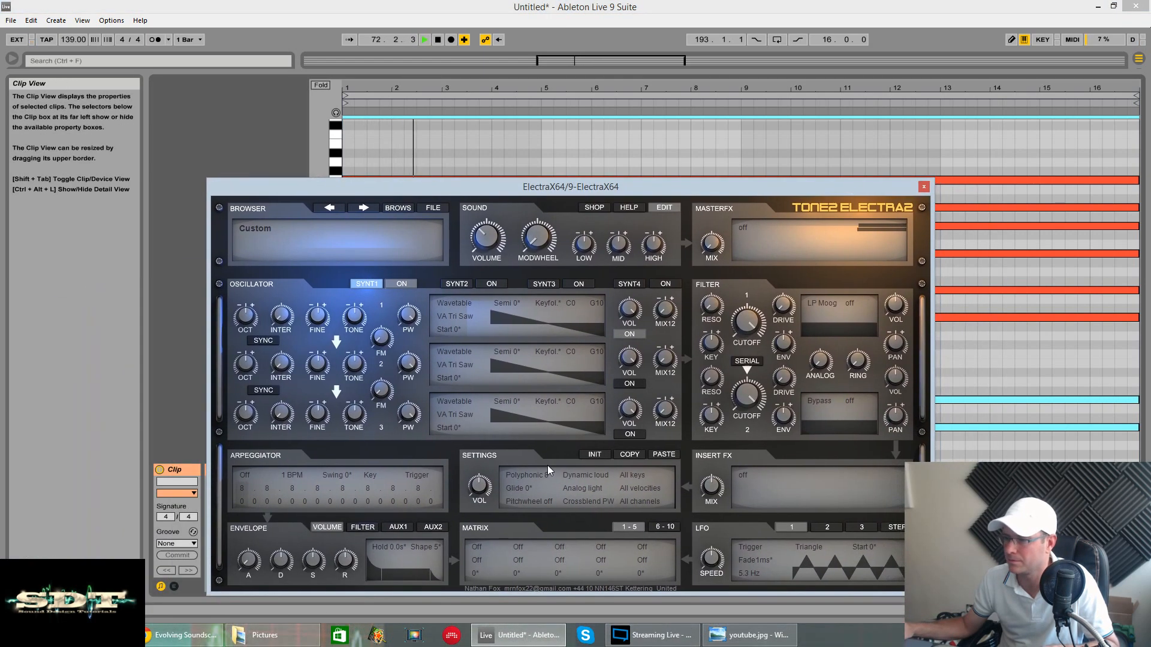
left_click(517, 474)
left_click(542, 471)
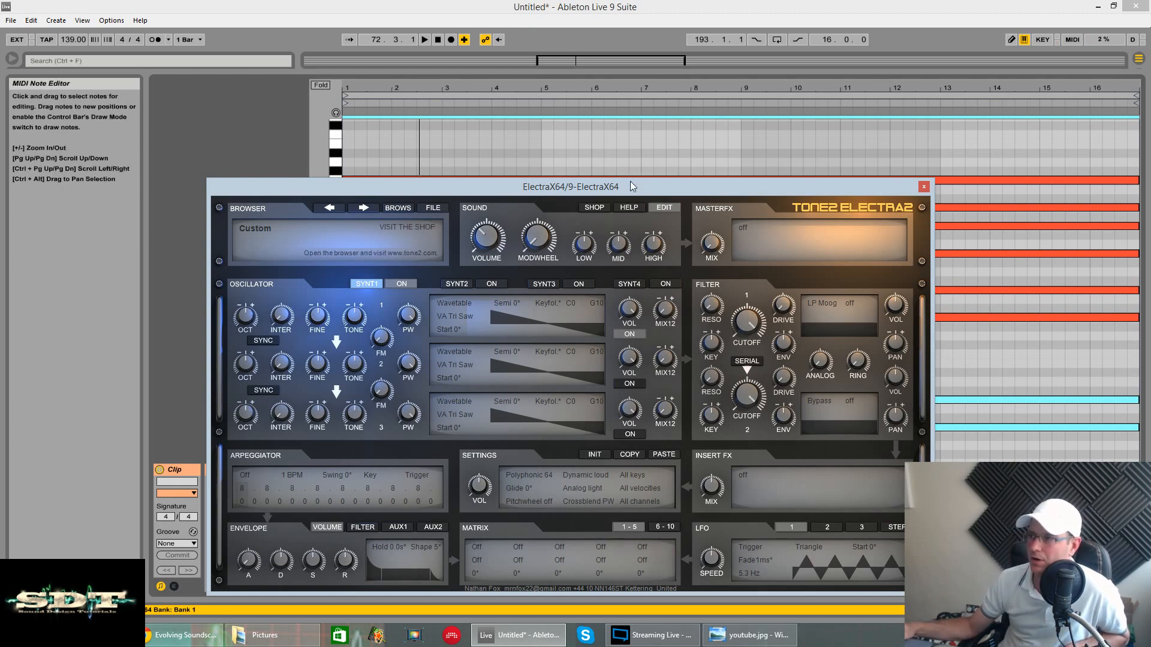
- Reposition the synth window, start playback and shrink the note editor to reveal the arrangement tracks
left_click_drag(631, 181, 548, 123)
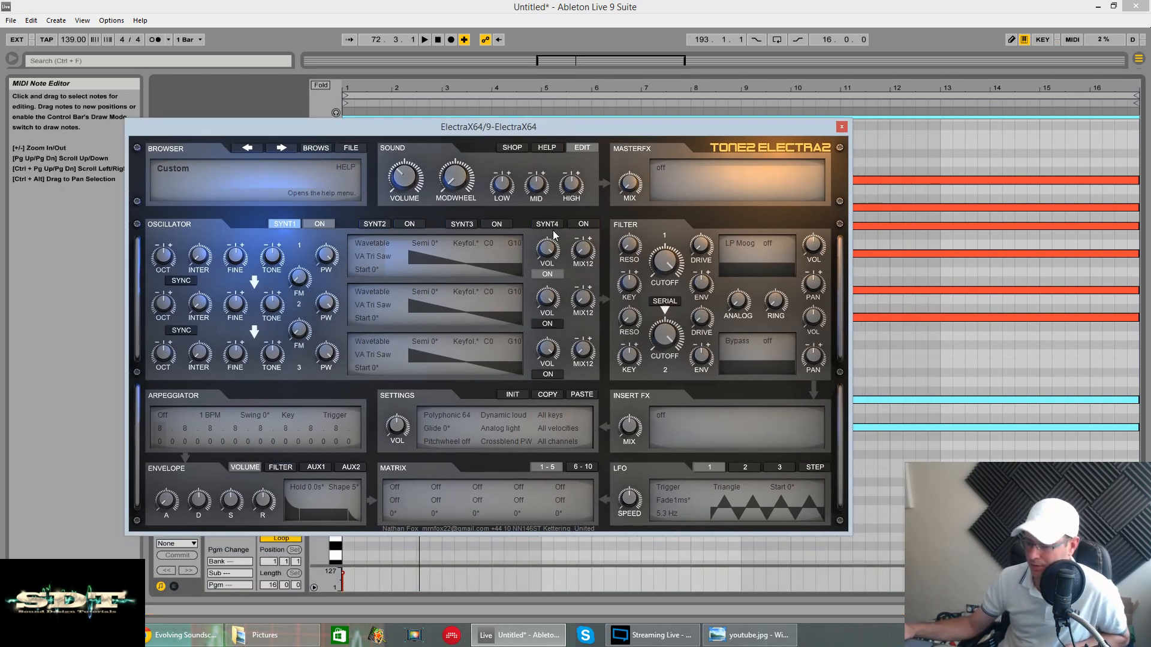
key("space")
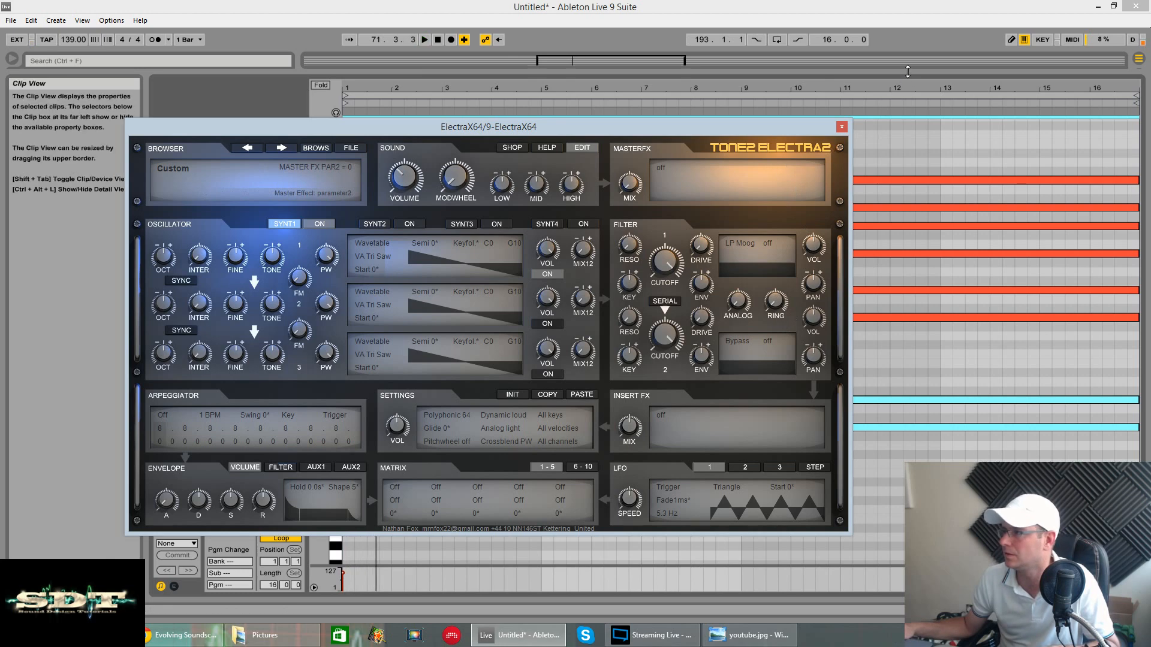
left_click_drag(913, 72, 913, 379)
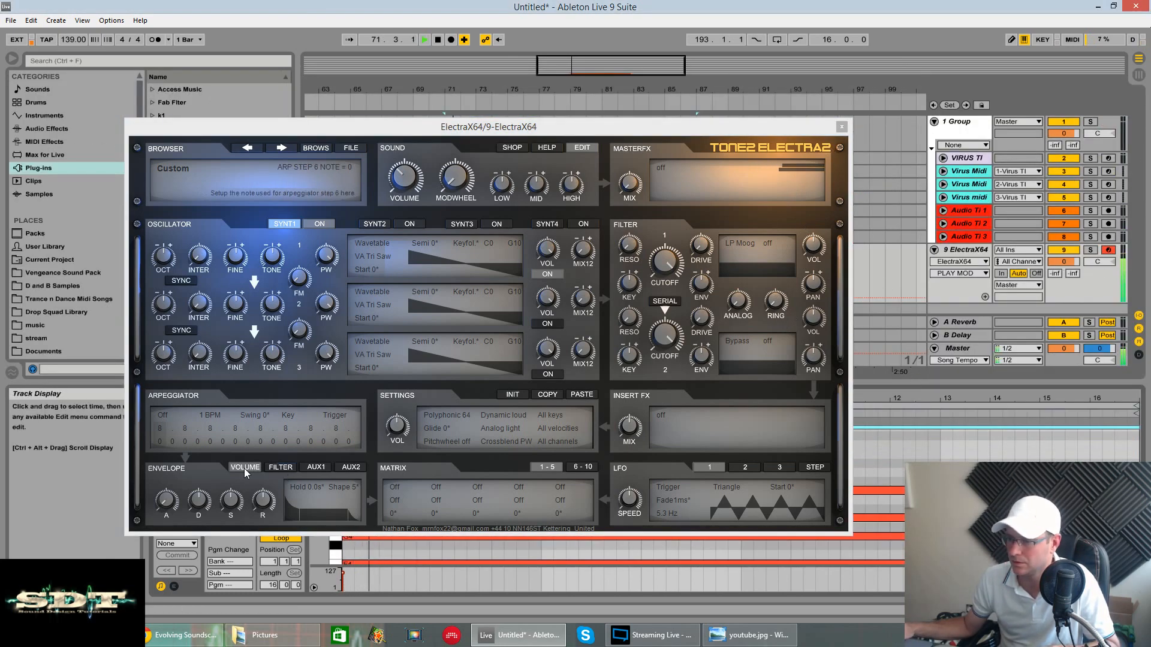
- Lengthen the volume envelope's attack to 12 sec, set the synth's main volume to 50 and play back the result
left_click(163, 502)
left_click_drag(169, 473, 198, 428)
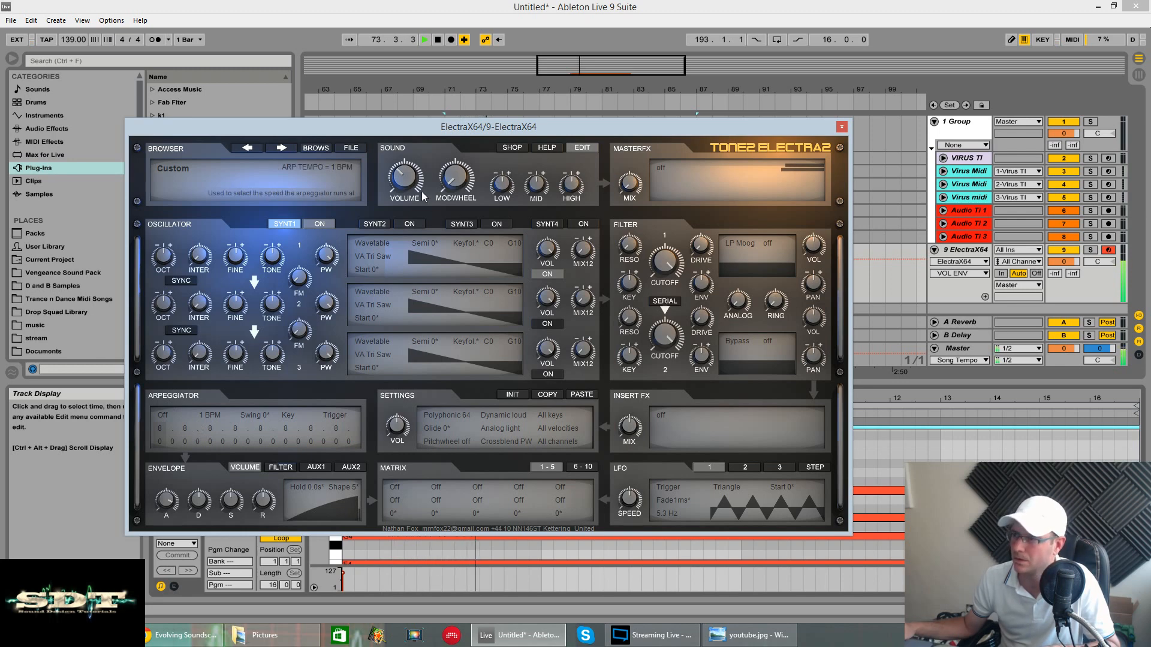
left_click_drag(415, 177, 426, 183)
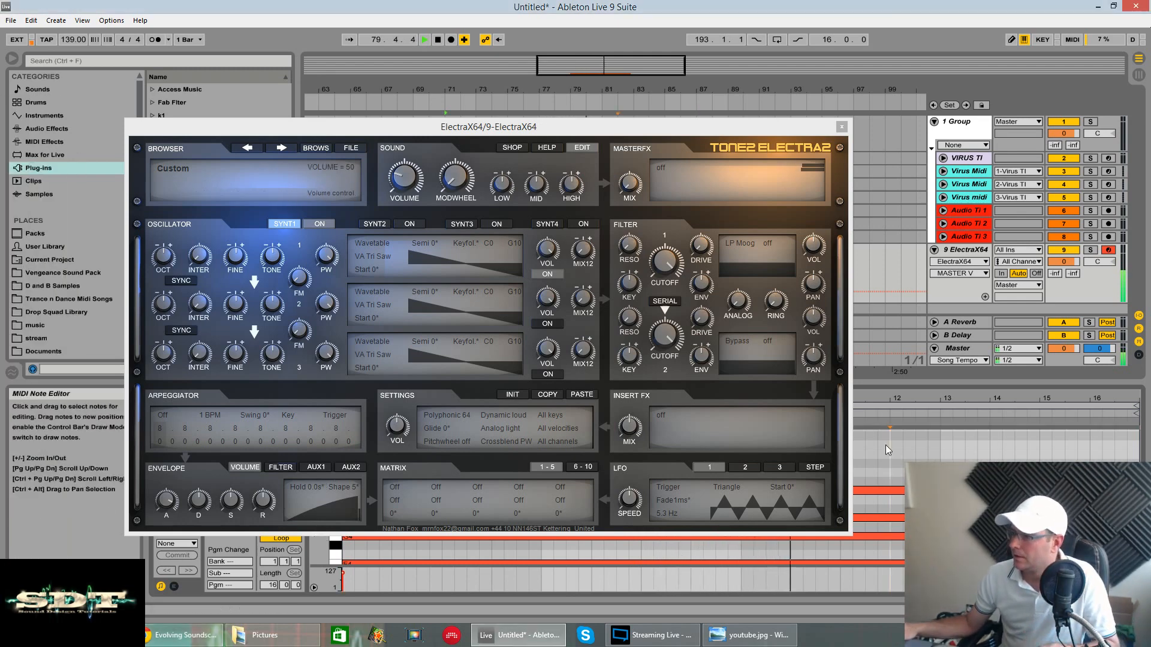
key("space")
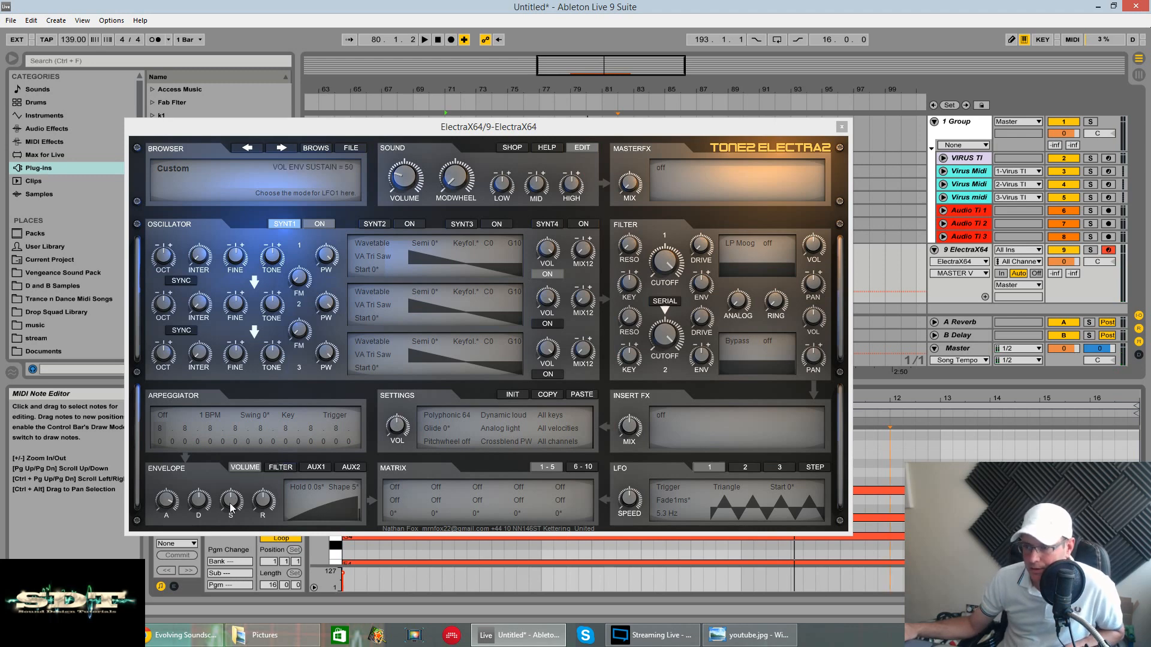
left_click_drag(231, 508, 229, 429)
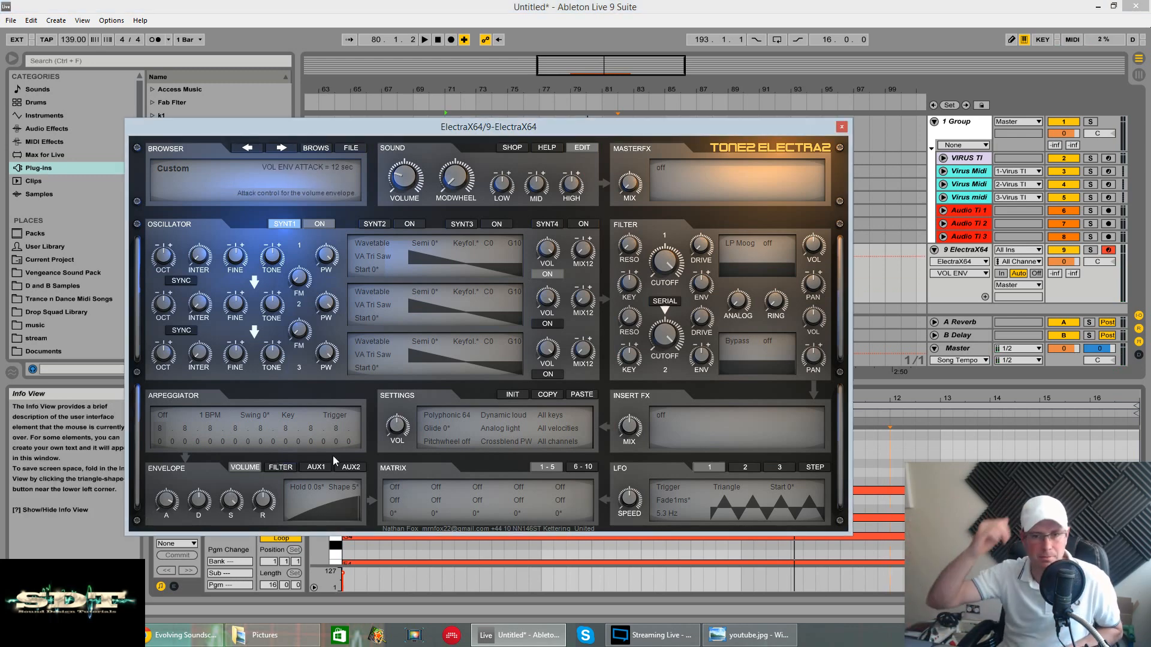
key("space")
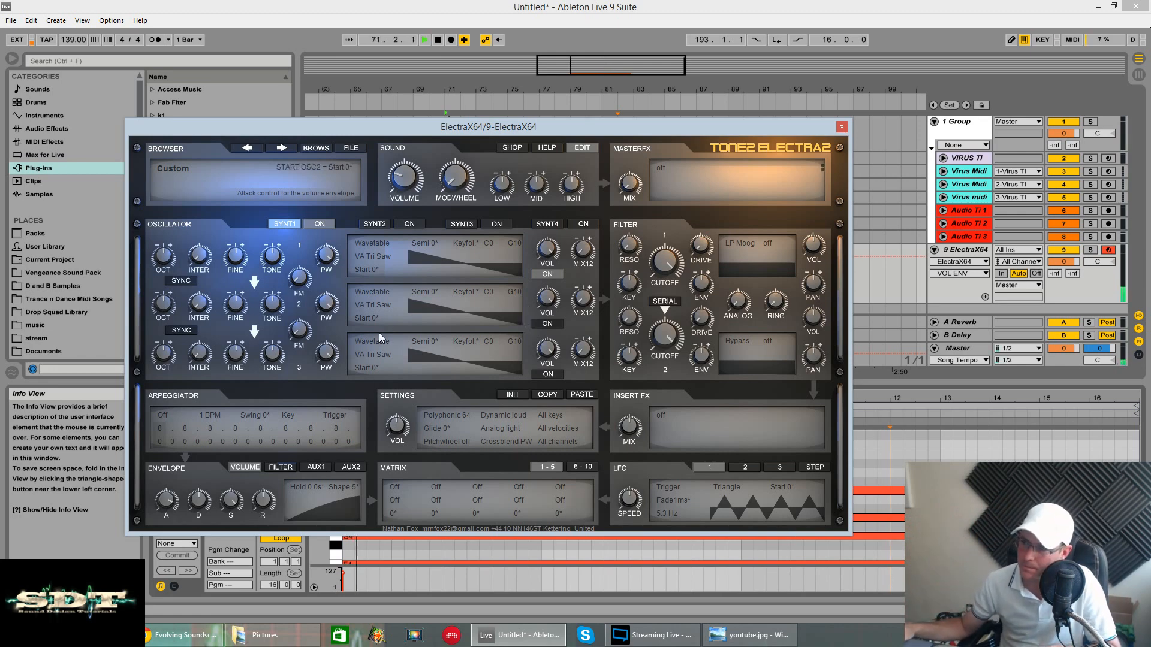
- Set oscillator 1 of SYNT1 to Ultrasaw synthesis with the Hypersaw Vir 9x waveform
left_click(387, 245)
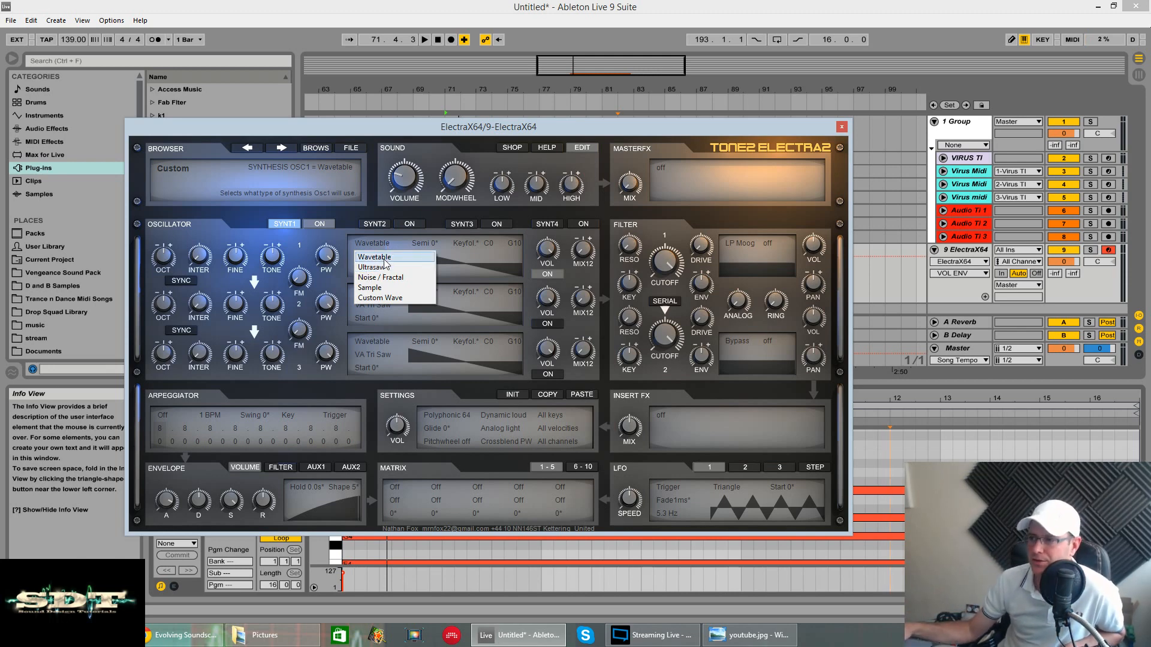
left_click(379, 267)
left_click(379, 239)
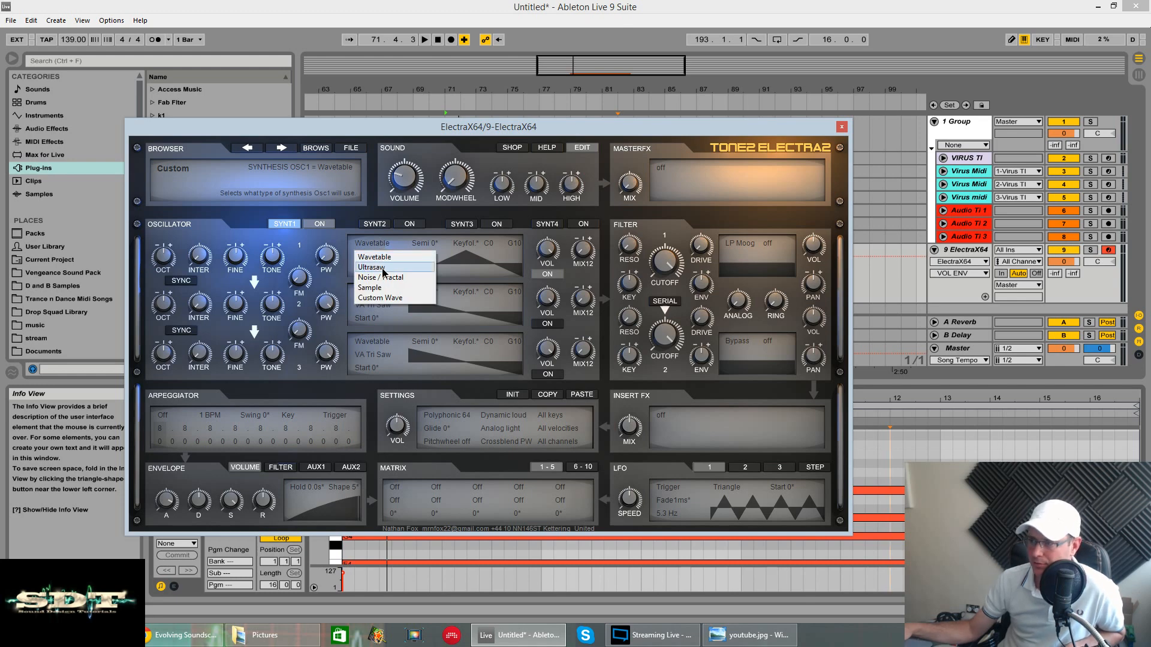
left_click(377, 267)
left_click(369, 255)
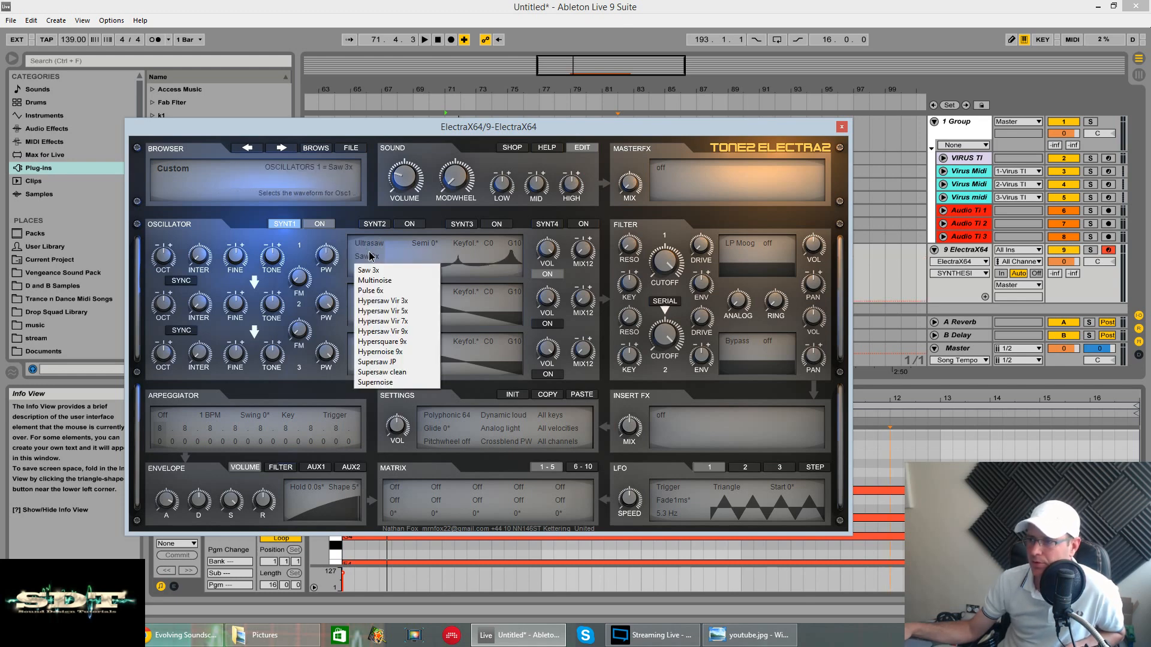
left_click(383, 331)
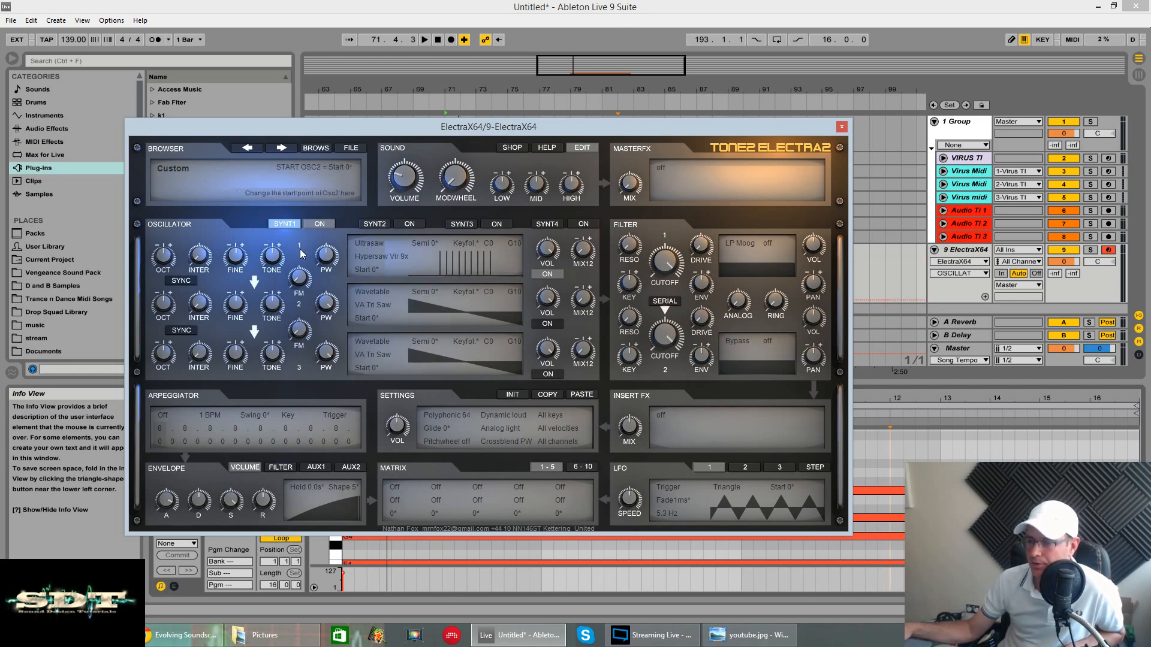
- Adjust oscillator 1's pulse width and set the master effect to Ensemble with 19% speed and 10% depth
left_click_drag(325, 292, 274, 281)
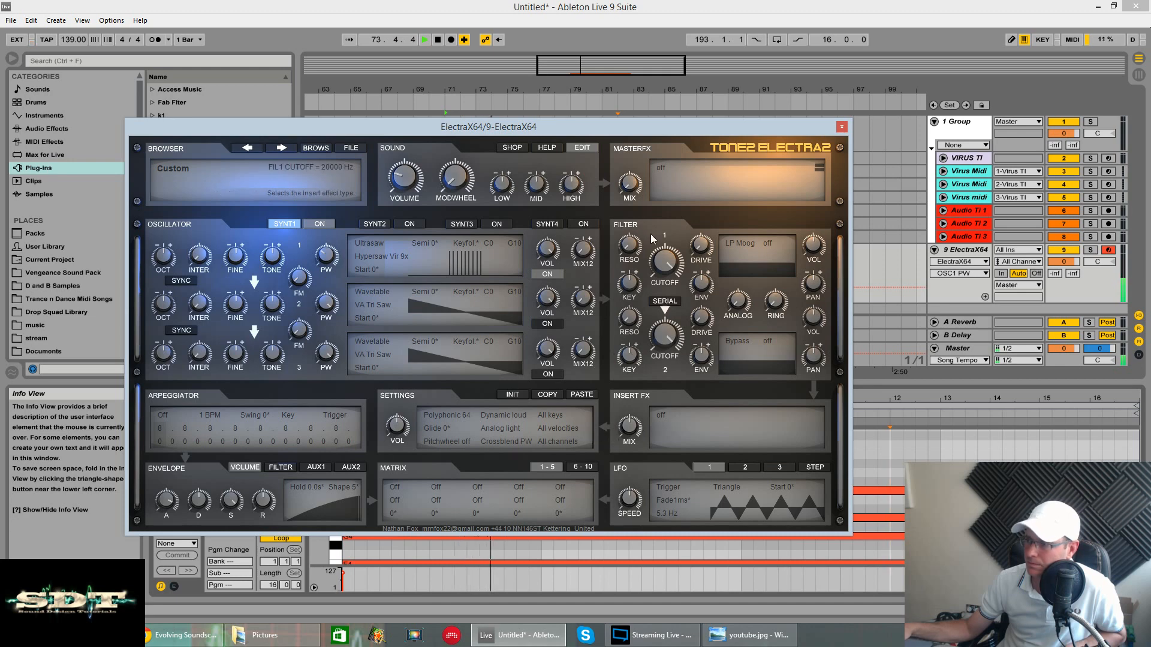
left_click(663, 168)
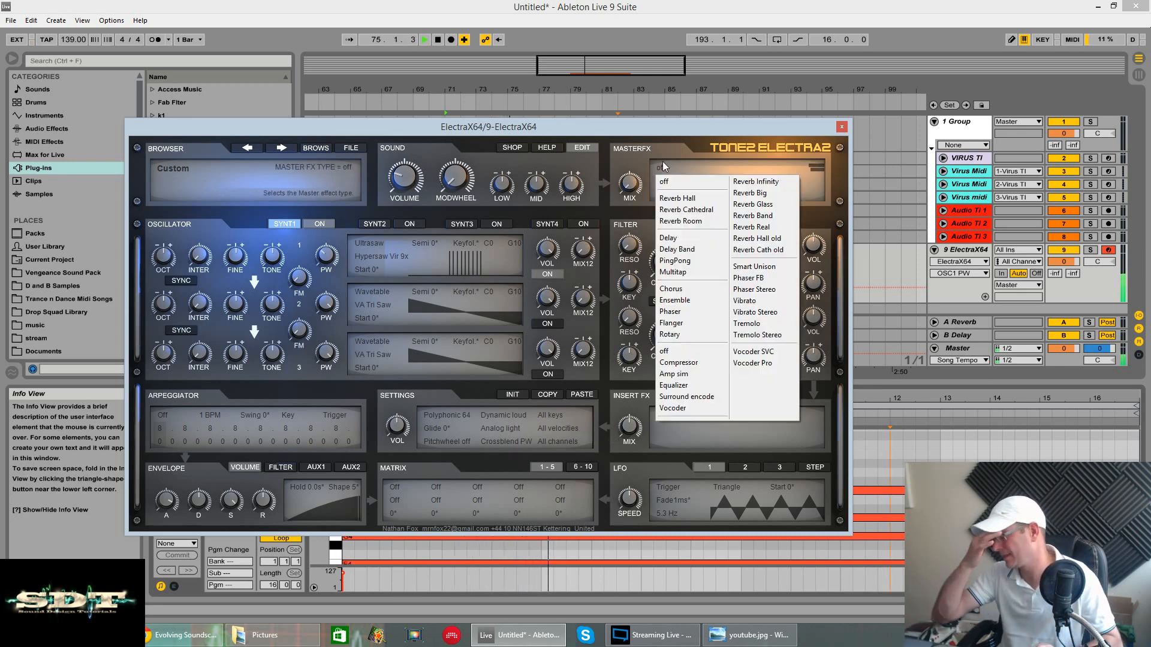
left_click(497, 550)
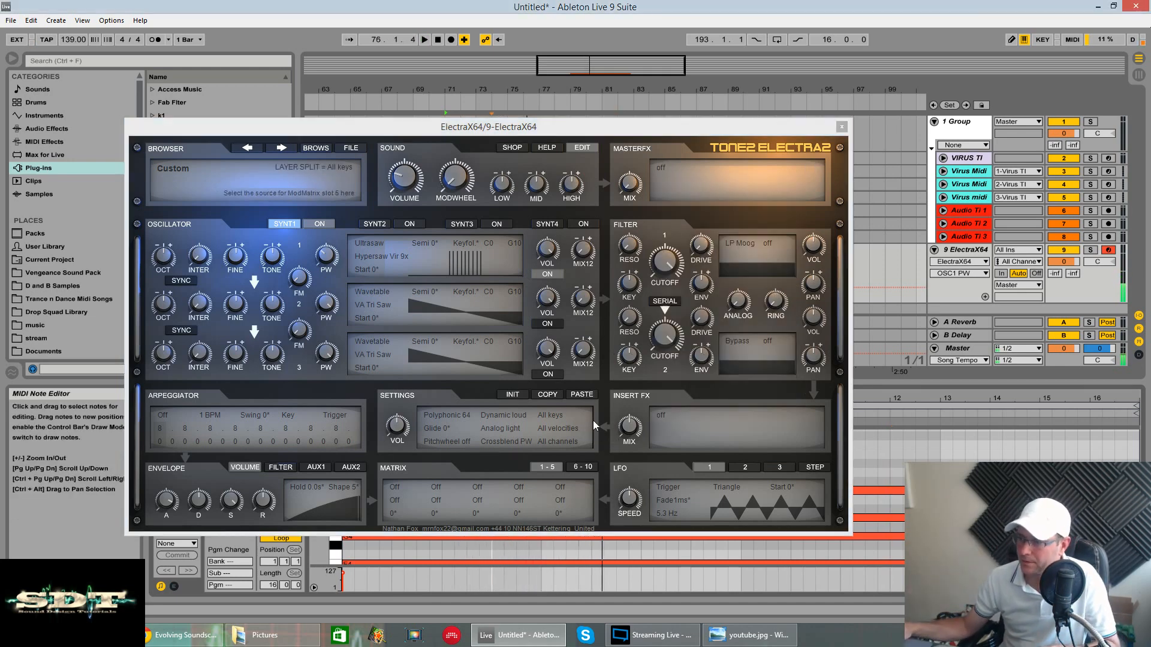
left_click(662, 167)
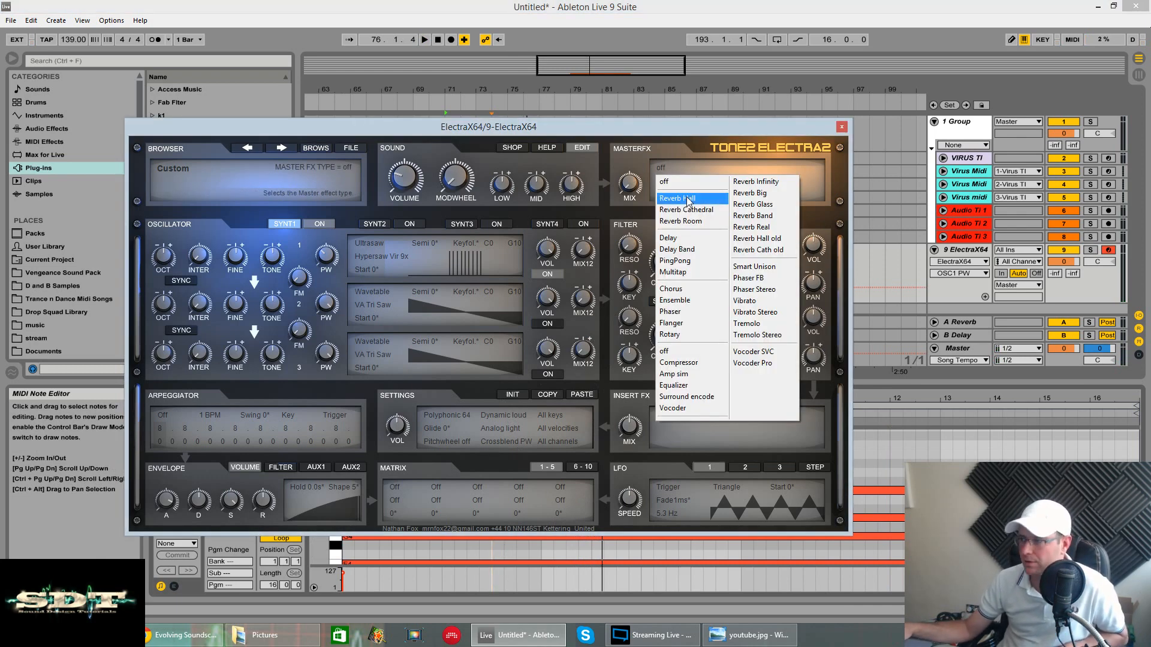
left_click(689, 300)
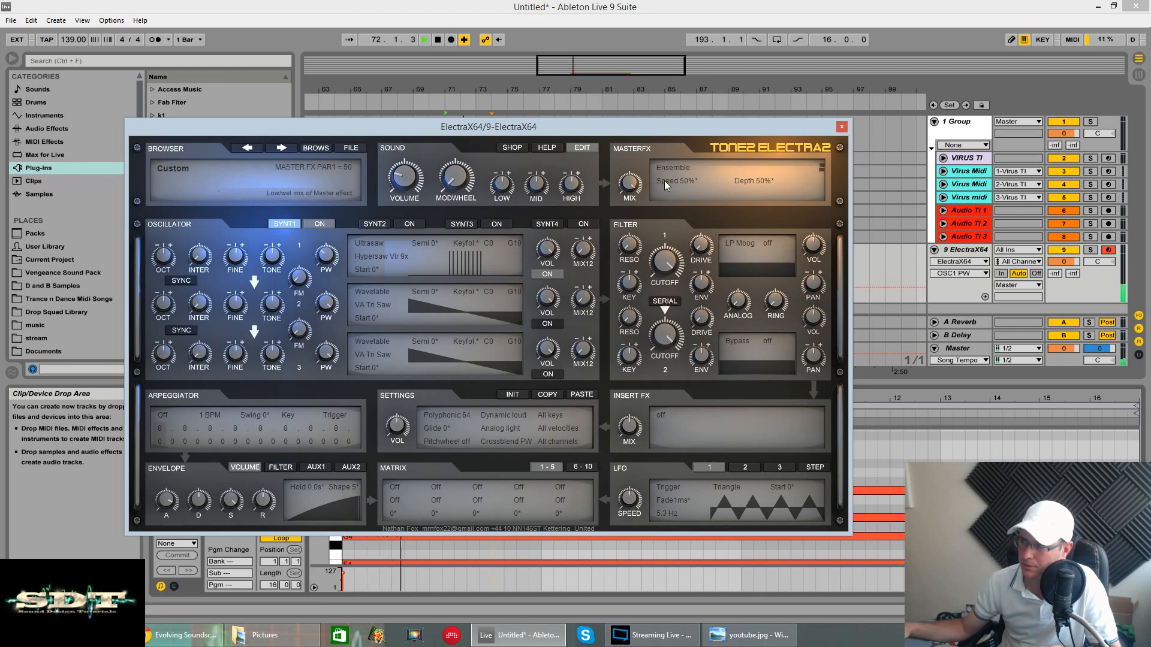
left_click_drag(664, 181, 686, 217)
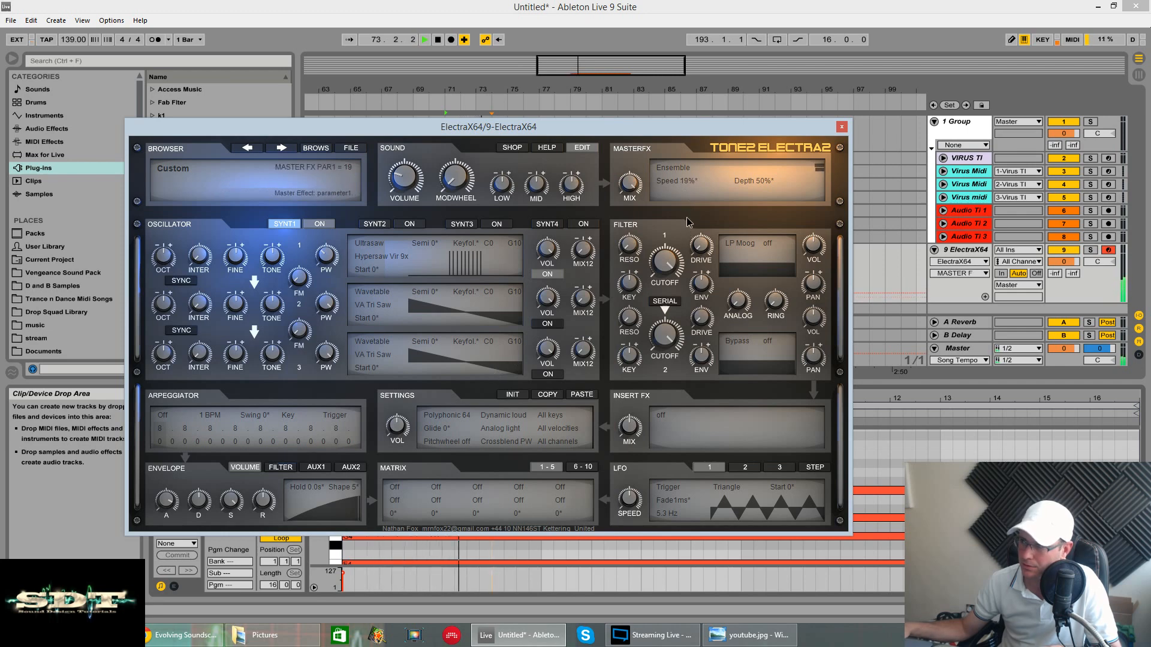
left_click_drag(765, 178, 764, 228)
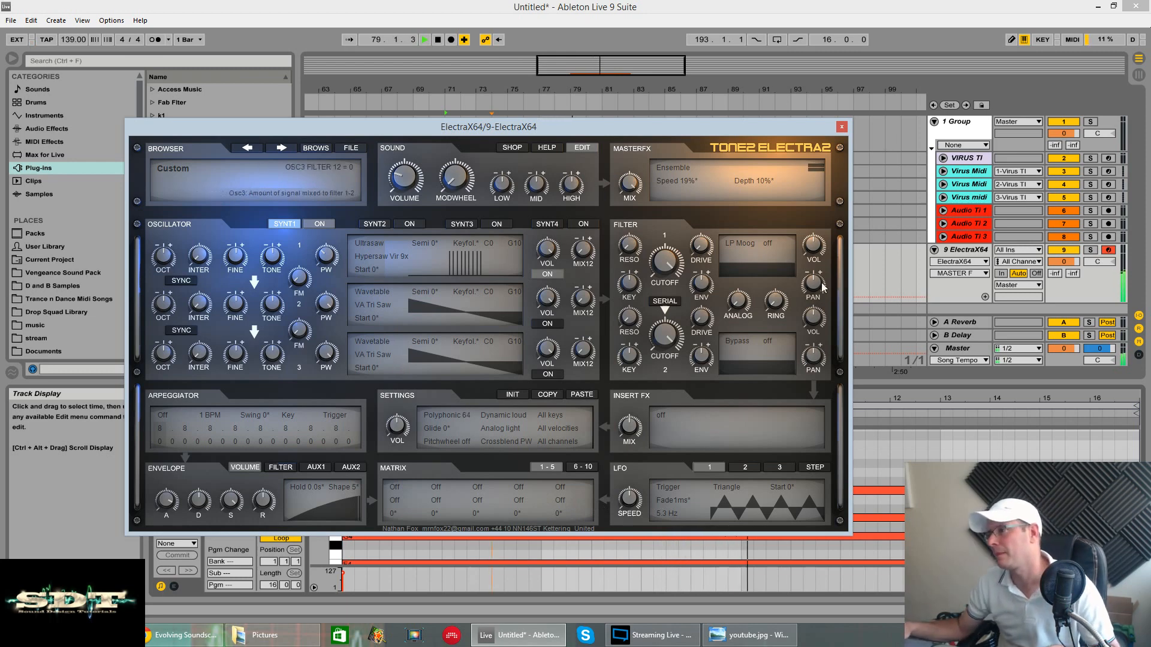
- Lower the cutoff of filter 1 to about 4 kHz while listening and stop playback
left_click_drag(675, 263, 672, 294)
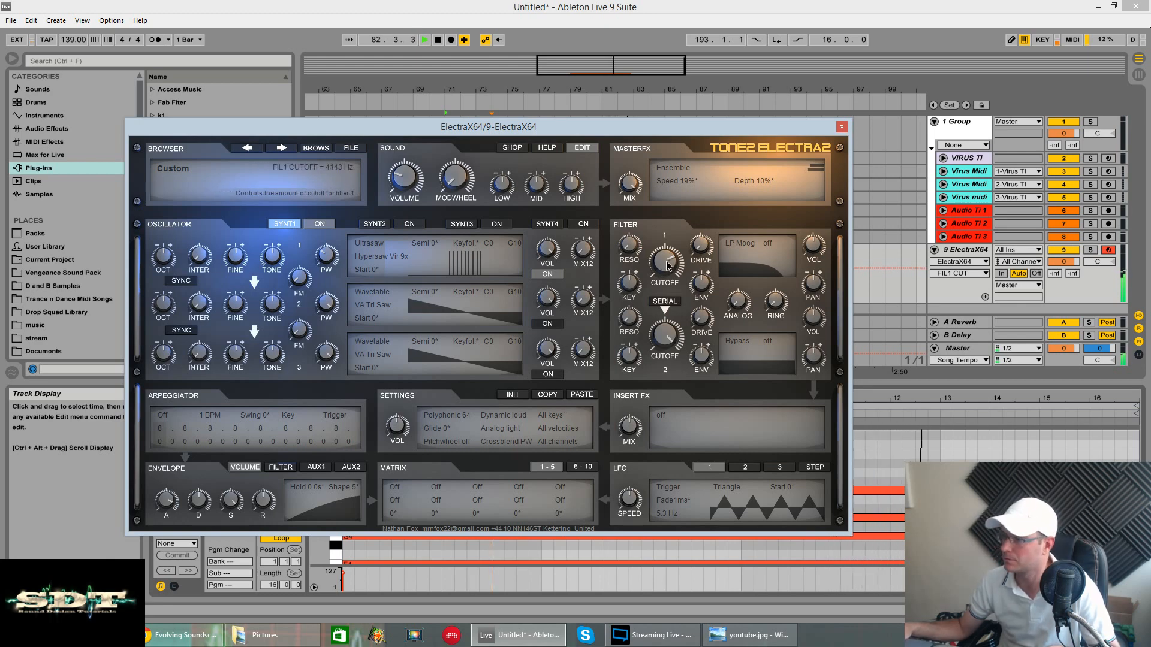
left_click_drag(666, 261, 666, 266)
key("space")
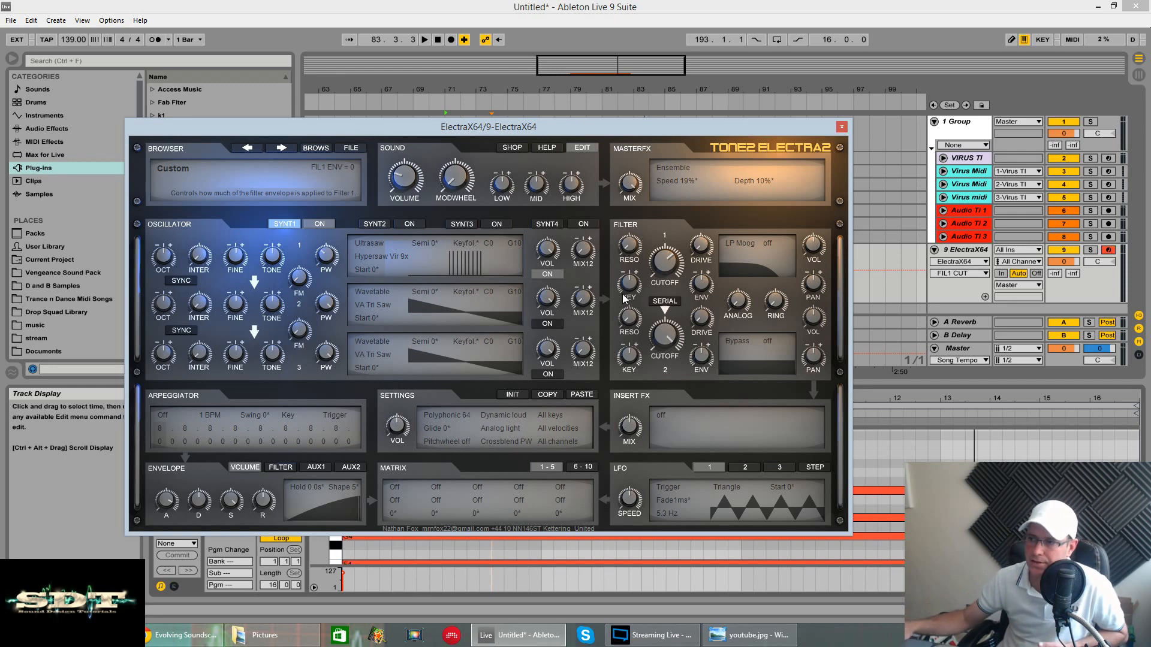
- Set oscillator 2 to Wavetable synthesis with the PD Sine Saw waveform at octave -1, switch it on and play back
left_click(377, 297)
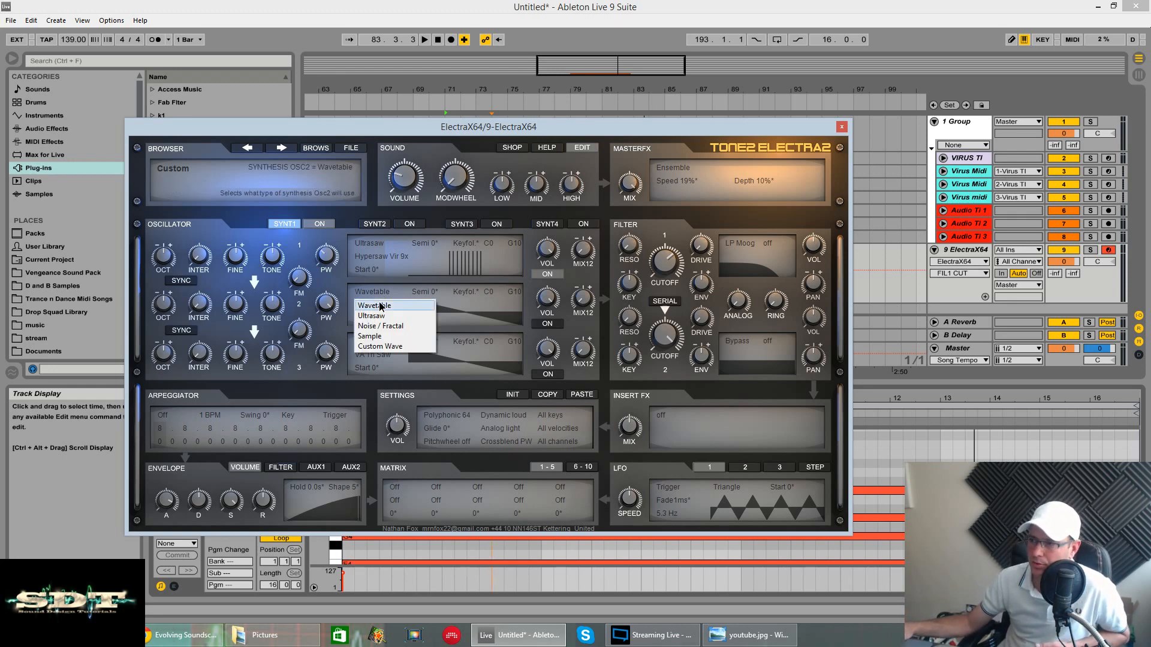
left_click(372, 304)
left_click(377, 306)
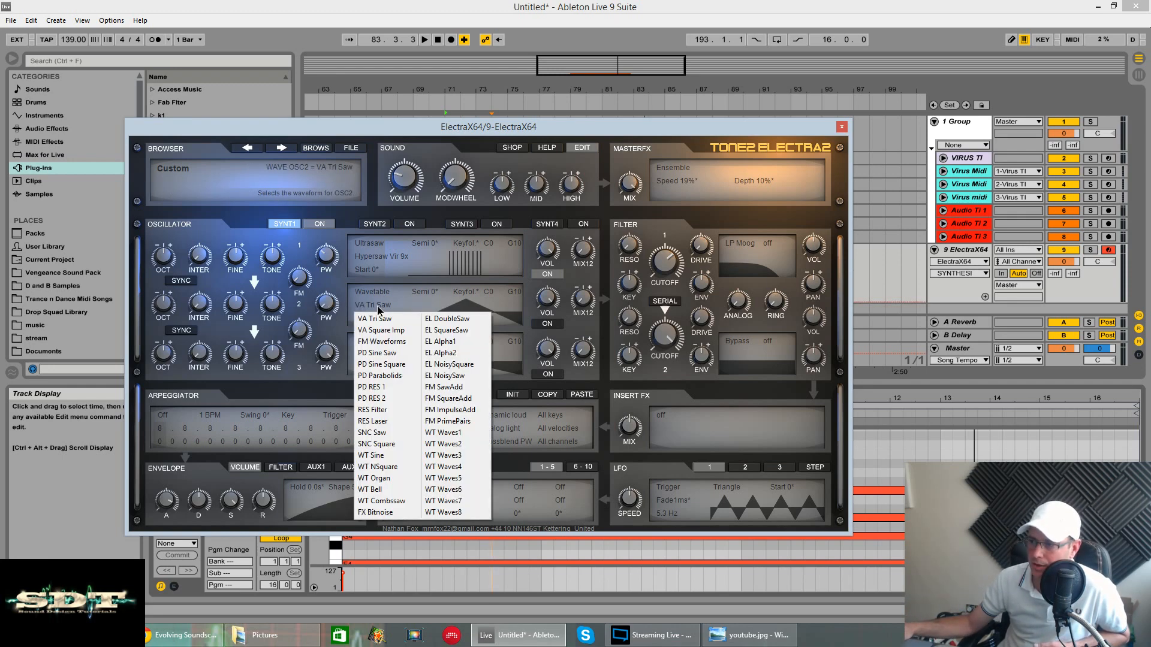
left_click(381, 349)
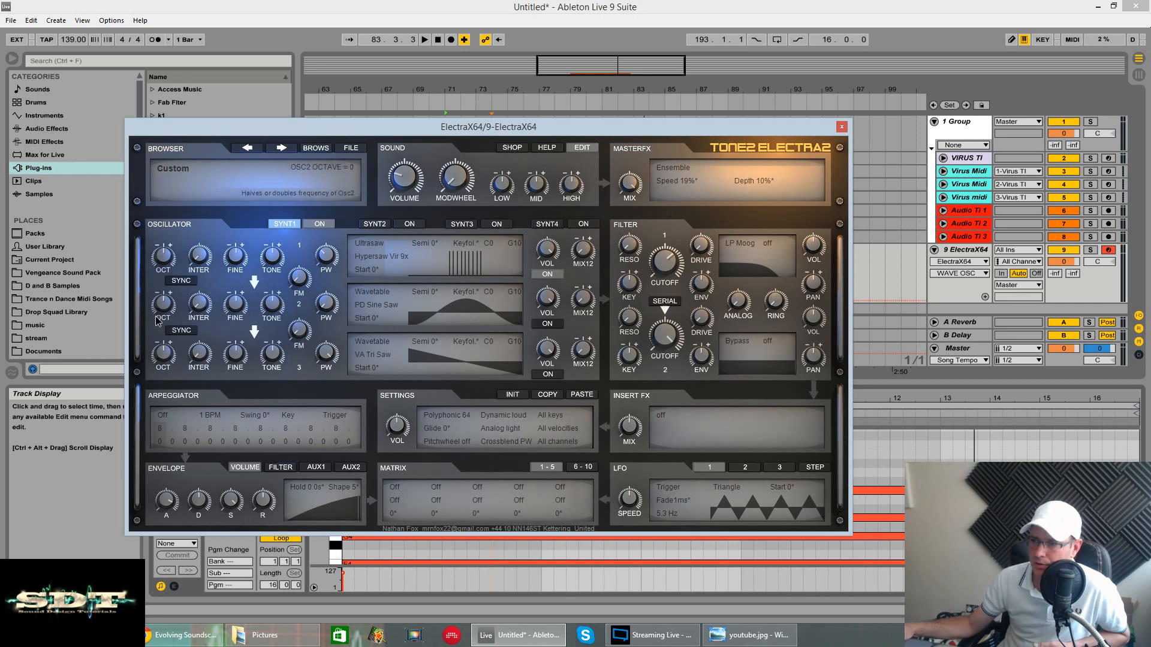
left_click_drag(165, 300, 168, 308)
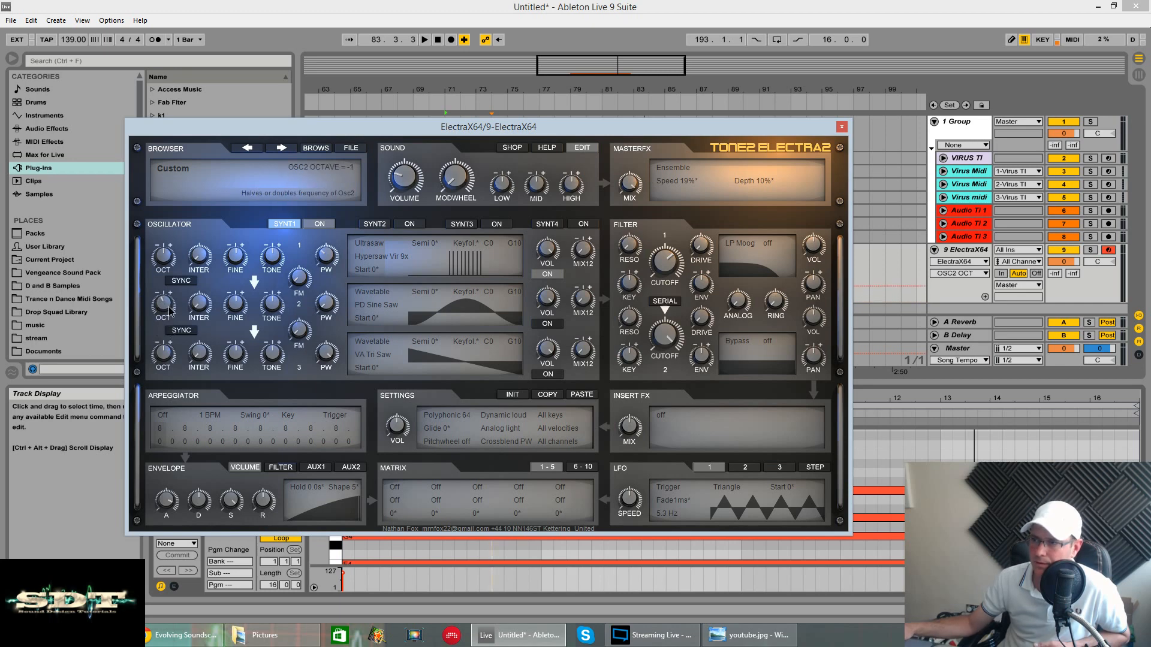
key("space")
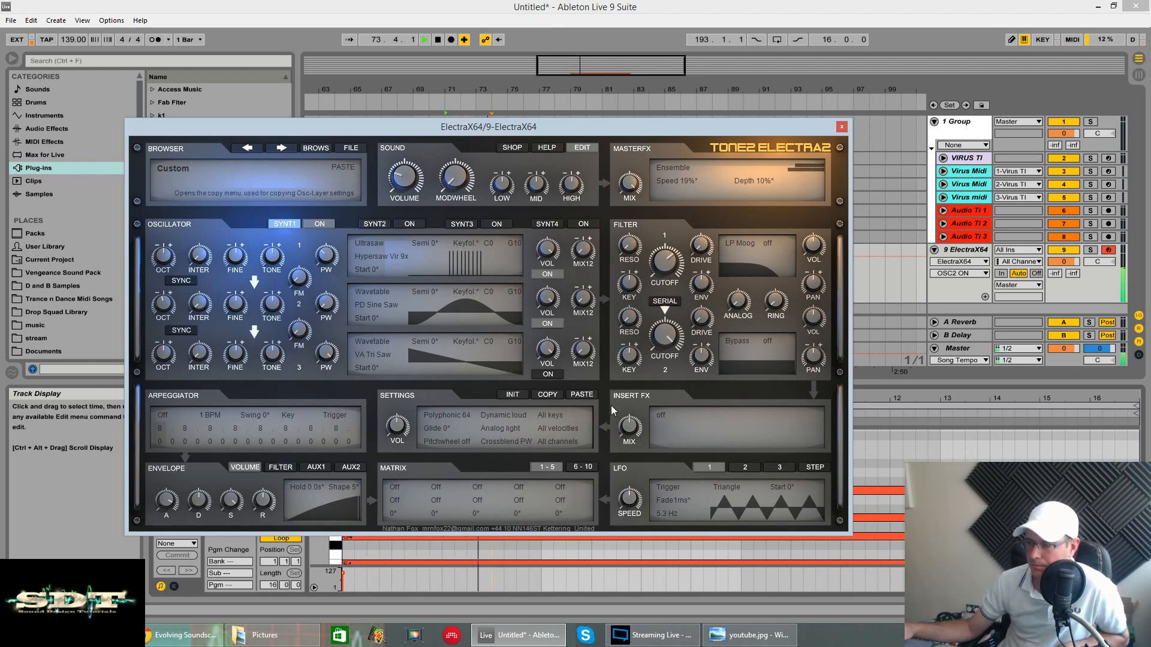
- Set filter 2 to HP 24dB with serial filter routing, set its volume to 78 and lower its cutoff
left_click(769, 343)
left_click(769, 354)
left_click(737, 340)
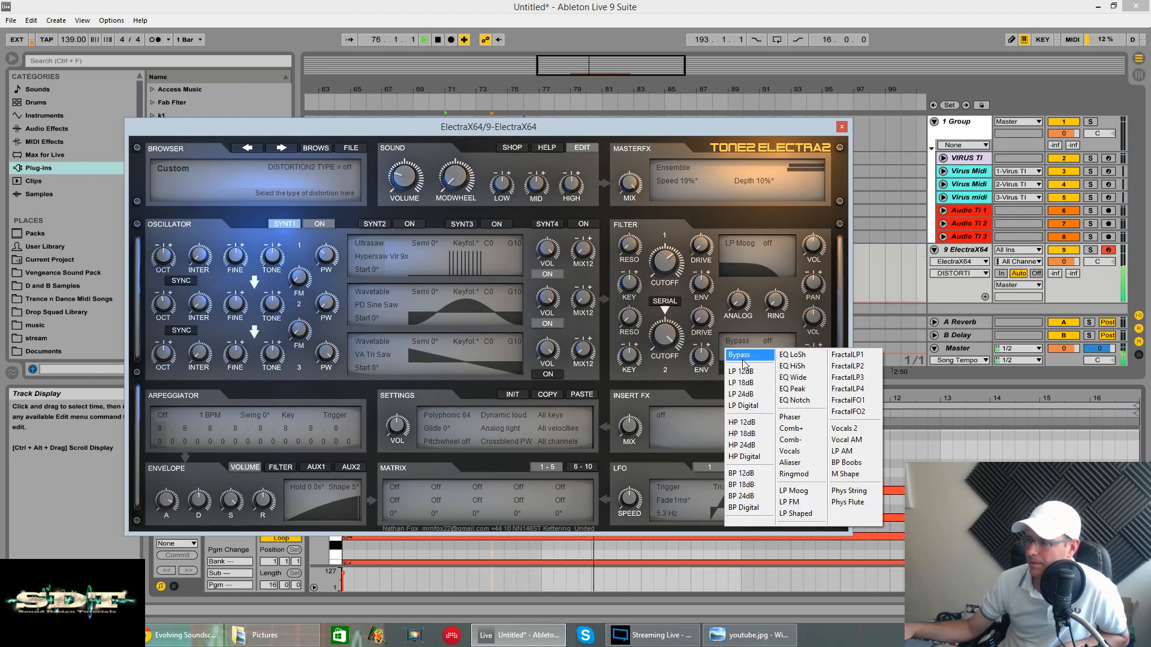
left_click(745, 445)
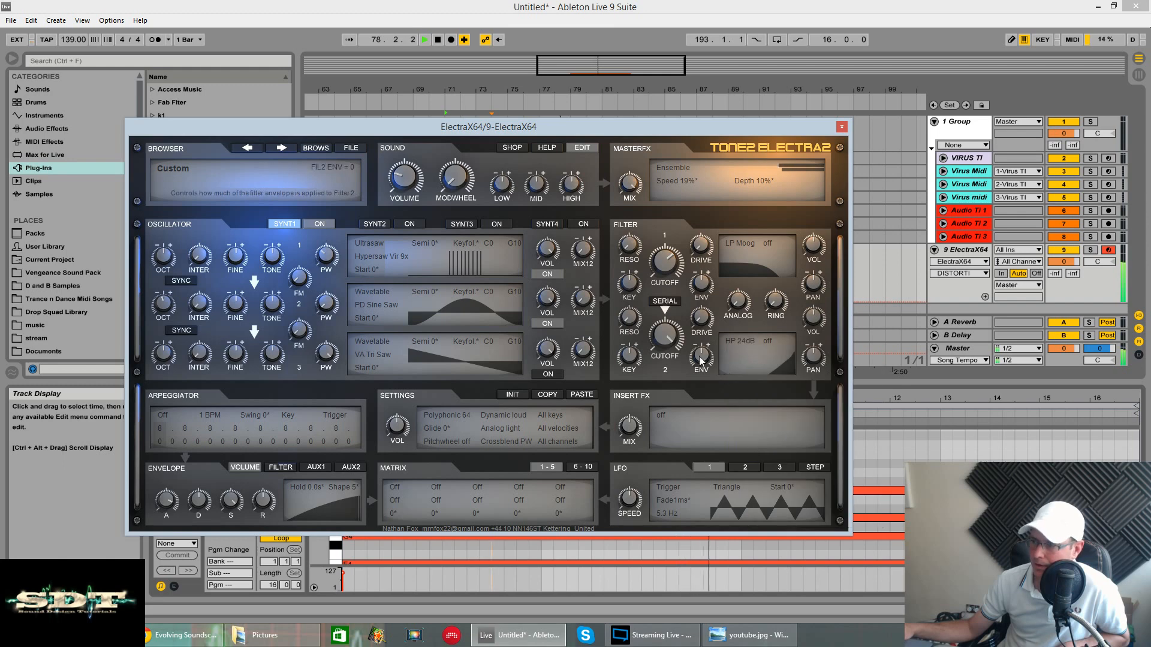
left_click(667, 302)
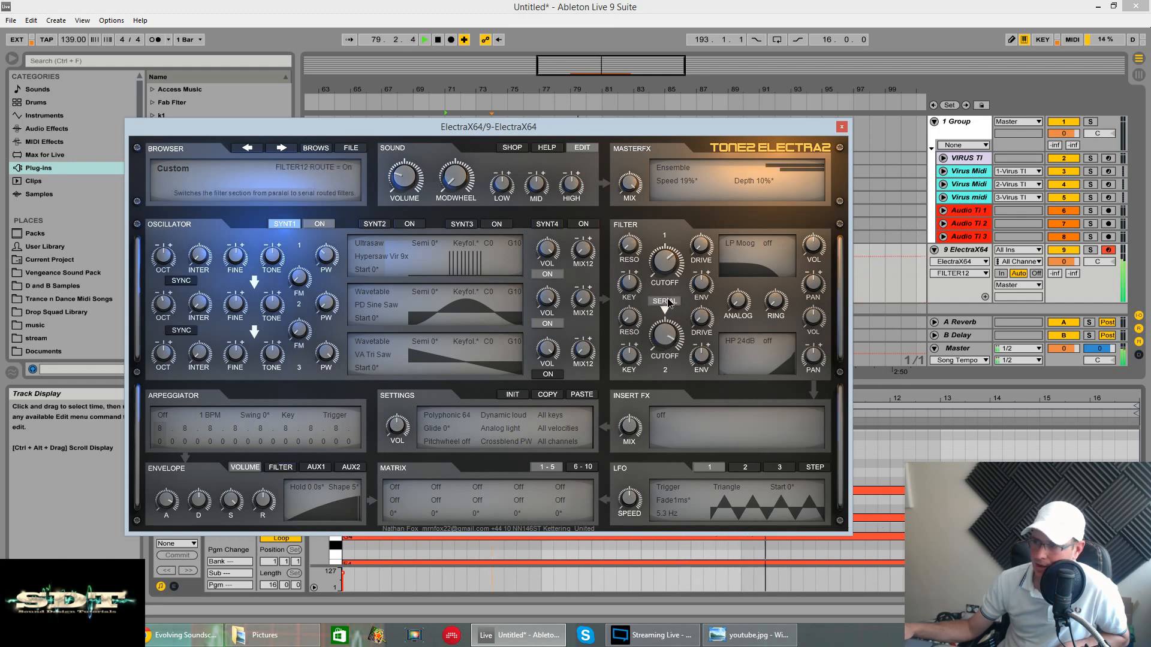
left_click_drag(813, 246, 822, 319)
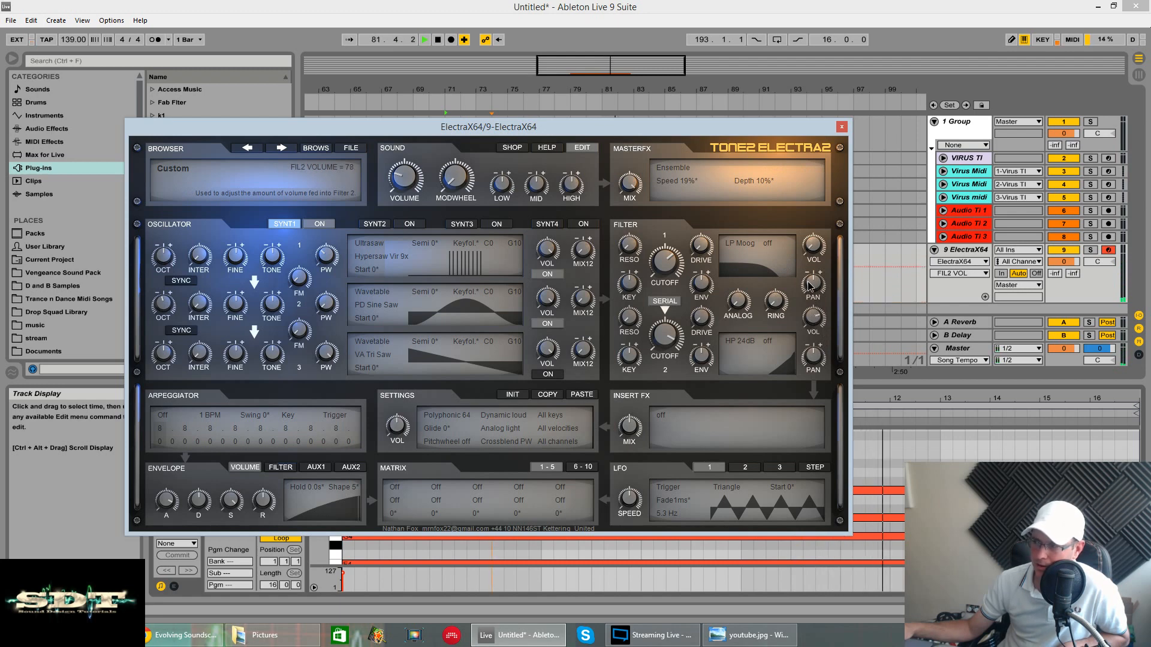
left_click_drag(662, 346, 678, 419)
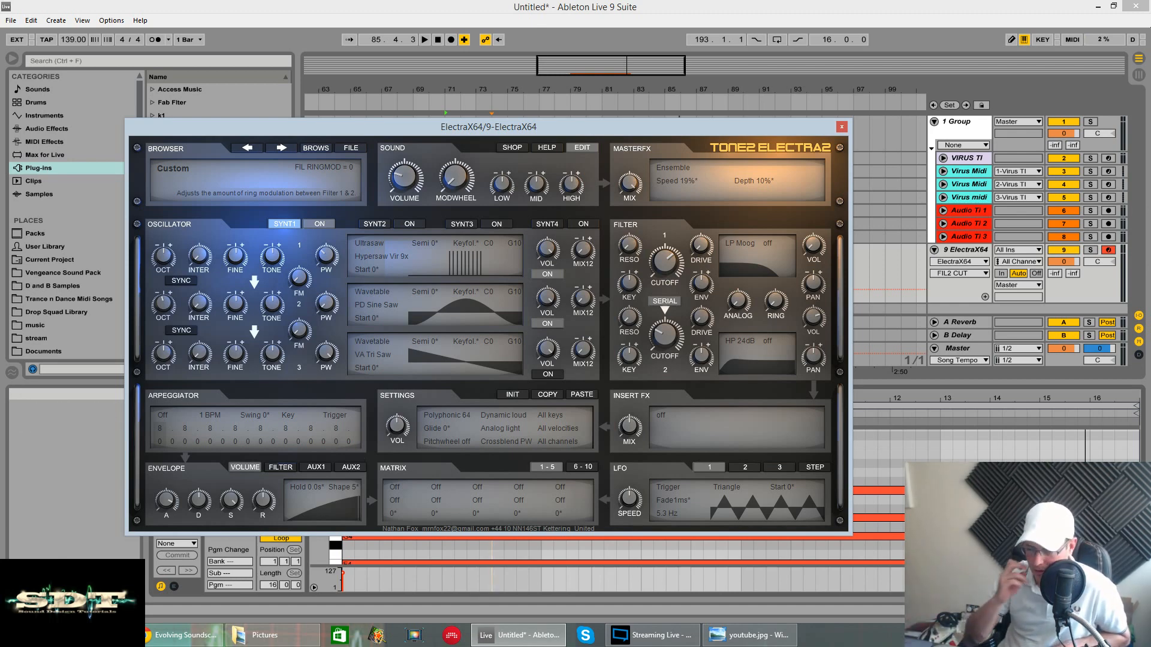
- Play back the patch and adjust oscillator 2's volume while listening
key("space")
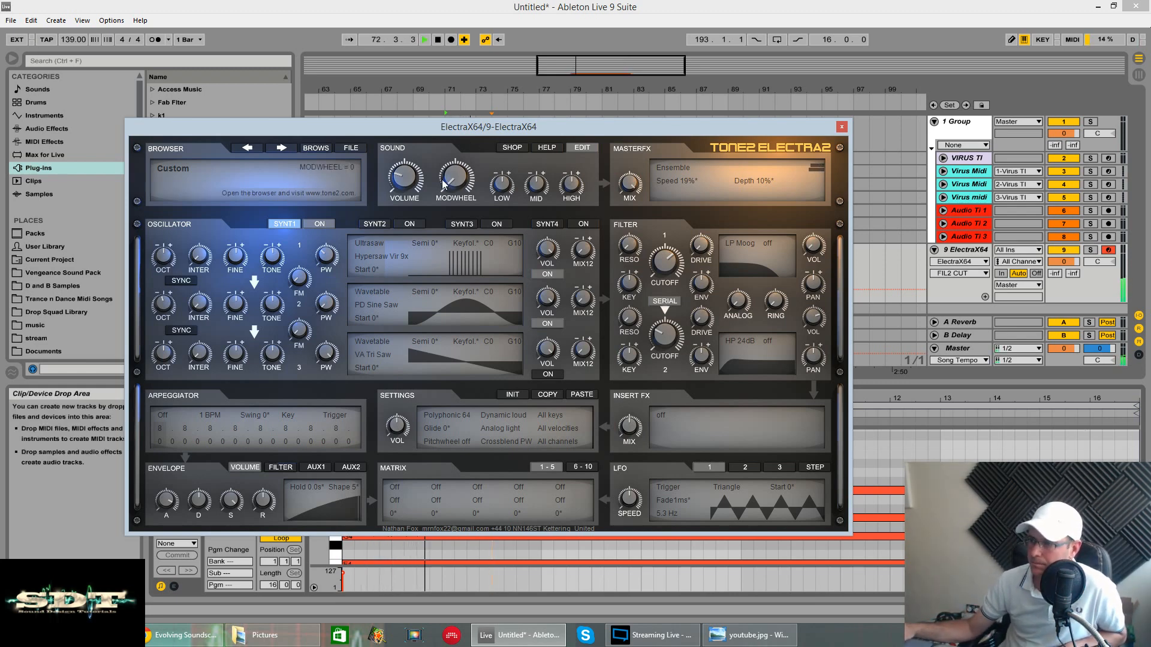
left_click_drag(567, 265, 552, 324)
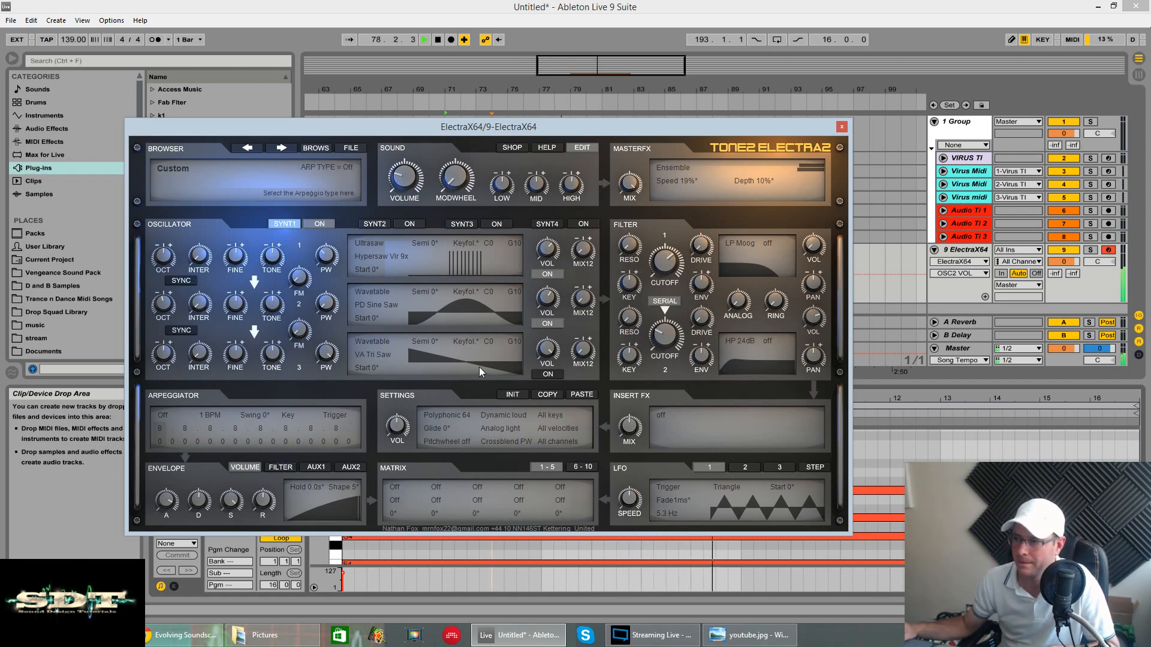
key("space")
- Set oscillator 3 to Wavetable synthesis with the WT Combsaw waveform, raise its pulse width and switch it on during playback
left_click(377, 340)
left_click(386, 355)
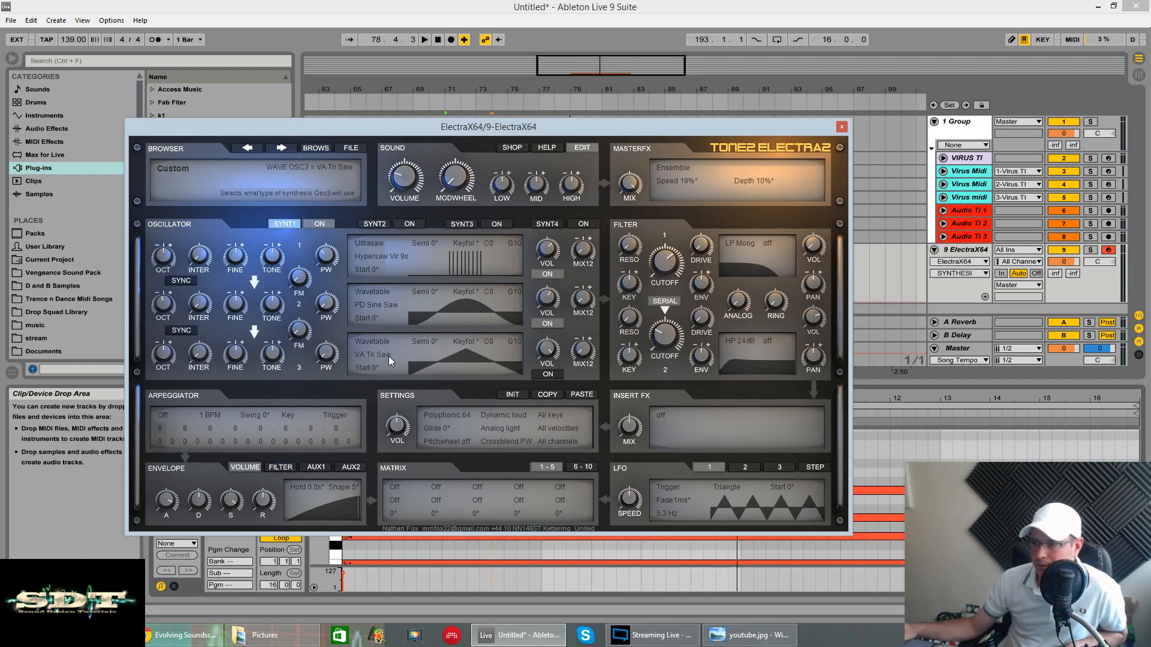
left_click(383, 354)
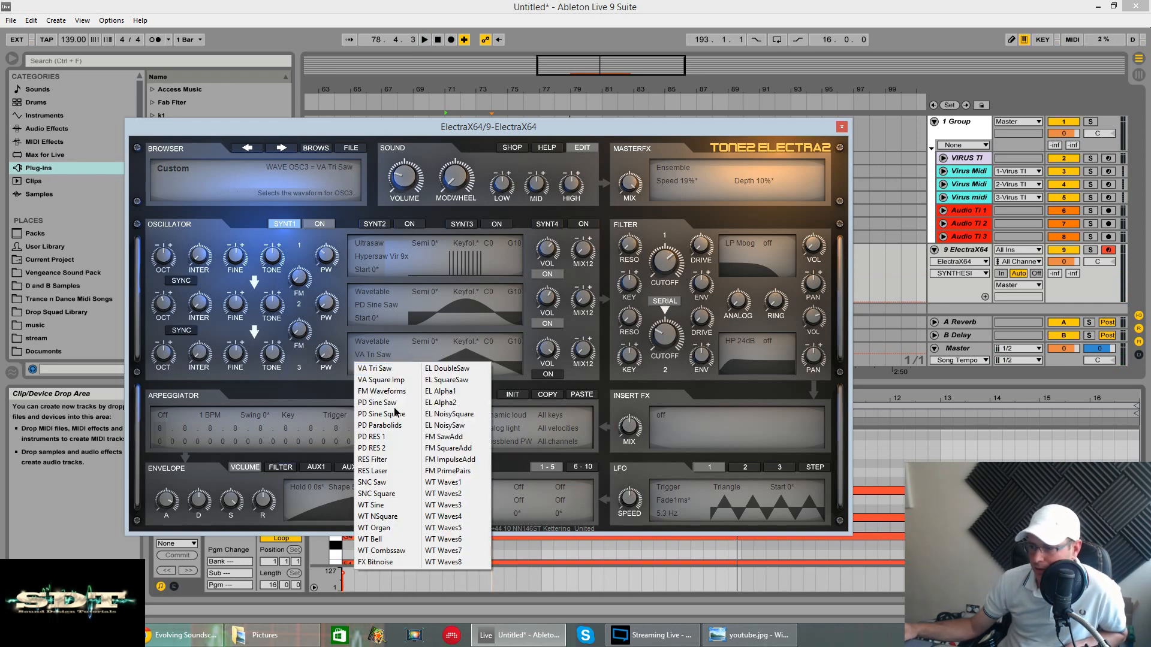
left_click(379, 550)
key("space")
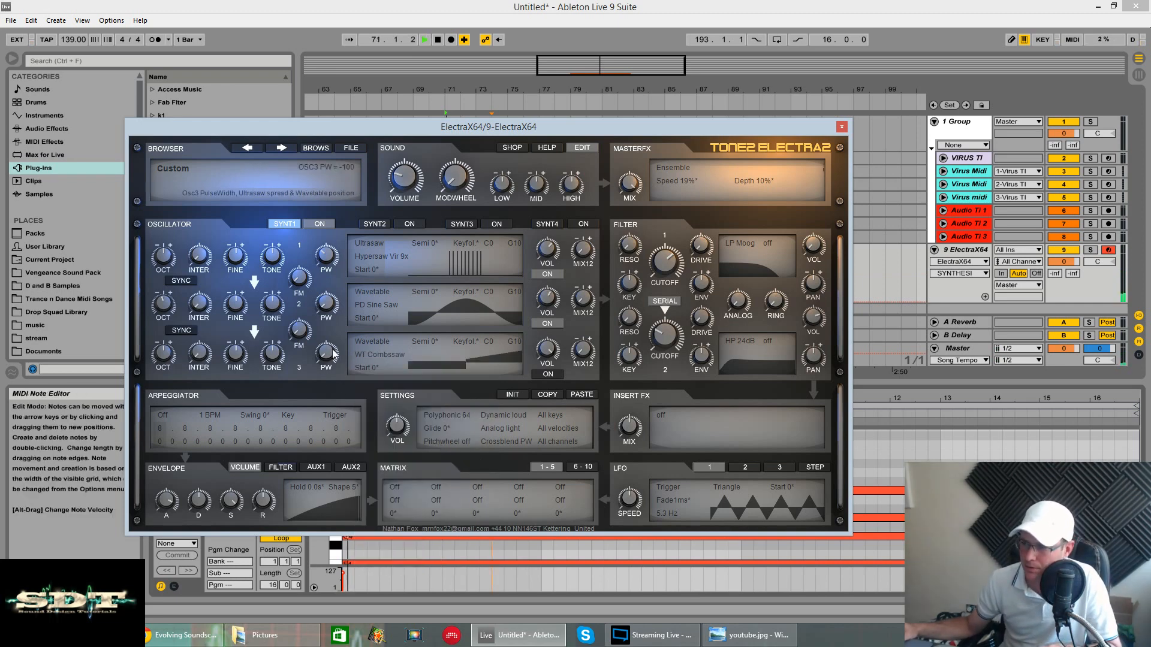
left_click_drag(333, 350, 332, 322)
left_click(543, 377)
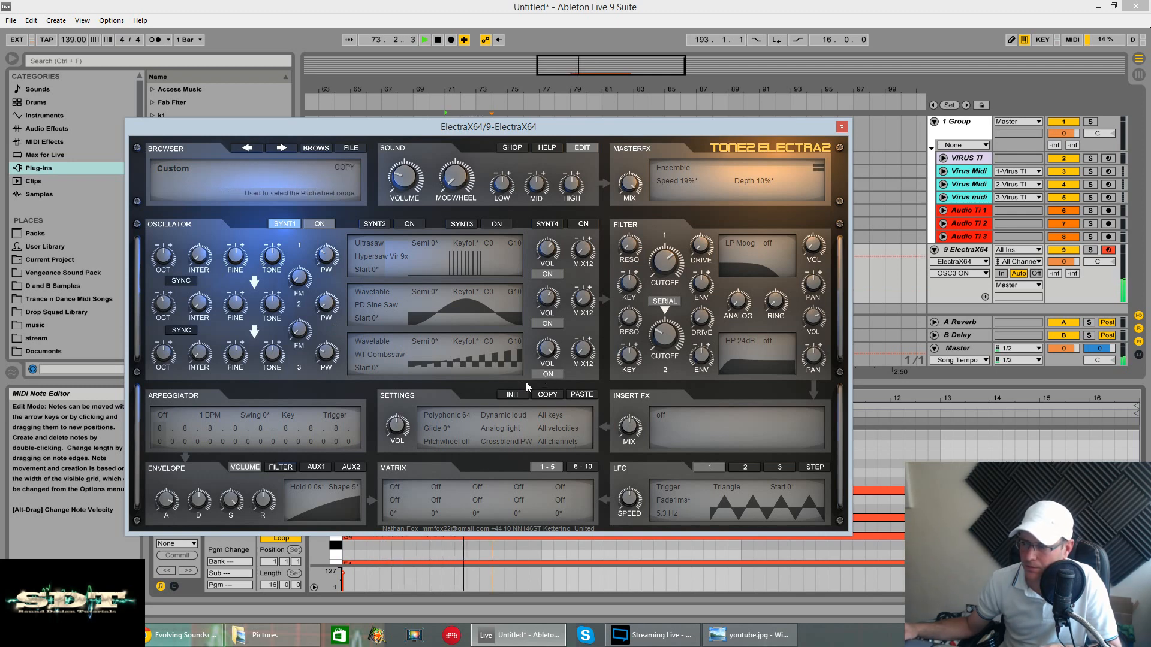
- Adjust oscillator 3's octave and fine-tune its pulse width during playback to settle on a wavetable position
left_click(168, 354)
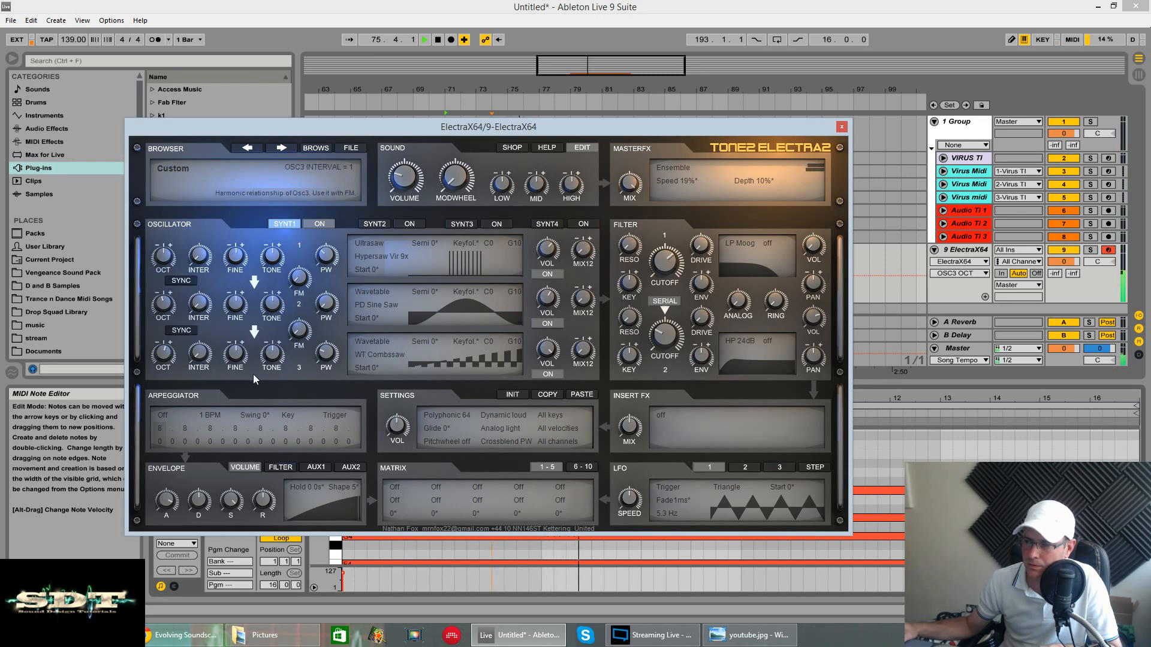
left_click_drag(326, 353, 336, 382)
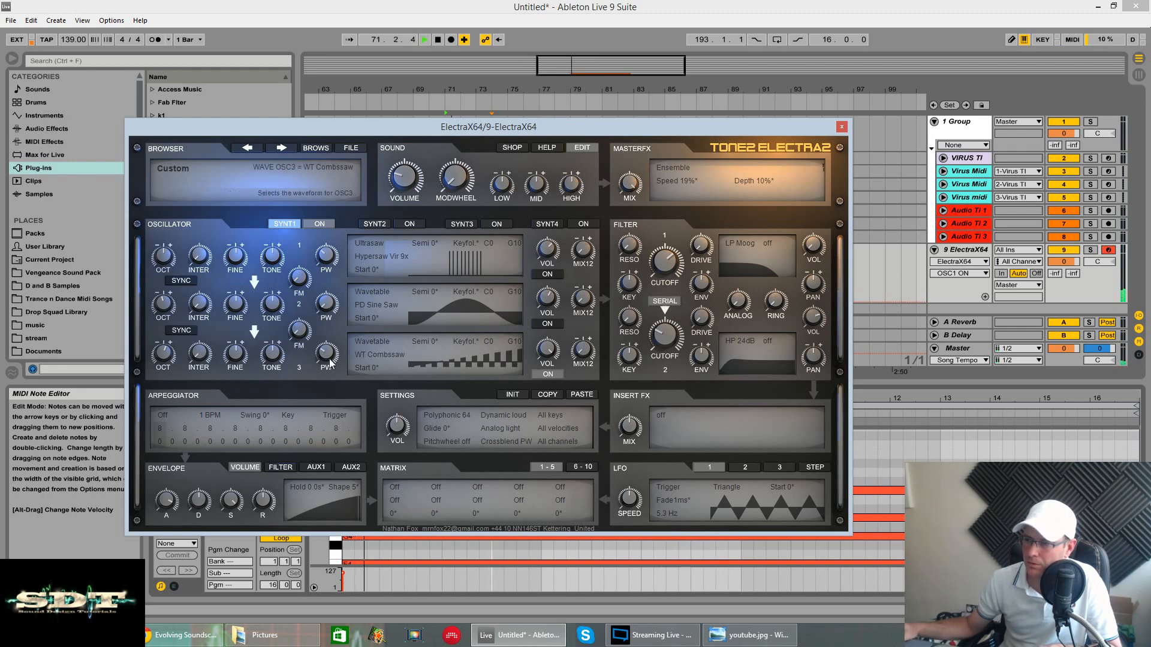
left_click_drag(326, 353, 370, 266)
left_click_drag(363, 309, 330, 336)
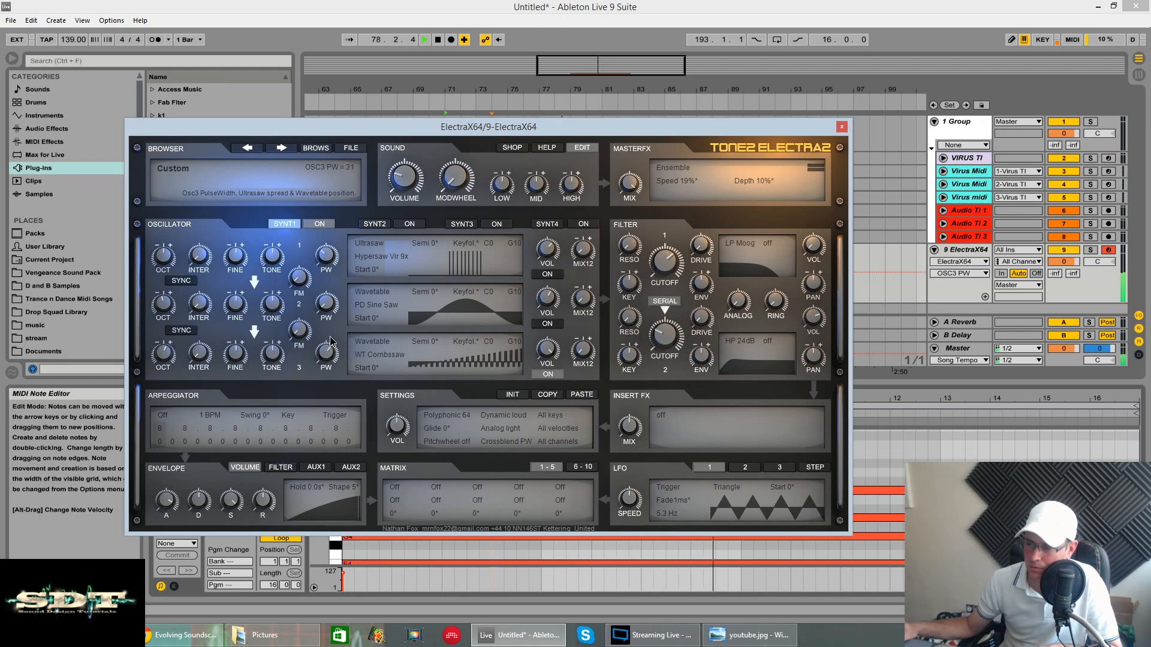
key("space")
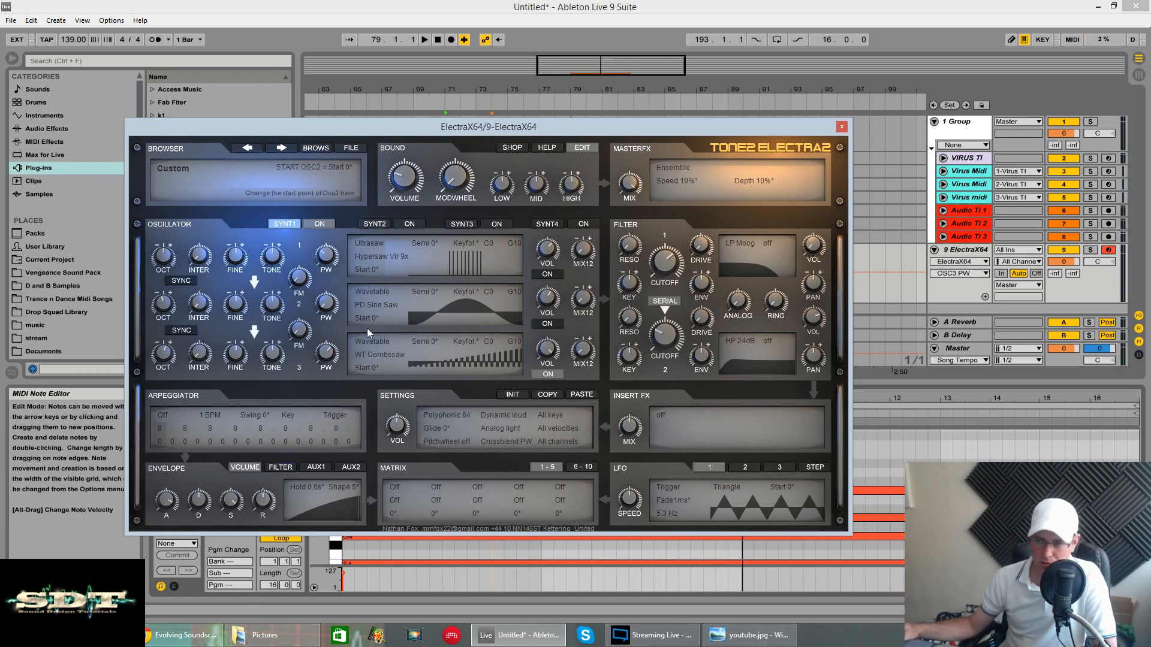
- Play back the layered oscillators and adjust filter 1's cutoff
key("space")
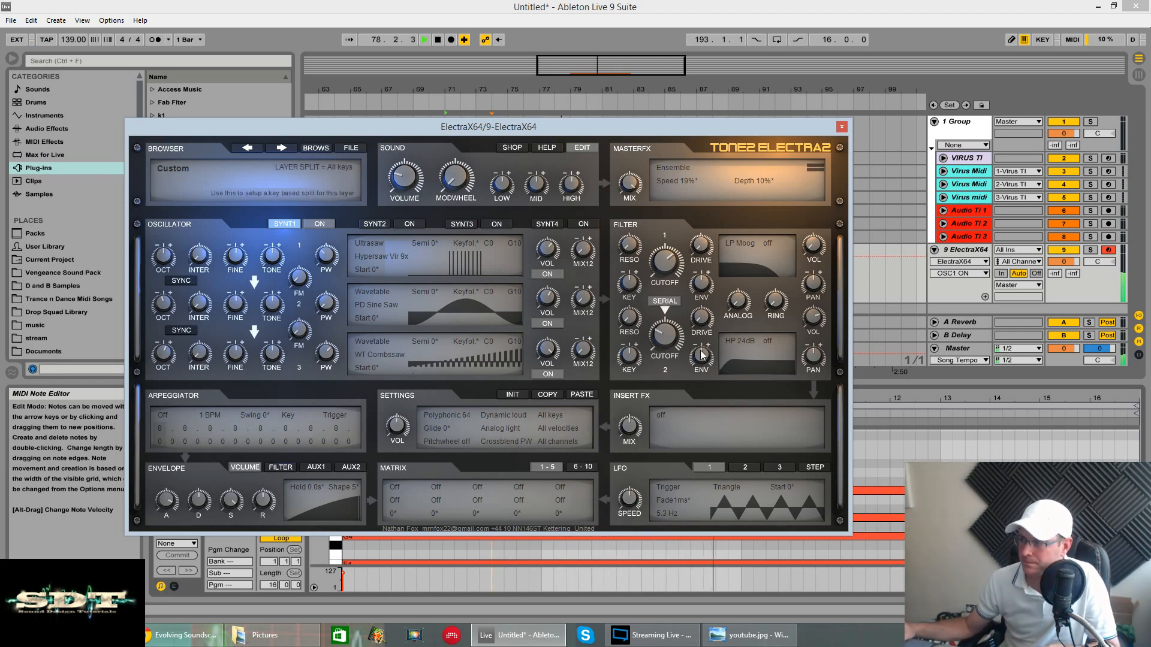
left_click(665, 257)
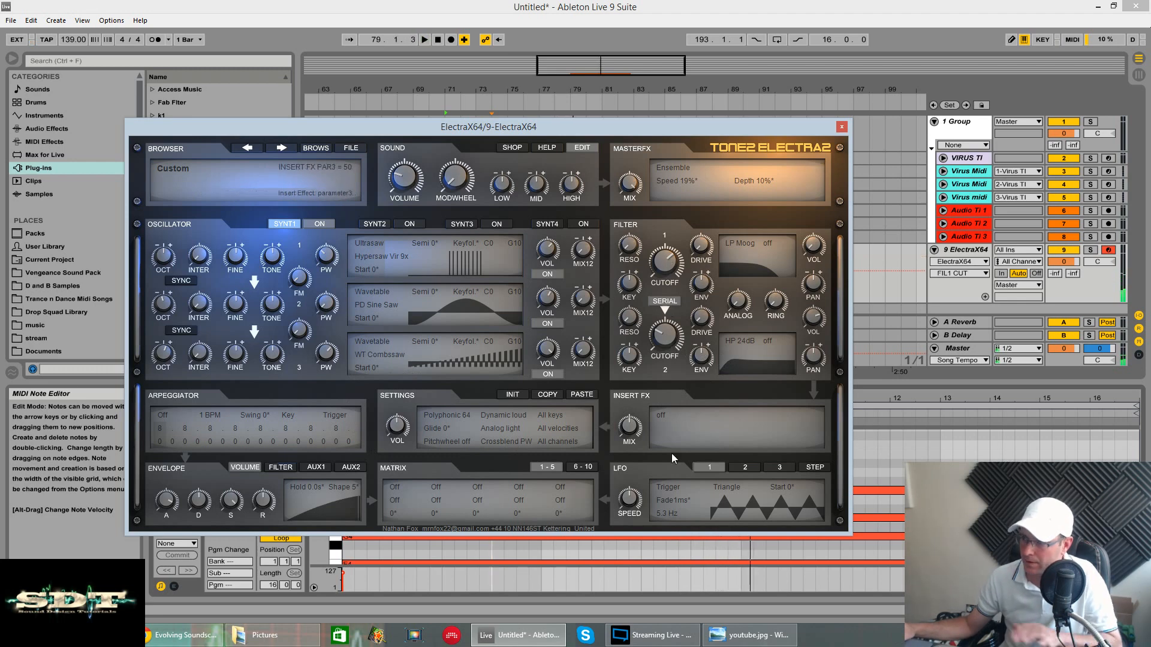
- Assign Lfo1+ as the source and Cutoff1 as the destination in modulation matrix slot 1
left_click(740, 468)
left_click(708, 472)
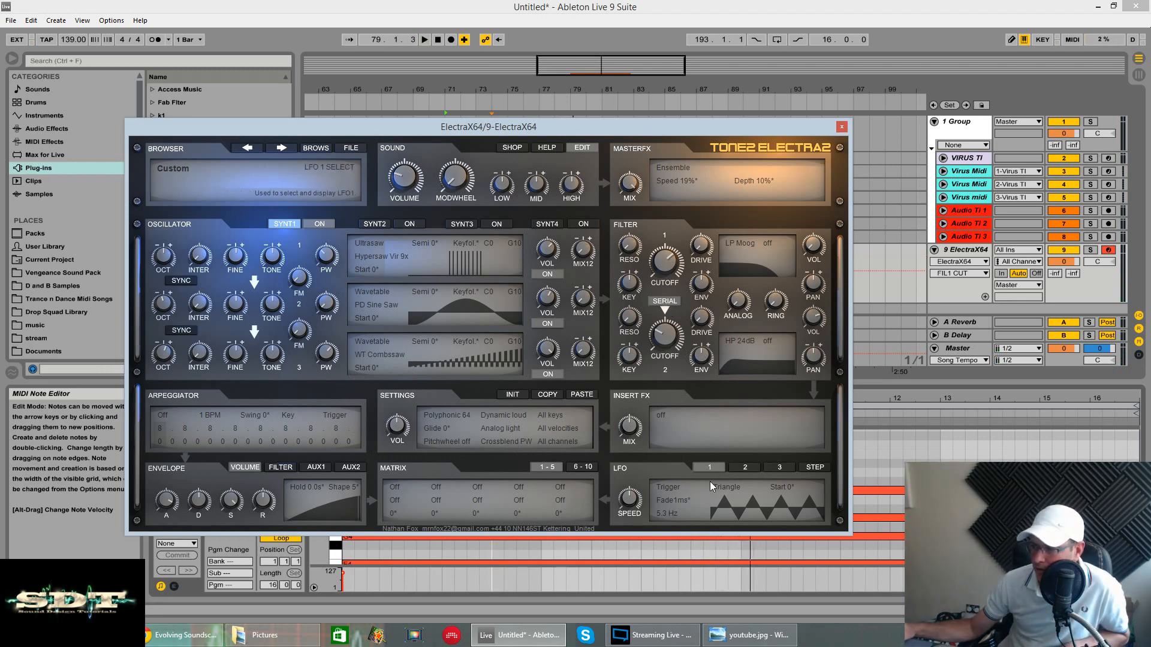
left_click(401, 488)
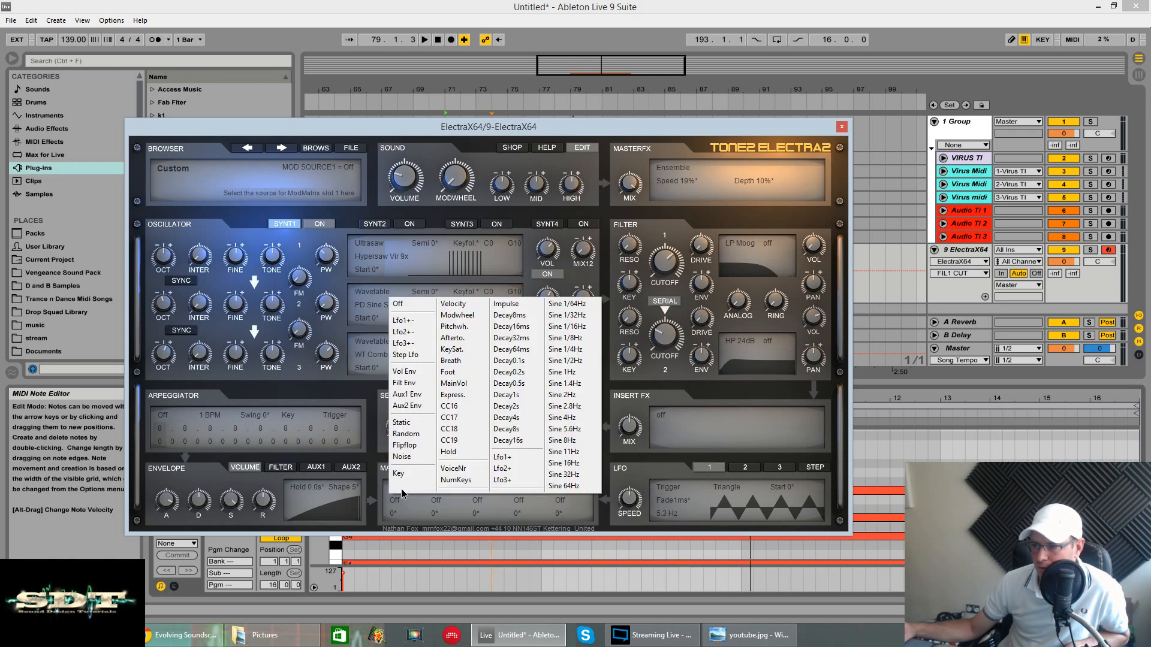
left_click(505, 458)
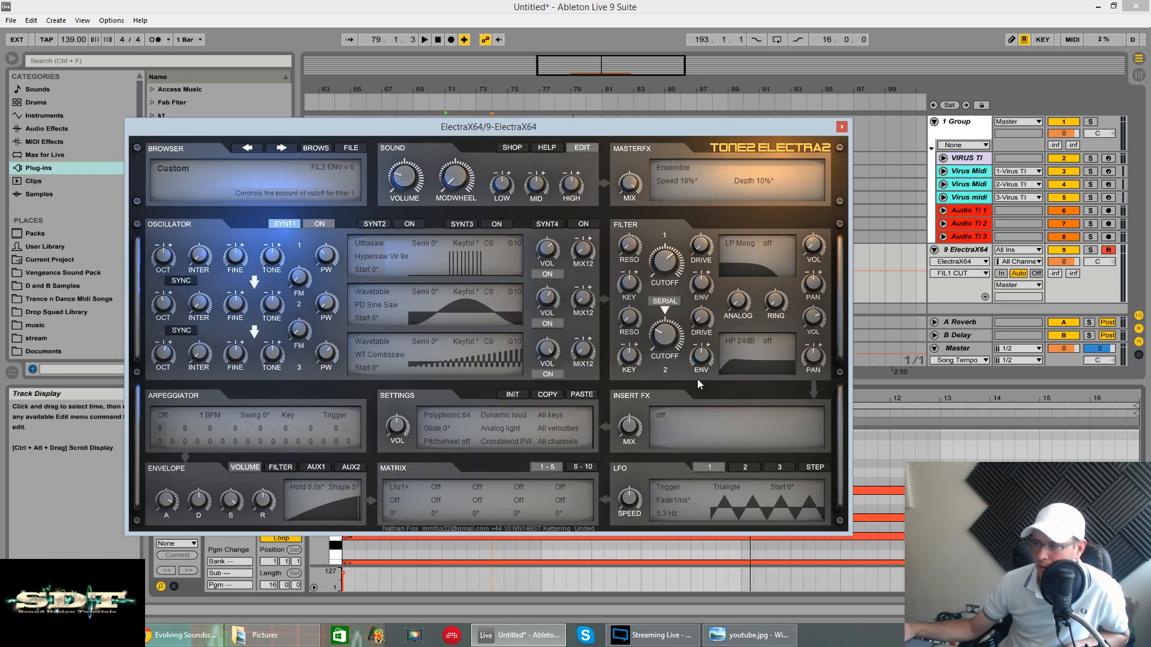
left_click(394, 500)
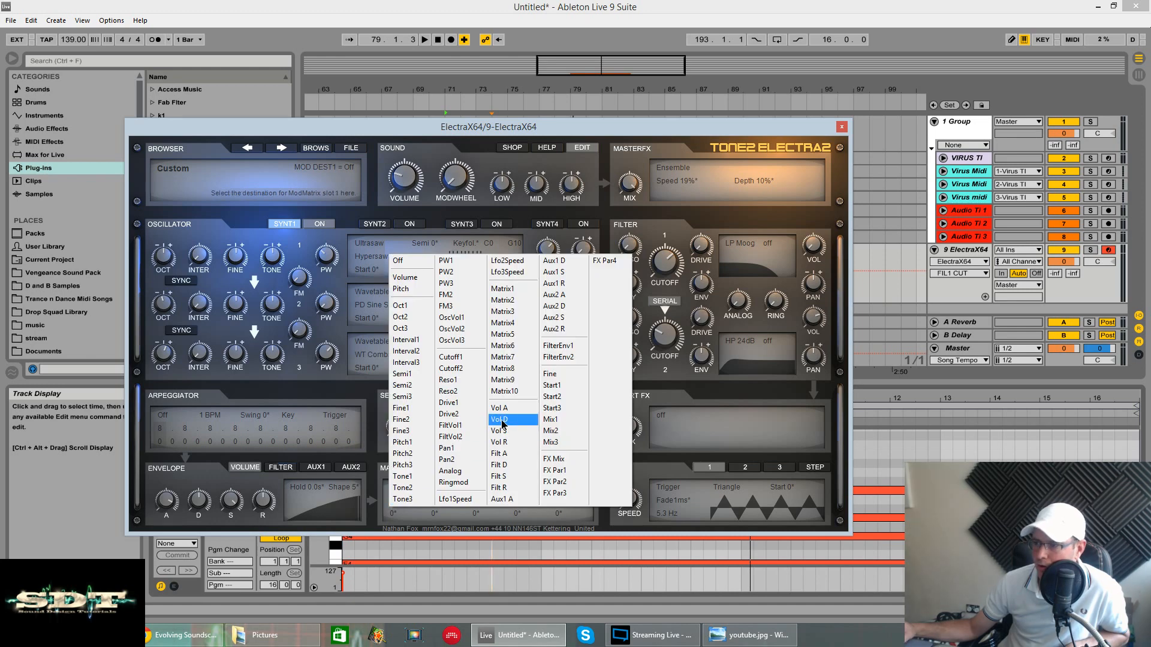
left_click(450, 357)
- Route Lfo1+ to Cutoff2 in matrix slot 2 and set the amounts to -15° for slot 1 and 13° for slot 2
left_click(437, 499)
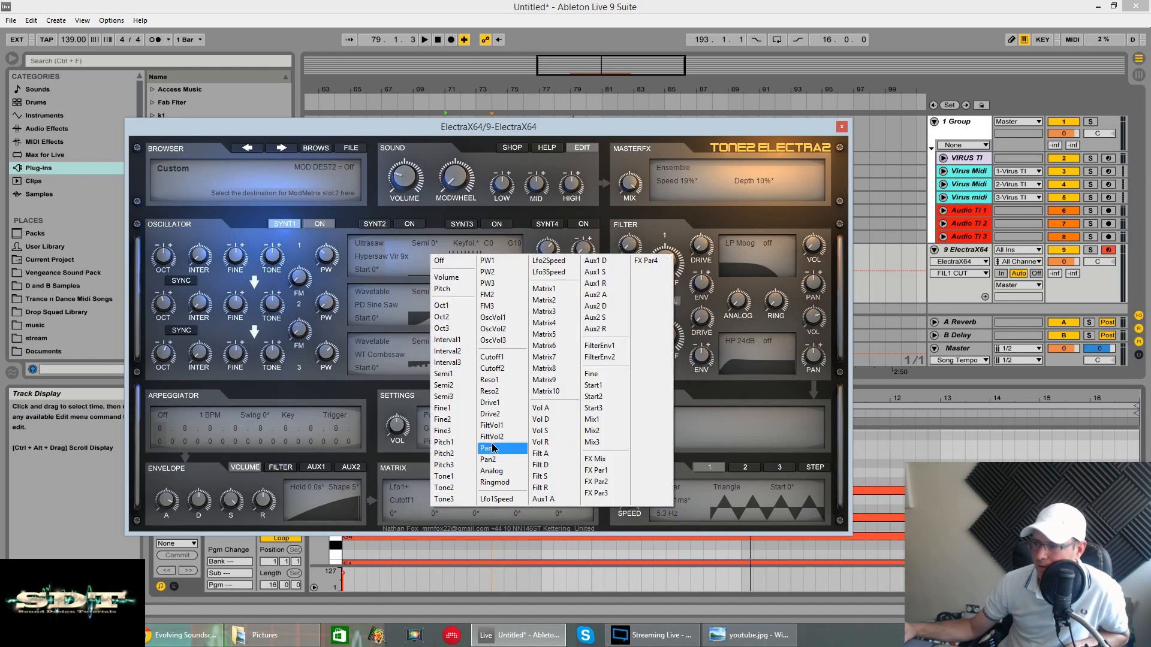
left_click(502, 378)
left_click(436, 491)
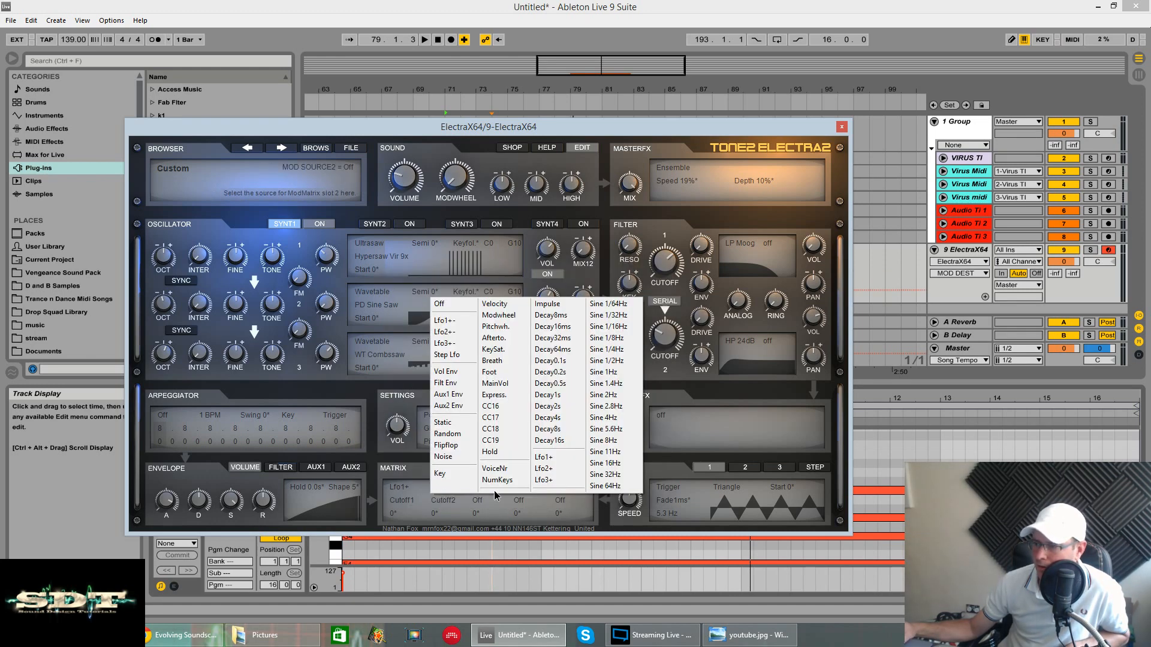
left_click(556, 459)
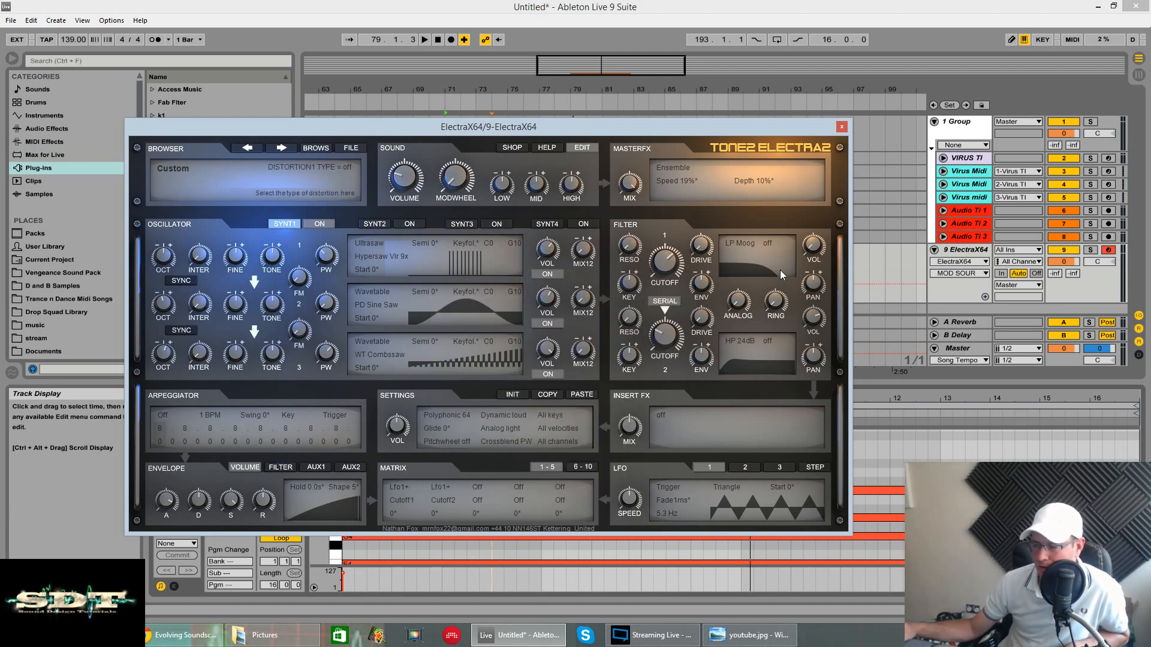
left_click_drag(390, 514, 434, 502)
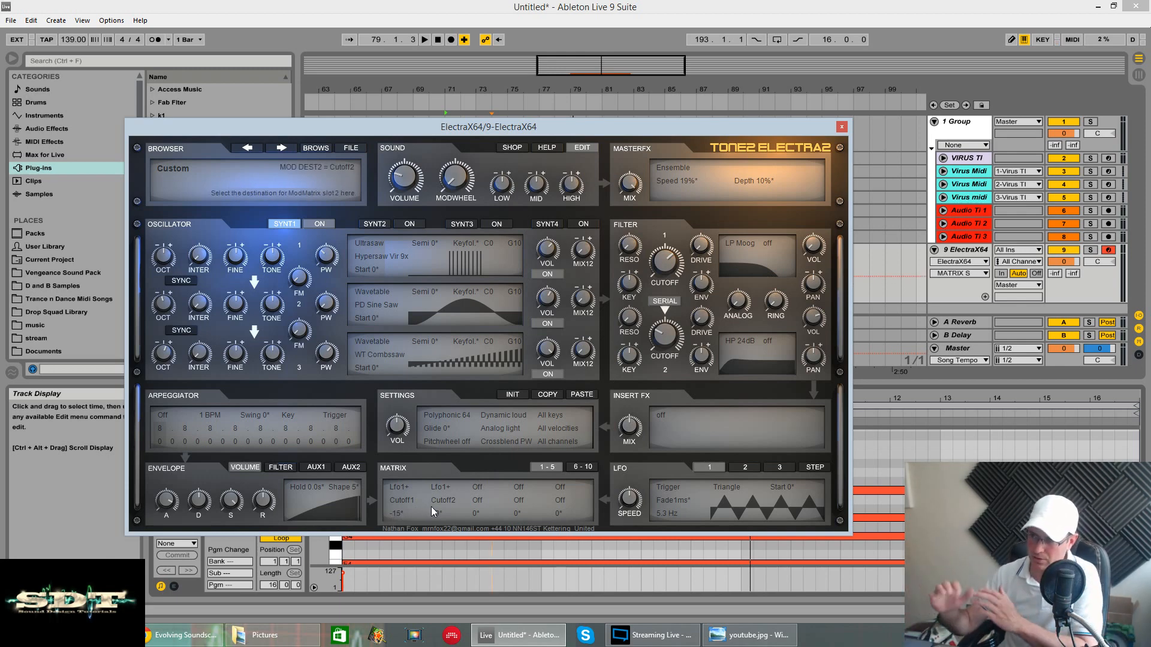
- Set LFO 1 to Trigger BPM mode and slow its speed to 1/16 BPM while listening
left_click(667, 488)
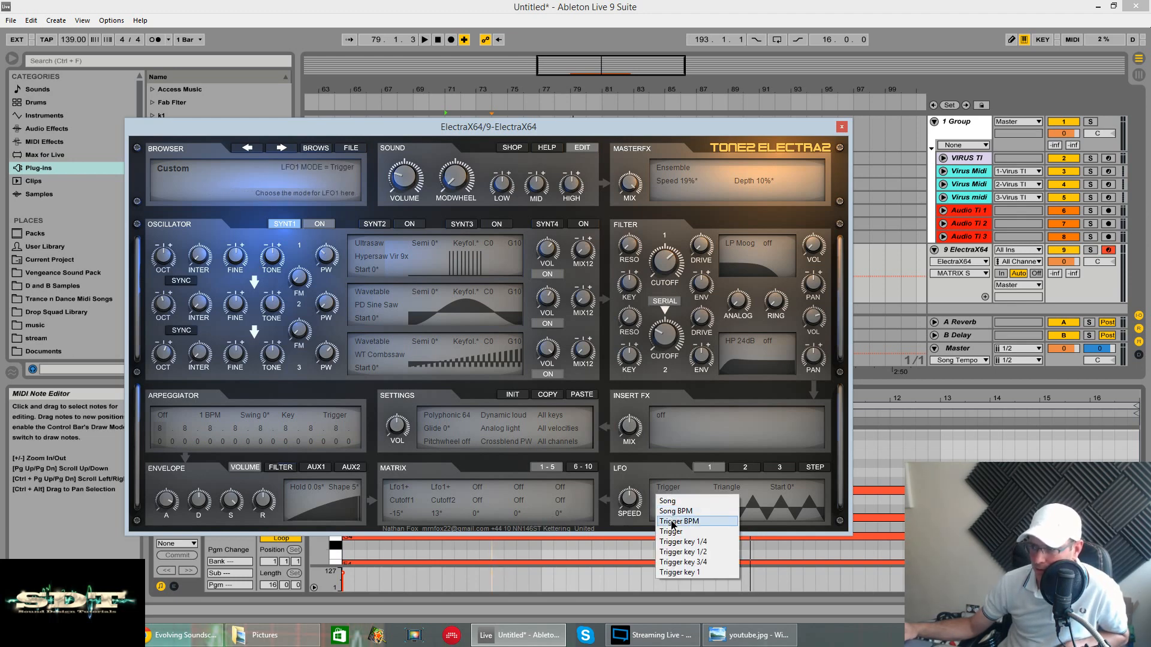
left_click(674, 521)
mouse_move(643, 506)
left_mouse_down()
mouse_move(641, 481)
mouse_move(639, 526)
left_mouse_up()
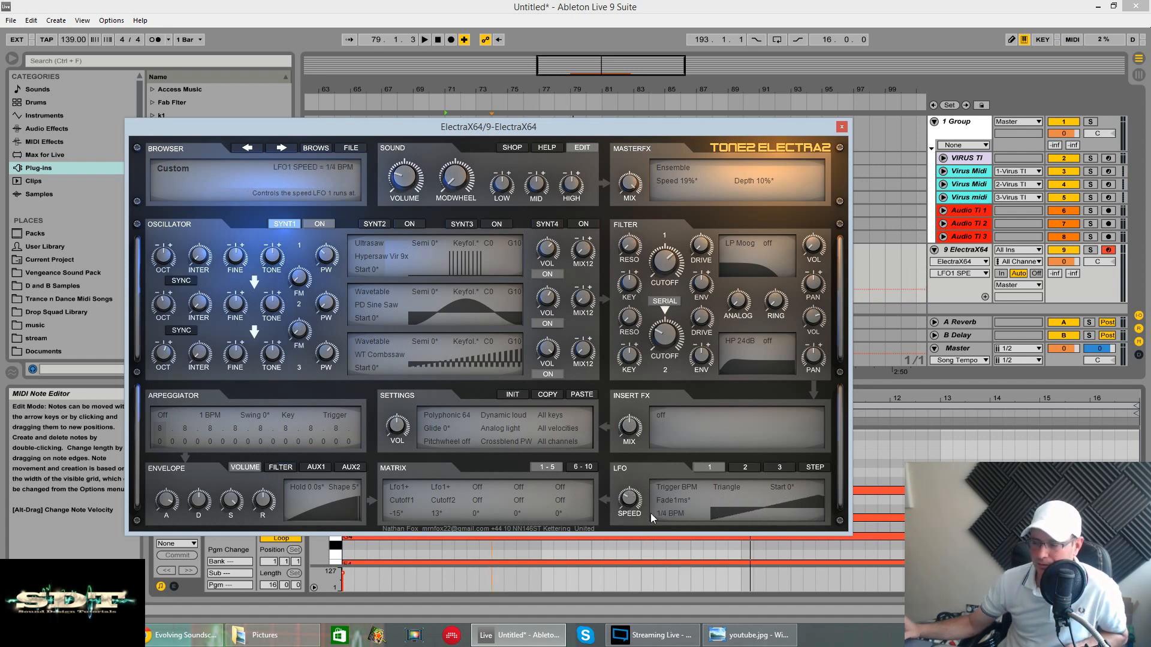
key("space")
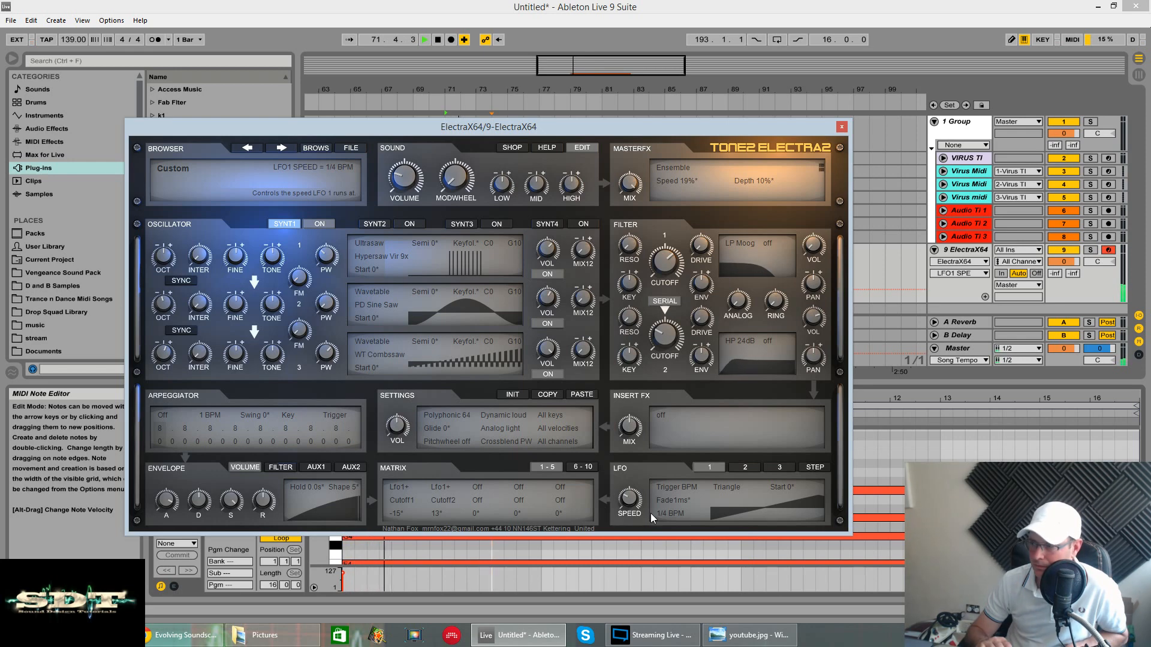
left_click_drag(641, 495, 629, 512)
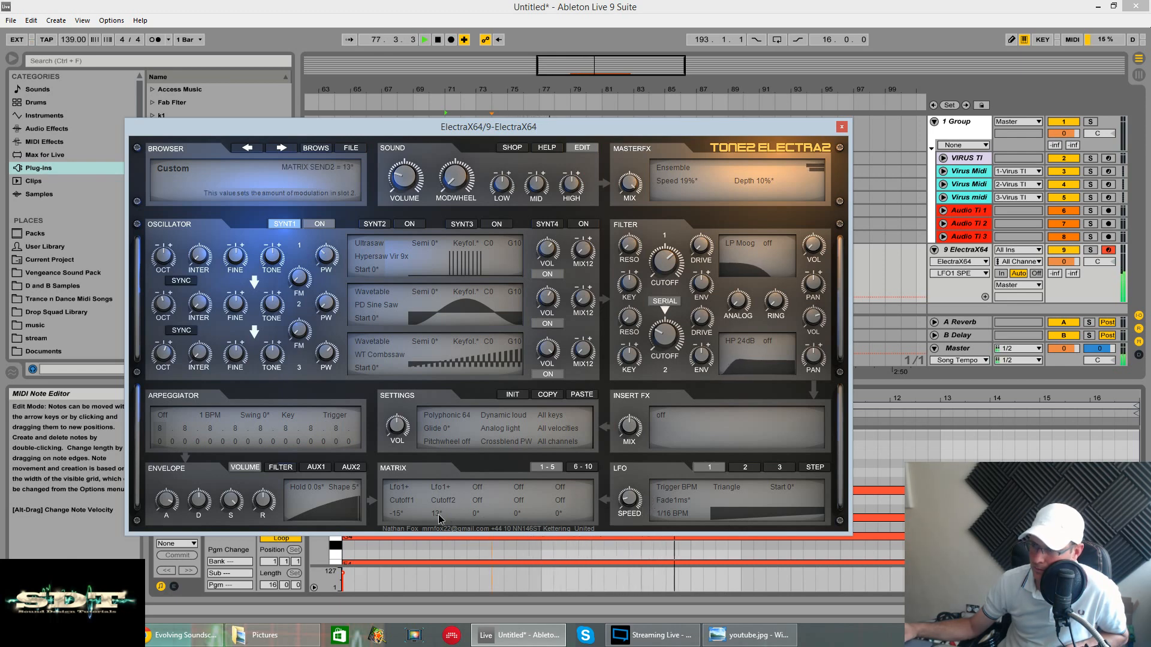
- Reduce the cutoff modulation amounts during playback to 9° in matrix slot 2 and -11° in slot 1
scroll(439, 519, "up", 1)
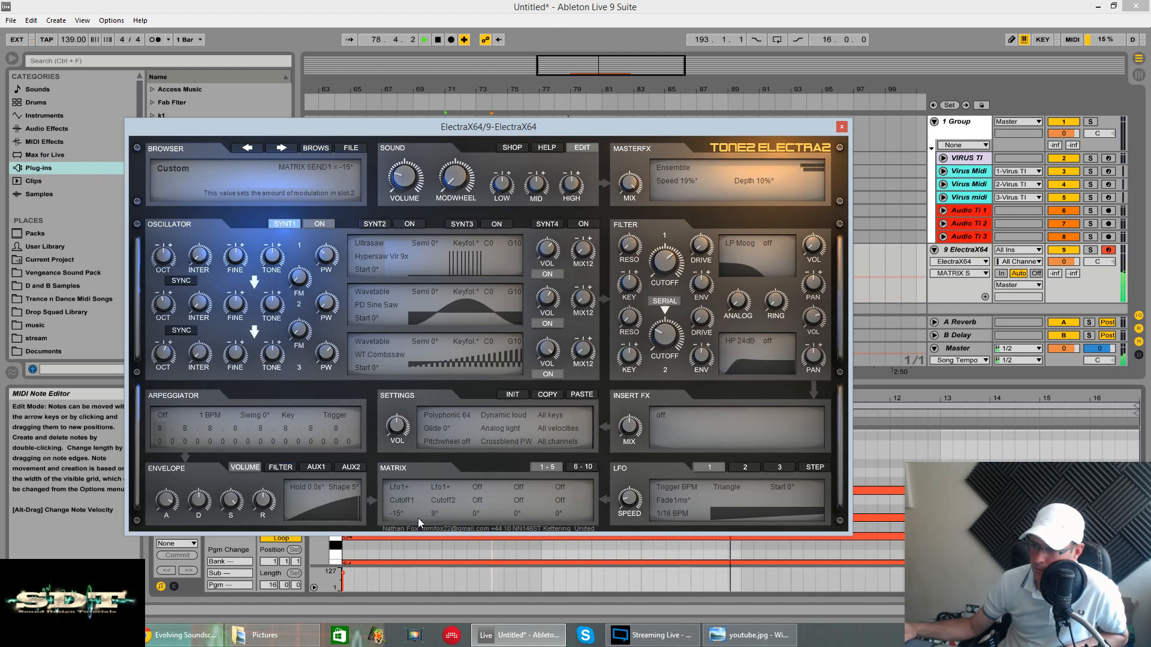
scroll(404, 513, "up", 8)
scroll(404, 513, "down", 4)
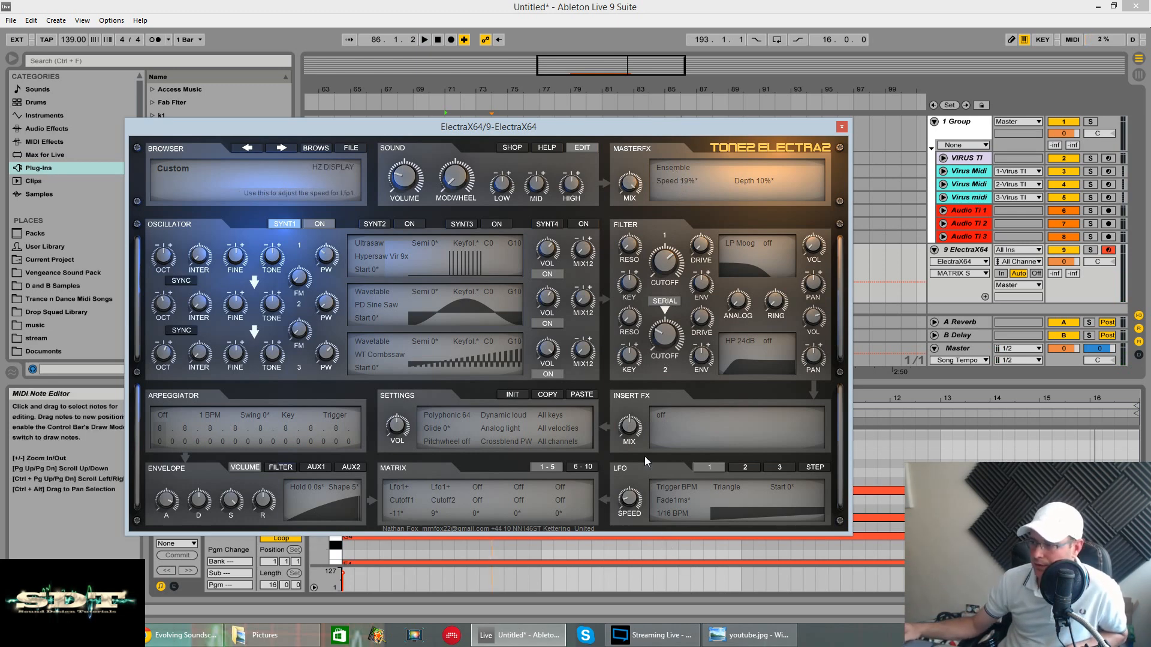
- Switch the master effect off and use Ensemble as the insert effect at 33% speed and 22% depth, adjusting its mix during playback
left_click(664, 416)
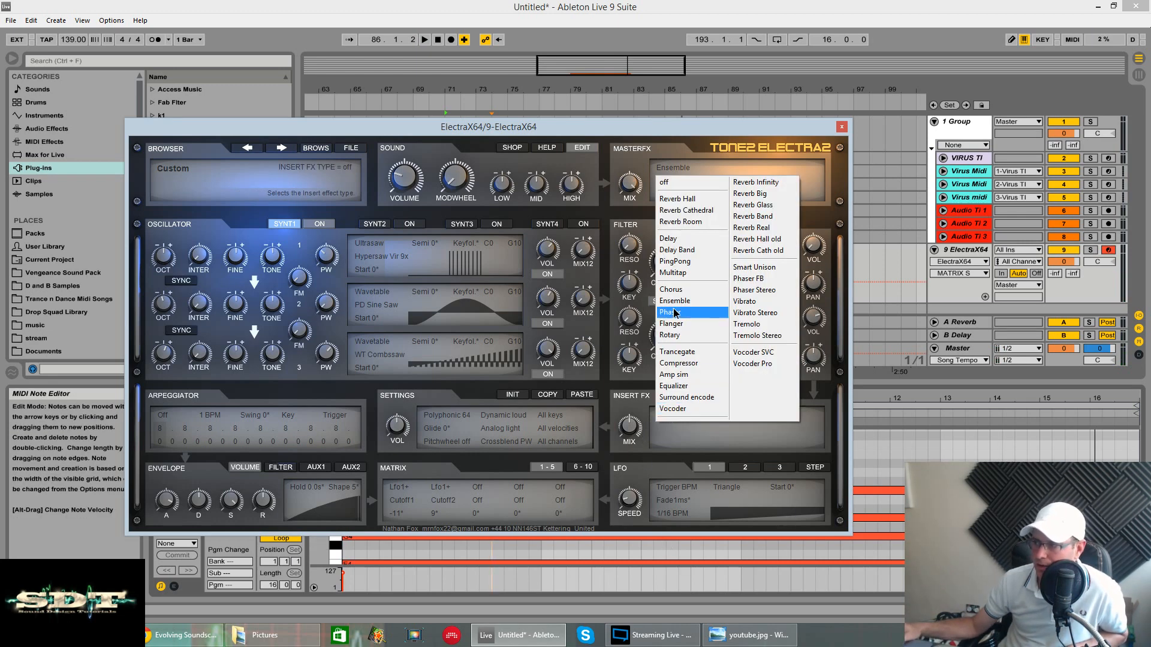
left_click(690, 301)
left_click(669, 180)
left_click(664, 181)
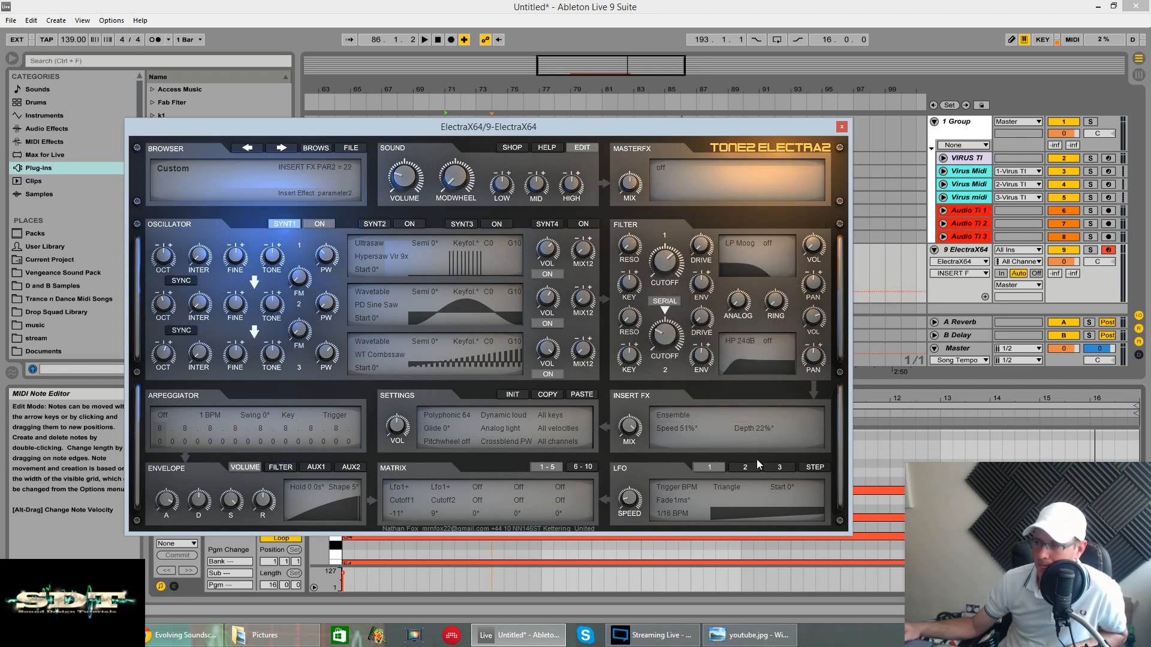
key("space")
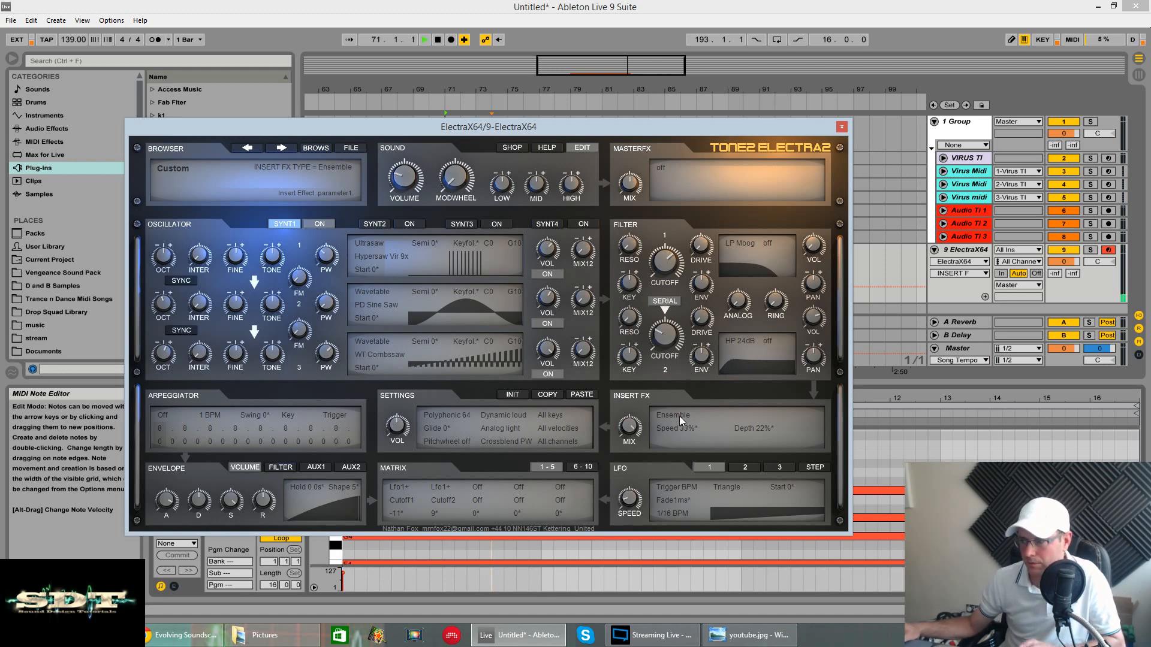
left_click_drag(628, 427, 625, 448)
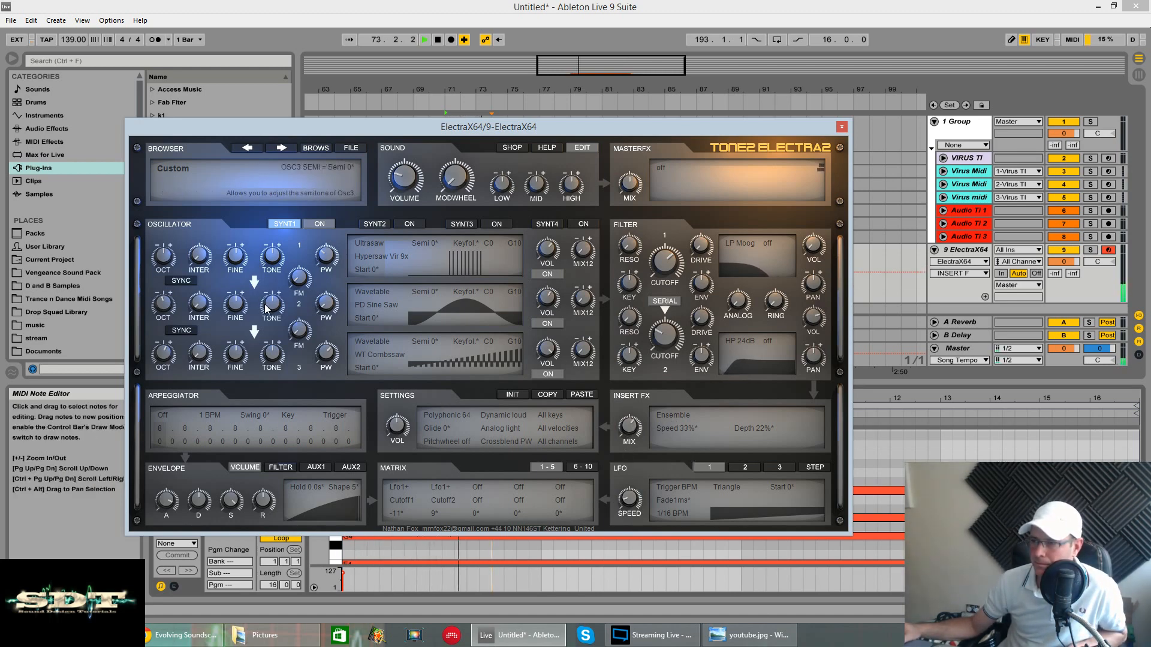
- Adjust the tone of oscillators 3 and 2 and the FM amount between oscillators 1 and 2 during playback
left_click_drag(278, 358, 280, 350)
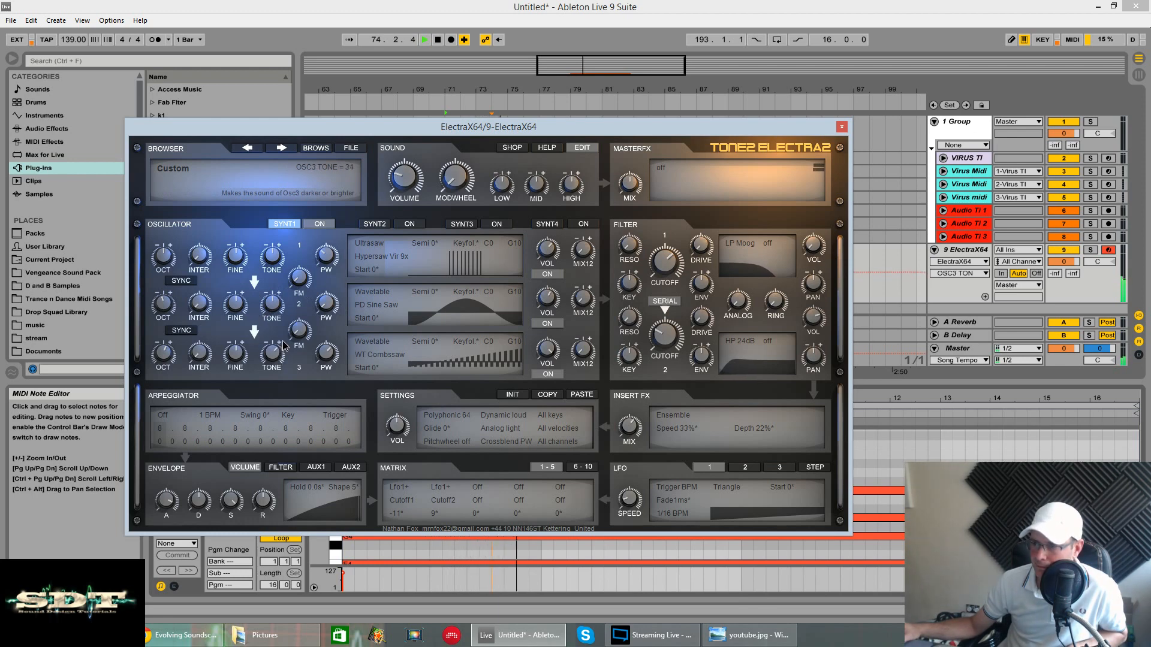
left_click_drag(274, 308, 277, 328)
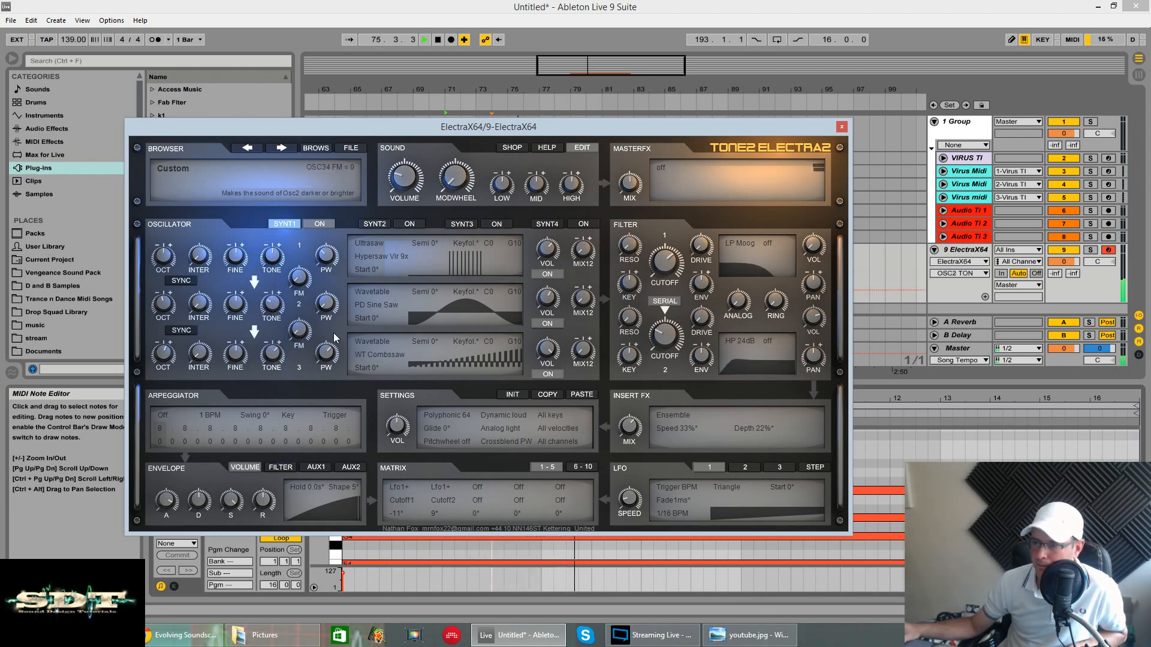
mouse_move(298, 285)
left_mouse_down()
mouse_move(298, 244)
mouse_move(306, 291)
left_mouse_up()
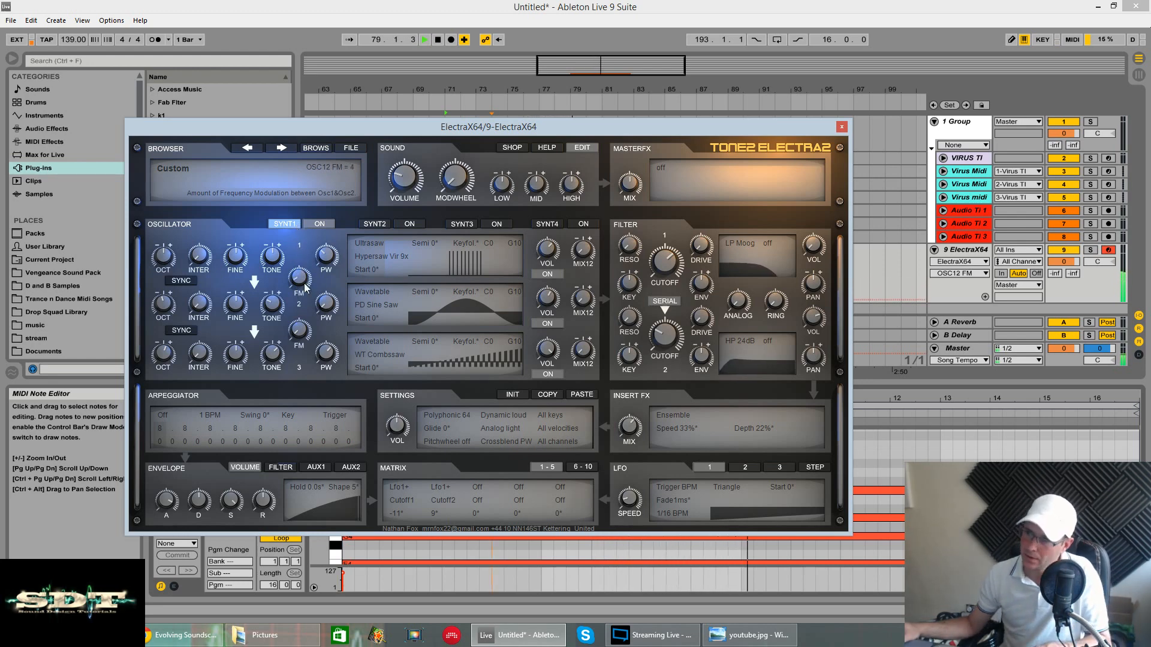
- Route Lfo1+- to FM2 in matrix slot 3 and raise the modulation amount to 23° while listening
left_click(477, 487)
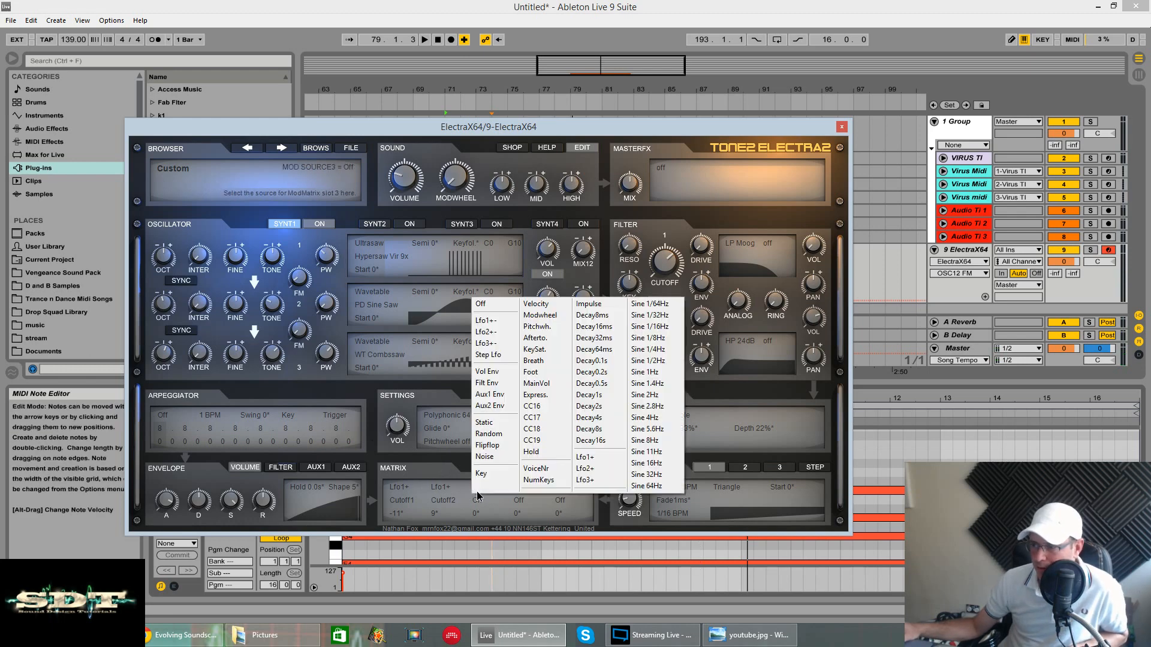
left_click(486, 320)
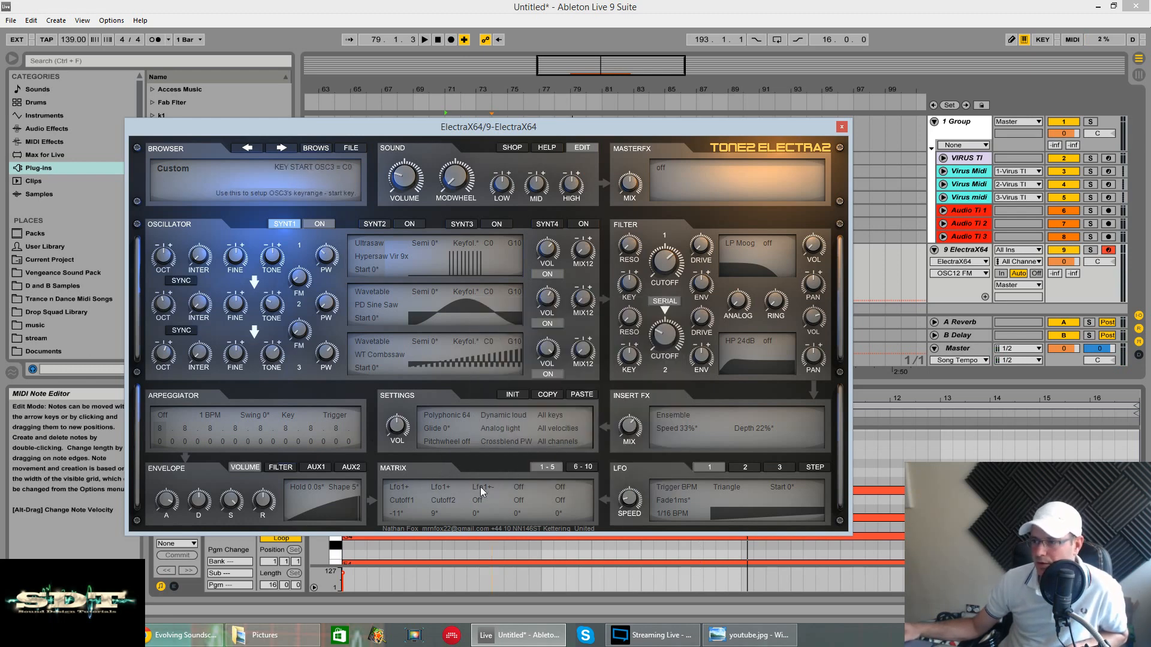
left_click(478, 501)
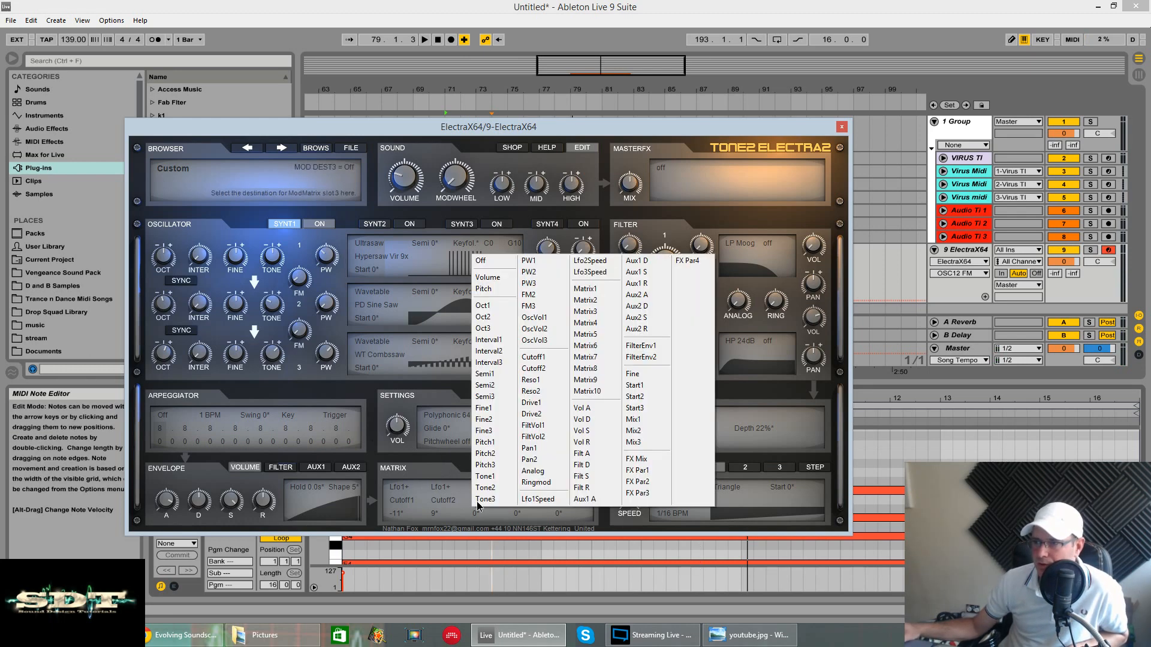
left_click(531, 296)
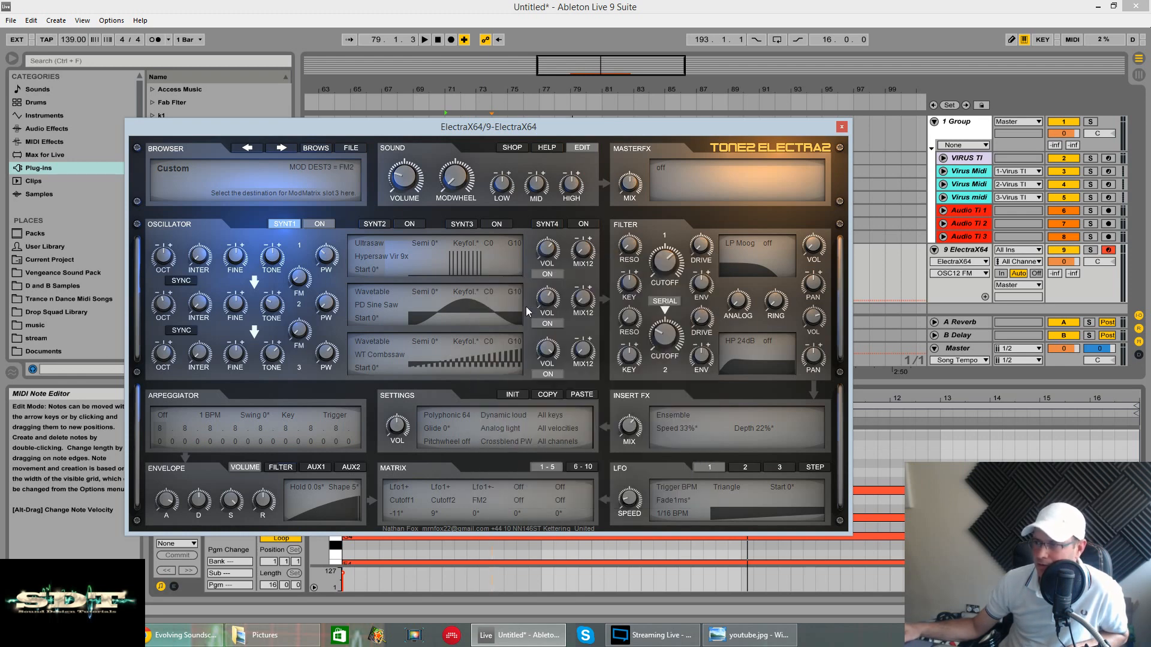
left_click_drag(475, 515, 477, 509)
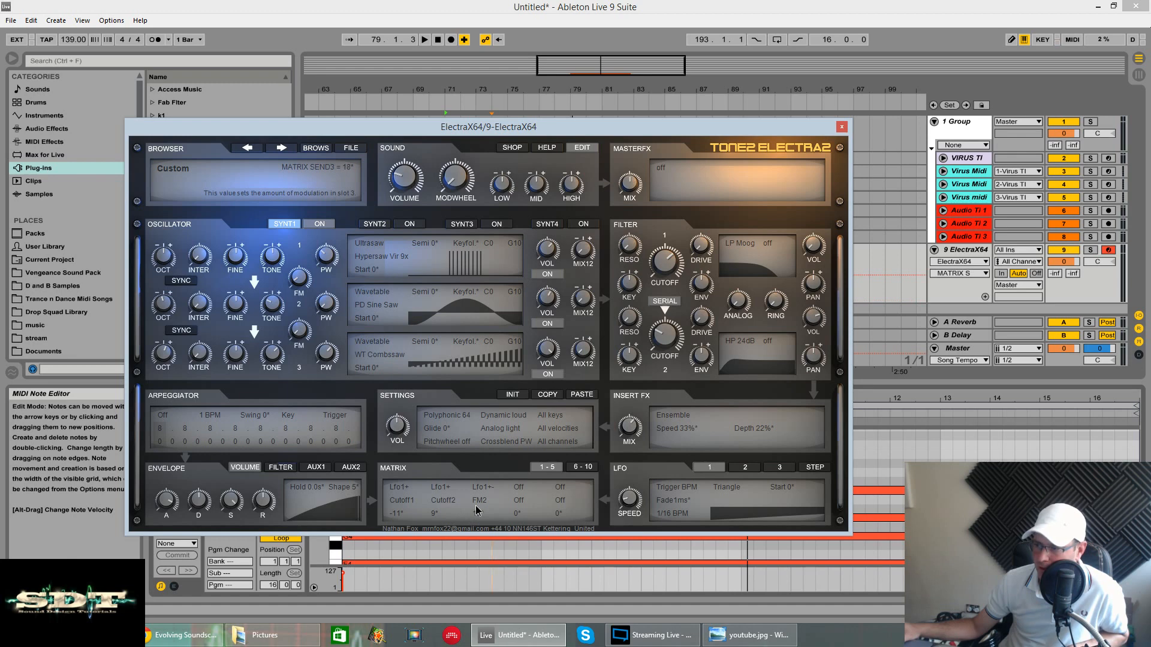
key("space")
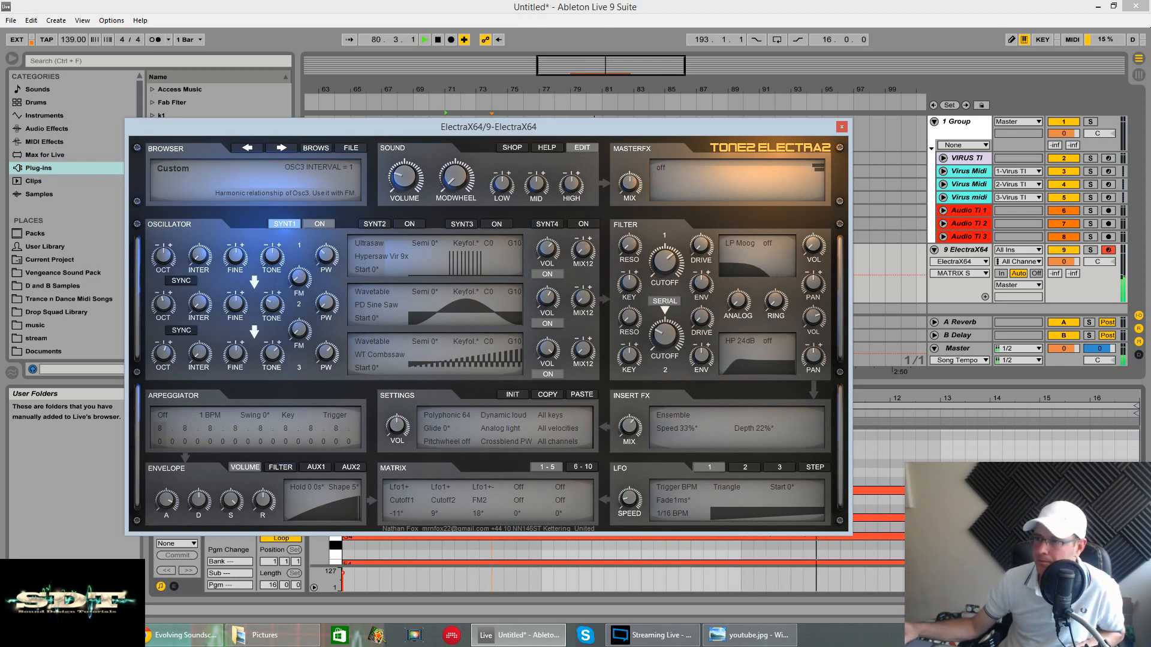
left_click_drag(478, 512, 477, 509)
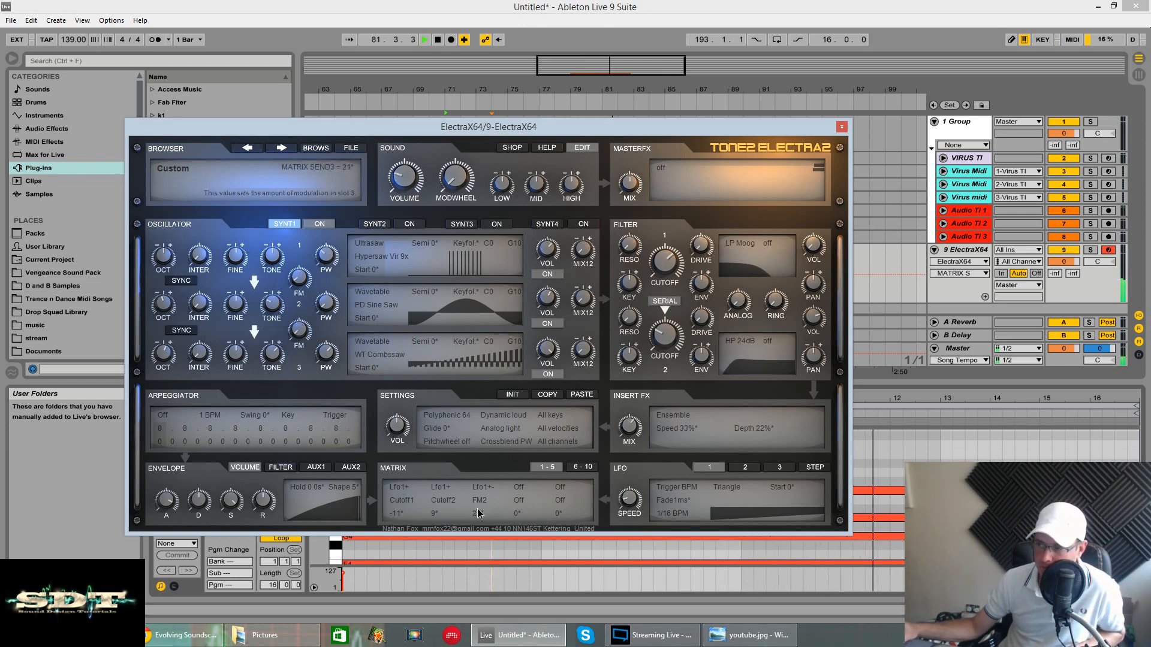
- Change matrix slot 3's destination to FM3 and route Lfo1+ to FM2 in slot 4 with an amount of 26°
left_click(519, 487)
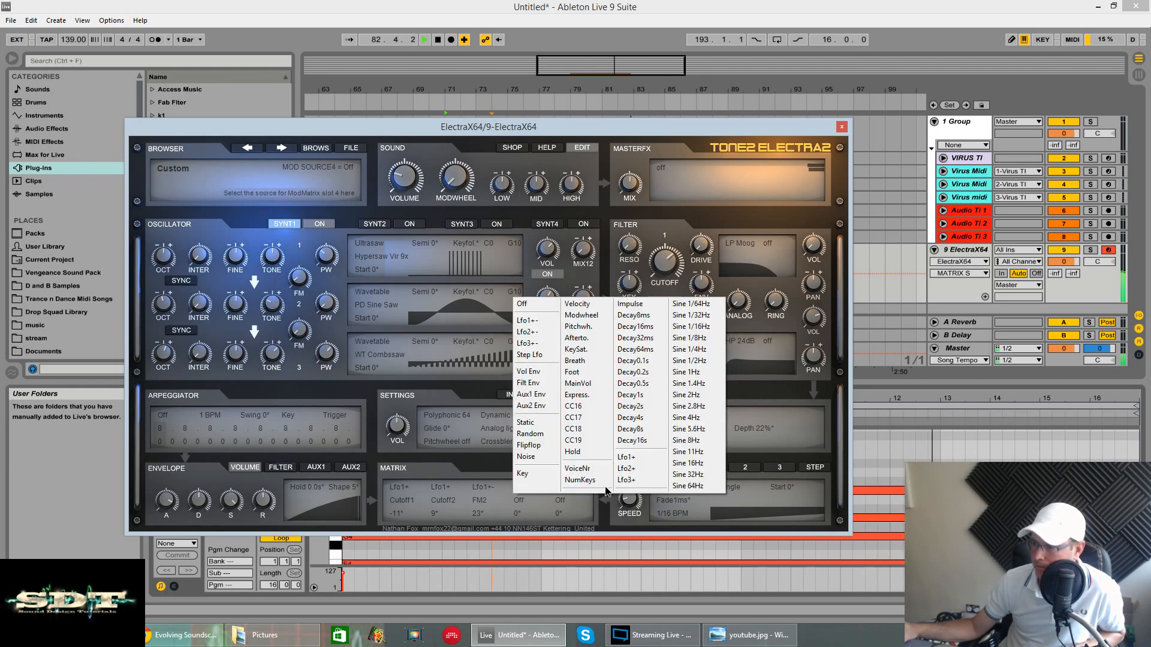
left_click(626, 457)
left_click(478, 500)
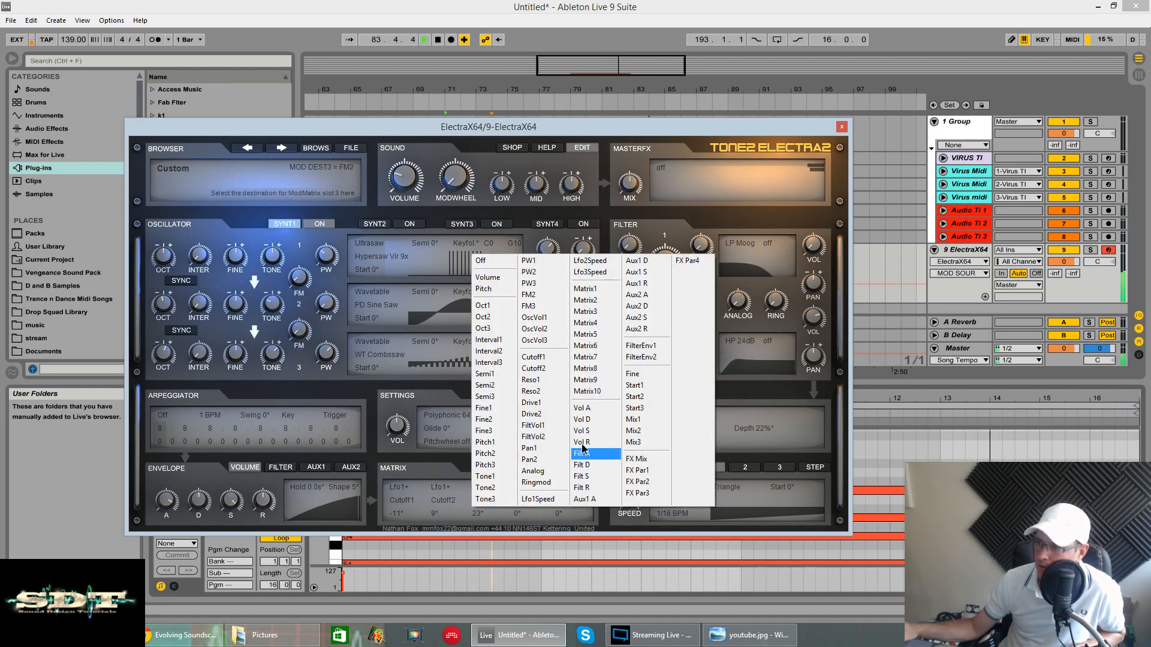
left_click(529, 306)
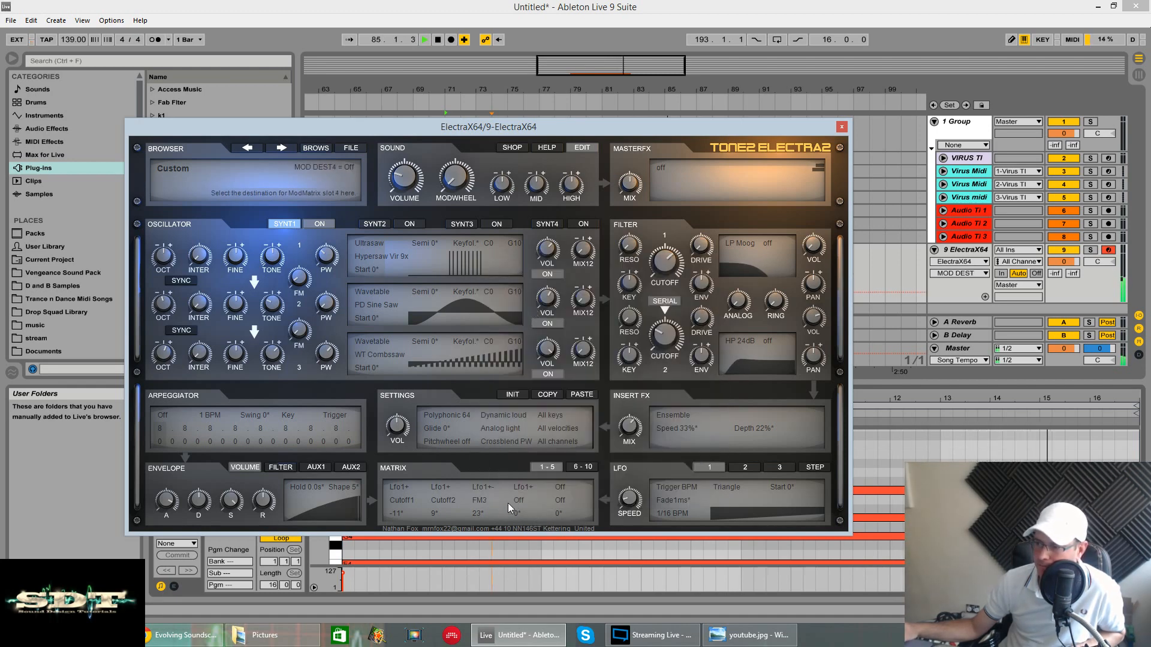
left_click(522, 500)
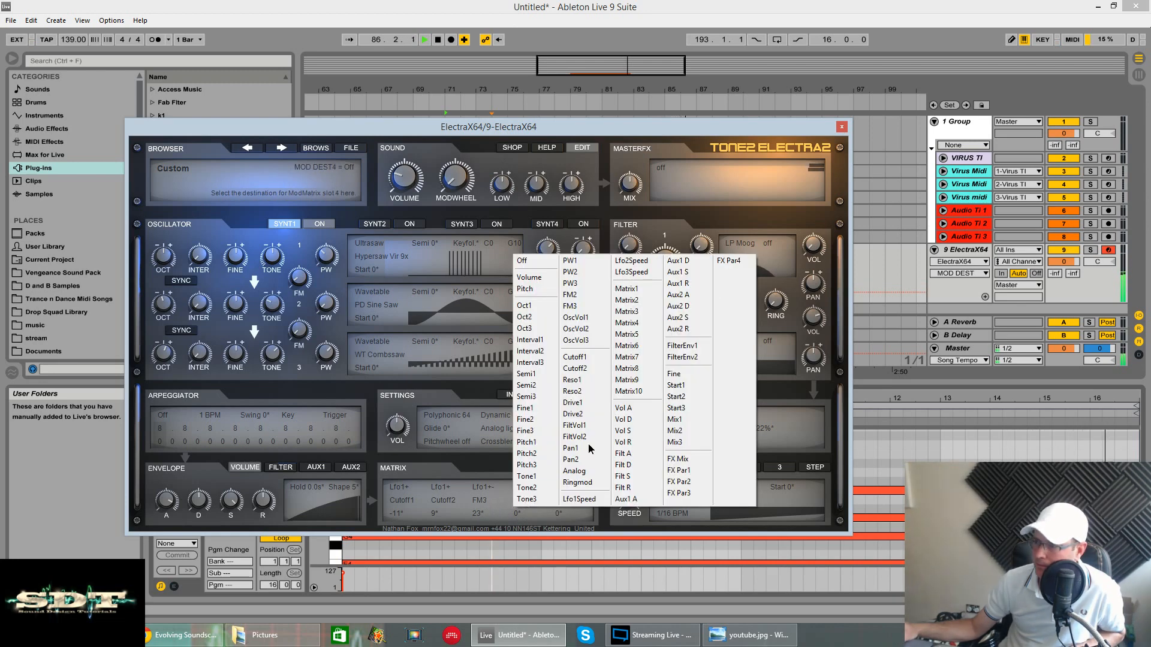
left_click(591, 294)
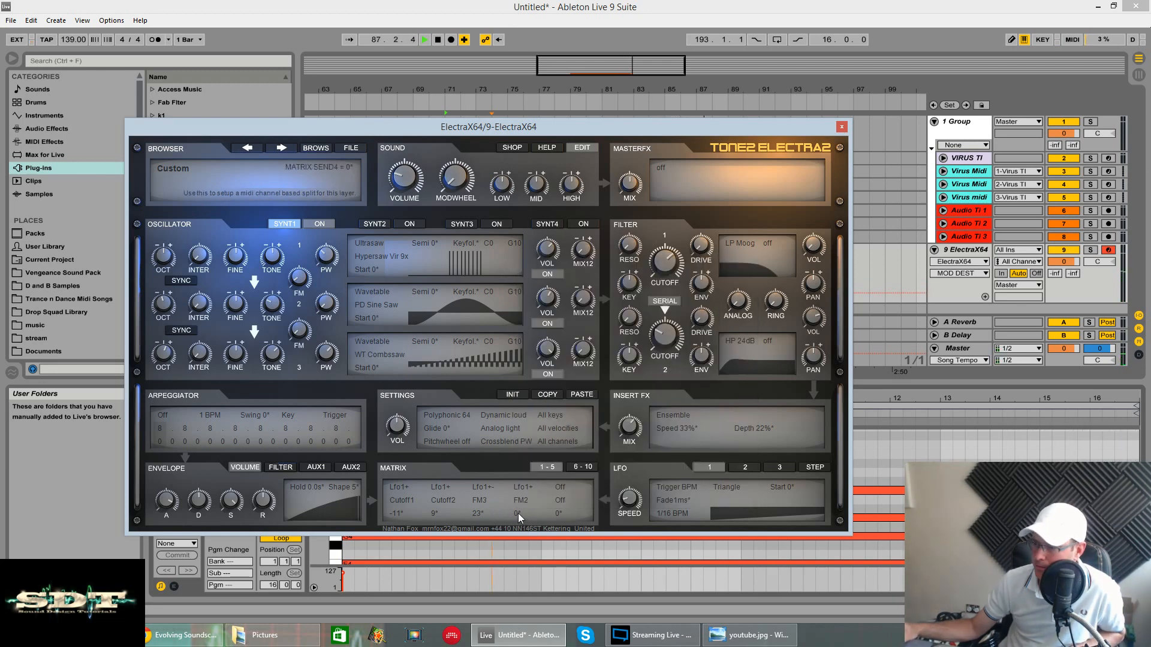
left_click_drag(518, 513, 518, 497)
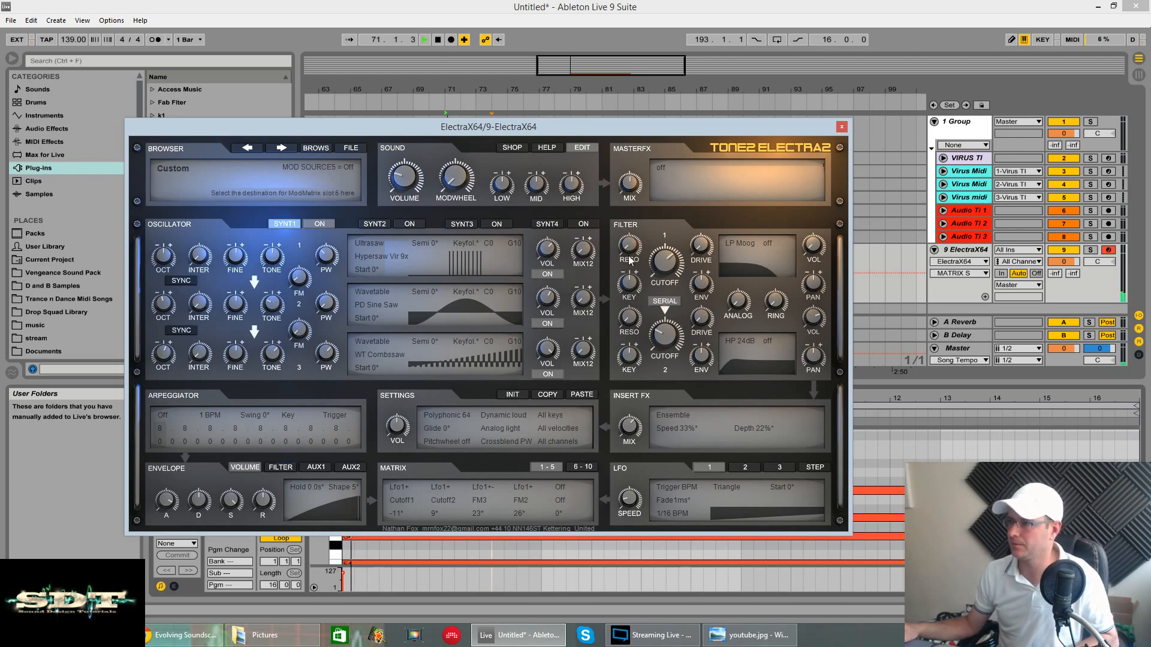
- Move the synth window clear of the arrangement and loop the 16-bar clip starting at bar 71
left_click_drag(653, 125, 674, 453)
left_click_drag(444, 290, 698, 290)
key("ctrl+l")
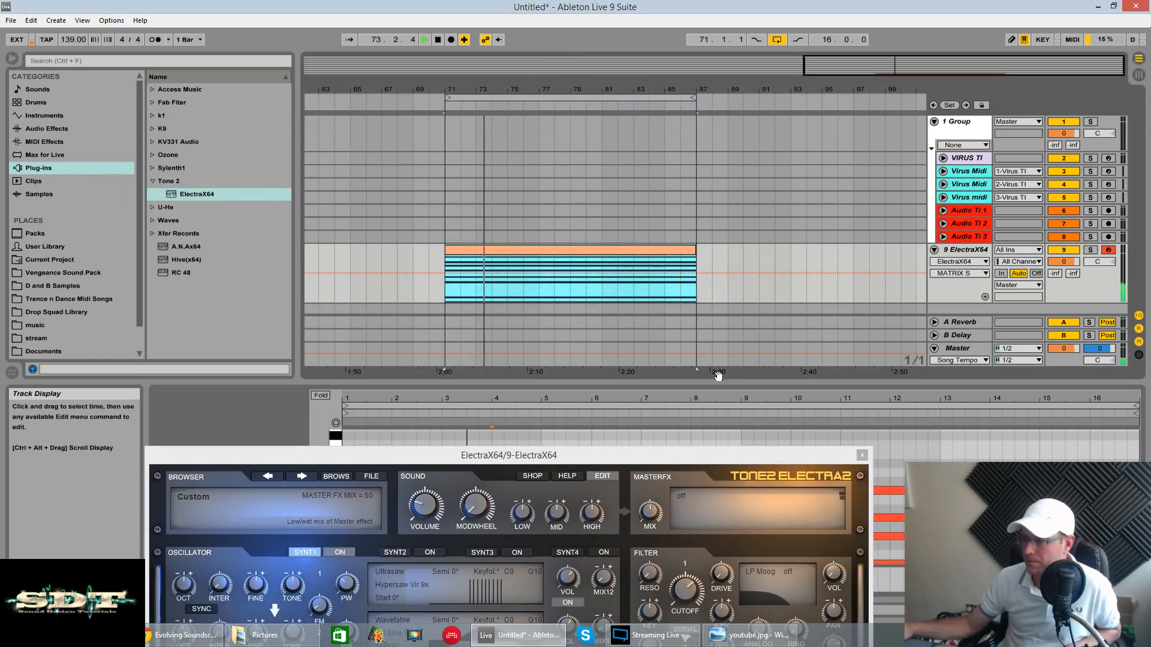
- Reposition the synth window so all its controls are accessible and reduce matrix slot 4's modulation amount to 15°
left_click_drag(659, 452, 688, 289)
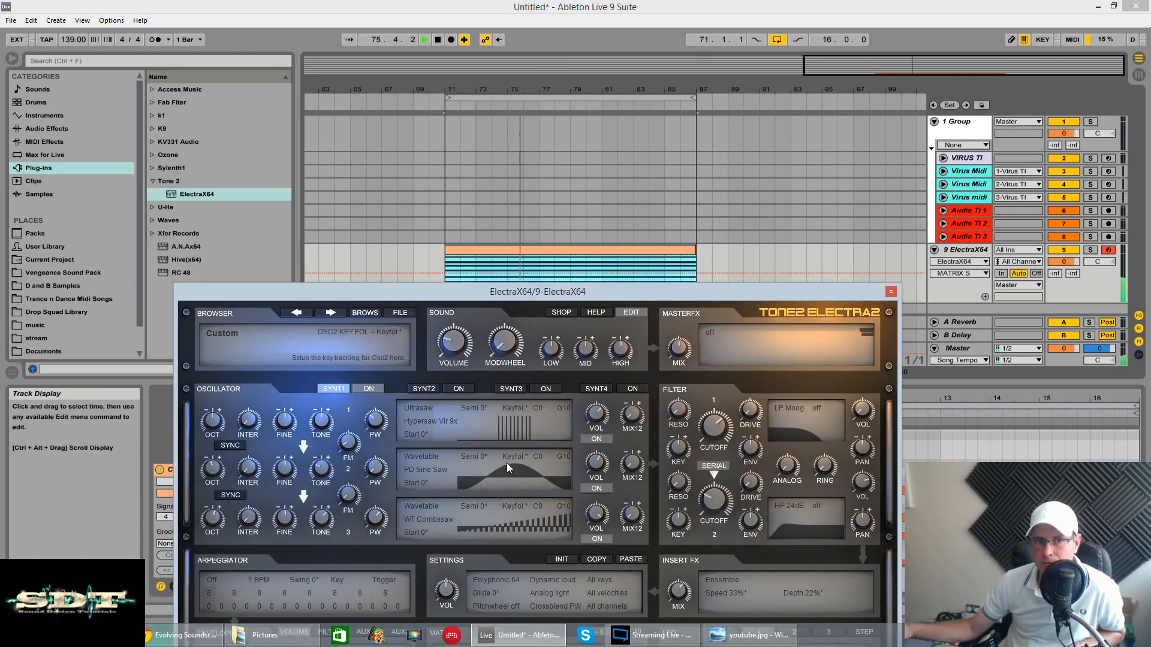
left_click_drag(646, 296, 565, 115)
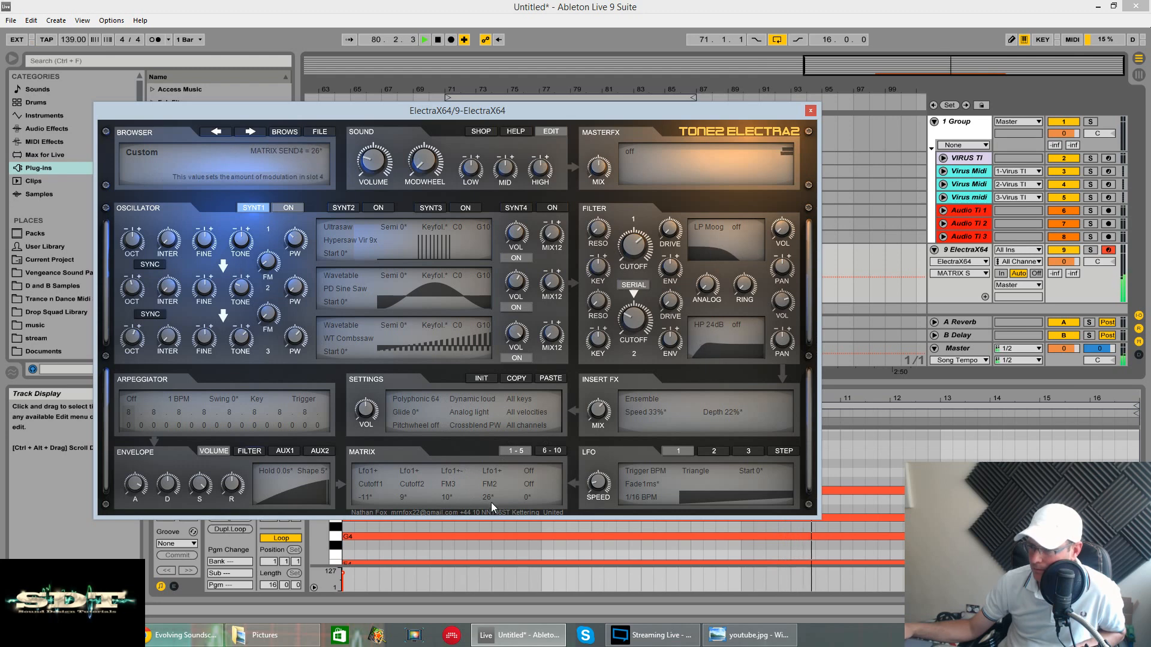
left_click_drag(490, 498, 489, 506)
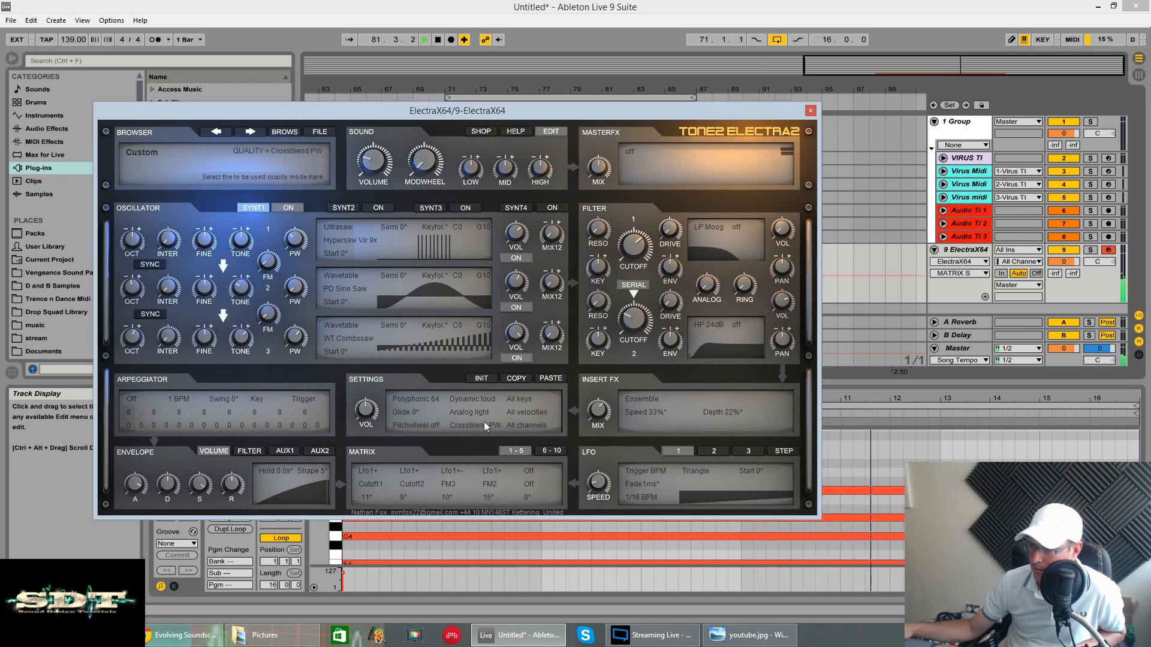
- Change the synth's sound mode to Bright and restart playback to hear it
left_click(483, 399)
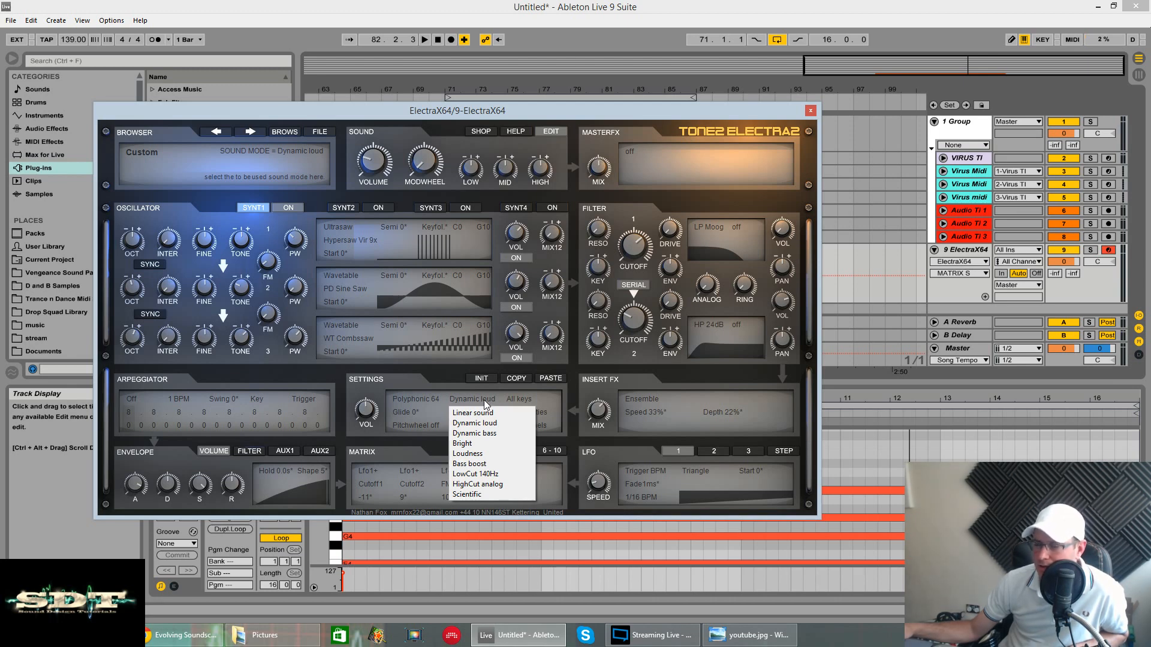
left_click(474, 445)
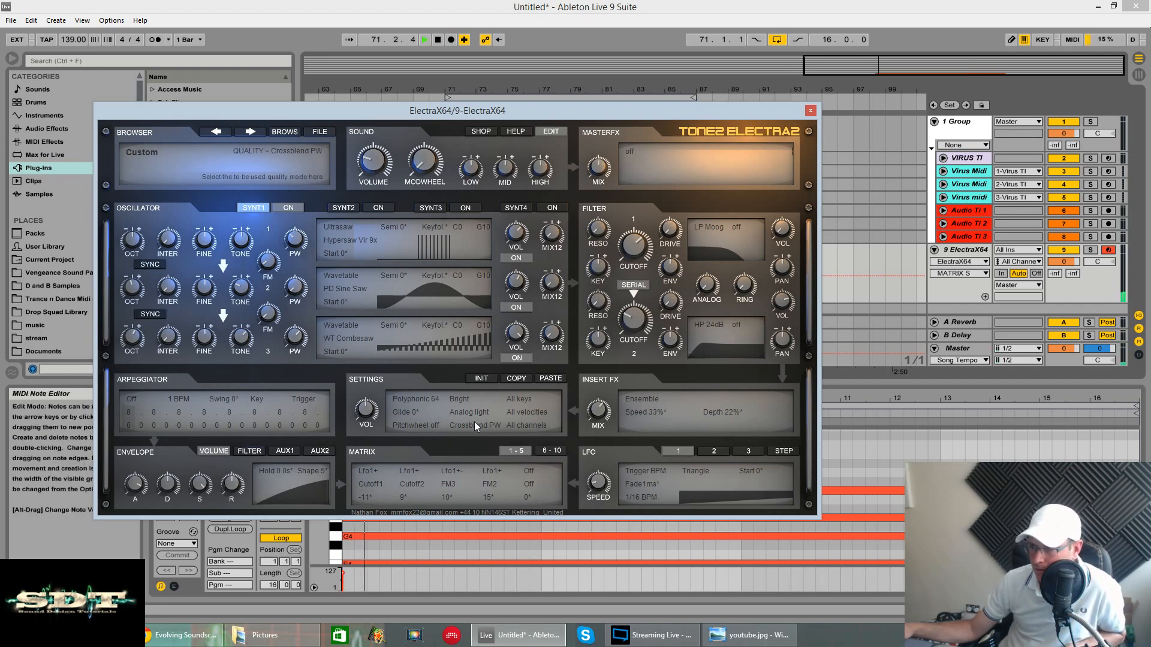
key("space")
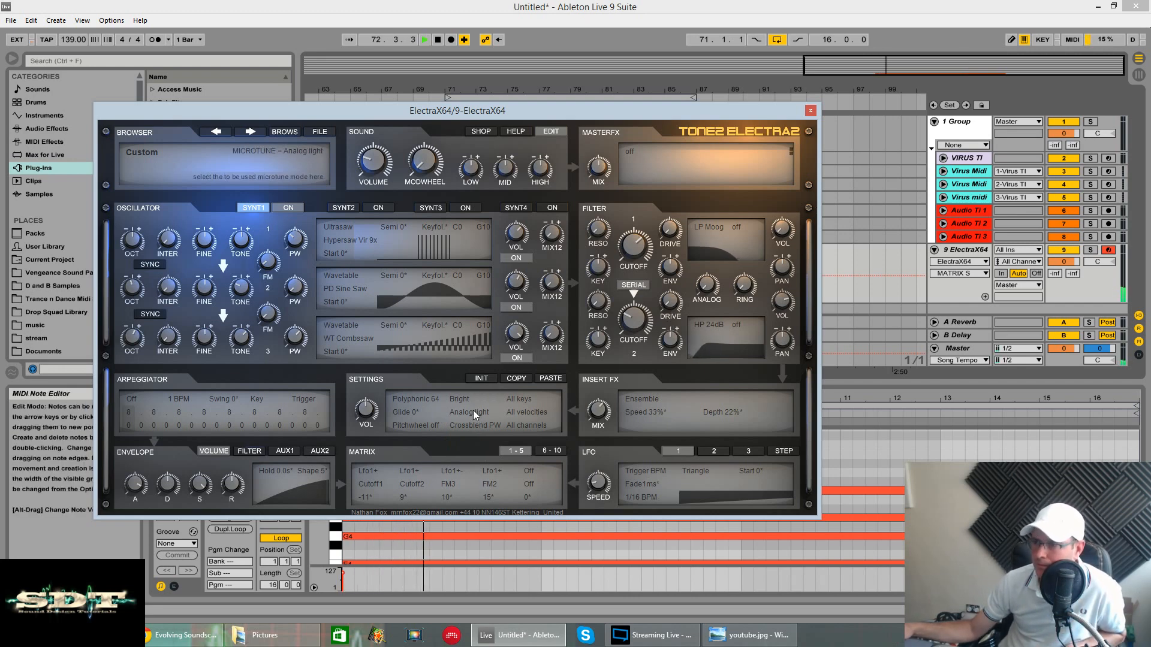
- Check the microtune options without changing them and adjust the Ensemble insert effect's mix
left_click(473, 414)
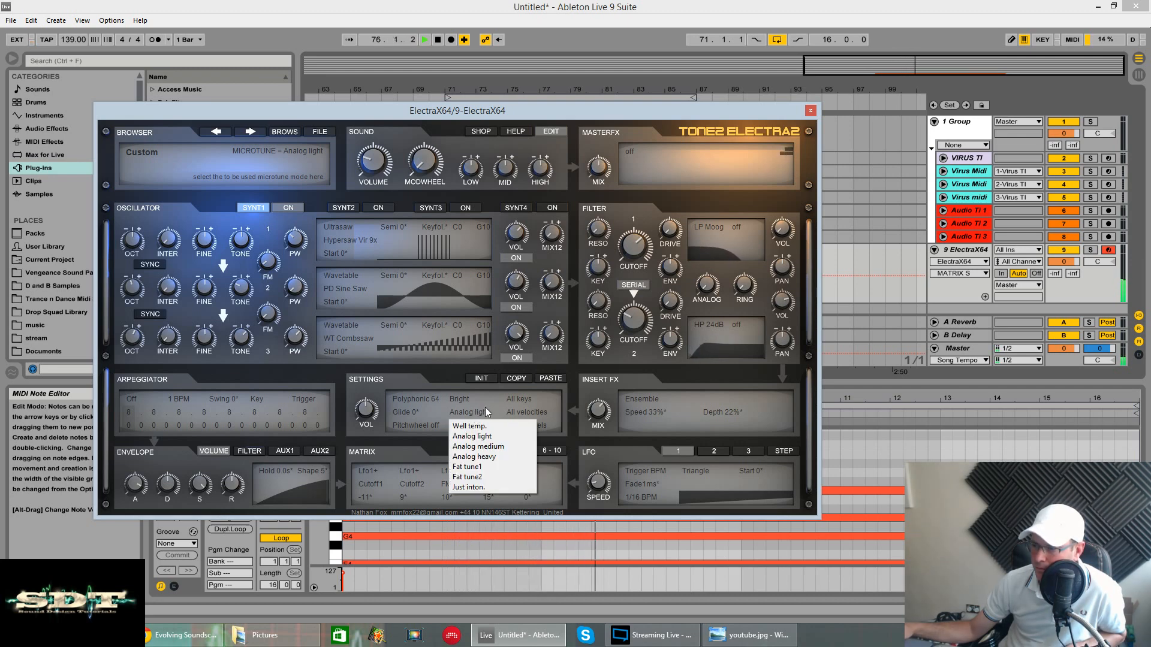
left_click(573, 404)
left_click(602, 410)
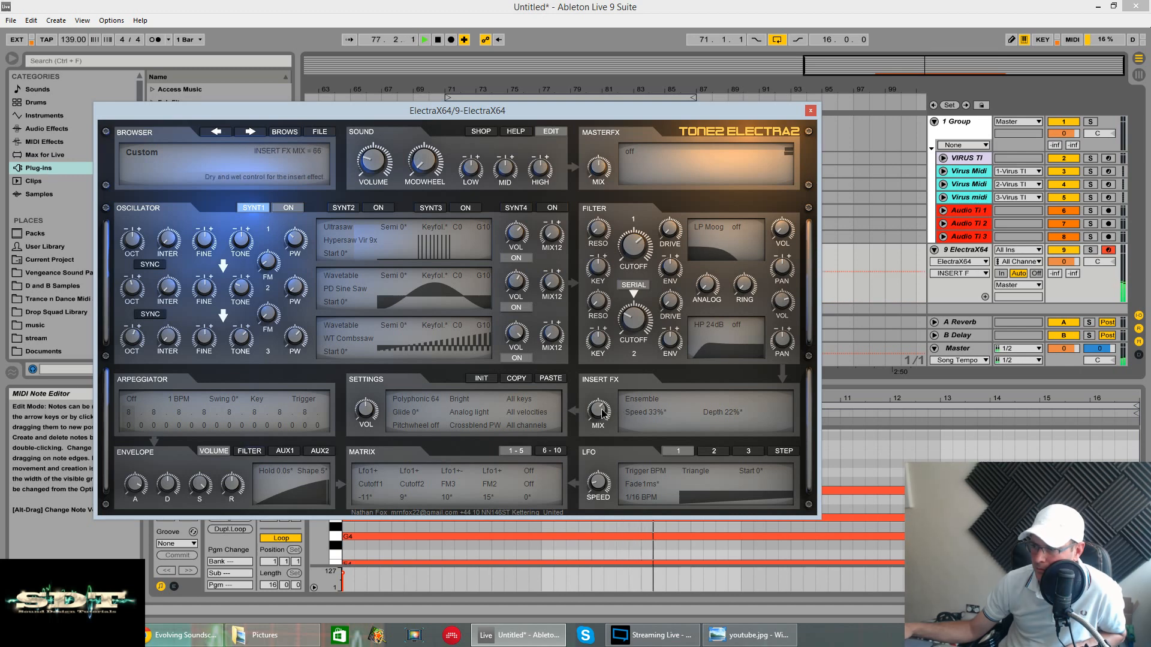
- Enable synth 2 and set its arpeggiator type to Pop2, with the loop playing
left_click(380, 167)
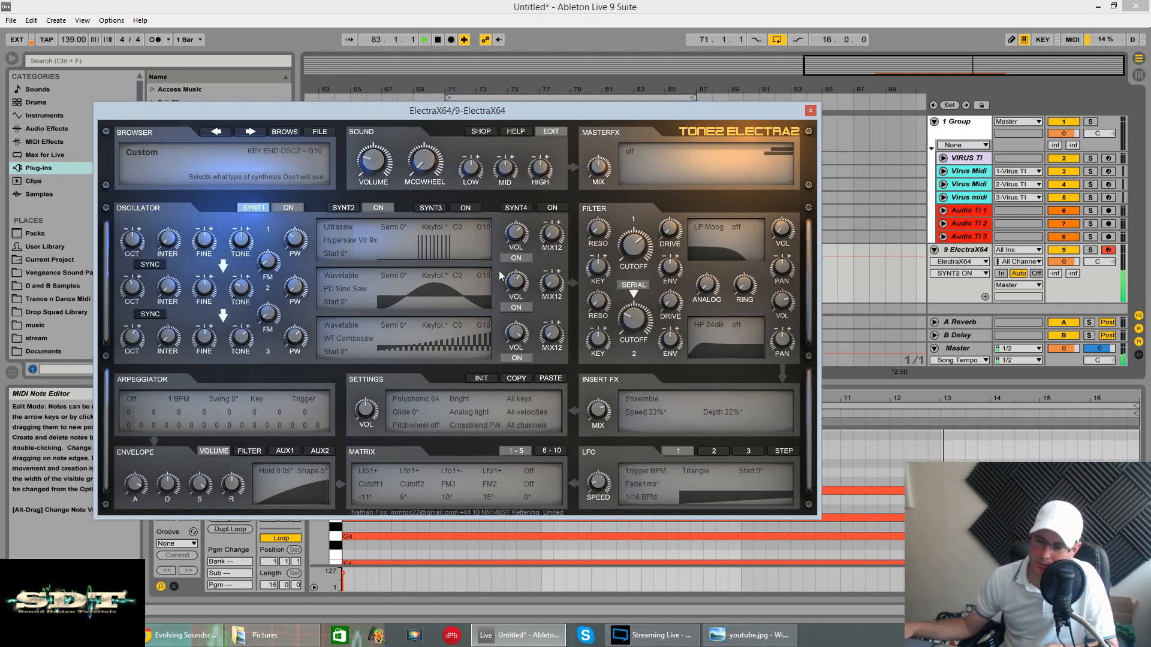
left_click(342, 207)
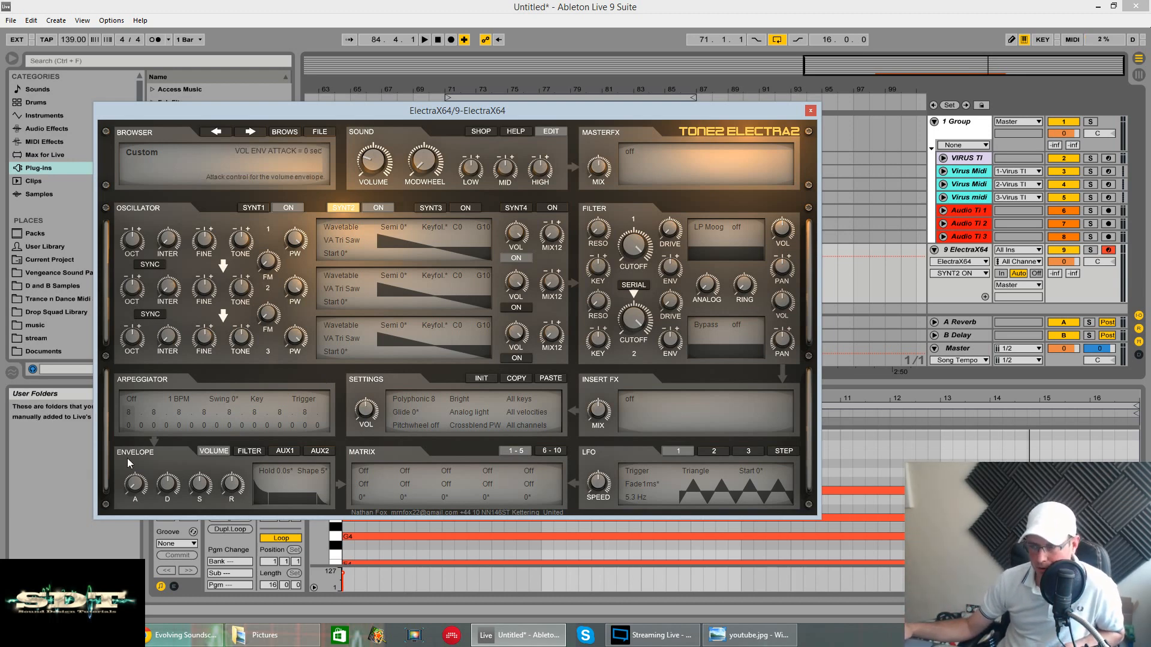
left_click(140, 399)
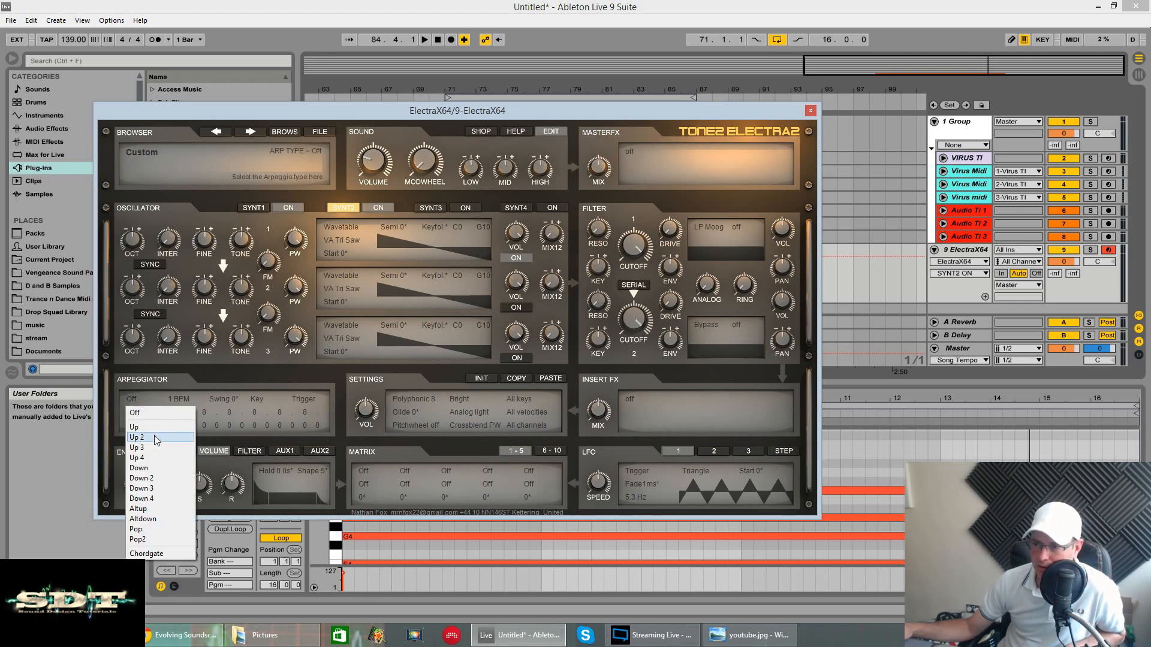
left_click(150, 540)
key("space")
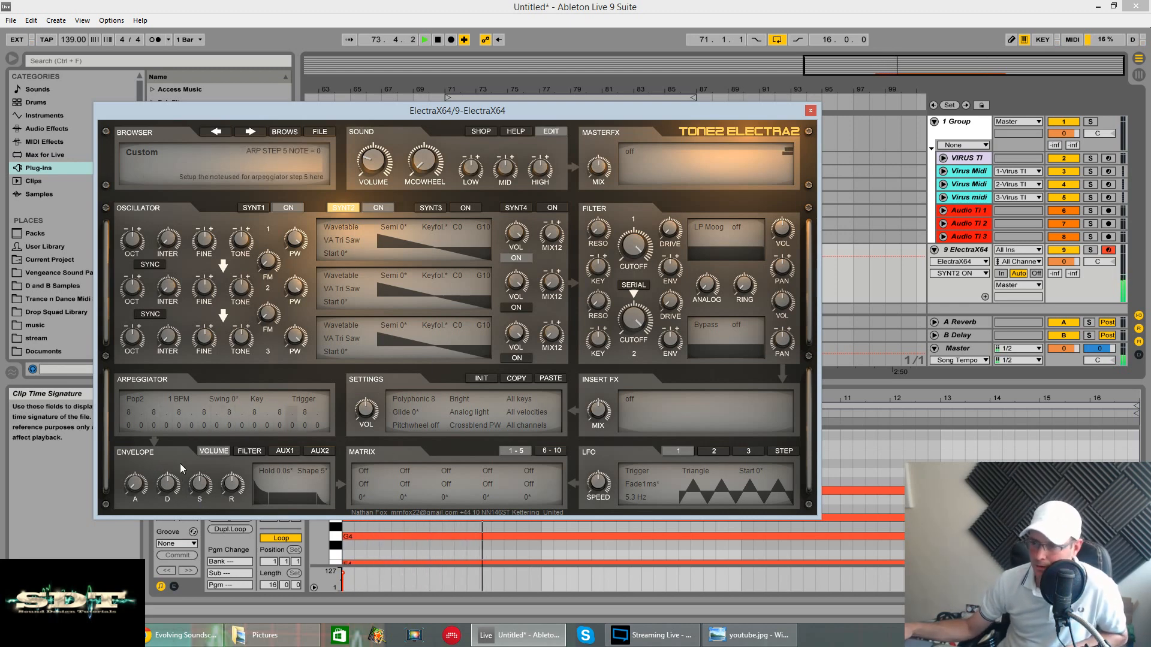
- Set synth 2's arpeggiator run mode to Song and its tempo to 1/4 BPM
left_click(307, 404)
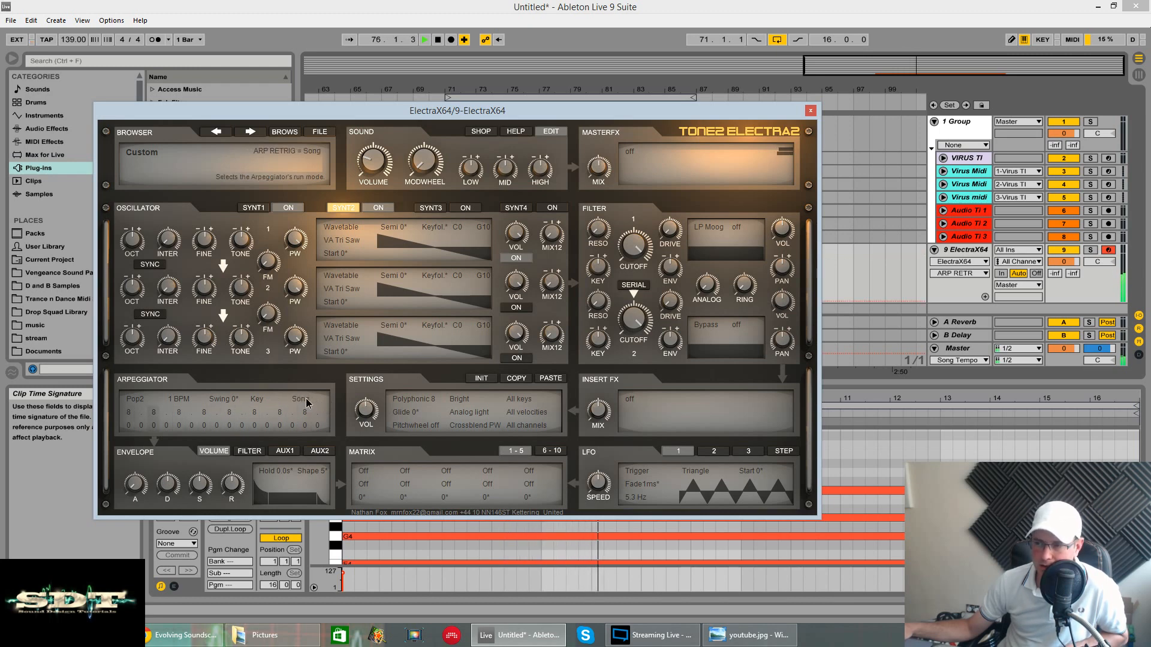
left_click(179, 400)
left_click(183, 412)
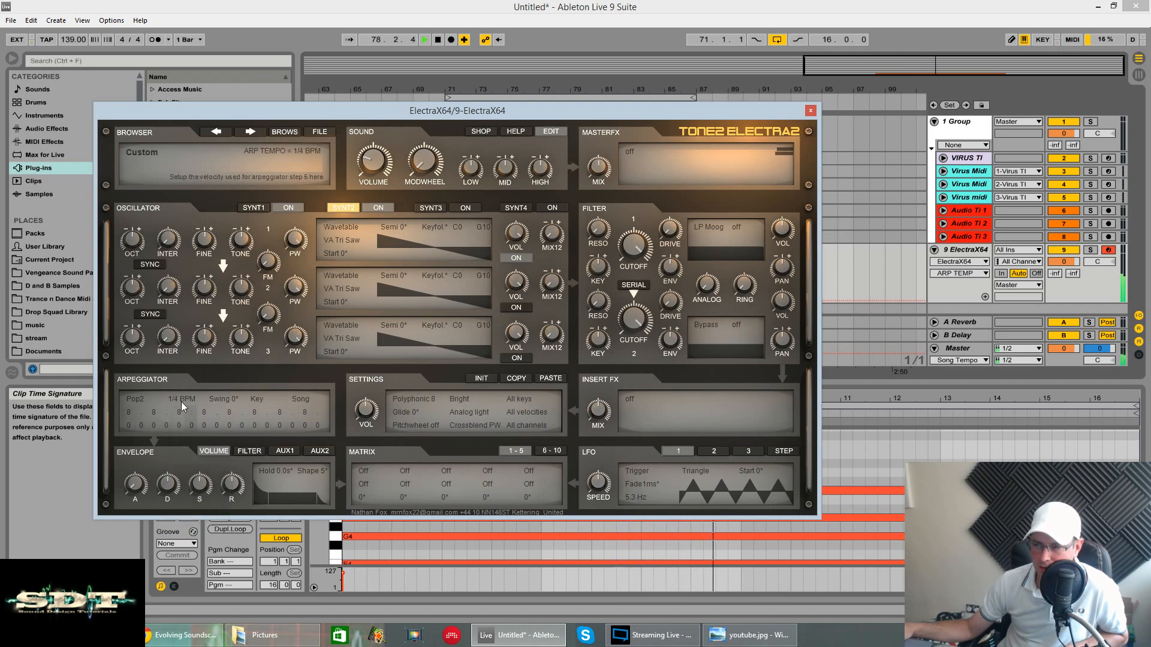
- Clear the velocities of arpeggiator steps 9, 11, 3, 7 and 15 to create gaps in the pattern
left_click(228, 415)
left_click(233, 424)
left_click(254, 412)
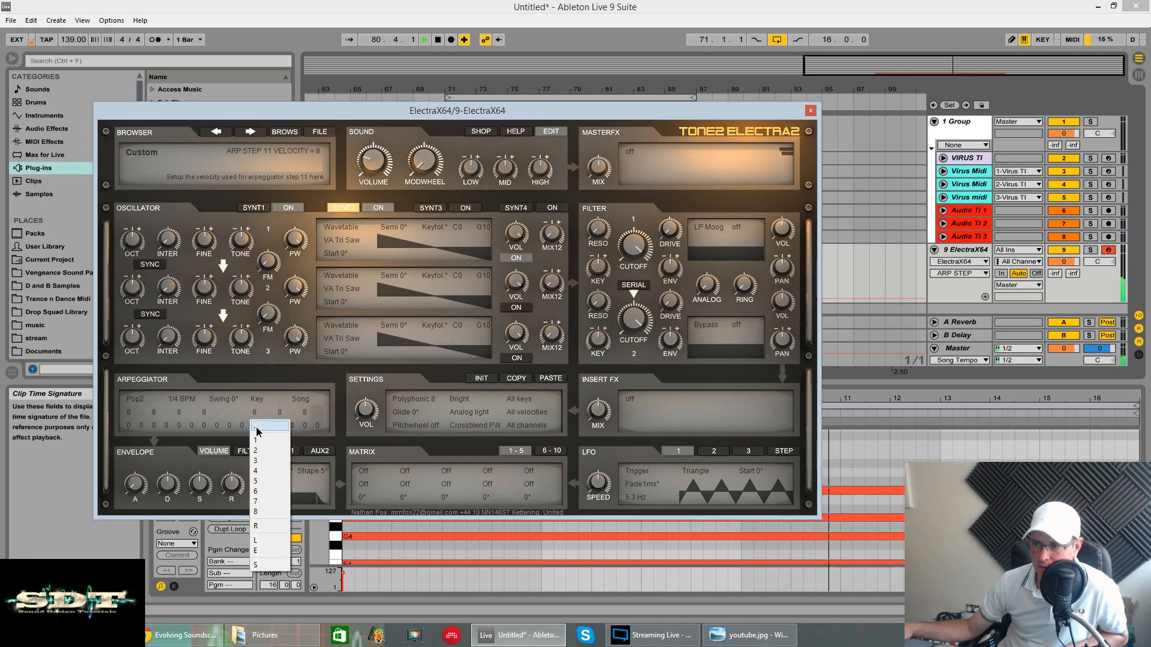
left_click(257, 422)
left_click(153, 412)
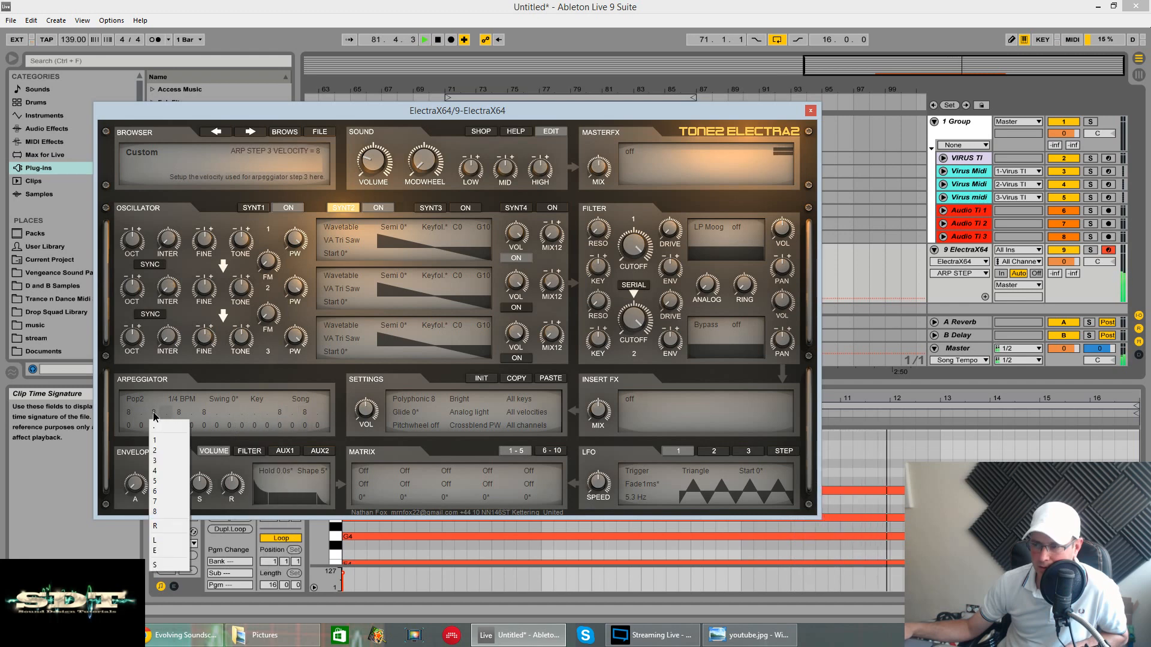
left_click(157, 425)
left_click(203, 413)
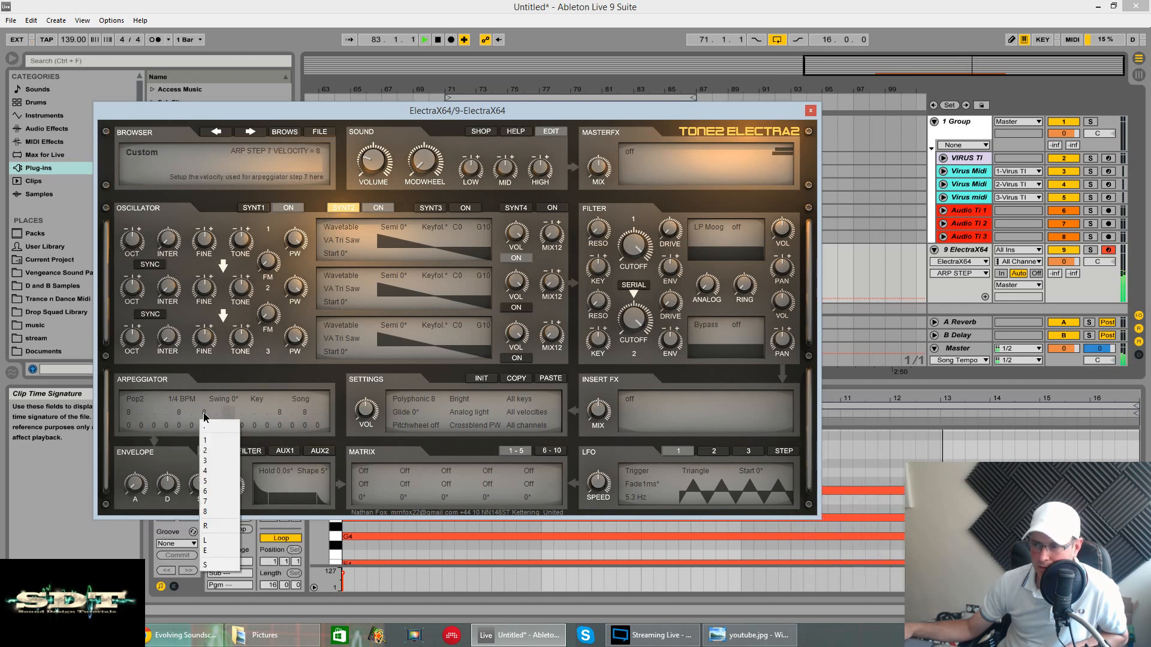
left_click(208, 425)
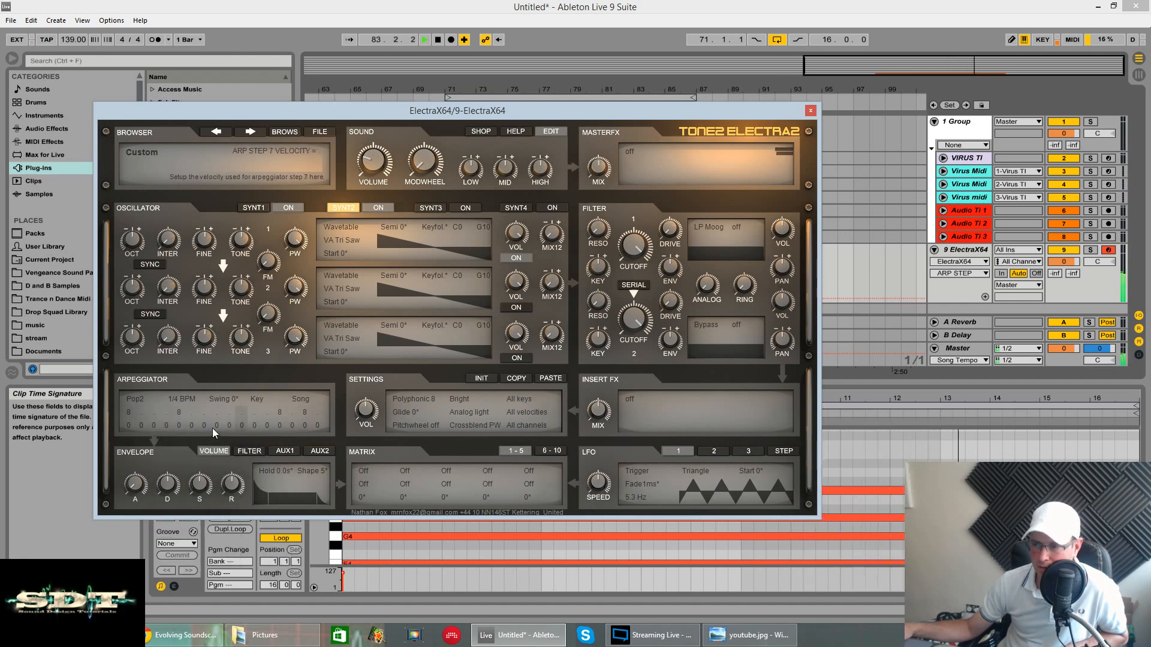
left_click(304, 414)
left_click(307, 427)
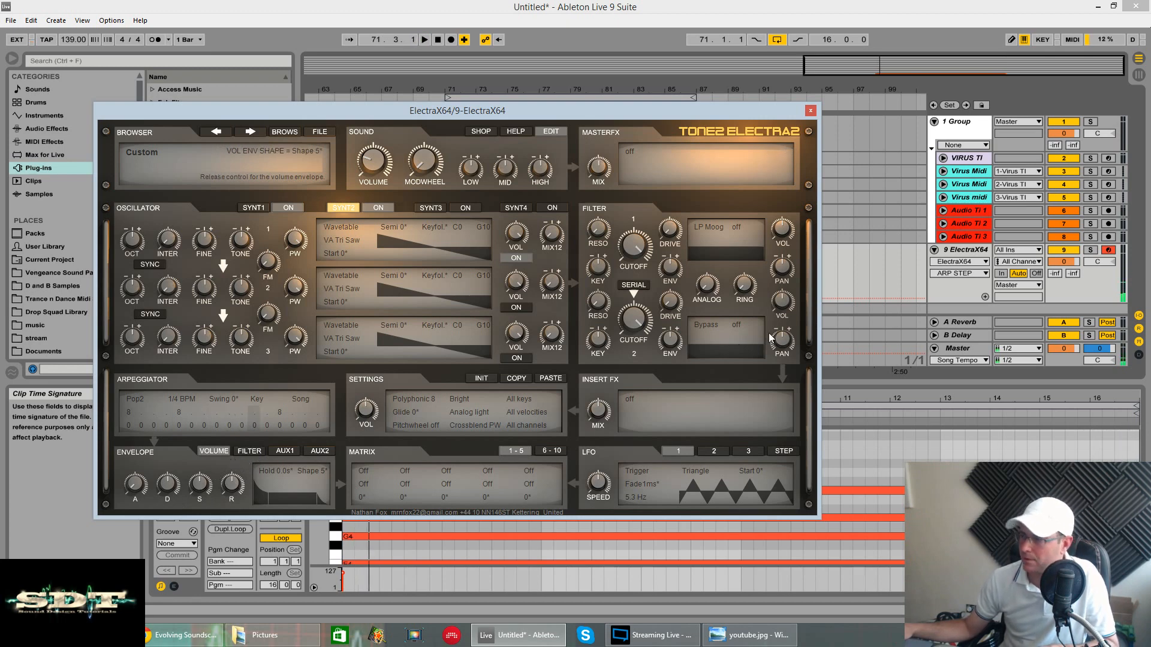
- Switch synth 1 off to isolate synth 2 and change the arpeggiator run mode to Trigger
left_click(288, 211)
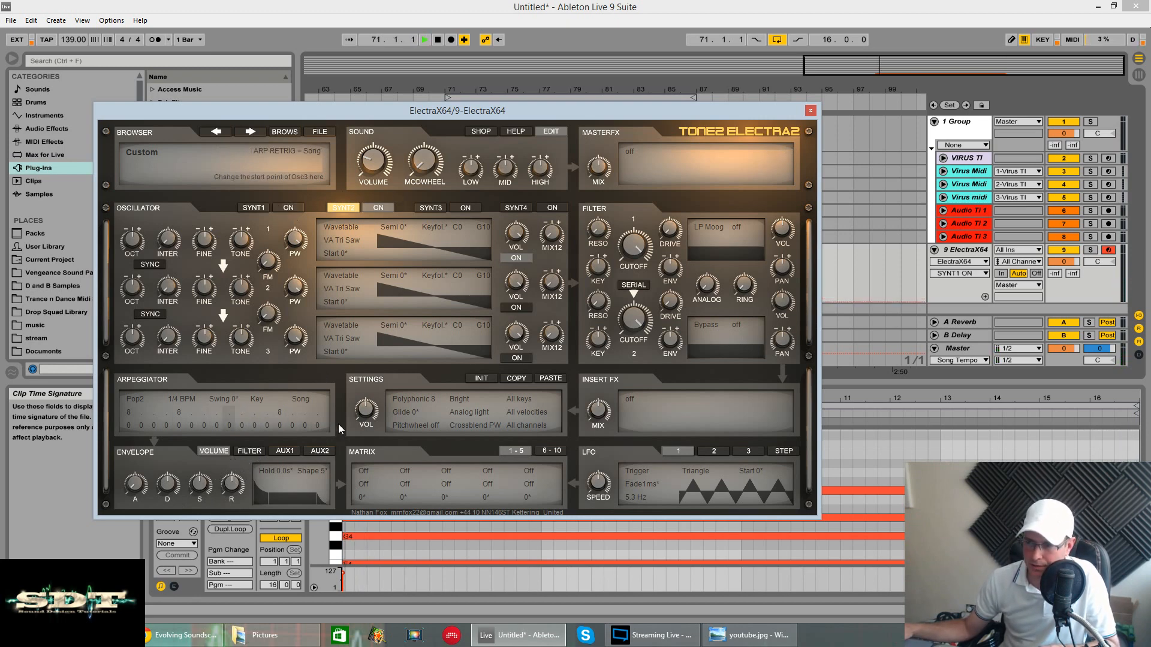
left_click(302, 400)
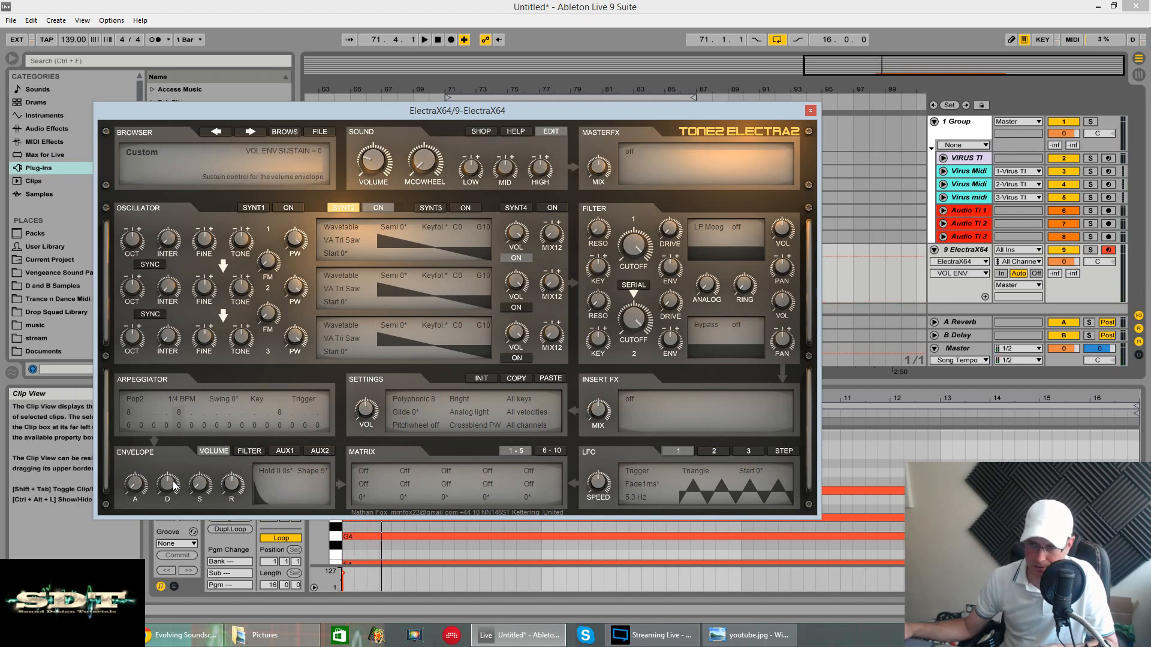
- Shape synth 2's volume envelope with zero sustain and a short decay, and re-enable arpeggiator step 9
left_click_drag(168, 486, 169, 510)
key("space")
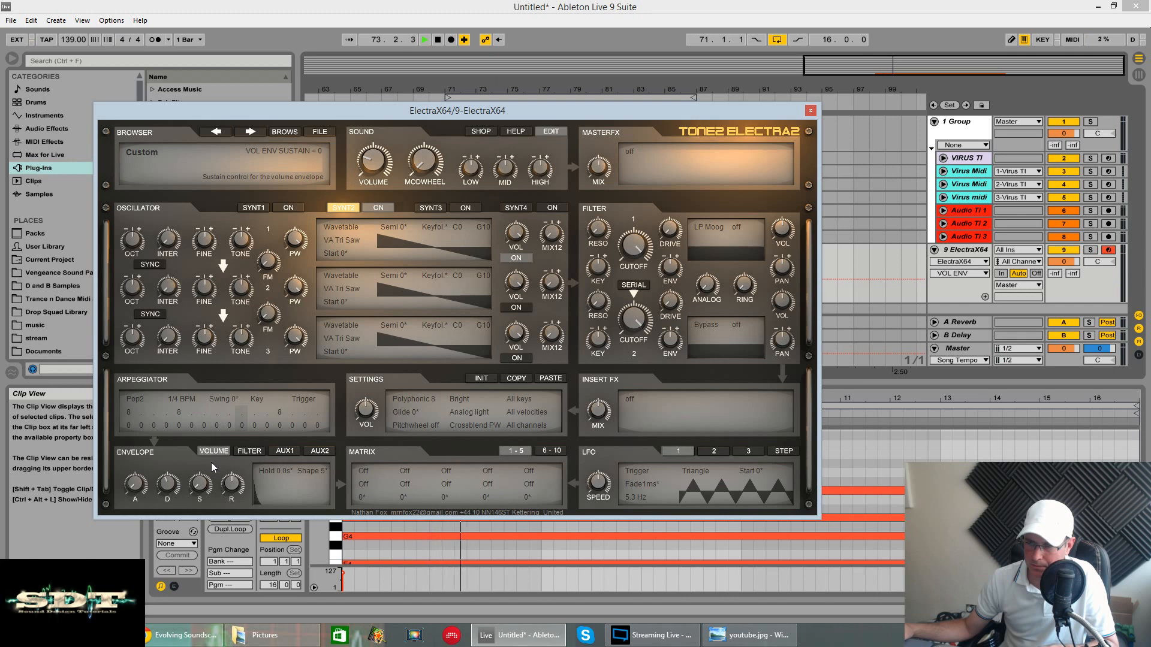
left_click(227, 411)
left_click(232, 506)
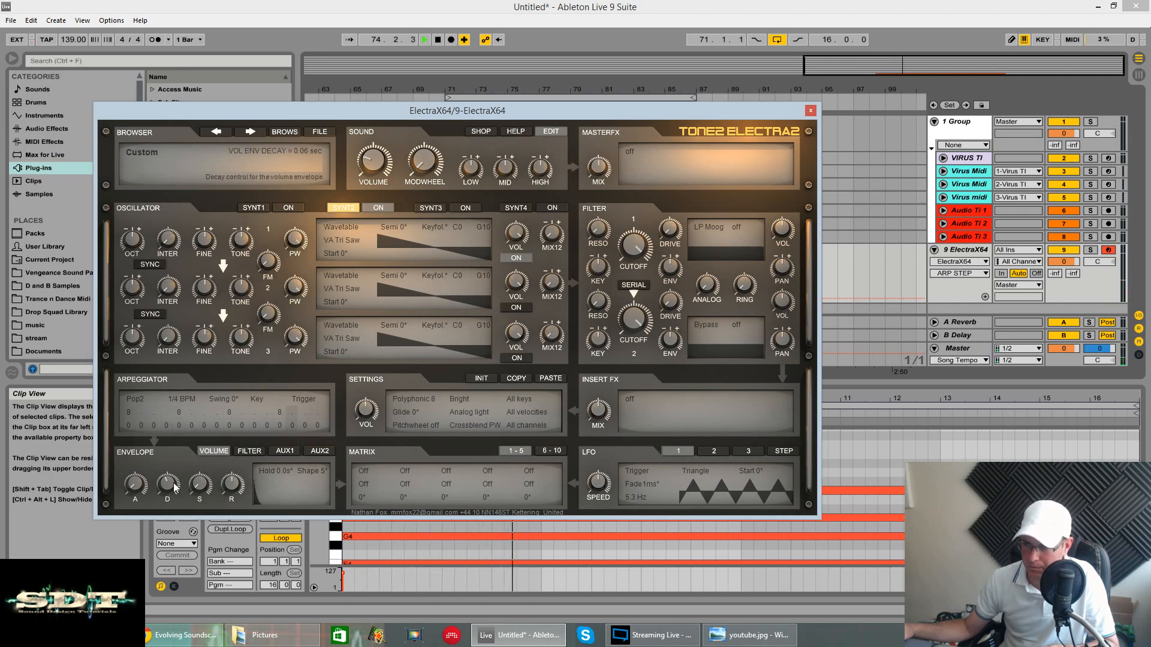
left_click_drag(170, 487, 171, 489)
- Lower synth 2's filter 1 cutoff and raise the master volume to 32
left_click(249, 450)
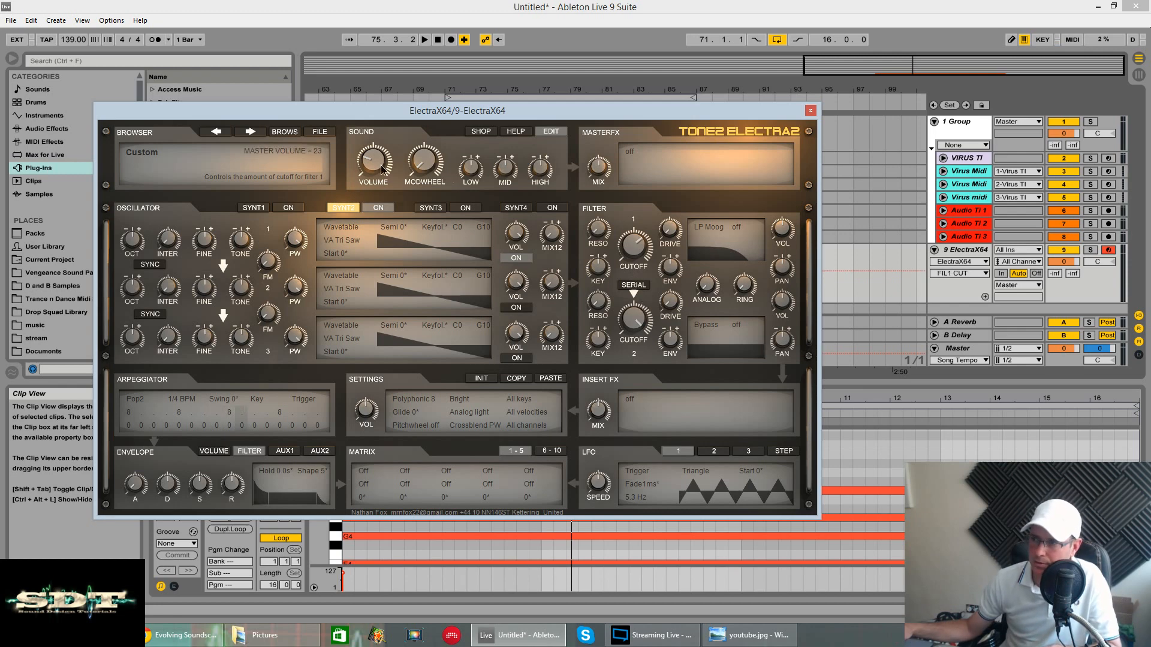
mouse_move(378, 159)
left_mouse_down()
mouse_move(381, 131)
mouse_move(381, 165)
left_mouse_up()
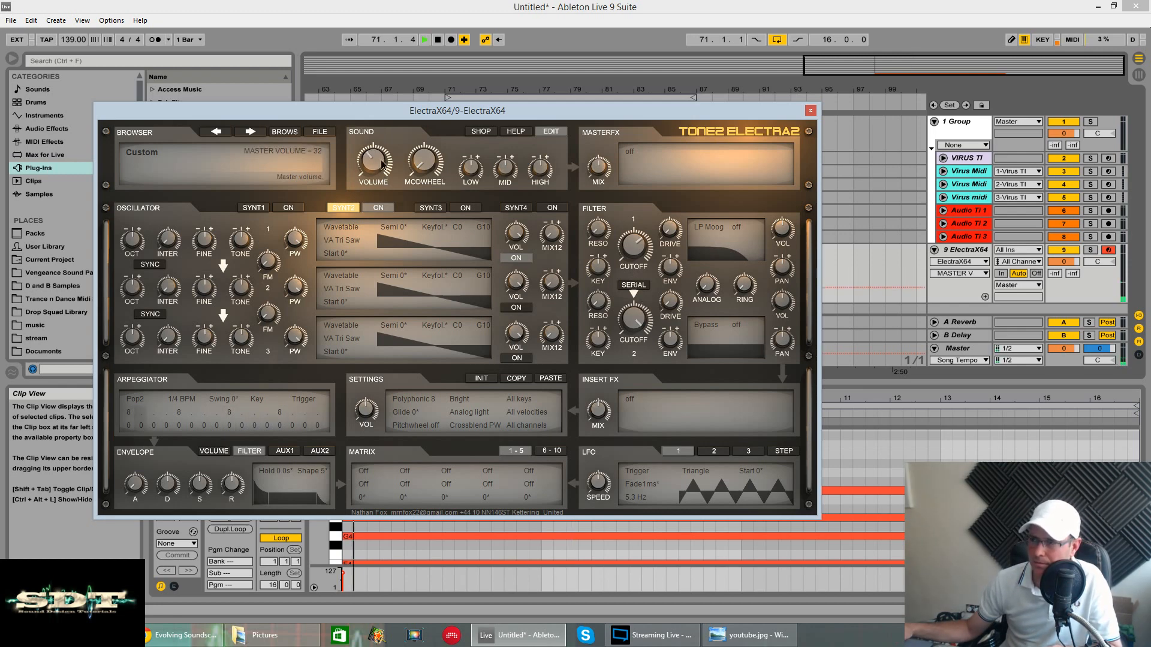
- Switch synth 1 back on and lower the volume of its oscillator 2 during playback
left_click(291, 209)
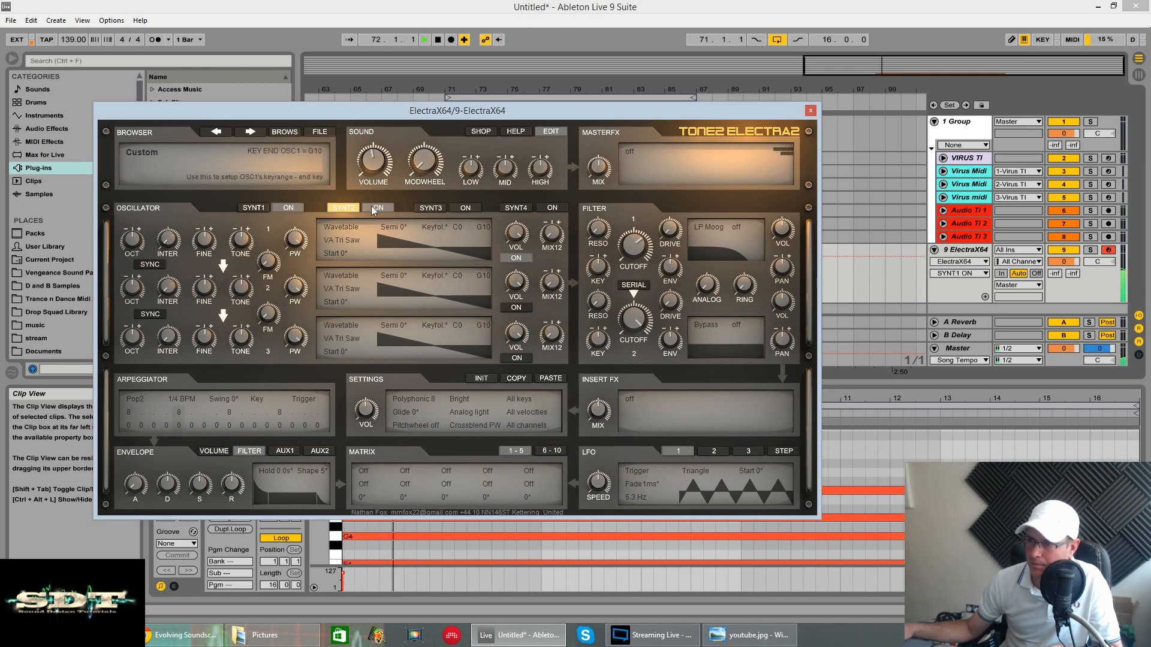
left_click(254, 208)
left_click_drag(516, 281, 516, 298)
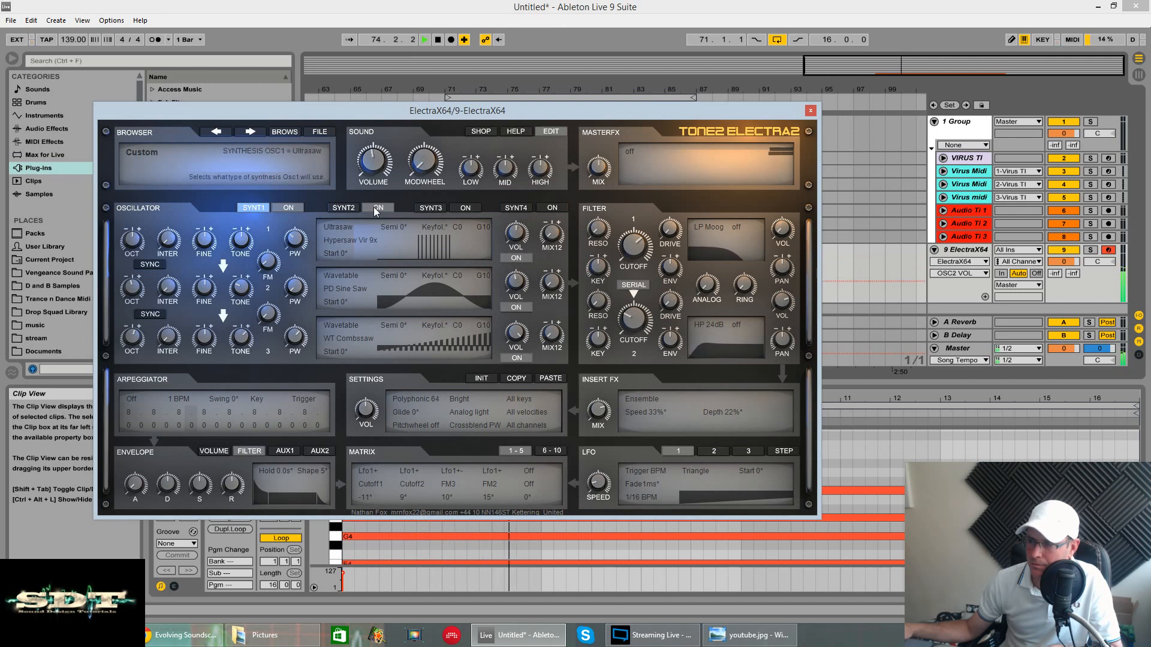
- Load the Multitap effect as synth 2's insert effect
left_click(343, 207)
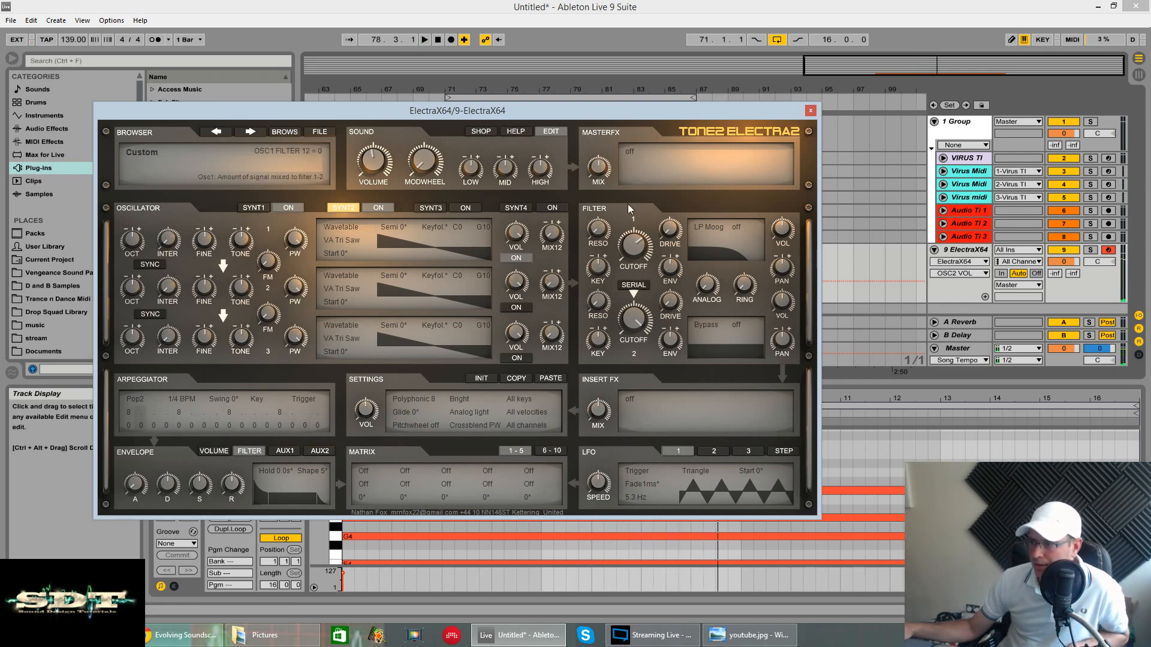
left_click(630, 406)
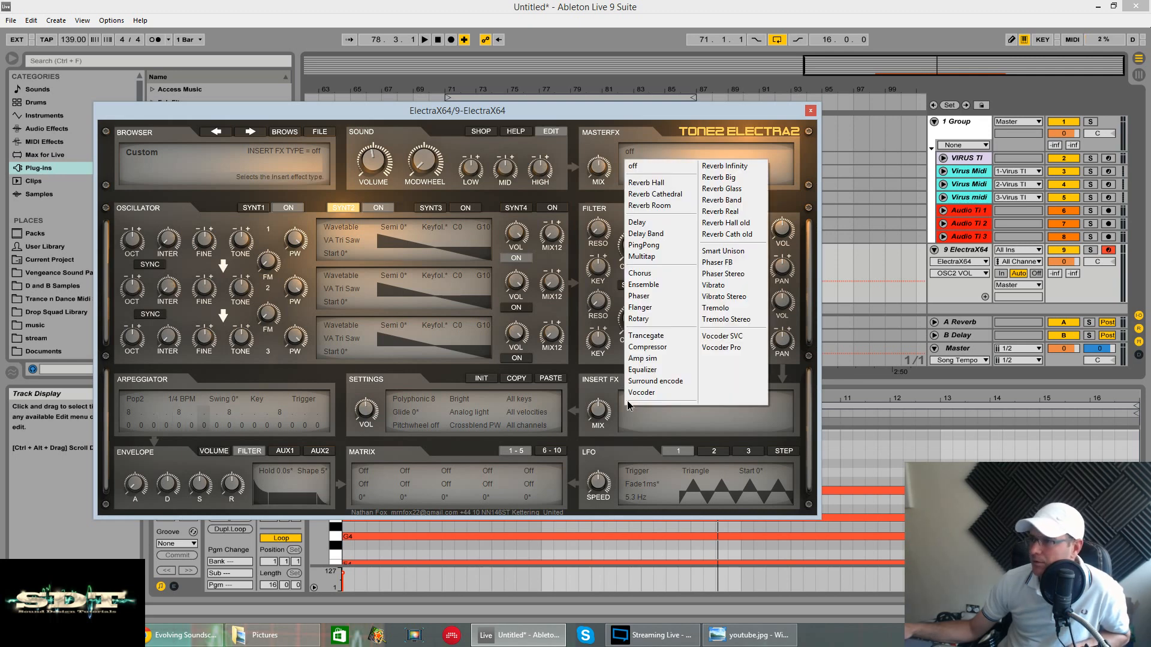
left_click(656, 258)
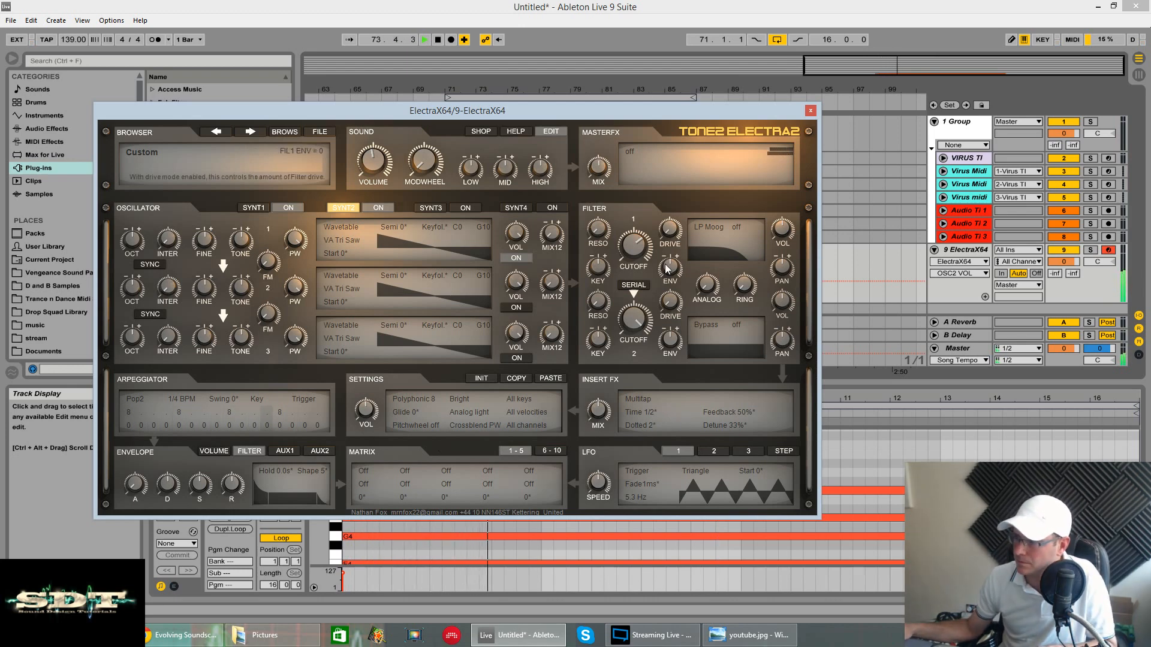
- Raise synth 2's filter 1 envelope amount to 62, listening to the loop in between
left_click_drag(640, 286, 672, 257)
key("space")
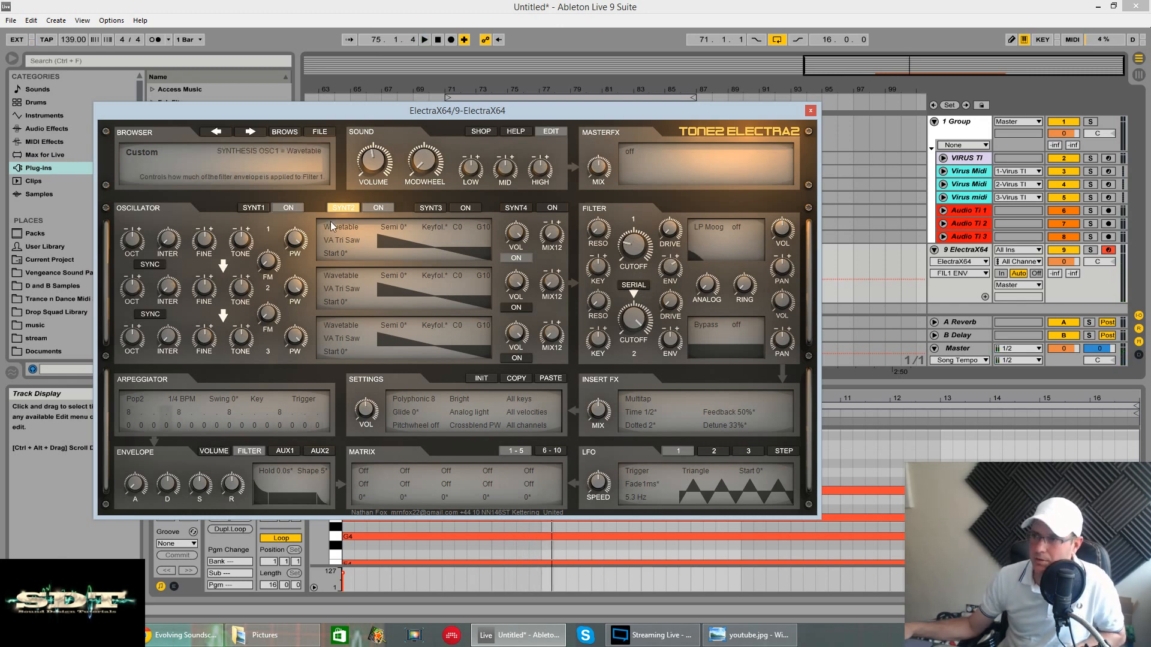
left_click(254, 208)
left_click(358, 207)
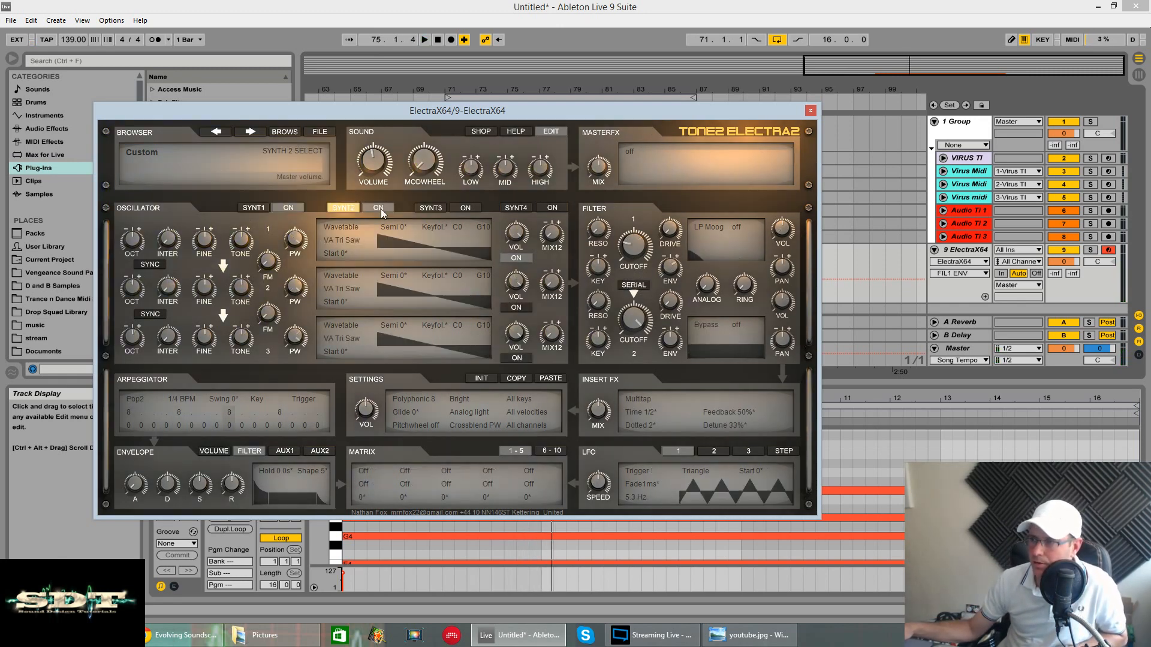
left_click_drag(667, 273, 669, 266)
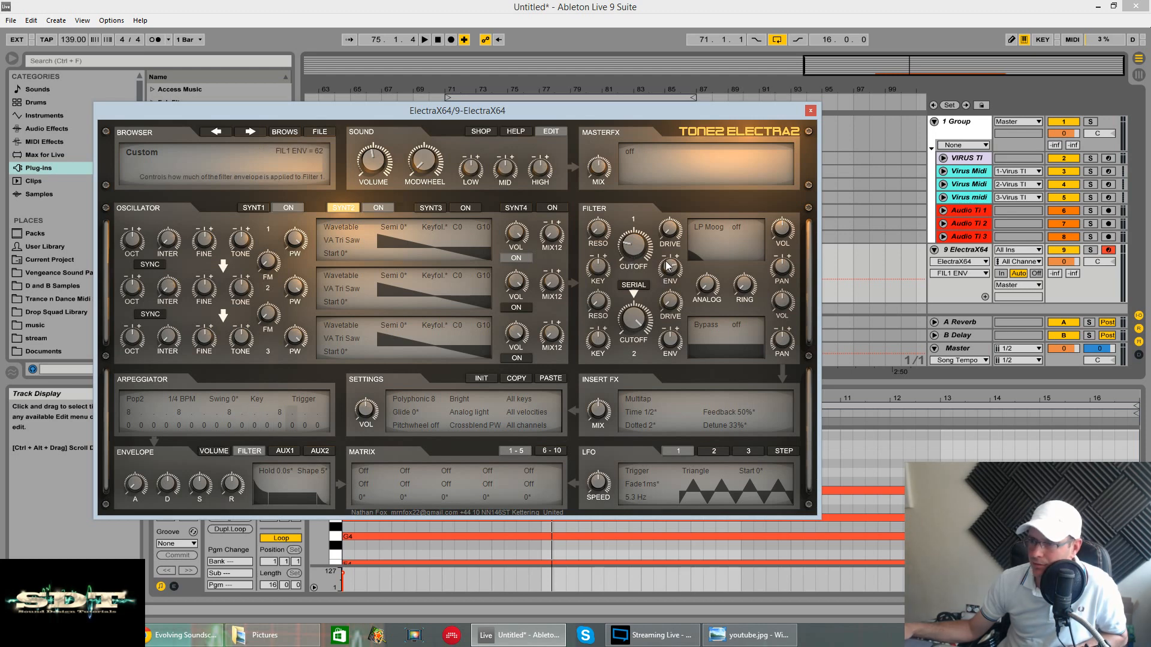
- Pull synth 2's filter envelope sustain down, give it a short decay and play the loop
left_click(248, 451)
left_click_drag(199, 485, 185, 555)
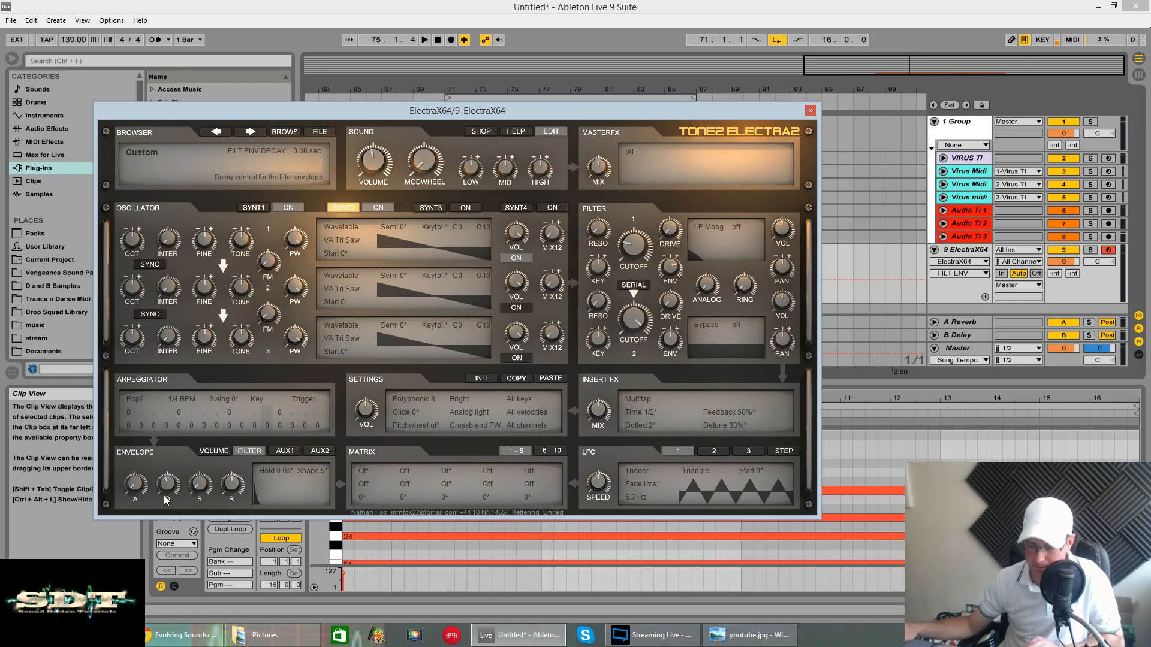
key("space")
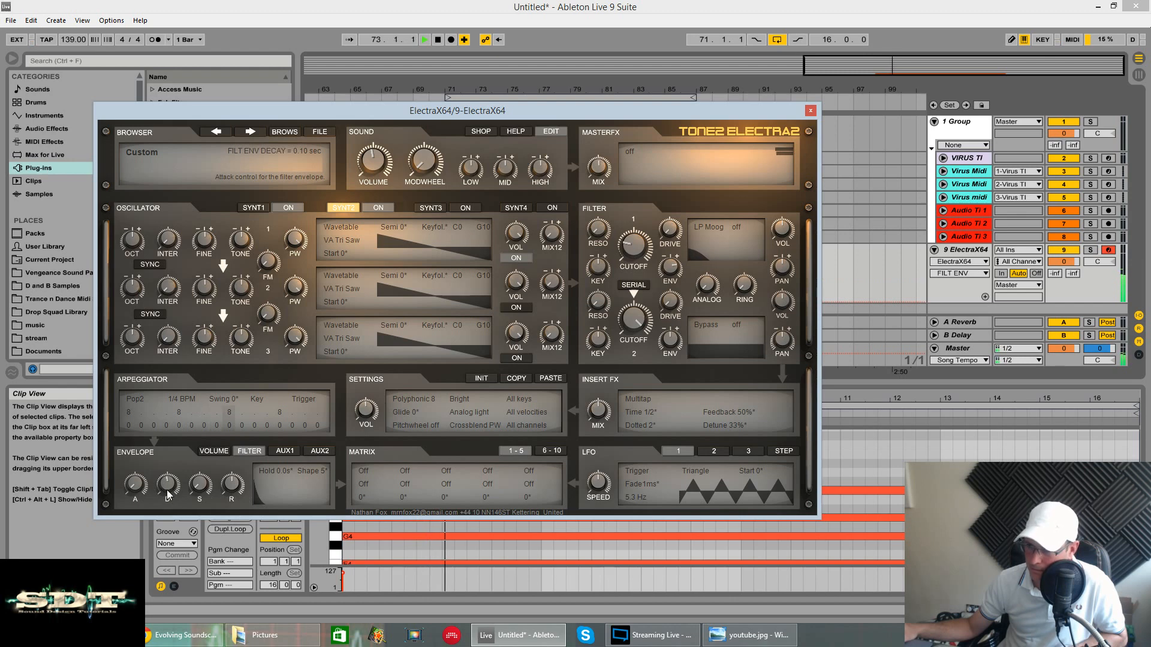
- Raise synth 2's filter 1 volume and lengthen its volume envelope attack slightly, checking against the loop
left_click(217, 455)
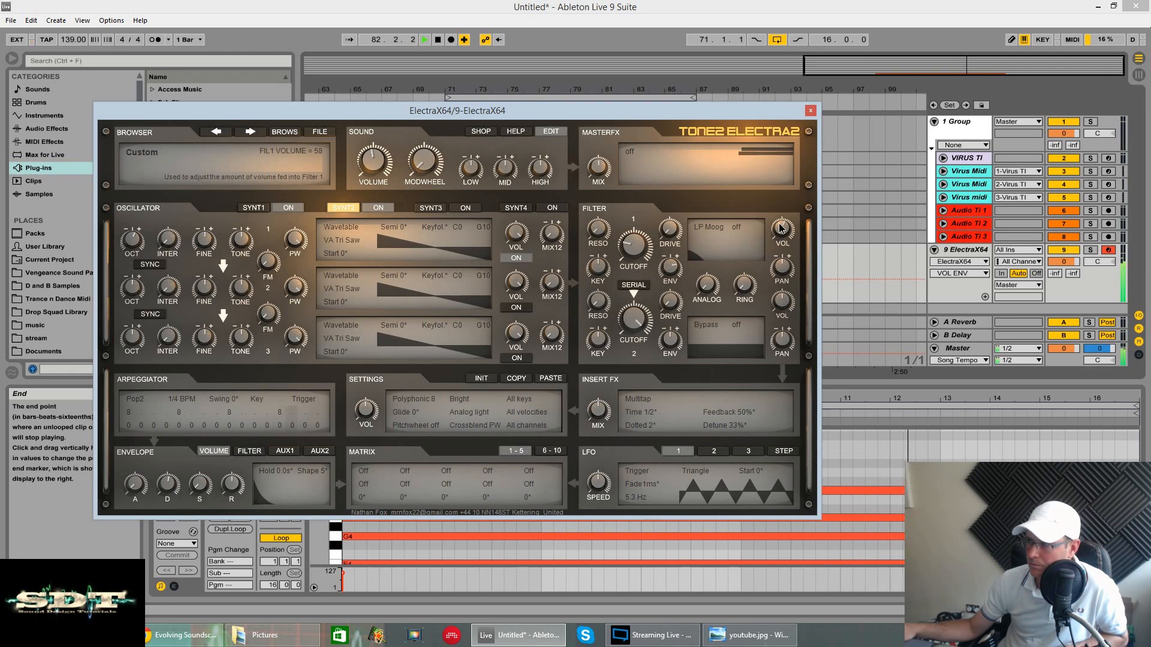
left_click_drag(779, 217, 783, 206)
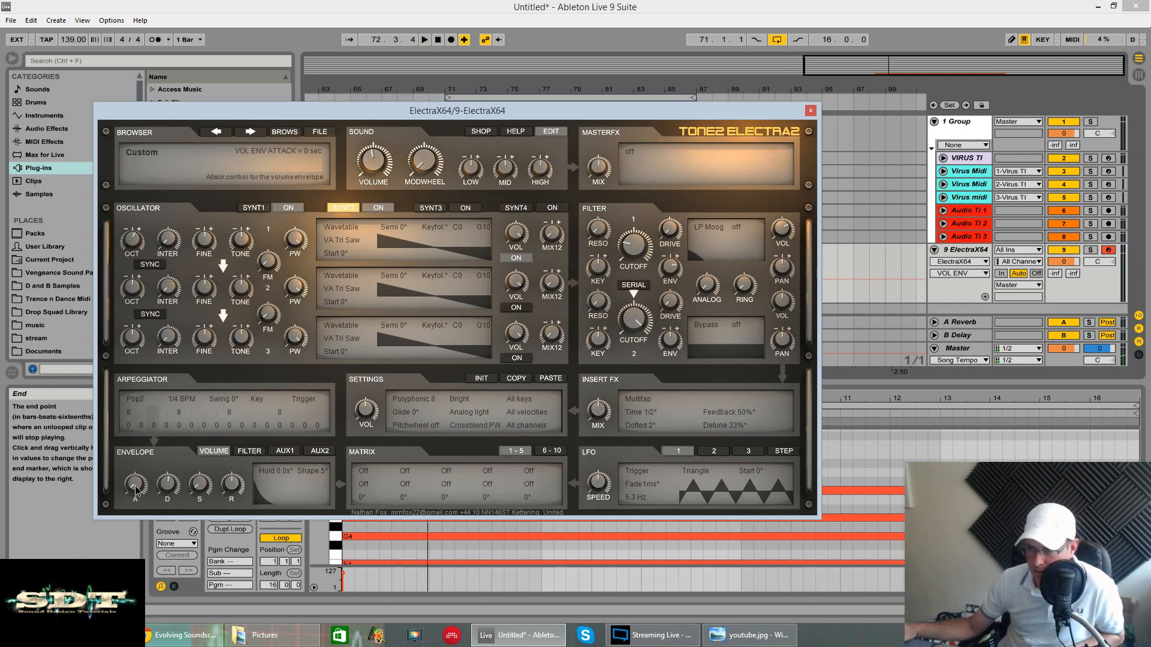
left_click_drag(143, 473, 149, 441)
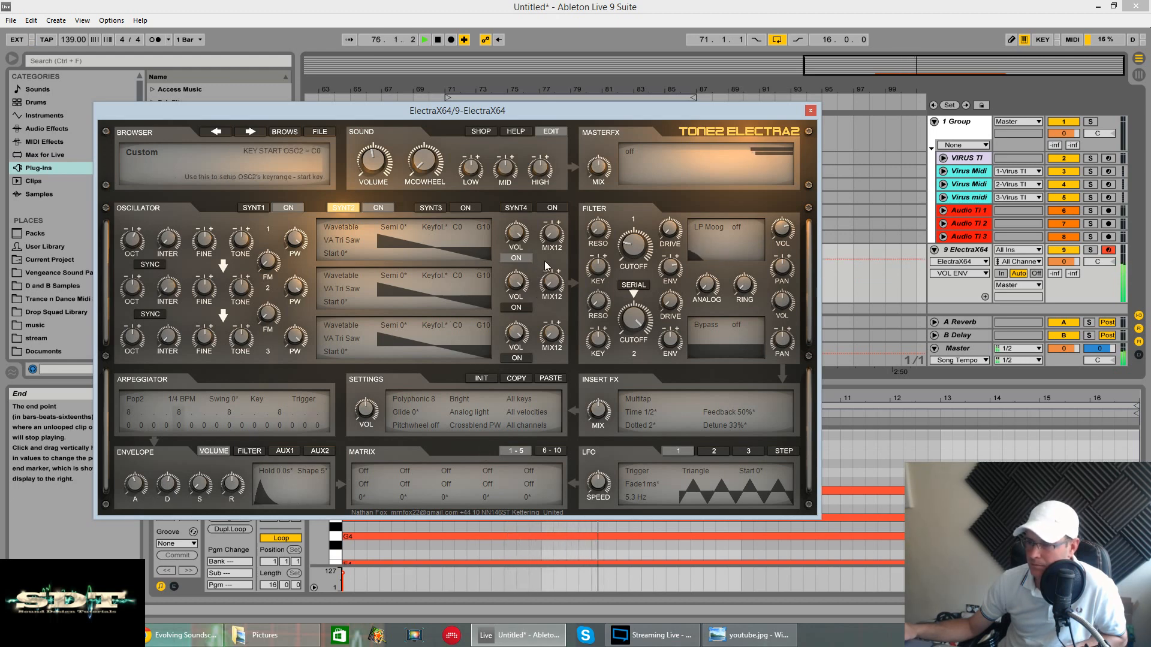
left_click(782, 232)
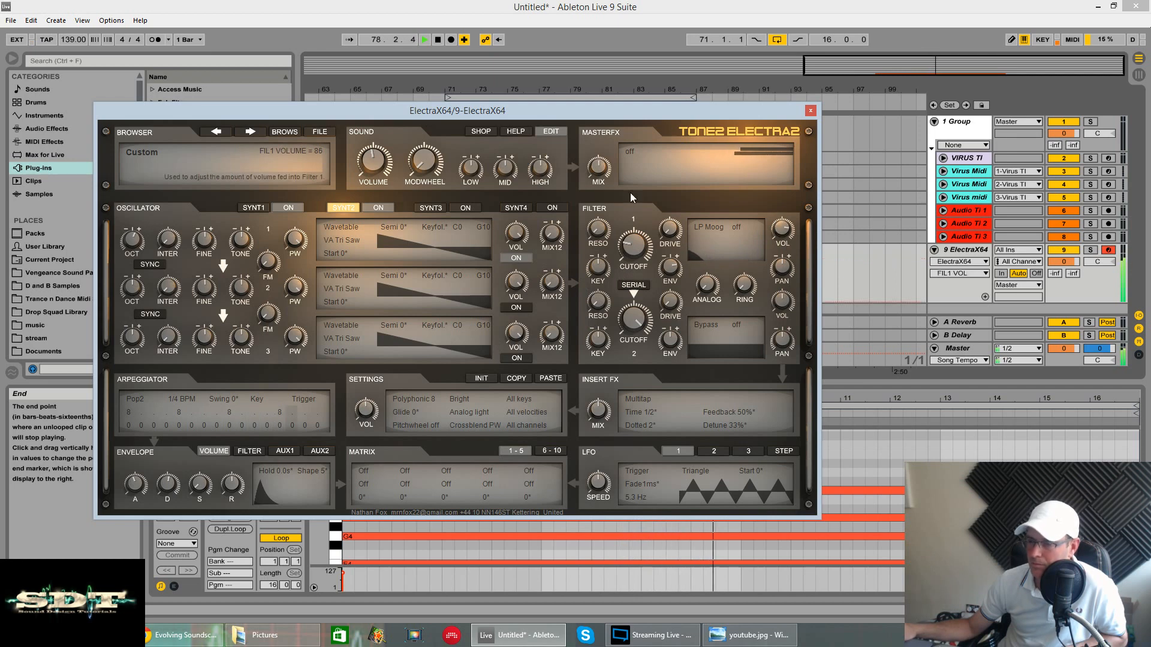
- Adjust the volumes of synth 1's three oscillators while the loop plays, setting oscillator 2 to 39
left_click(256, 214)
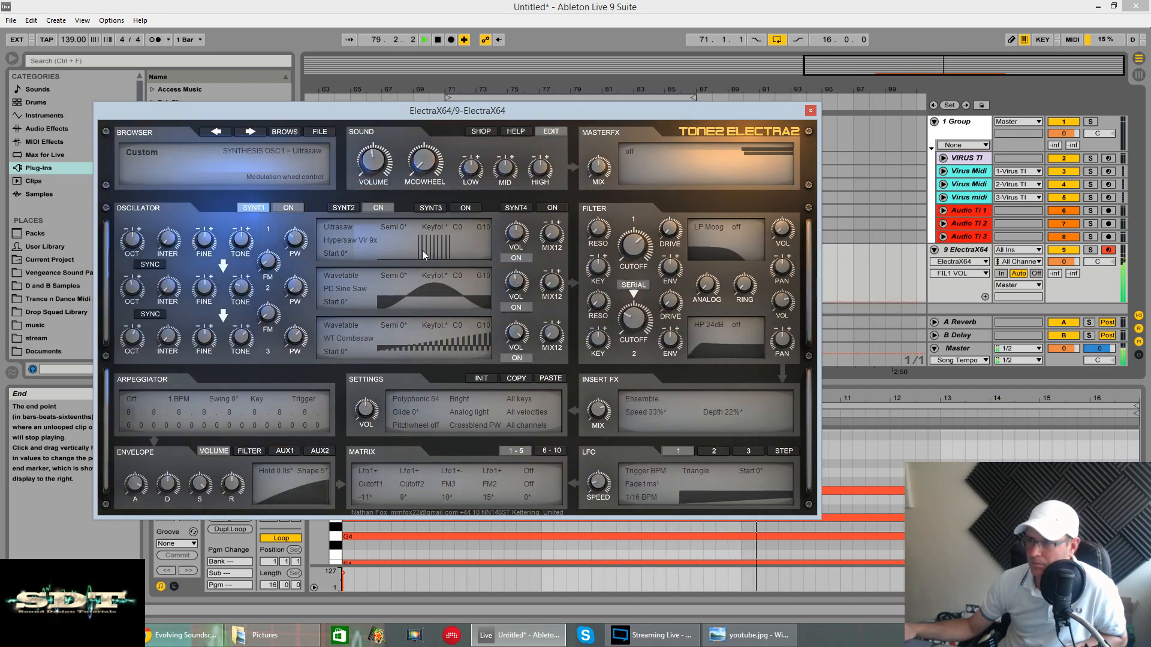
left_click(516, 333)
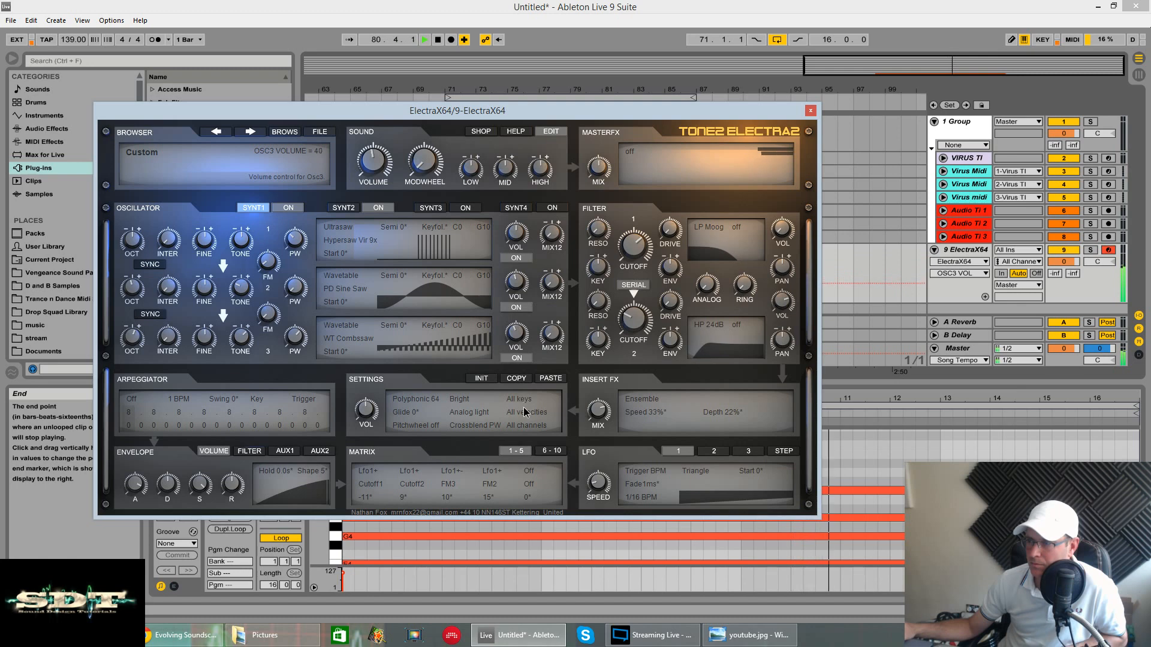
left_click(516, 290)
left_click(517, 236)
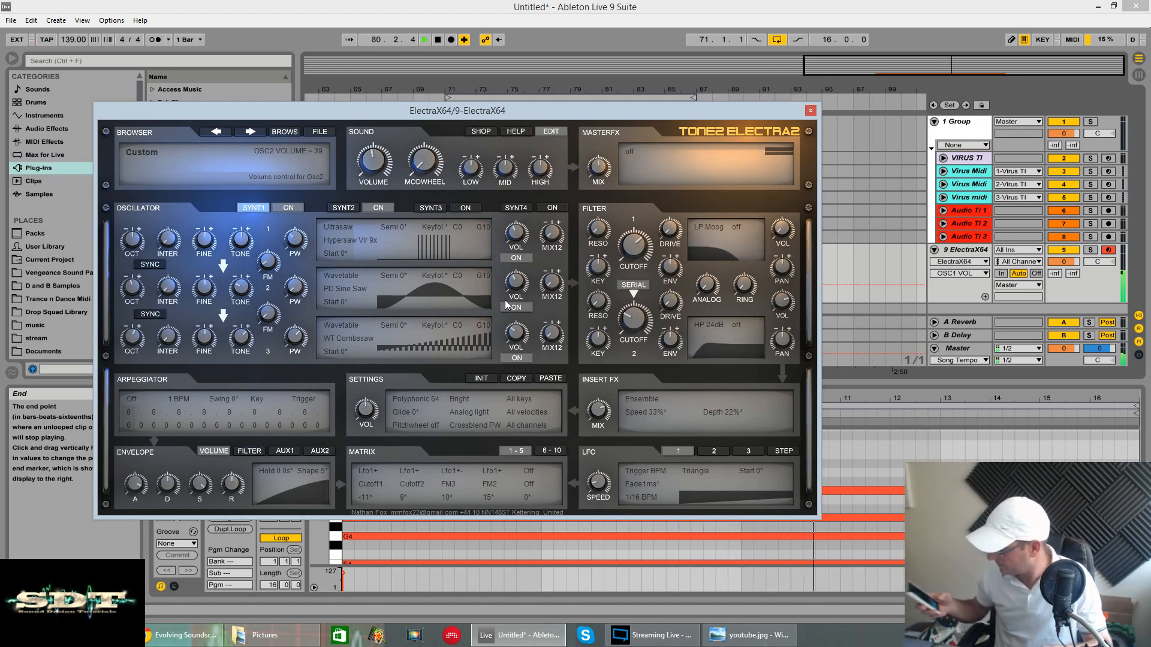
- Stop playback, switch synth 1 off, replay the loop and open synth 2's settings
key("space")
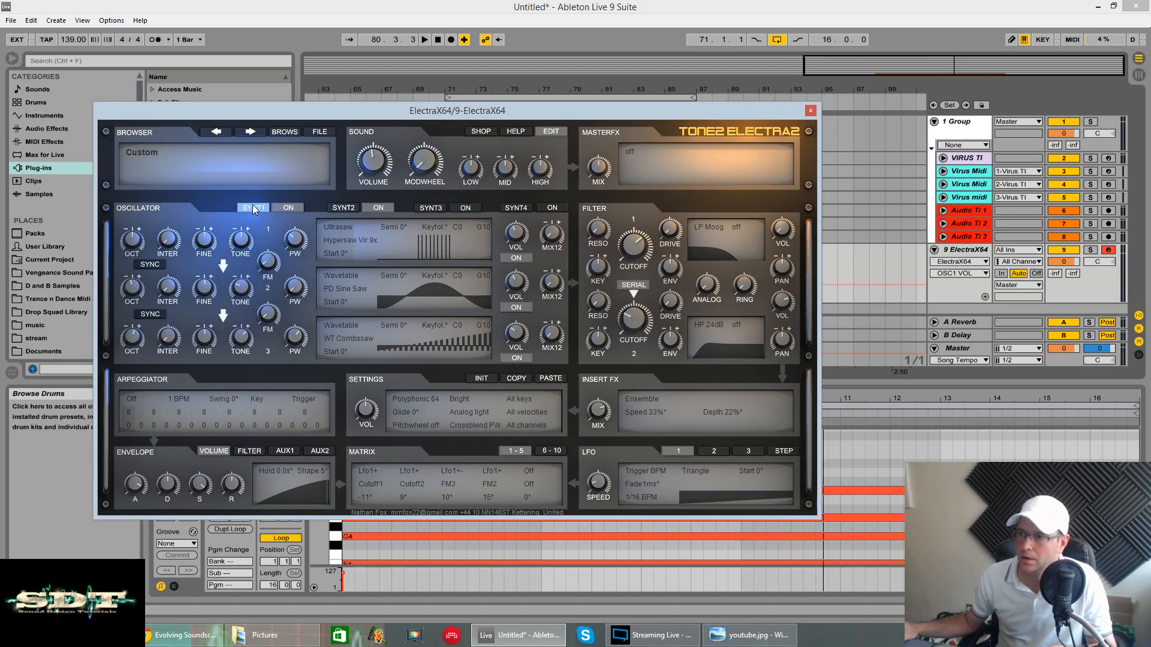
key("space")
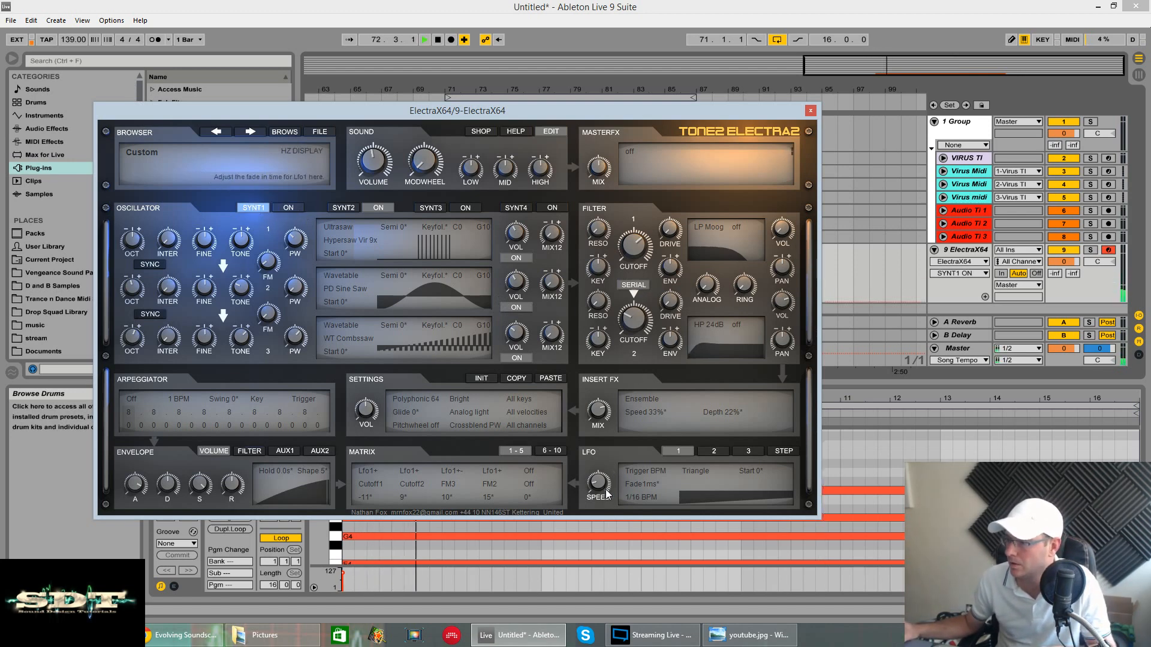
left_click(345, 209)
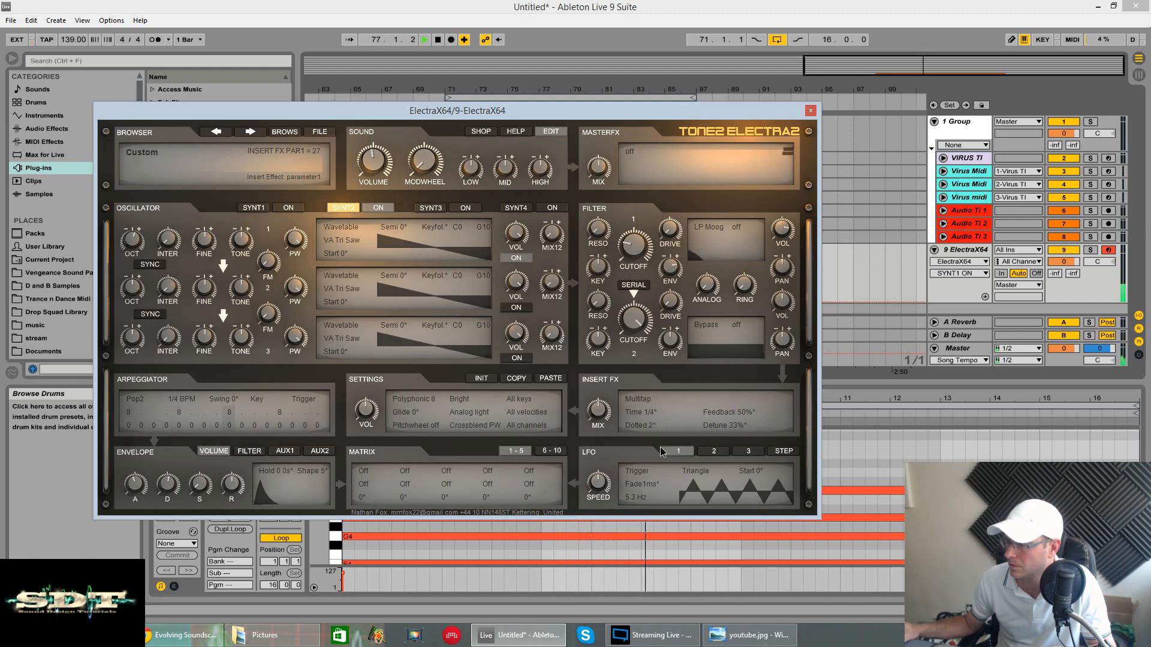
- Set synth 2's Multitap effect to Raise and fall with a time of 1 and feedback of 52%
left_click_drag(738, 413, 742, 392)
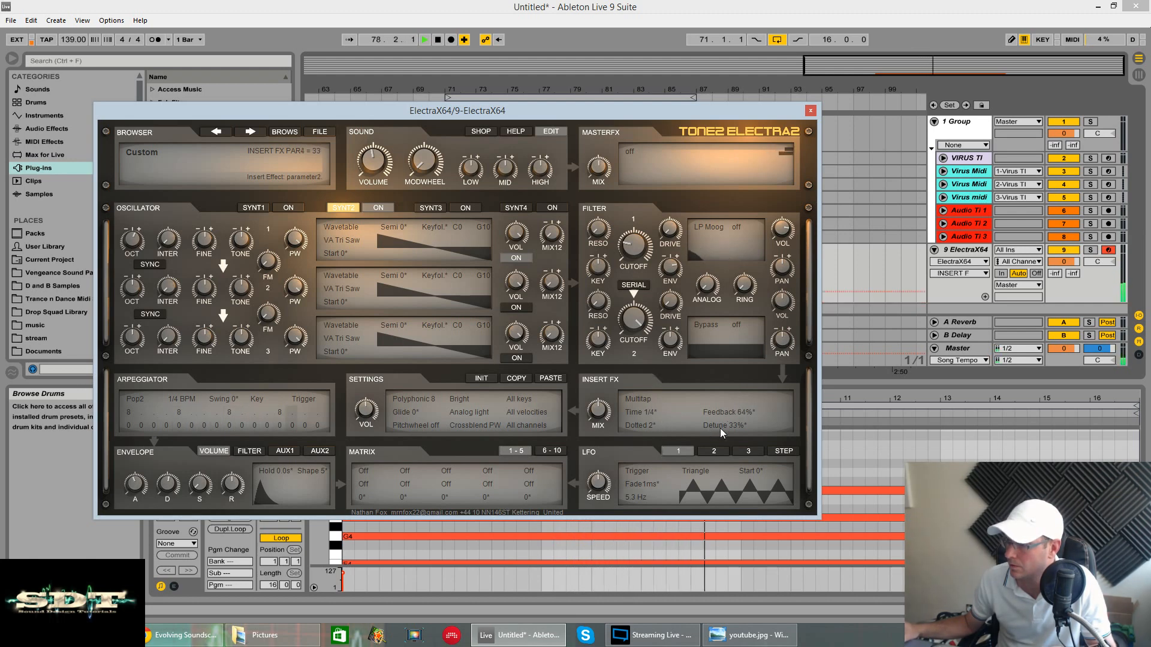
left_click_drag(646, 419, 652, 380)
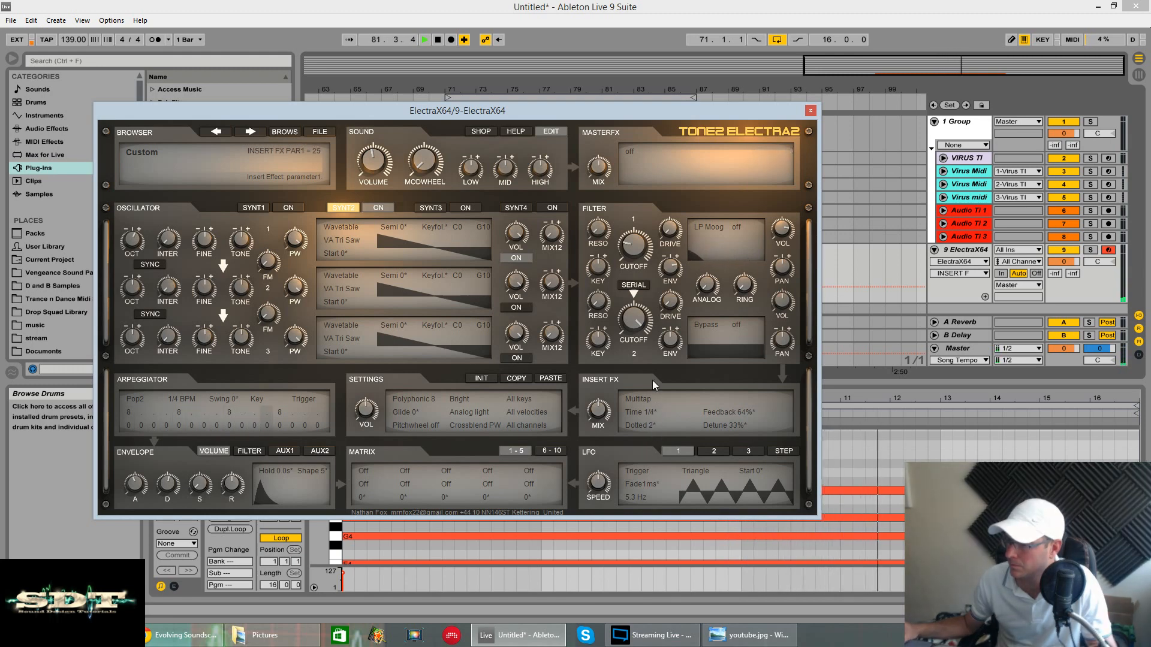
left_click_drag(656, 427, 657, 410)
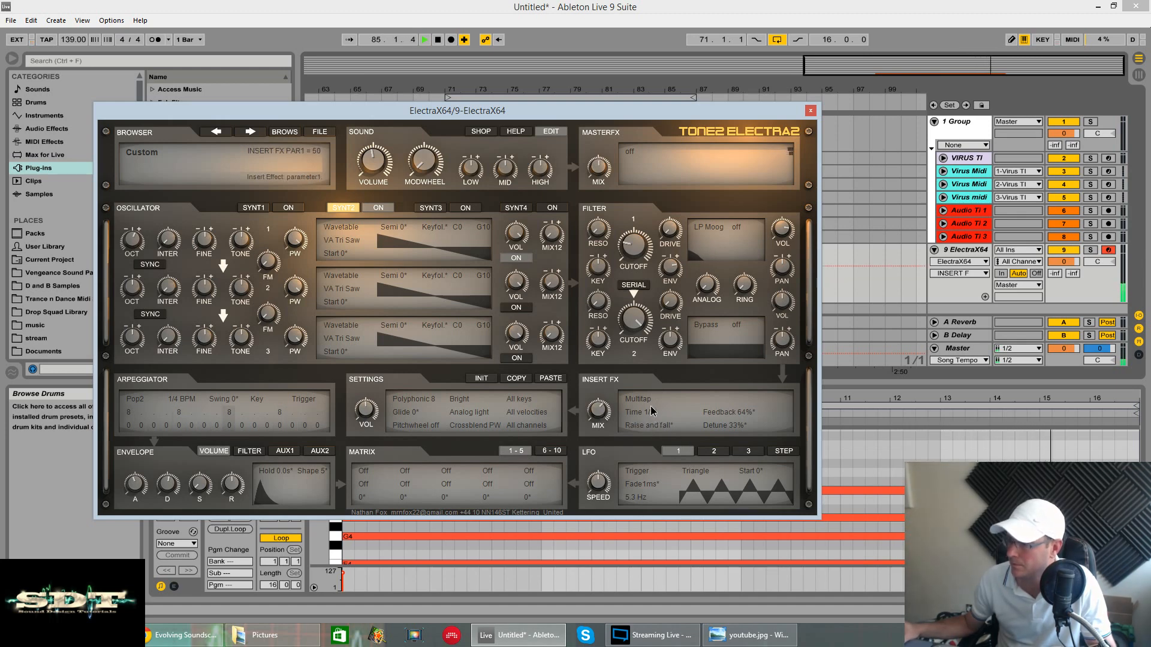
left_click_drag(650, 411, 653, 398)
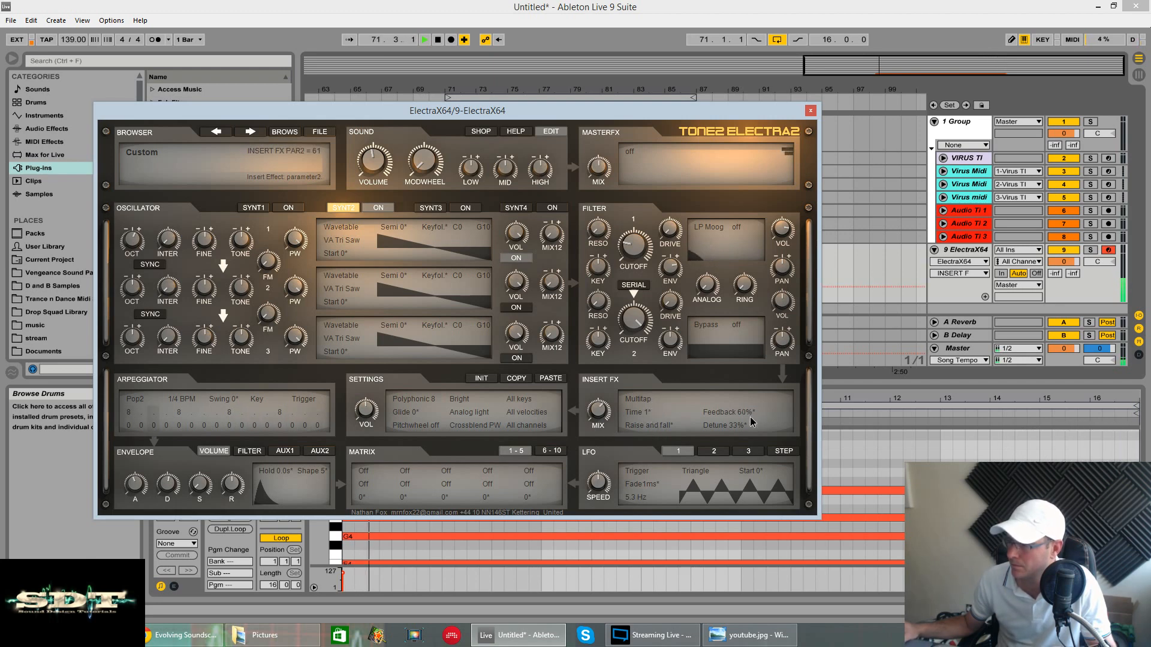
left_click_drag(750, 422, 750, 426)
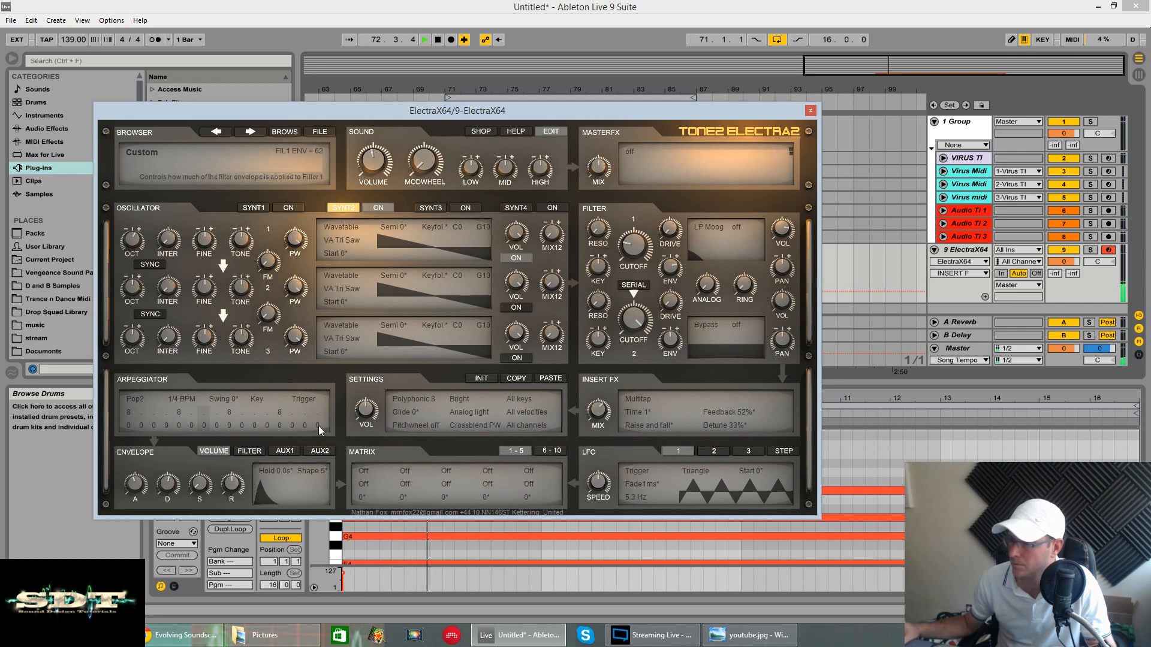
- Adjust synth 2's filter envelope decay and shorten its volume envelope decay while auditioning the loop
left_click(249, 452)
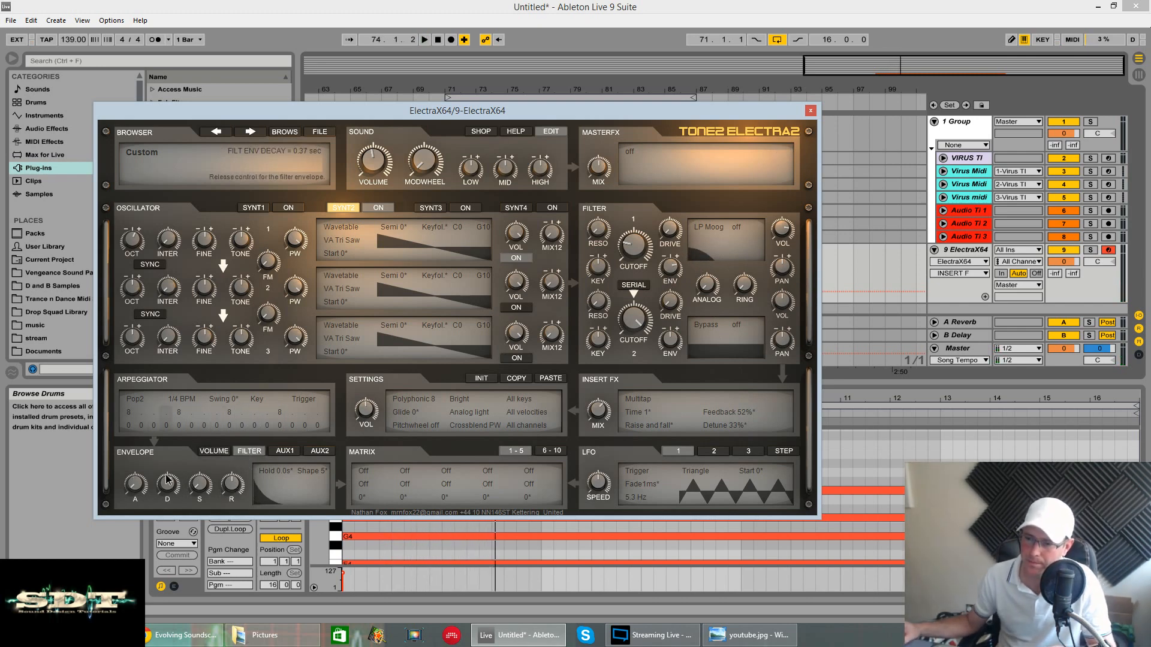
left_click_drag(165, 466, 171, 483)
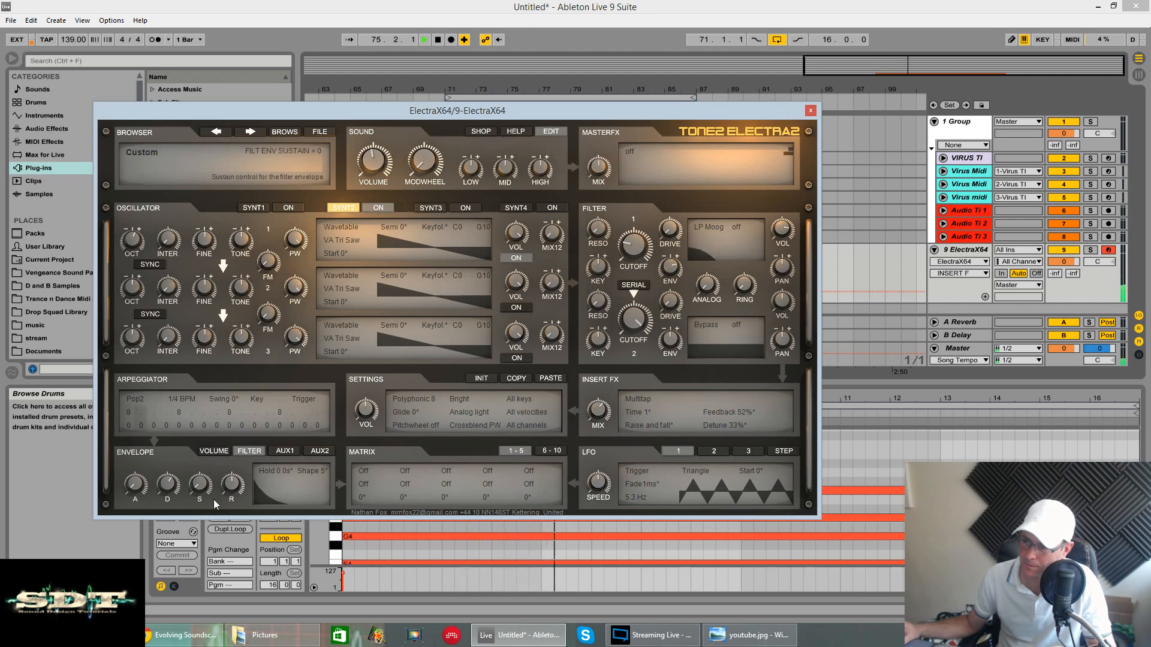
left_click(217, 455)
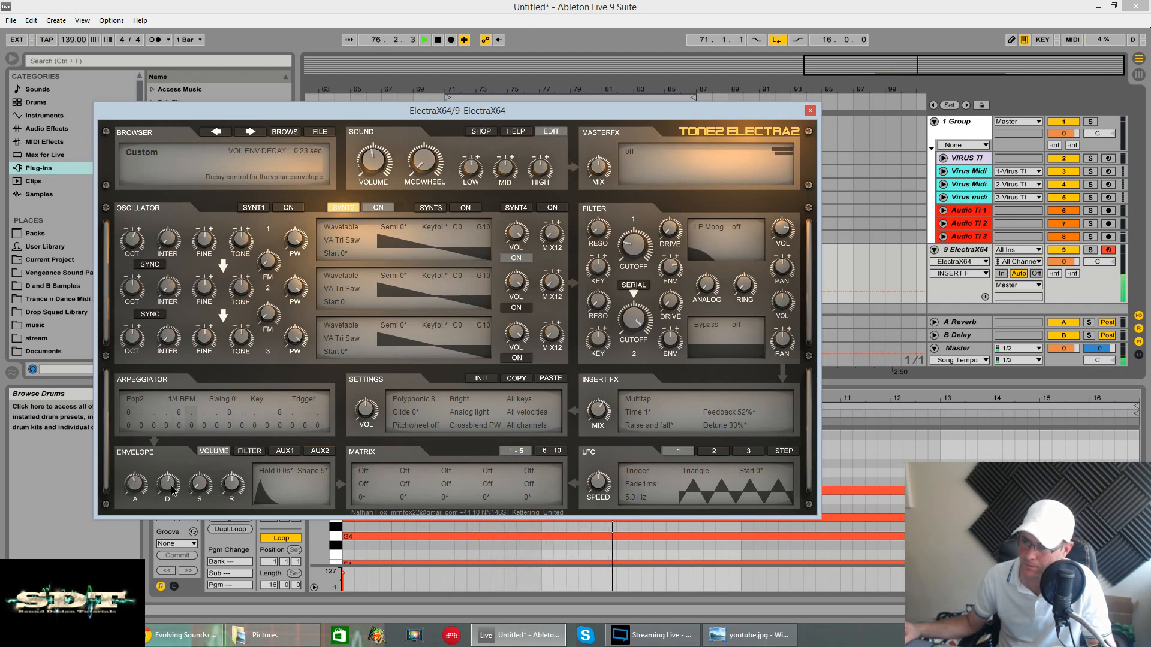
left_click_drag(171, 495, 172, 491)
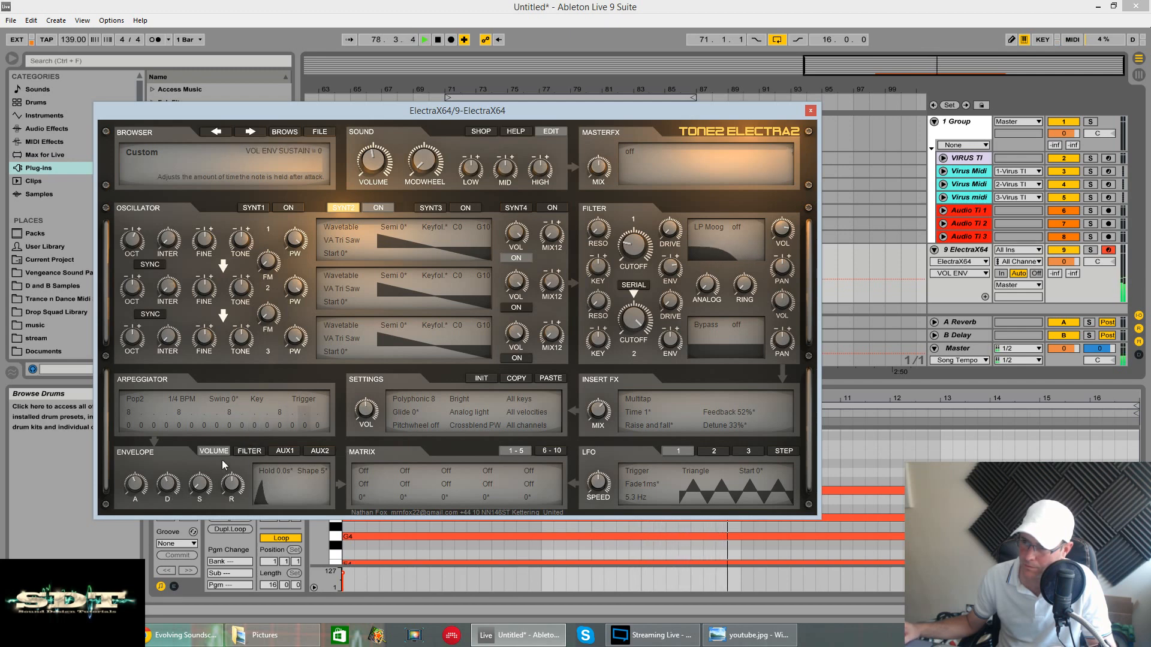
left_click(250, 451)
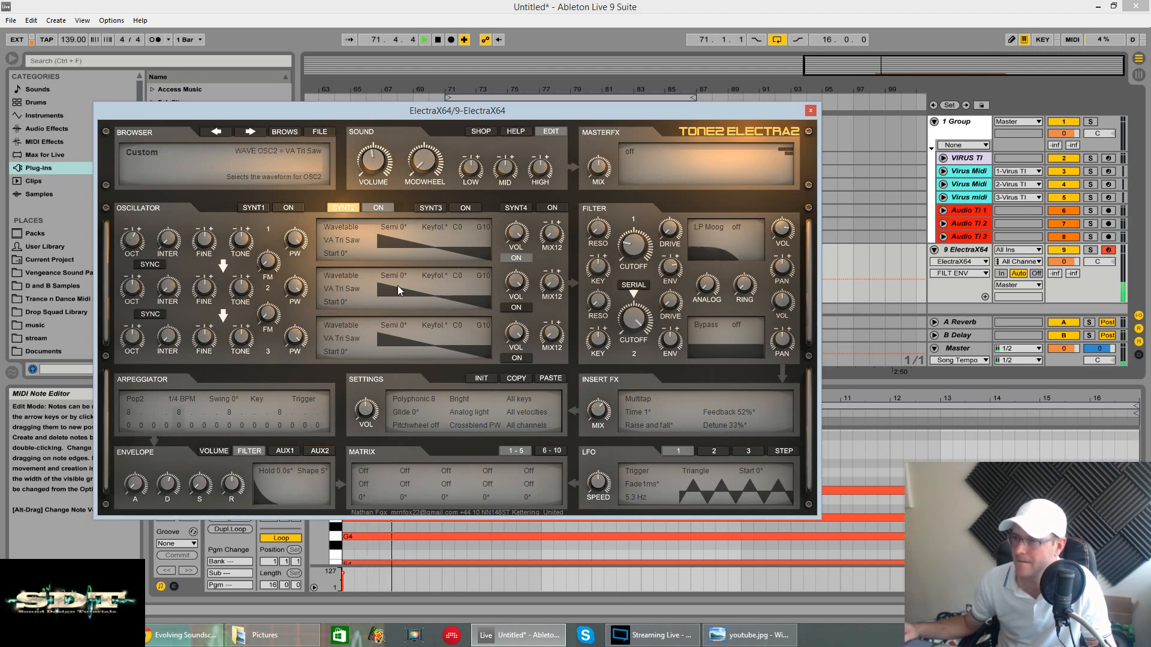
- Switch on synth 2's oscillator 2 with the PD Sine Saw wavetable and set its octave to 1
left_click(513, 307)
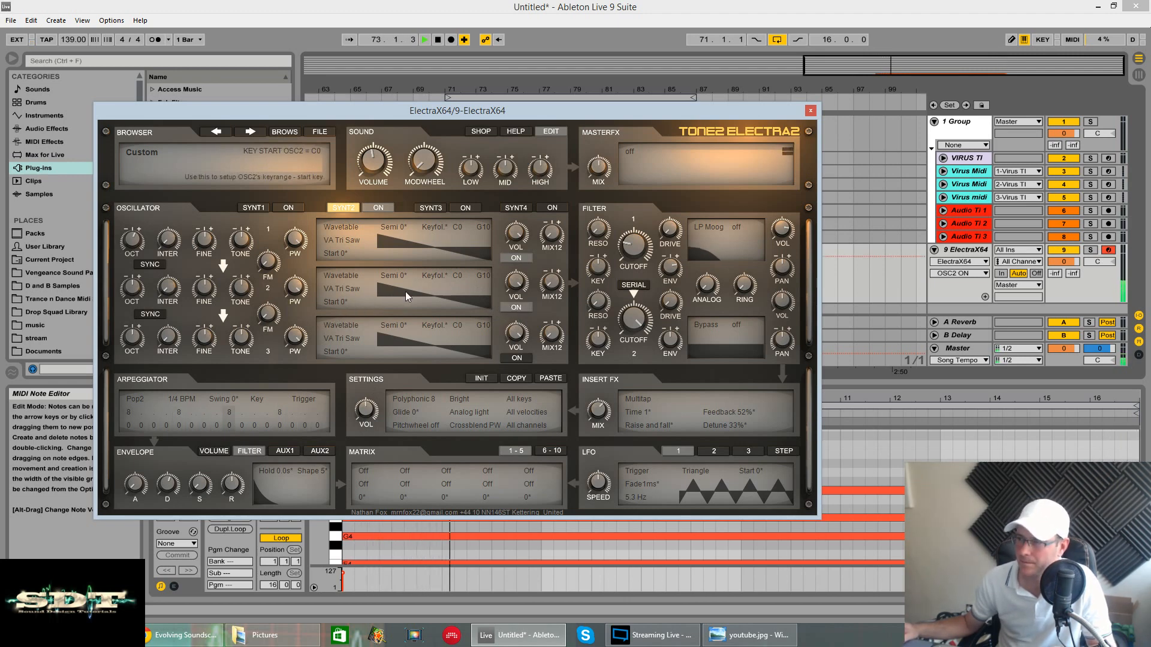
left_click(336, 279)
left_click(345, 289)
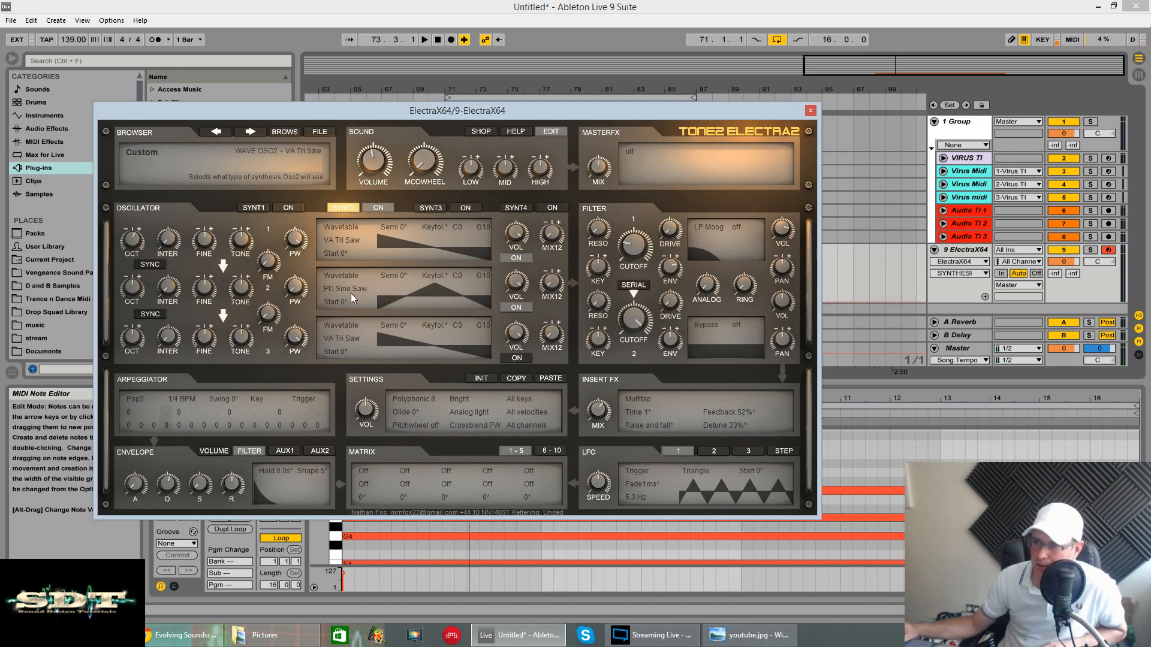
left_click(358, 290)
left_click(353, 336)
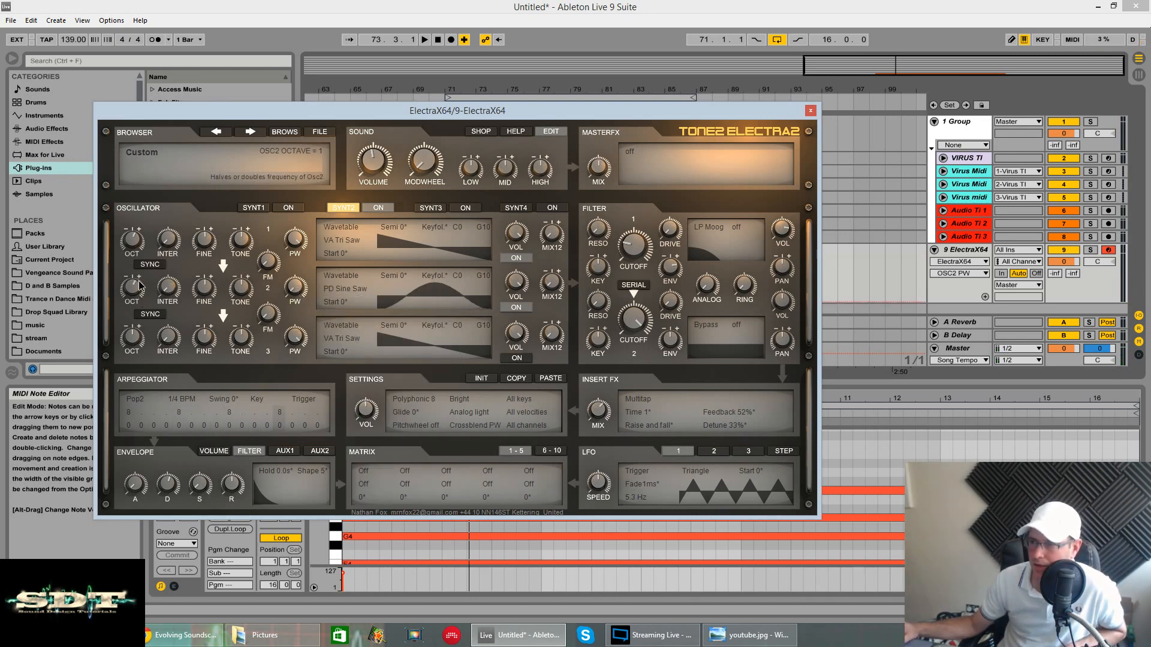
- Play the loop and raise the frequency modulation amount between synth 2's oscillators 1 and 2
key("space")
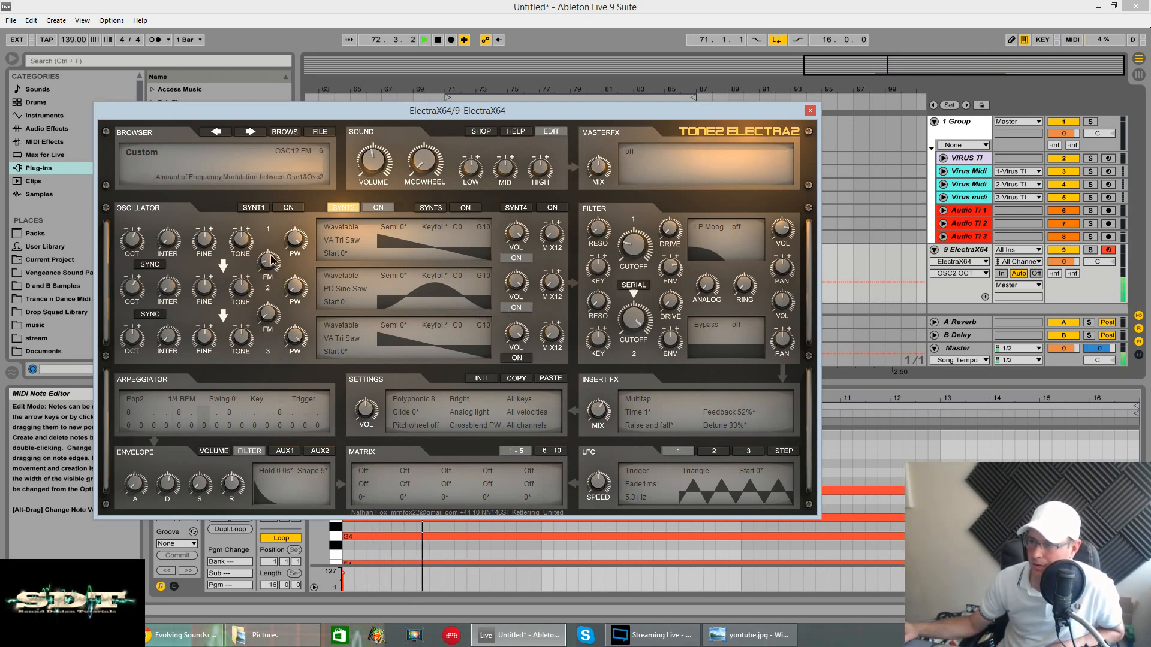
left_click_drag(272, 240, 319, 230)
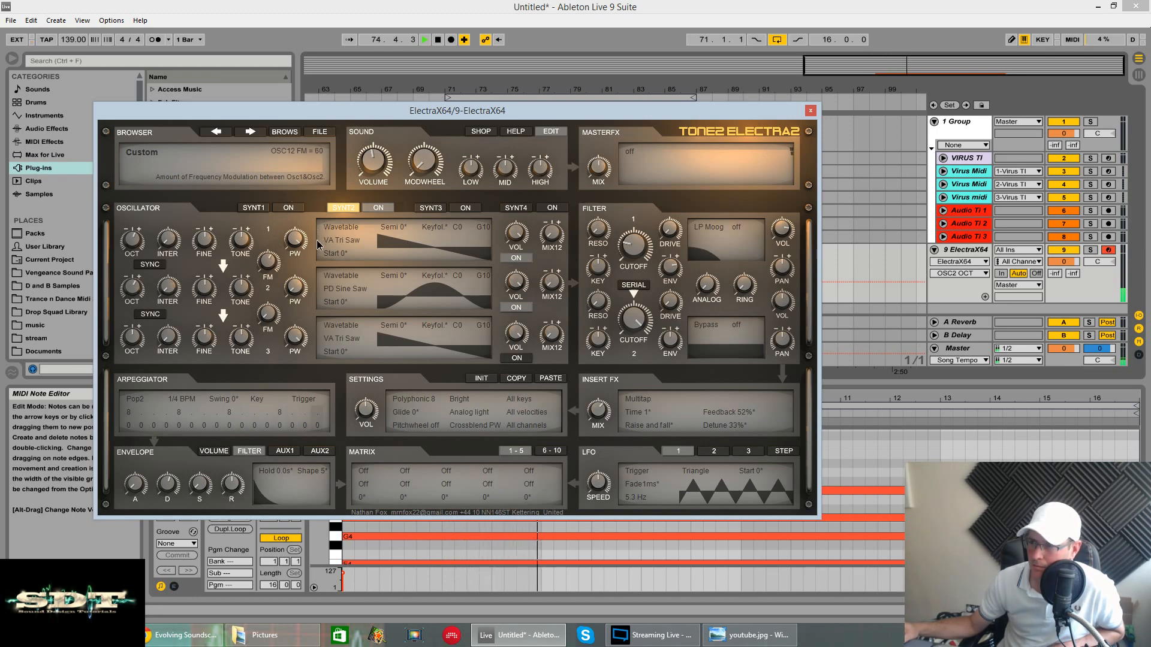
- Route Filt Env to FM2 in synth 2's first modulation matrix slot with an amount of 39, auditioning the loop
left_click(365, 472)
left_click(382, 378)
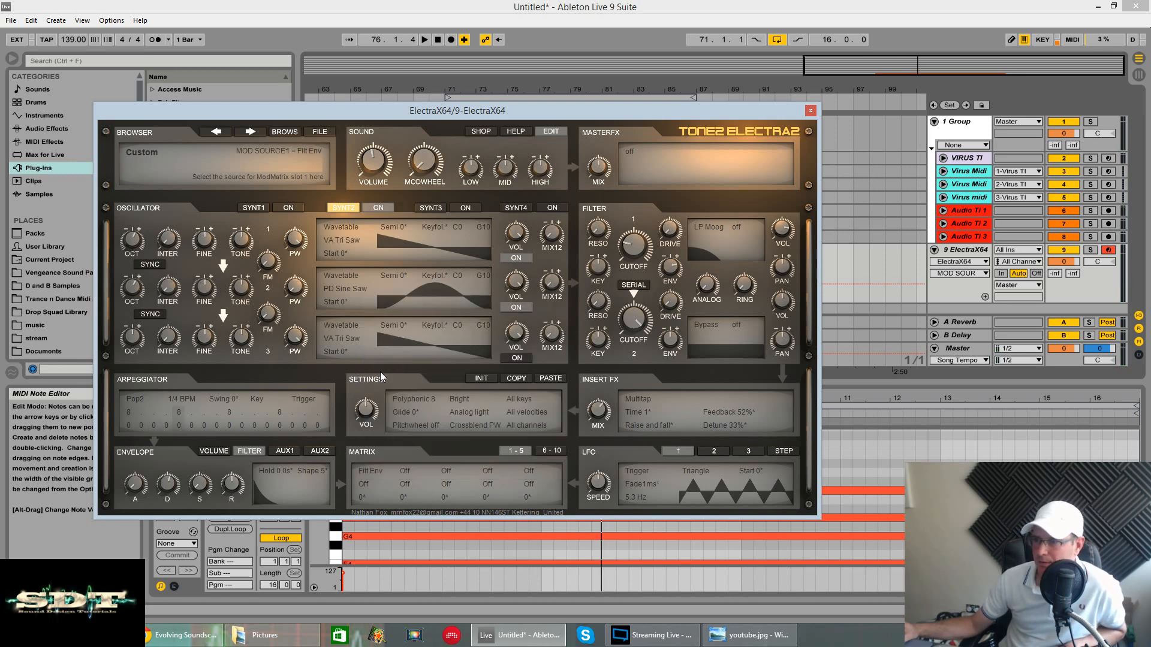
left_click(371, 484)
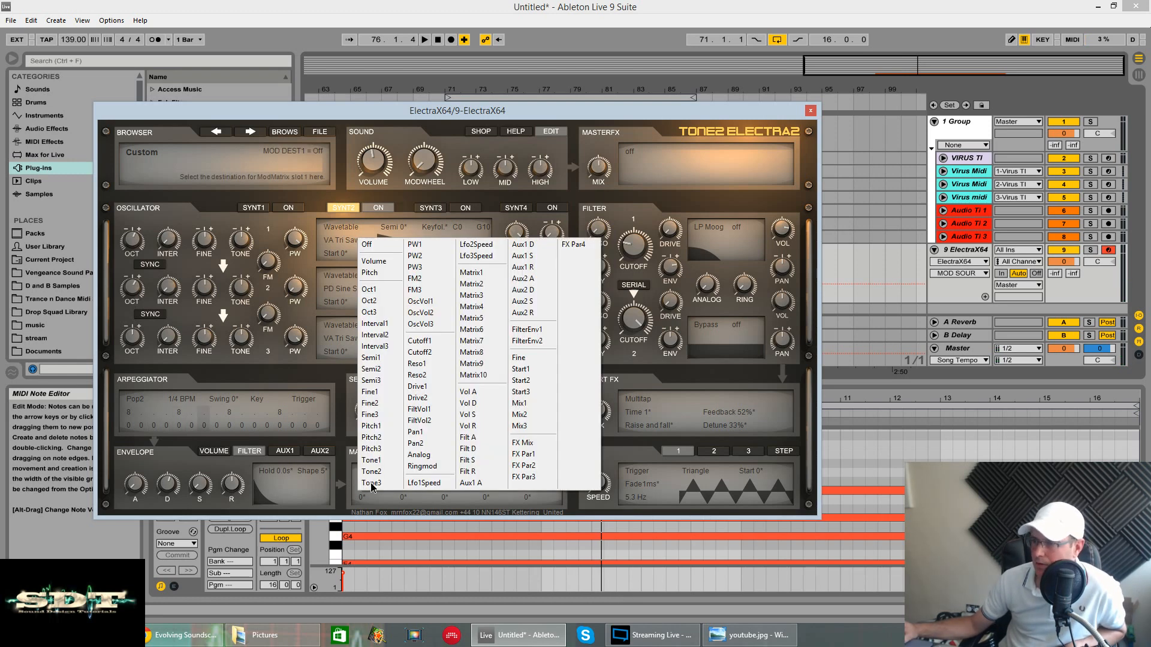
left_click(422, 278)
left_click_drag(368, 496, 367, 456)
key("space")
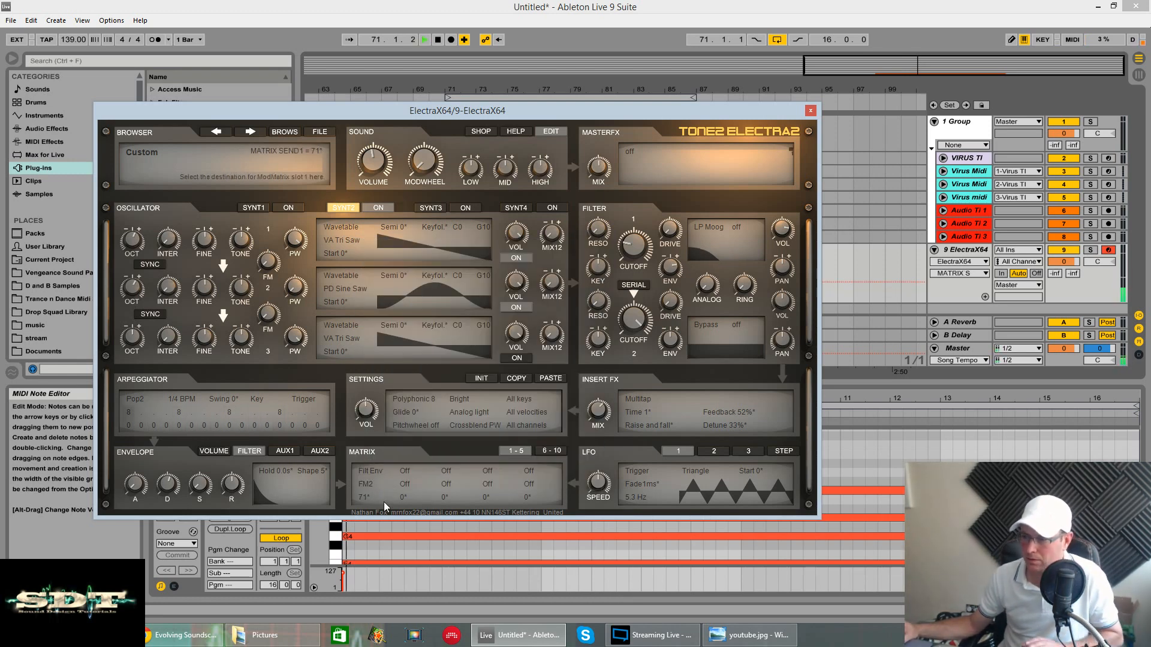
mouse_move(367, 498)
left_mouse_down()
mouse_move(366, 488)
mouse_move(366, 521)
left_mouse_up()
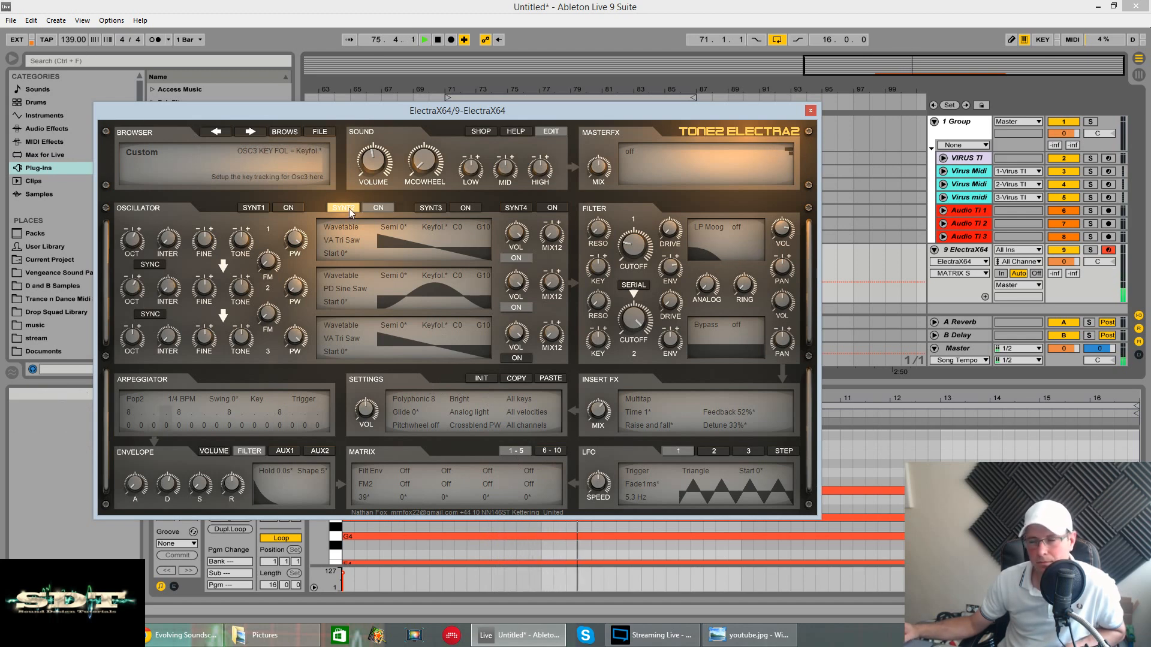
- Change synth 2's oscillator 3 to Ultrasaw with the Supersaw JP waveform and switch it on
left_click(325, 332)
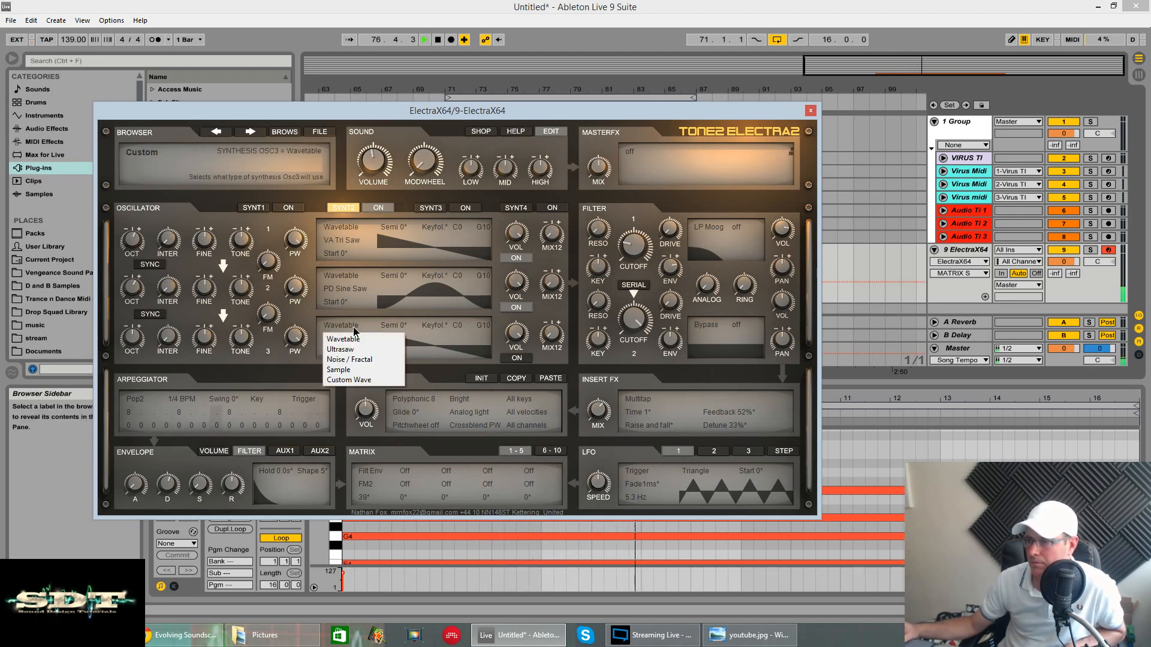
left_click(340, 349)
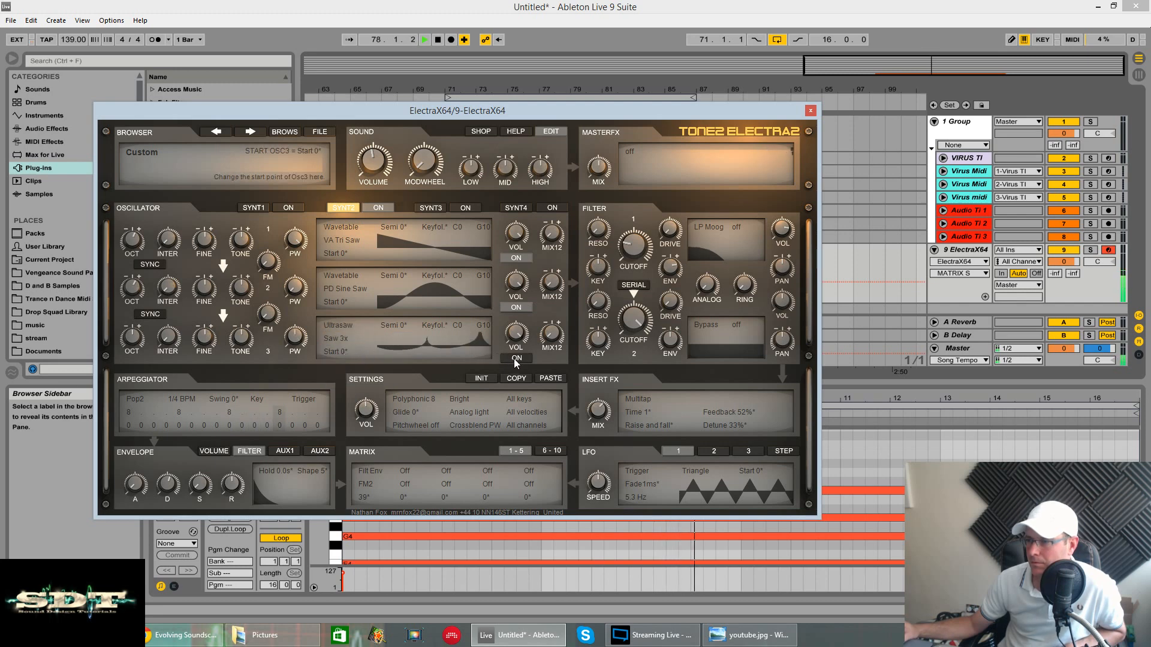
left_click(339, 339)
left_click(362, 434)
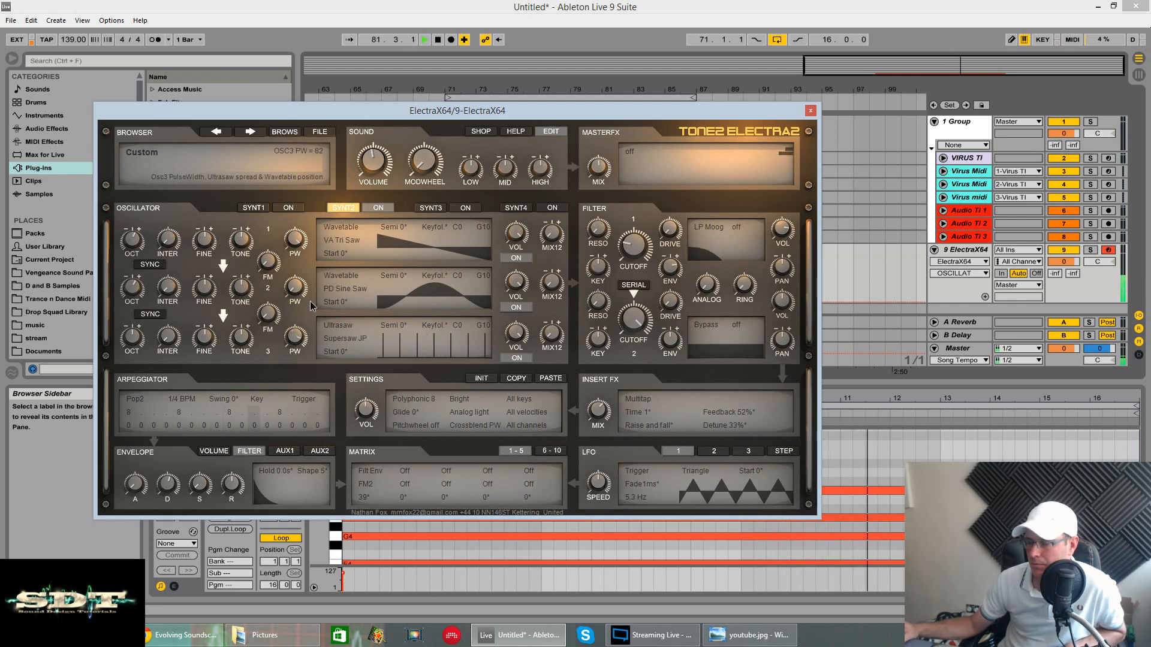
- Adjust oscillator 3's pulse width and tone and oscillator 2's pulse width in synth 2 during playback
left_click_drag(308, 347, 298, 387)
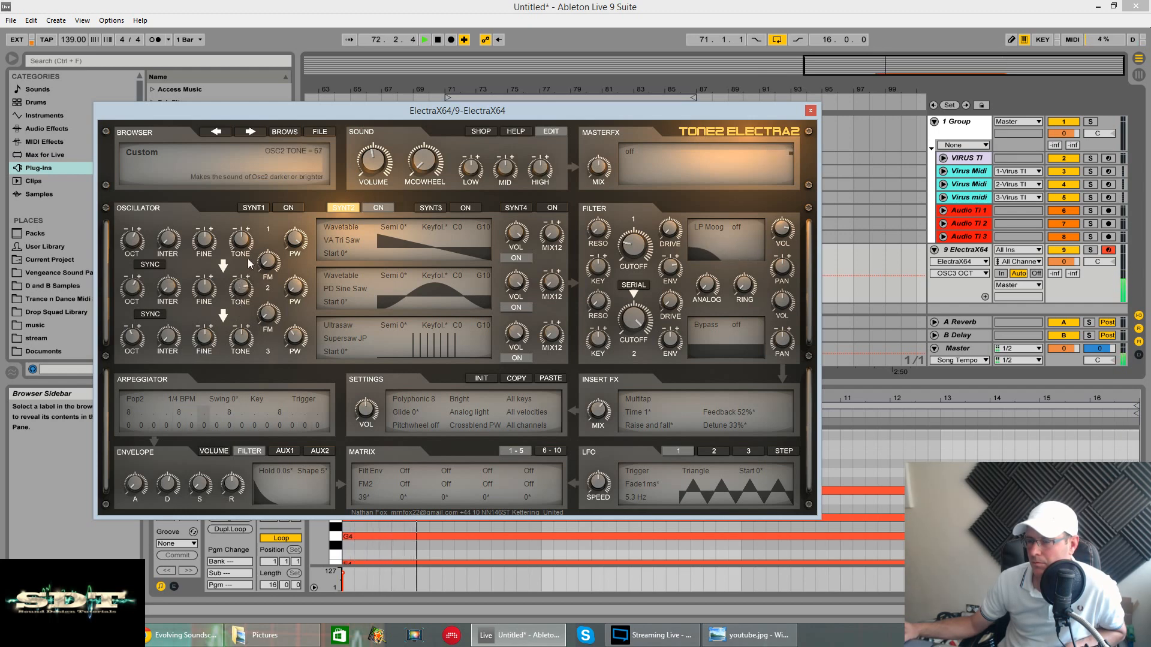
left_click_drag(241, 339, 240, 353)
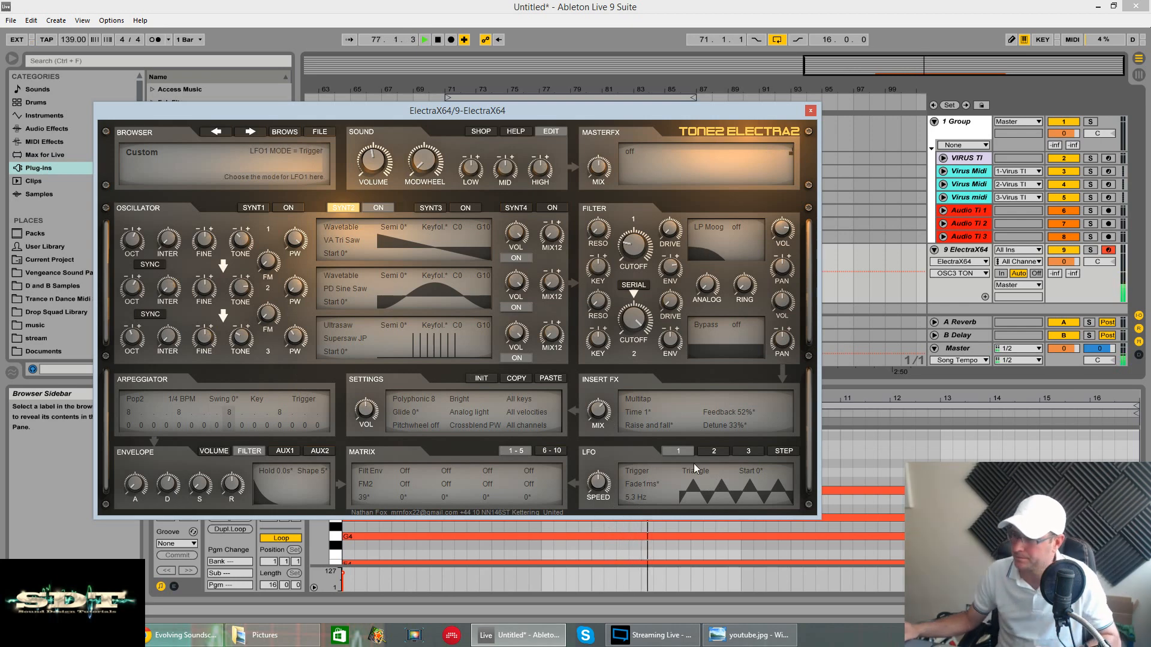
left_click_drag(297, 275, 314, 235)
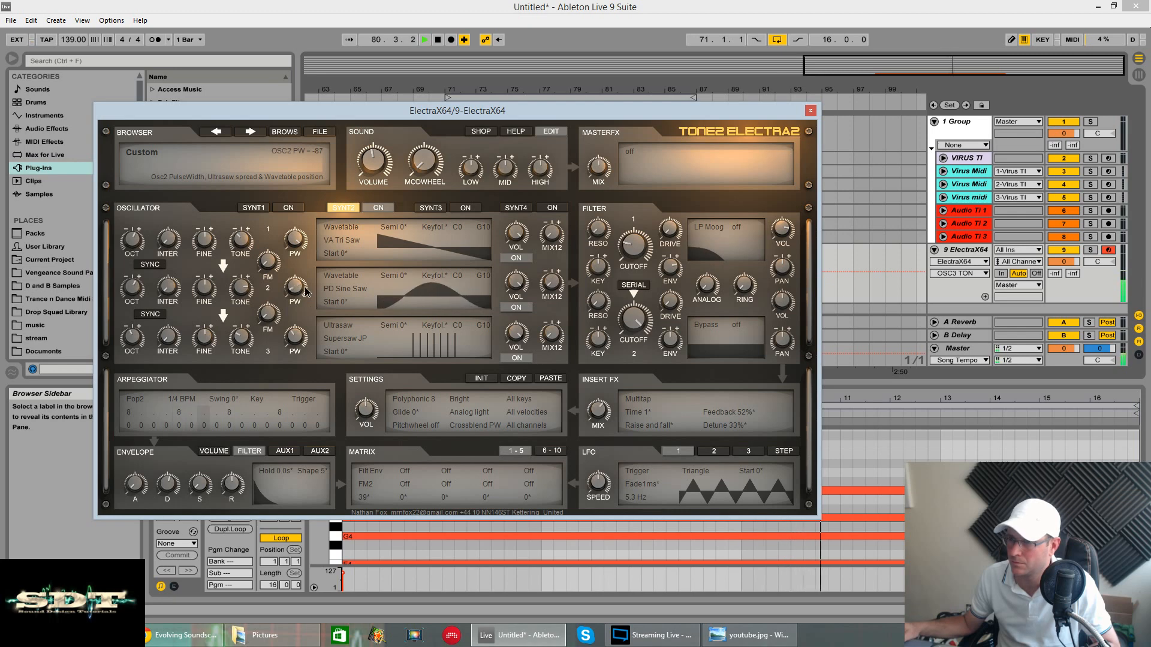
- Set synth 2's filter 2 to Phys Flute and lower its cutoff to about 2200 Hz while the loop plays
key("space")
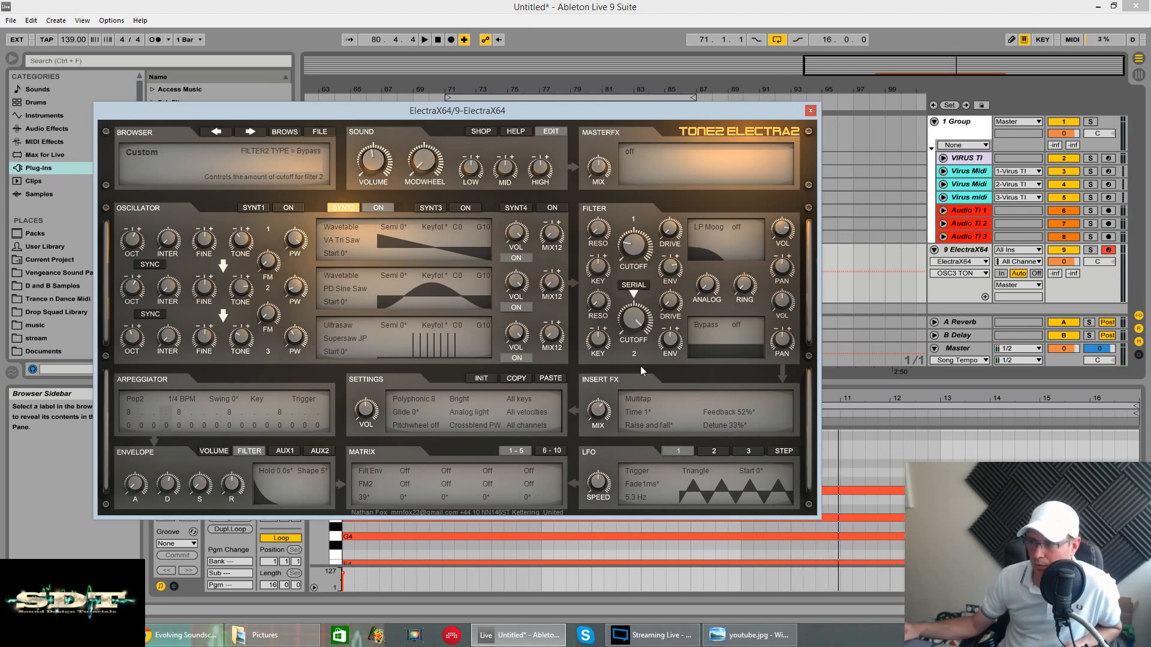
left_click(697, 330)
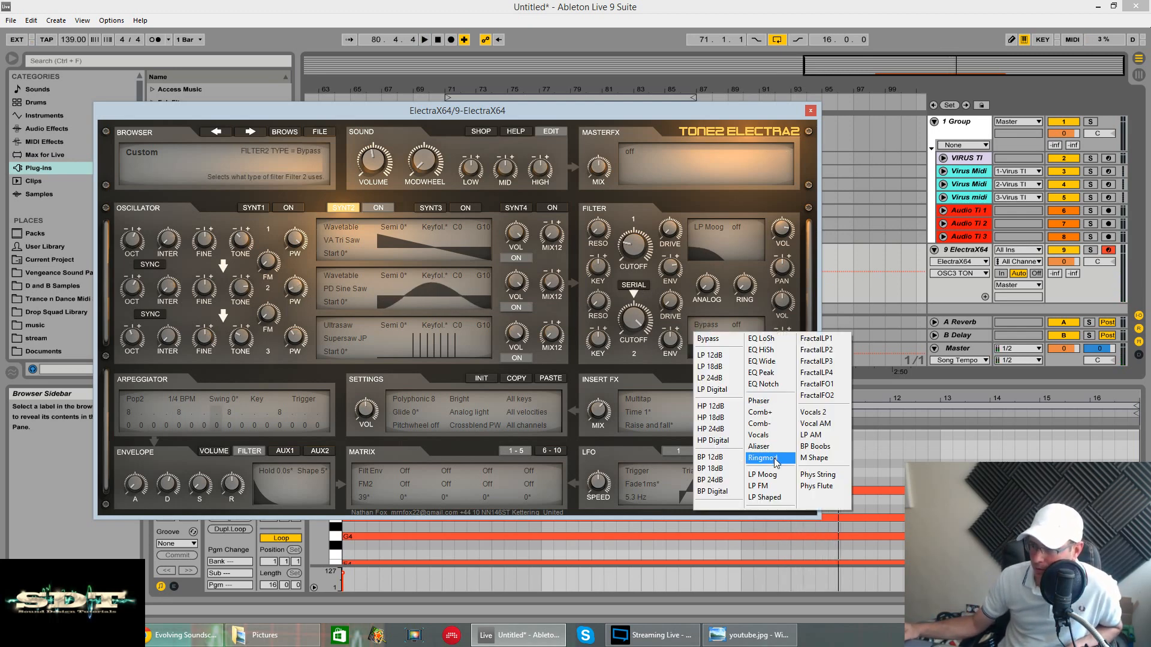
left_click(826, 486)
left_click(636, 285)
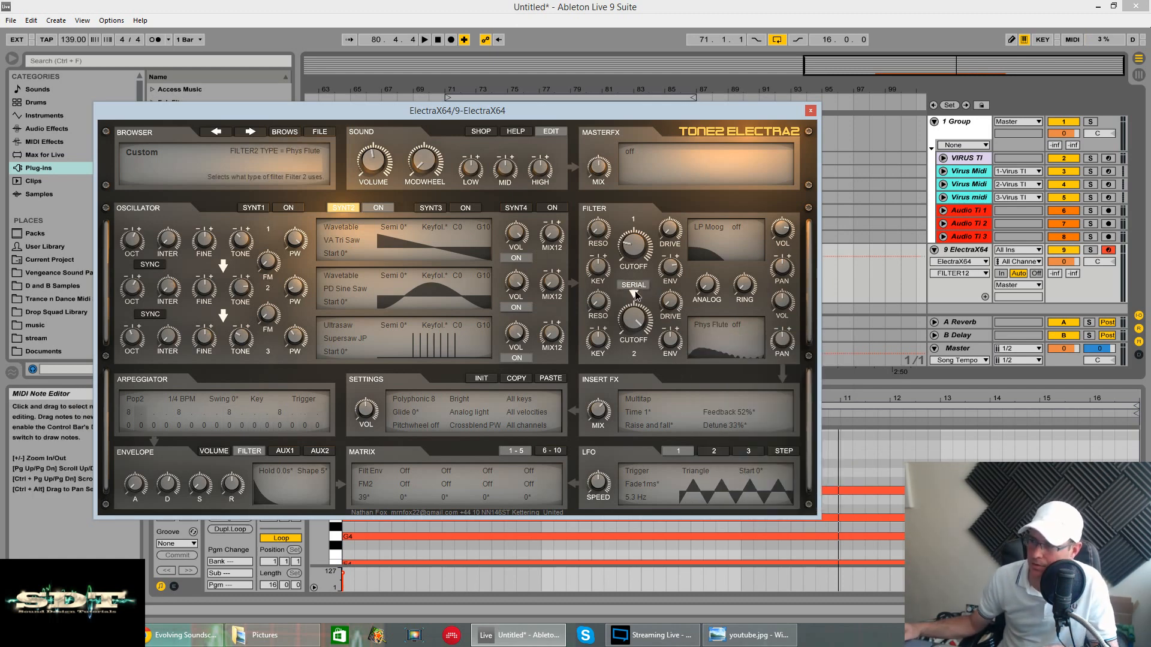
left_click(781, 302)
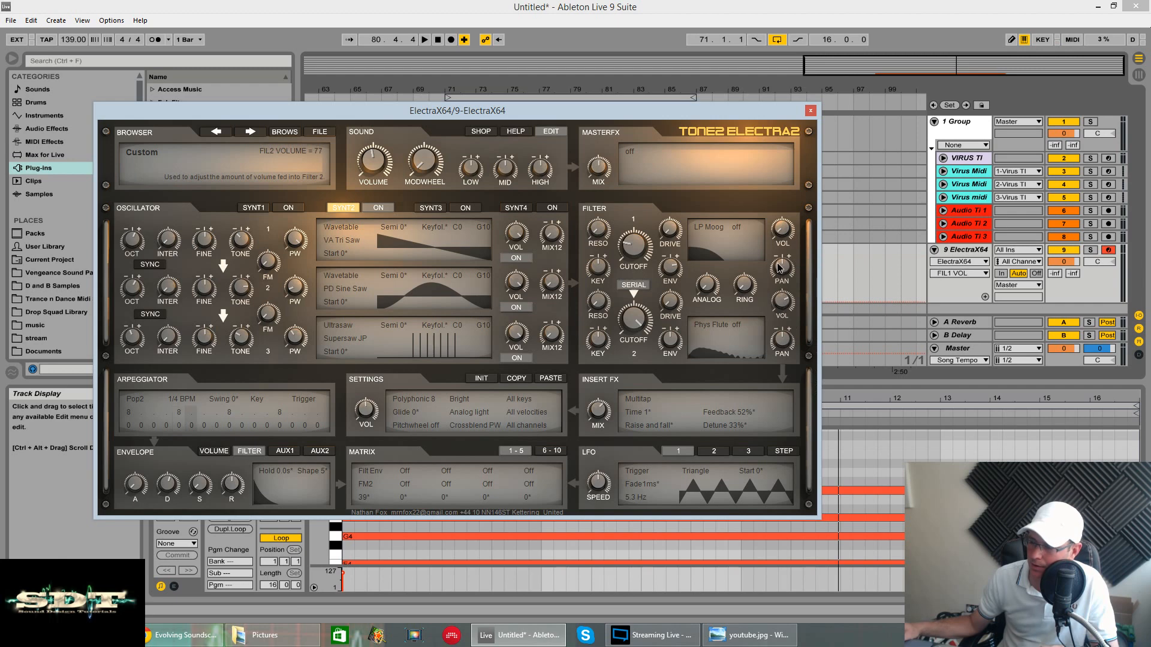
key("space")
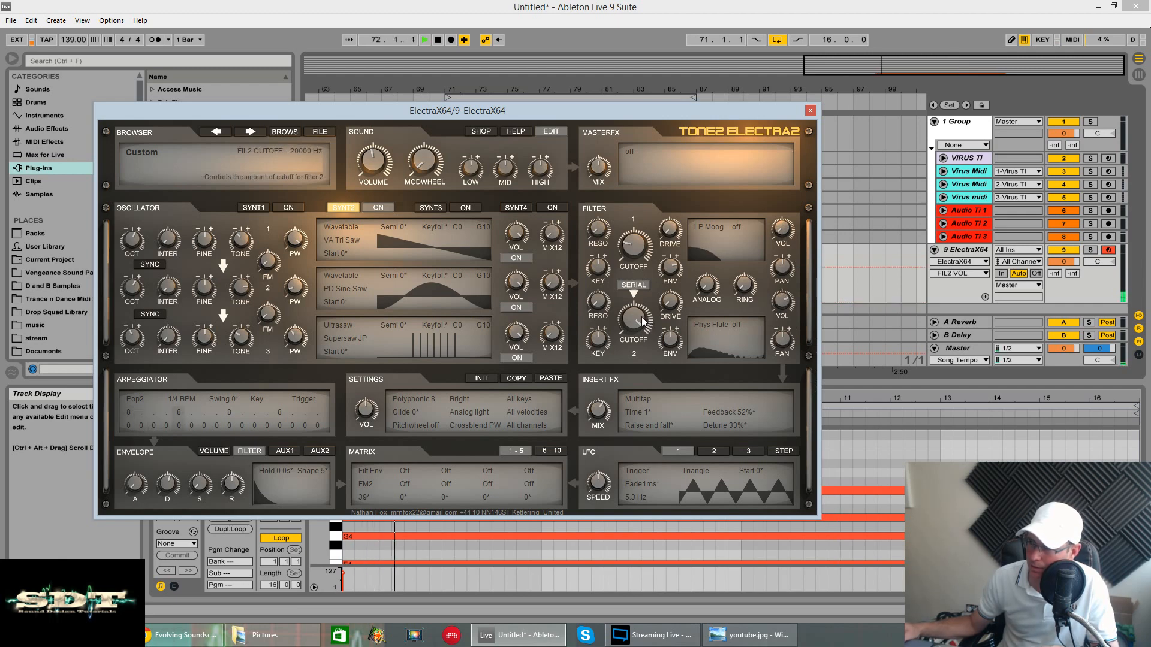
left_click_drag(643, 321, 645, 368)
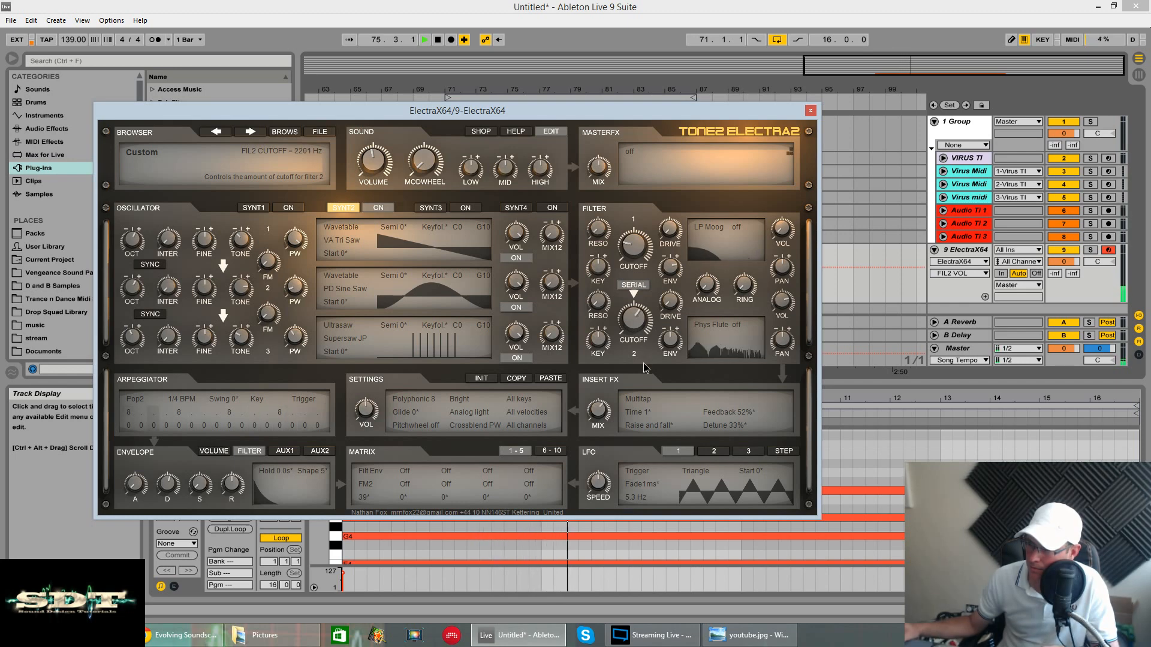
- Add Tube distortion to synth 2's filter 2, set its volume to 83 and sweep its cutoff
left_click(739, 326)
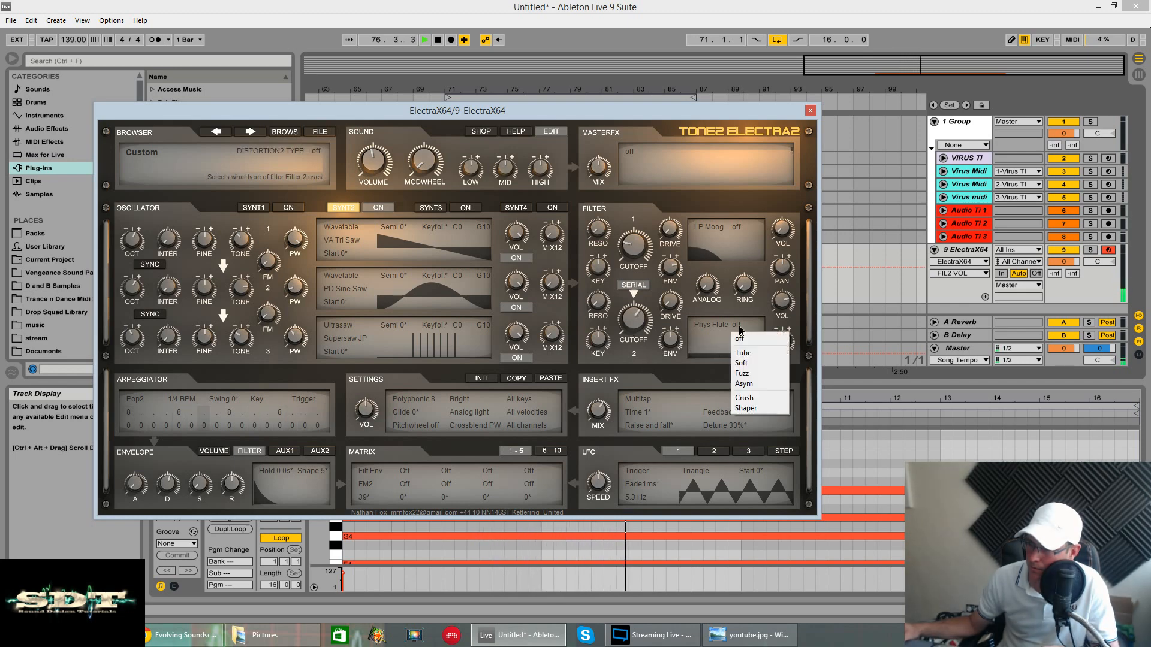
left_click(746, 354)
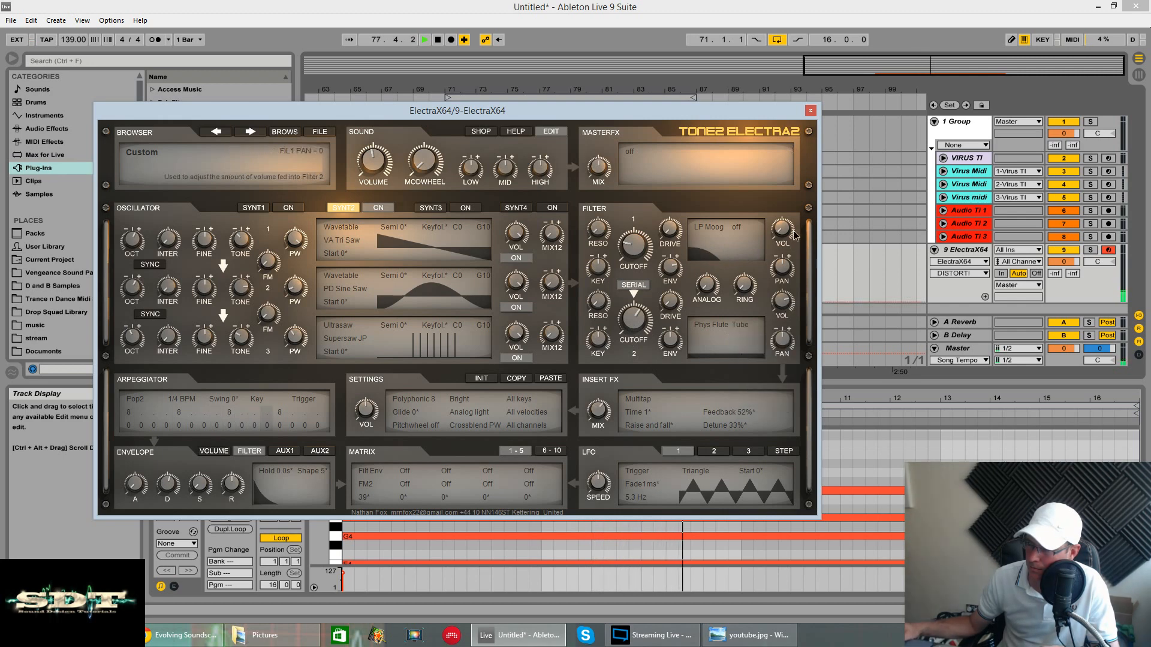
left_click_drag(780, 306, 780, 293)
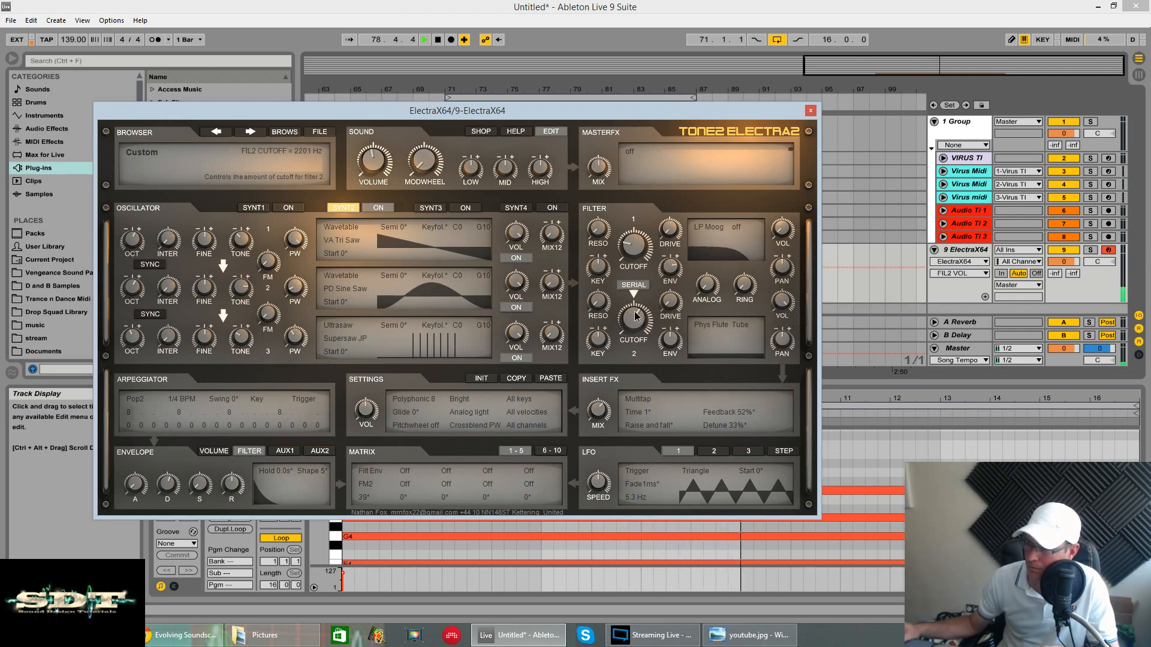
left_click_drag(634, 317, 673, 354)
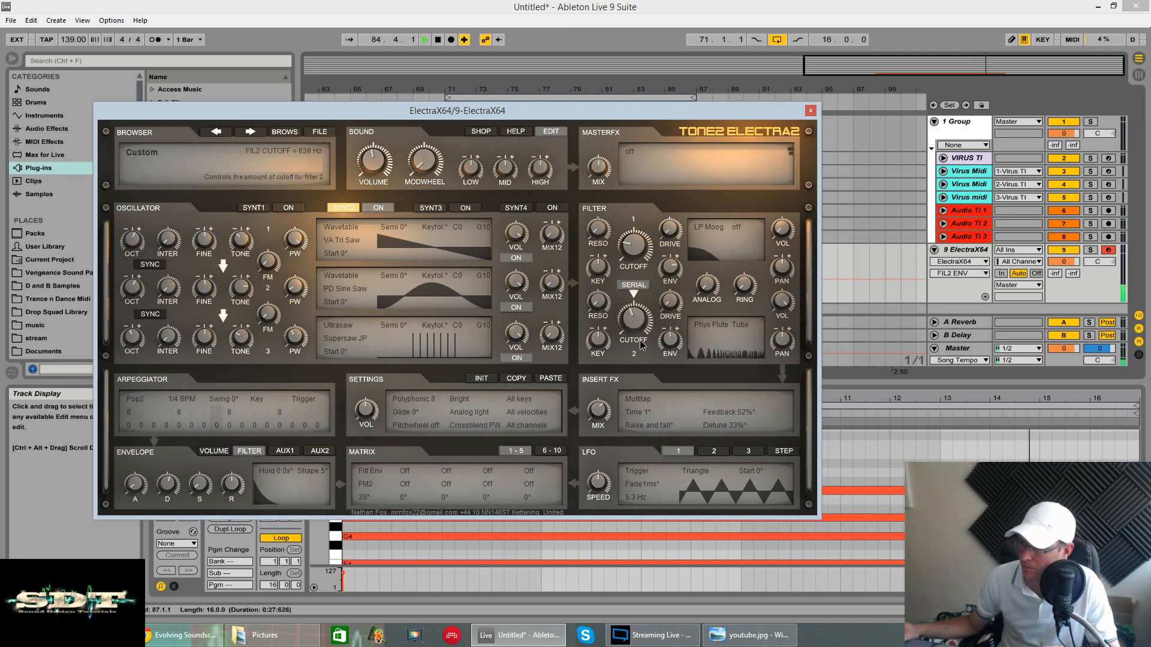
left_click_drag(640, 345, 636, 318)
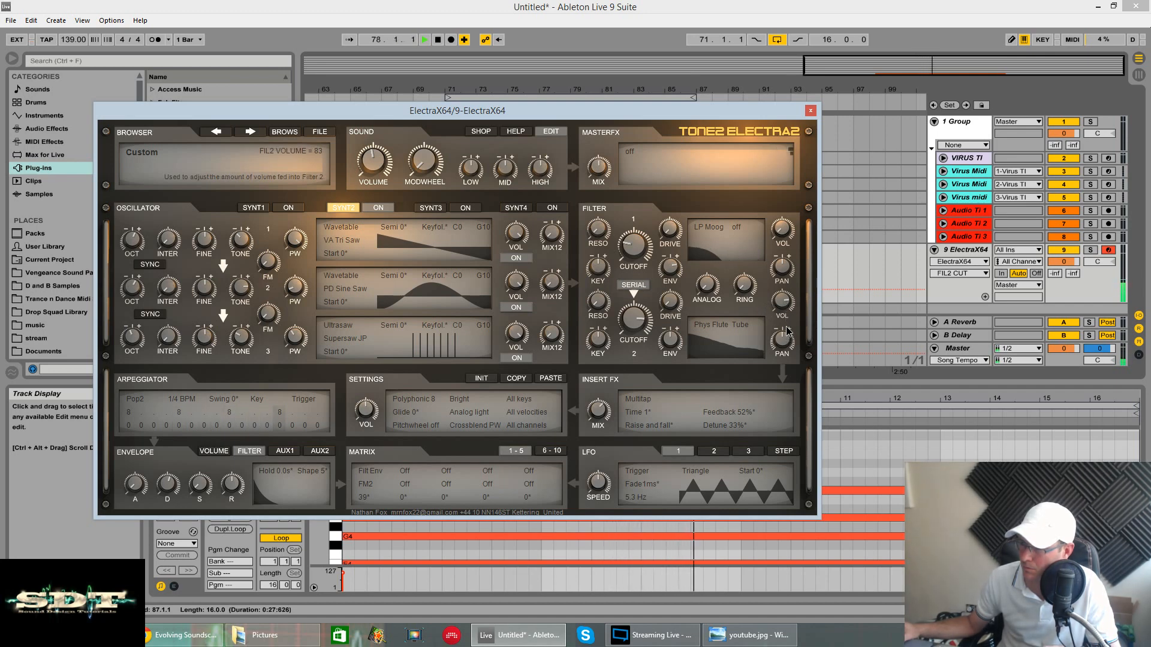
- Try Phys String as synth 2's filter 2 type and audition small changes to its envelope amount
left_click(713, 325)
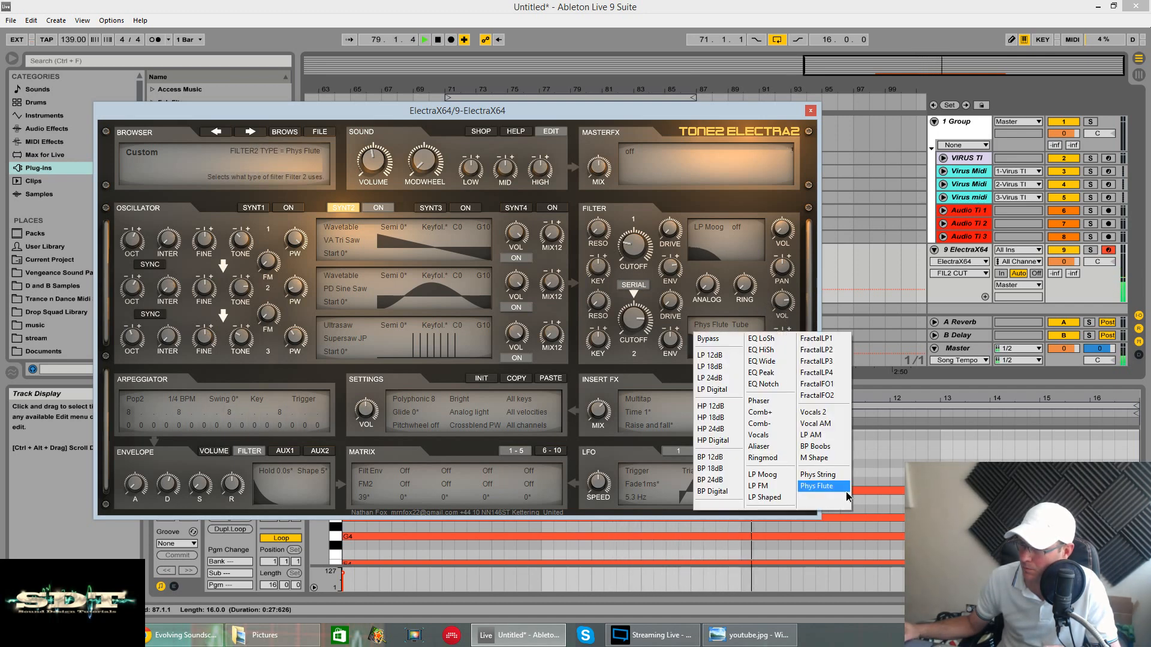
left_click(819, 474)
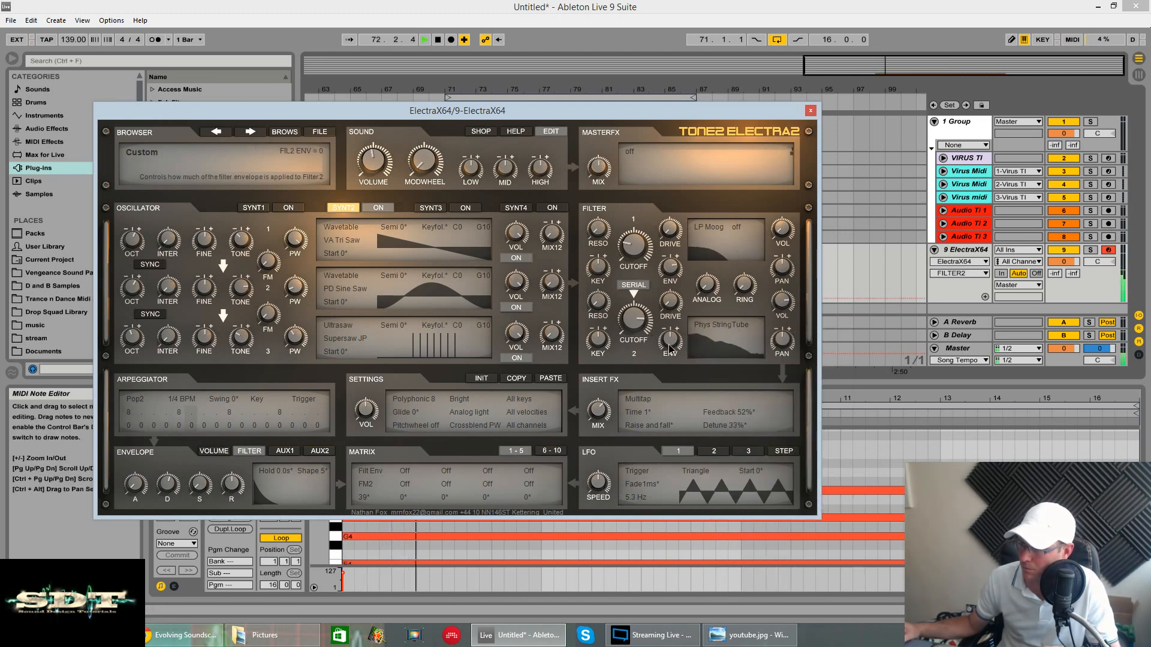
left_click_drag(672, 338, 673, 336)
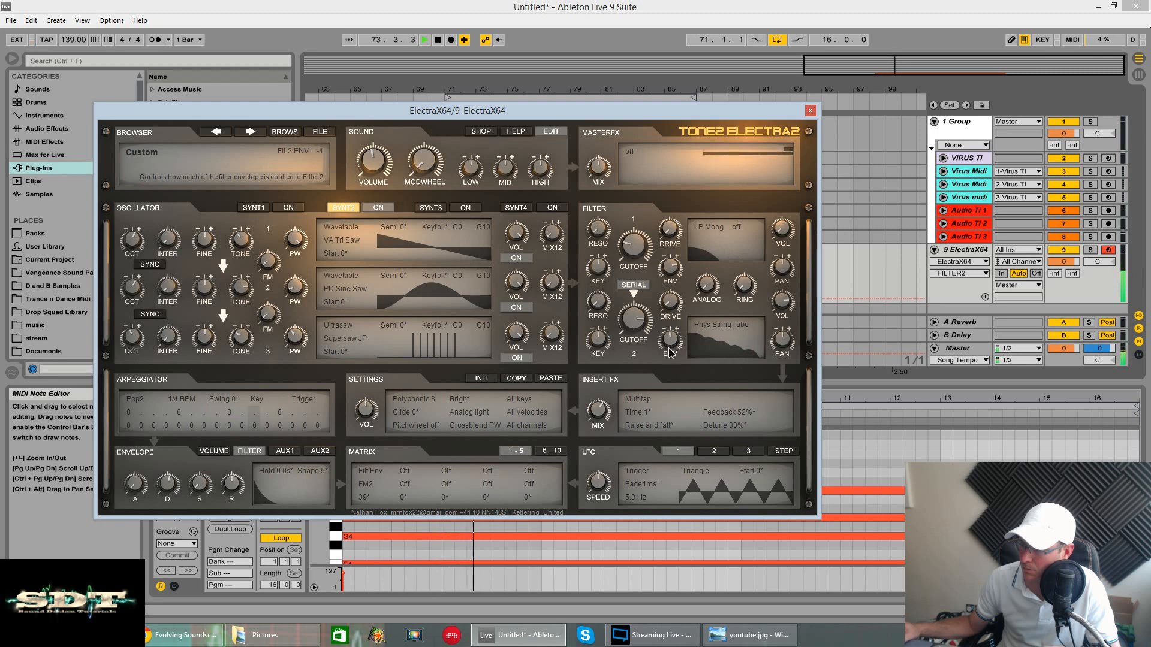
key("space")
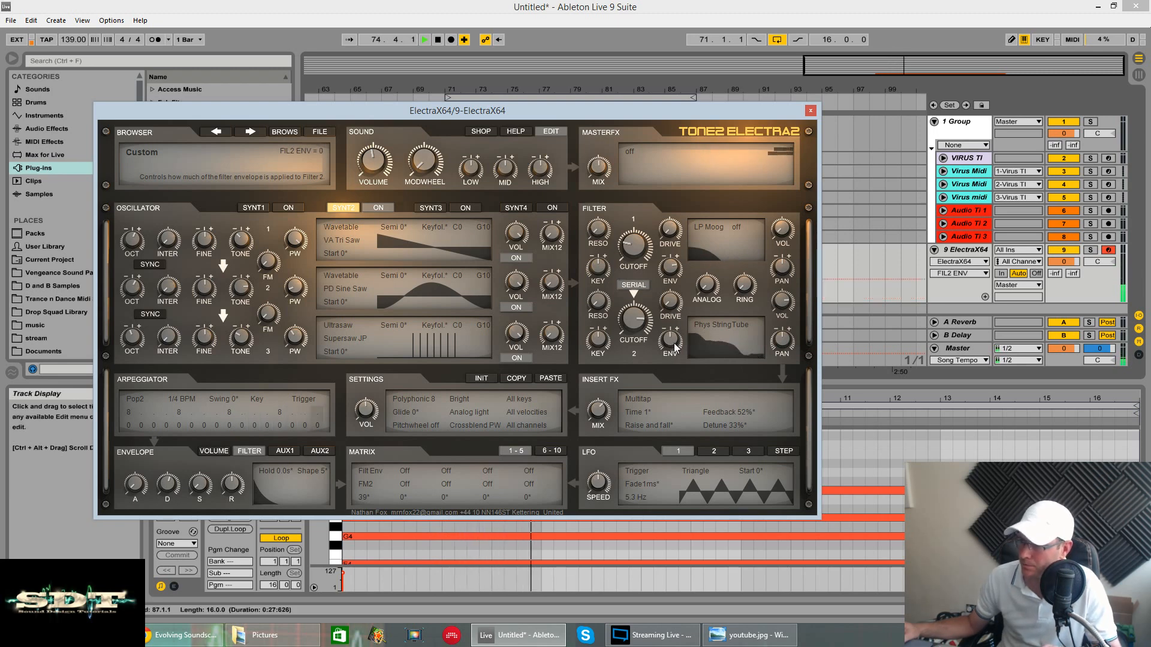
left_click_drag(673, 342, 674, 344)
key("space")
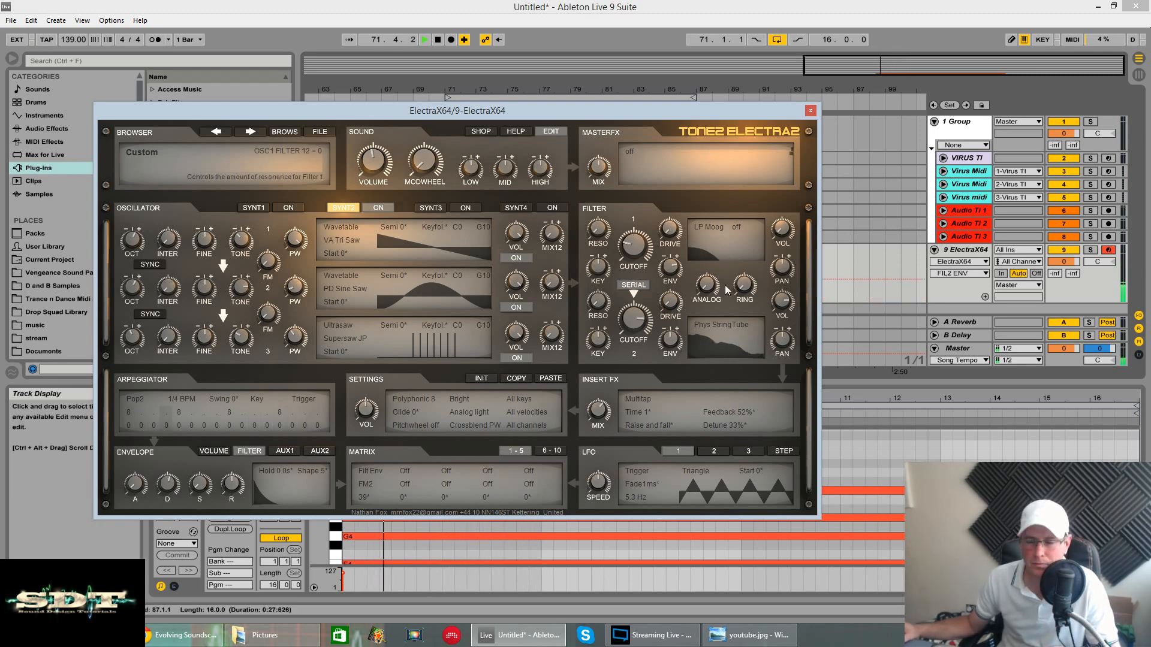
- Change synth 2's filter 2 to Vocals, with a raised cutoff and an envelope amount of -72
left_click(742, 327)
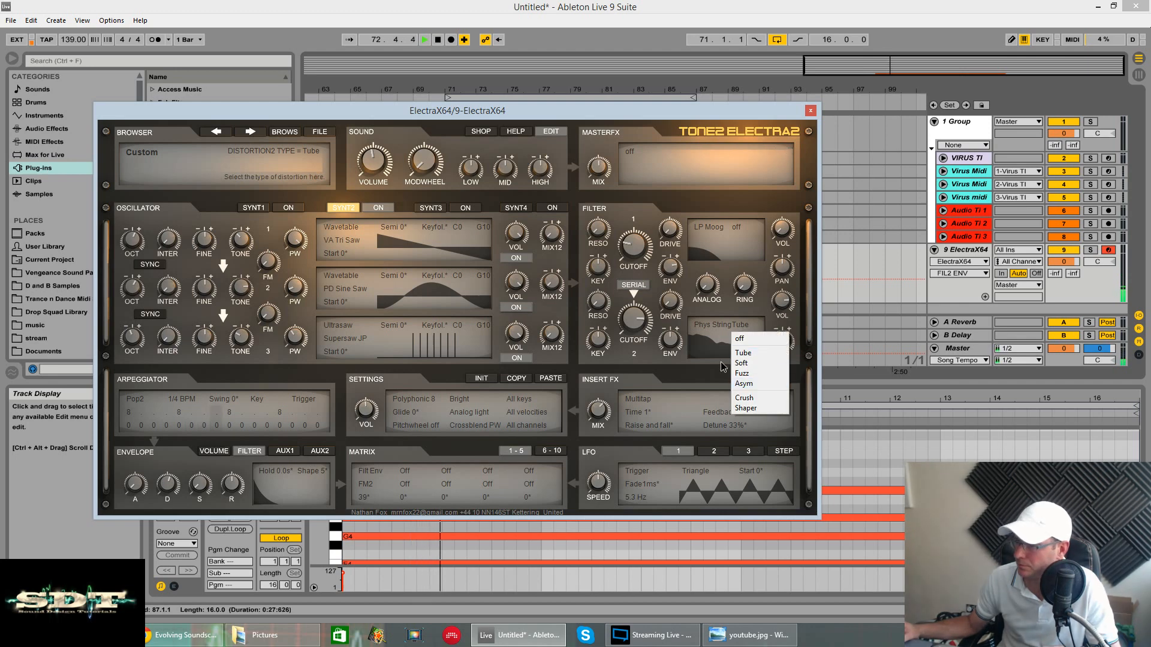
left_click(714, 324)
left_click(761, 435)
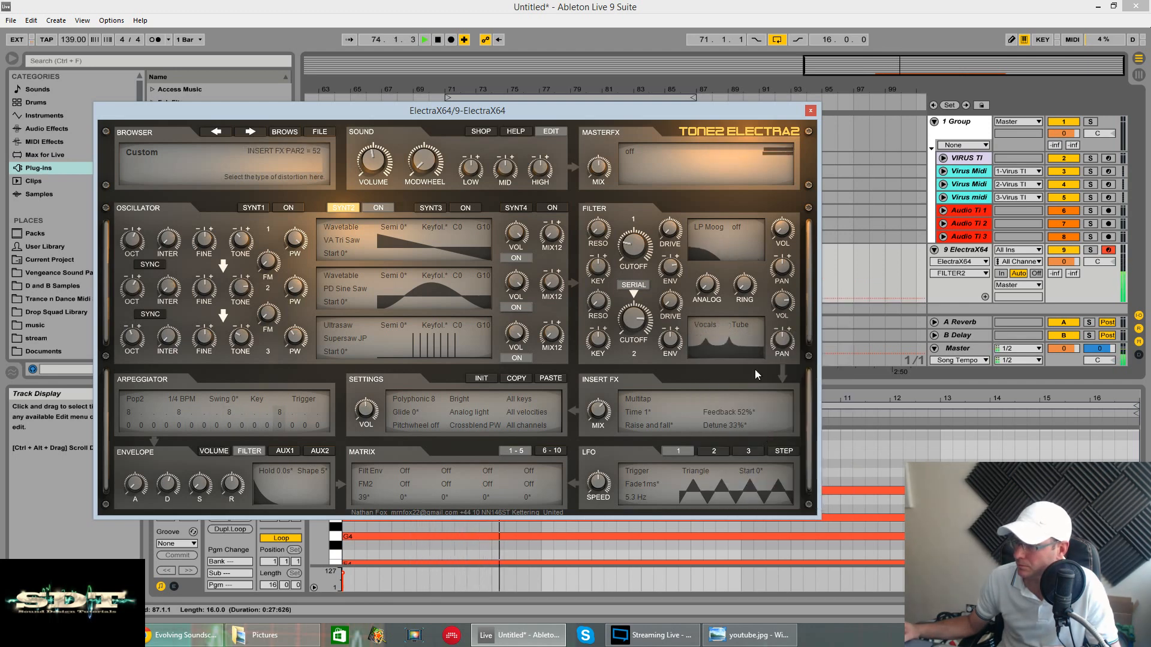
key("space")
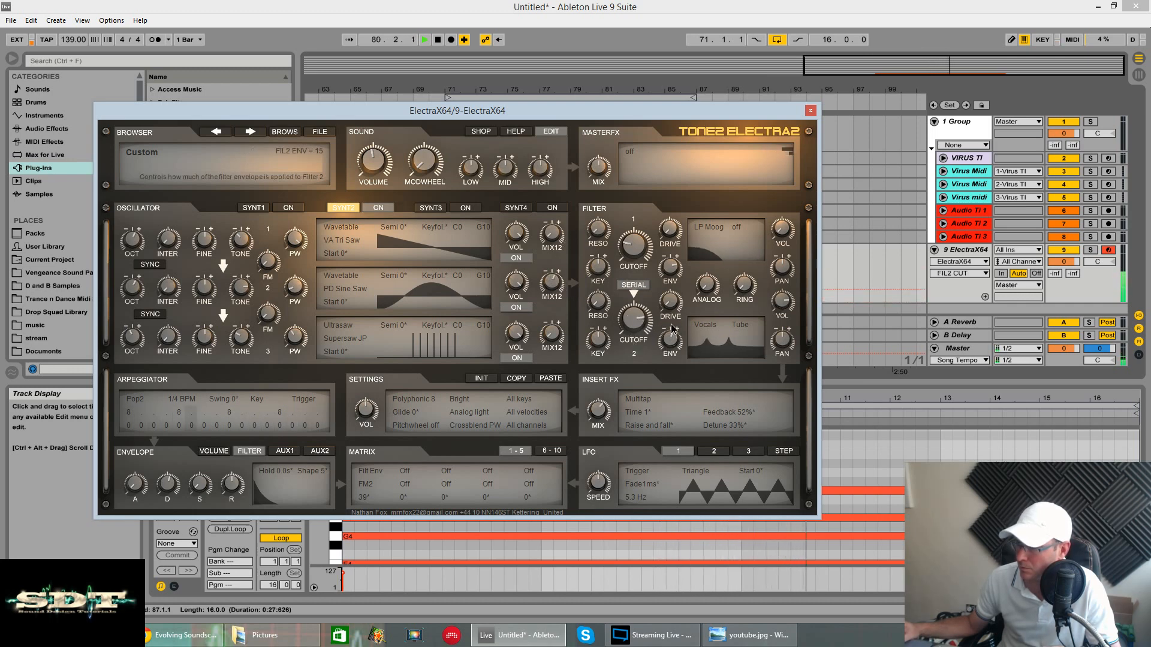
left_click_drag(674, 318, 676, 328)
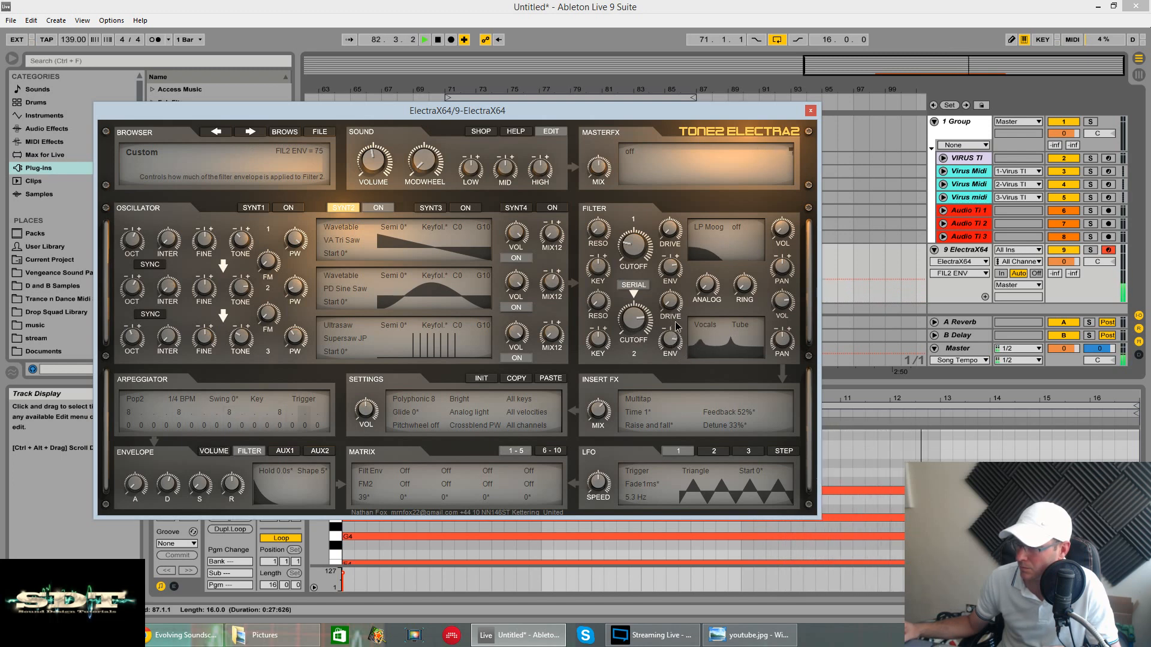
left_click_drag(676, 334, 671, 417)
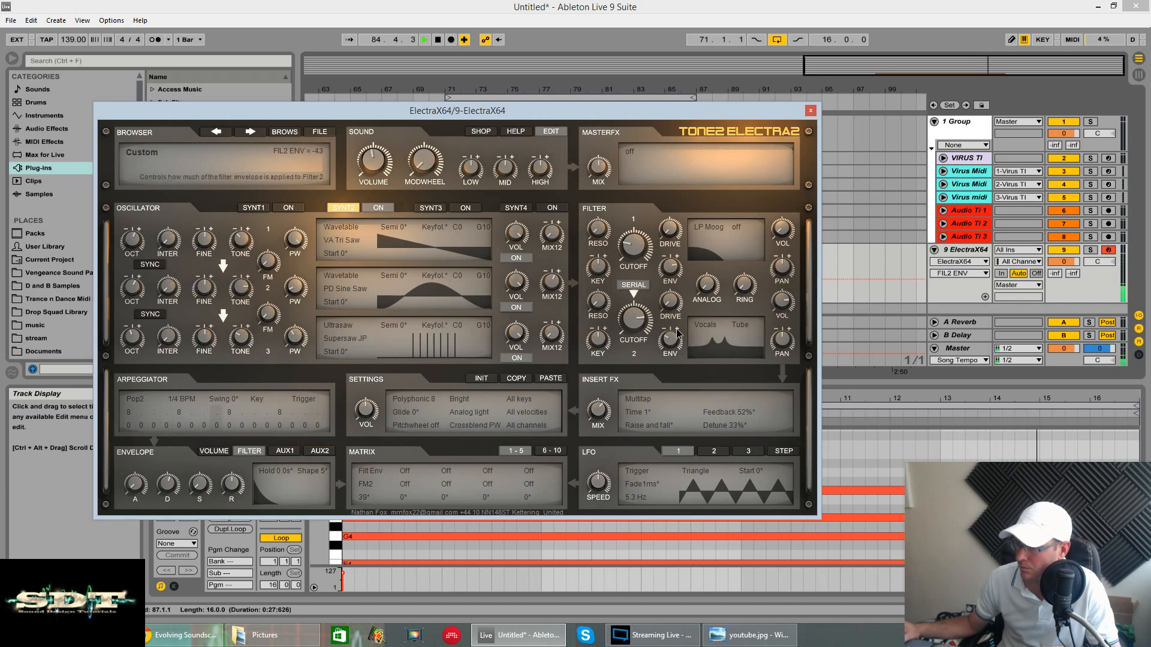
left_click_drag(639, 324, 641, 300)
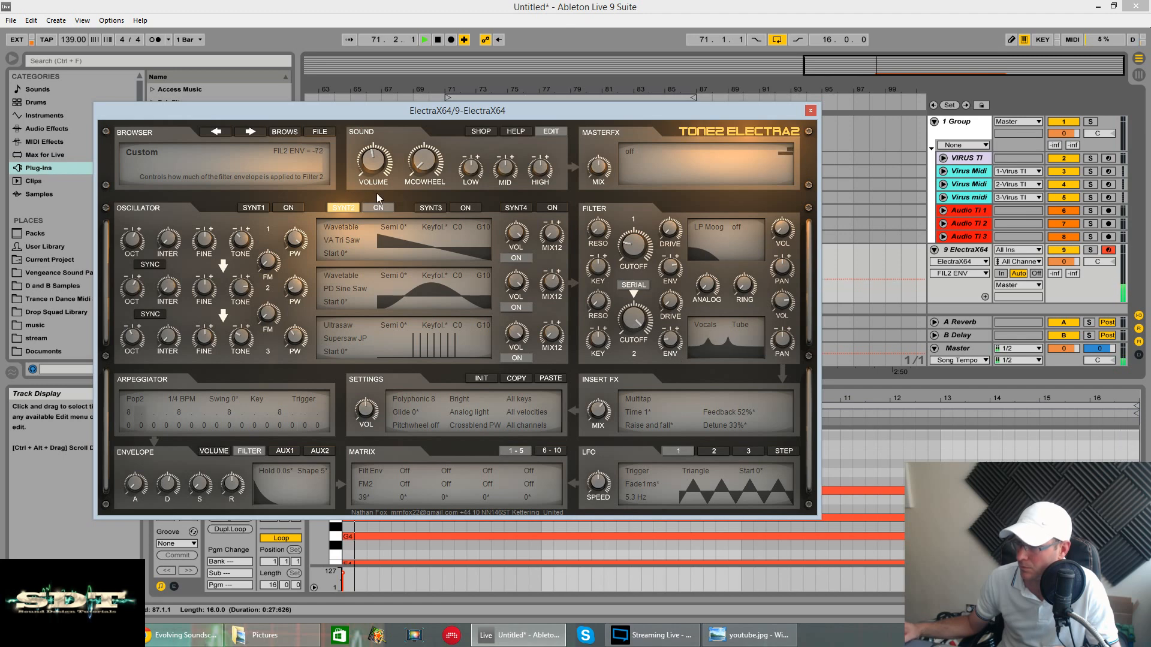
- Switch synth 1 on and adjust the attack of synth 2's volume envelope during playback
left_click(253, 207)
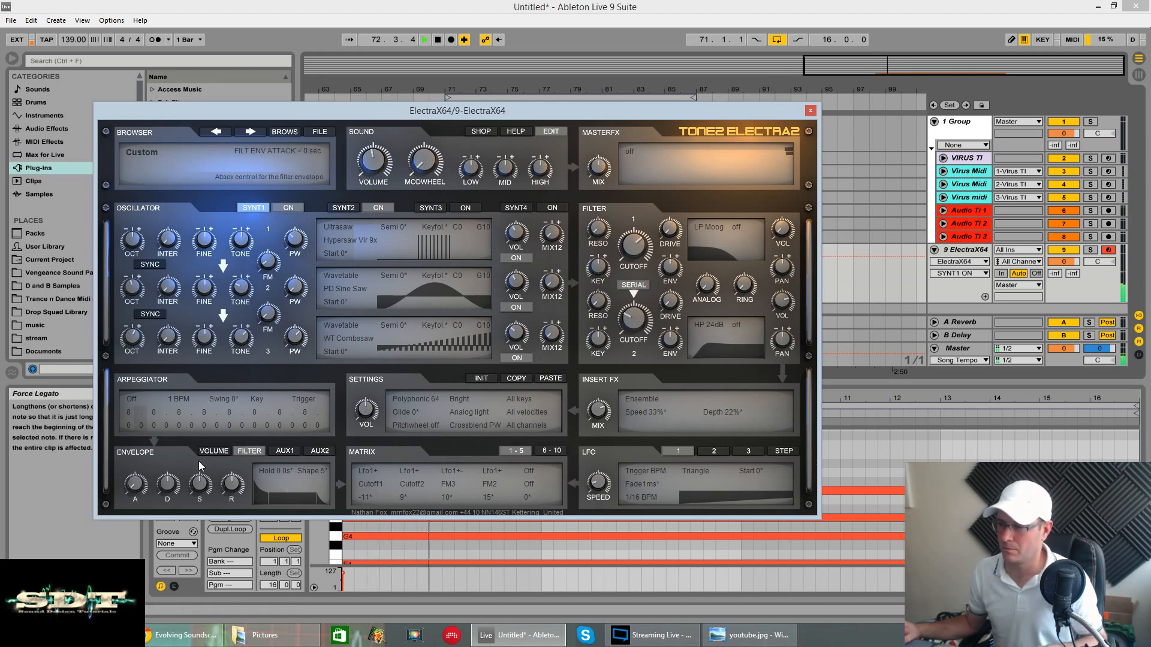
left_click(213, 451)
left_click_drag(141, 473, 142, 501)
left_click(342, 209)
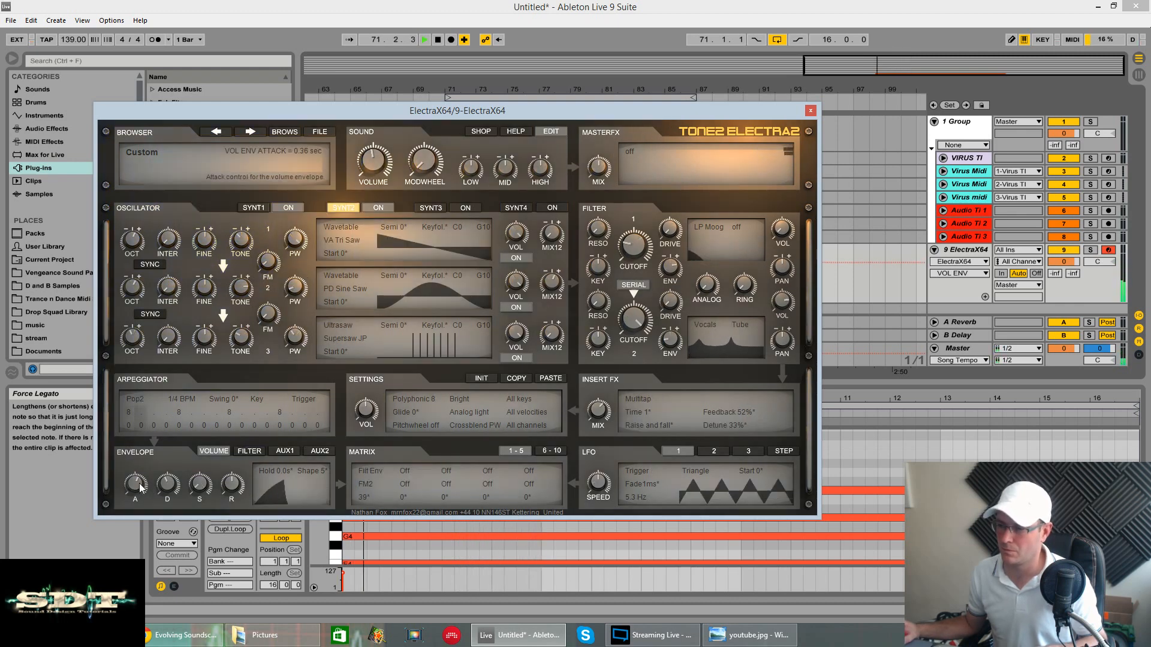
left_click_drag(140, 487, 142, 491)
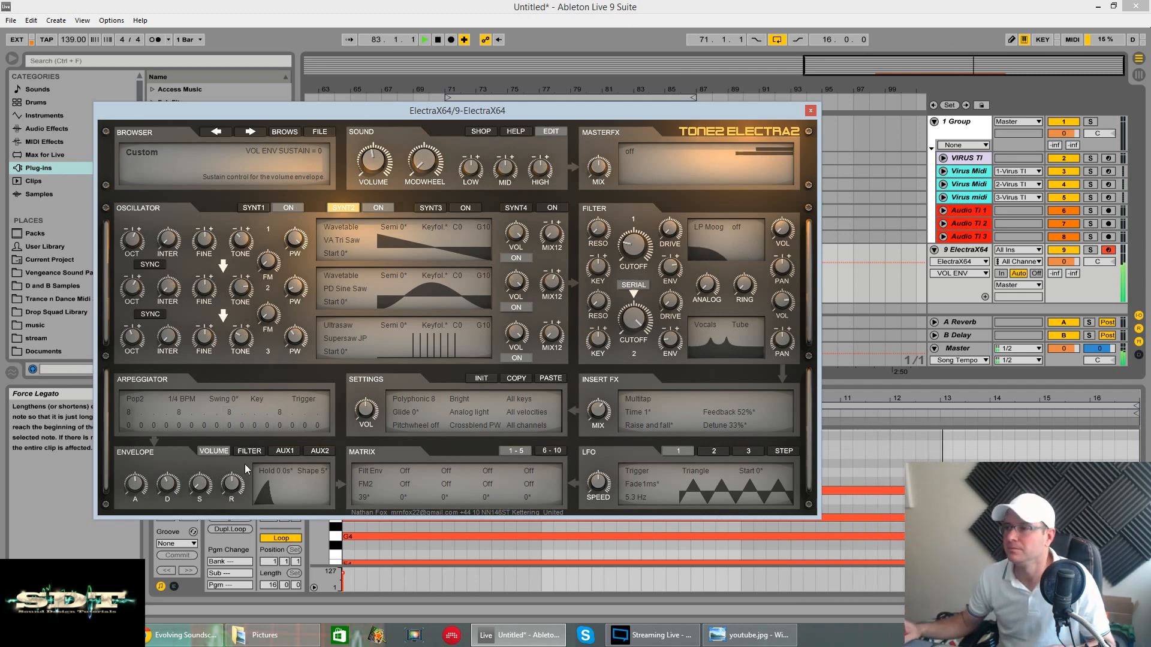
- Switch on synth 3 for editing and stop the playback
left_click(431, 208)
key("space")
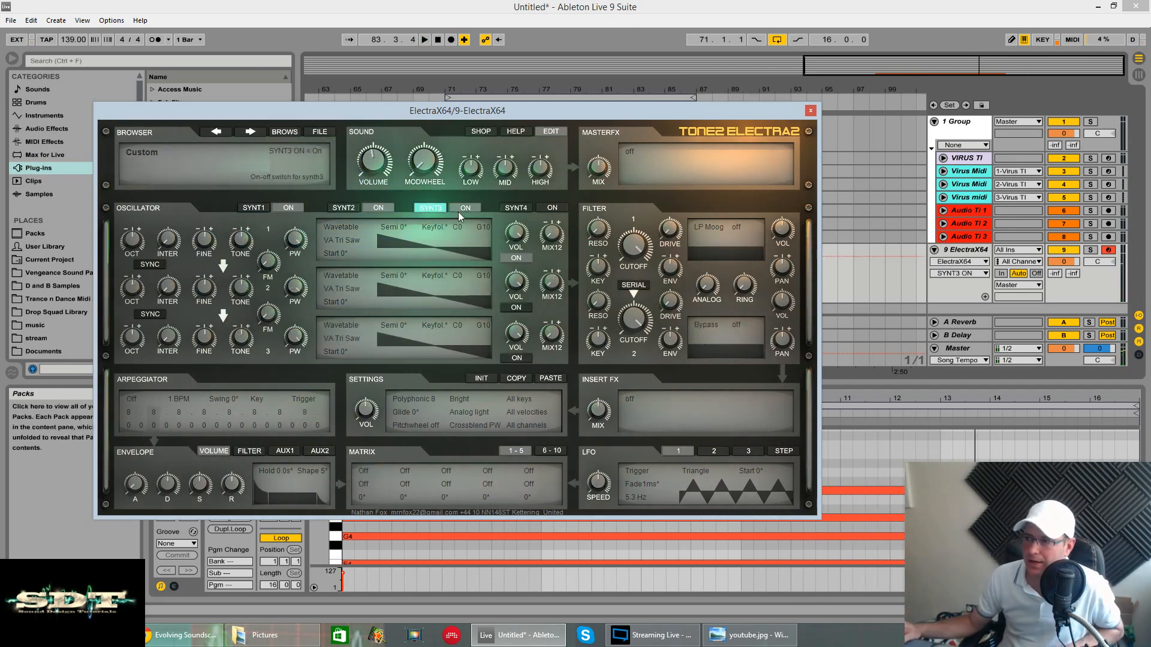
left_click_drag(126, 425, 134, 429)
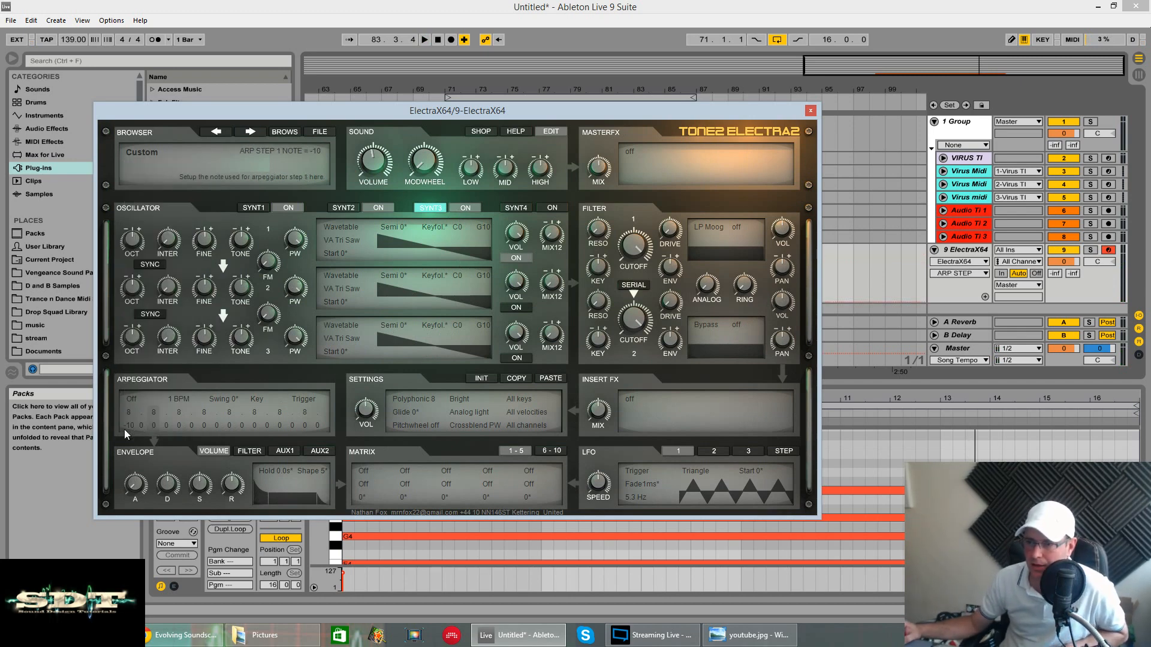
left_click(125, 426)
left_click(139, 164)
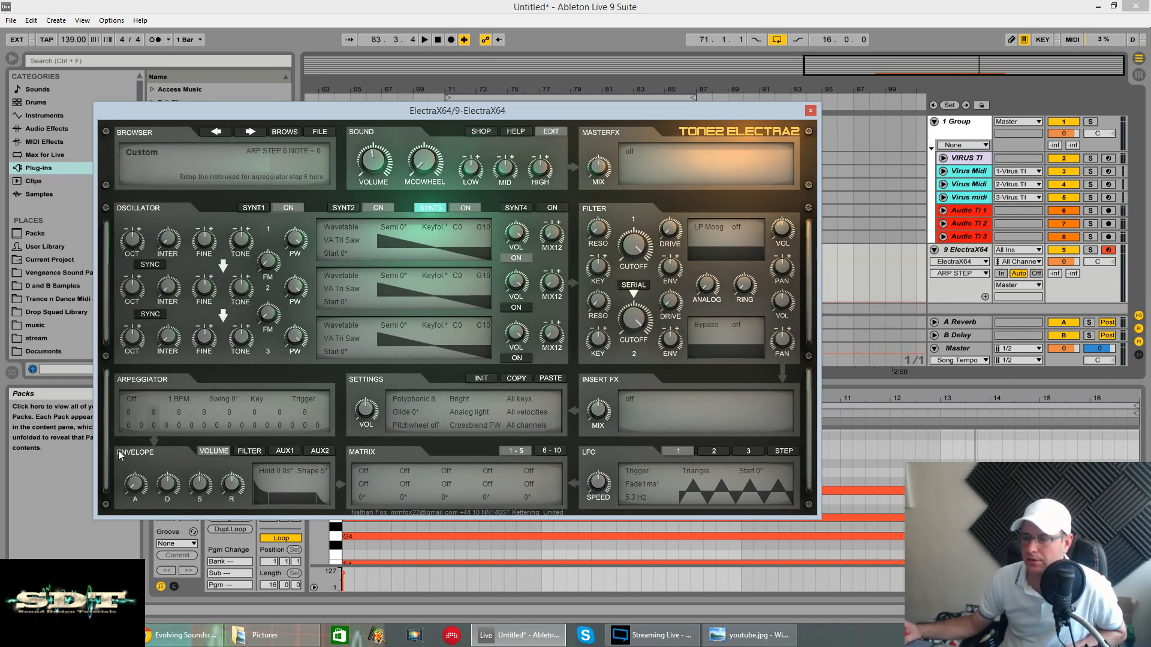
- Change synth 3's oscillator 1 from a wavetable to Noise / Fractal with the White waveform
left_click(349, 240)
left_click(351, 254)
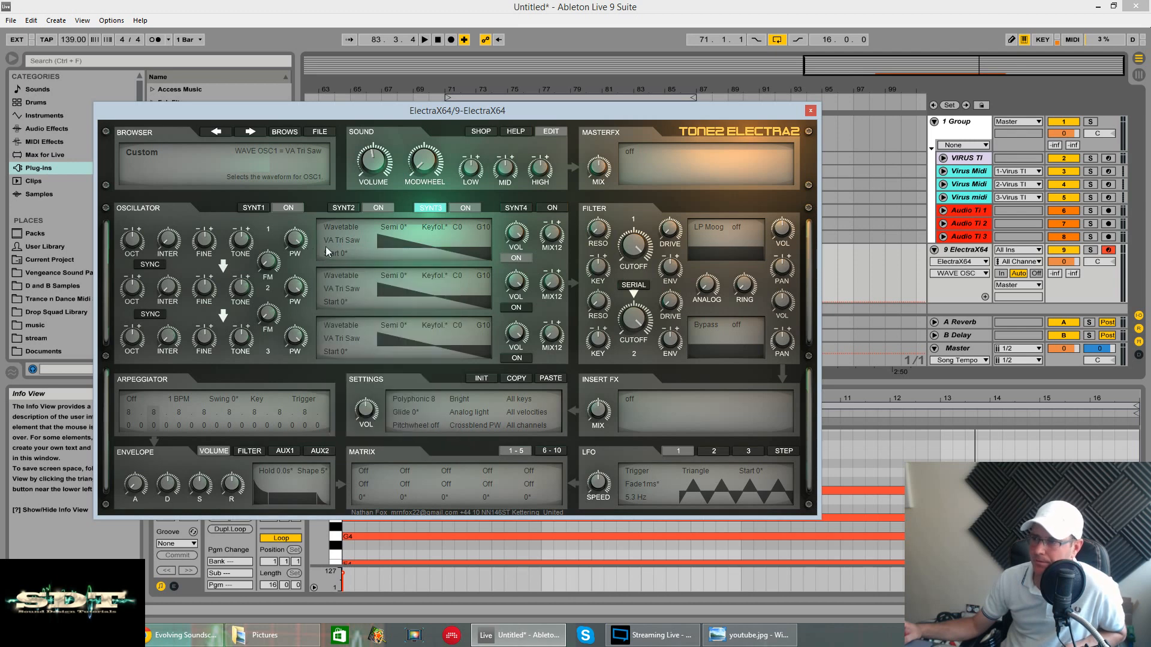
left_click(344, 228)
left_click(347, 261)
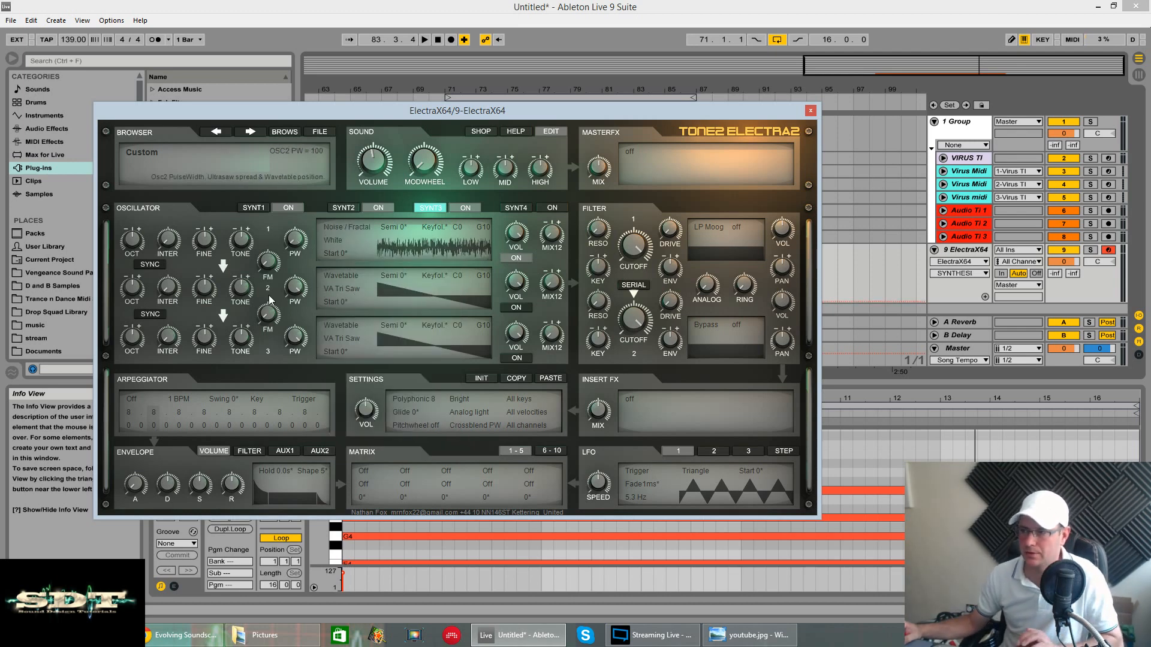
- Set synth 3's arpeggiator type to Down and start playing the loop
left_click(131, 399)
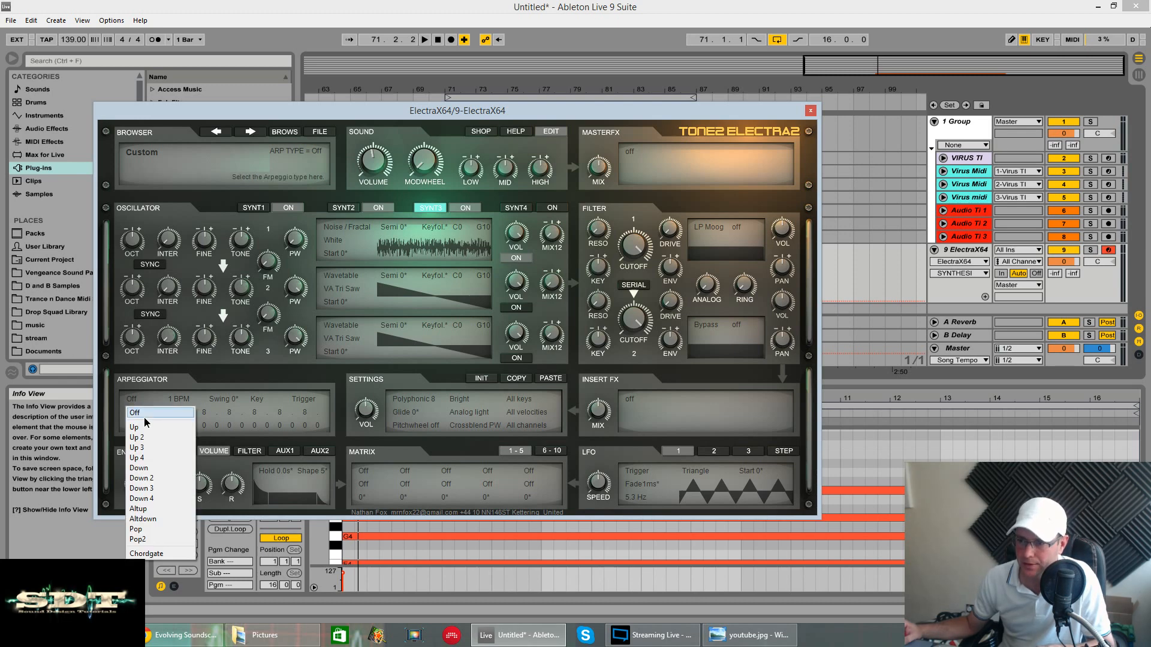
left_click(146, 468)
key("space")
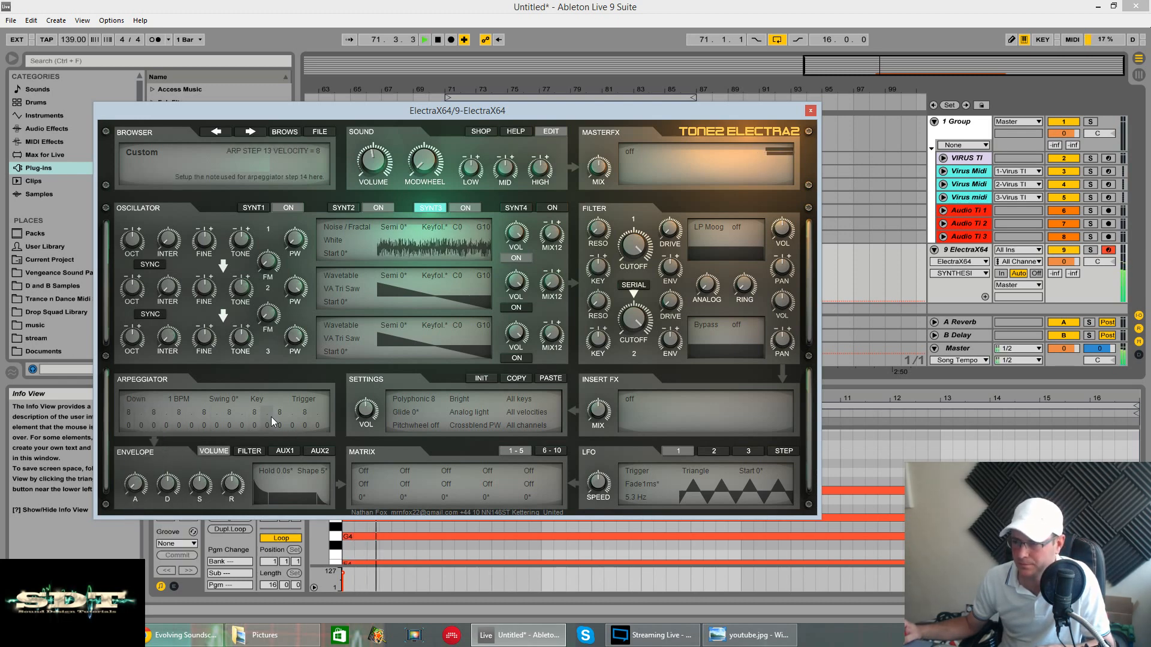
- Clear the velocities of steps 1, 2, 5 and 9 in synth 3's arpeggiator and set step 3's velocity to 8
left_click(147, 415)
left_click(164, 427)
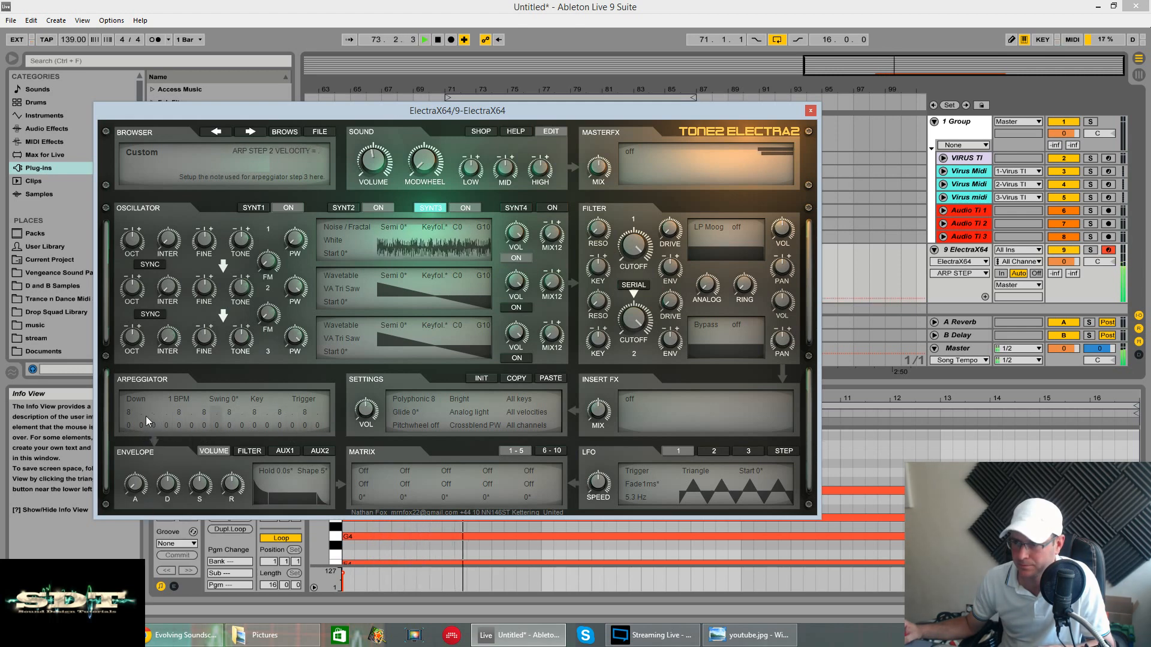
left_click(128, 410)
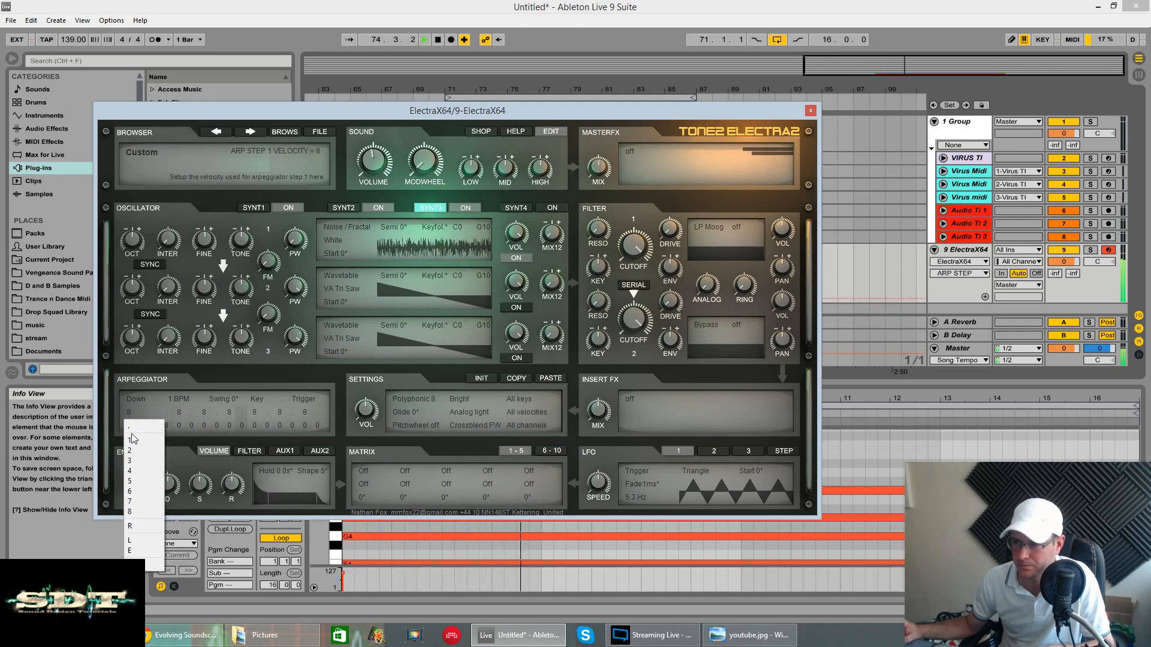
left_click(145, 426)
left_click(155, 411)
left_click(154, 511)
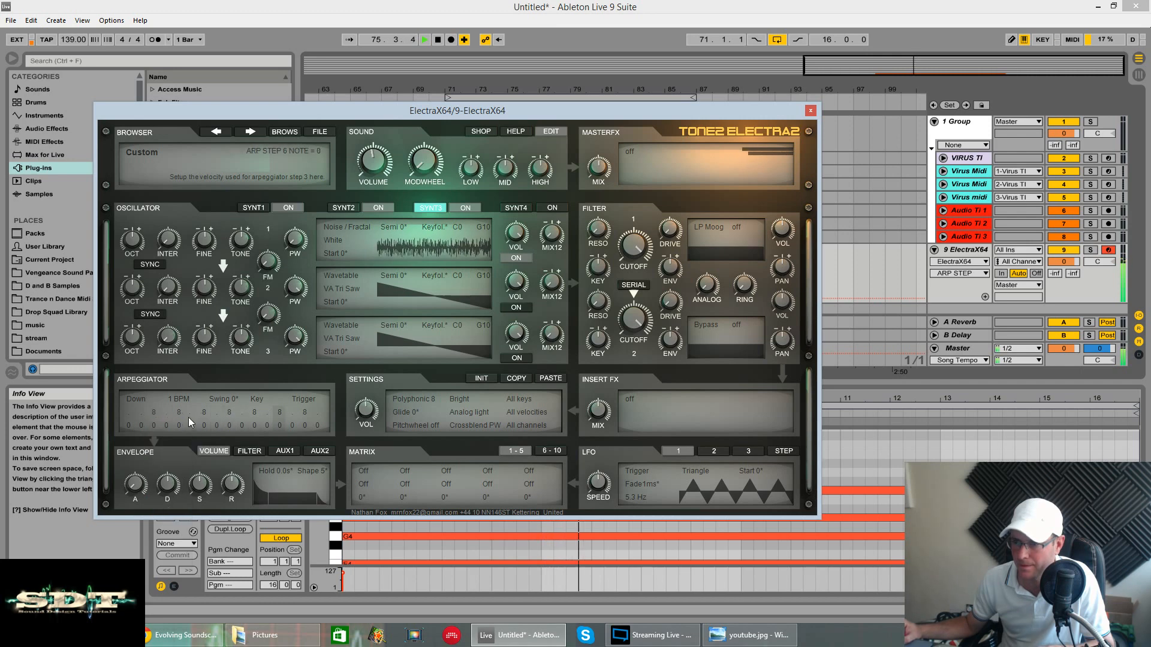
left_click(179, 411)
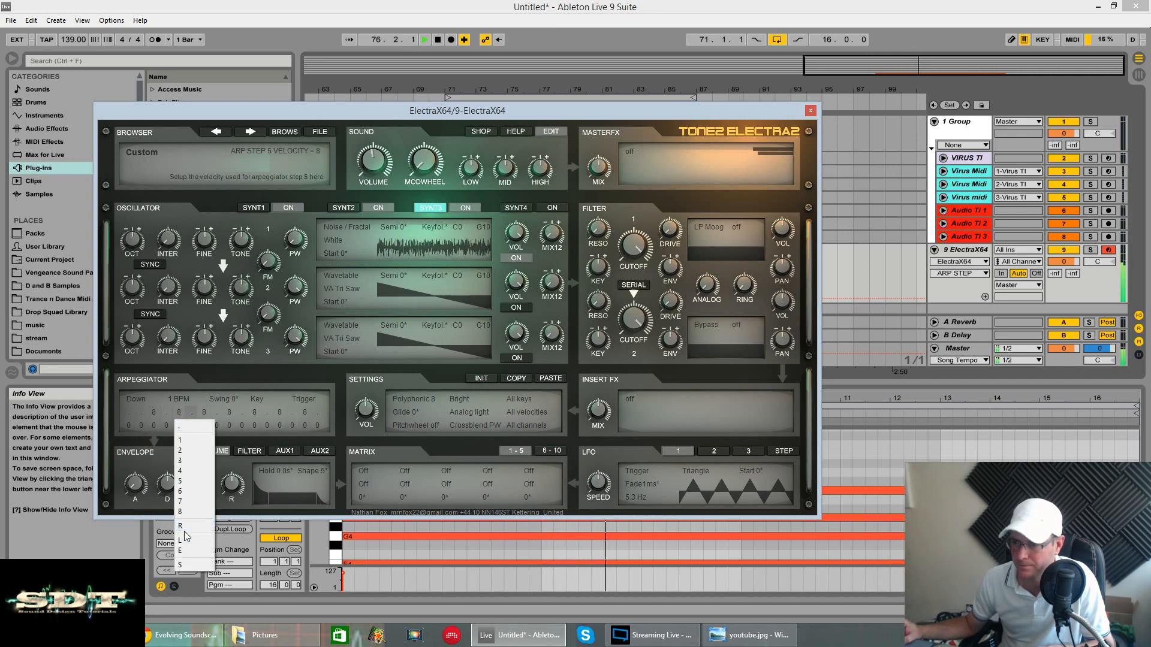
left_click(178, 426)
left_click(230, 416)
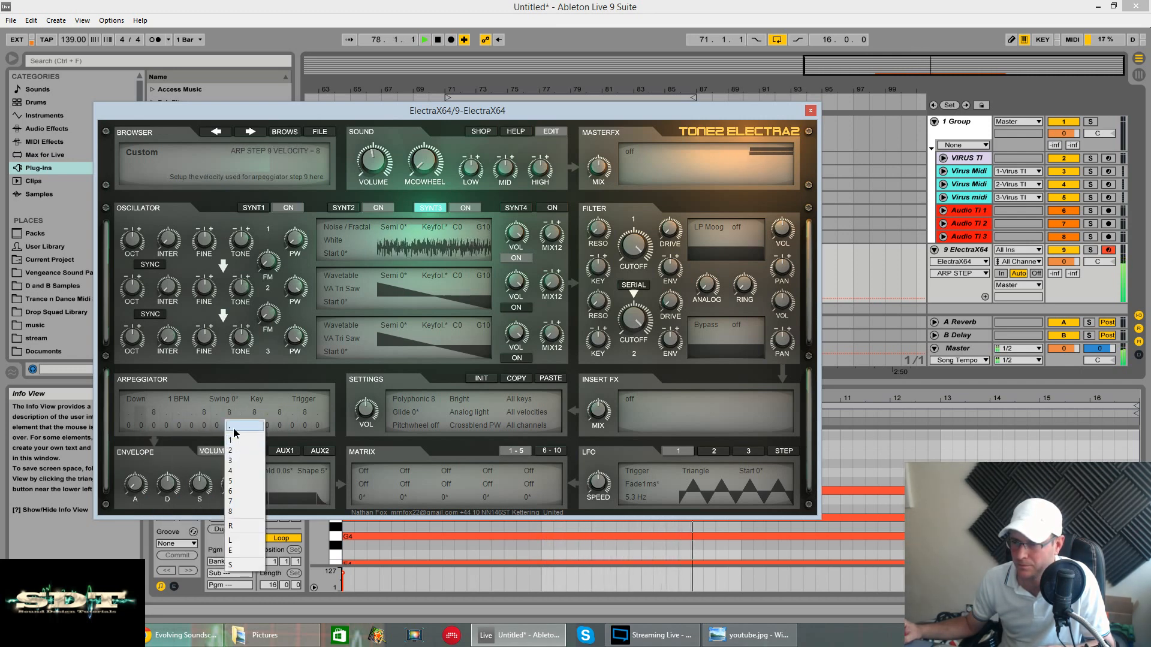
left_click(229, 427)
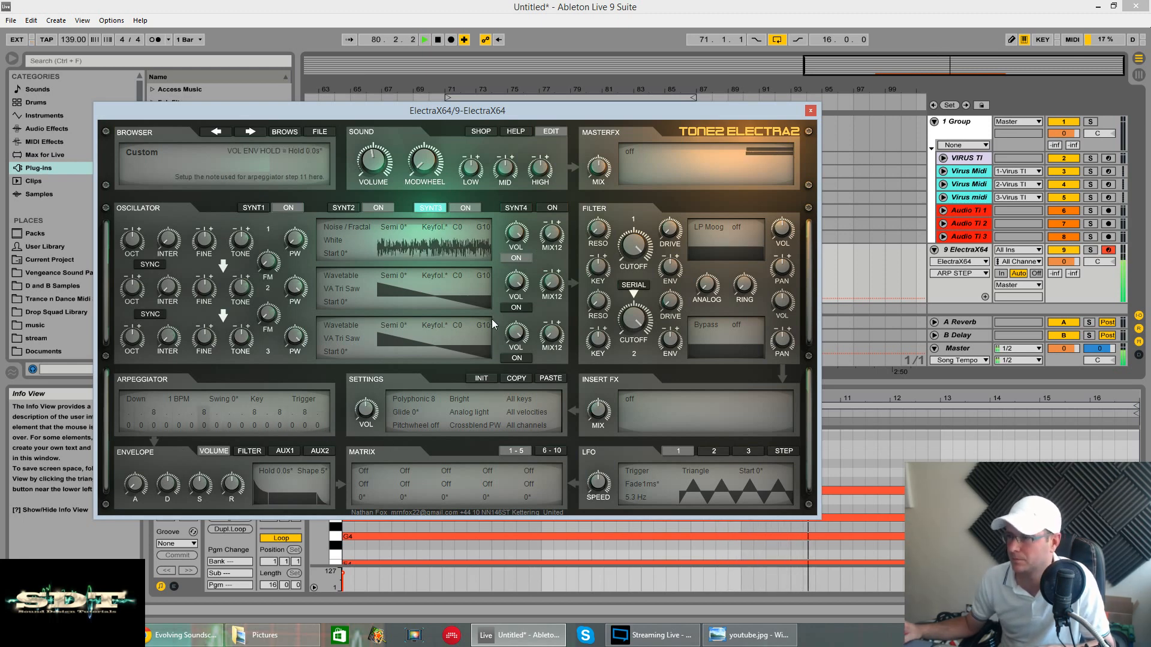
- Lower the sustain and decay of synth 3's volume envelope and reduce the cutoff of its LP Moog filter
left_click_drag(200, 485, 203, 580)
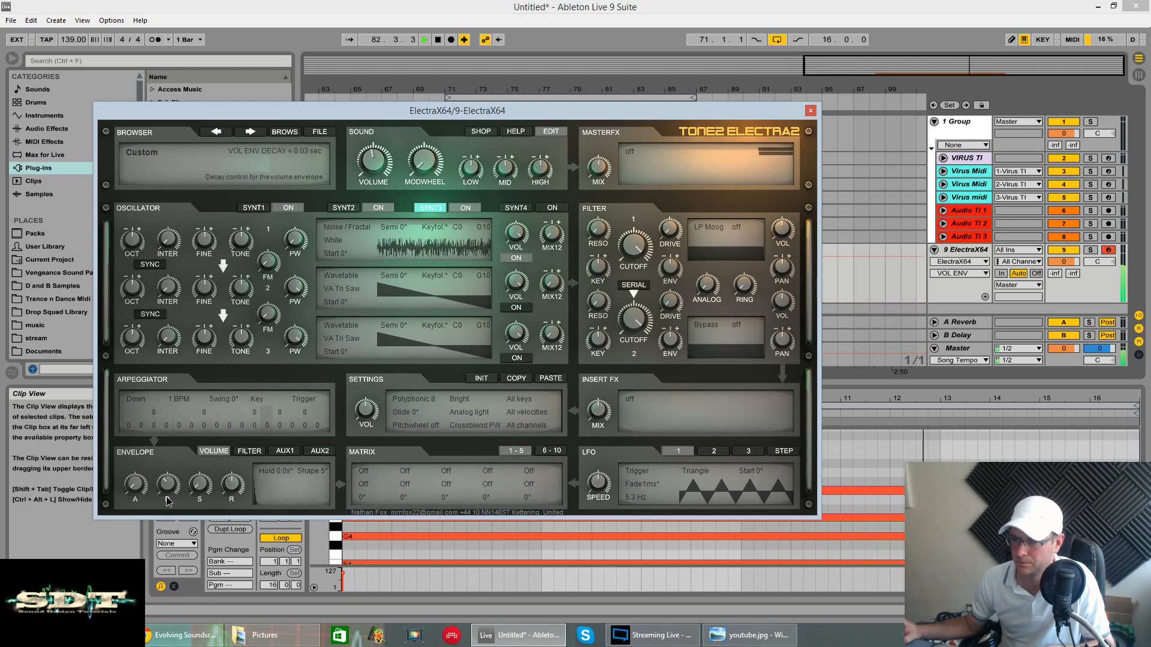
left_click_drag(166, 498, 167, 492)
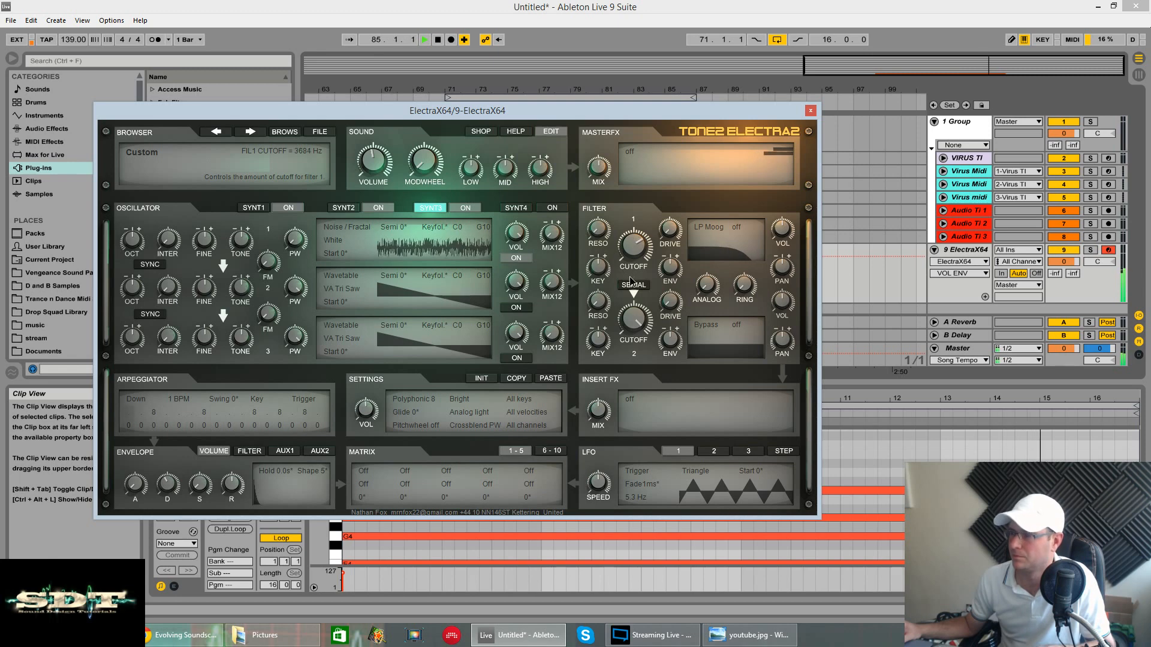
left_click_drag(631, 276, 633, 291)
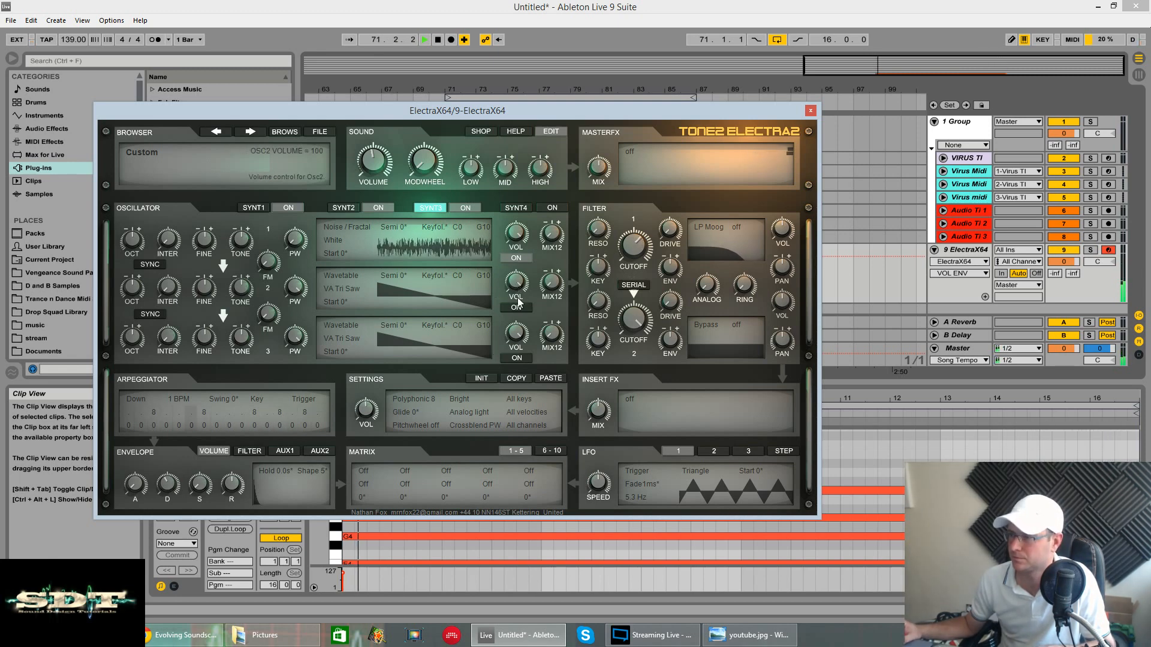
left_click(641, 246)
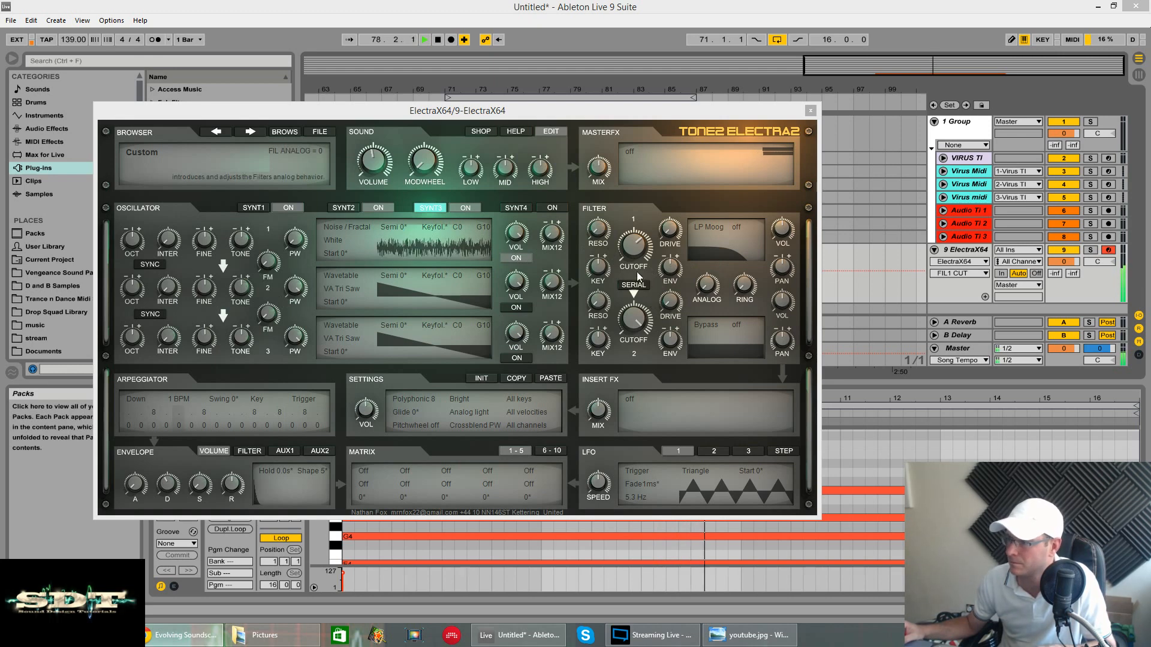
- Set synth 3's volume envelope to shape 1 with a decay of about 0.04 sec
left_click(250, 450)
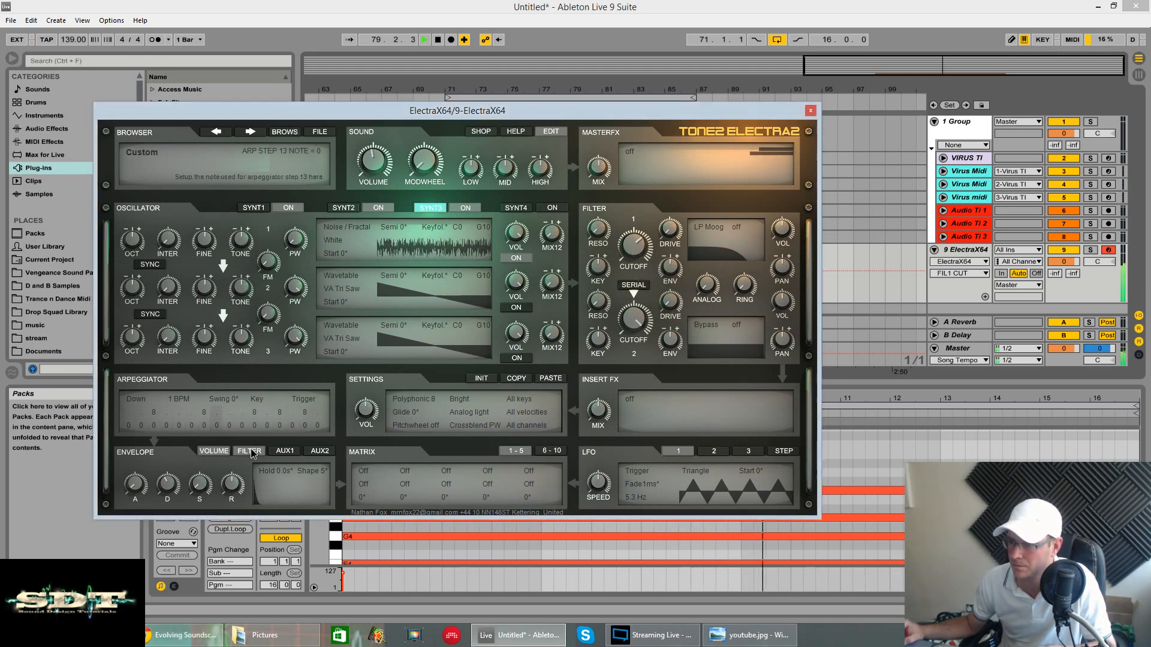
left_click(216, 451)
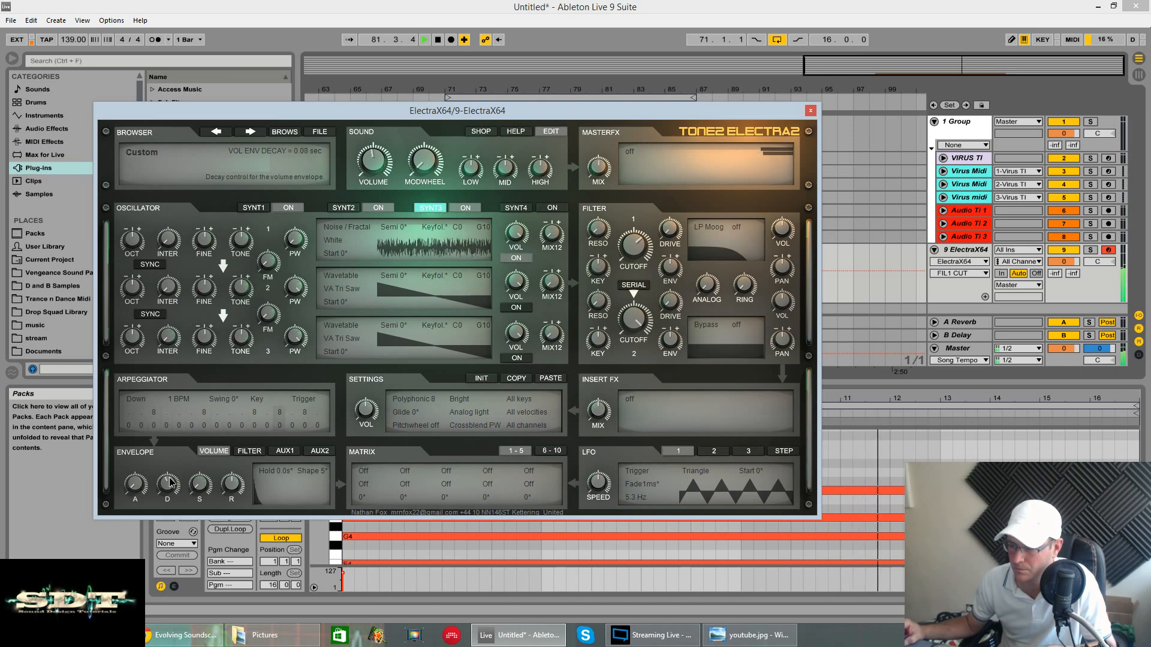
left_click_drag(328, 469, 323, 508)
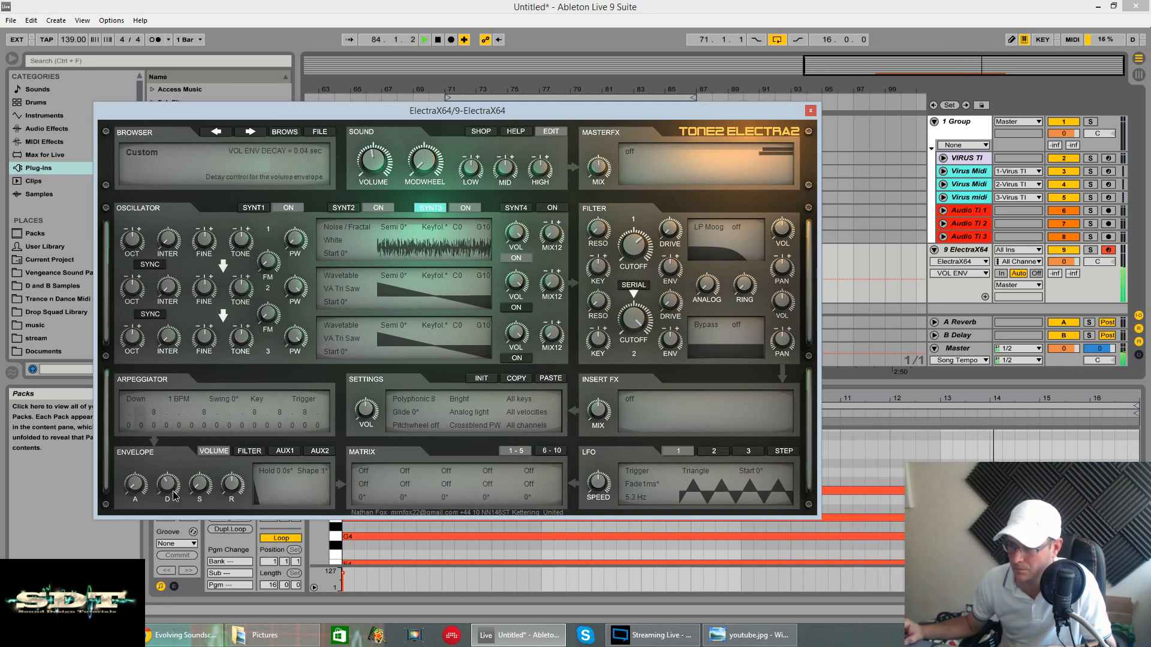
- Change synth 3's oscillator 2 waveform to RES Laser and switch the oscillator on
left_click(349, 291)
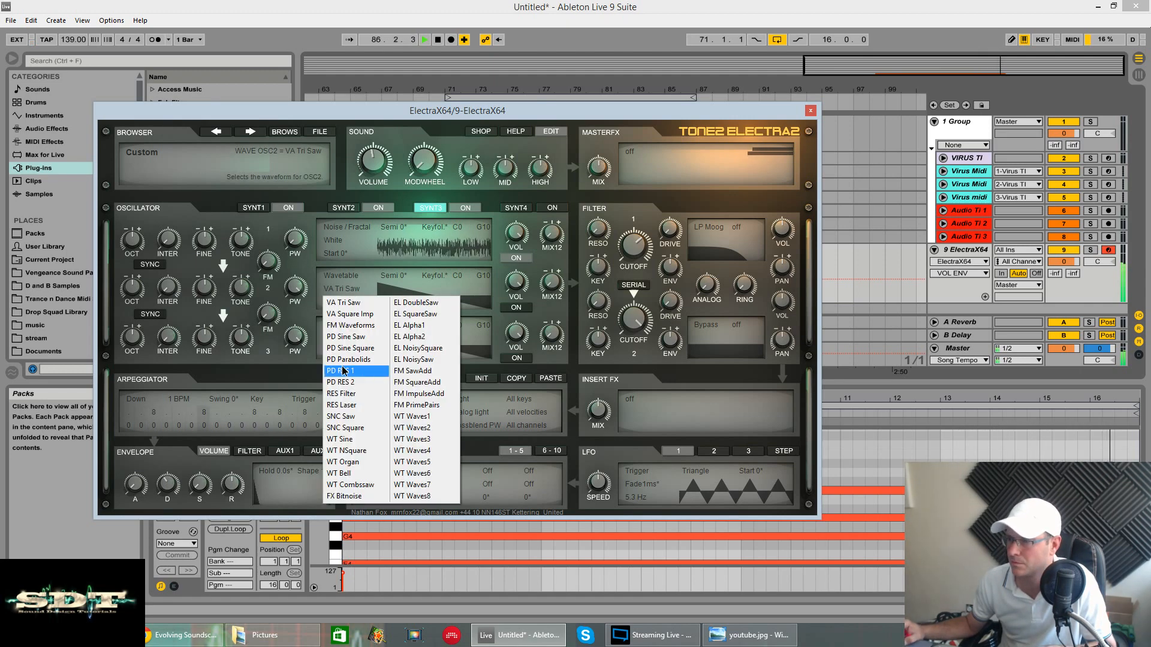
left_click(341, 405)
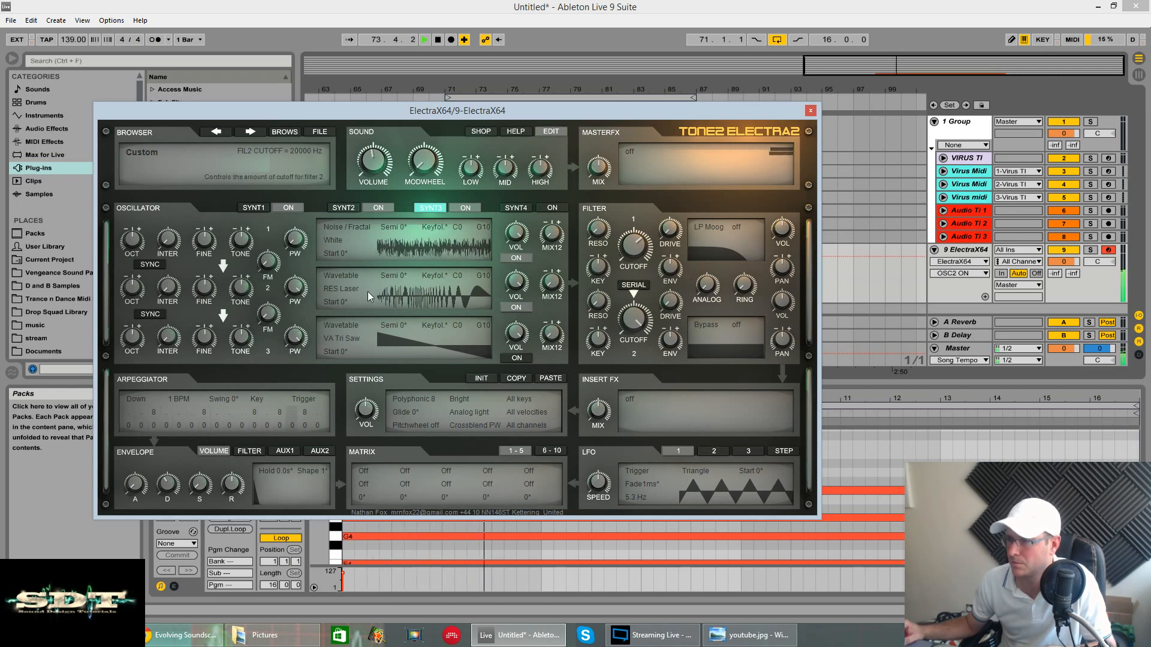
- Try HP 24dB on synth 3's filter 2, lower the cutoff, set its envelope amount to 61 and switch the filter to LP 12dB
left_click(707, 325)
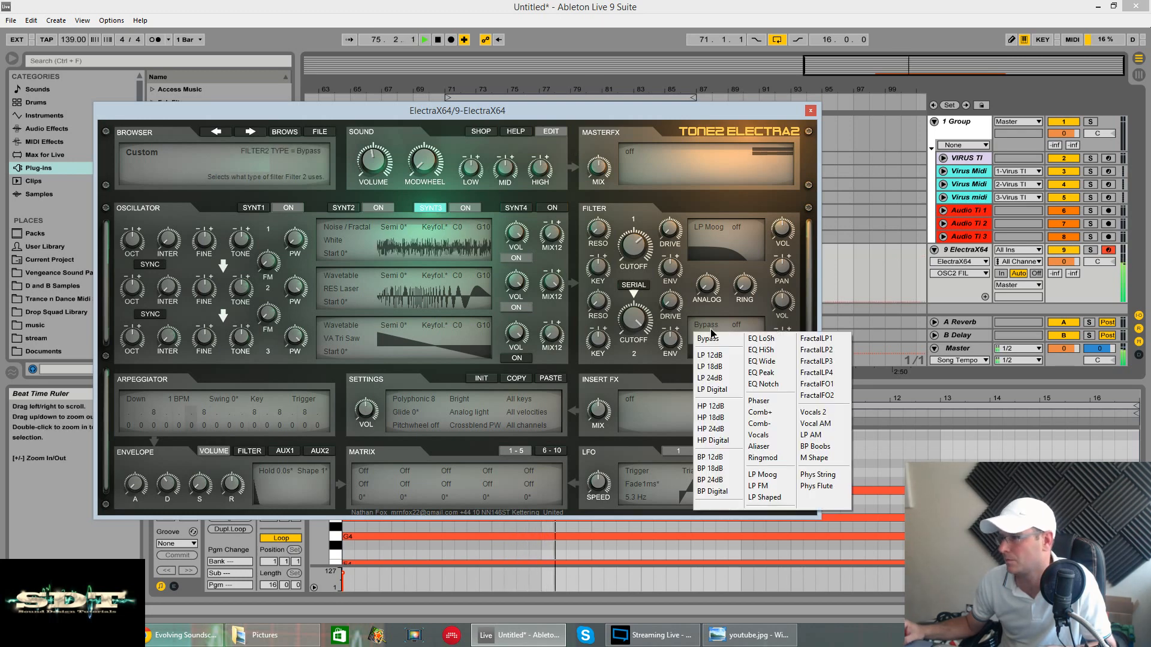
left_click(711, 429)
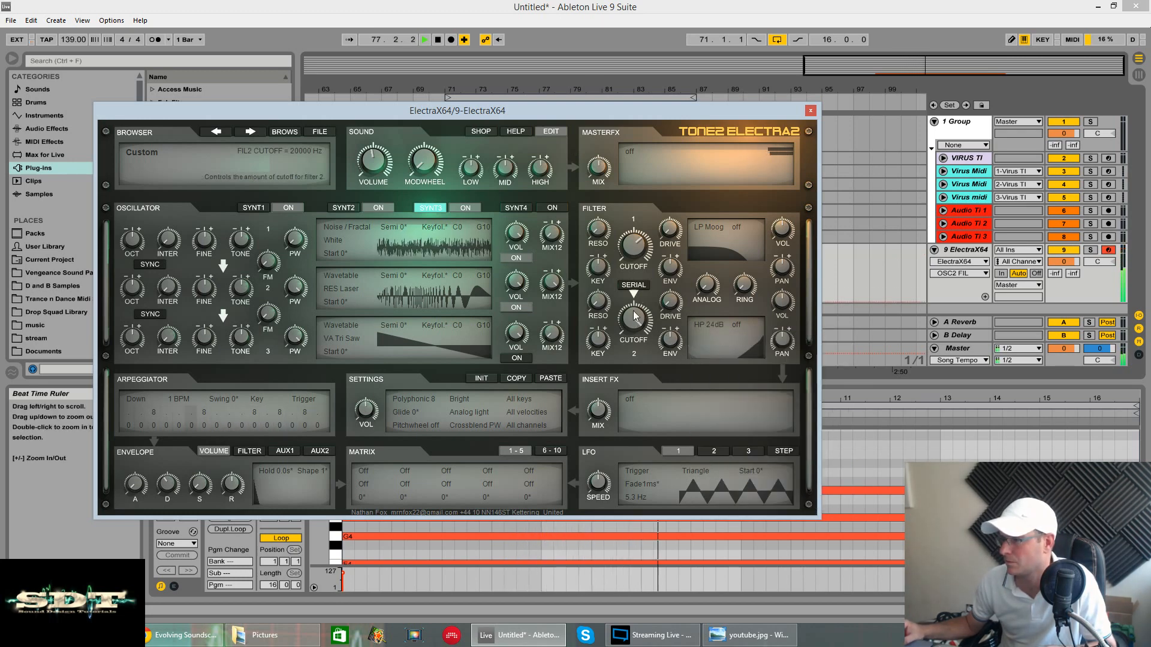
left_click(639, 323)
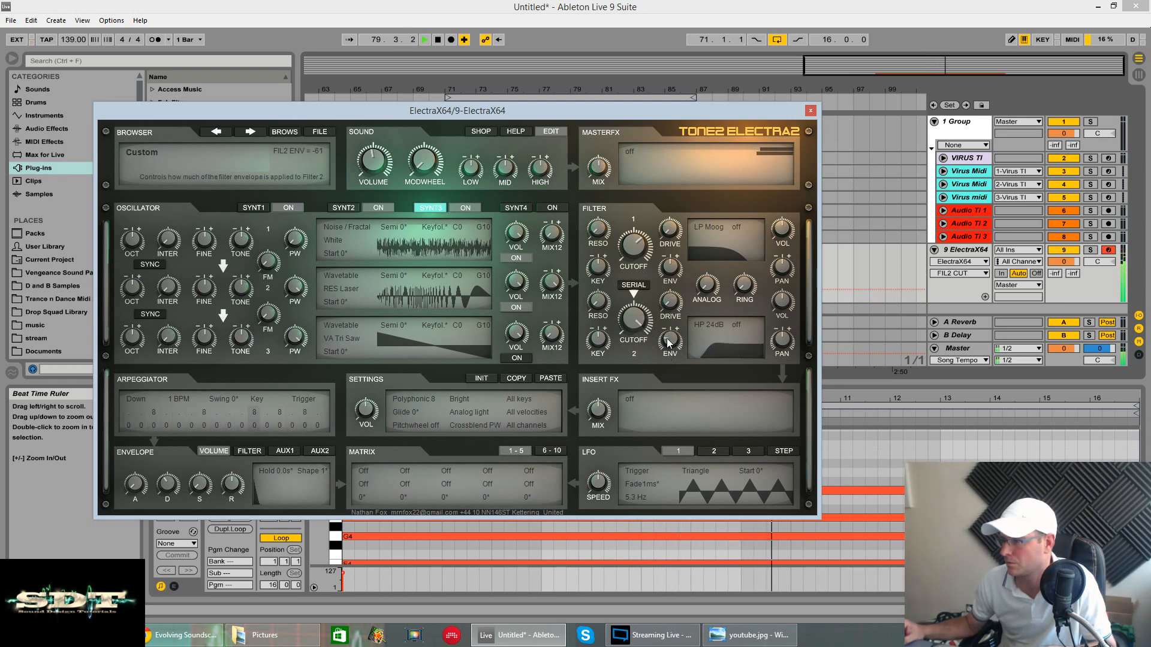
left_click_drag(671, 340, 672, 293)
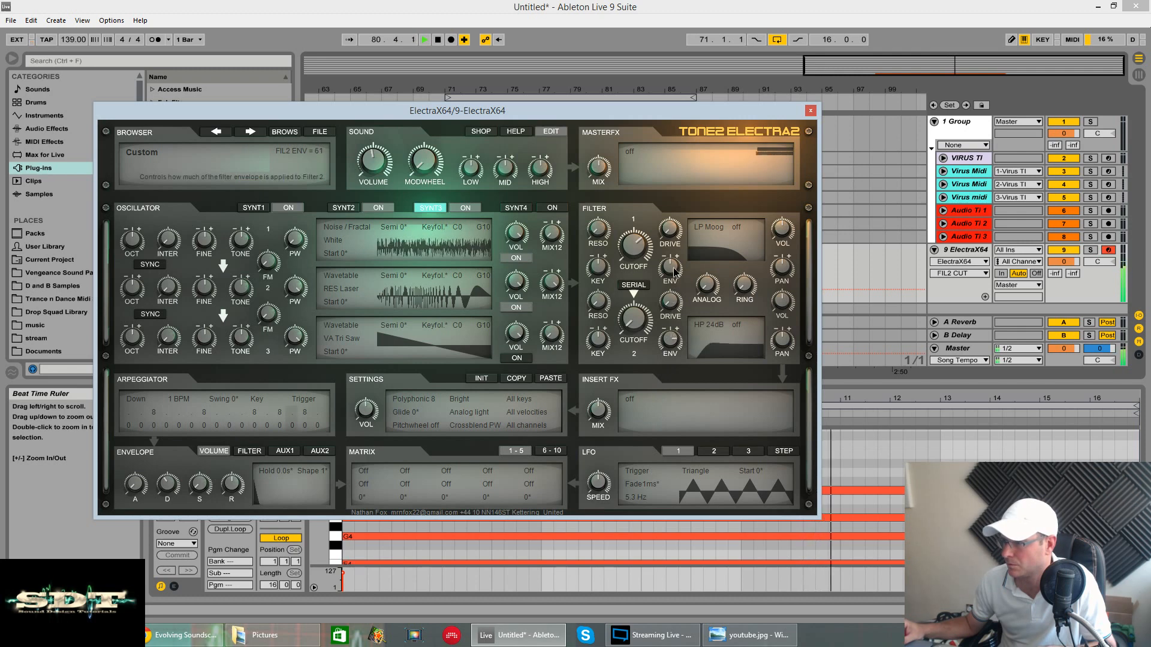
left_click(696, 326)
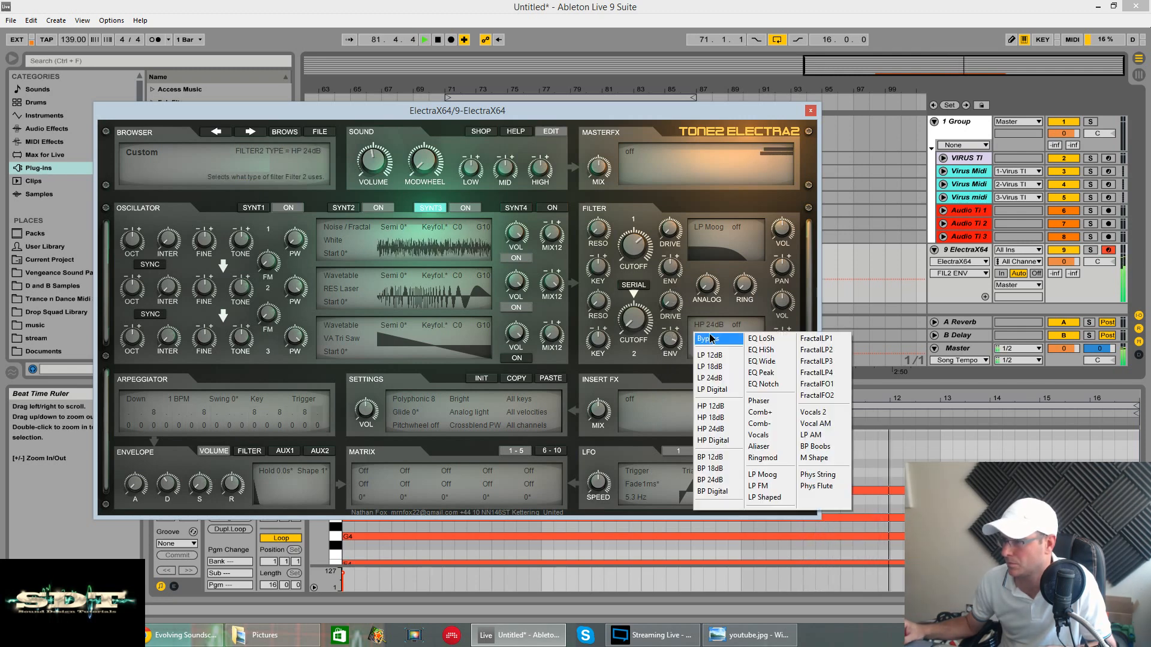
left_click(707, 359)
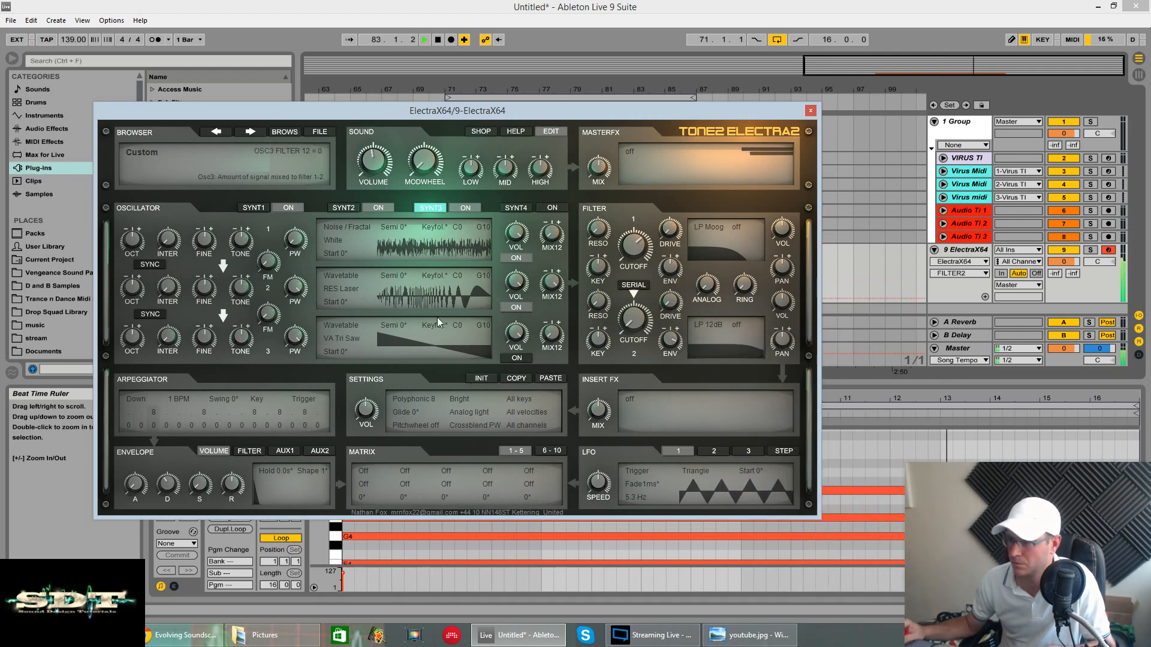
- Shorten the filter envelope's decay to about 0.02 sec and raise filter 2's envelope amount to 84
left_click(250, 450)
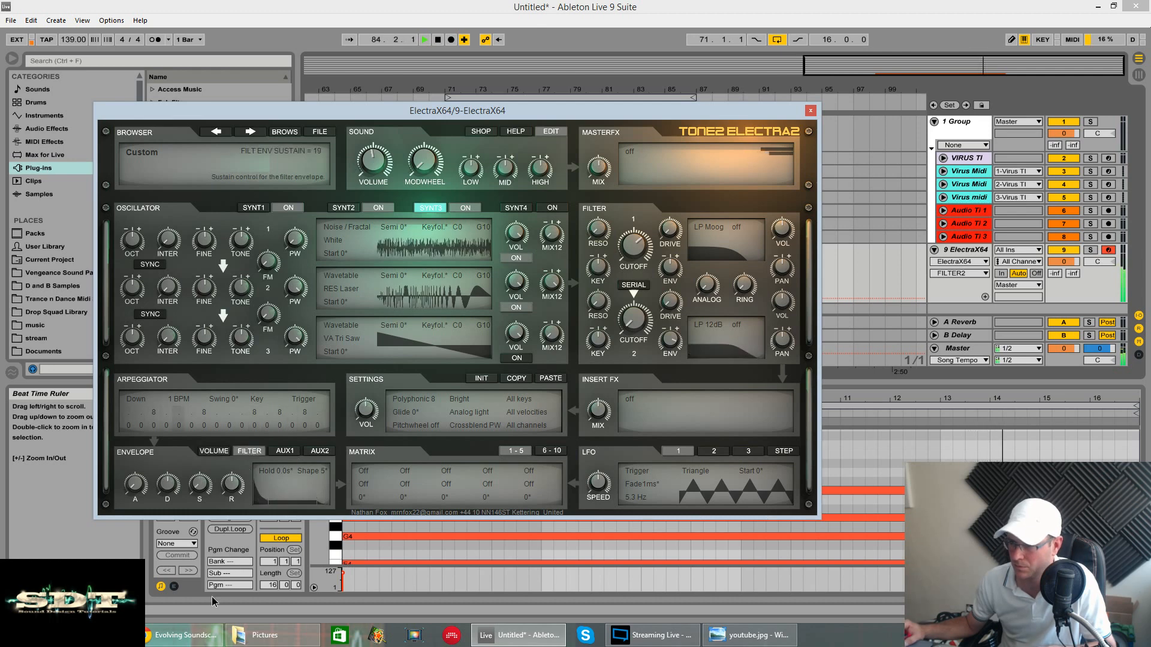
left_click_drag(168, 491, 168, 513)
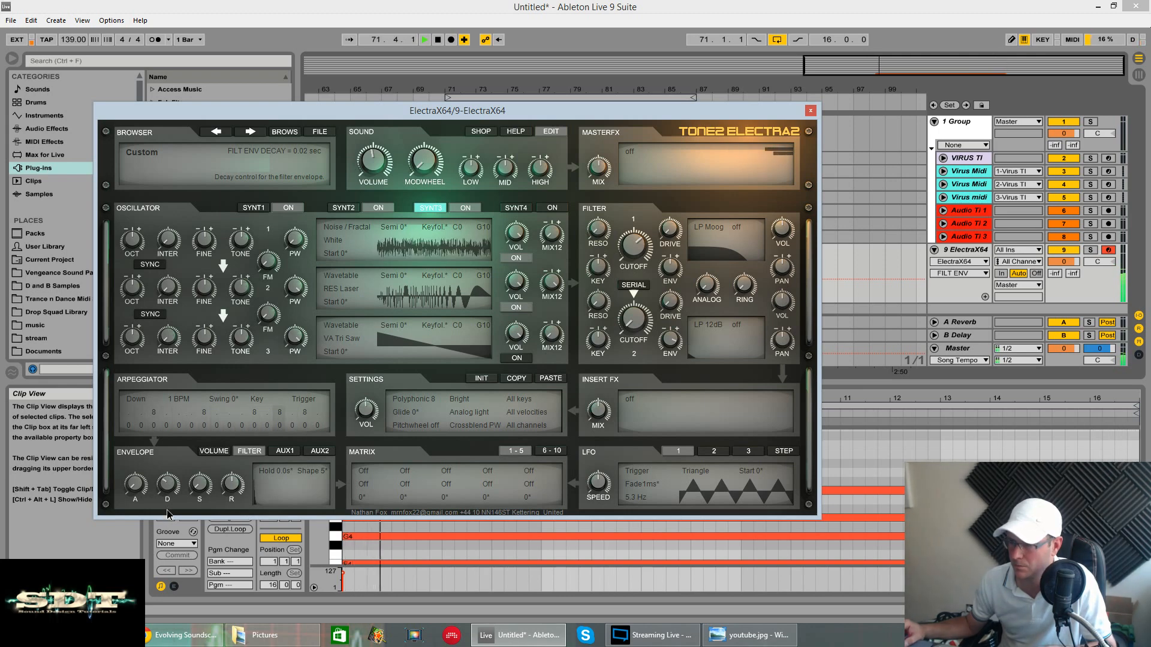
left_click_drag(167, 511, 168, 508)
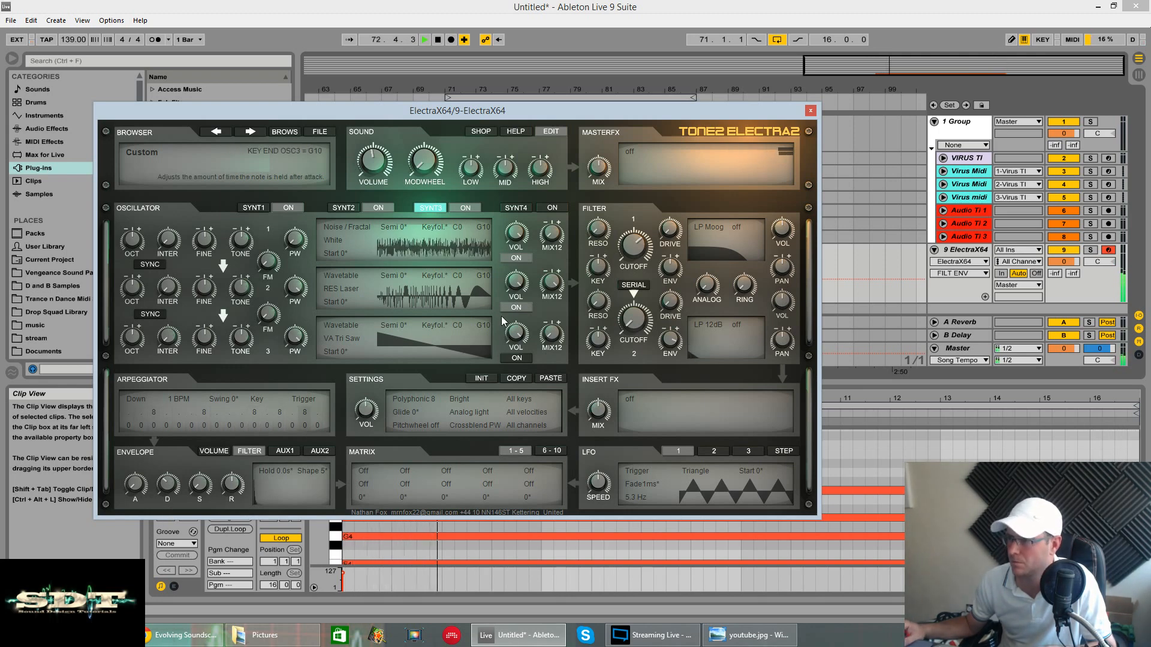
left_click_drag(514, 360, 516, 380)
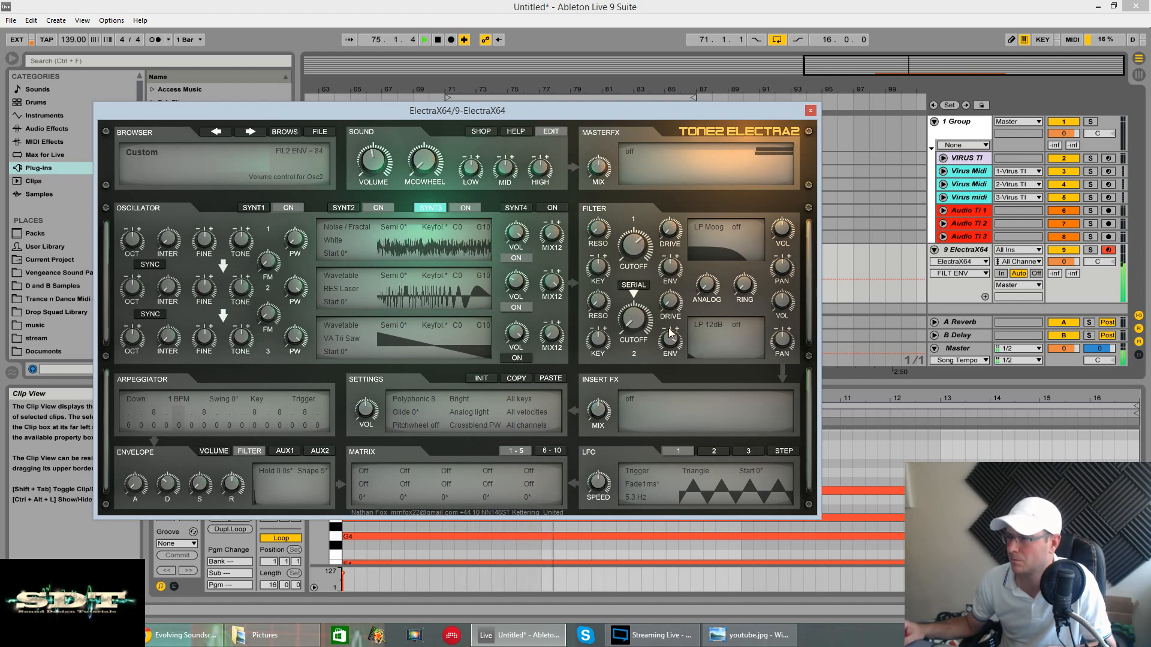
- Add a Multitap insert effect to synth 3 with the mix at about 49
left_click(629, 398)
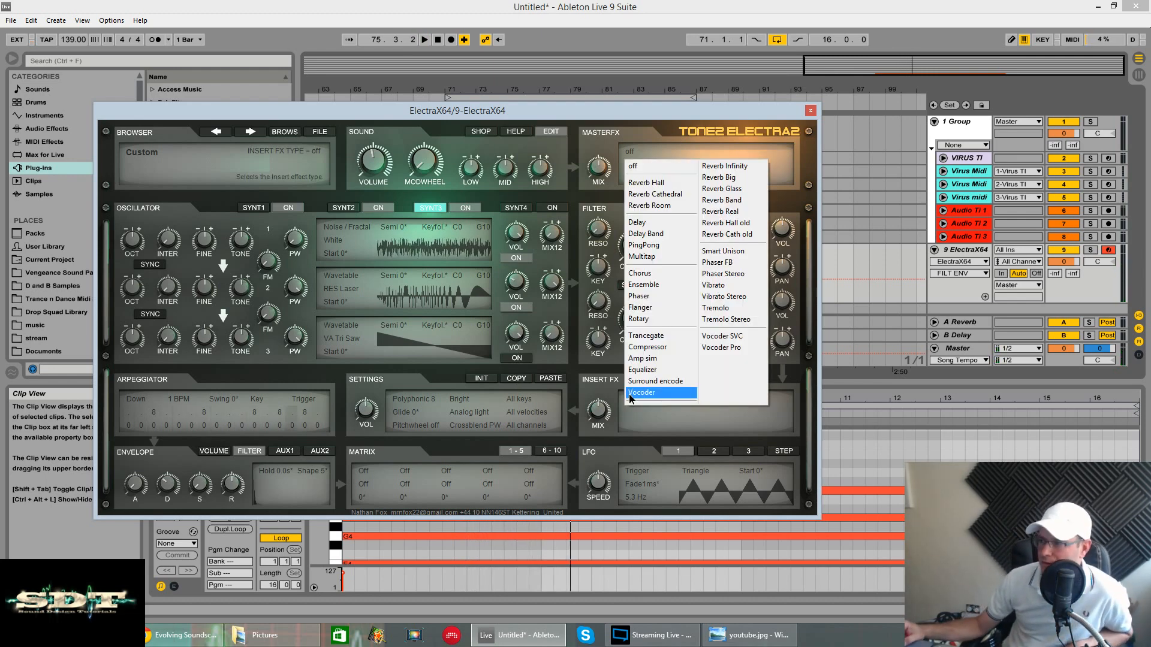
left_click(642, 257)
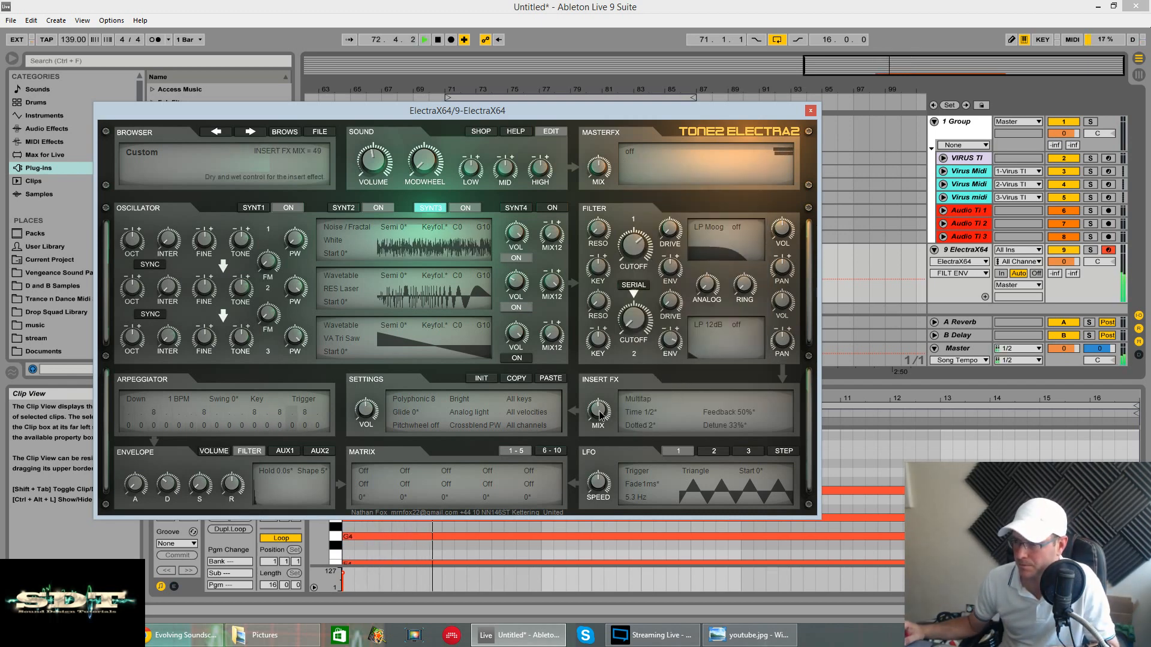
- Adjust the attack of synth 3's volume envelope and restart the loop from its beginning
left_click(214, 451)
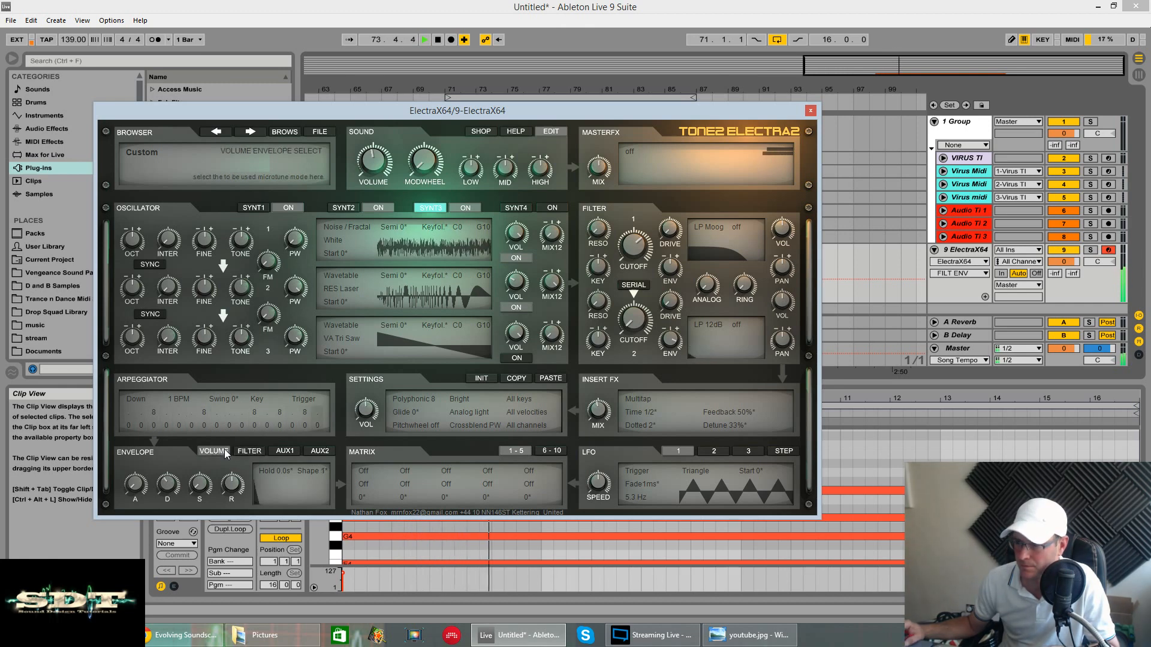
left_click_drag(133, 479, 134, 471)
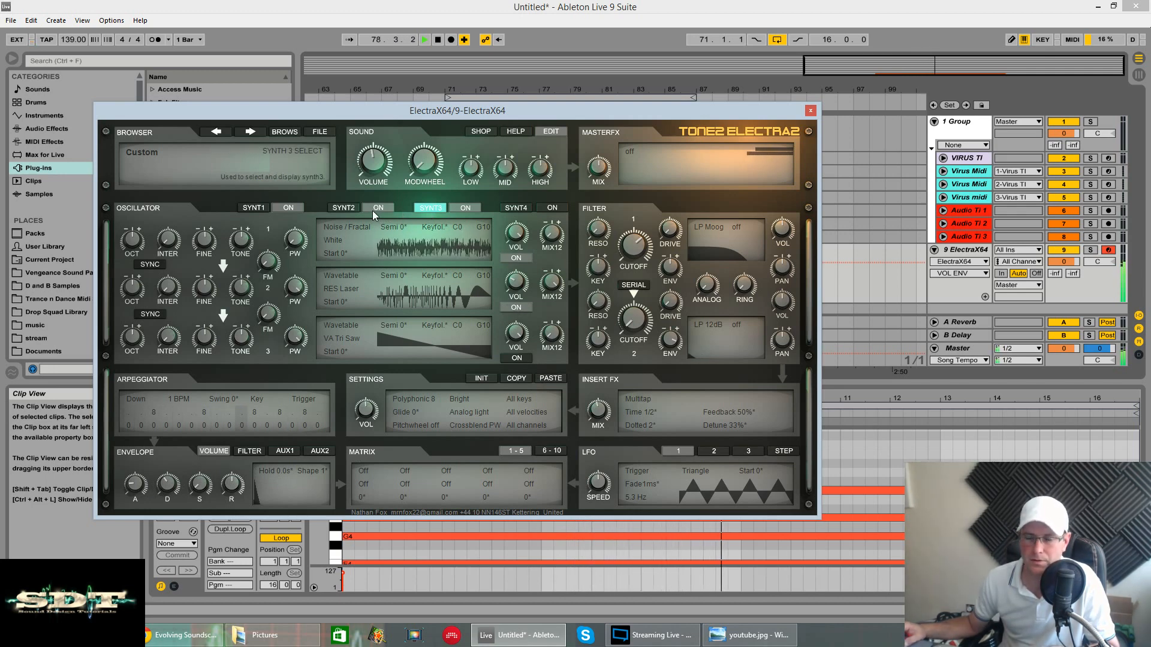
key("space")
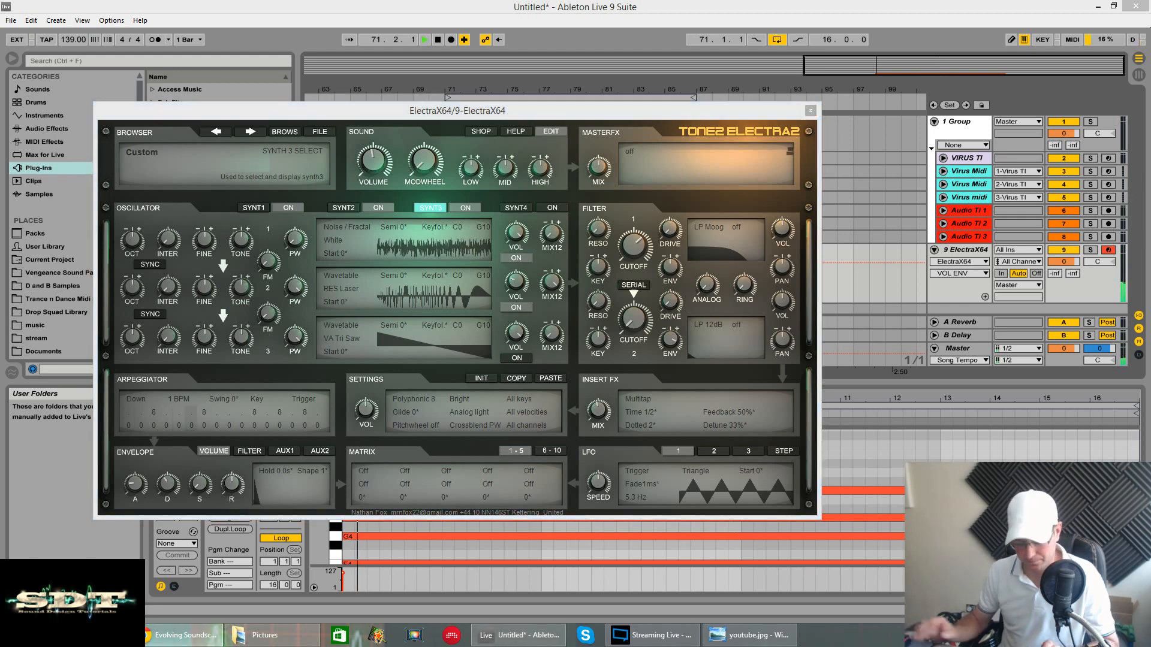
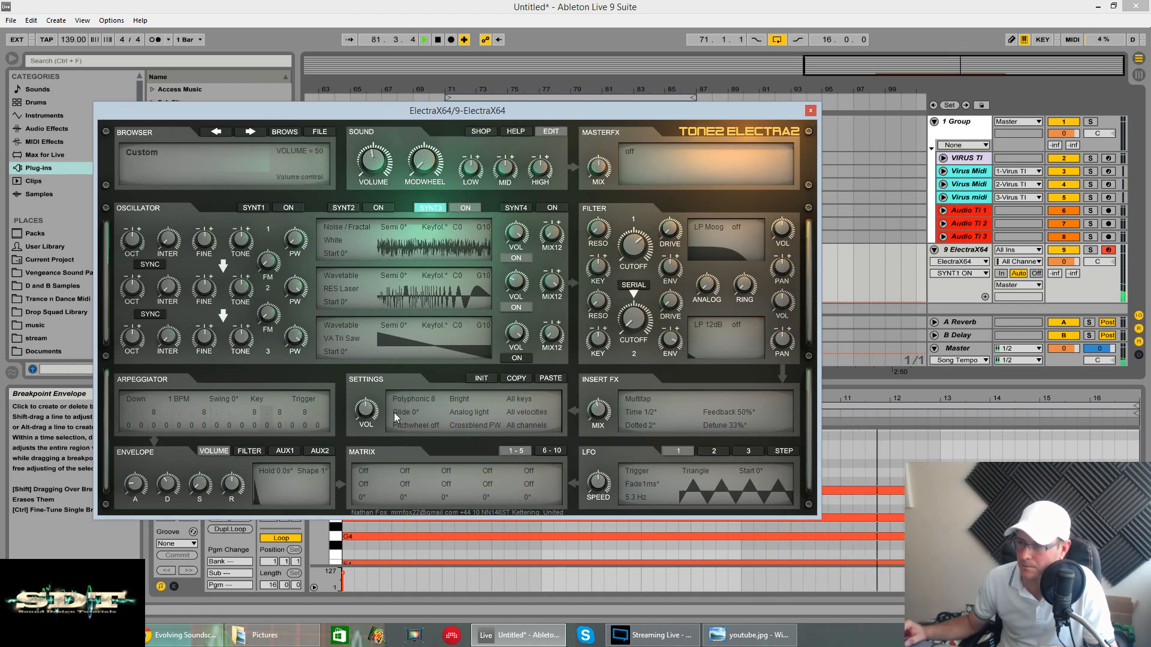
- Set synth 3's microtuning to Fat tune2 and keep its sound mode on Bright
left_click(454, 415)
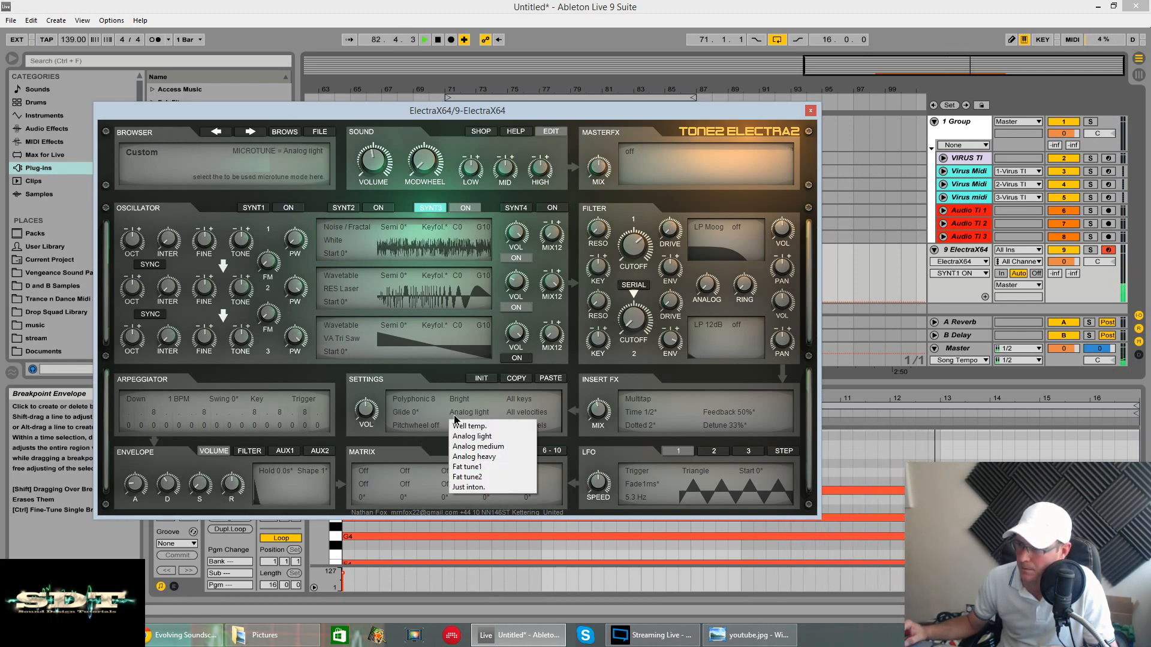
left_click(475, 470)
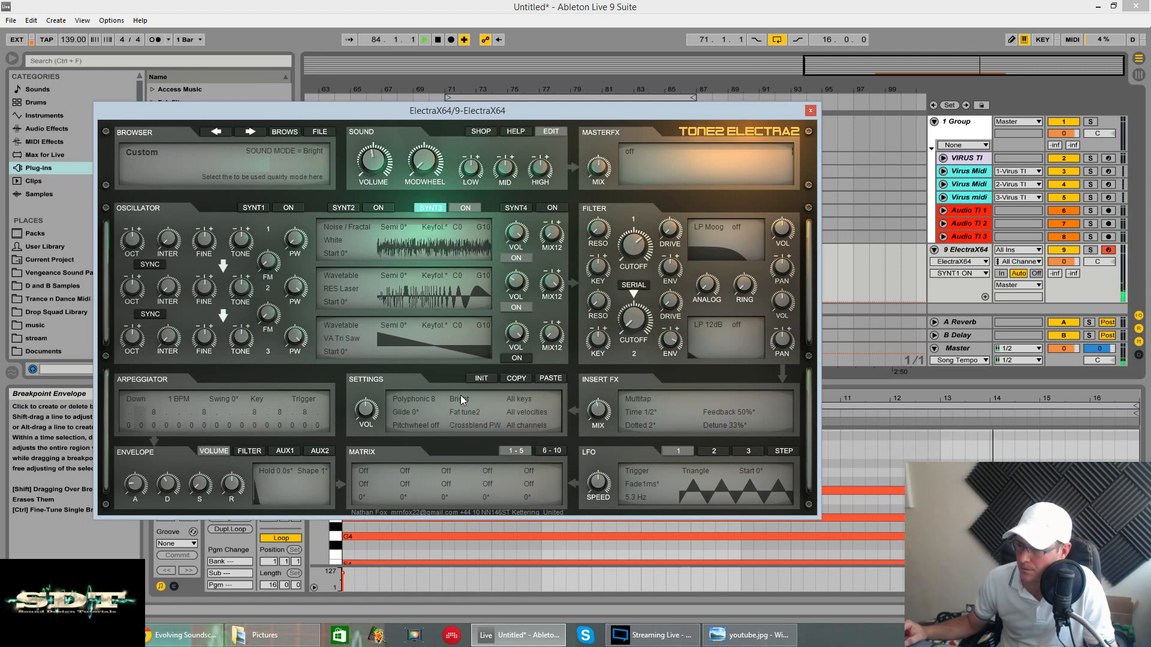
left_click(460, 397)
left_click(474, 429)
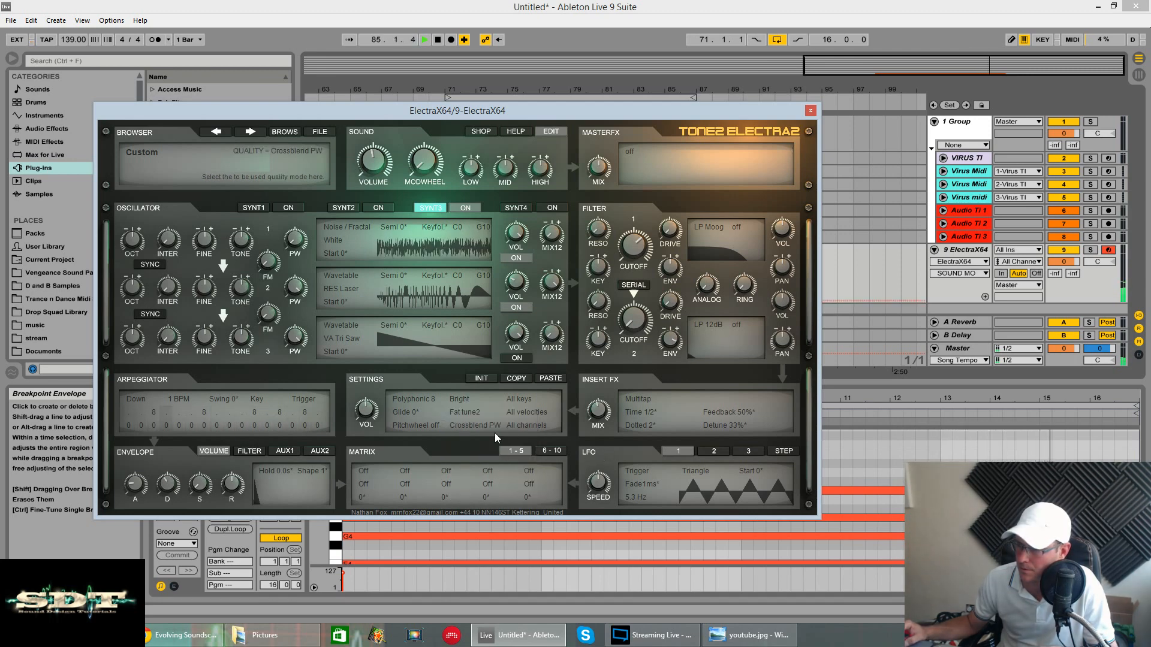
left_click(464, 412)
left_click(477, 442)
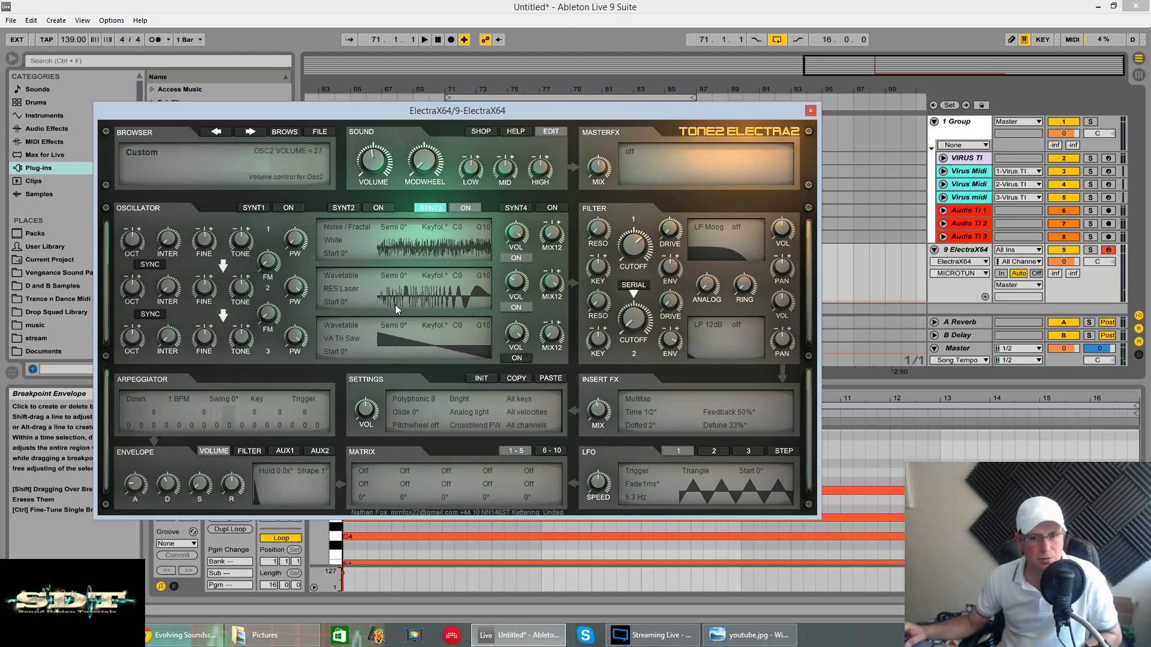
- Play the loop with synths 1 and 2 switched back on alongside synth 3, adjusting the master volume
key("space")
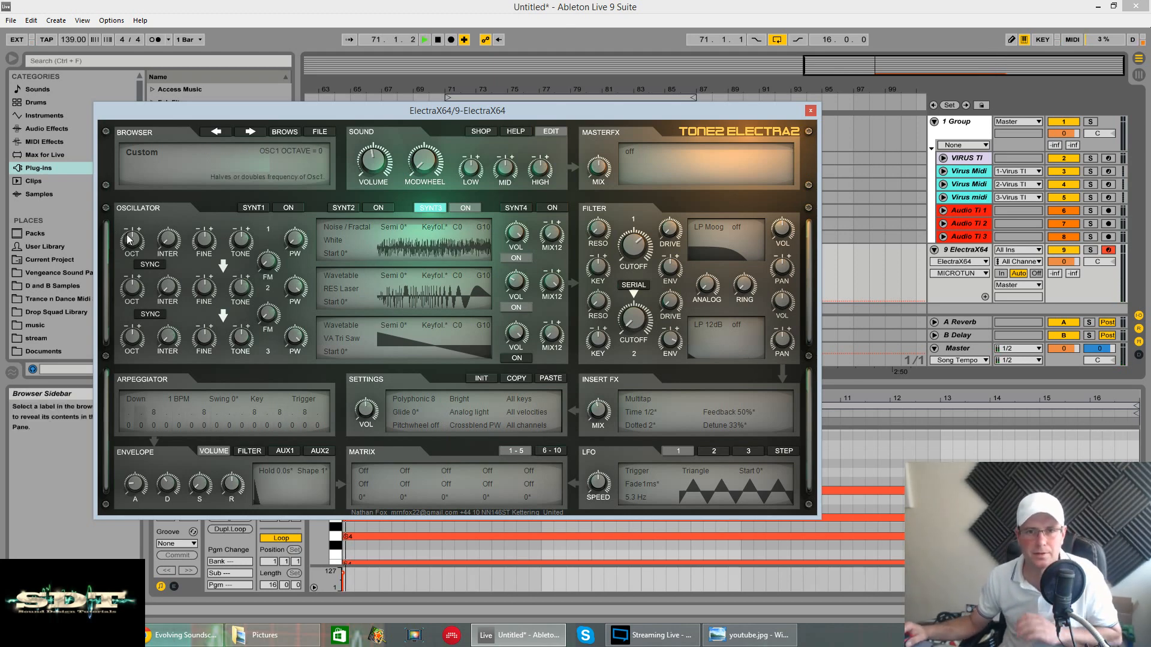
left_click(379, 209)
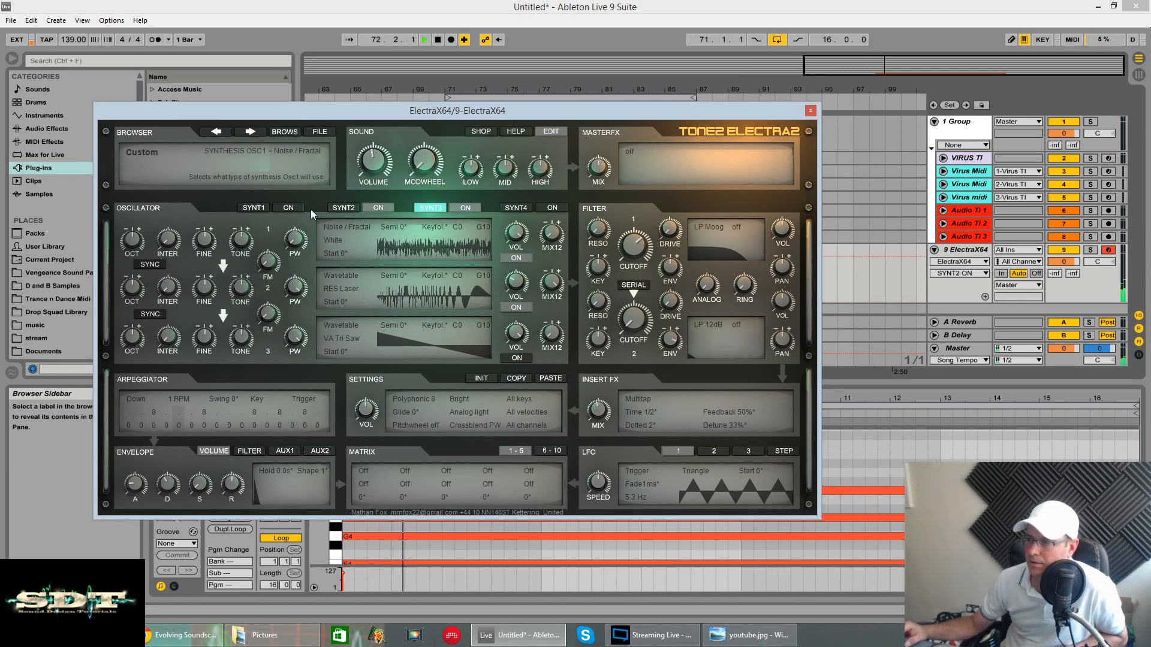
left_click(287, 210)
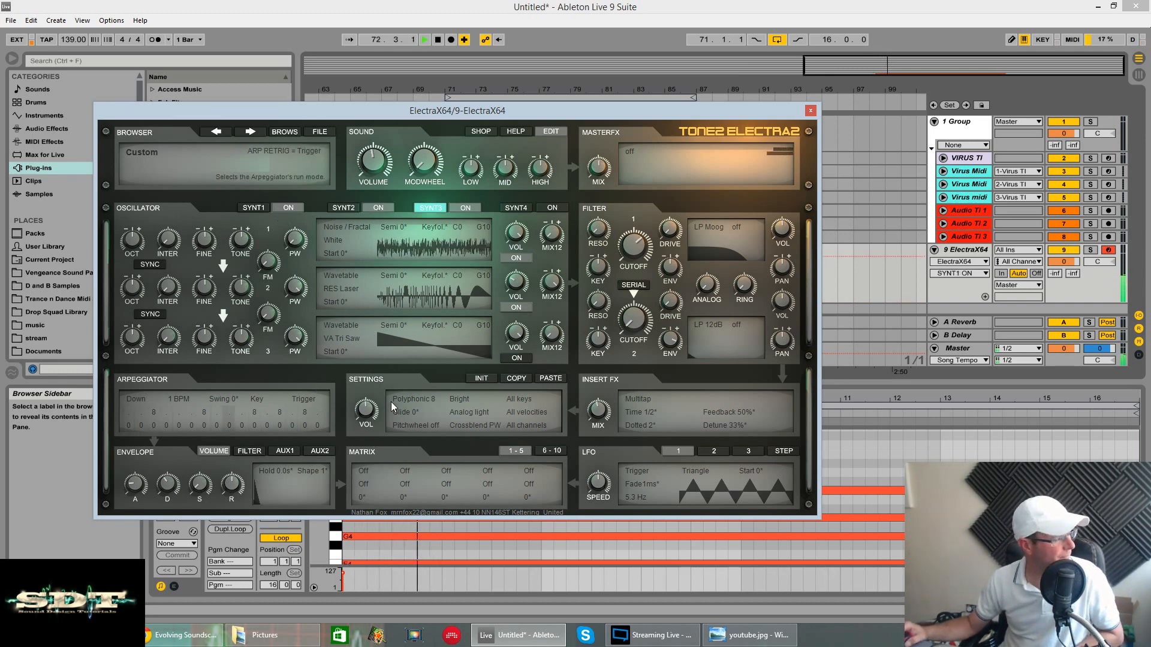
left_click(376, 161)
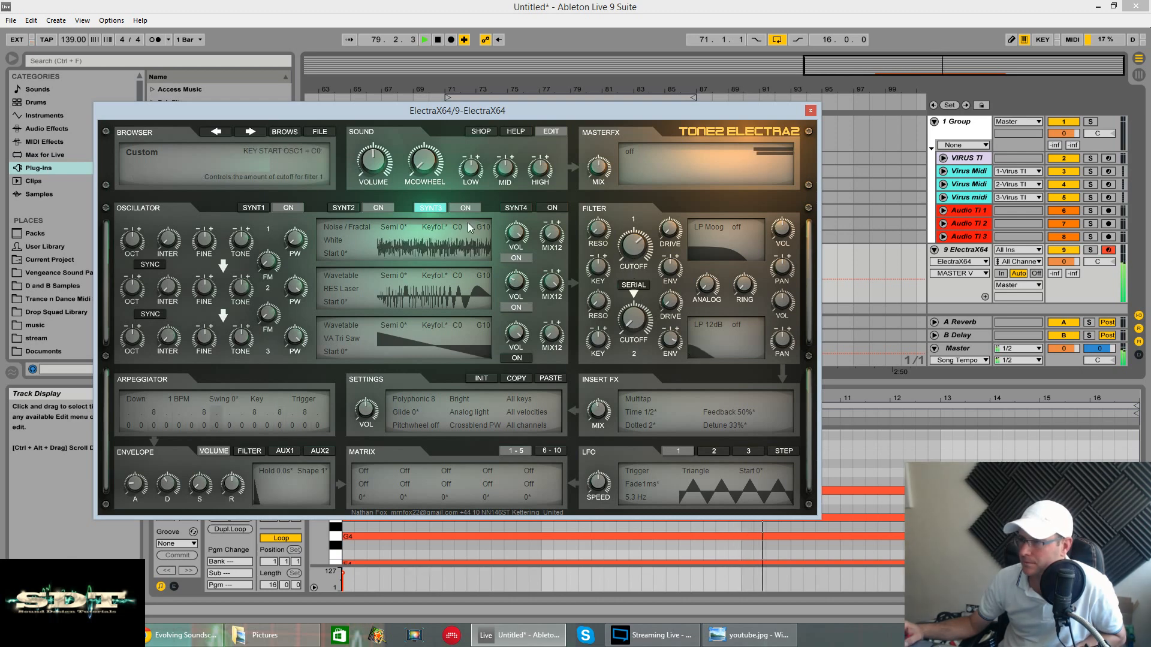
- Switch on synth 4, show its settings and lower oscillator 1's volume to about 25 during playback
left_click(550, 209)
left_click(516, 208)
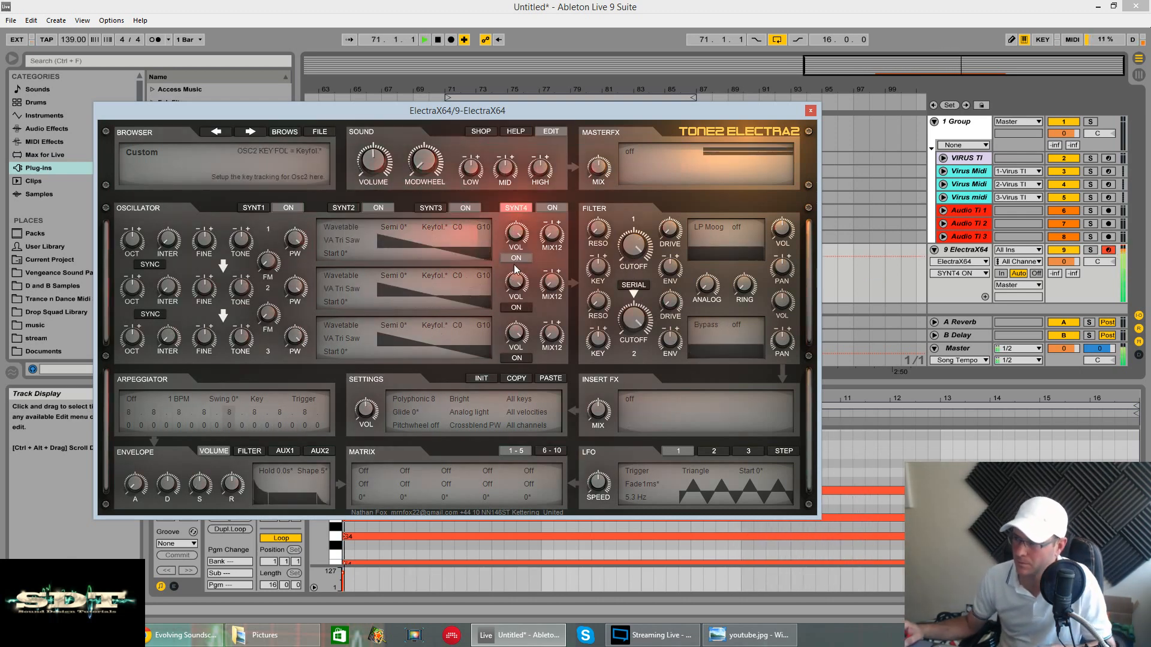
left_click_drag(516, 234, 523, 290)
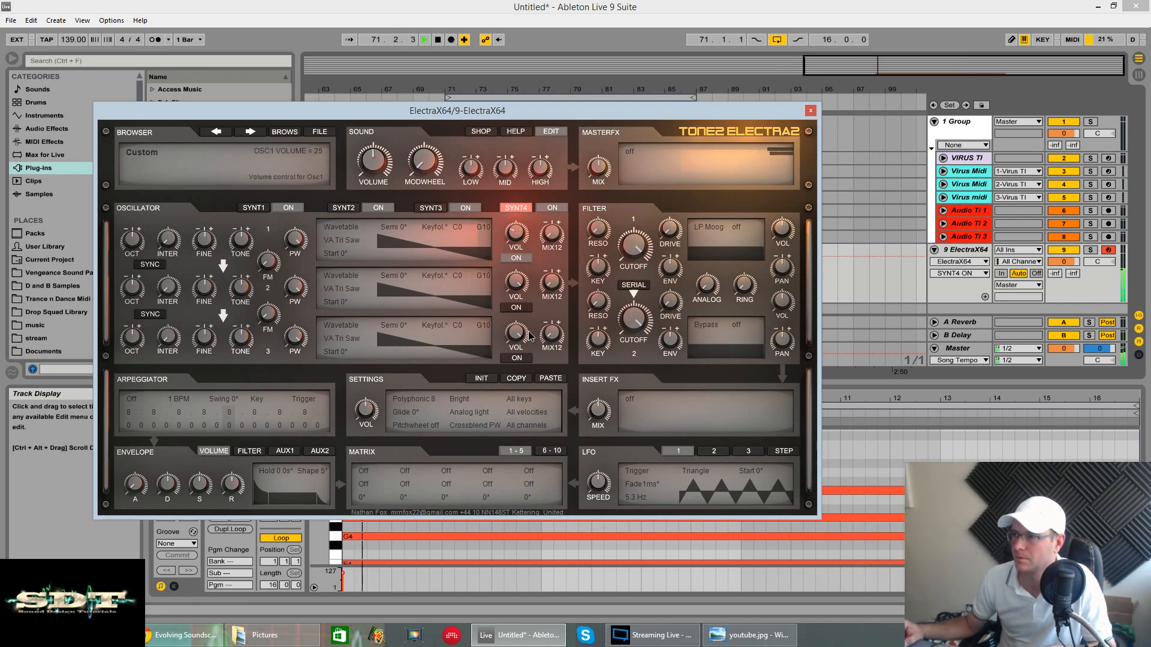
key("space")
- Set synth 4's oscillator 1 to Ultrasaw synthesis with the Supersaw clean waveform
left_click(336, 228)
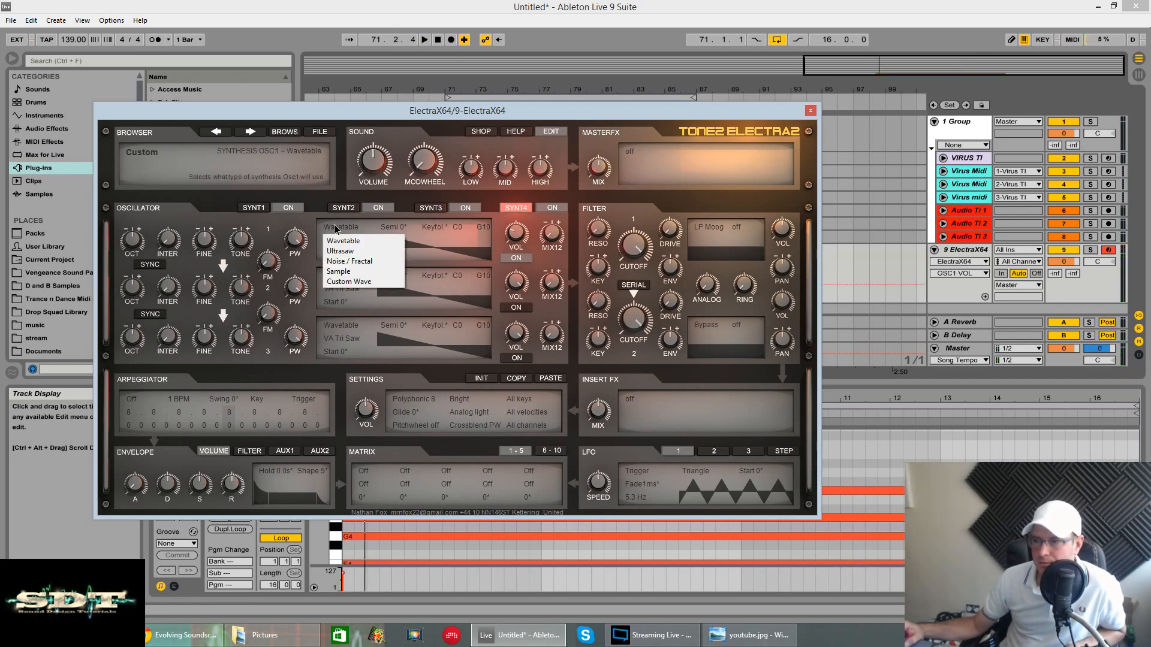
left_click(357, 251)
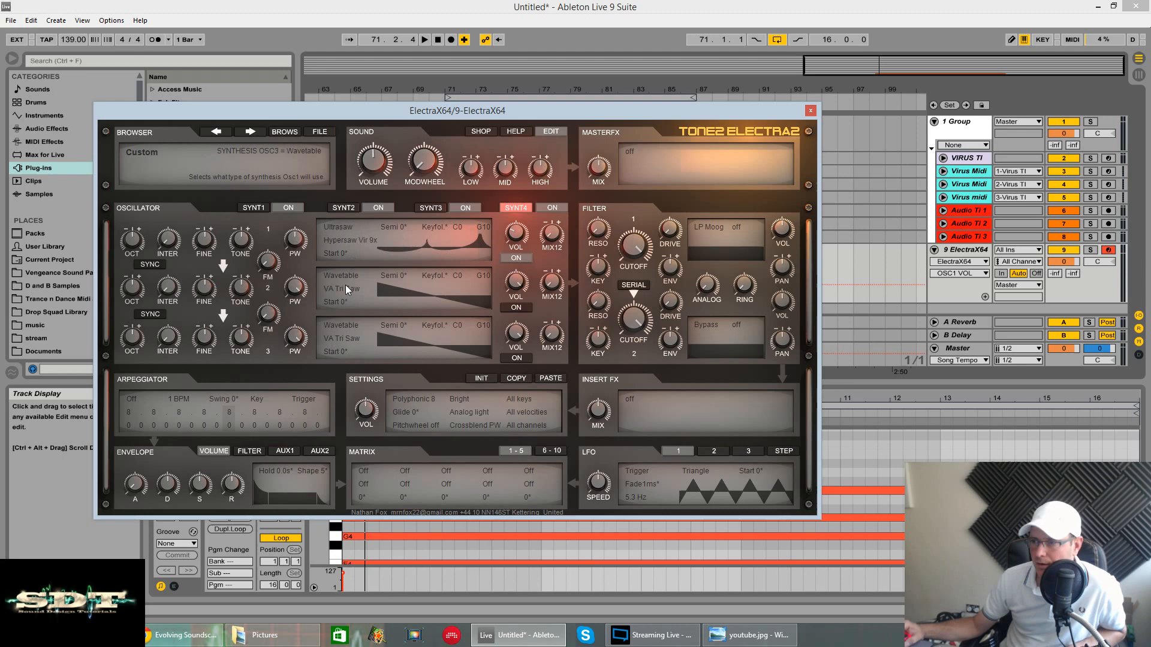
left_click(357, 244)
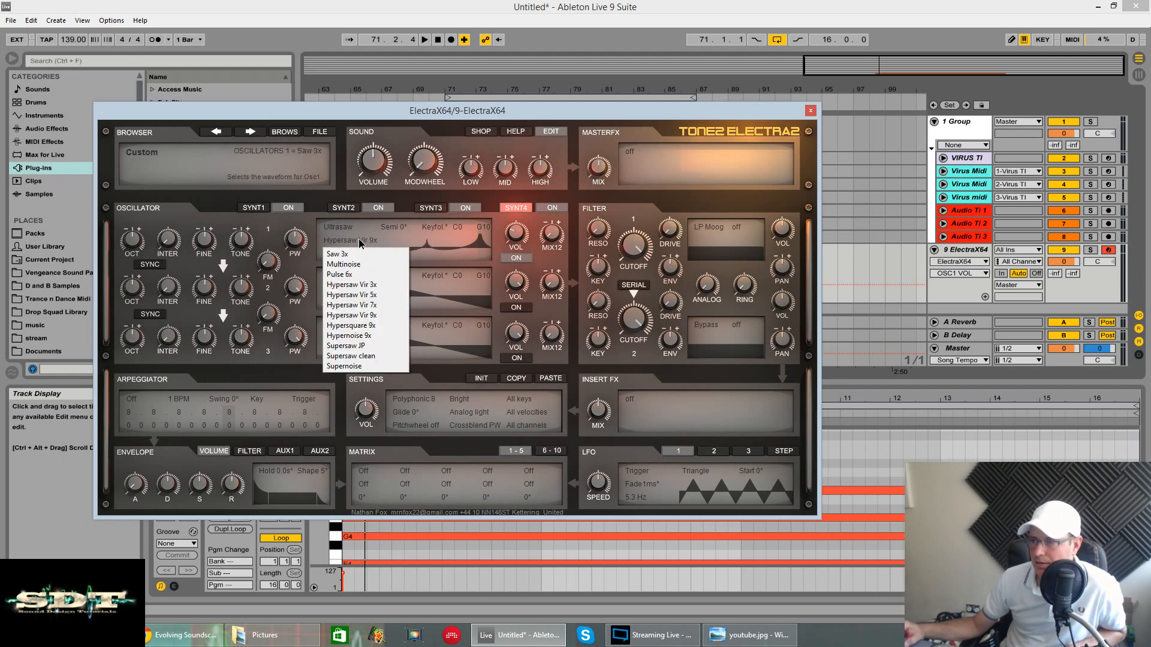
left_click(352, 356)
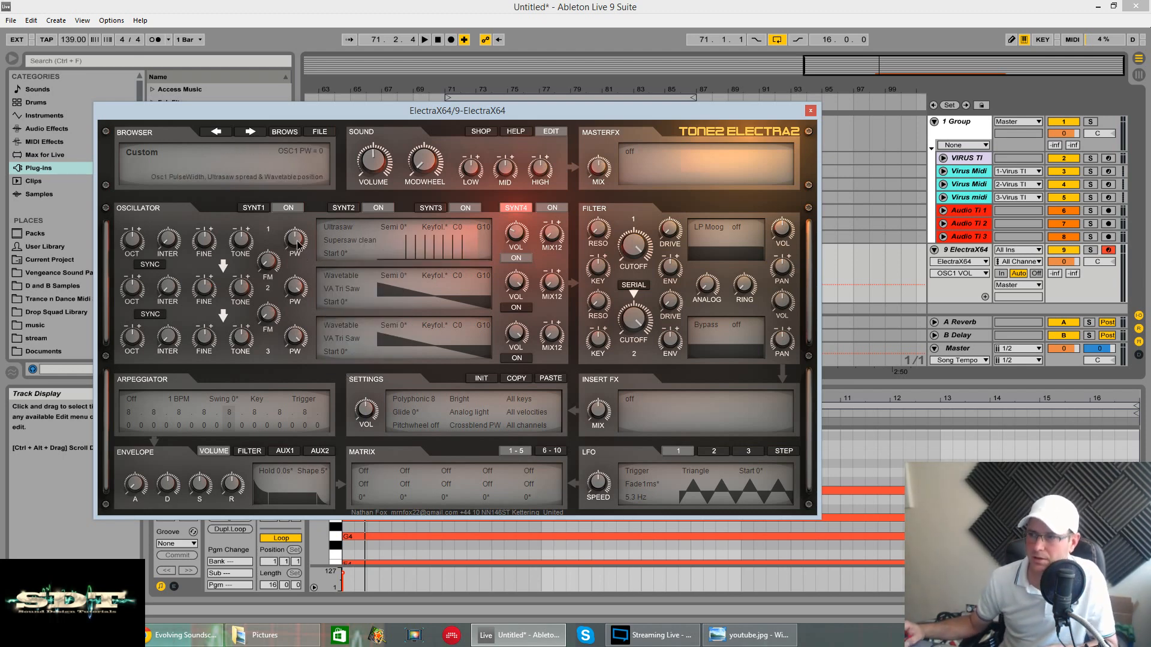
- Play the loop with synths 1, 2 and 3 switched off and adjust the supersaw spread of synth 4's oscillator 1
key("space")
left_click_drag(298, 256, 297, 231)
left_click(461, 208)
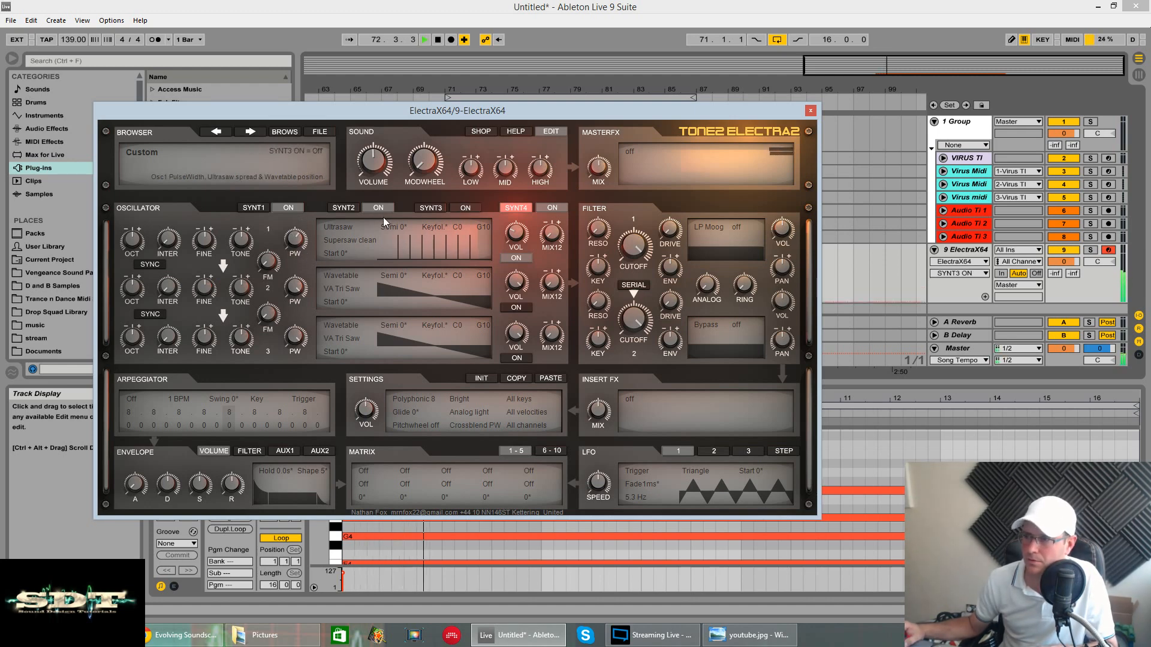
left_click(380, 209)
left_click(290, 209)
left_click_drag(290, 249, 302, 299)
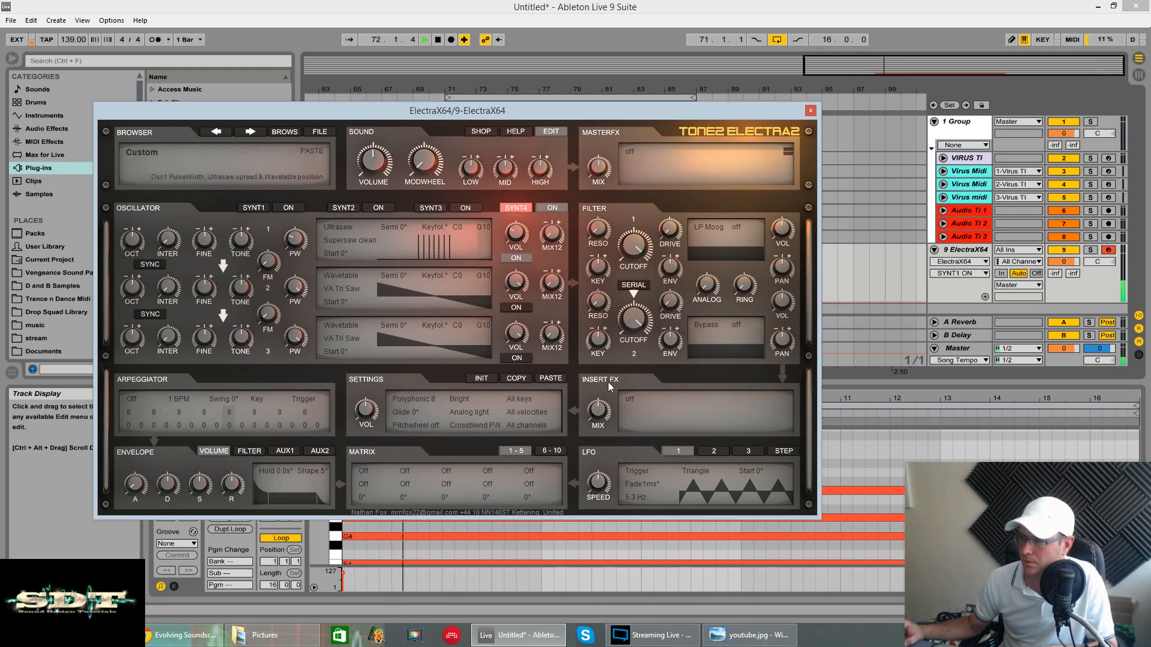
- Add a Trancegate insert effect to synth 4 and lengthen the attack of its volume envelope
left_click(632, 403)
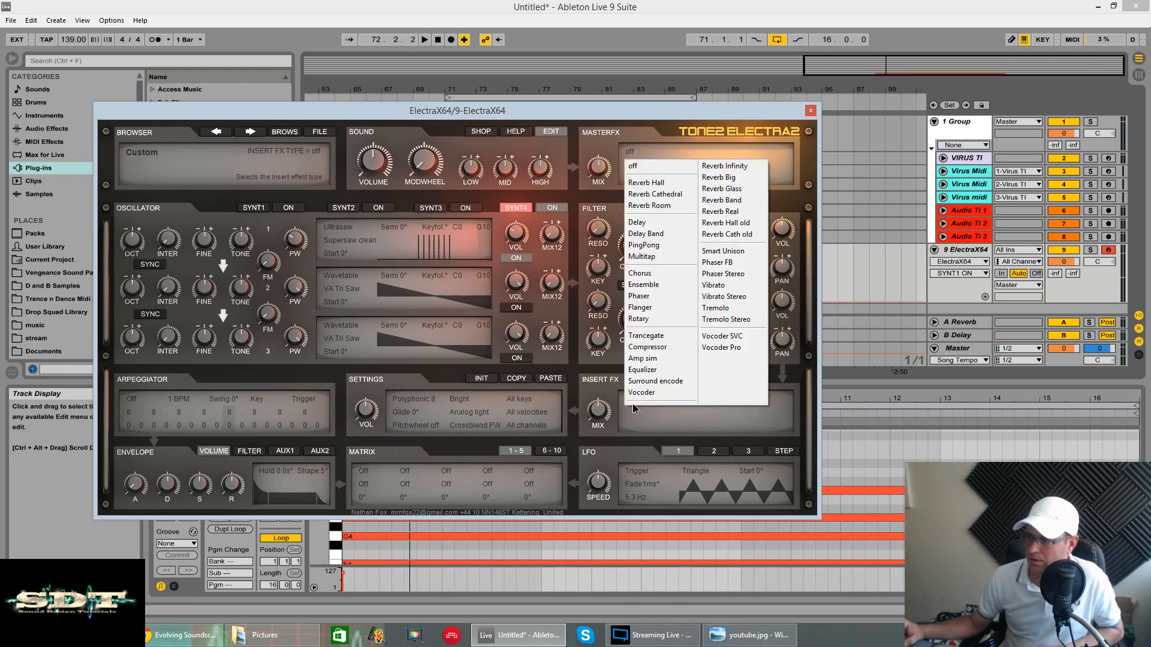
left_click(653, 337)
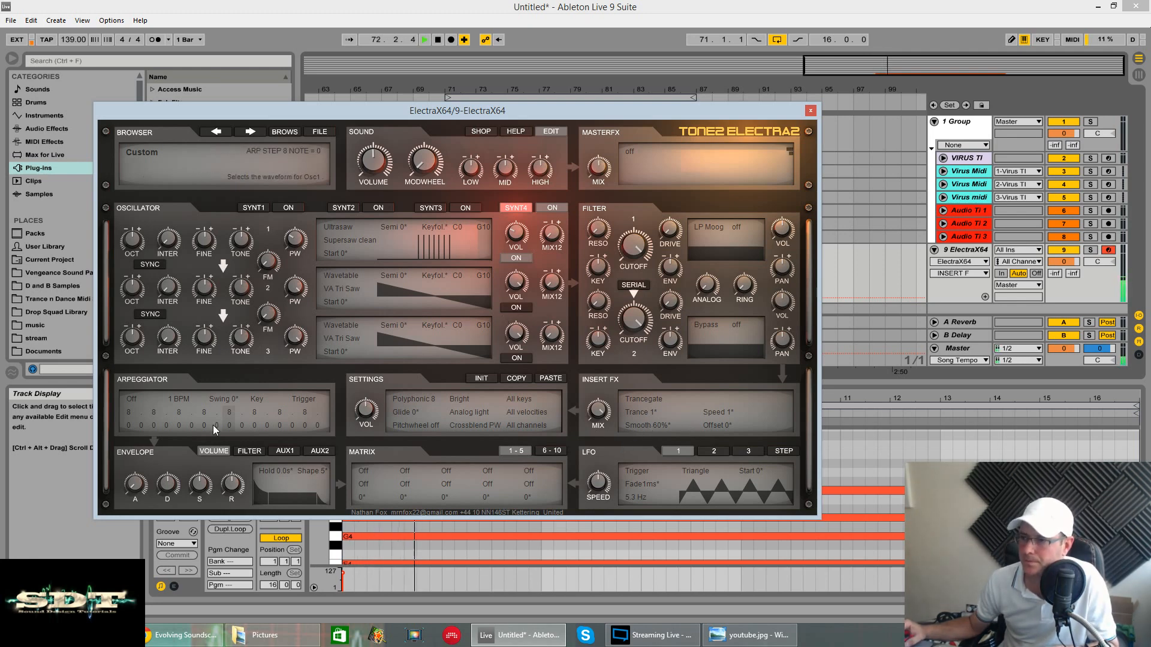
key("space")
left_click_drag(145, 438, 166, 423)
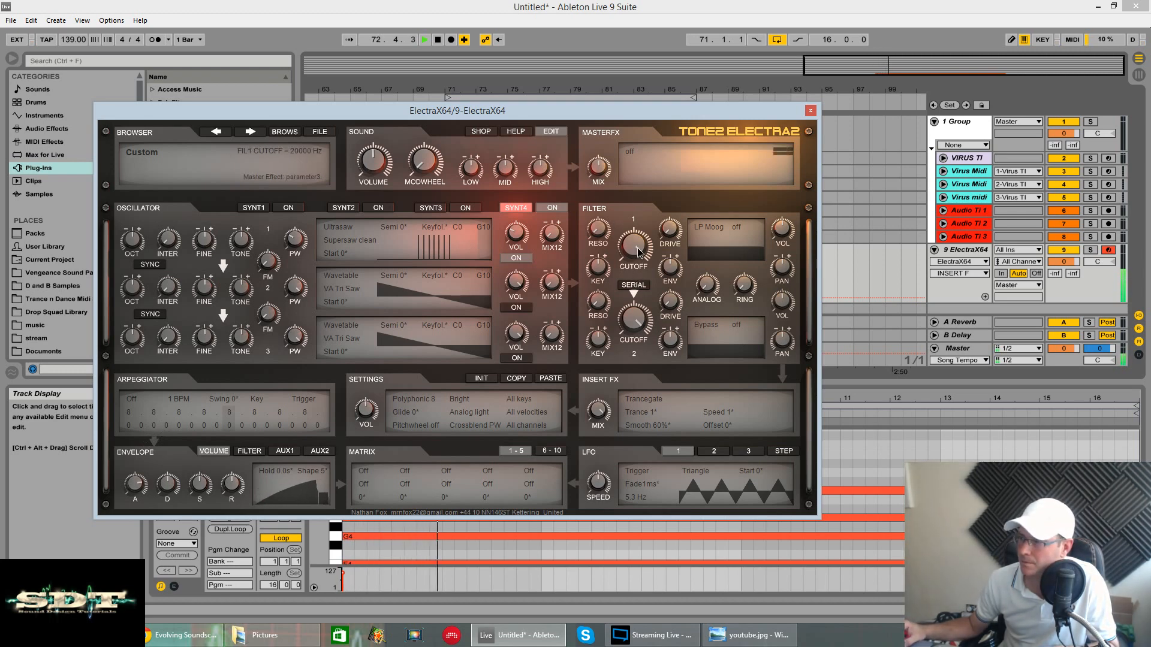
- Lower filter 1's cutoff to about 5043 Hz and set filter 2 to Comb- with a reduced cutoff
left_click_drag(639, 252, 639, 286)
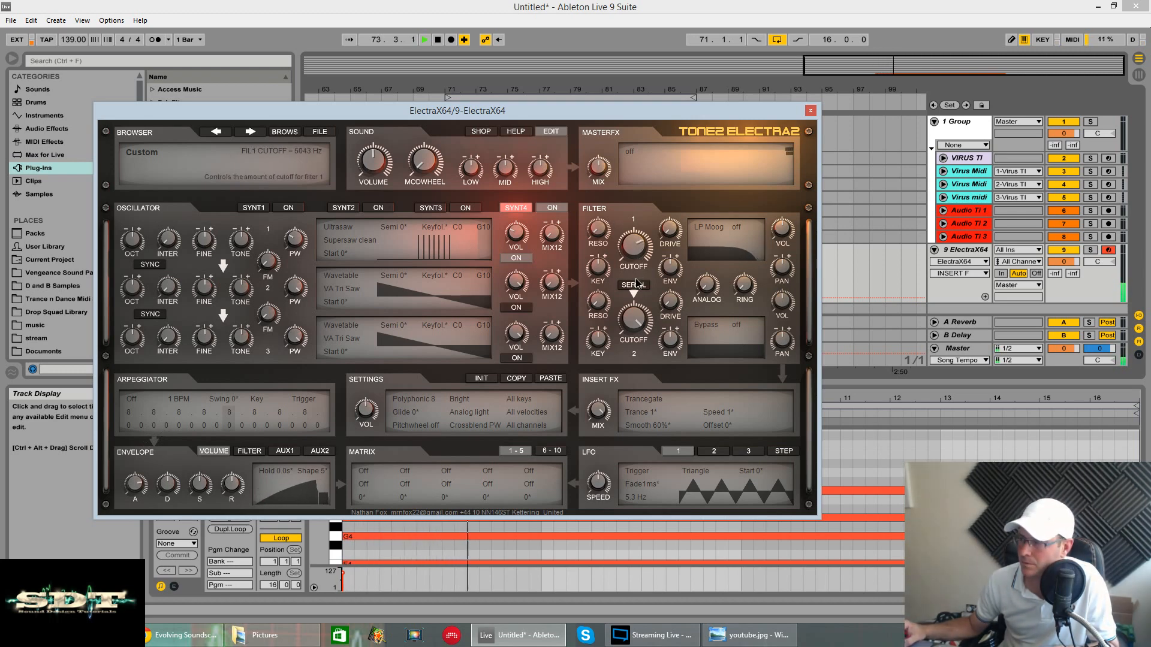
left_click(707, 333)
left_click(765, 406)
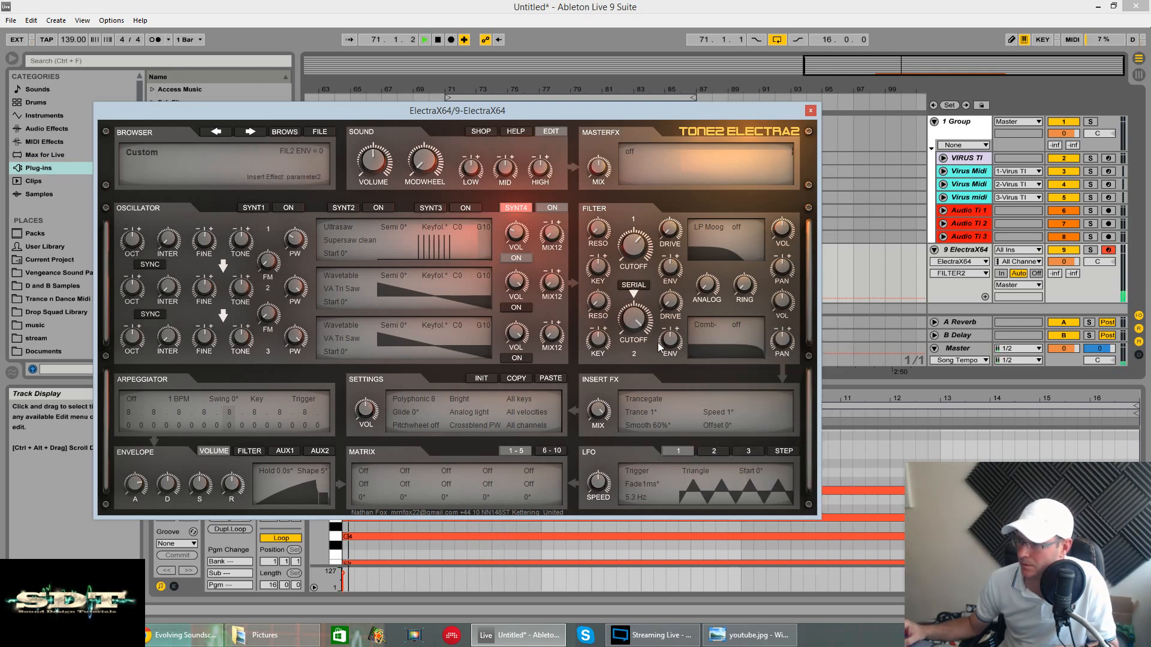
left_click_drag(633, 327, 636, 348)
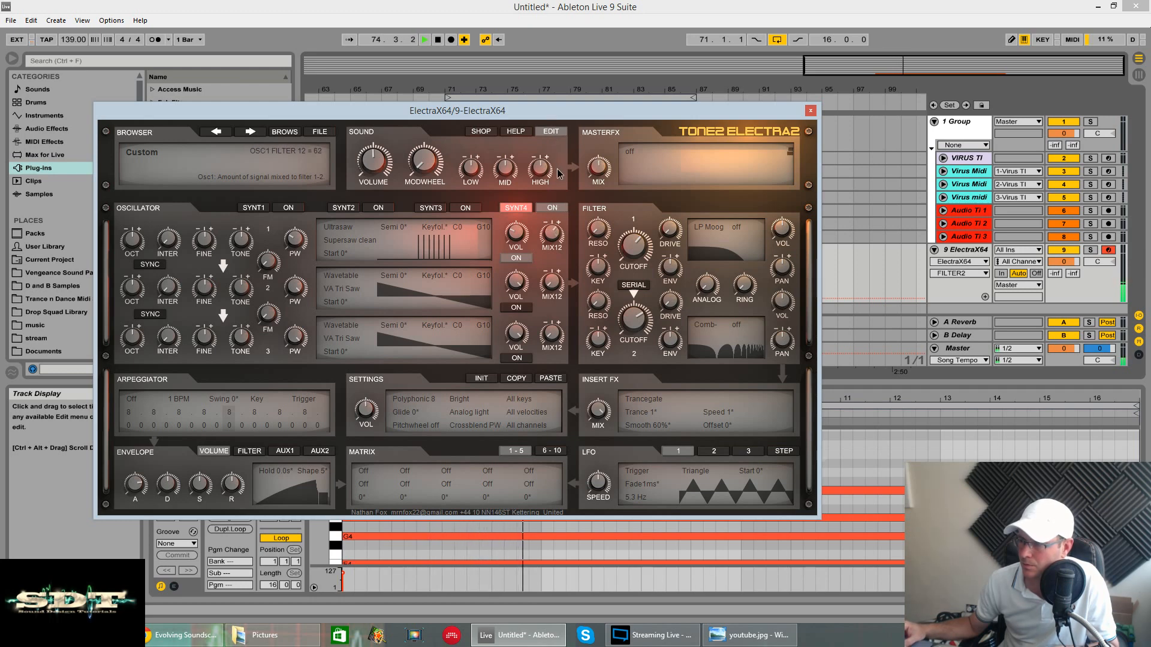
- Adjust oscillator 1's filter mix and fine-tune the cutoffs of filters 1 and 2 while the loop plays
left_click_drag(556, 239, 557, 225)
key("space")
key("space")
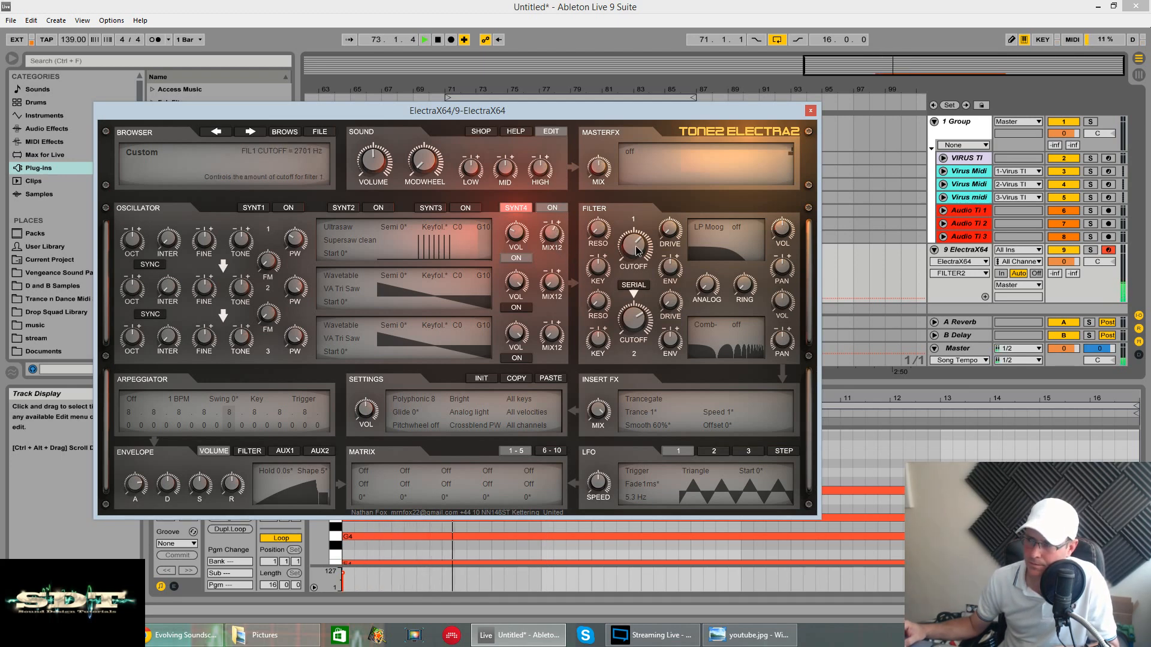
left_click_drag(635, 245, 634, 239)
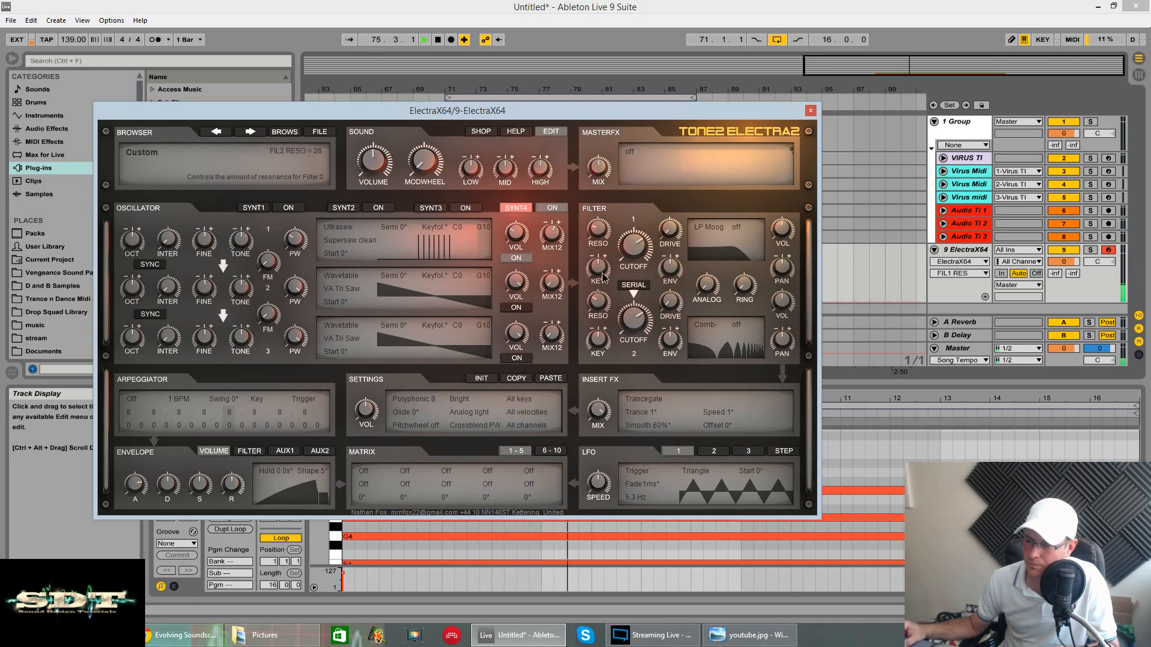
left_click_drag(634, 318, 637, 328)
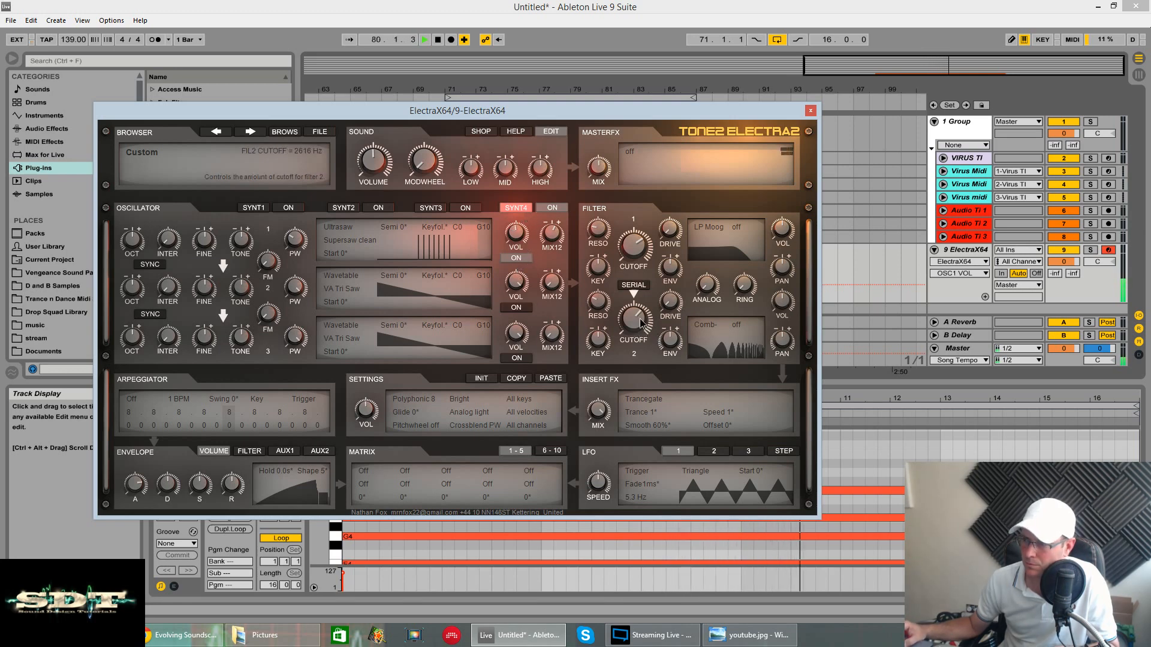
left_click_drag(640, 320, 640, 333)
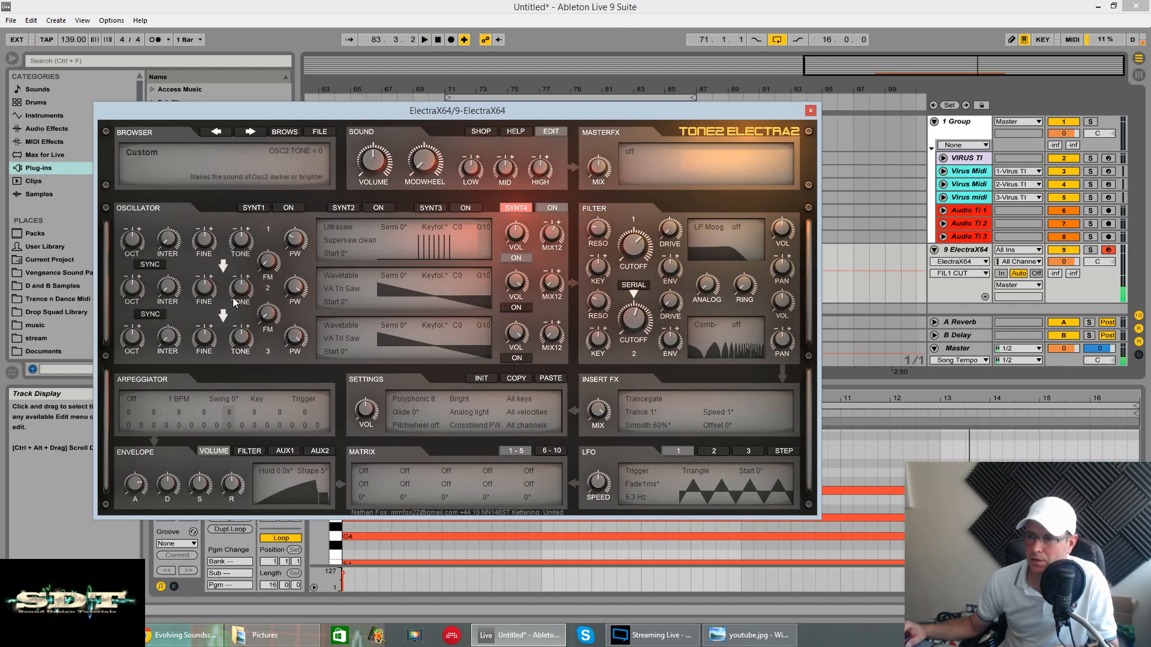
- Set synth 4's oscillator 2 to Custom Wave and load the wavetable PulseQuad.wav
left_click(340, 274)
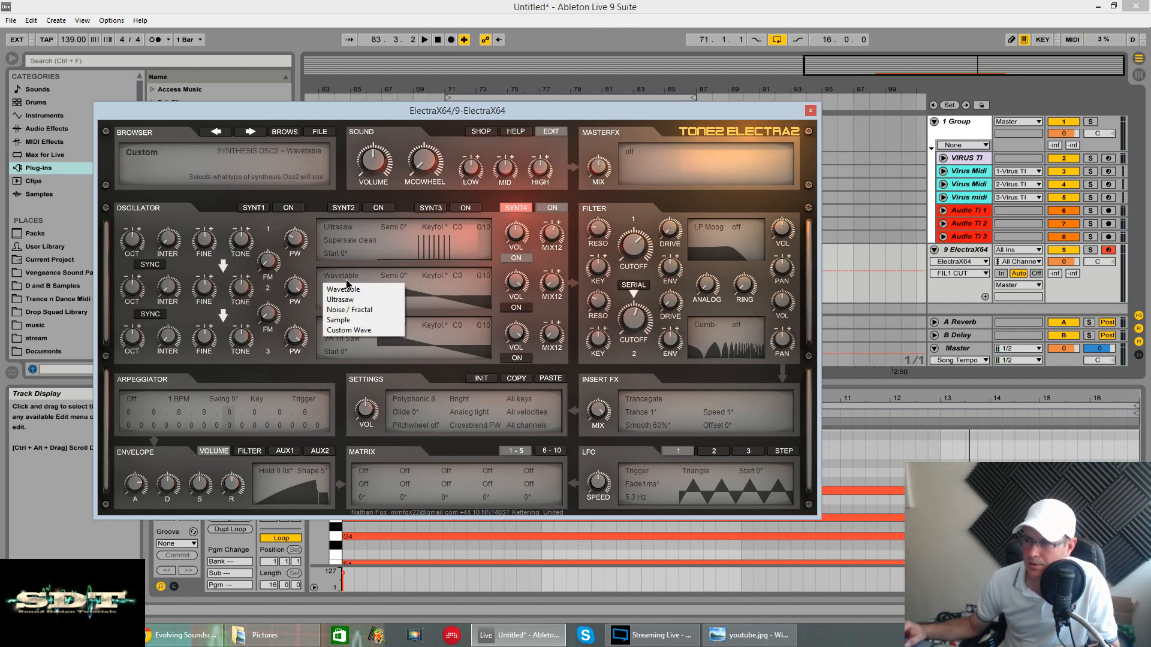
left_click(348, 331)
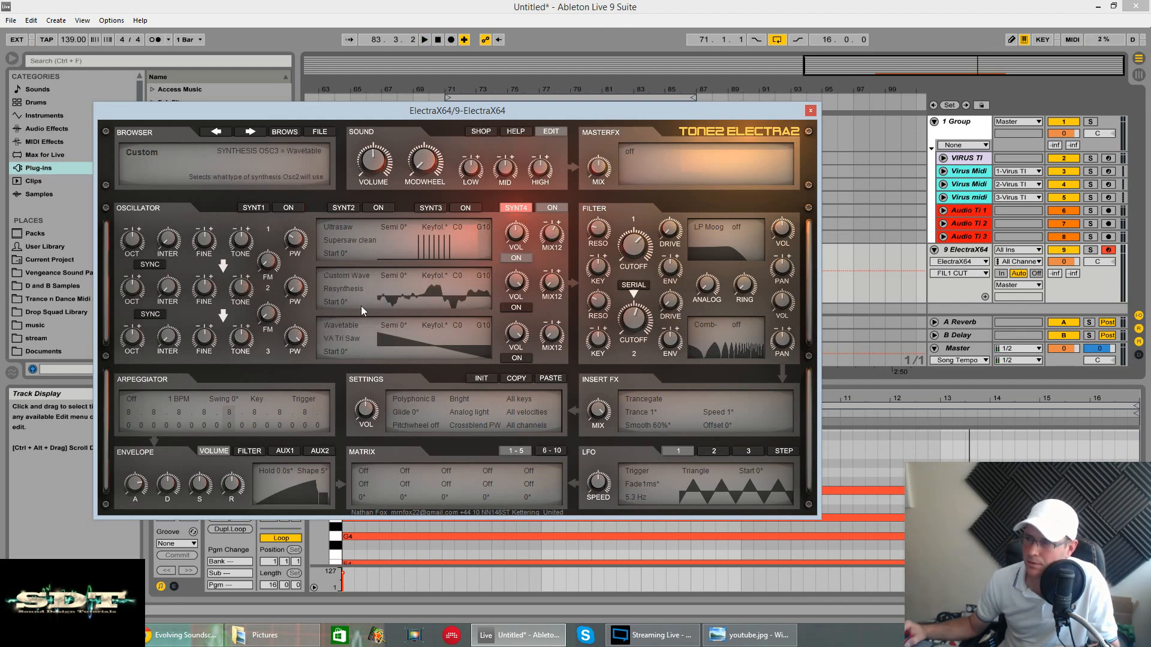
left_click(358, 294)
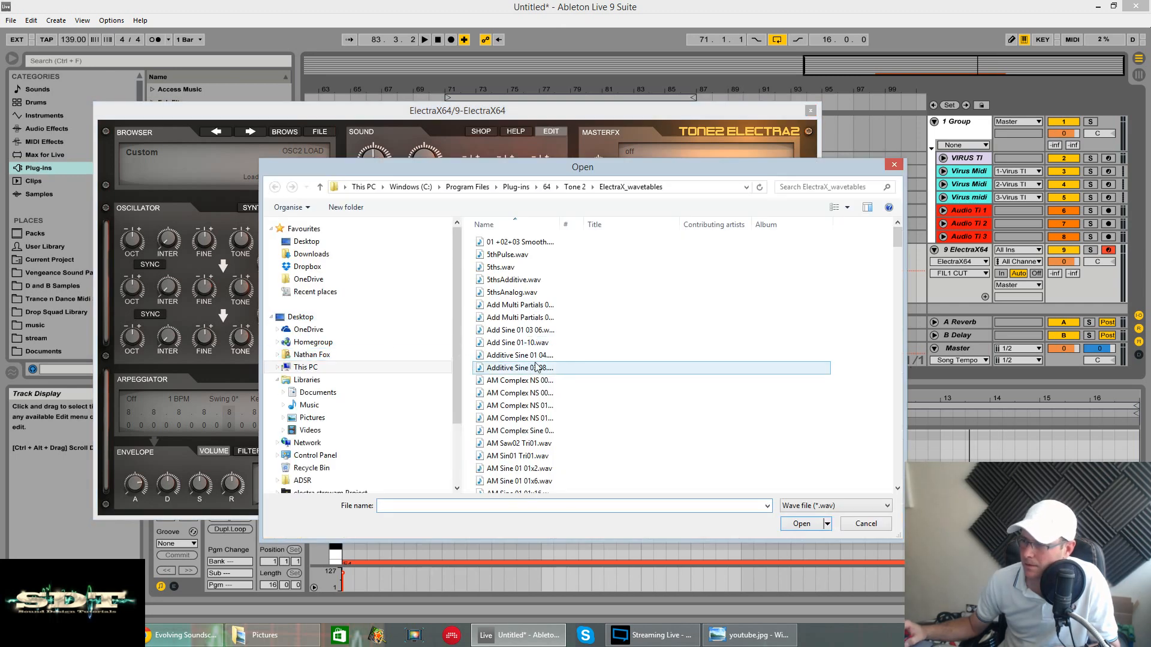
left_click_drag(898, 238, 897, 364)
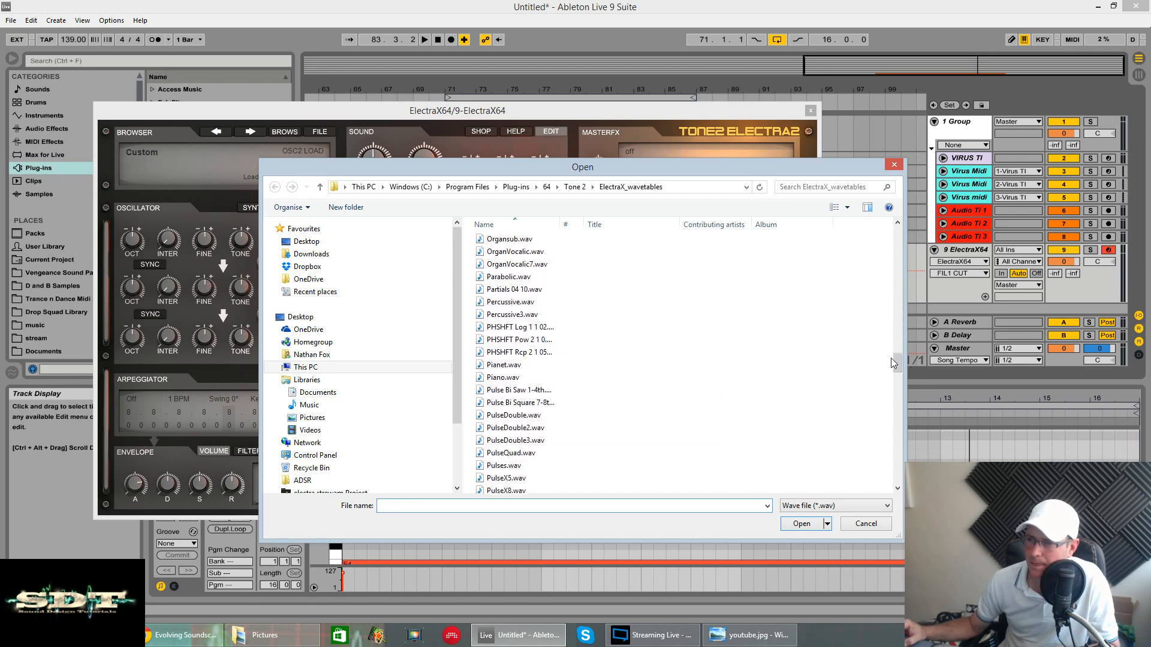
left_click(600, 454)
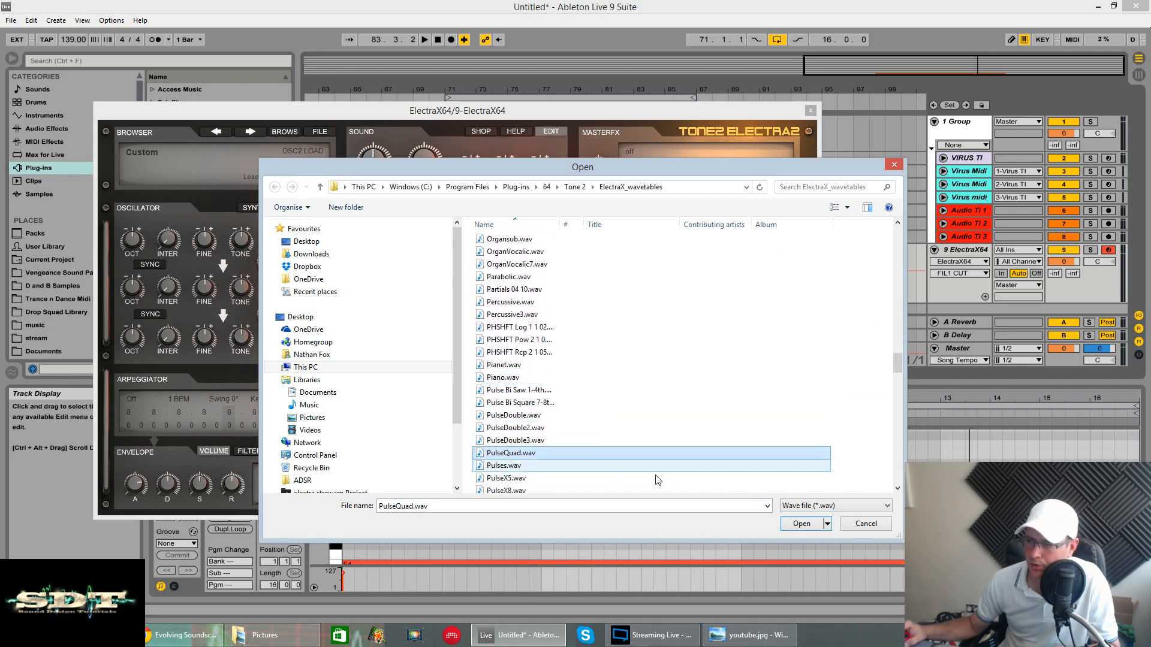
left_click(801, 524)
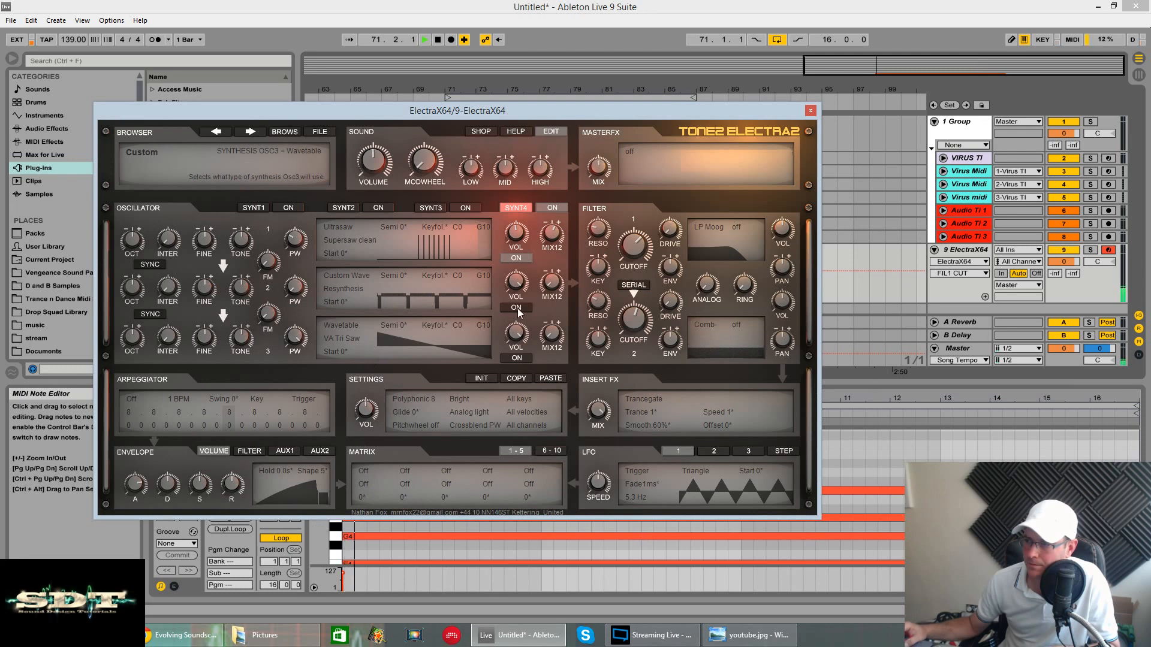
- Switch on oscillator 2, drop it to octave -1 and lower its volume
left_click(517, 307)
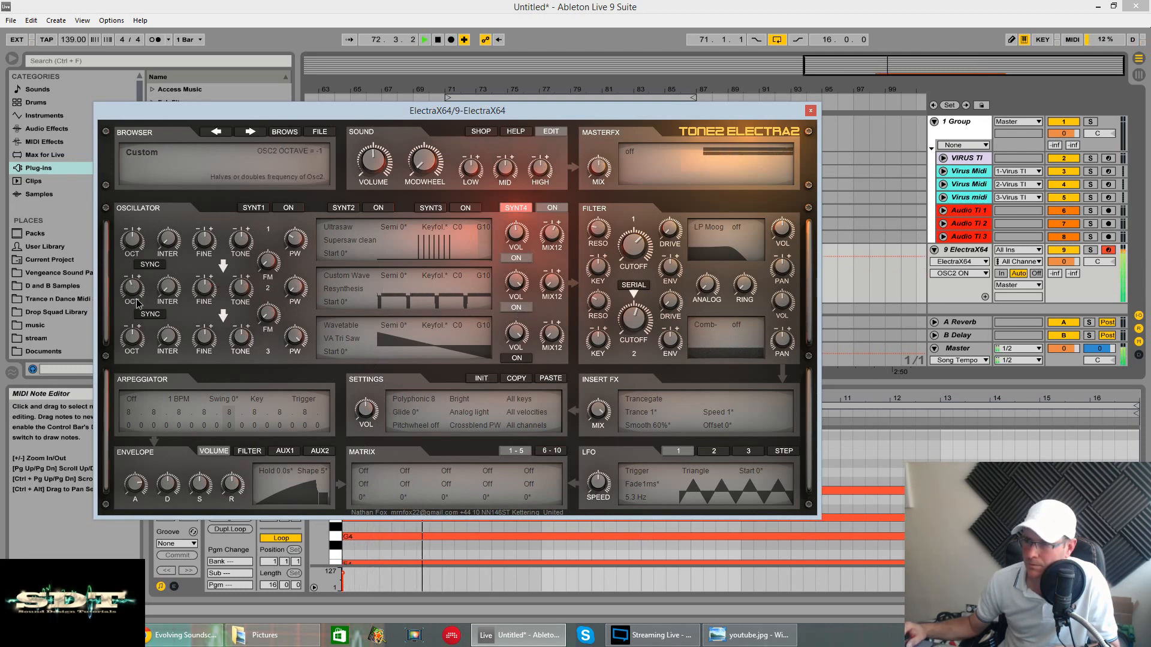
left_click_drag(519, 285, 522, 337)
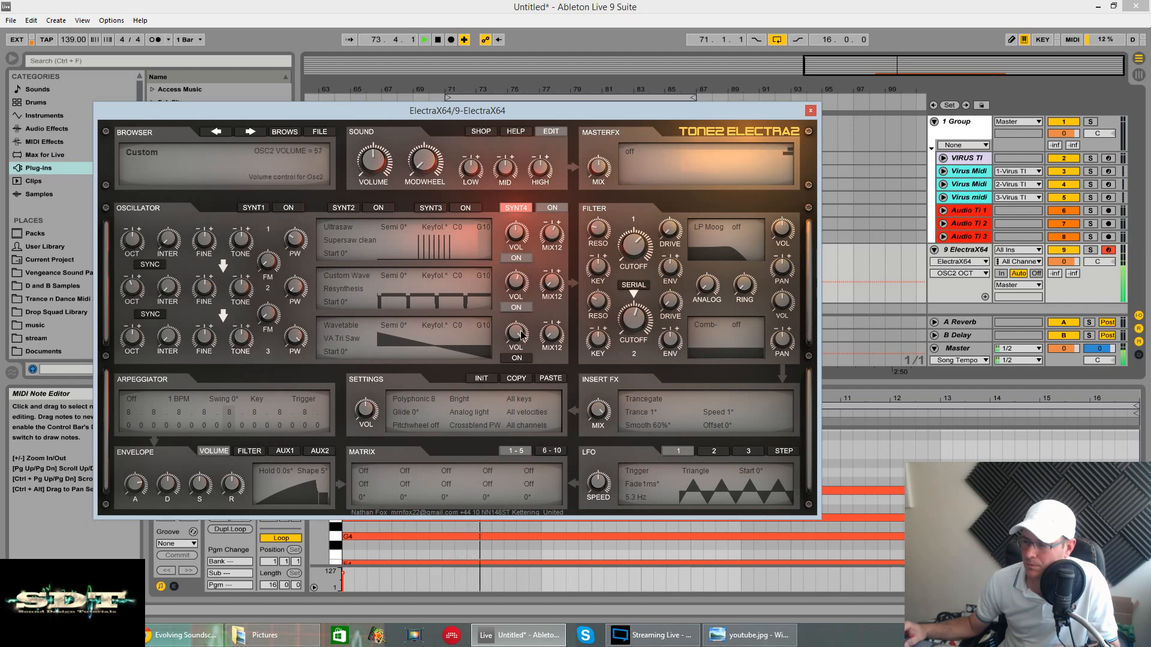
left_click_drag(531, 389, 530, 389)
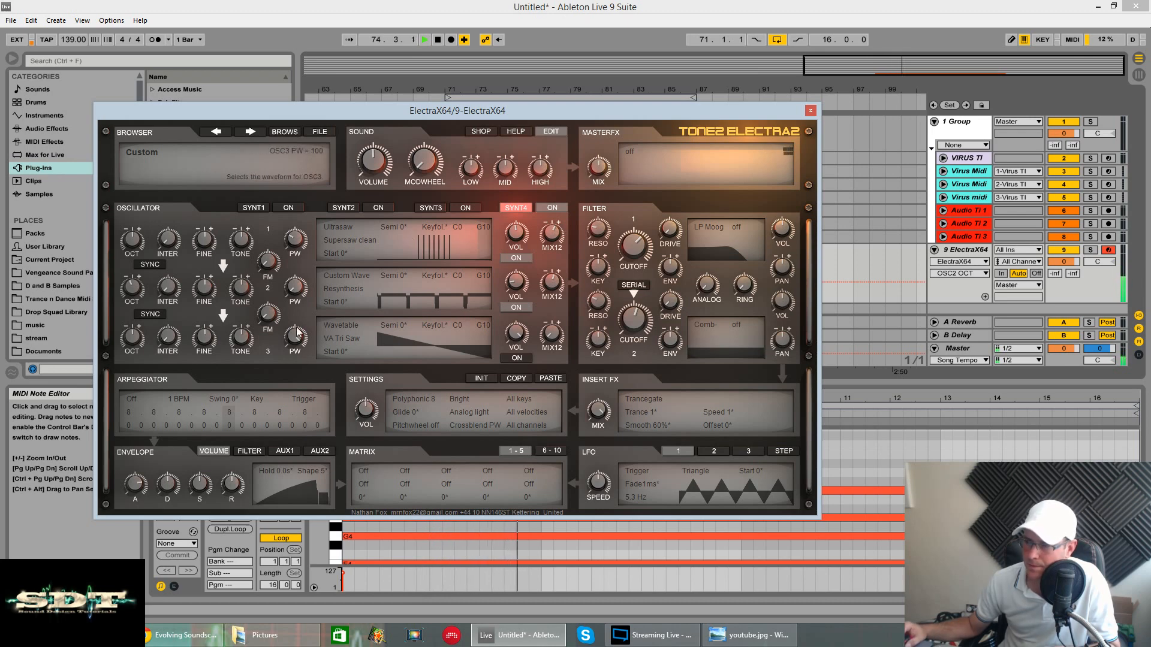
- Adjust oscillator 2's pulse width and set its octave to 0
left_click_drag(300, 288, 351, 229)
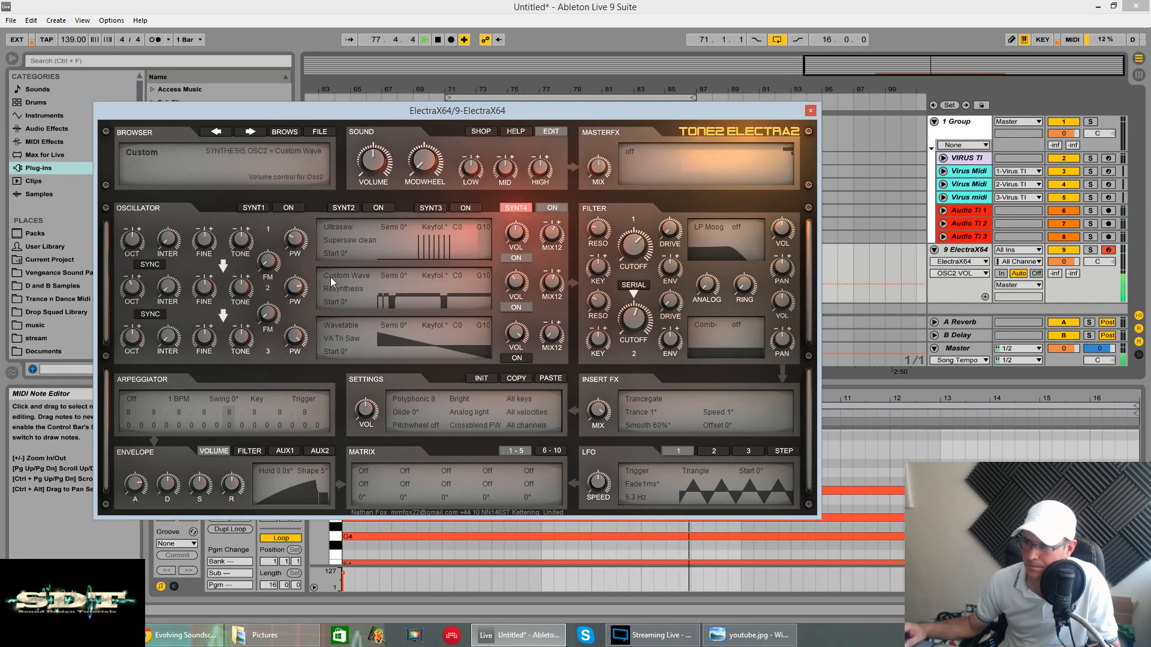
left_click_drag(297, 289, 293, 336)
left_click_drag(133, 291, 132, 275)
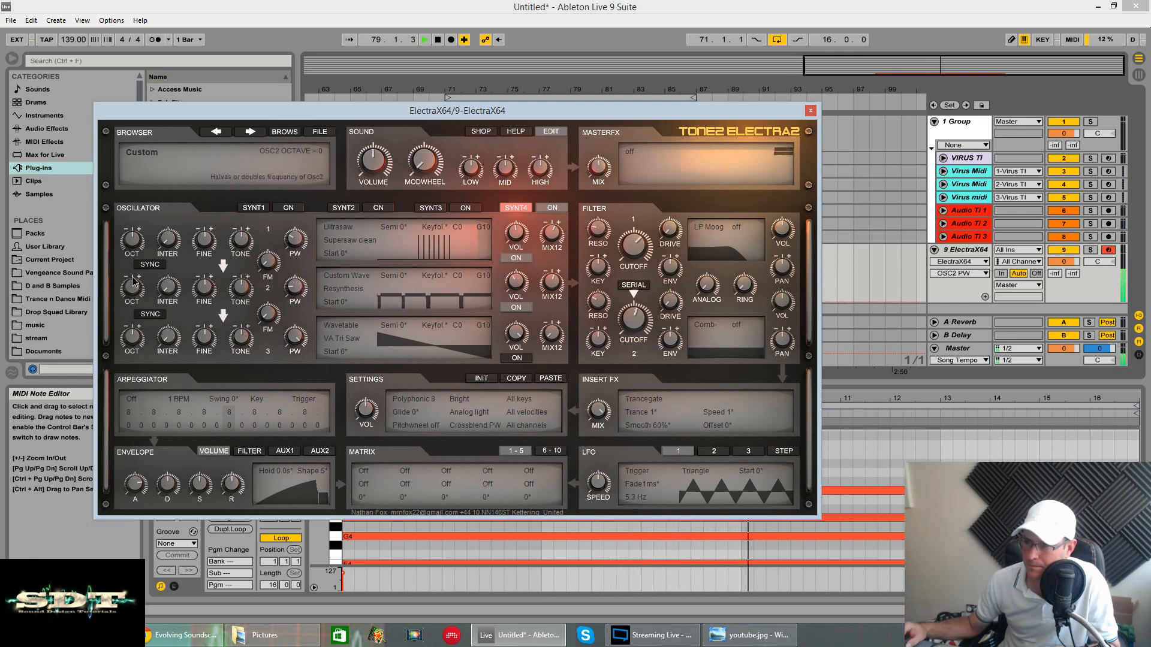
left_click_drag(290, 291, 301, 316)
- Route LFO 1 (Lfo1+-) to oscillator 2's pulse width (PW2) in modulation matrix slot 1 with an amount of 50°
key("space")
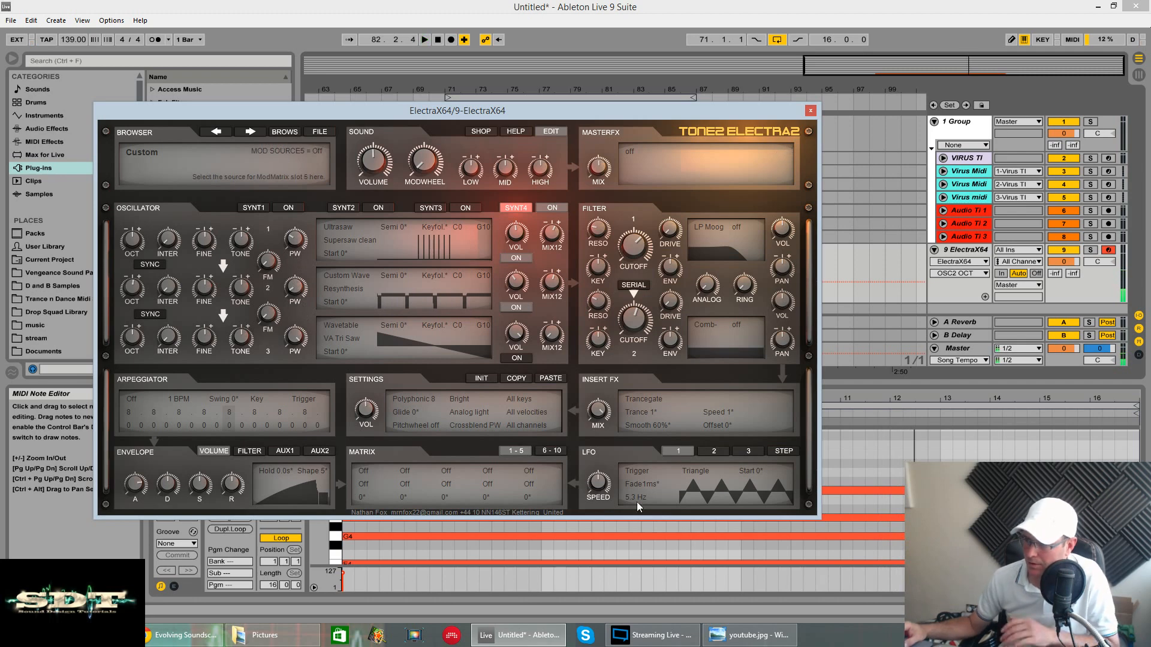
left_click(365, 471)
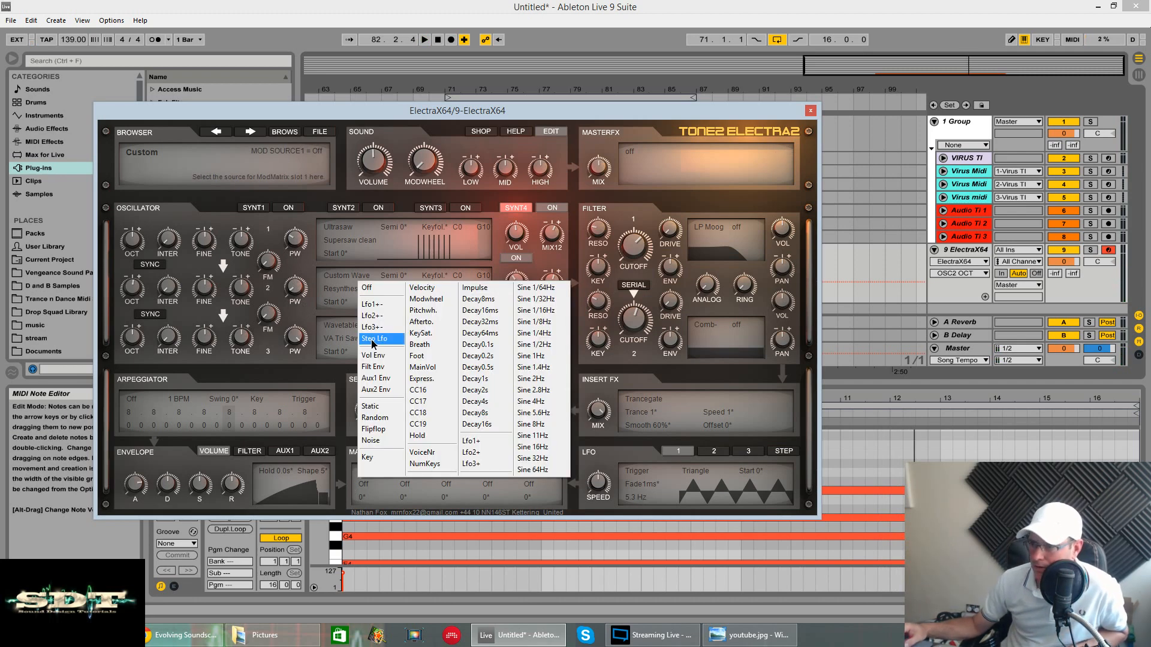
left_click(371, 304)
left_click(373, 483)
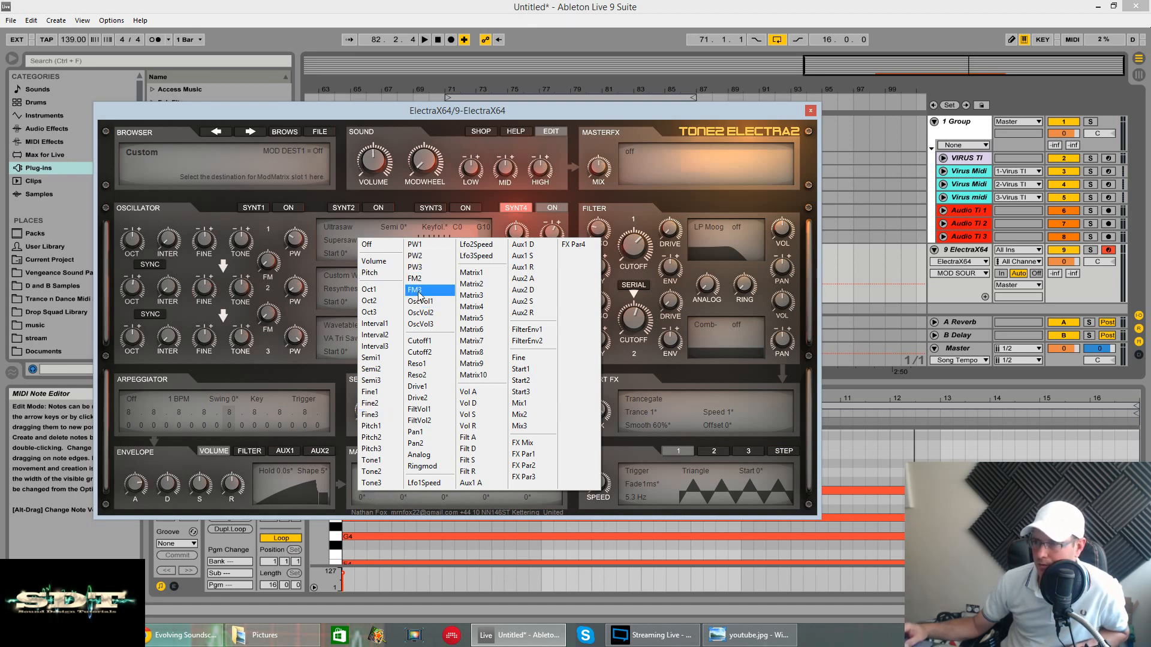
left_click(415, 267)
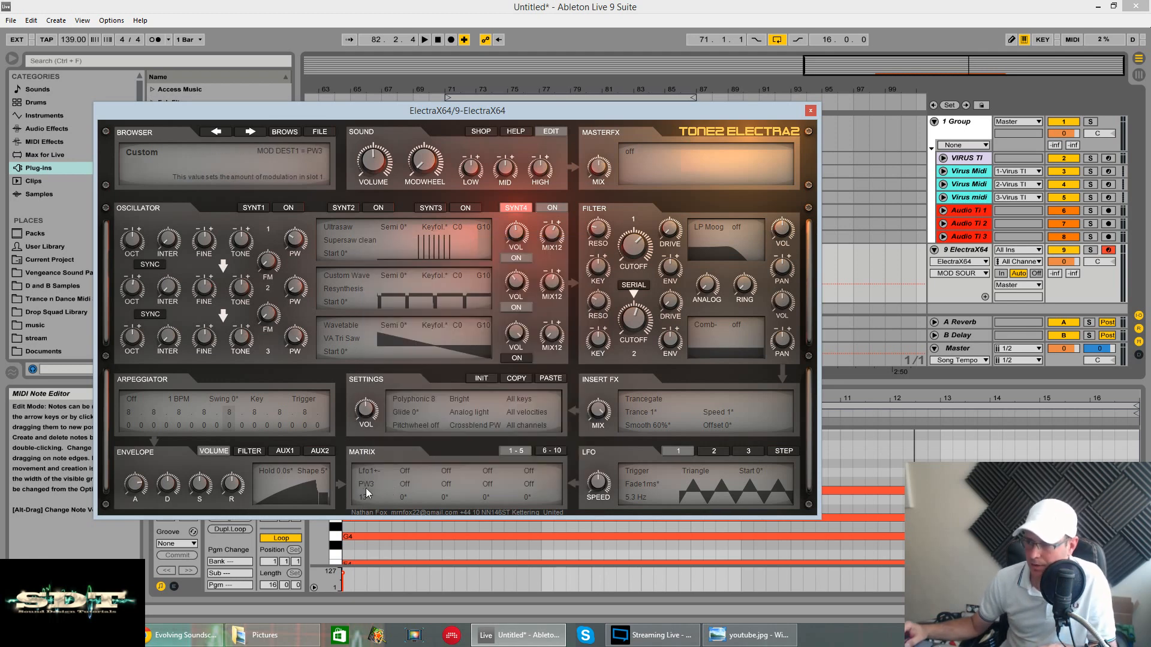
left_click(368, 493)
left_click(422, 263)
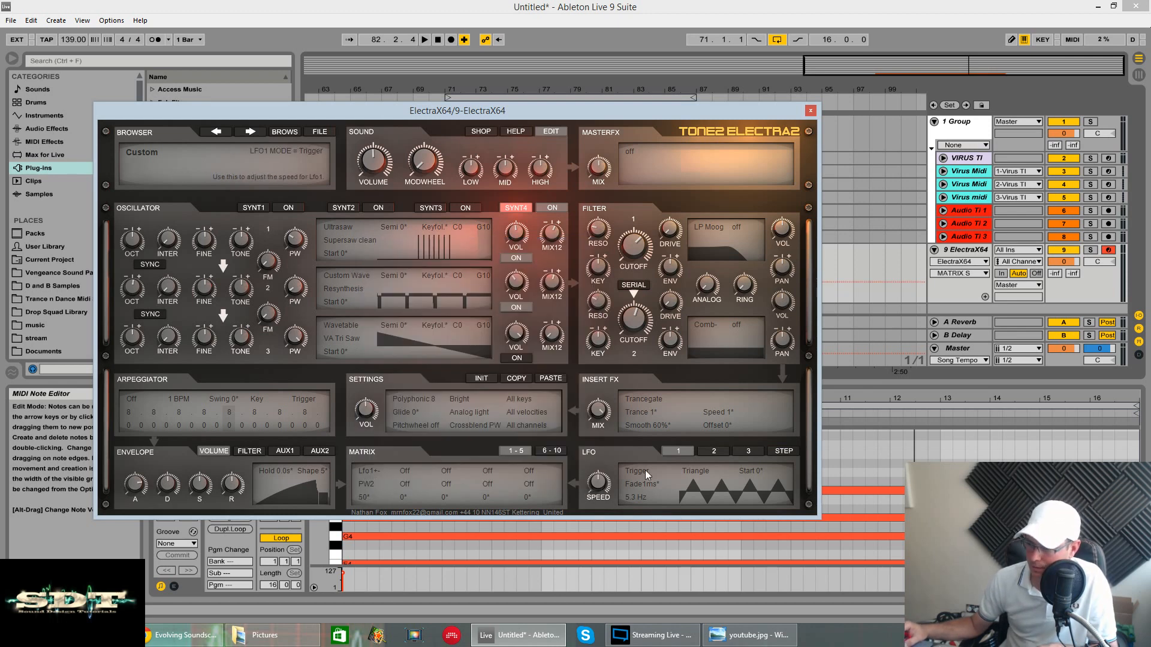
- Sync LFO 1 to Song BPM, set its speed to 1/16 BPM and its start phase to 26°
left_click_drag(604, 481, 602, 506)
key("space")
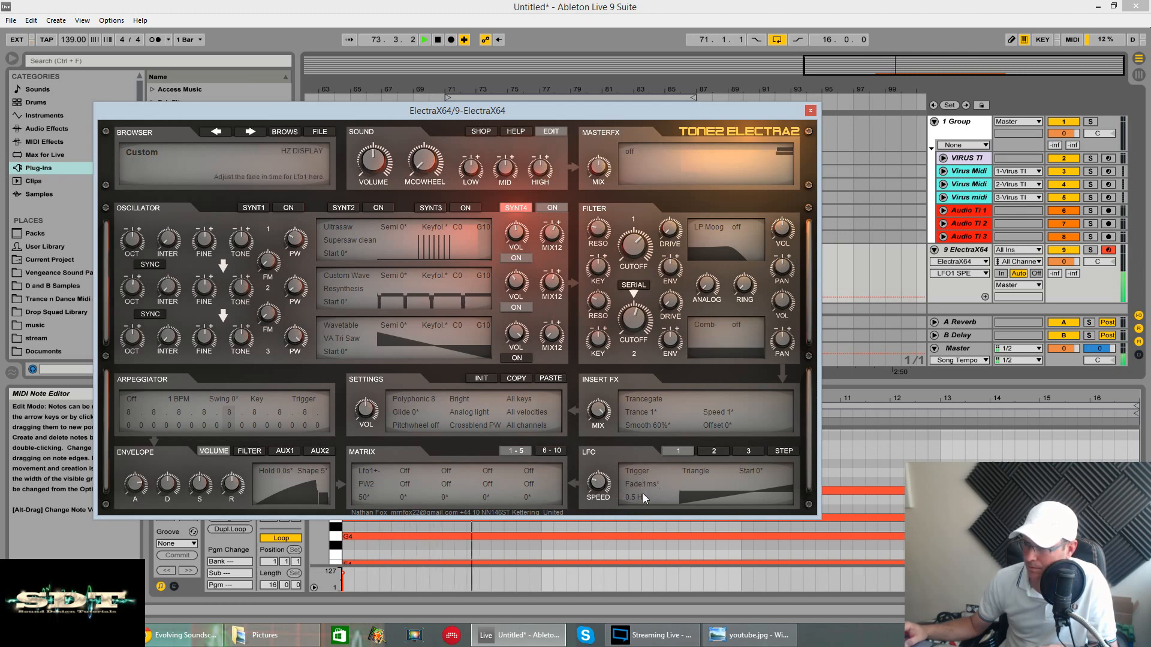
left_click(636, 472)
left_click(647, 495)
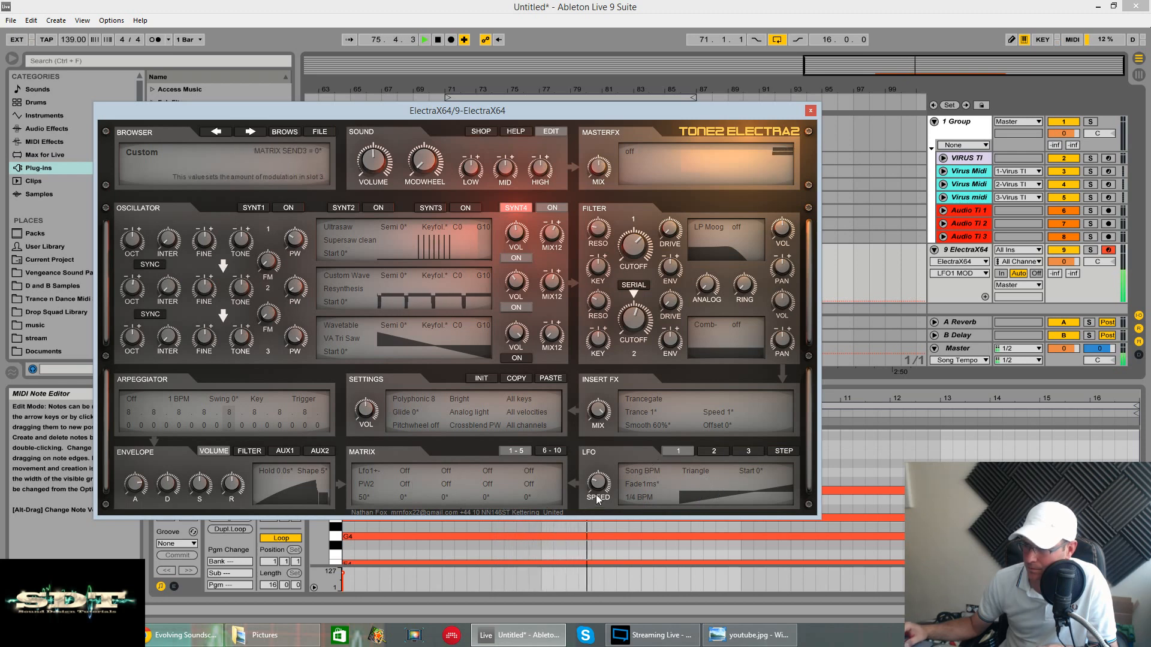
left_click_drag(598, 486, 605, 505)
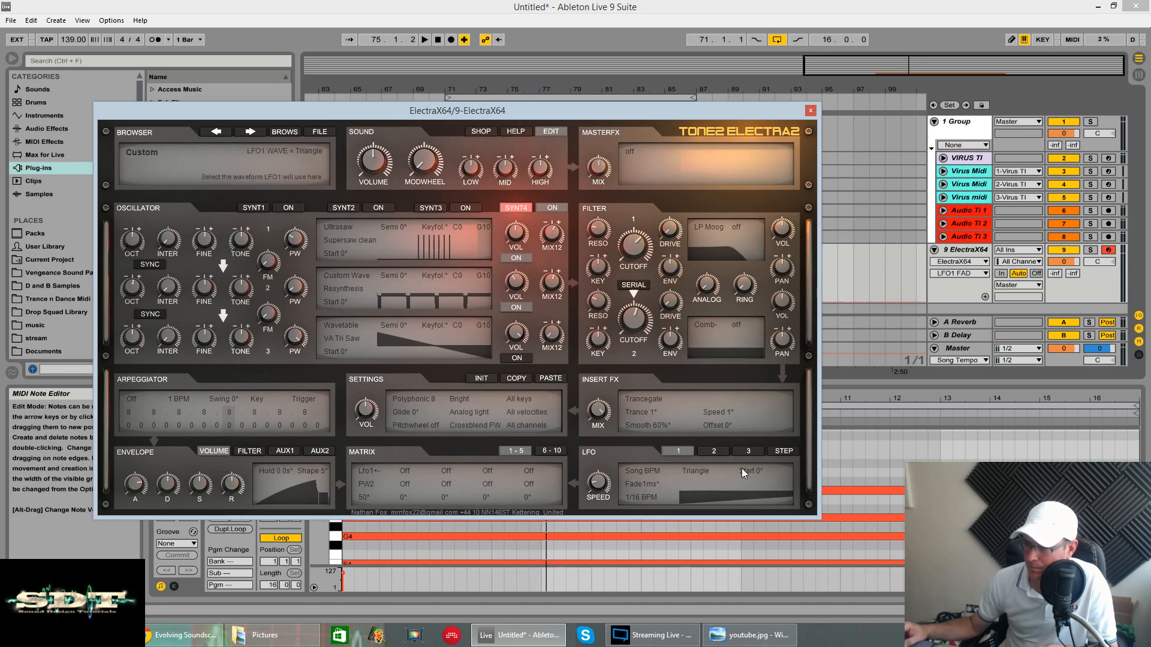
mouse_move(755, 470)
left_mouse_down()
mouse_move(756, 440)
mouse_move(761, 479)
left_mouse_up()
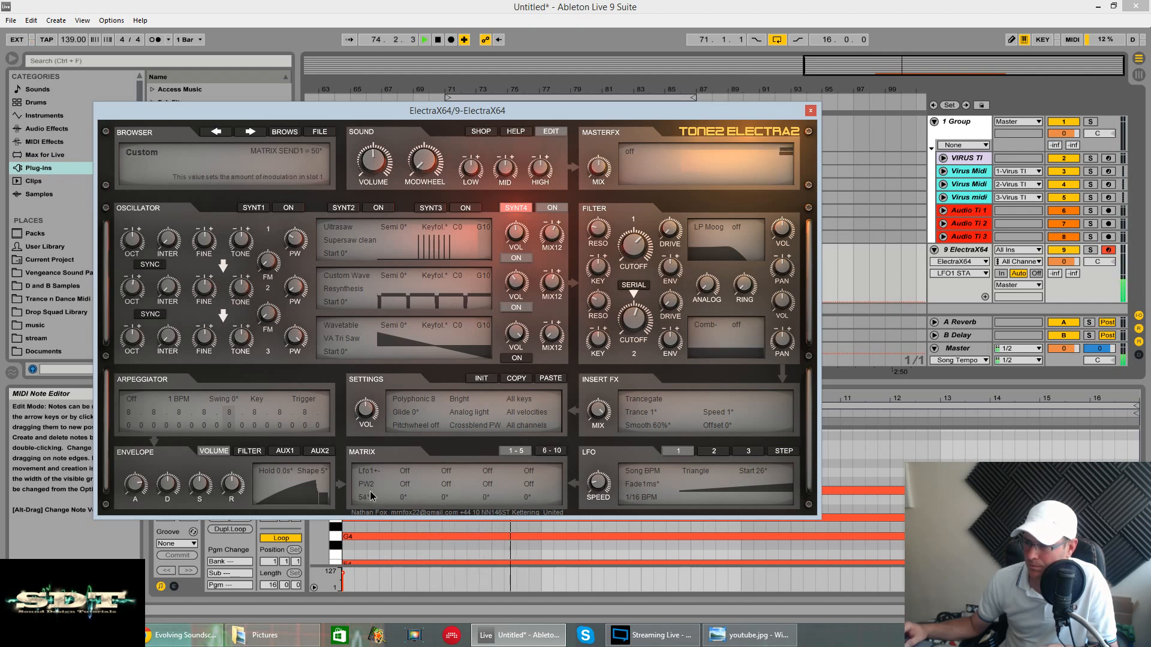
- Soften oscillator 2's modulated sound with a matrix slot 1 amount of 21°, an LFO 1 speed of 1/32 BPM and a volume of 20
left_click_drag(368, 511, 368, 515)
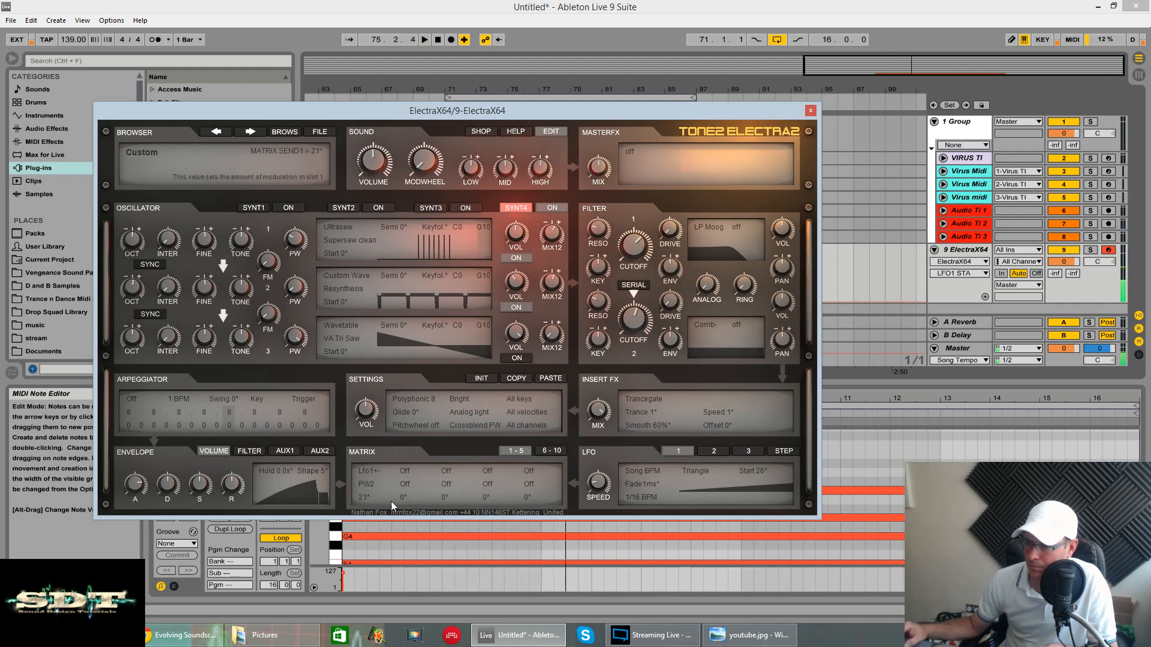
key("space")
key("space")
left_click_drag(597, 491, 597, 508)
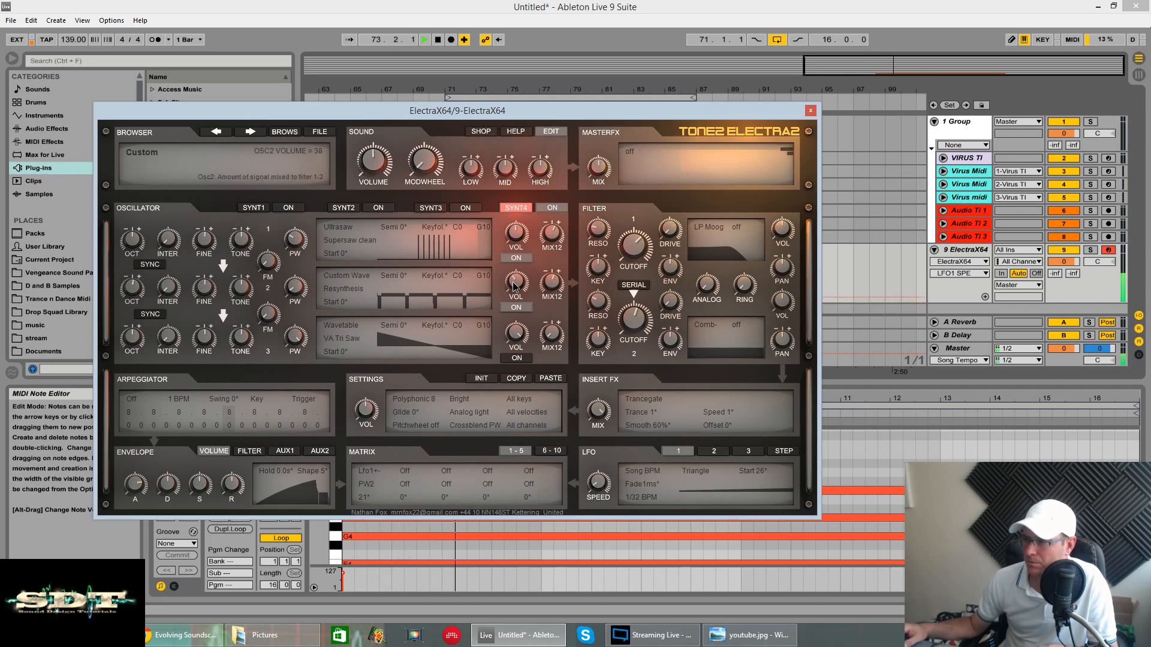
left_click_drag(514, 300, 514, 307)
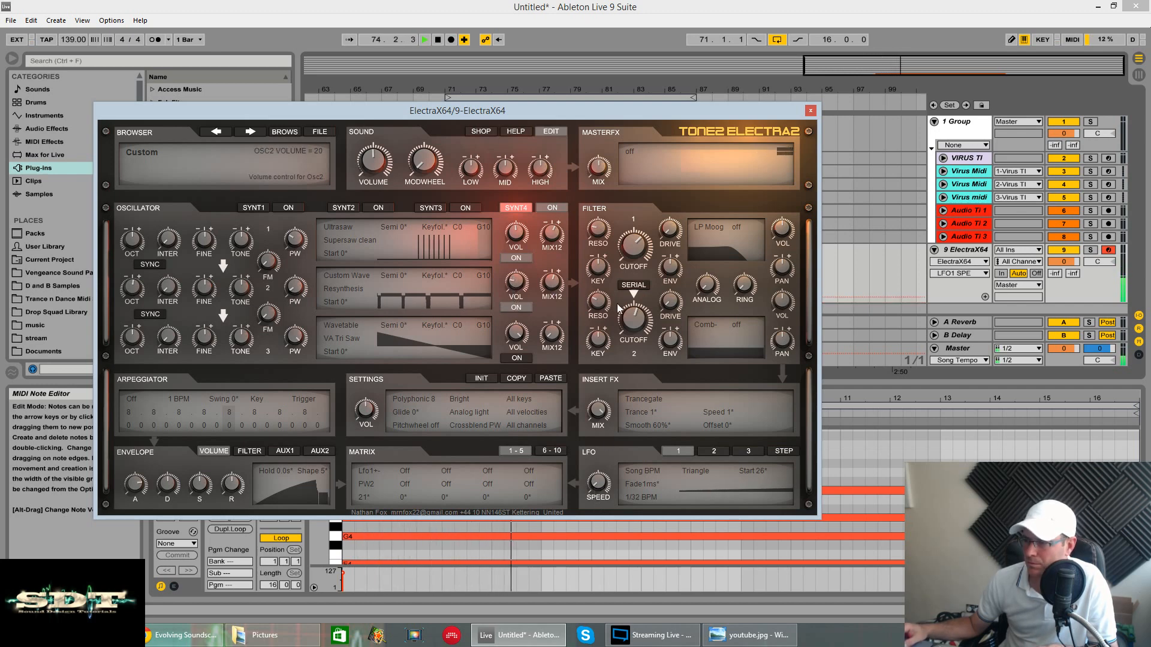
- Set synth 4's oscillator 3 to Custom Wave and load the wavetable VoiceResoO.wav
left_click(339, 325)
left_click(353, 369)
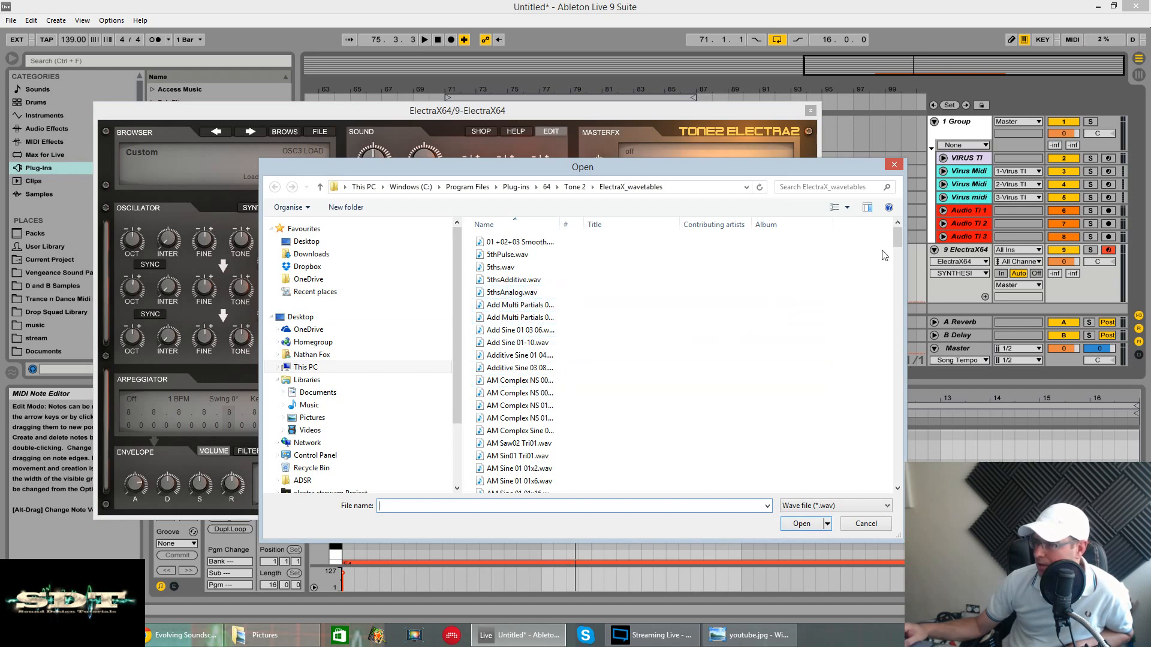
left_click_drag(897, 240, 899, 476)
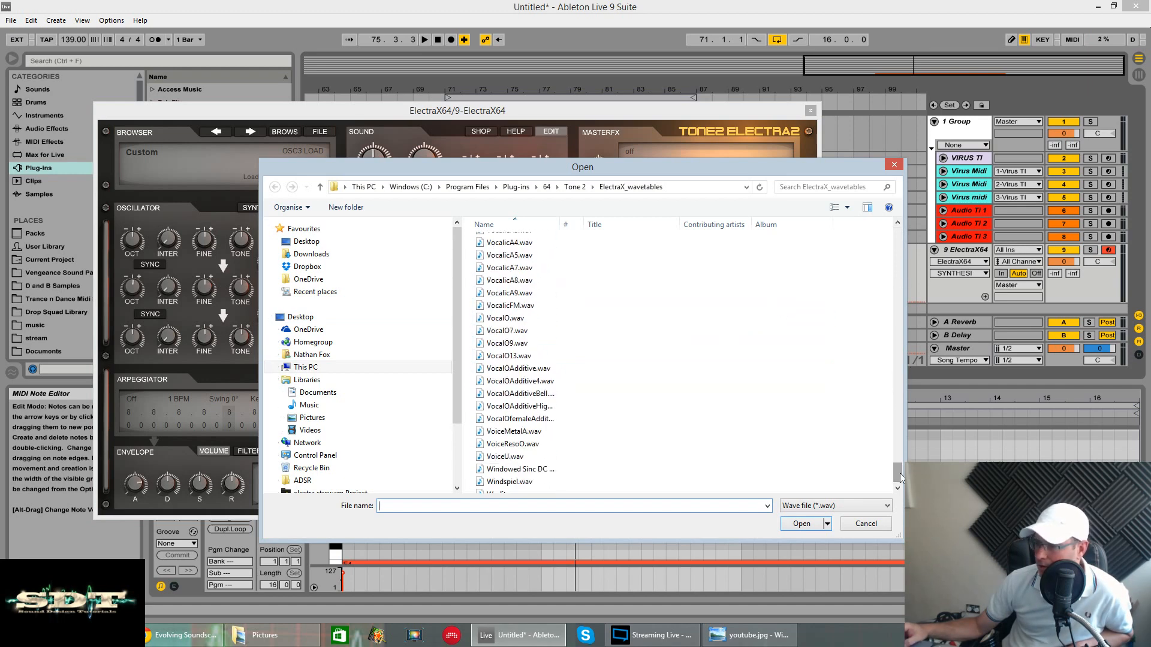
left_click(512, 444)
left_click(796, 524)
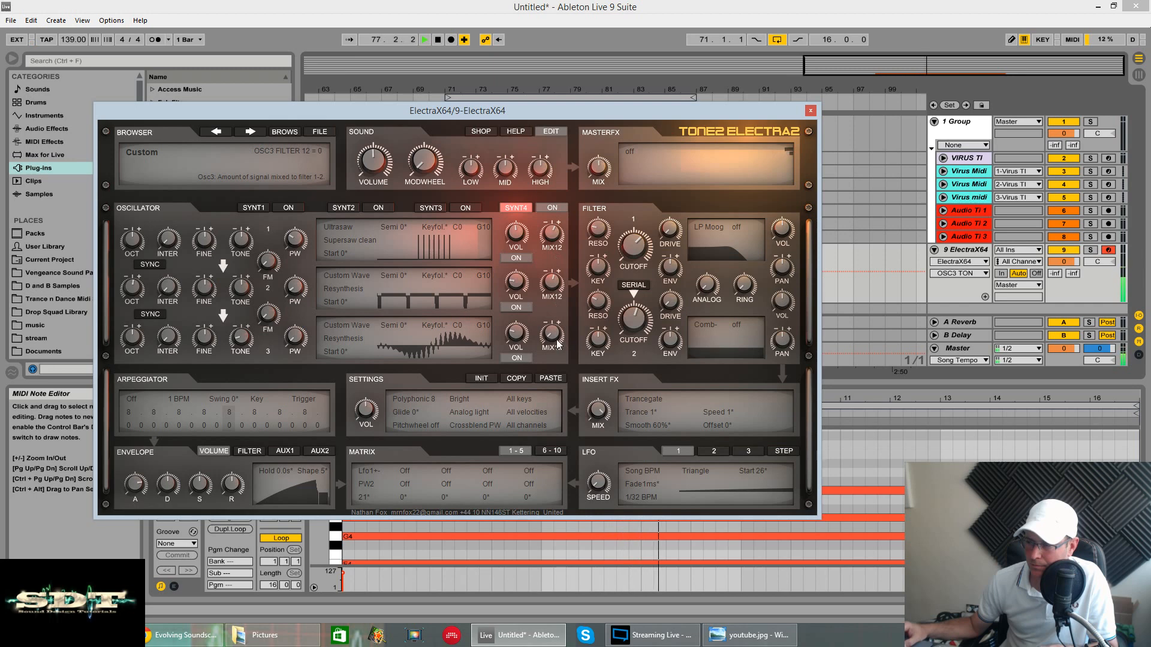
- Stop playback, move the synth window aside, and switch on synth layers 3 and 1
key("space")
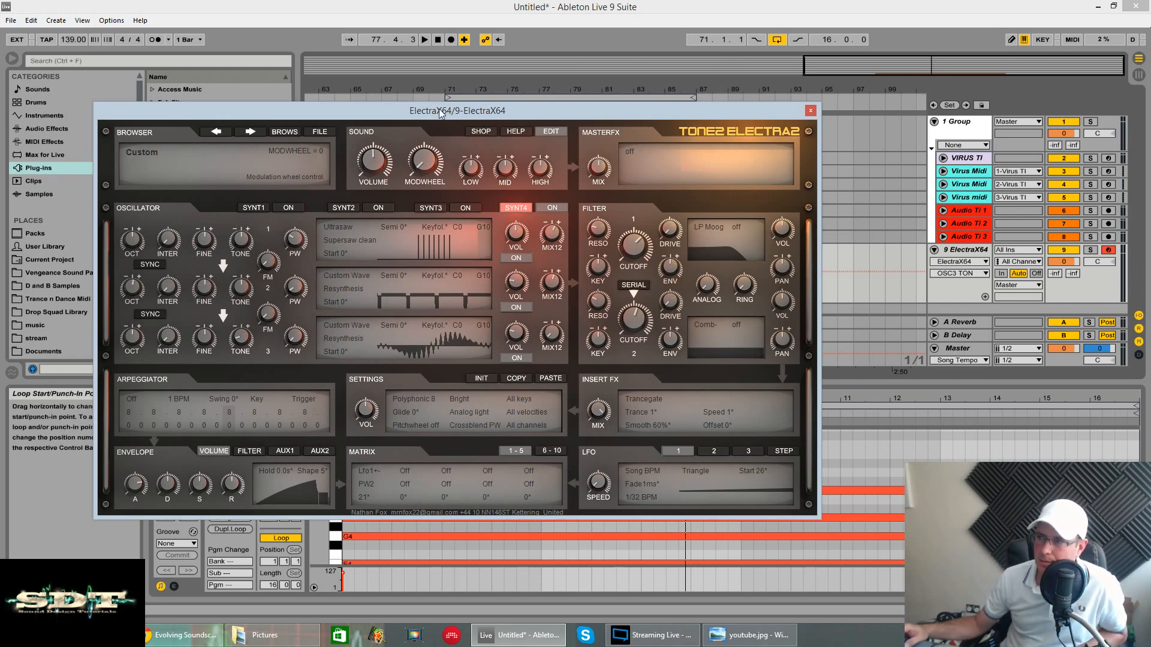
left_click_drag(524, 106, 494, 107)
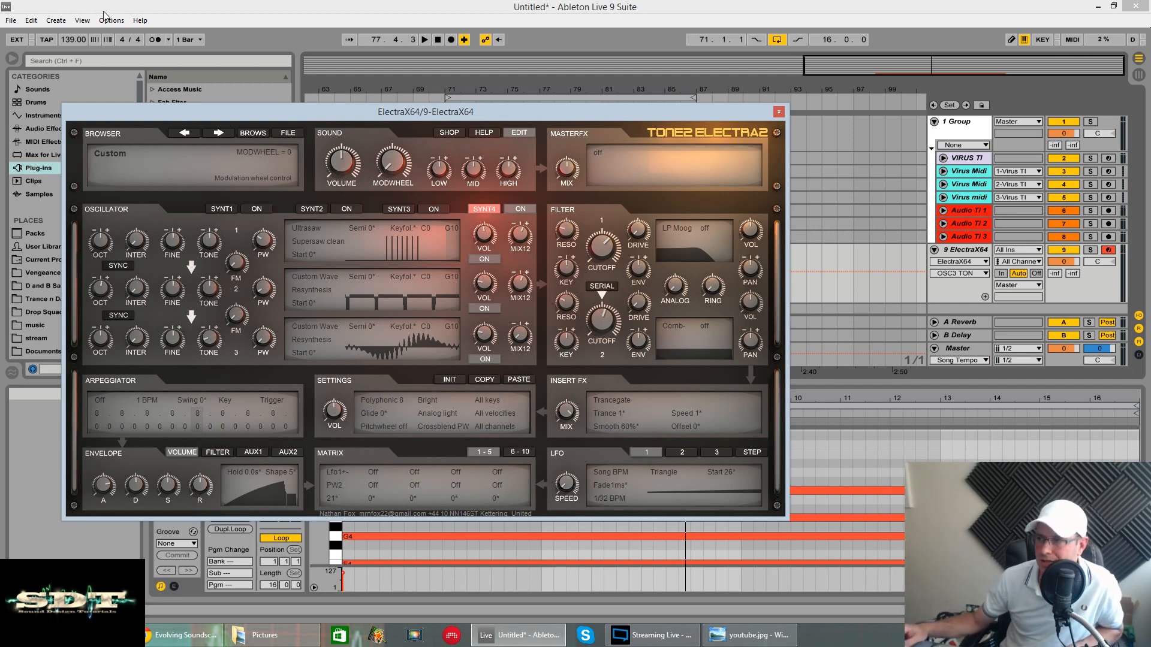
left_click(435, 209)
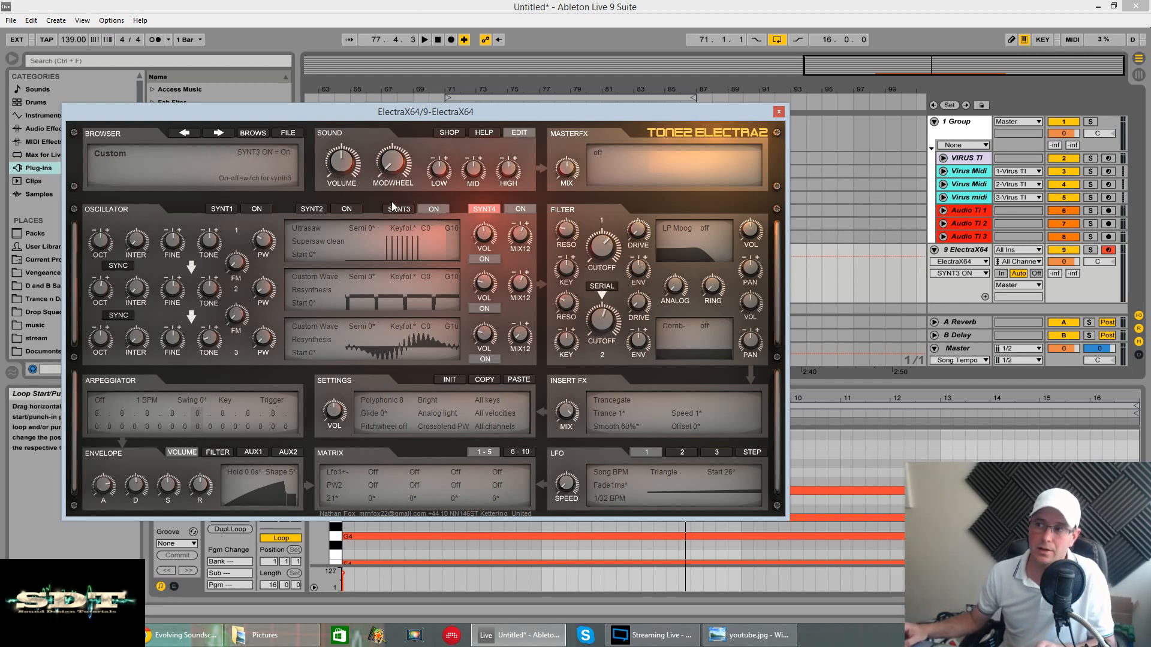
left_click(255, 209)
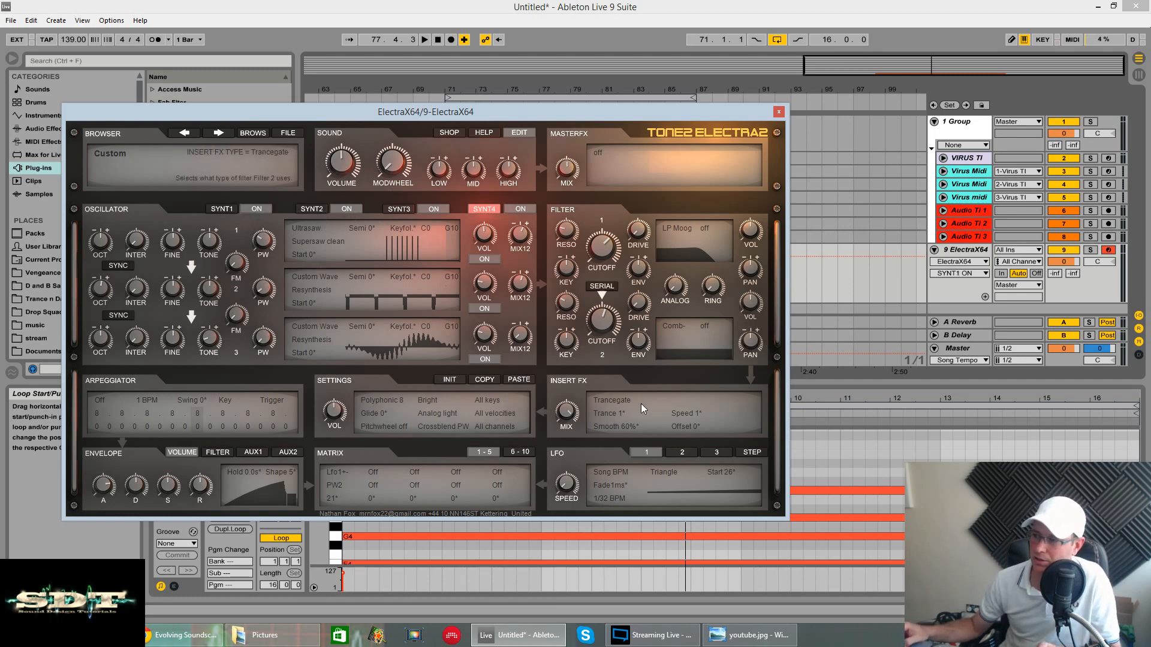
- Set the master effect to Compressor with its mix at 74
left_click(599, 159)
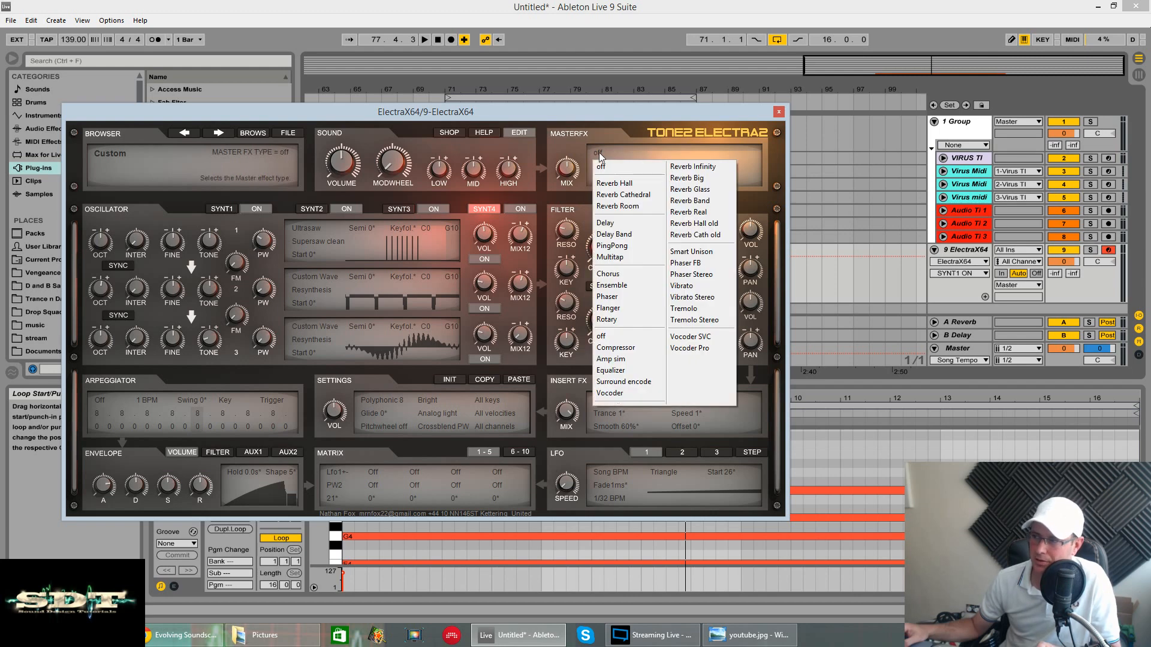
left_click(637, 352)
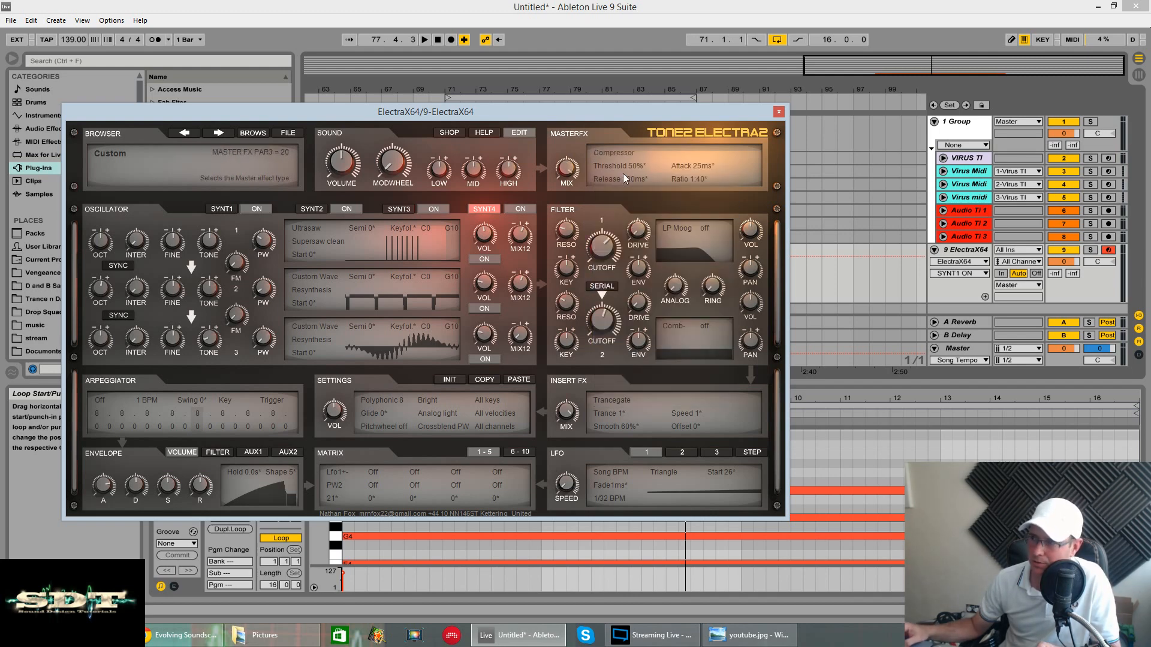
left_click_drag(567, 173, 570, 208)
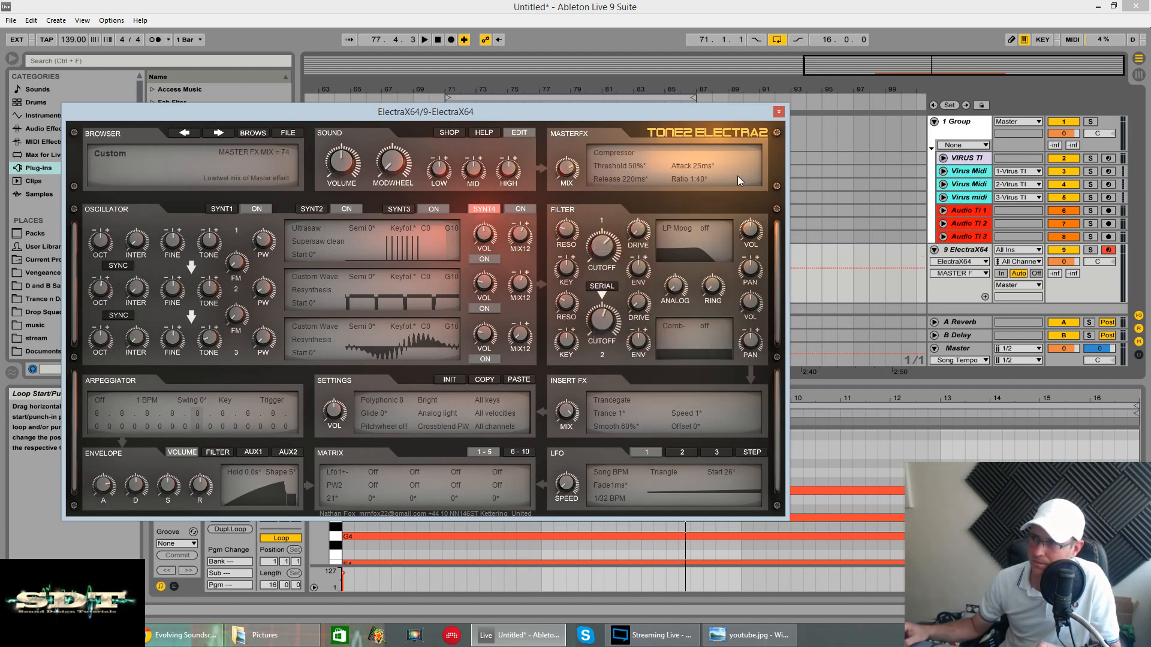
- With the loop playing, route Lfo1+ to Cutoff1 in the second modulation matrix slot with an amount of 22
key("space")
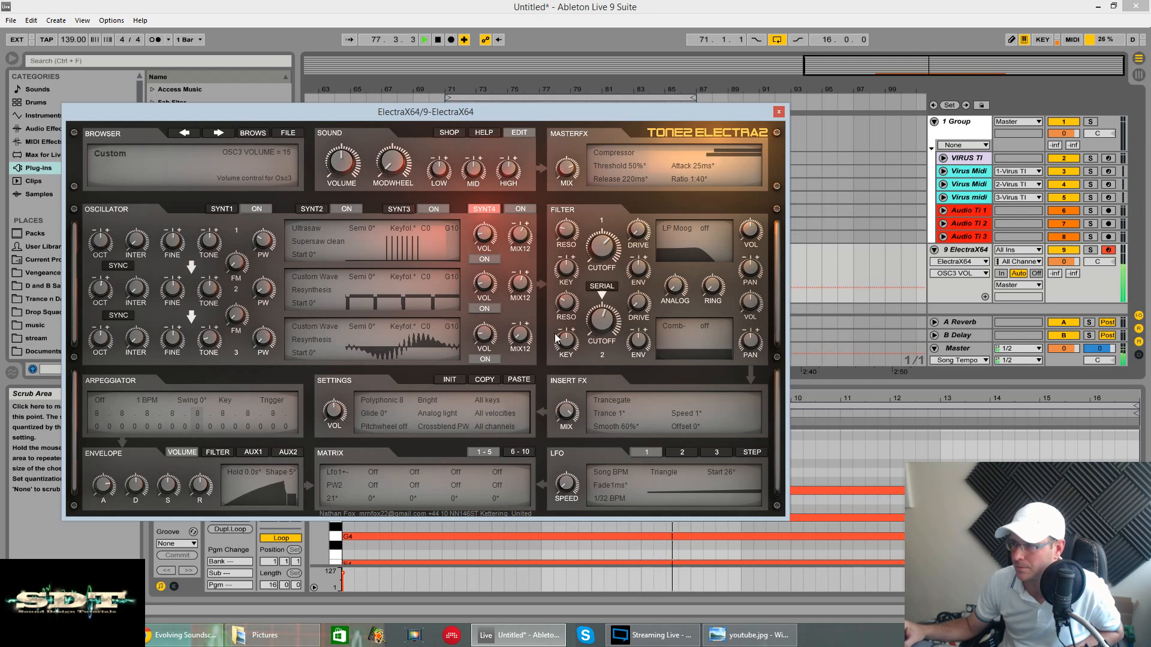
left_click(373, 477)
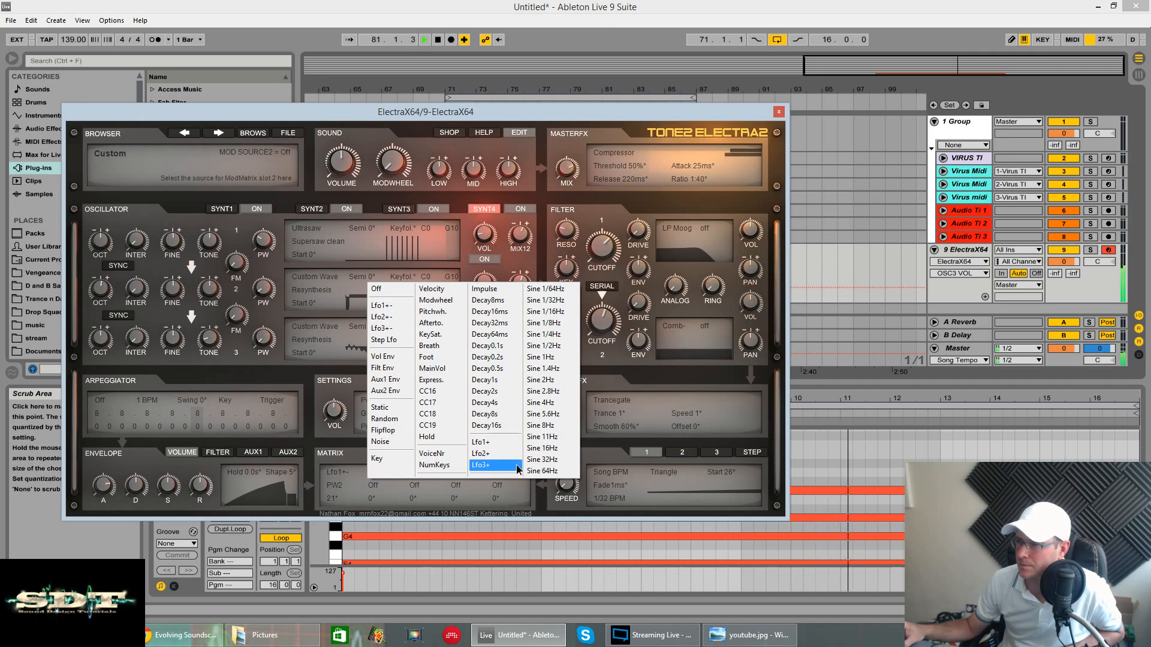
left_click(480, 442)
left_click(372, 484)
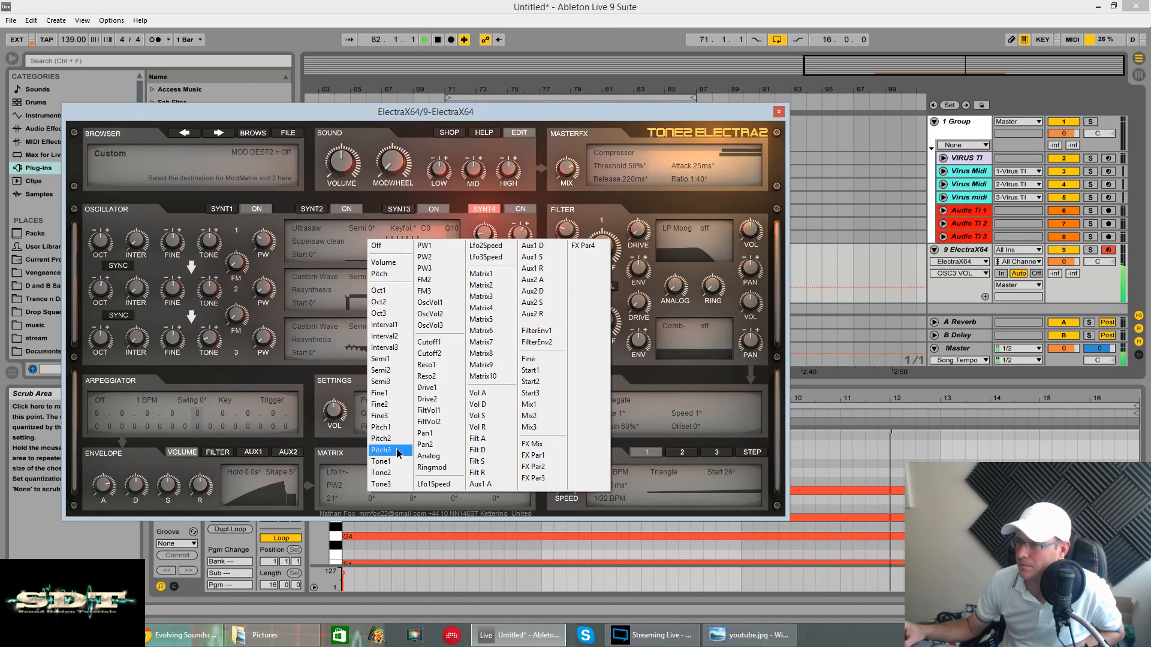
left_click(428, 342)
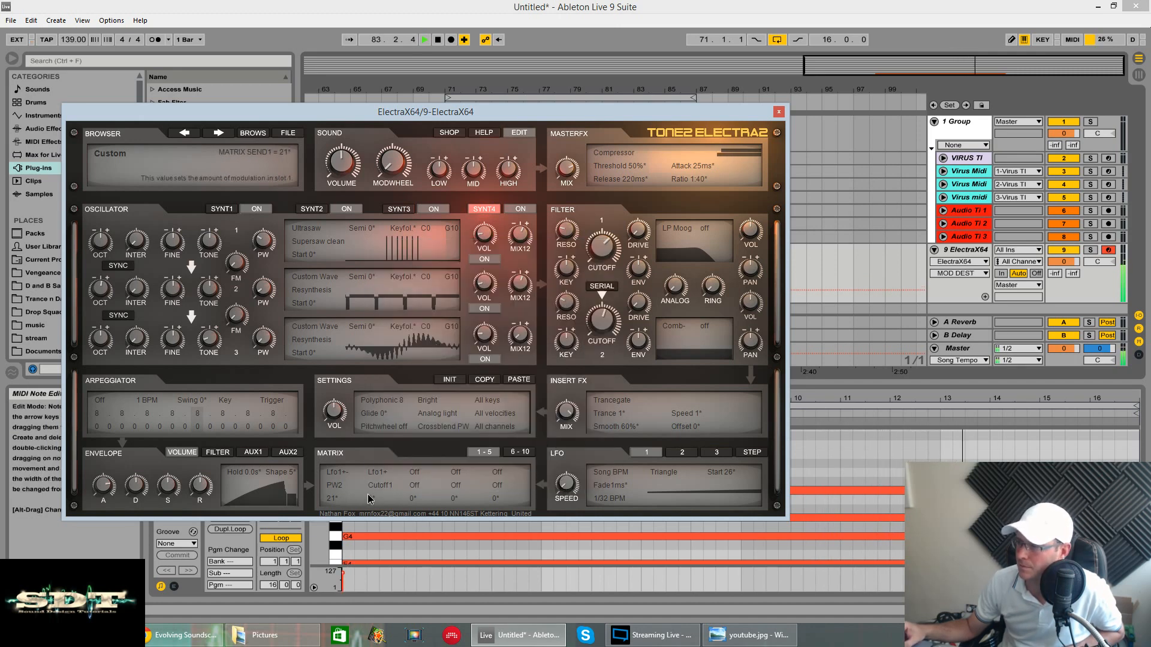
left_click_drag(367, 500, 369, 487)
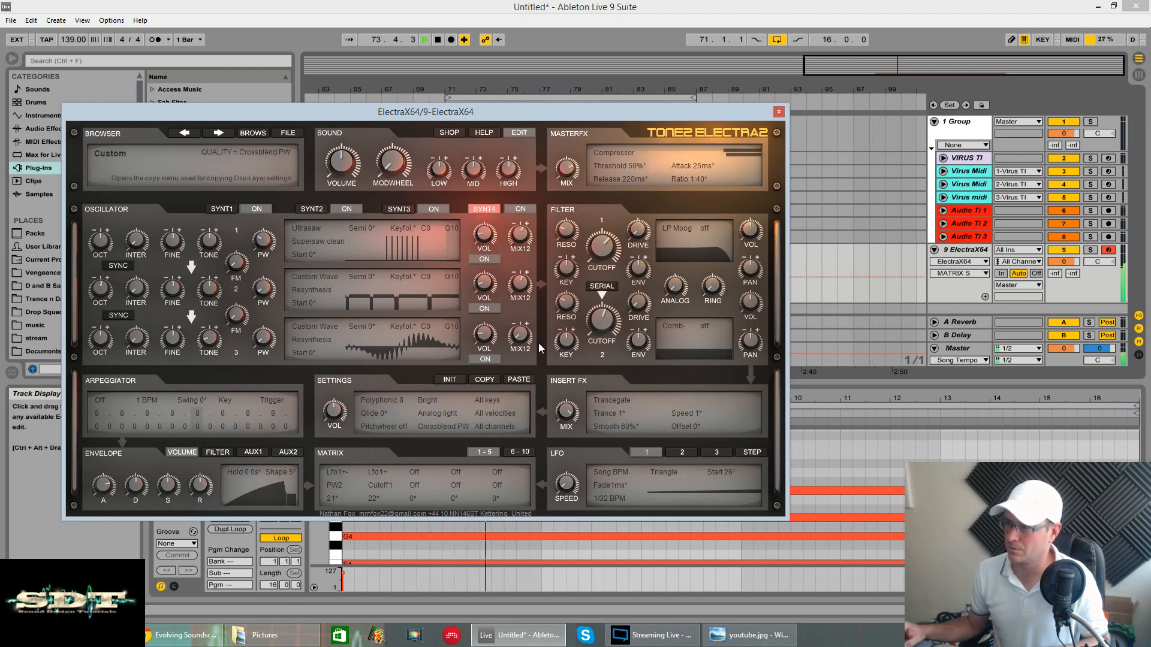
- Adjust the volumes of oscillators 2 and 3, with oscillator 3 at 14, and oscillator 2's octave control
left_click(488, 288)
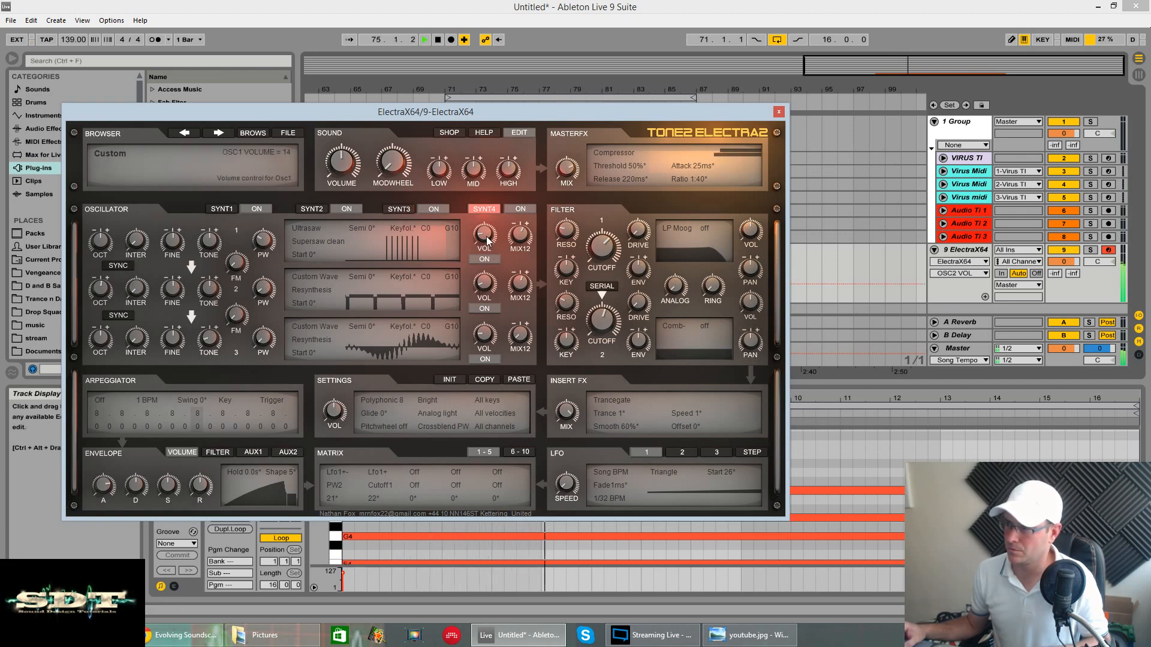
left_click(481, 335)
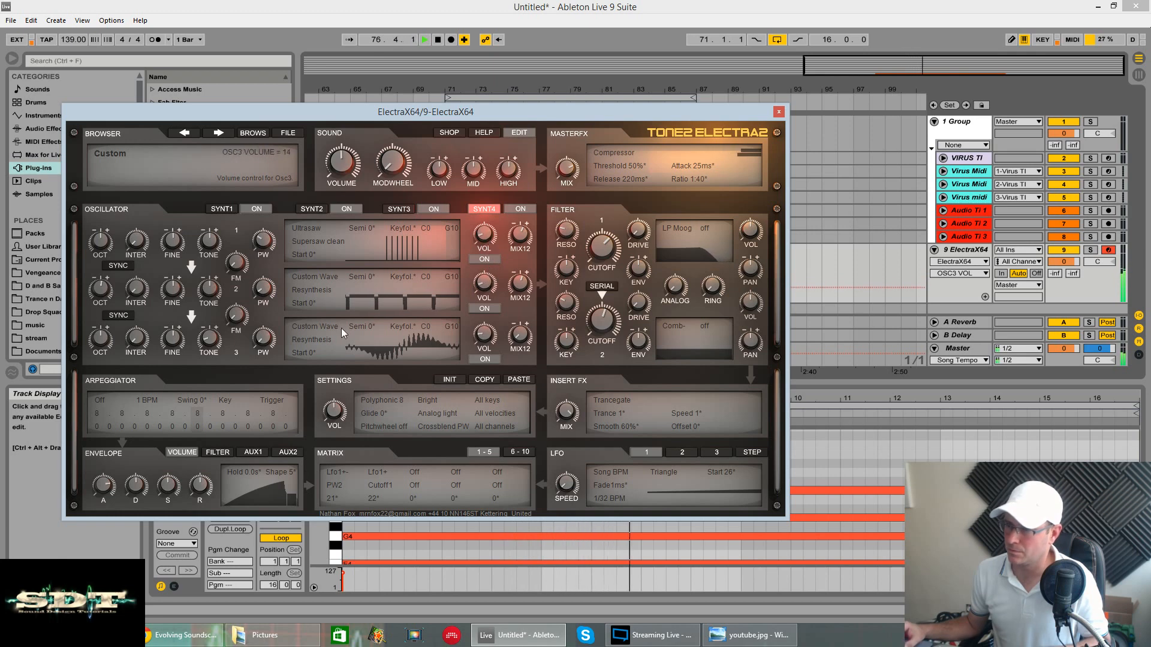
left_click(106, 302)
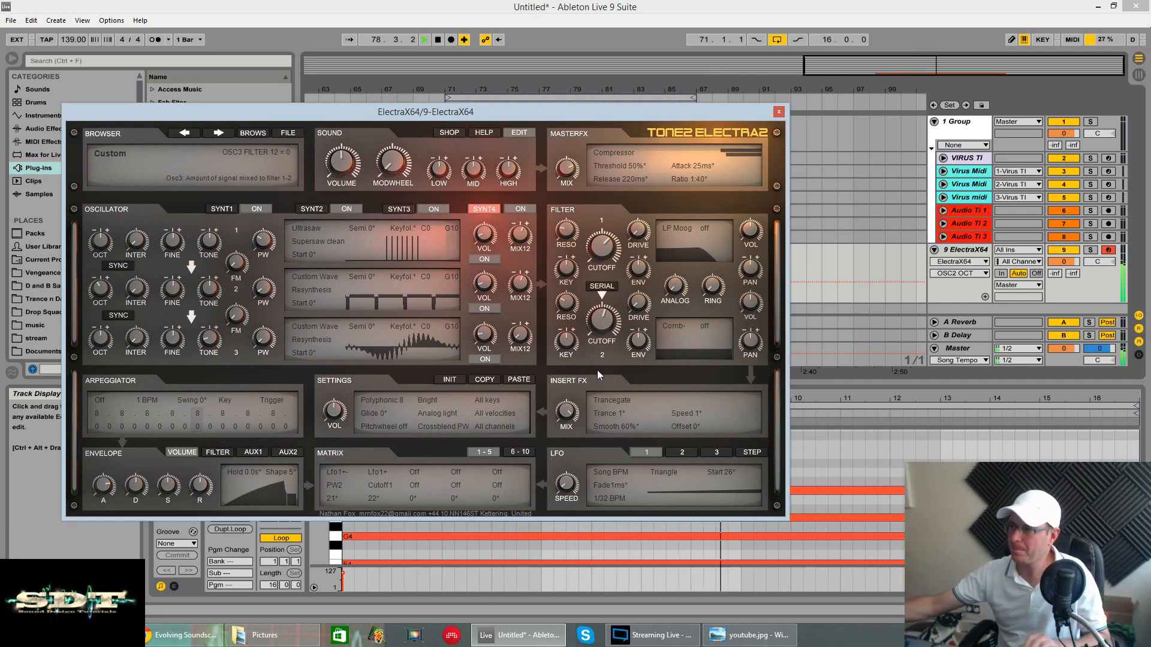
- Stop playback and save the patch as "soundscape 1" in the User sounds folder
key("space")
left_click(295, 133)
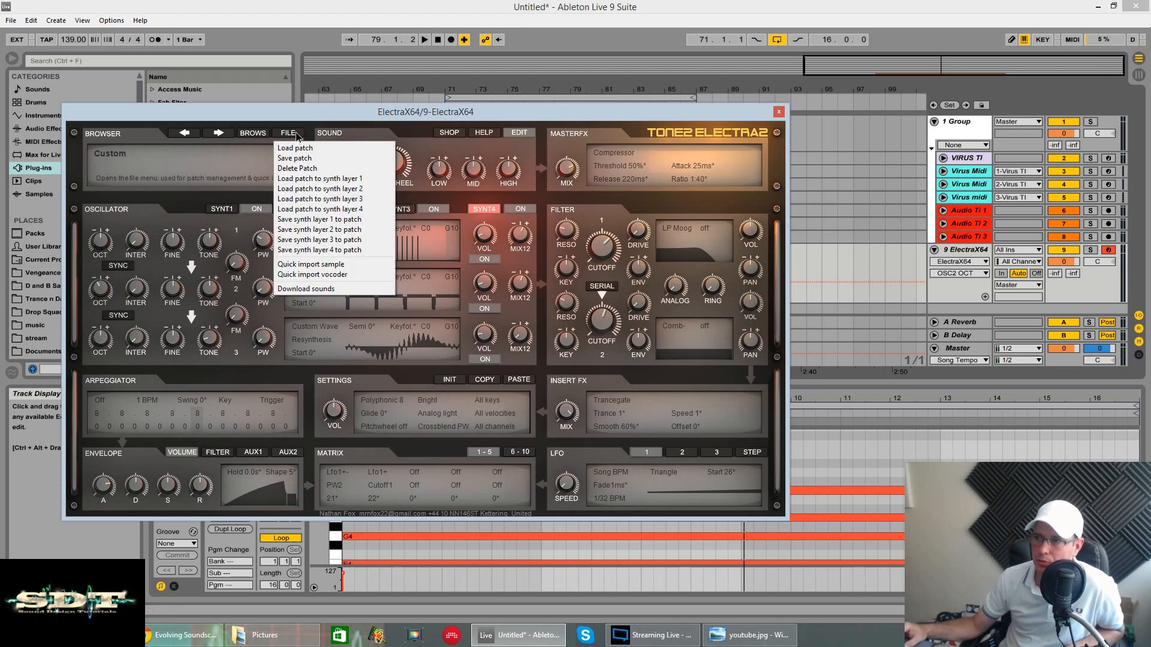
left_click(320, 163)
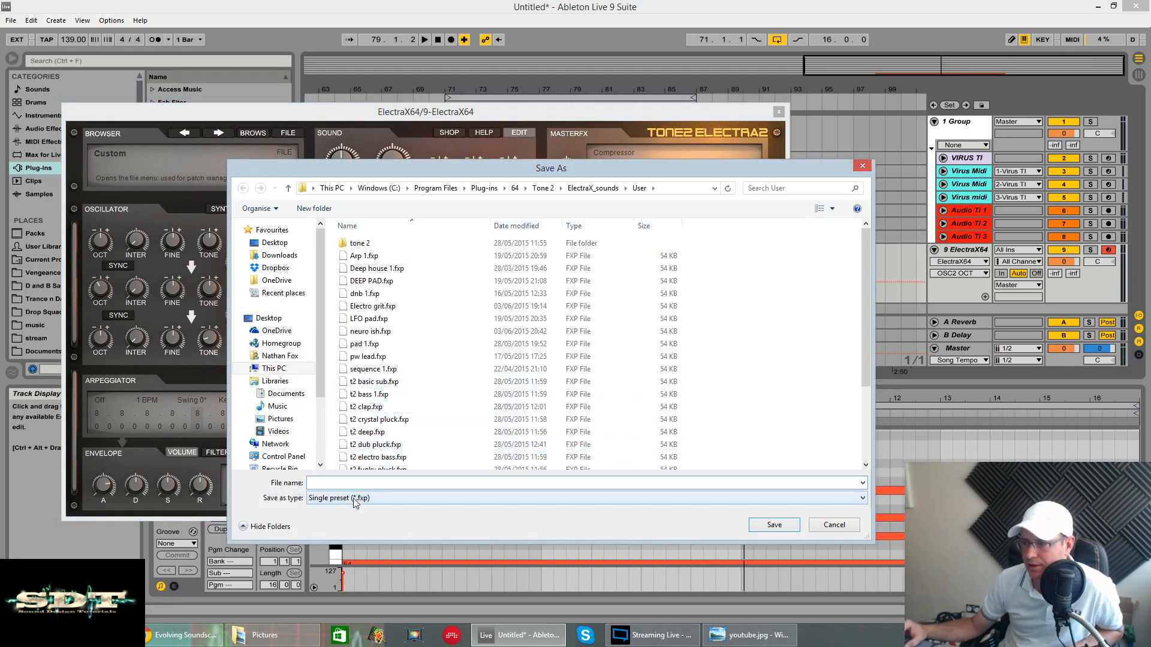
type("soun")
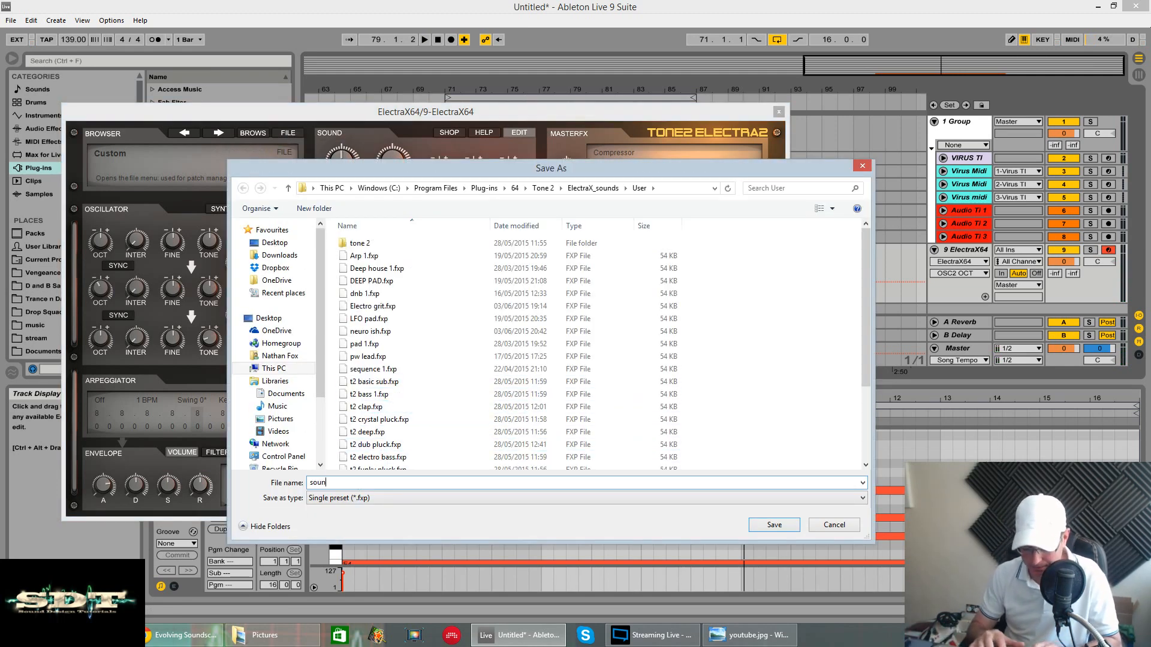
type("dscape 1")
key("Return")
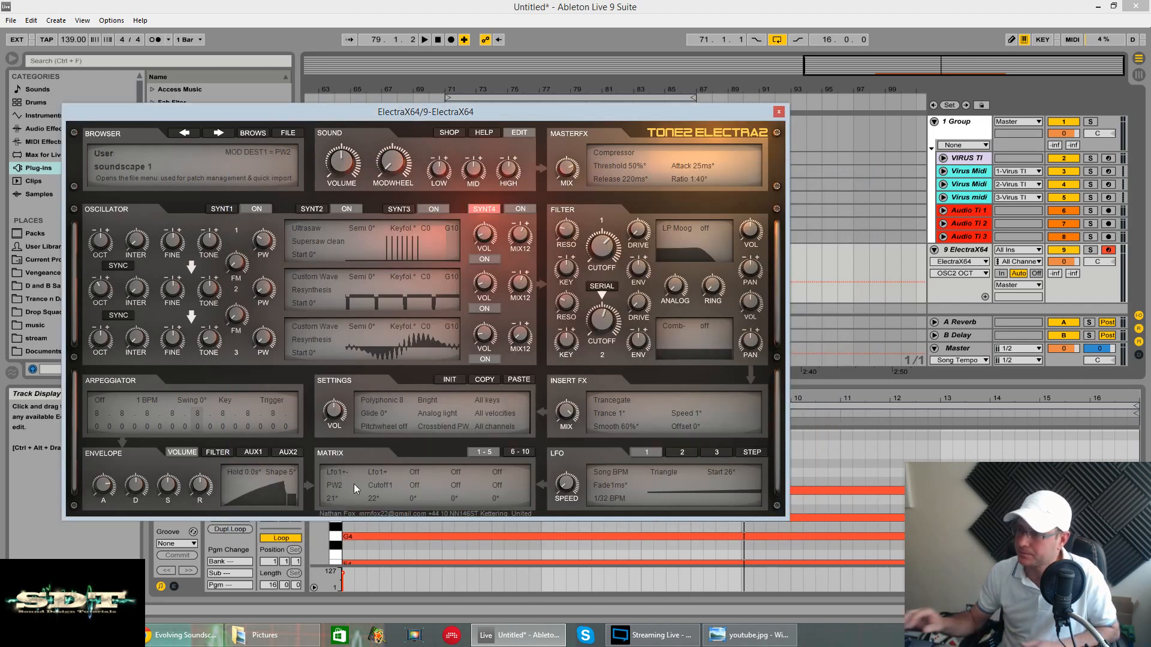
- Reset all of the synth's settings to start a new patch
left_click(450, 380)
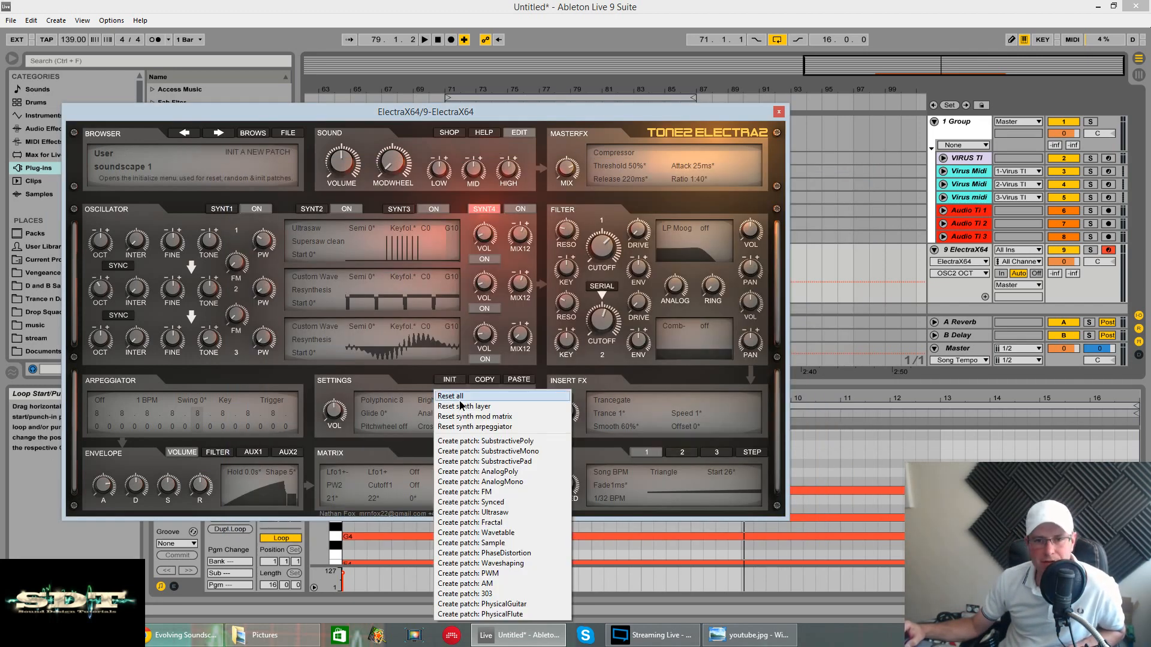
left_click(459, 400)
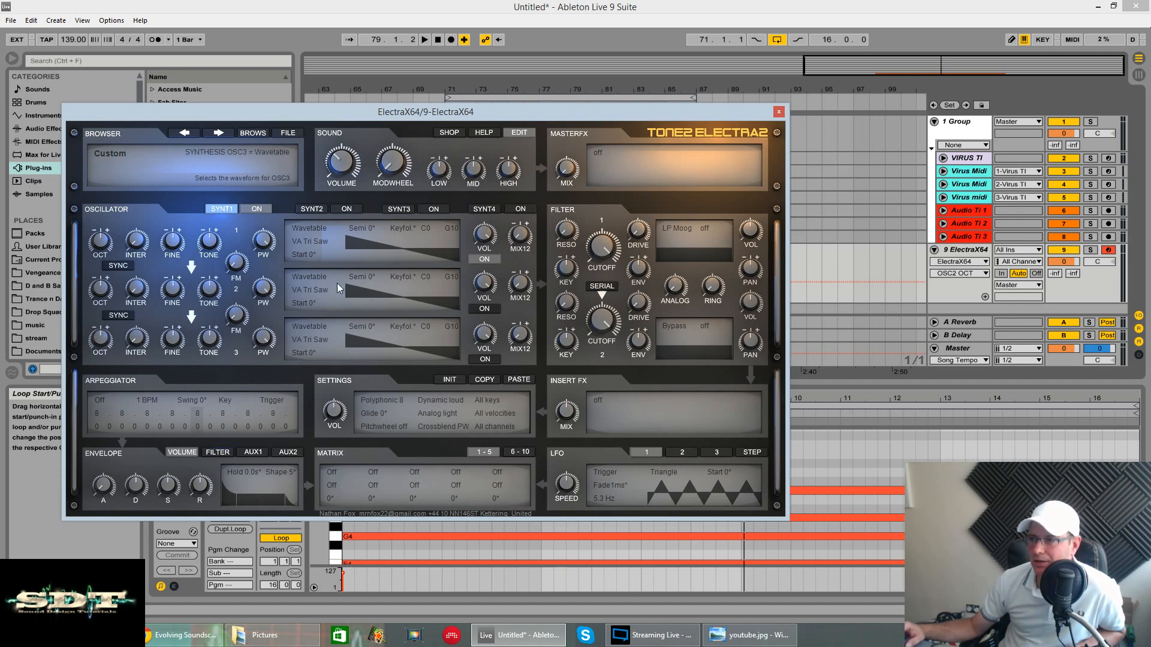
- Transpose all the MIDI clip's notes down to span A0 to C3, and adjust the synth's master volume during a short audition
left_click(875, 452)
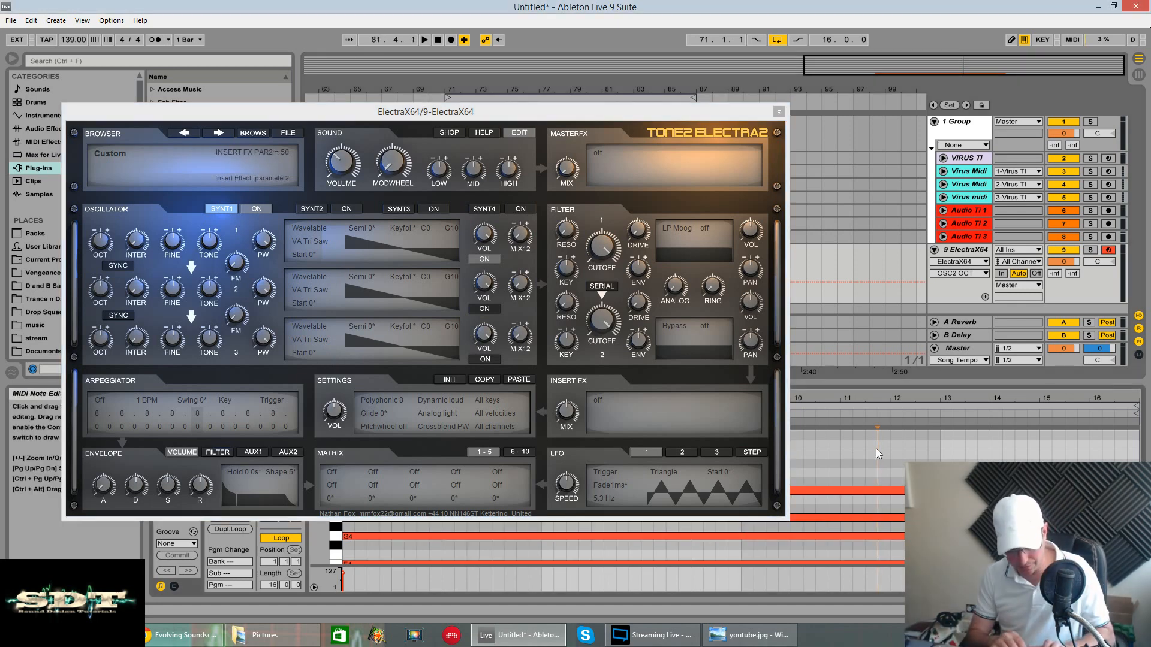
key("ctrl+a")
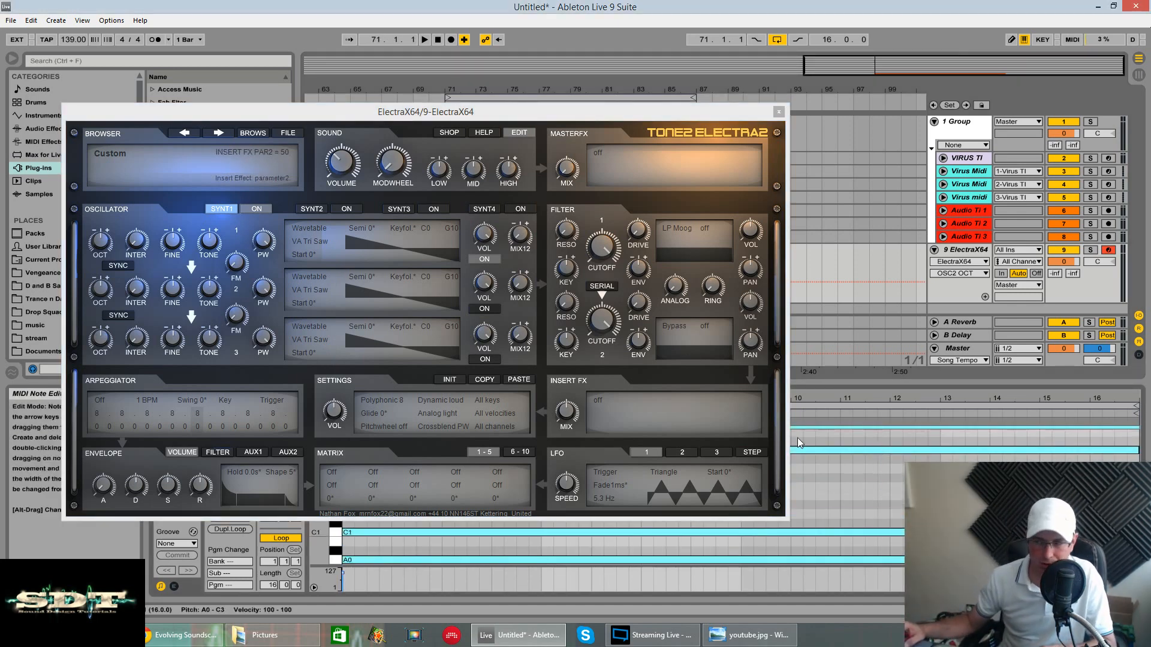
key("space")
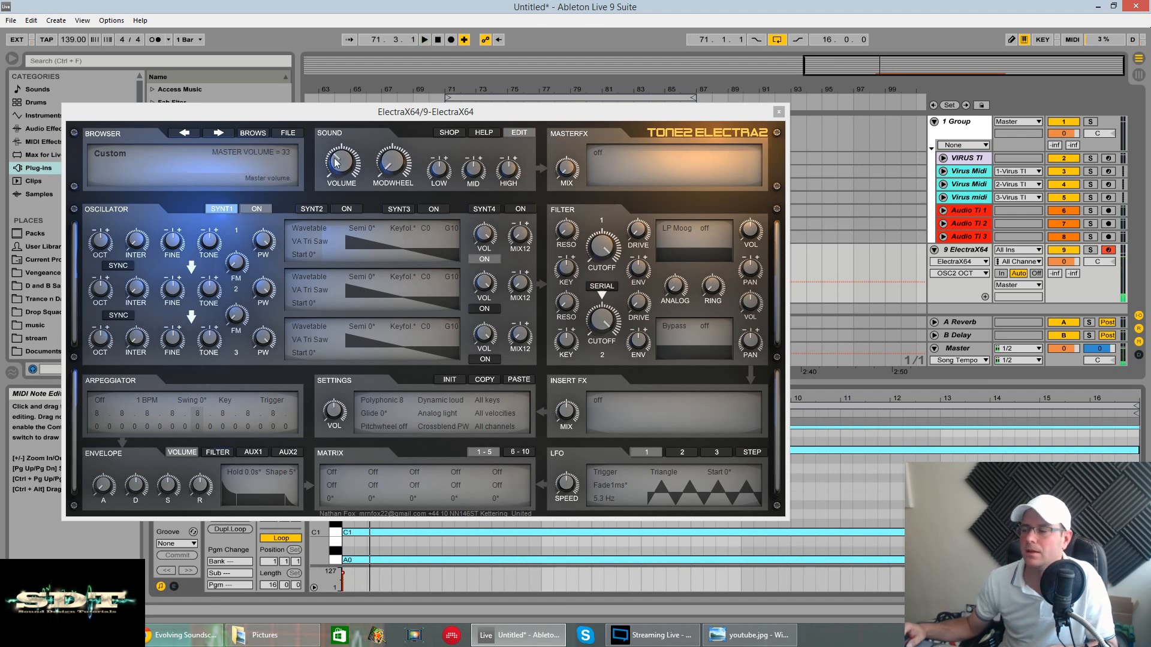
left_click_drag(336, 162, 337, 165)
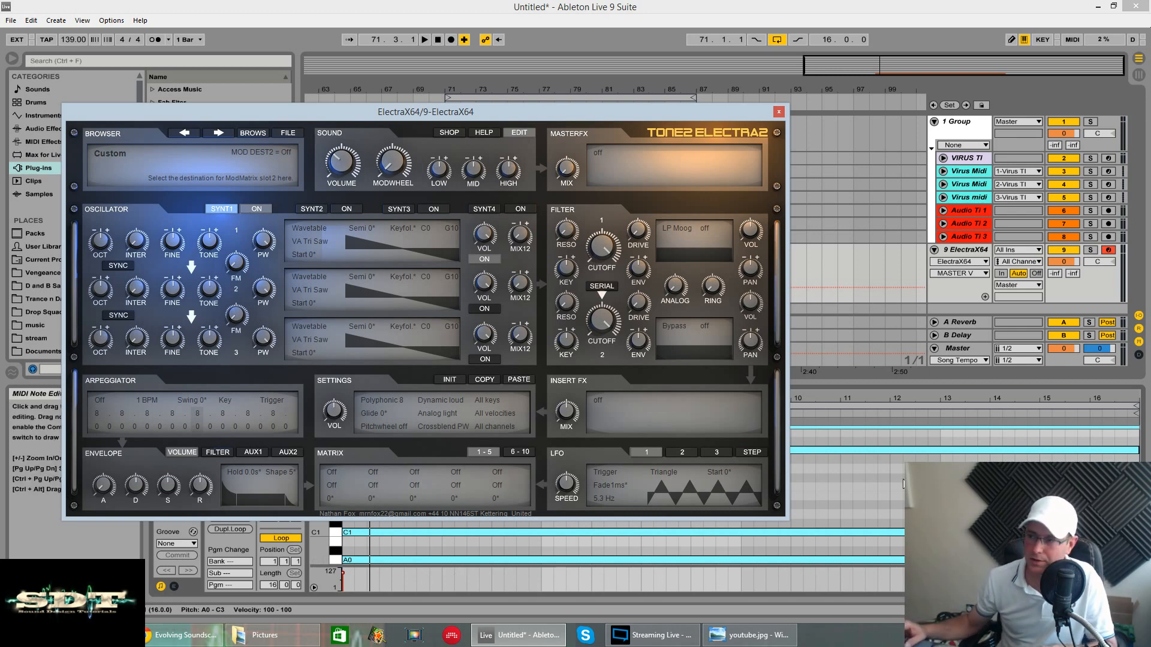
- Transpose all notes in the MIDI clip up an octave and play the loop
key("space")
left_click(855, 473)
key("ctrl+a")
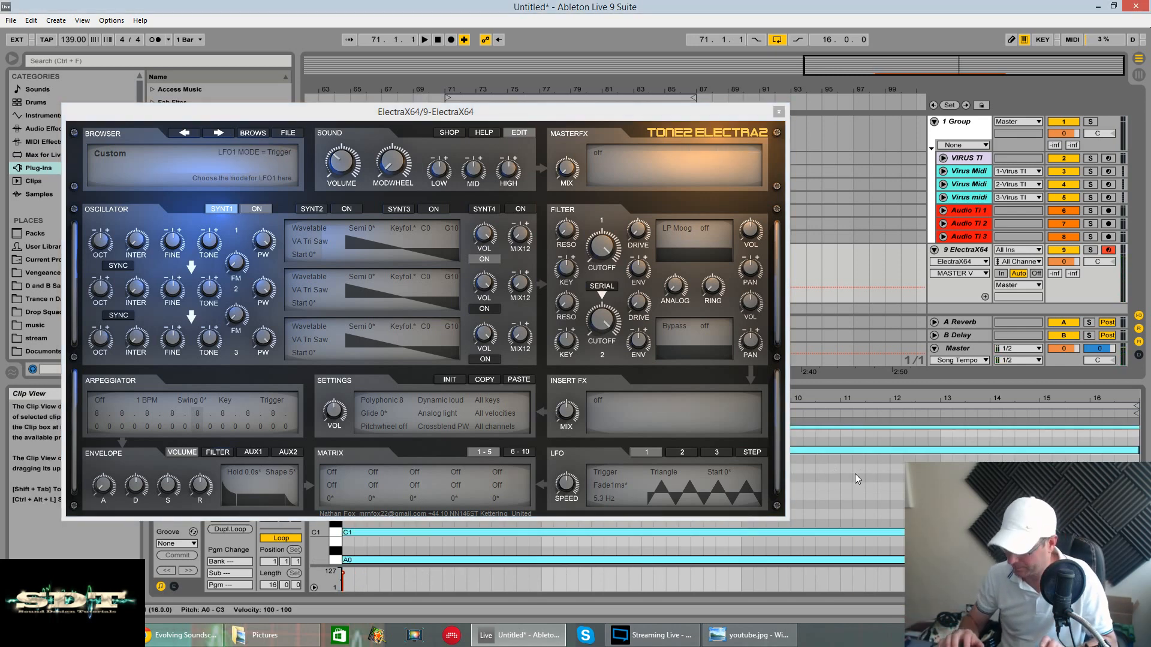
key("shift+Up")
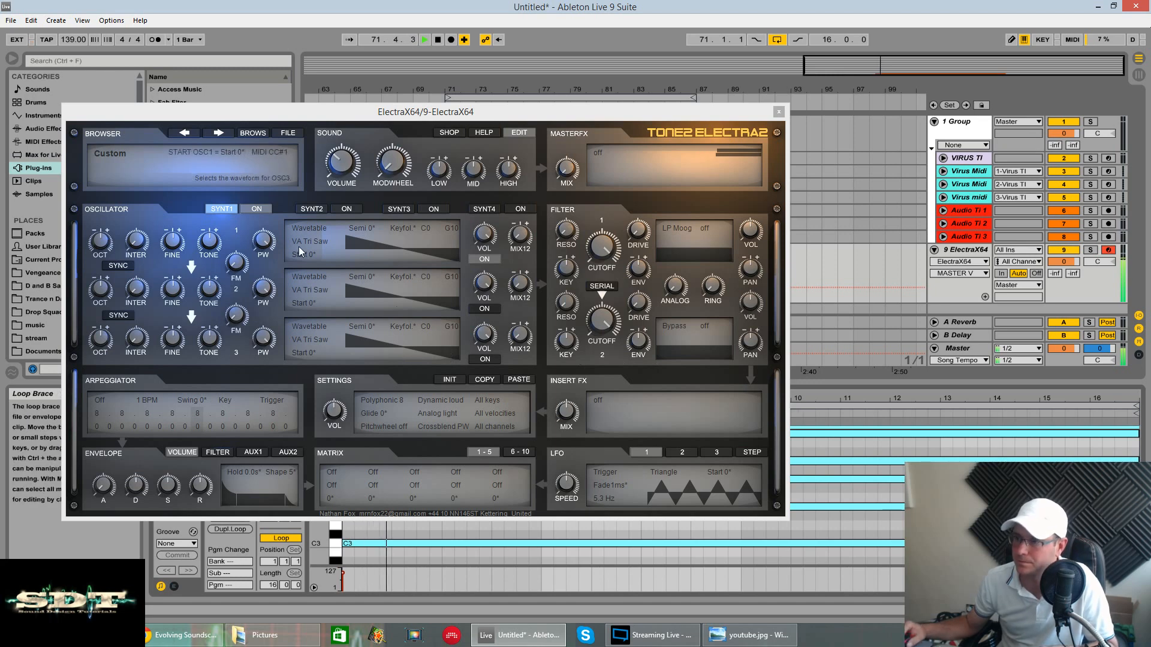
left_click(314, 235)
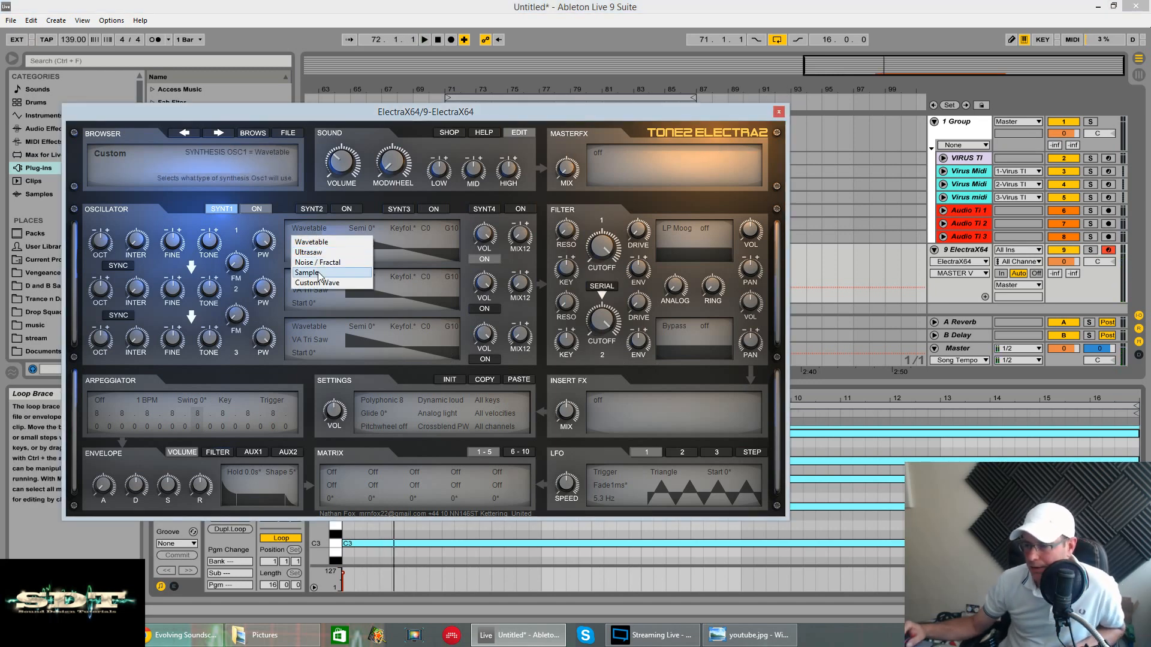
left_click(323, 274)
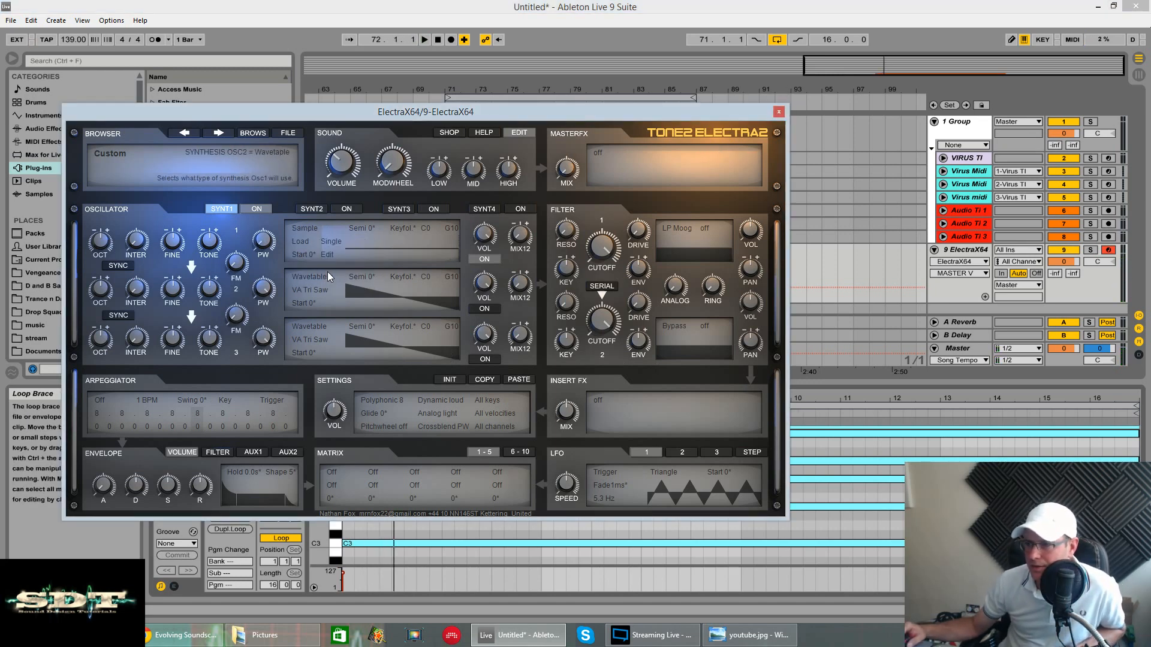
left_click(301, 242)
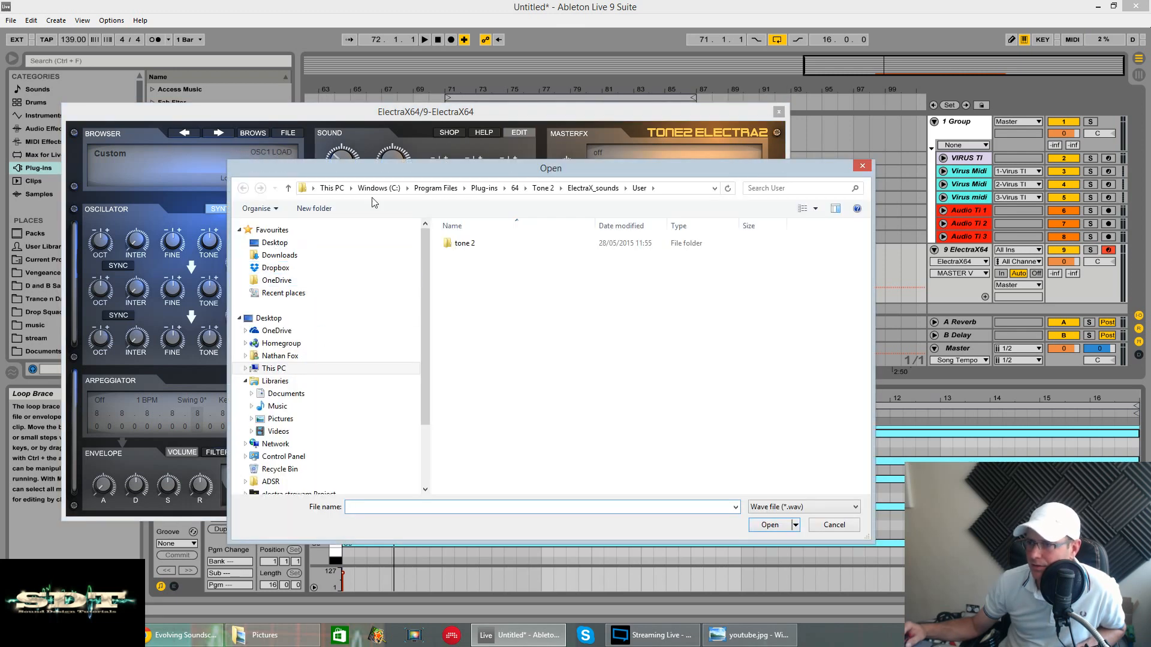
left_click(862, 166)
- Set oscillator 1's synthesis type to Custom Wave and open its wave file browser
left_click(299, 229)
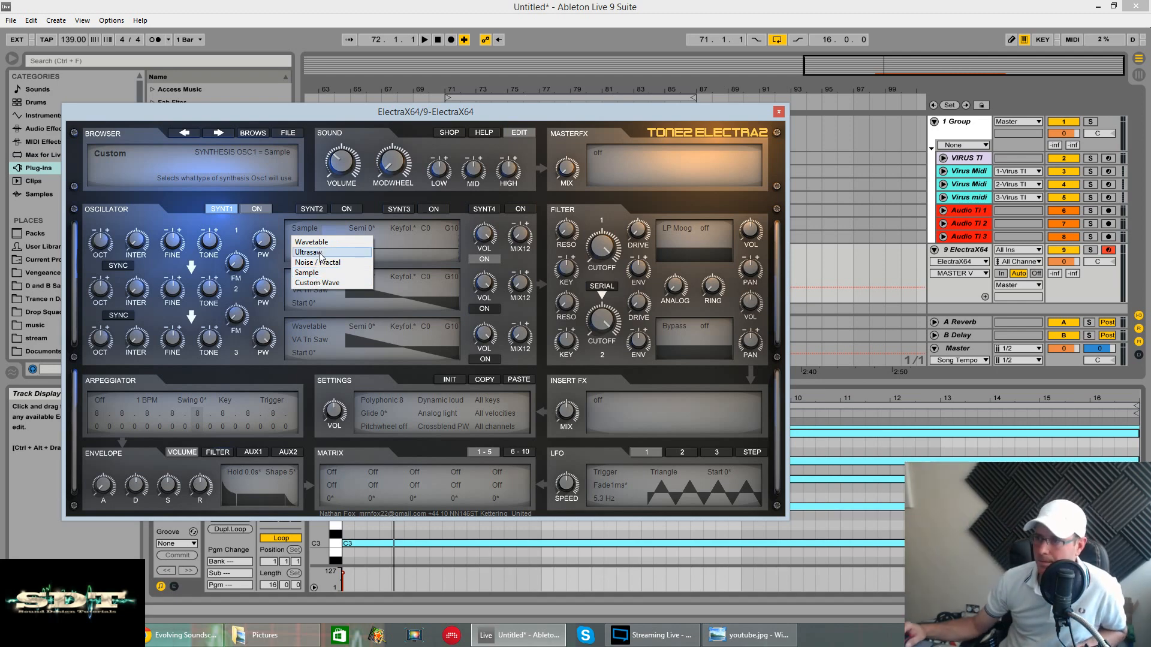
left_click(318, 283)
left_click(327, 240)
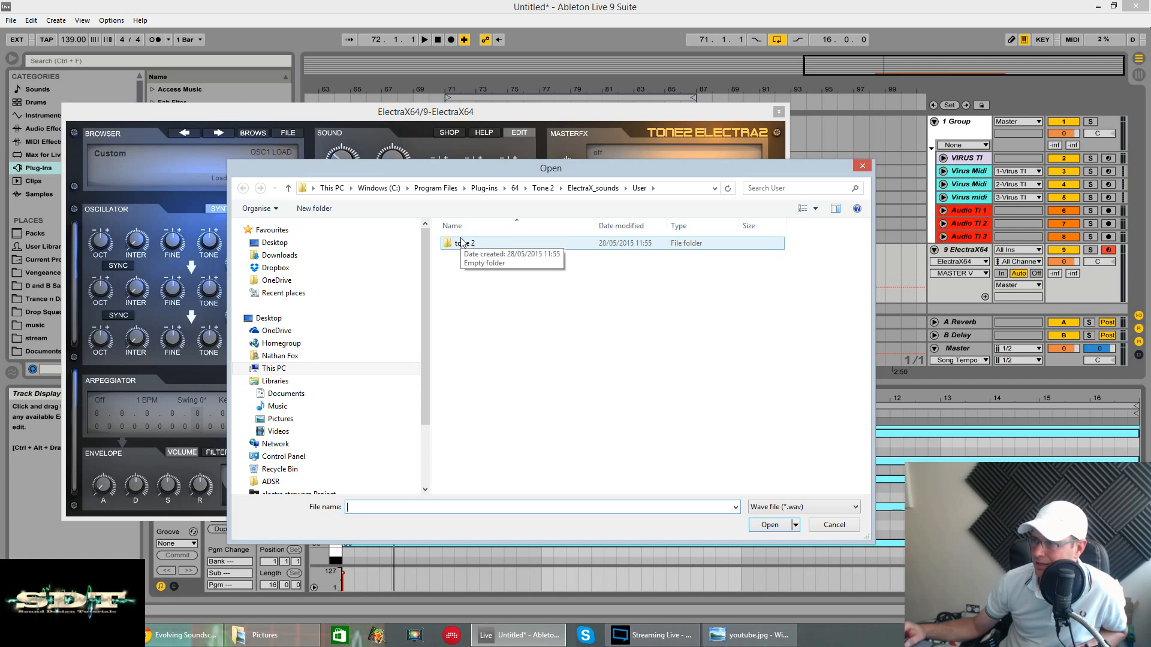
left_click(289, 188)
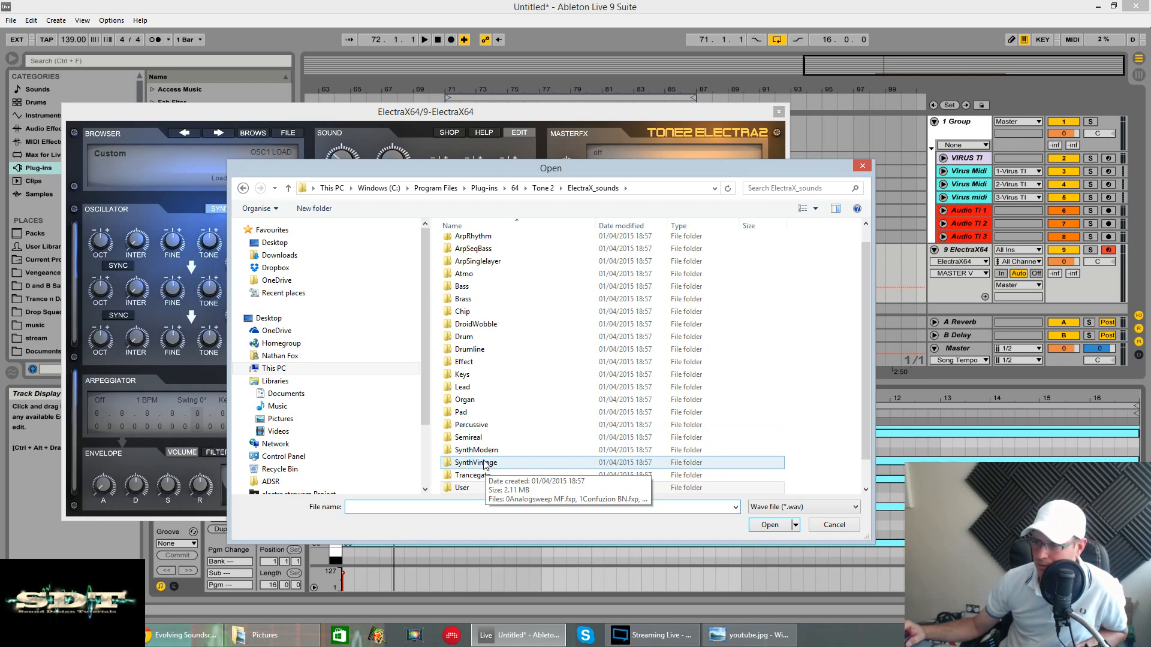
left_click(470, 413)
scroll(473, 423, "down", 1)
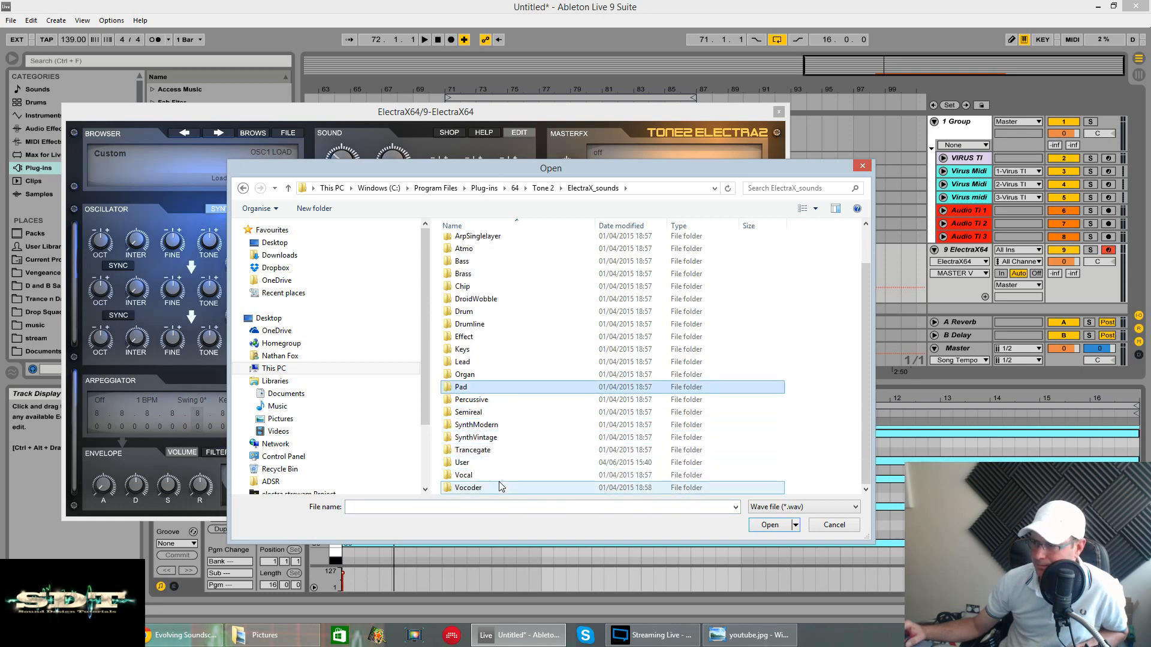
double_click(477, 424)
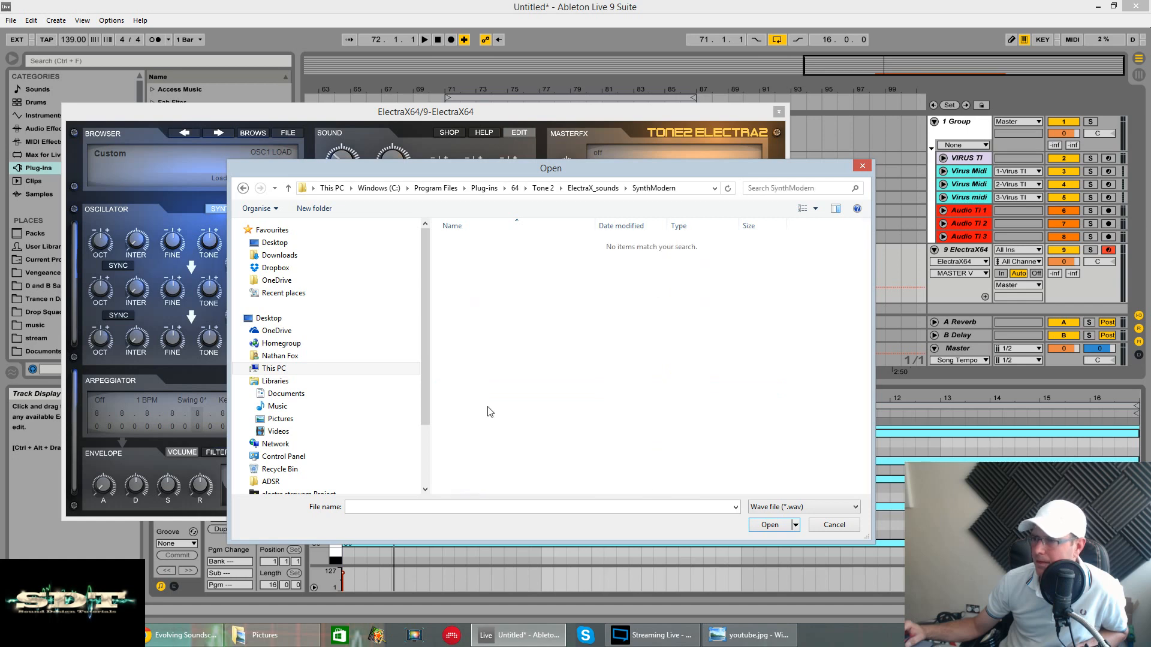
left_click(861, 167)
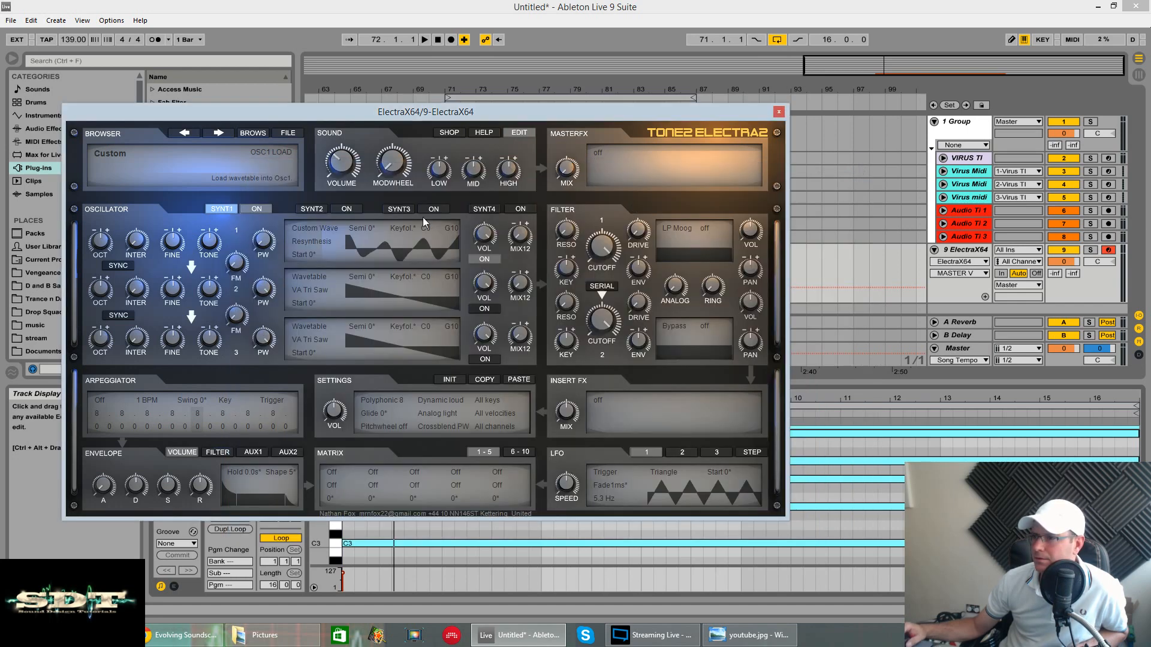
- Browse the ElectraX_wavetables folder for a wave file for oscillator 1 and leave the file browser without loading one
left_click(314, 240)
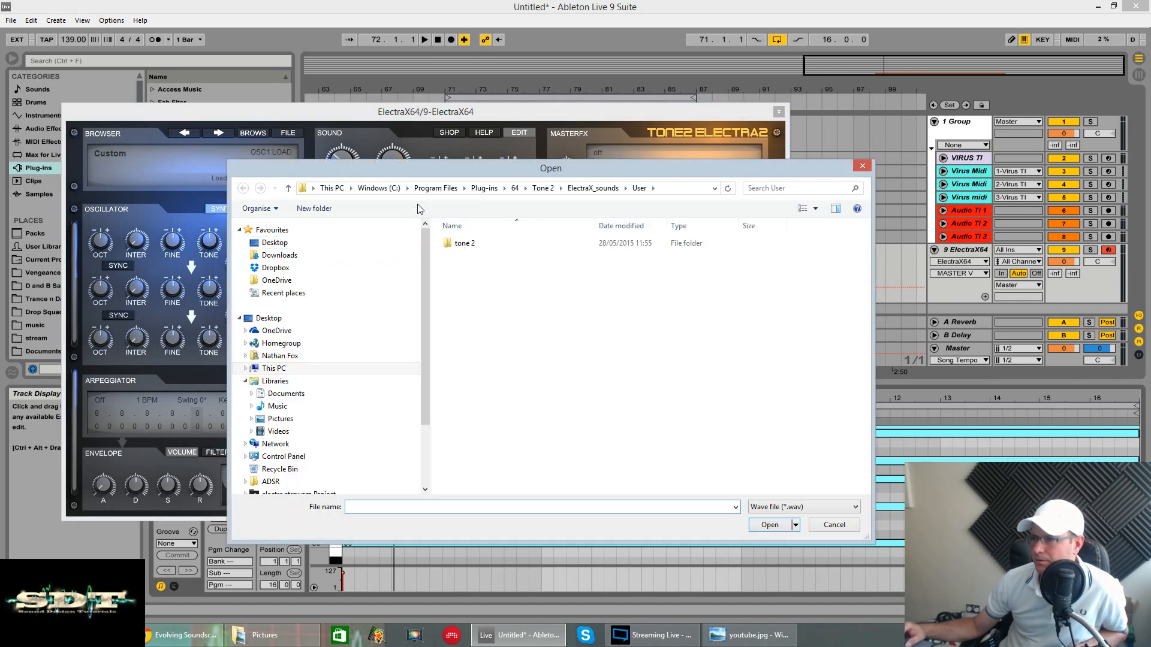
left_click(289, 188)
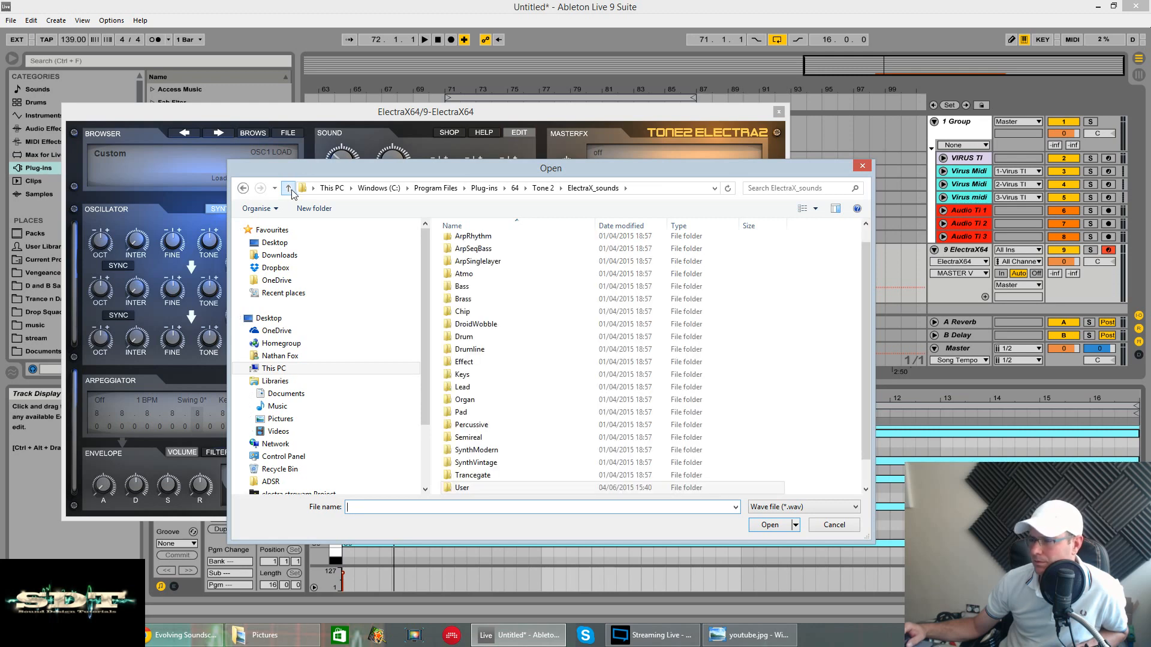
left_click(292, 189)
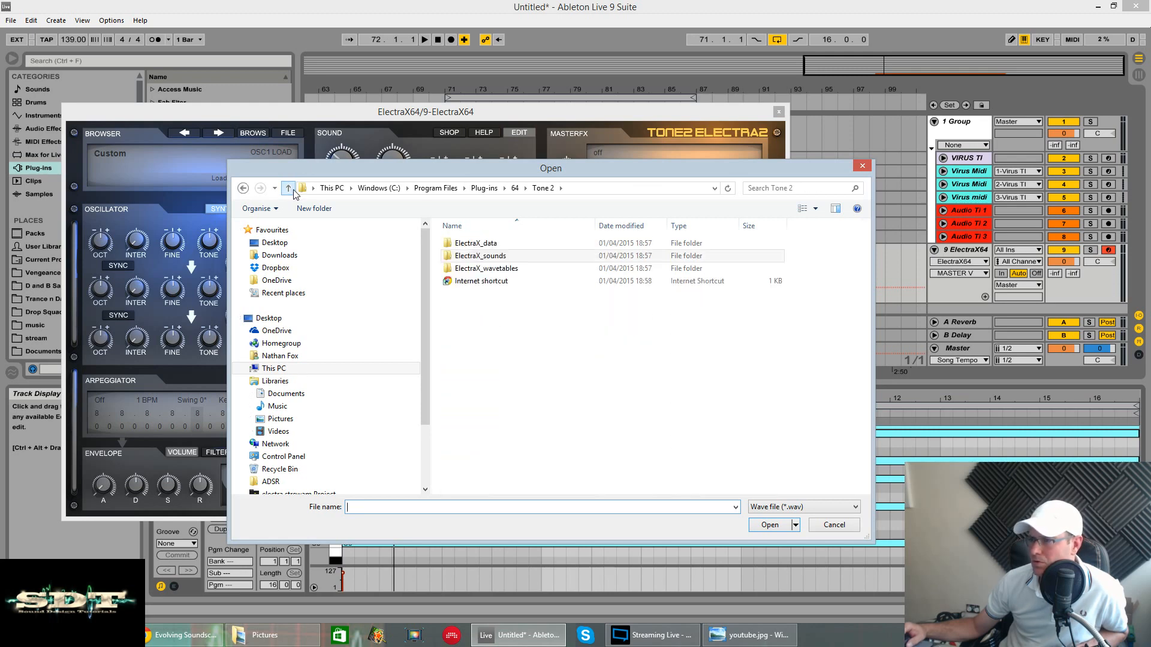
double_click(527, 275)
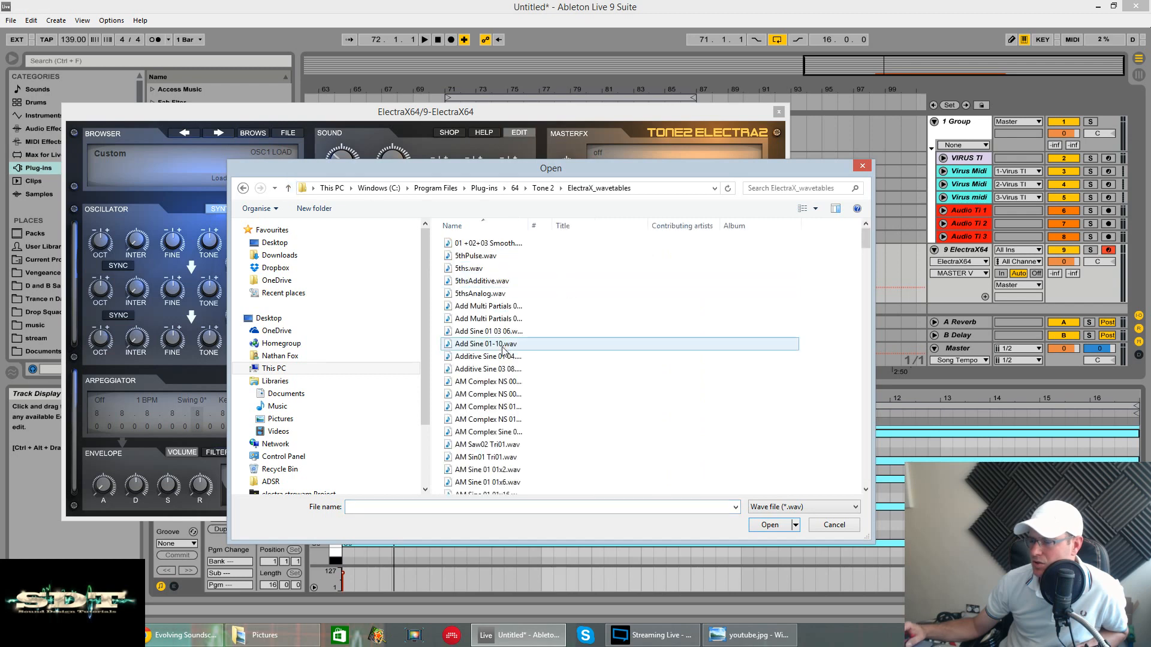
scroll(503, 359, "down", 15)
scroll(866, 298, "down", 20)
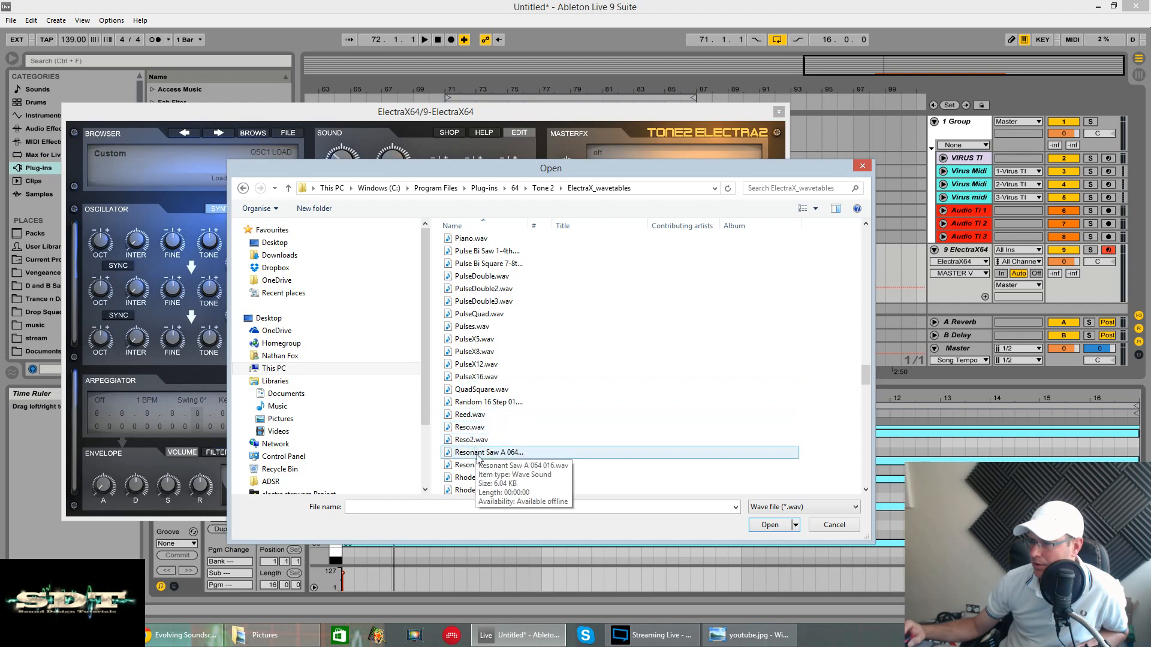
scroll(479, 401, "down", 2)
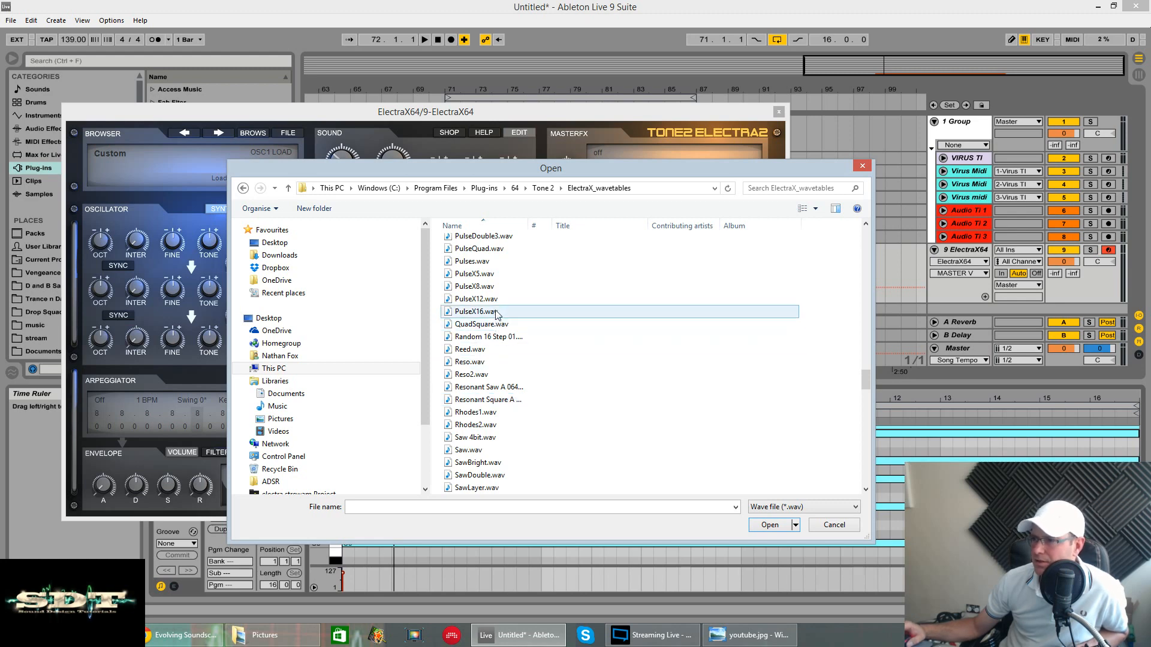
scroll(496, 320, "down", 3)
scroll(496, 323, "down", 6)
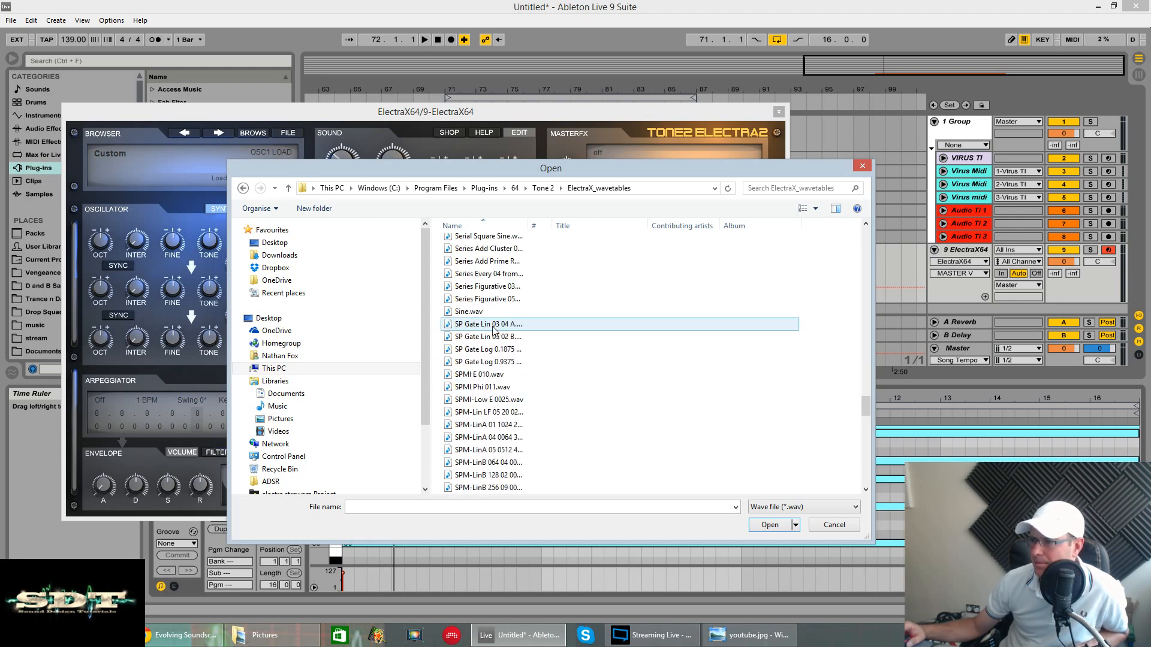
scroll(493, 329, "down", 5)
scroll(494, 327, "down", 4)
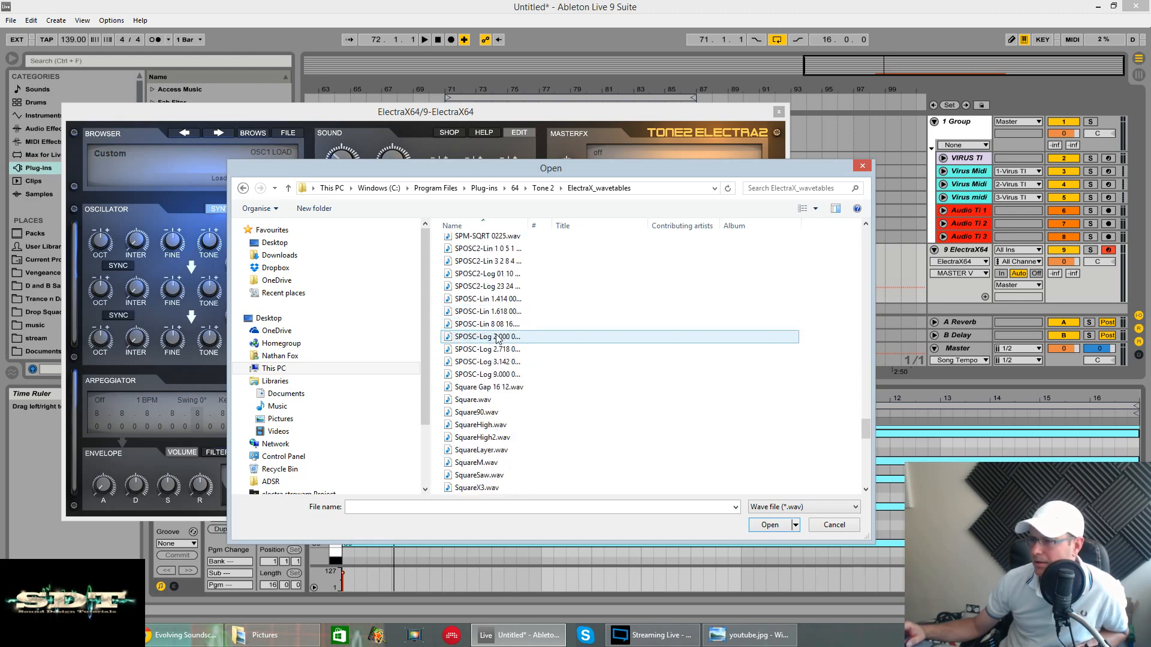
scroll(497, 339, "down", 7)
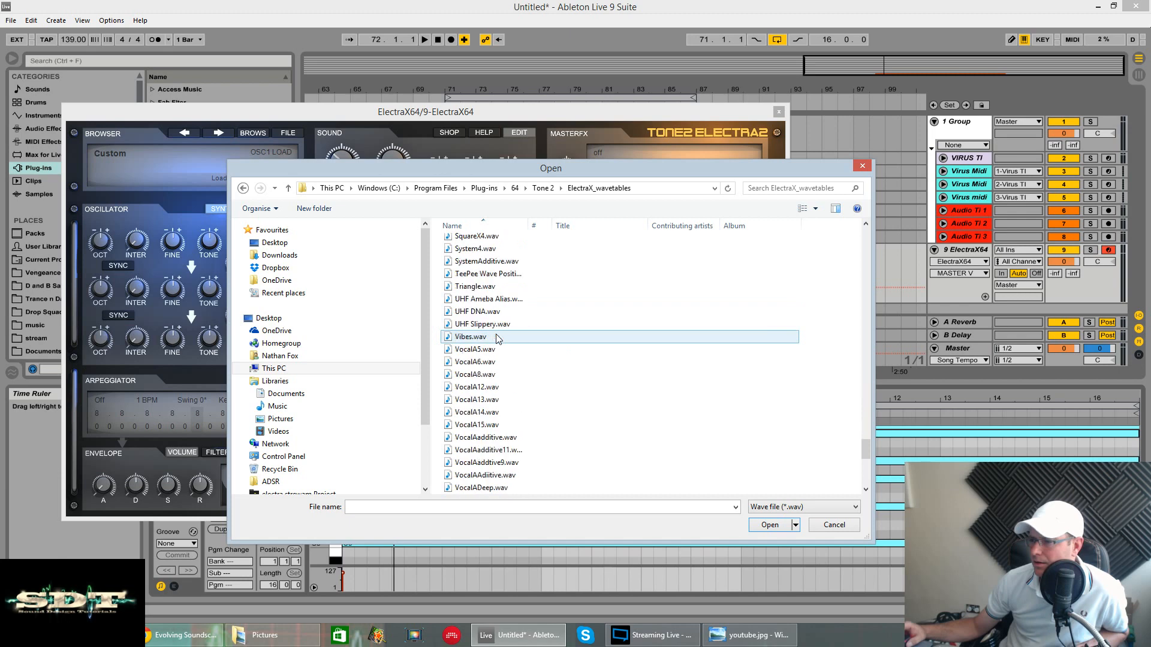
left_click(832, 525)
- Load Matrix Reece.wav into oscillator 1 from Librarys > D and B Samples > Synth > Reese on the Toshiba HDD
left_click_drag(729, 114, 754, 91)
left_click(350, 220)
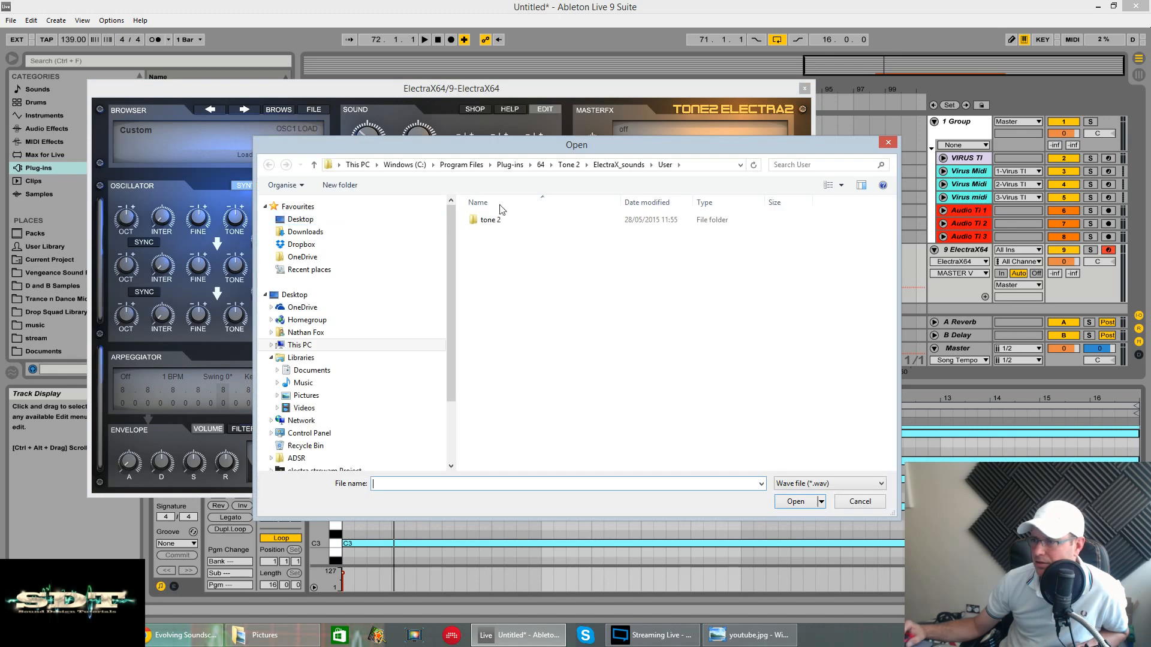
left_click(302, 345)
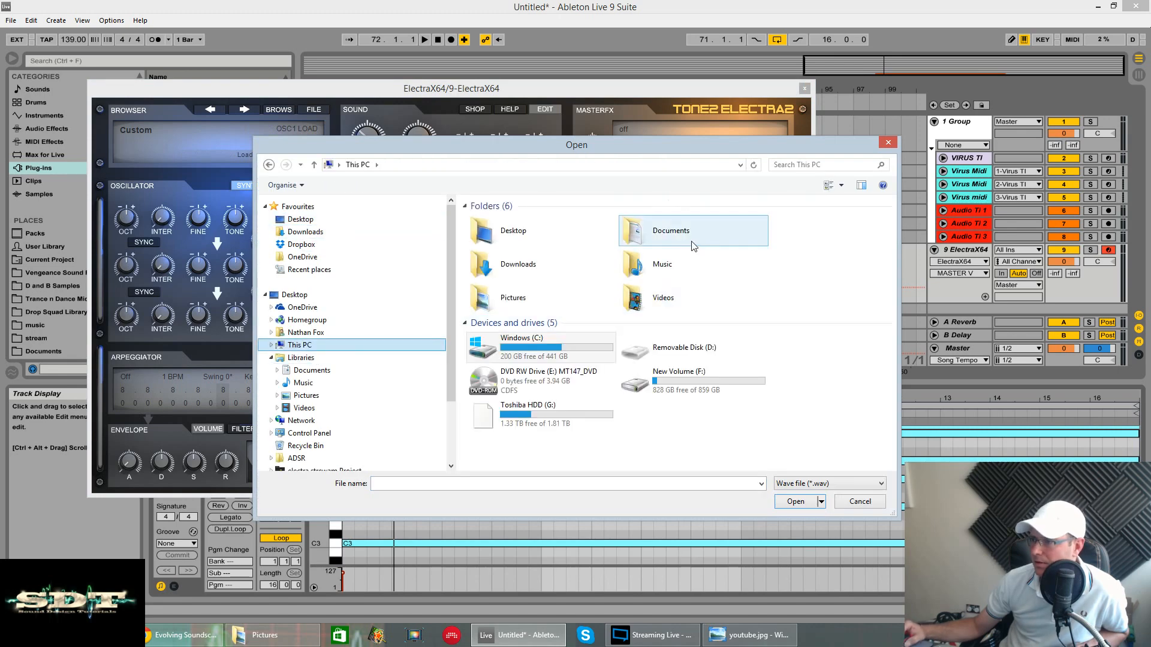
left_click(547, 410)
double_click(547, 410)
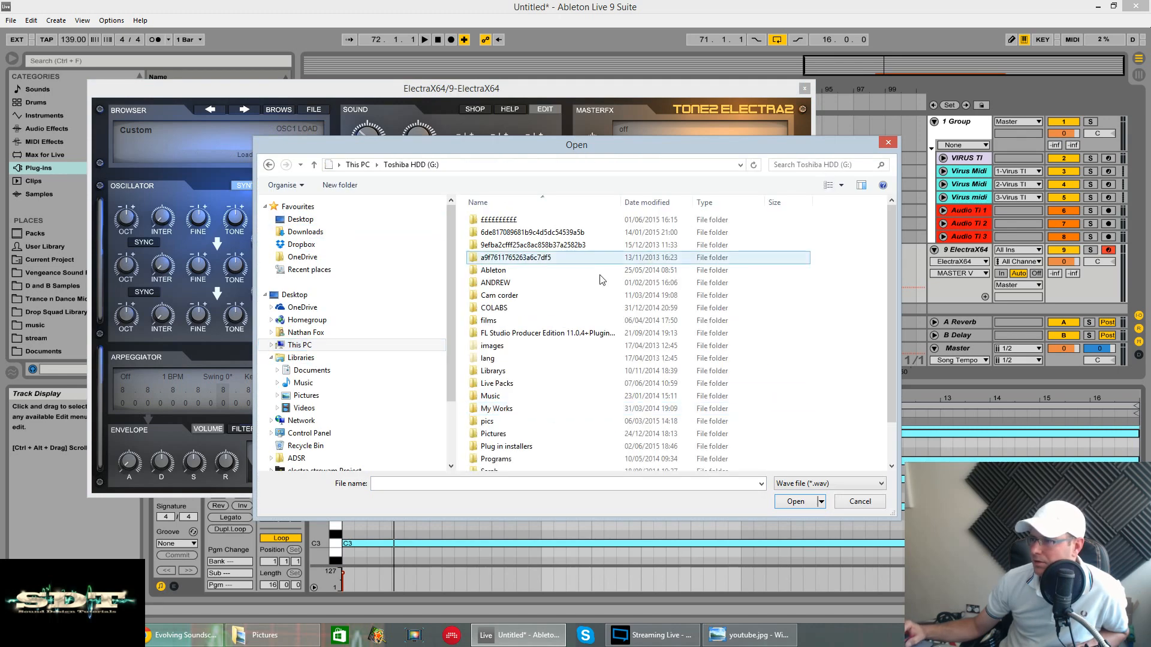
double_click(521, 373)
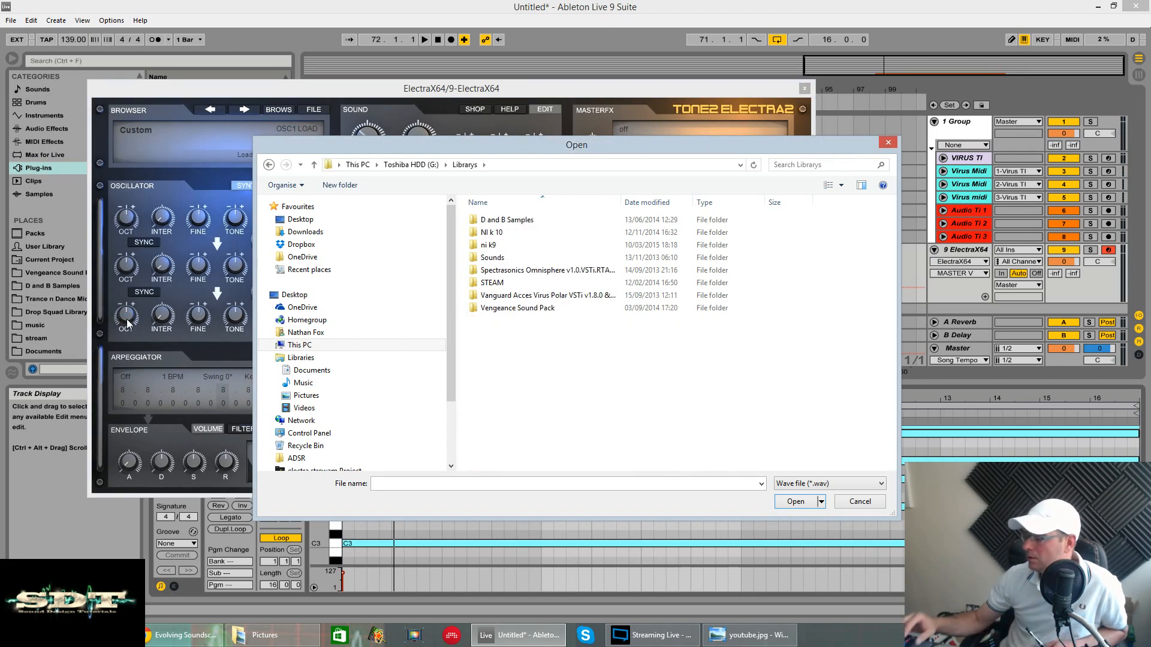
double_click(535, 221)
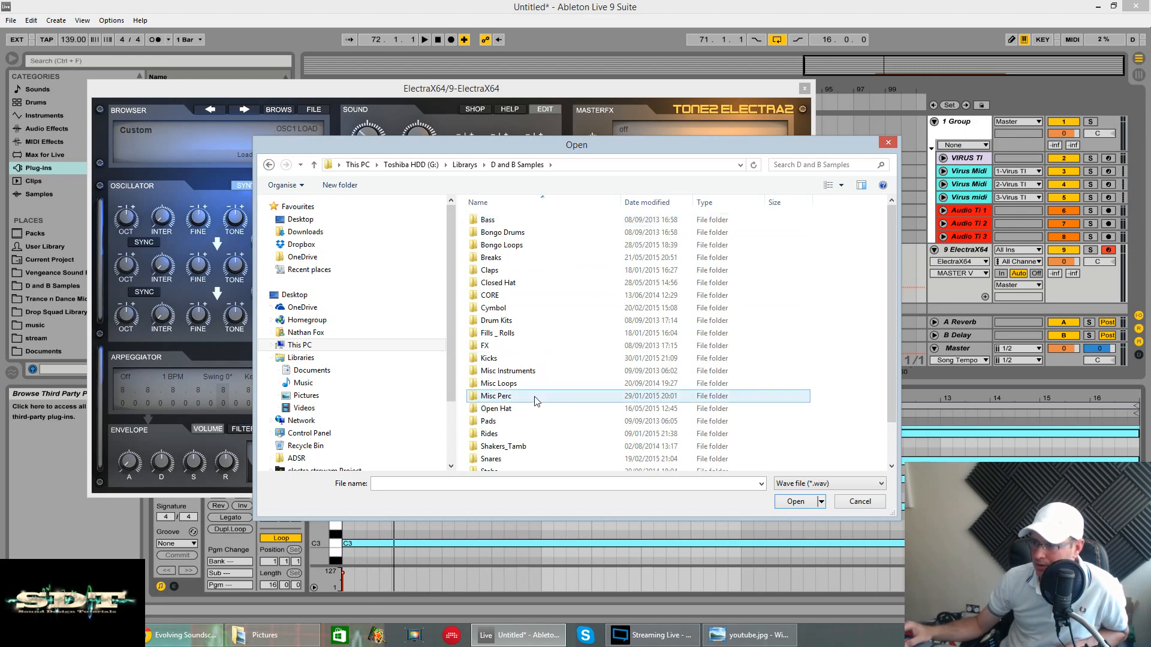
scroll(513, 407, "down", 1)
double_click(509, 432)
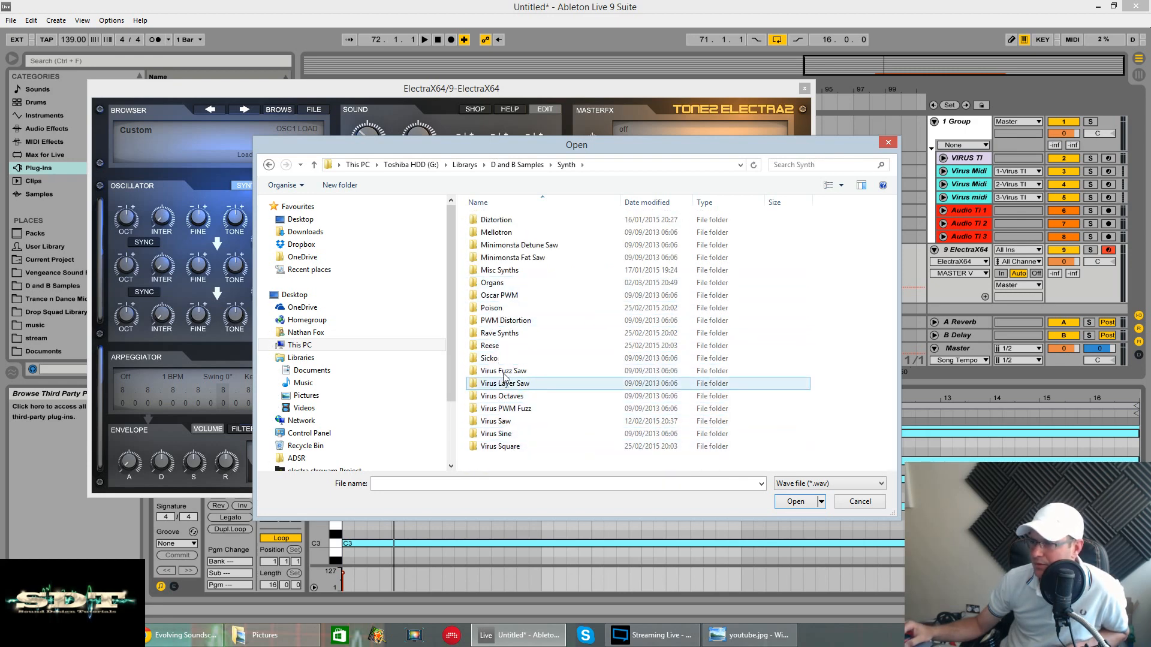
double_click(493, 347)
double_click(508, 245)
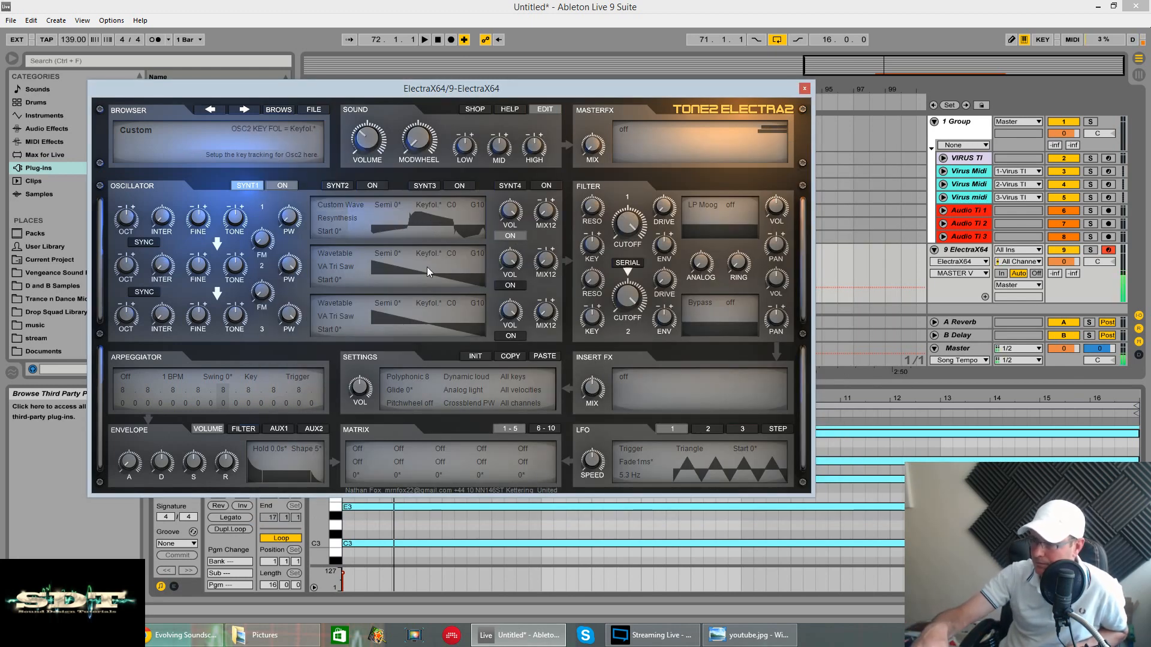
- Play the loop and raise oscillator 1's pulse width to audition the loaded wave
key("space")
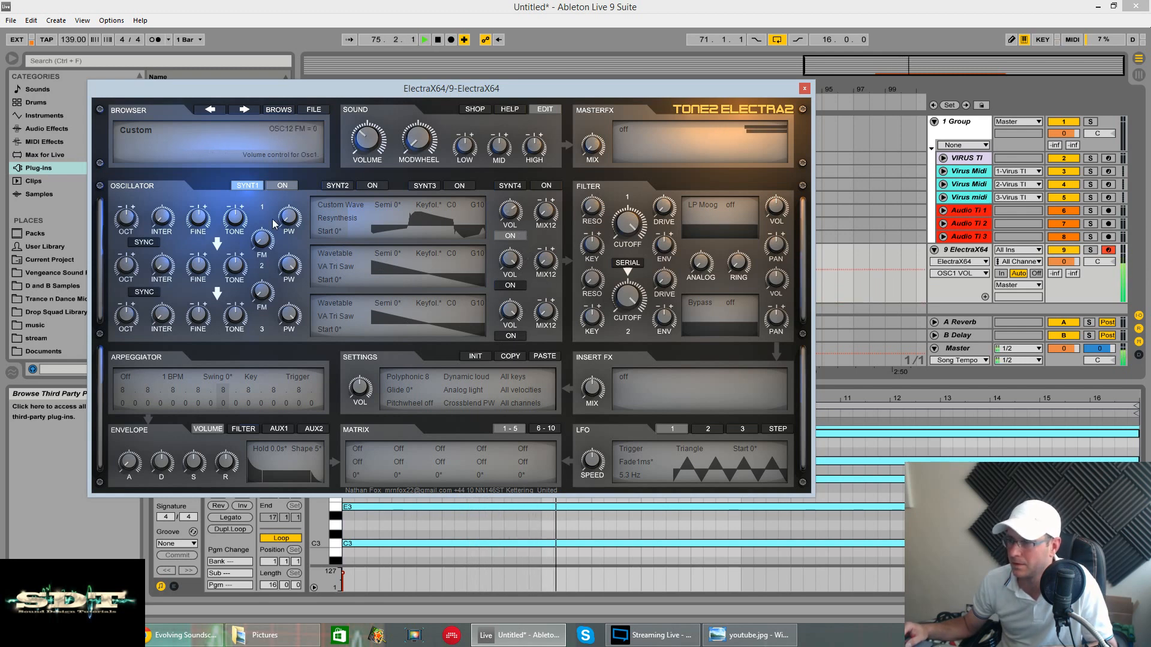
left_click_drag(289, 217, 289, 139)
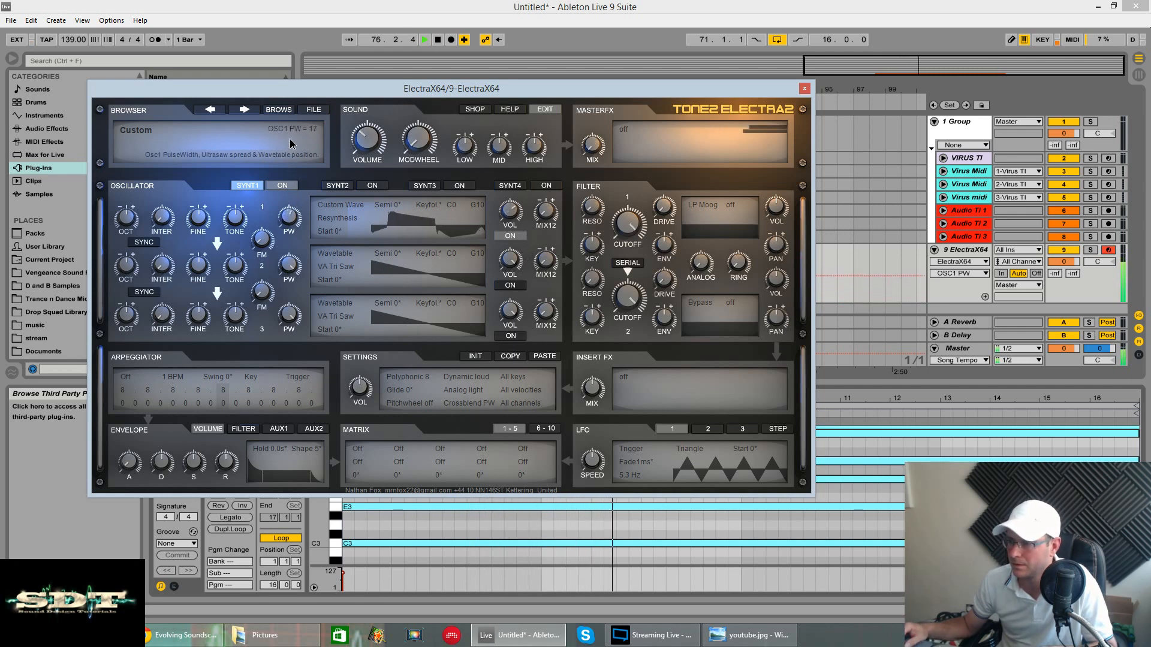
- Enlarge the note editor and delete every note in the MIDI clip except the lowest one, A1
left_click_drag(680, 89, 206, 98)
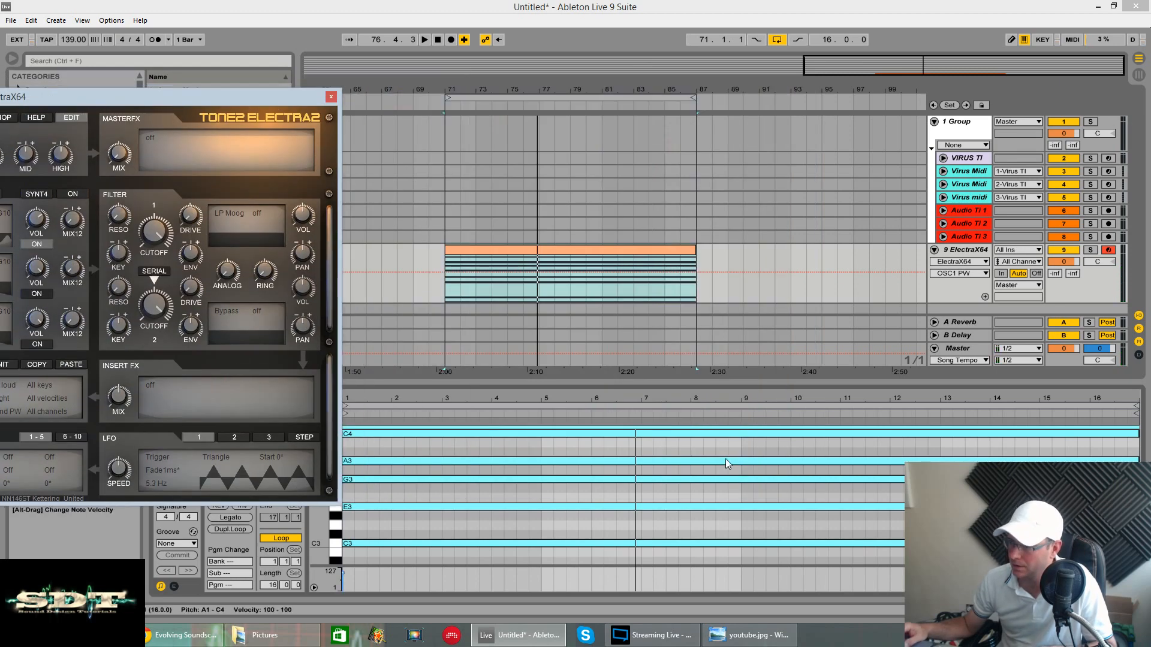
left_click_drag(741, 386, 739, 210)
scroll(659, 452, "up", 1)
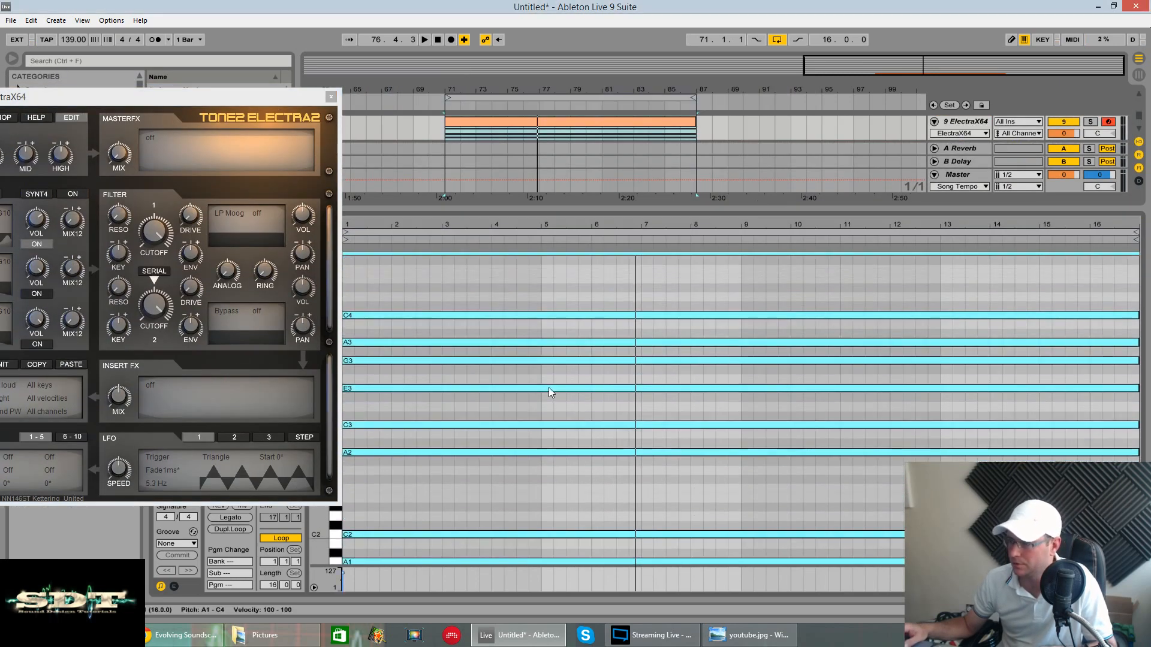
scroll(542, 360, "down", 1)
scroll(534, 307, "up", 2)
left_click_drag(523, 292, 572, 448)
key("Delete")
scroll(570, 458, "down", 1)
scroll(572, 456, "down", 2)
double_click(577, 430)
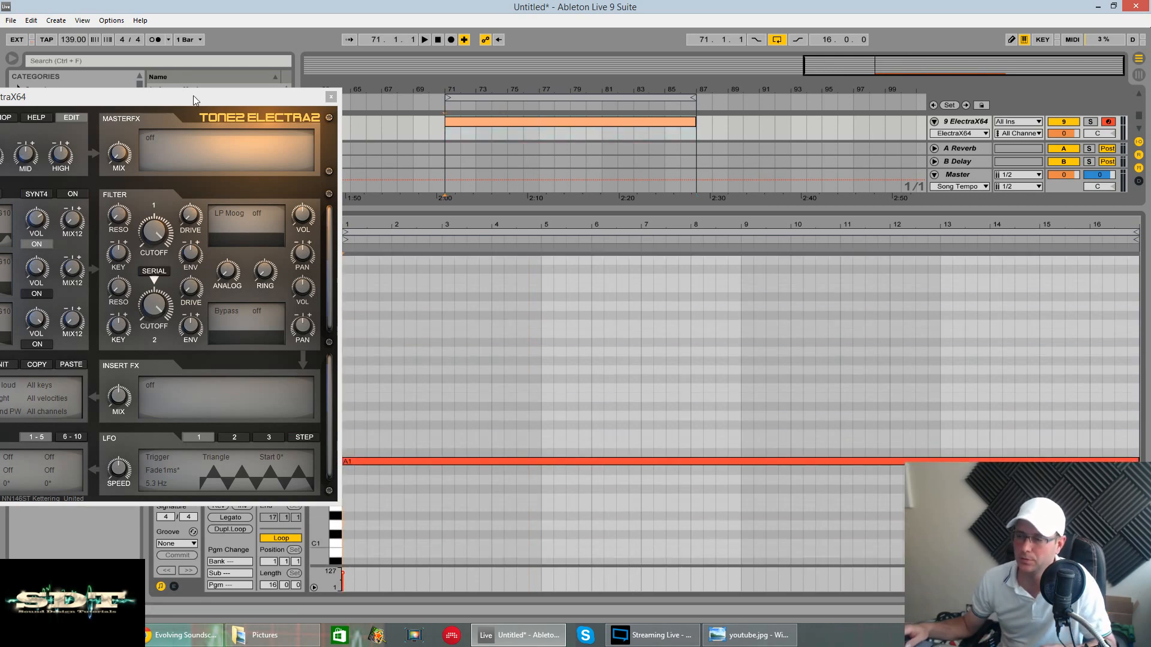
- Play the single note and sweep oscillator 1's pulse width down to -25 and back up to 31
key("space")
left_click_drag(220, 98, 824, 150)
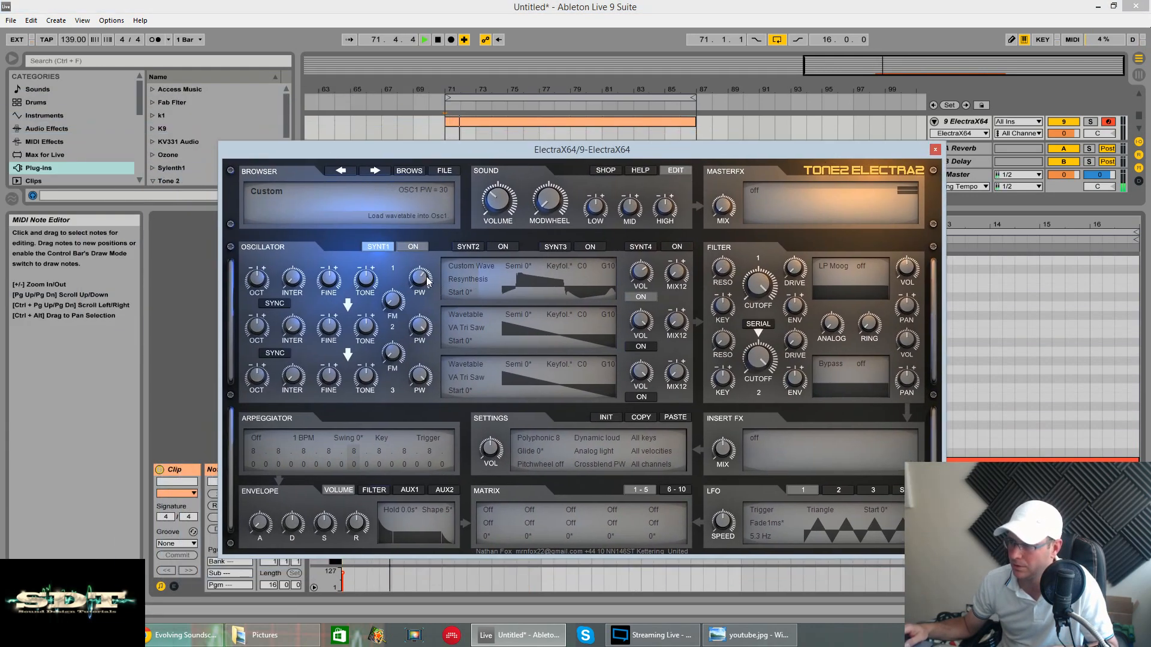
left_click_drag(428, 281, 428, 293)
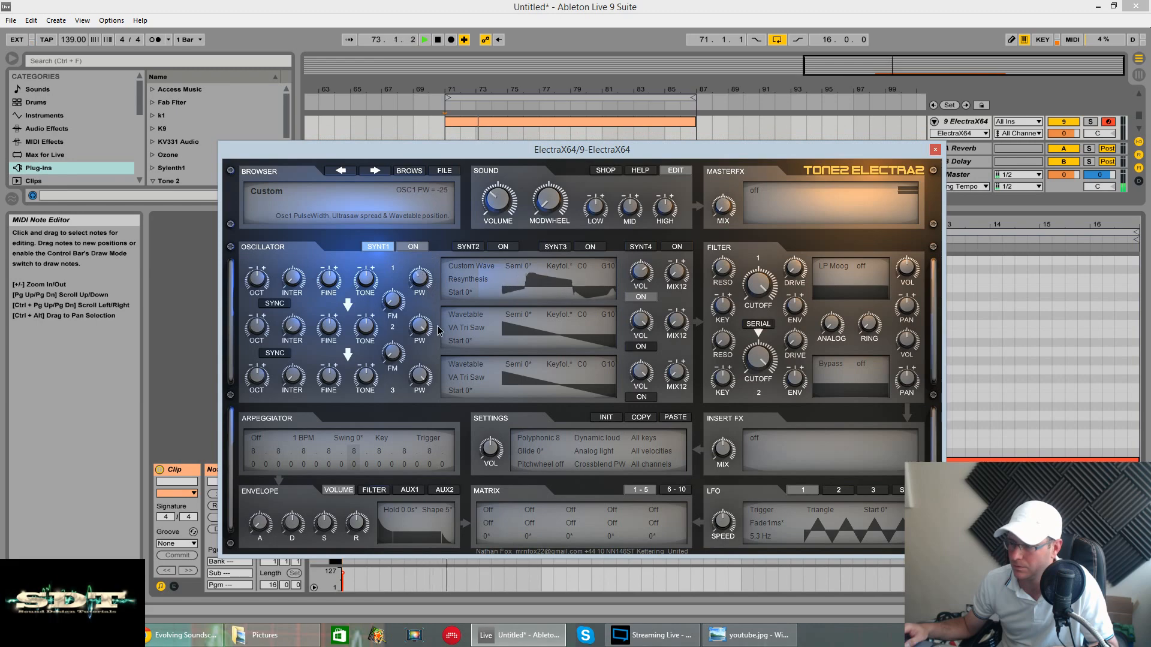
left_click_drag(440, 342, 417, 276)
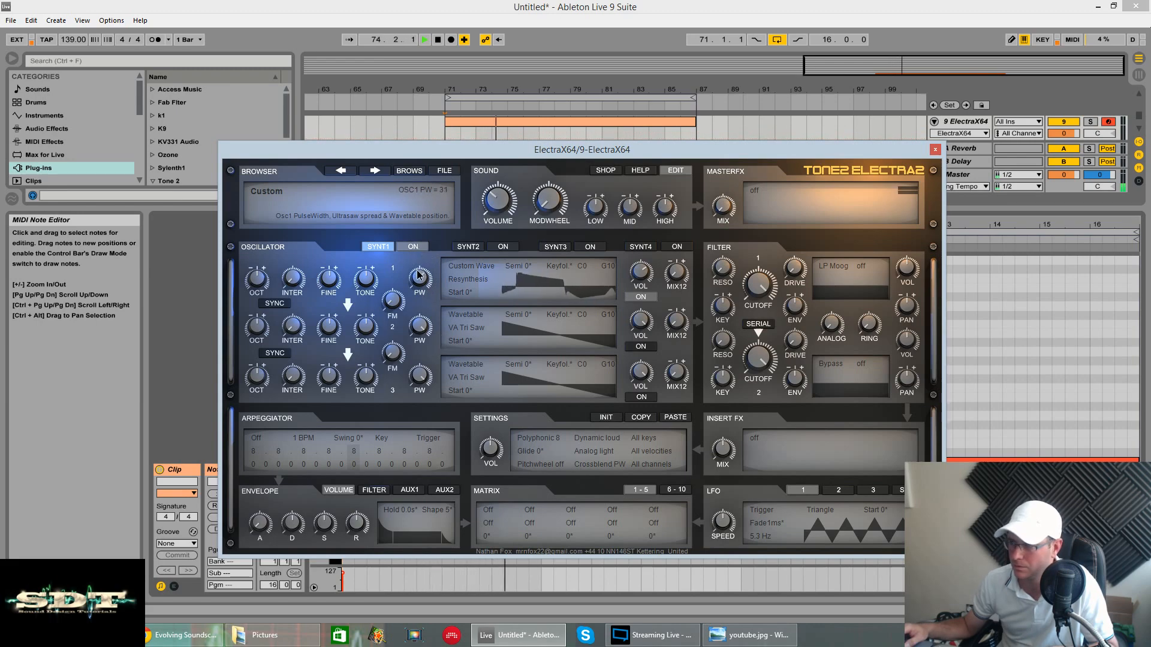
- Copy the A1 note up to C2 and audition it briefly
left_click_drag(698, 157, 0, 186)
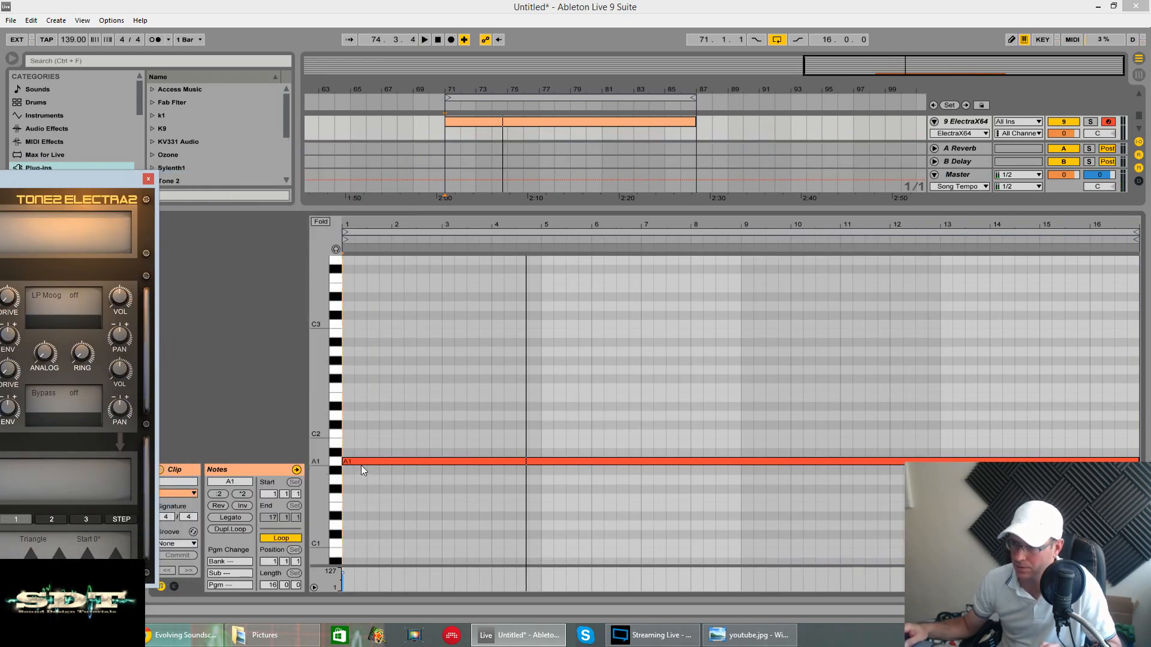
left_click_drag(361, 465, 356, 438)
key("space")
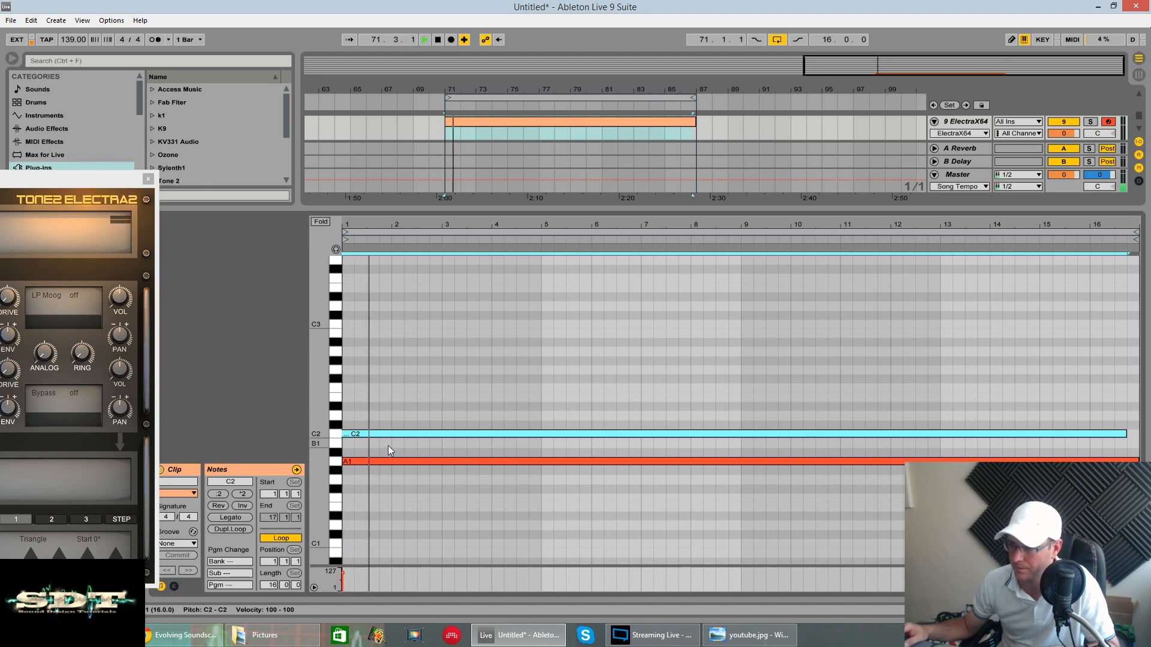
key("space")
- Undo the copied note and the earlier note deletions in the MIDI clip
key("ctrl+z")
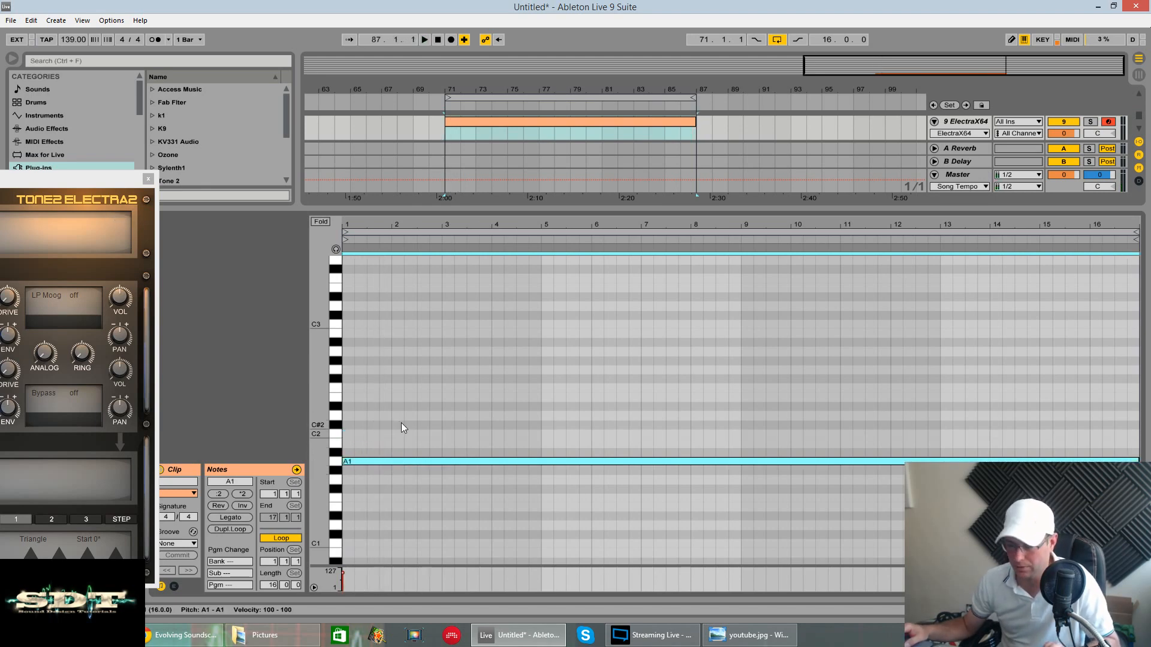
key("ctrl+z")
key("ctrl+z")
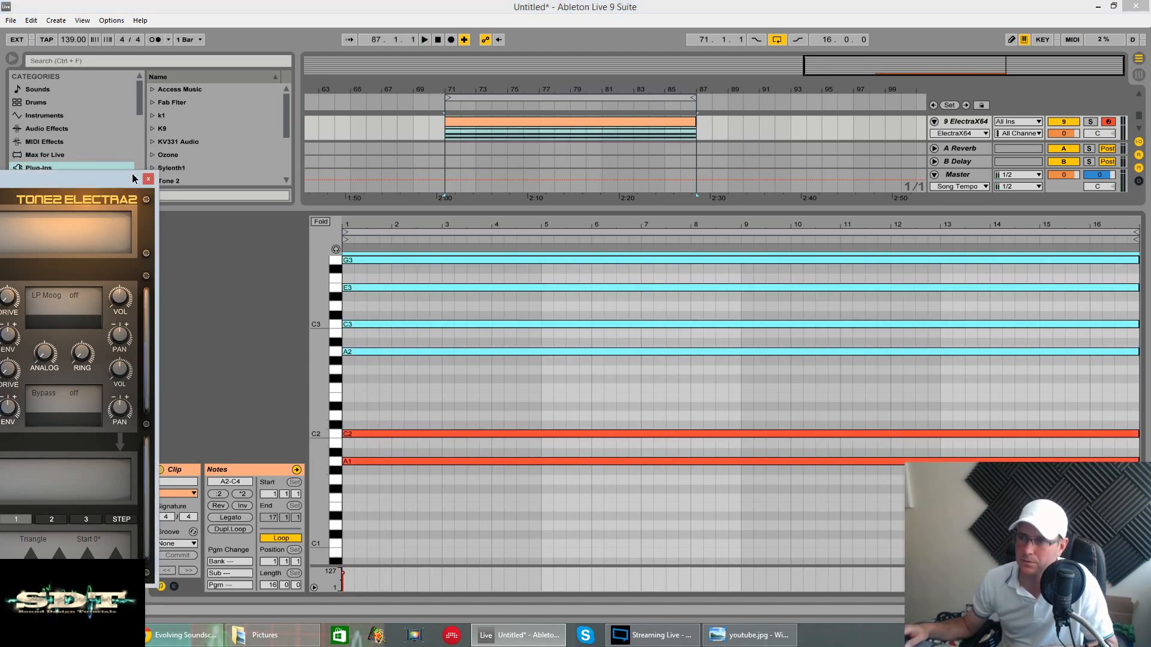
- Browse the Virus Octaves, Sicko and PWM Distortion folders under Synth for an oscillator 1 custom wave
left_click_drag(132, 174, 870, 119)
left_click(423, 256)
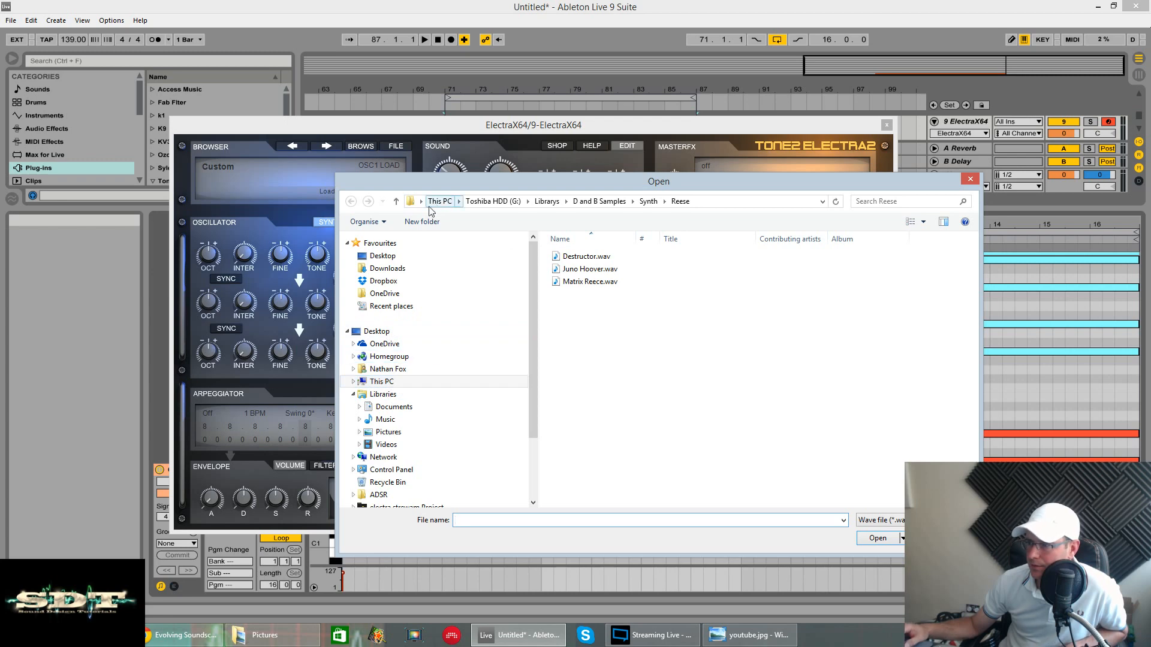
left_click(396, 202)
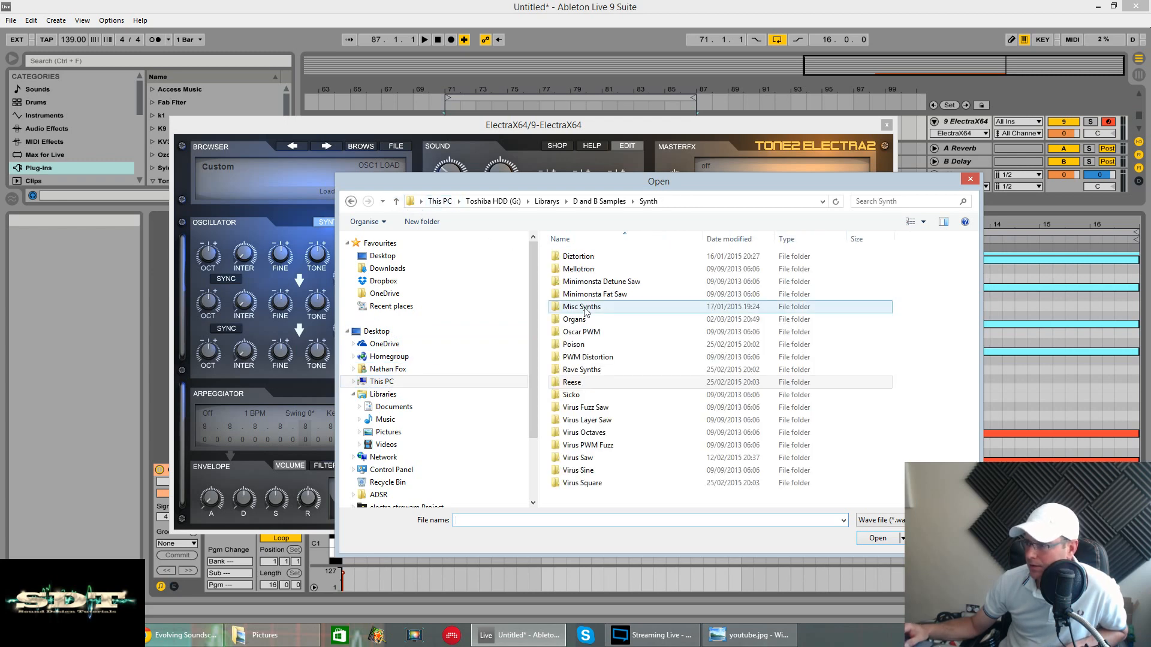
double_click(595, 434)
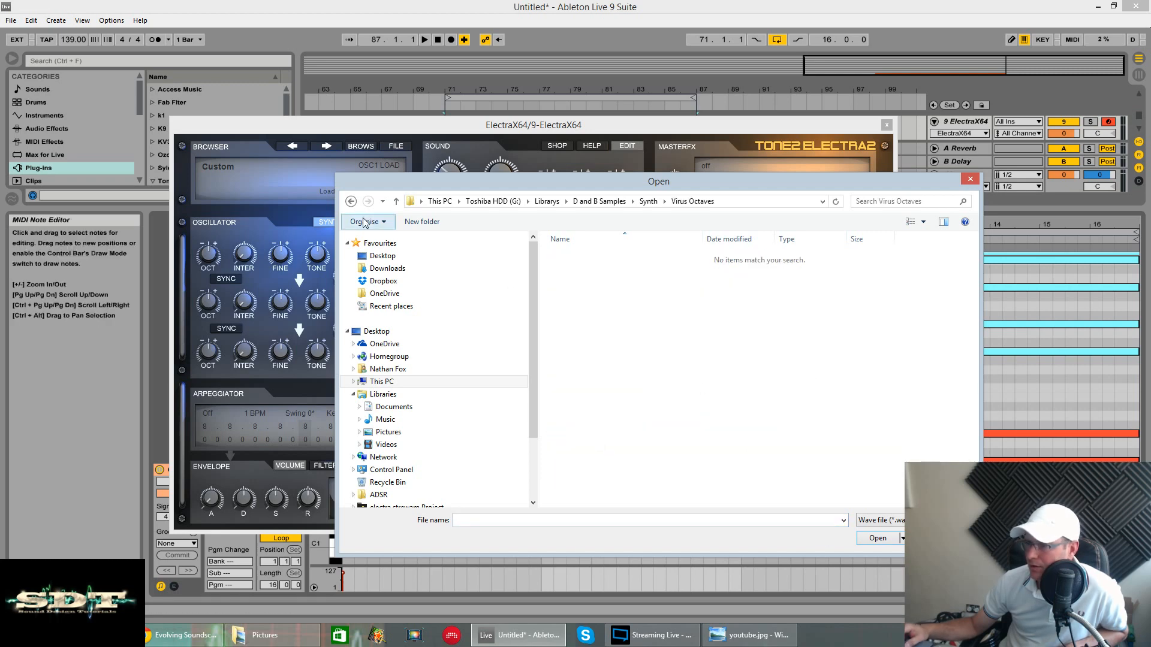
left_click(396, 201)
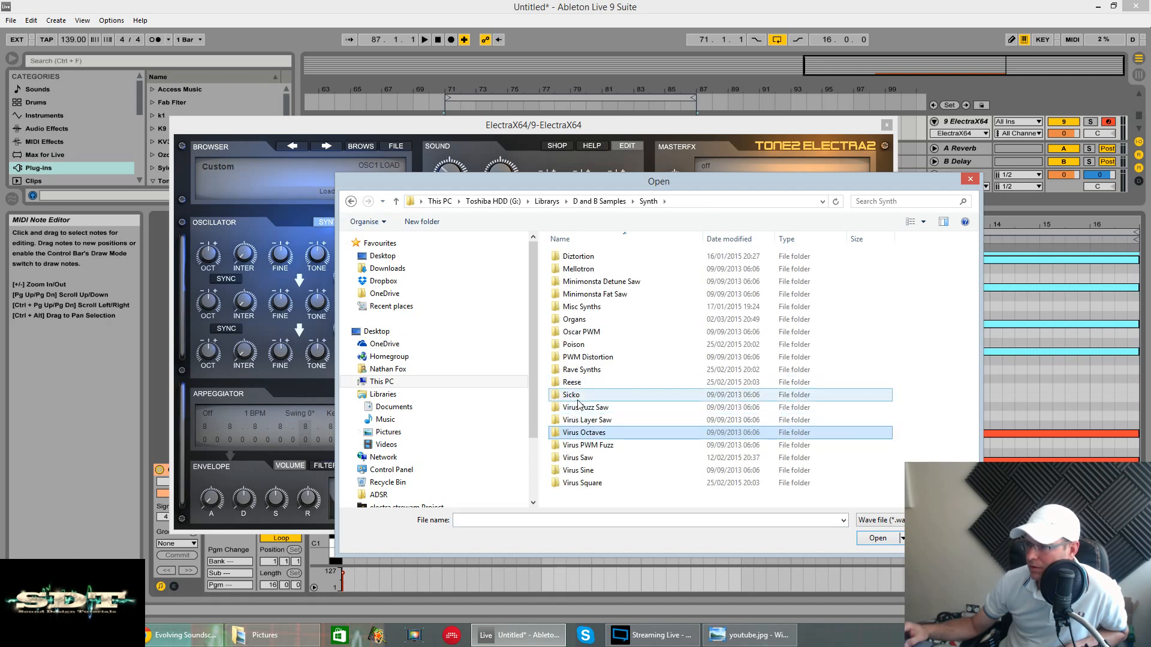
double_click(580, 405)
left_click(396, 202)
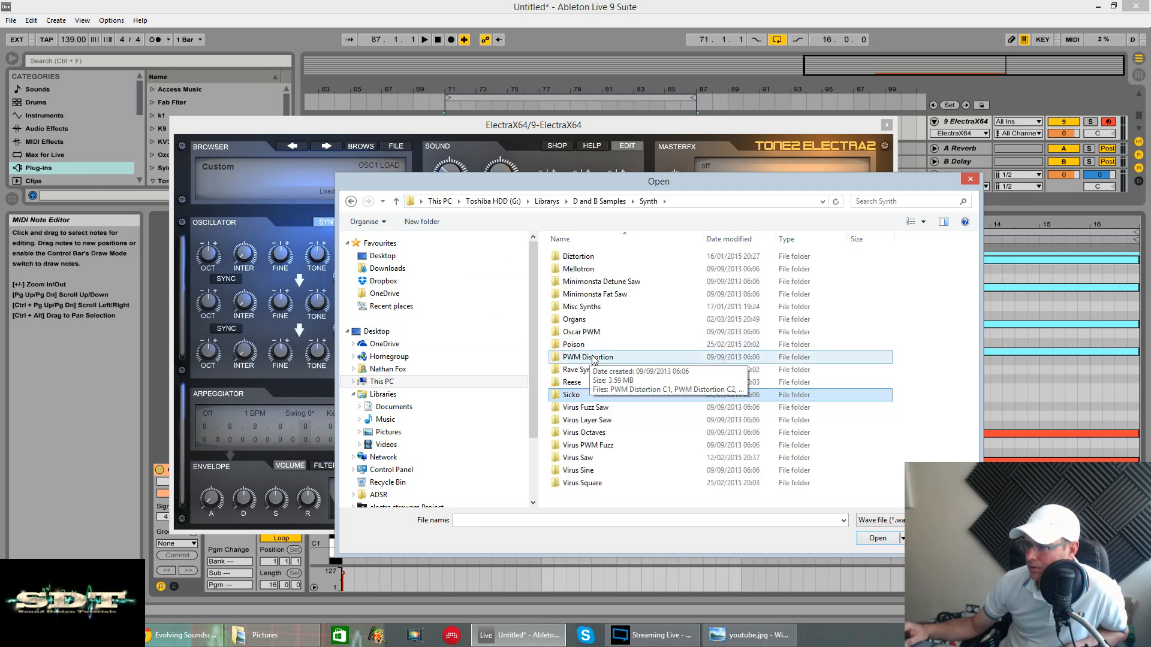
double_click(587, 357)
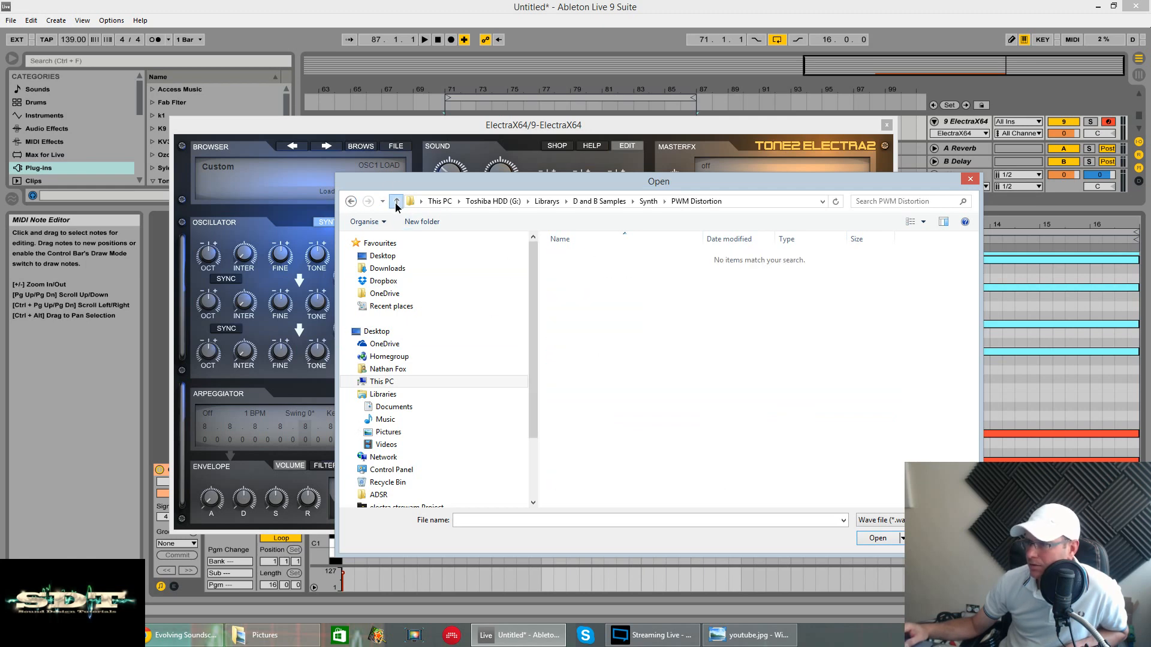
left_click(396, 202)
- Load Rave Synth102.wav from the Rave Synths folder as oscillator 1's custom wave
left_click(595, 371)
double_click(591, 371)
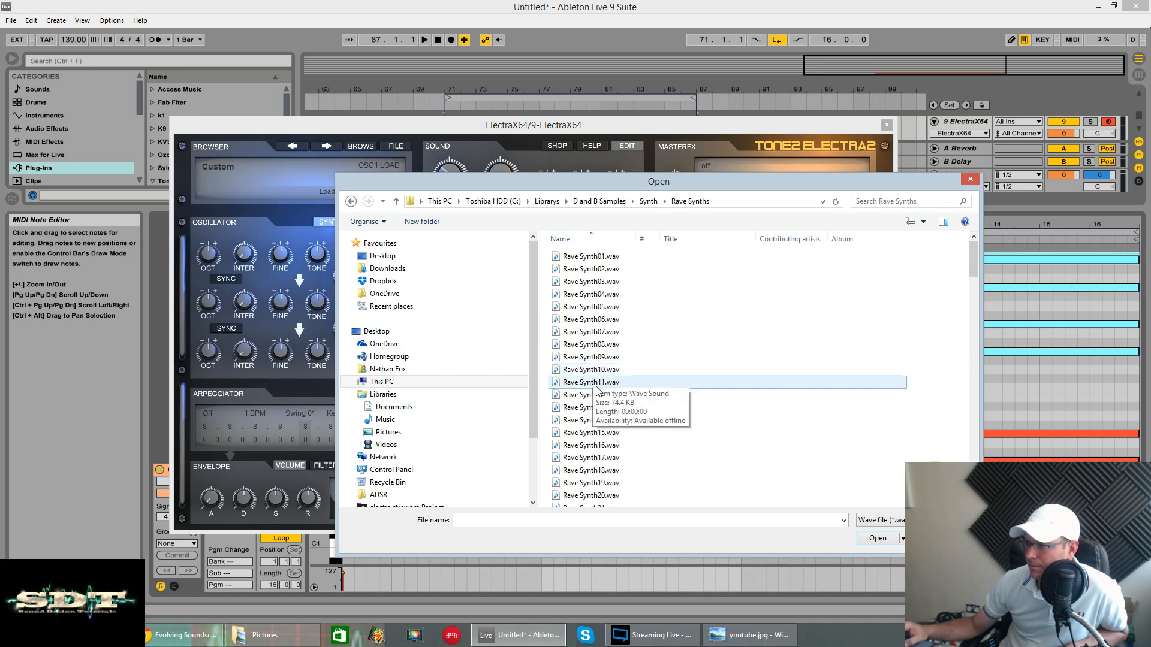
scroll(599, 471, "down", 20)
left_click(601, 475)
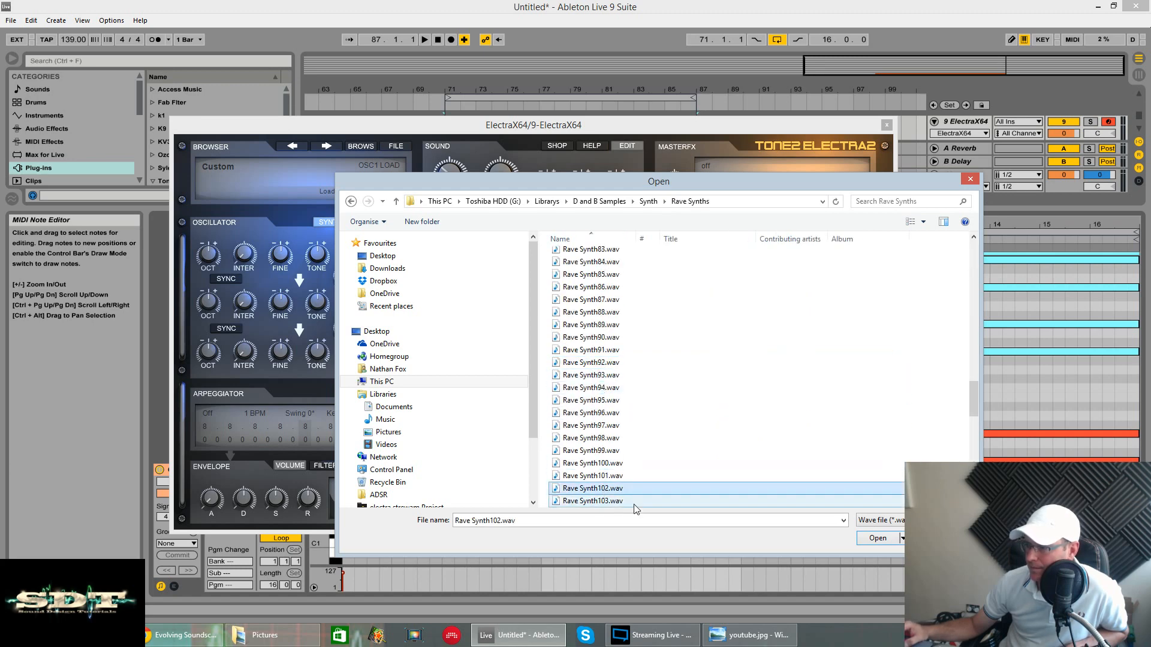
left_click(878, 538)
- Play the clip and sweep oscillator 1's pulse width, reaching -72
key("space")
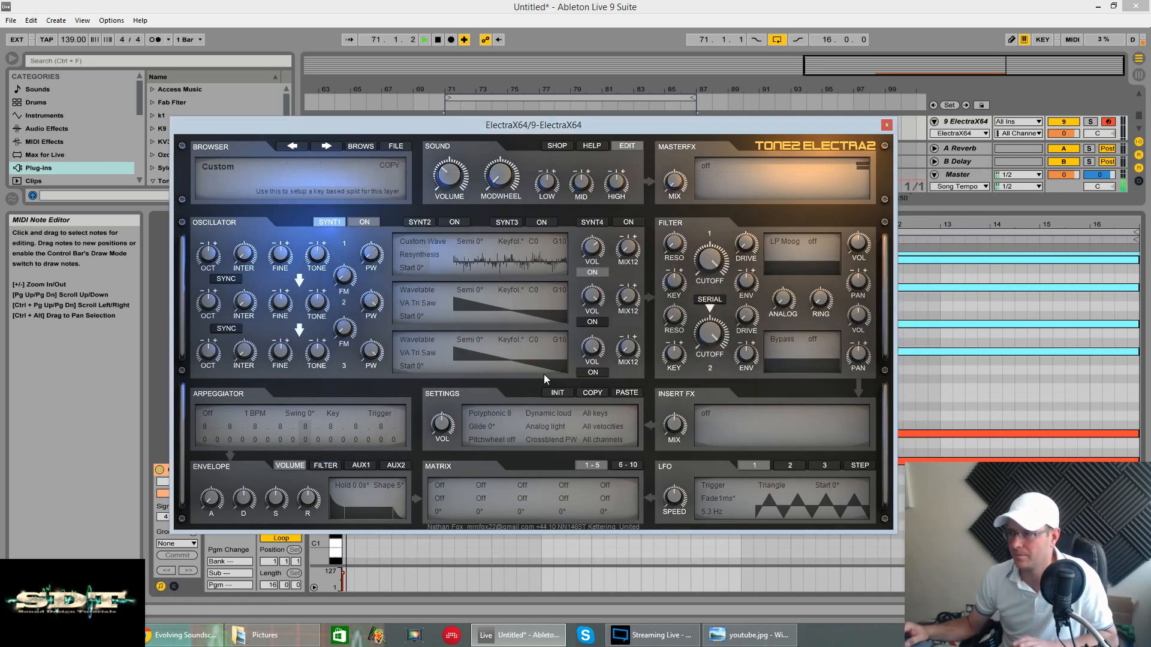
left_click_drag(377, 253, 376, 242)
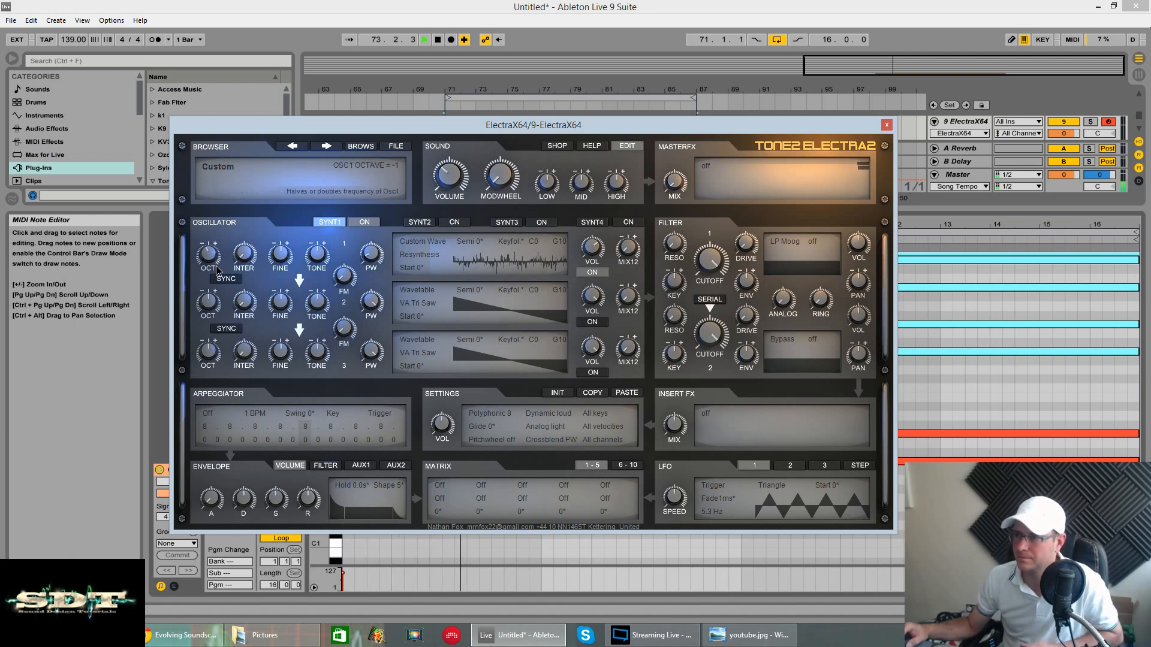
left_click_drag(371, 252, 403, 148)
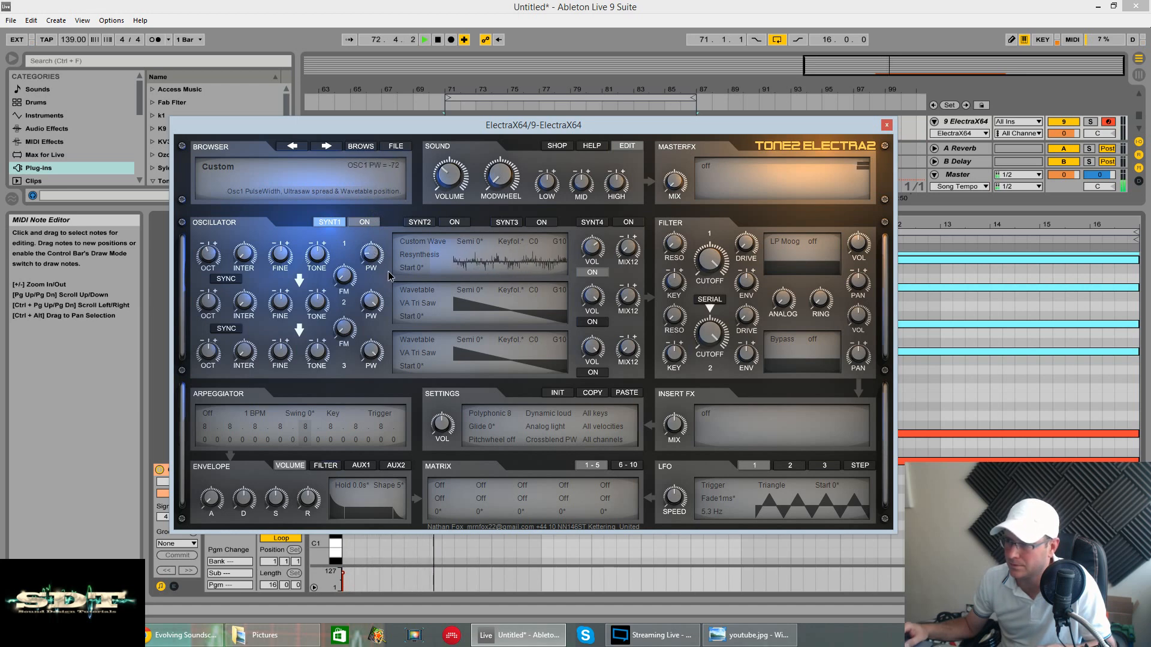
- Switch oscillator 1 from Custom Wave to Wavetable synthesis and sweep its pulse width up from -100
left_click(420, 255)
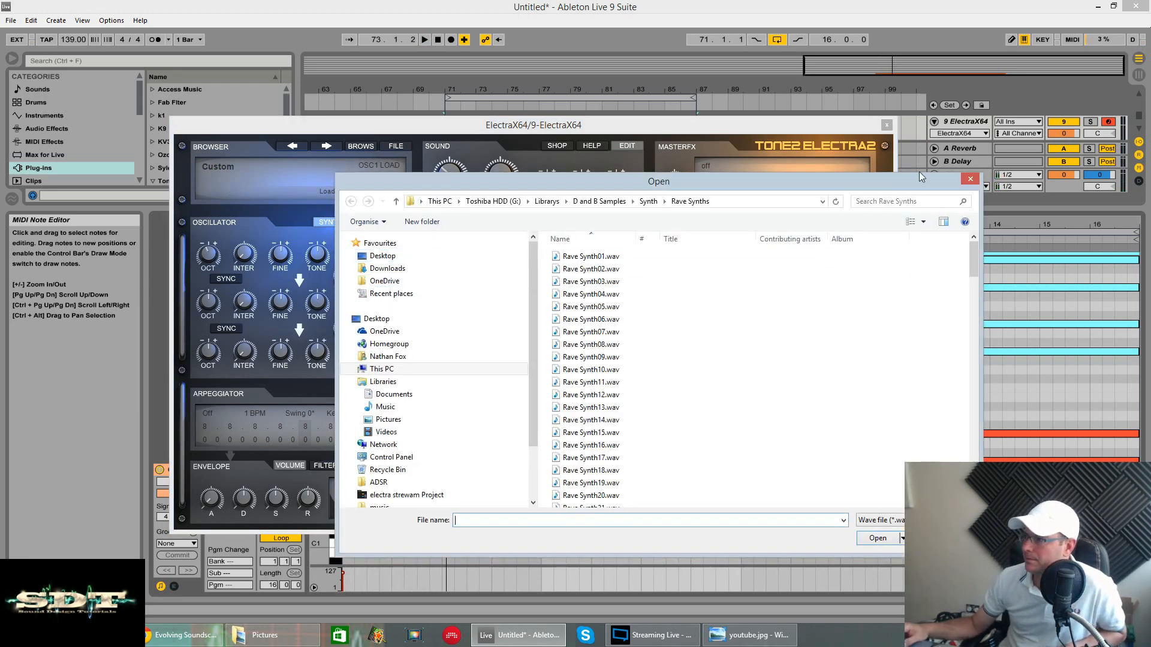
key("Escape")
left_click(438, 241)
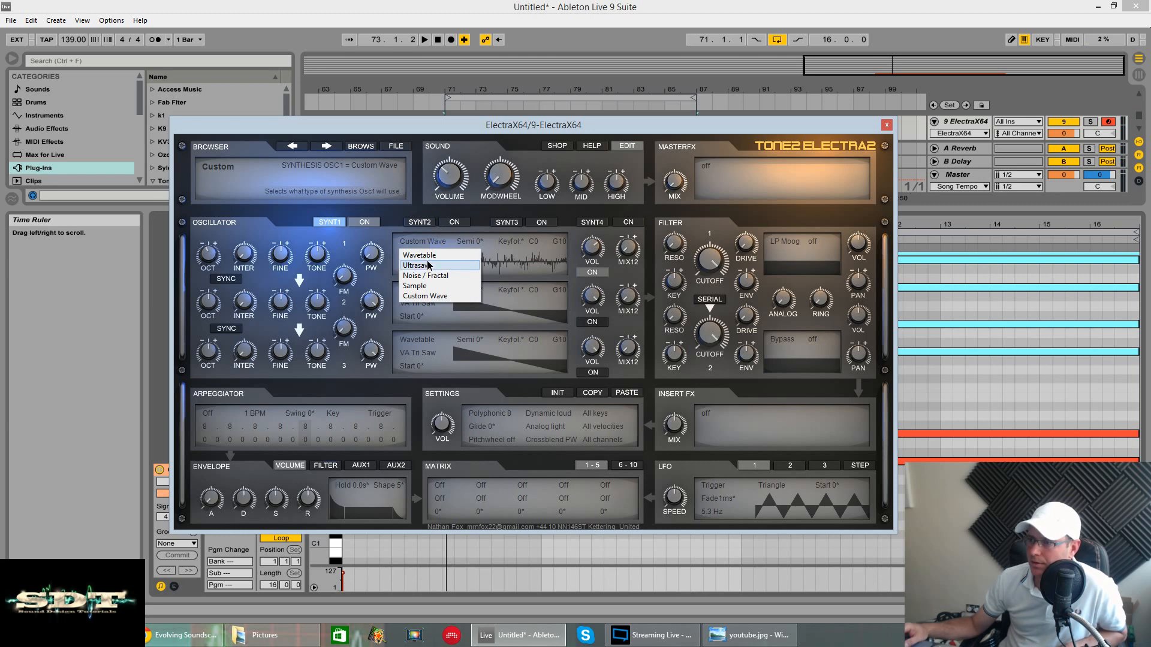
left_click(419, 255)
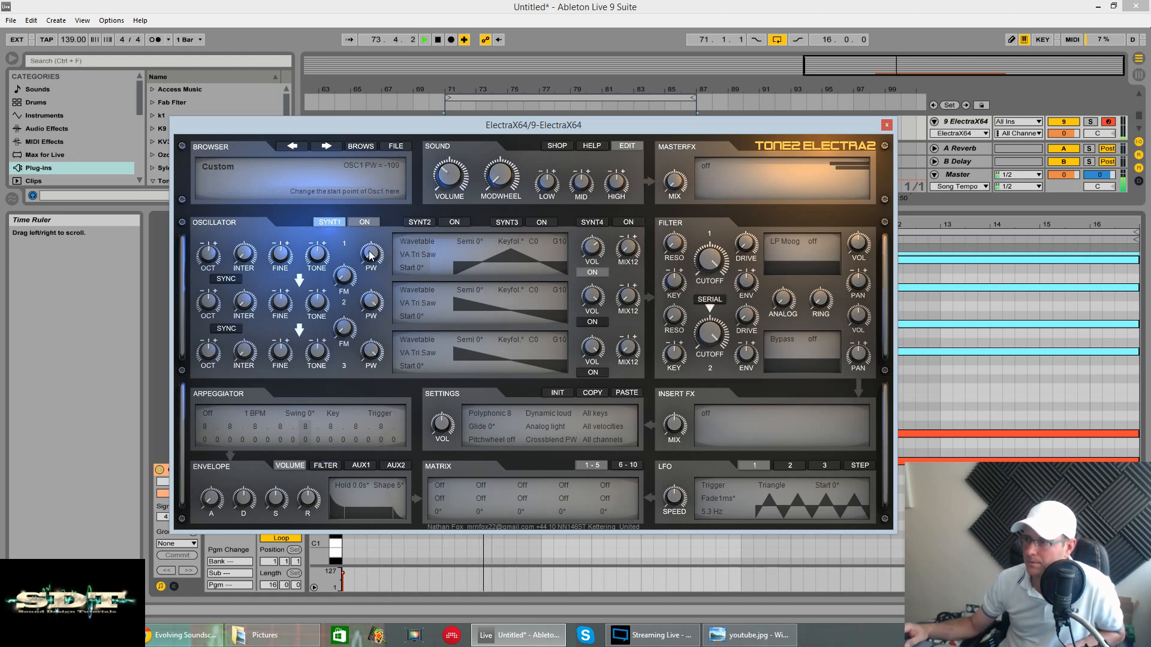
left_click_drag(362, 199, 381, 58)
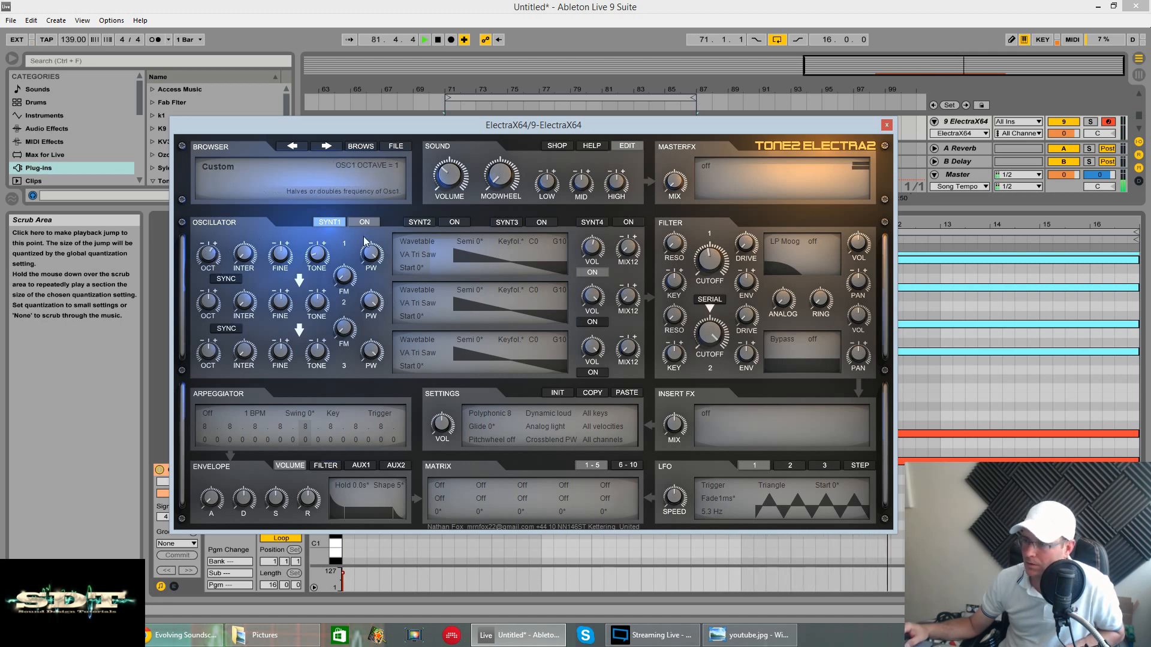
- Set oscillator 1's waveform to WT Sine and its octave to 0
left_click(420, 254)
left_click(428, 264)
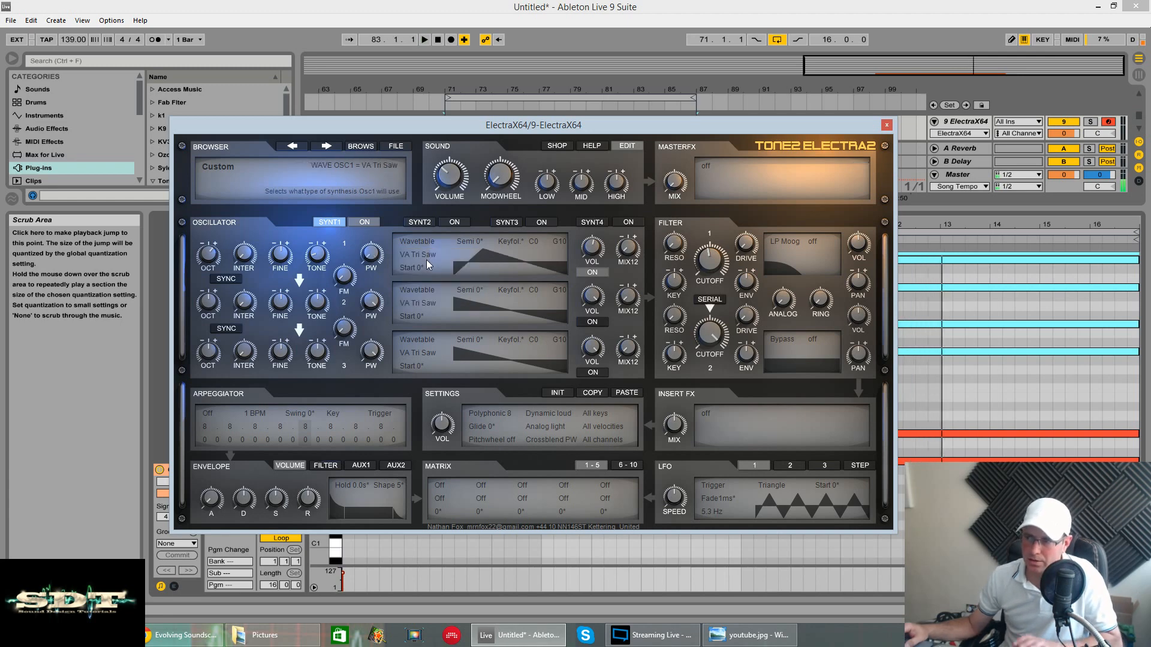
left_click(419, 241)
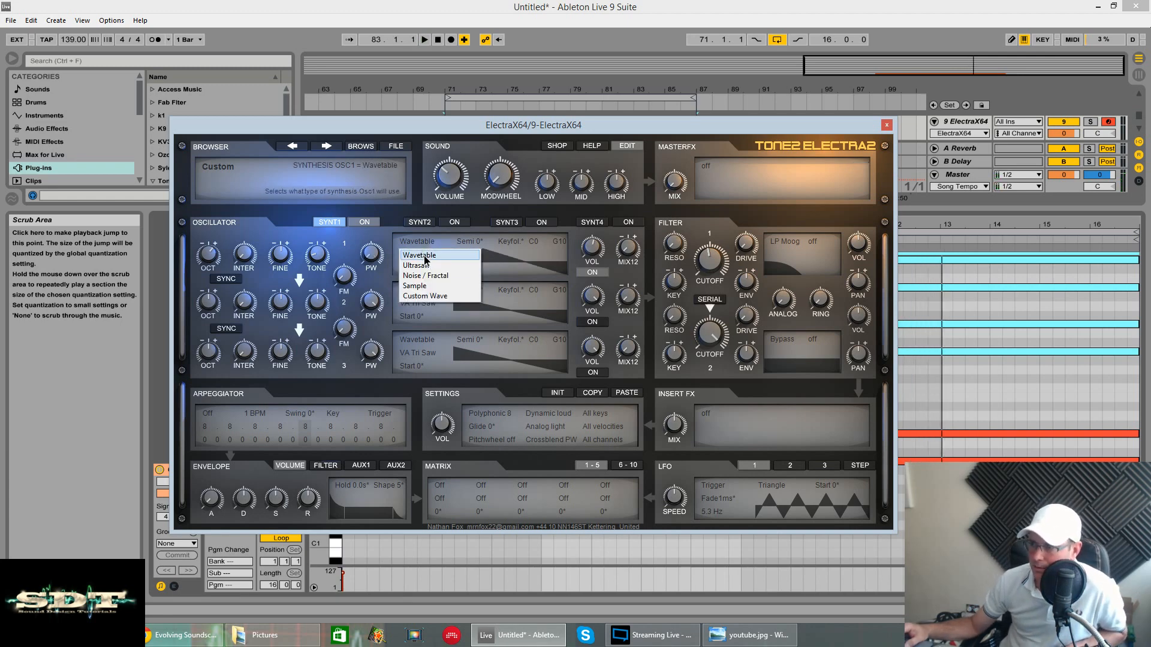
left_click(423, 256)
left_click(437, 406)
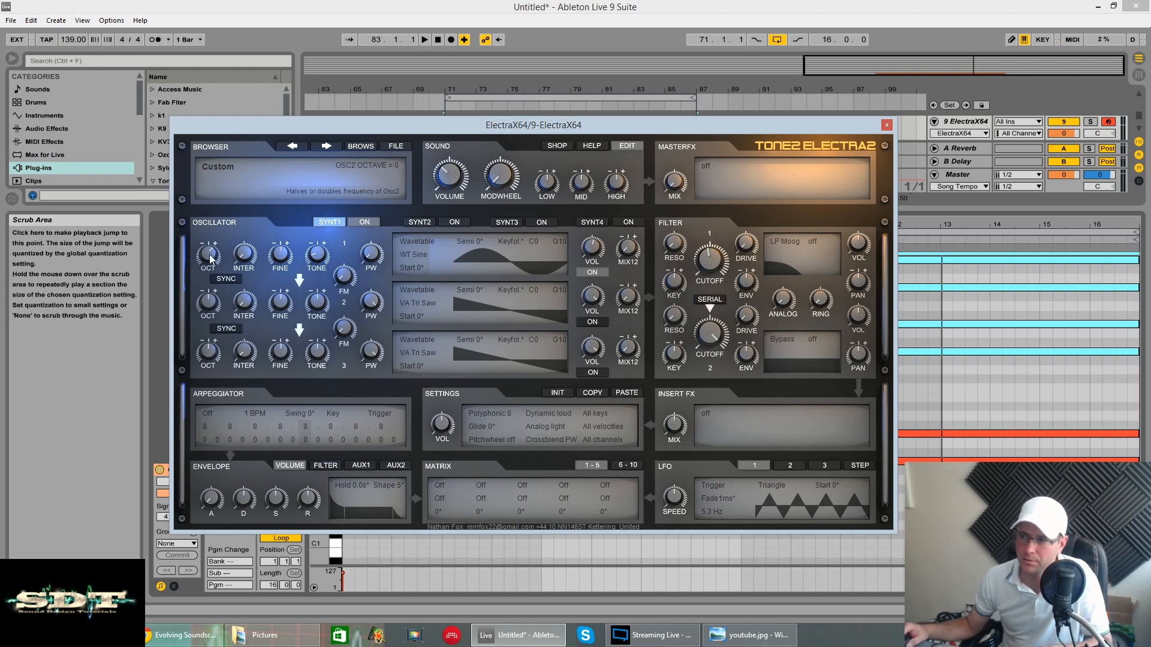
left_click_drag(210, 259, 212, 285)
- Audition the WT Sine sound by starting and stopping playback of the clip
key("space")
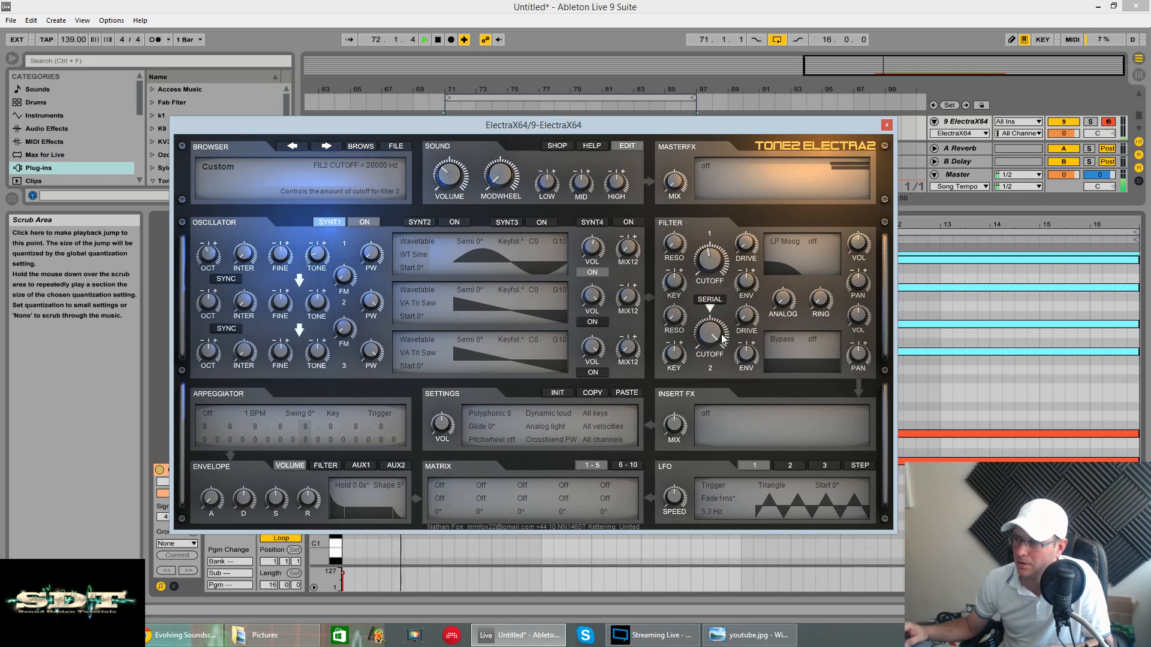
key("space")
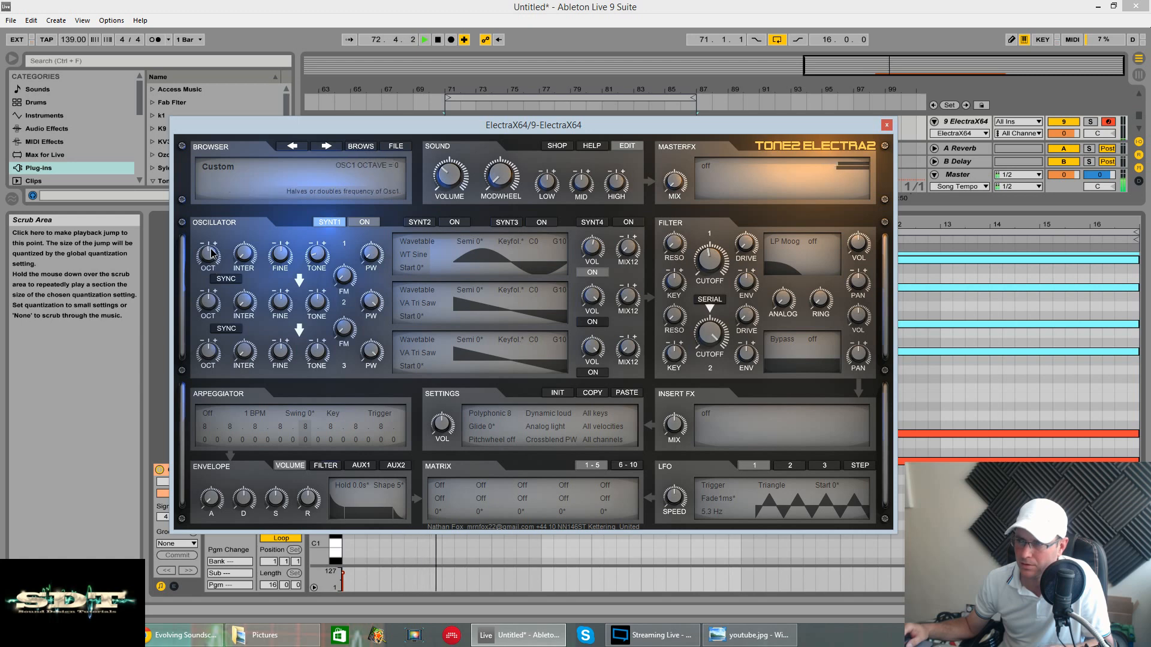
key("space")
key("space")
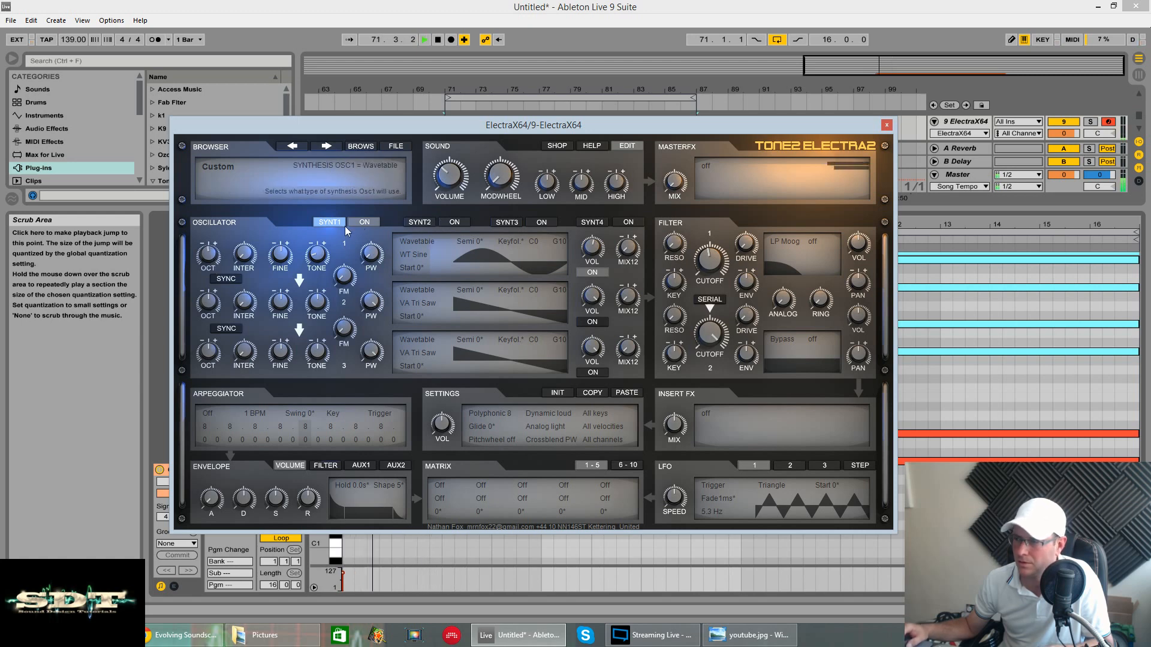
key("space")
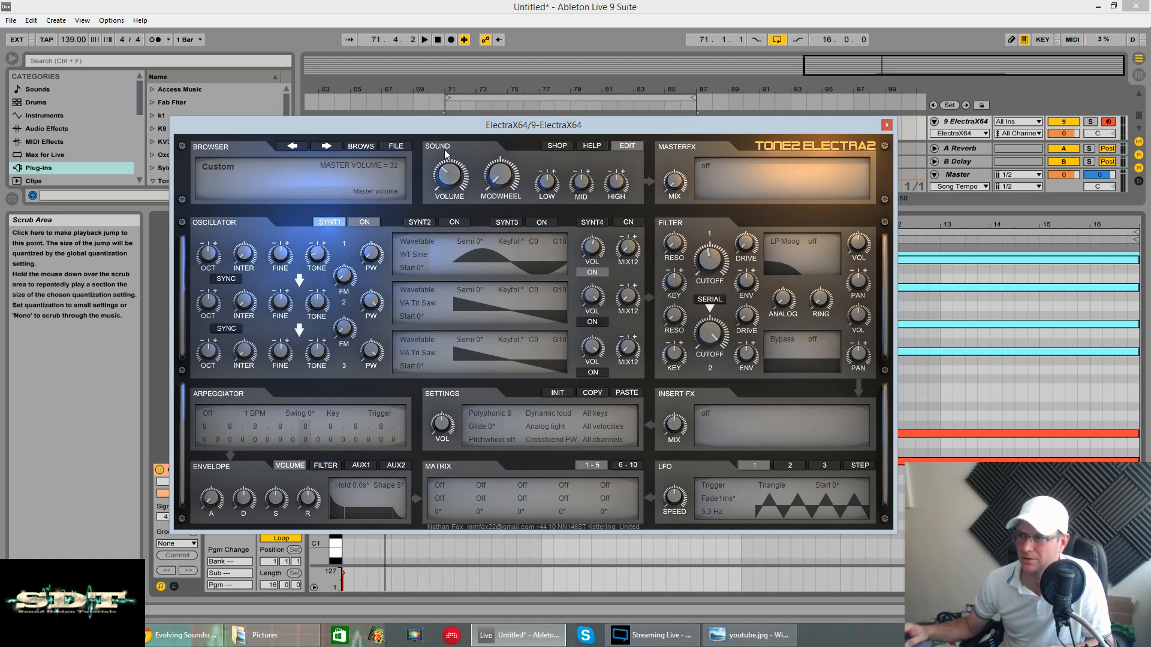
- Move the synth window aside to view the clip's notes during playback, then bring it back over the note editor
left_click_drag(513, 123, 541, 458)
key("space")
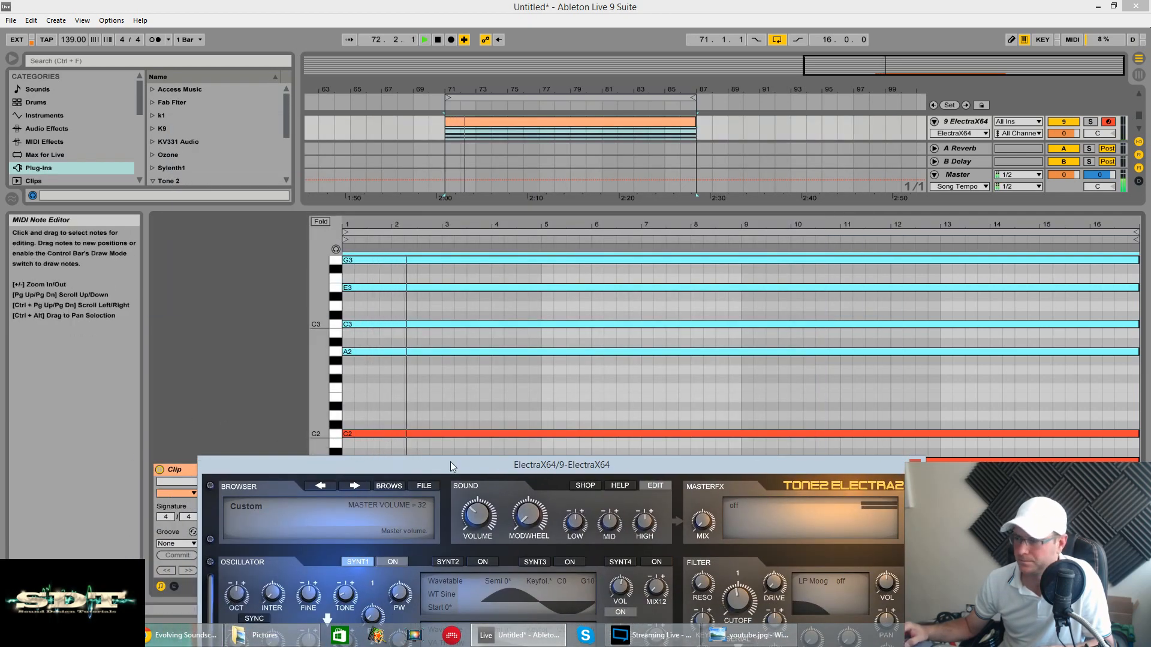
left_click_drag(451, 462, 432, 113)
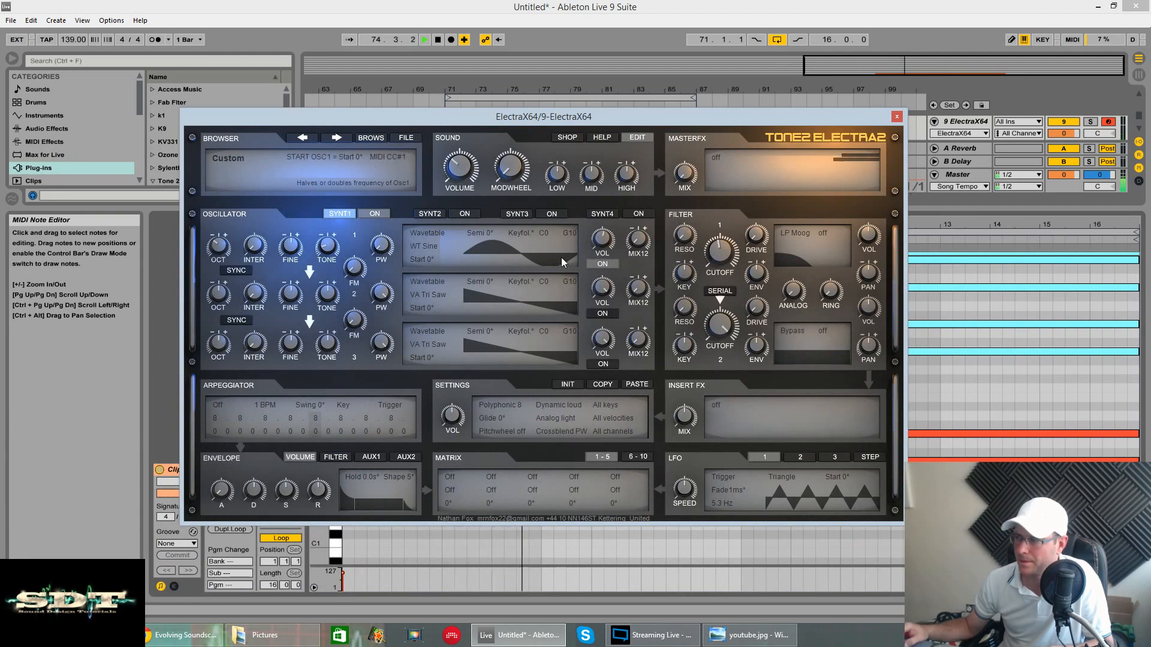
key("space")
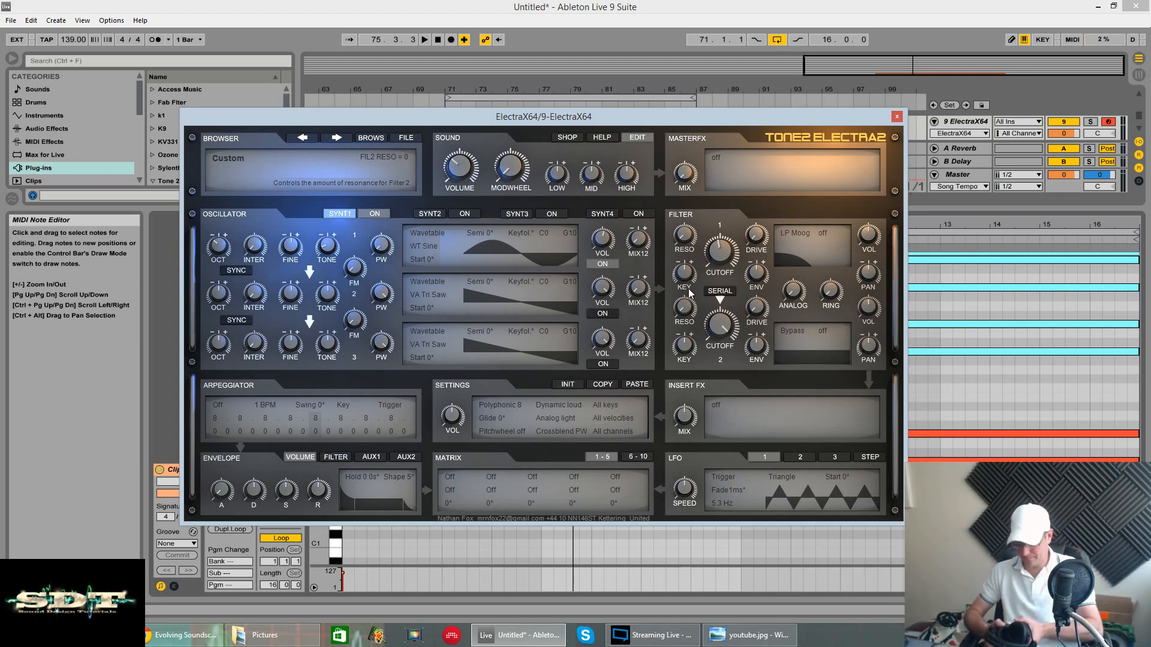
- Replay the clip, adjust oscillator 1's pulse width and open filter 1's cutoff to 20000 Hz
key("space")
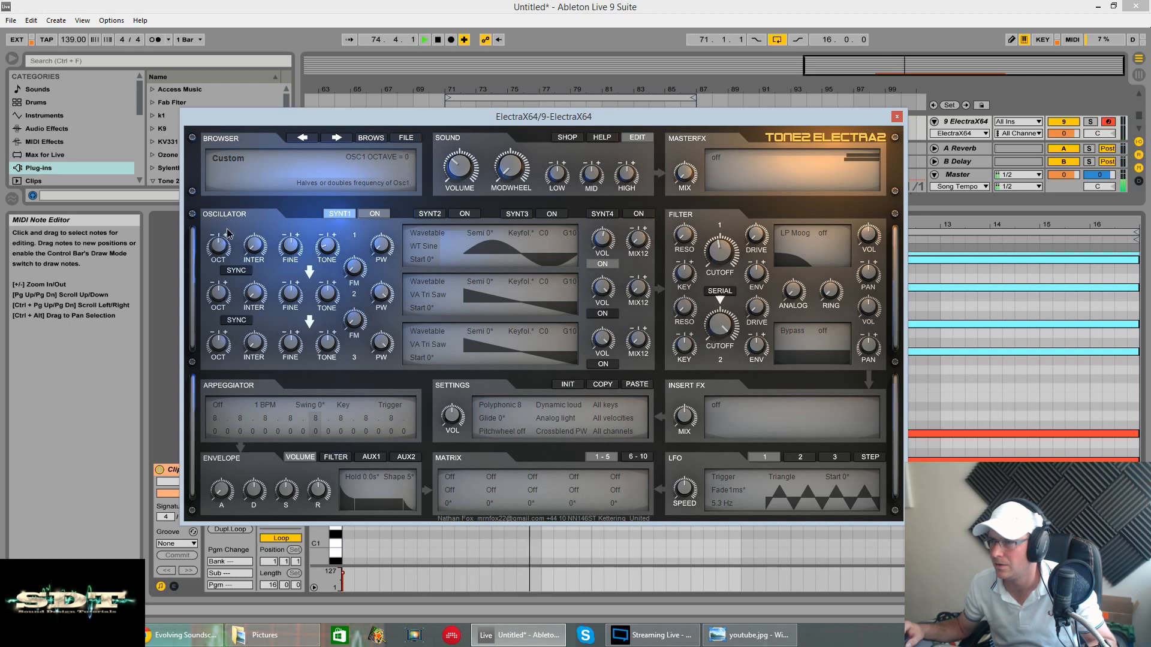
key("space")
key("space")
mouse_move(384, 244)
left_mouse_down()
mouse_move(392, 150)
mouse_move(389, 254)
left_mouse_up()
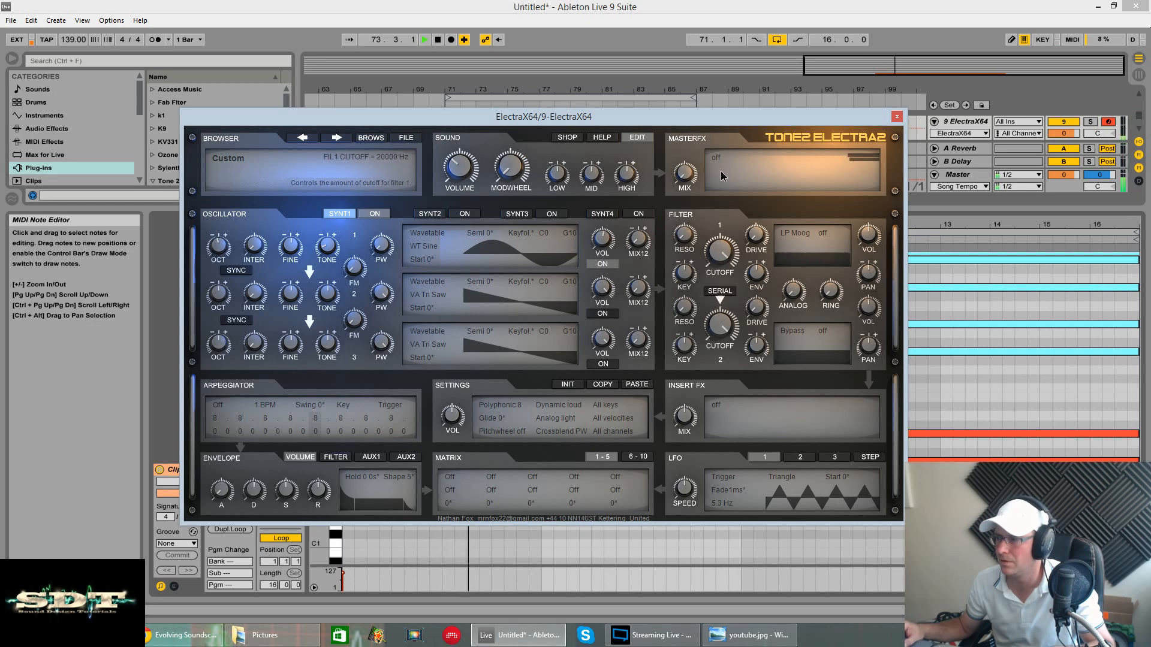
- Reset the whole patch, set oscillator 1's waveform to PD Sine Saw and audition it
left_click(422, 236)
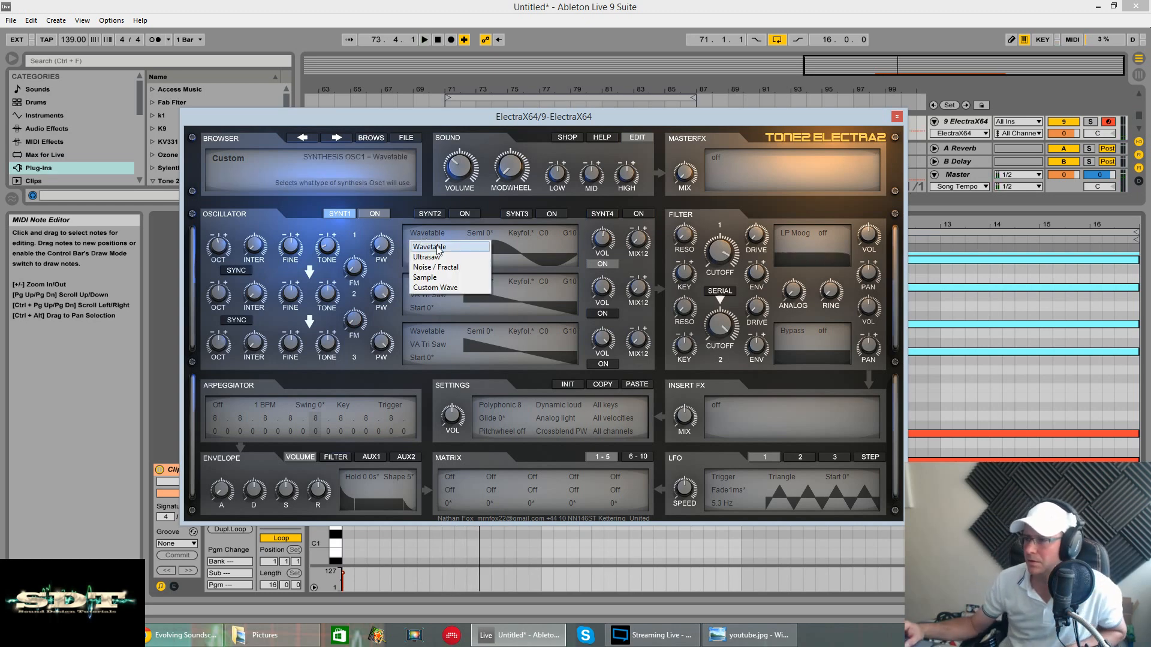
left_click(422, 241)
left_click(572, 384)
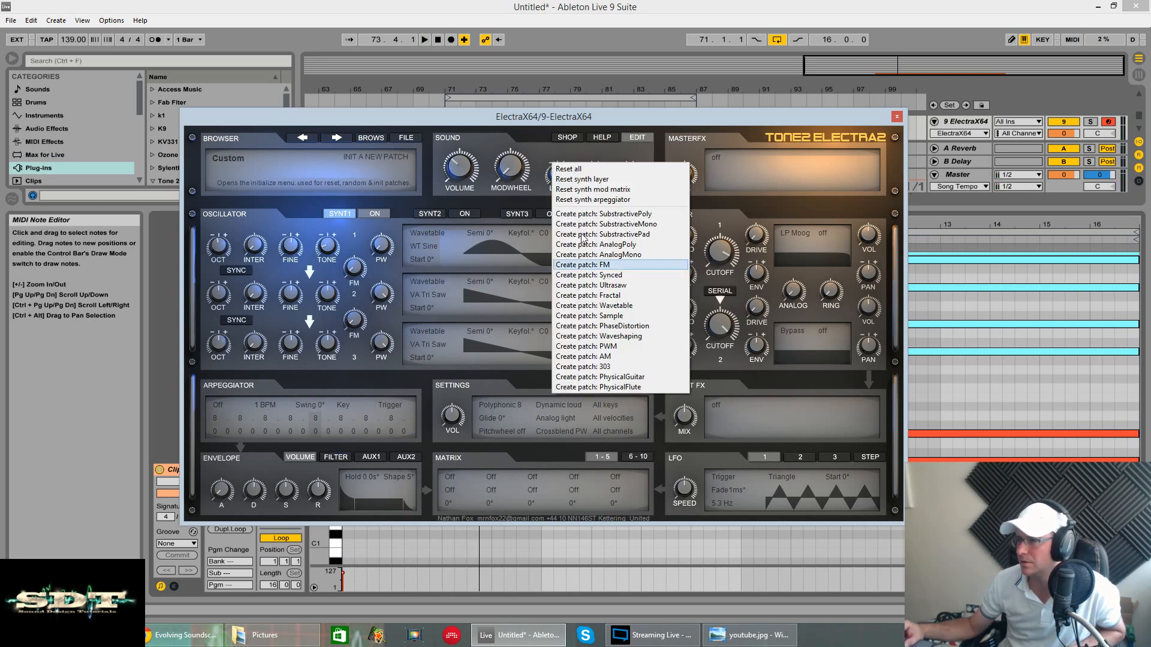
left_click(590, 168)
left_click(428, 245)
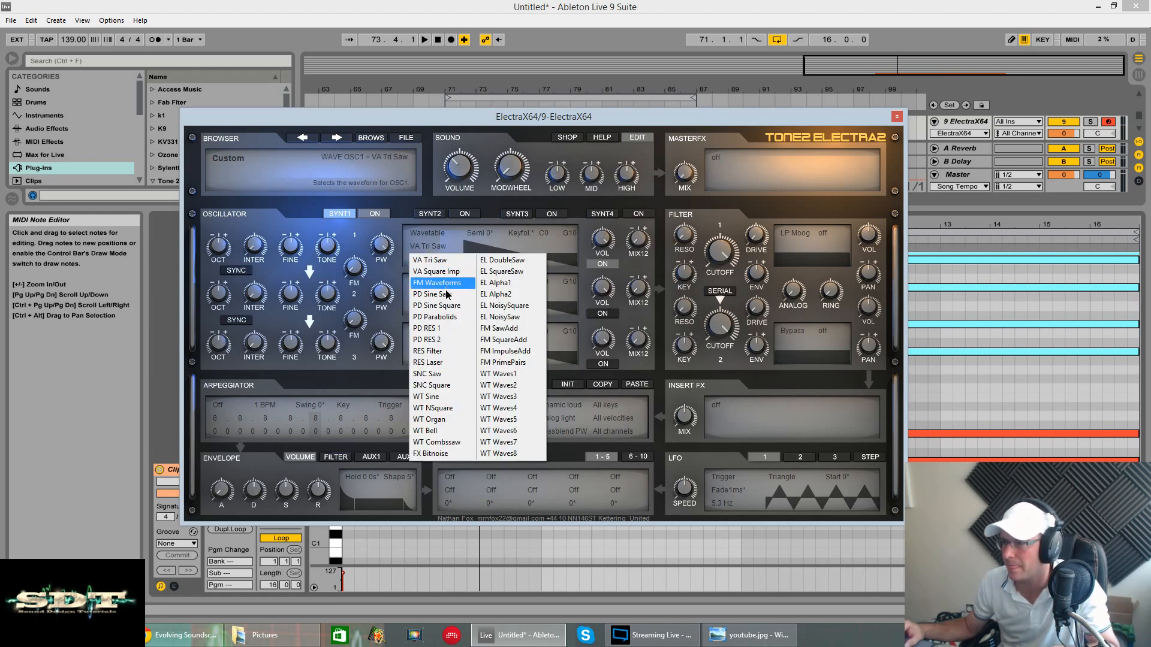
left_click(430, 267)
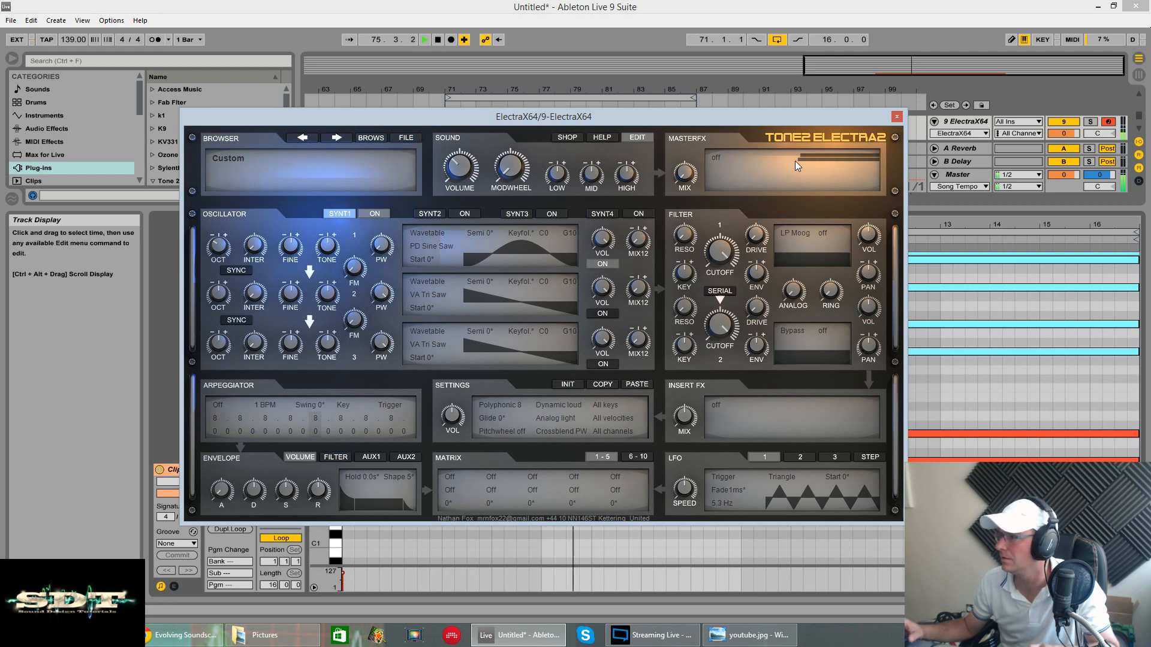
key("space")
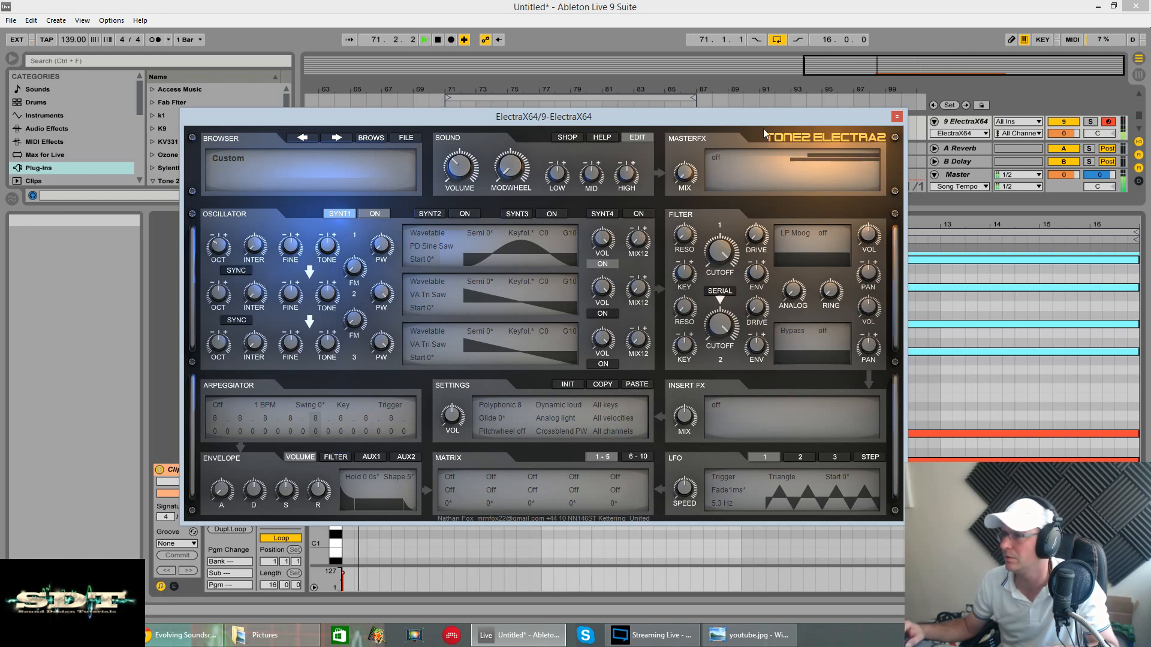
- Shift the synth window slightly and set the play mode to Polyphonic 64
left_click_drag(786, 119, 854, 118)
left_click(519, 409)
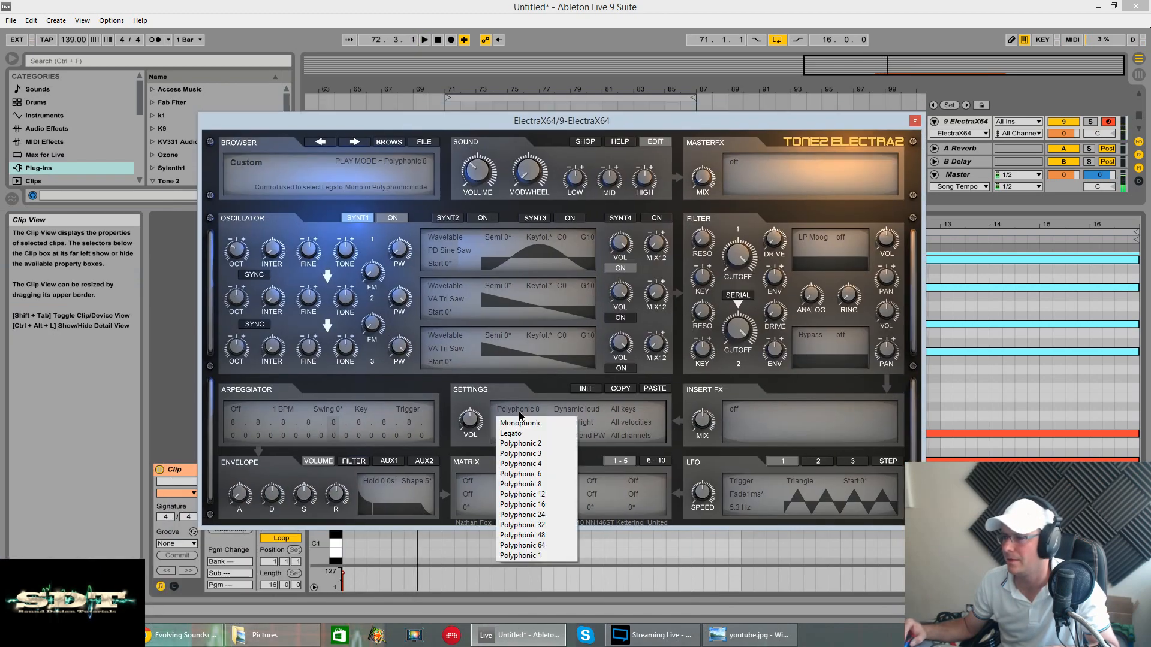
left_click(554, 544)
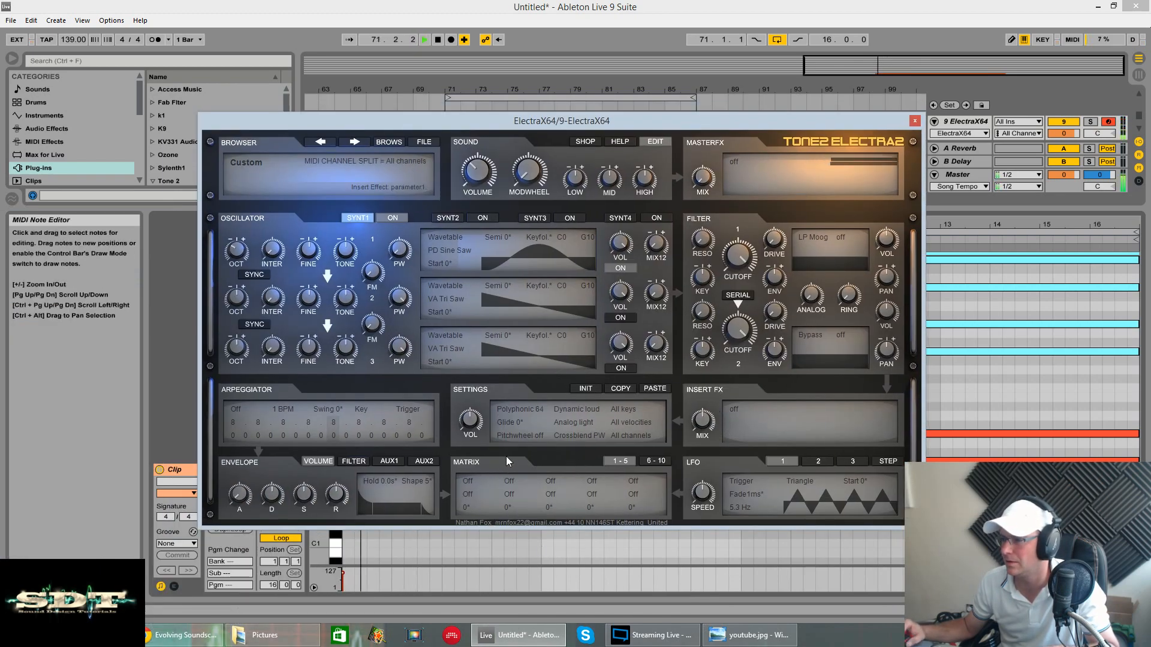
- Audition the patch repeatedly and lengthen the volume envelope's attack
key("space")
key("space")
key("space")
key("space")
key("space")
left_click_drag(238, 492, 248, 441)
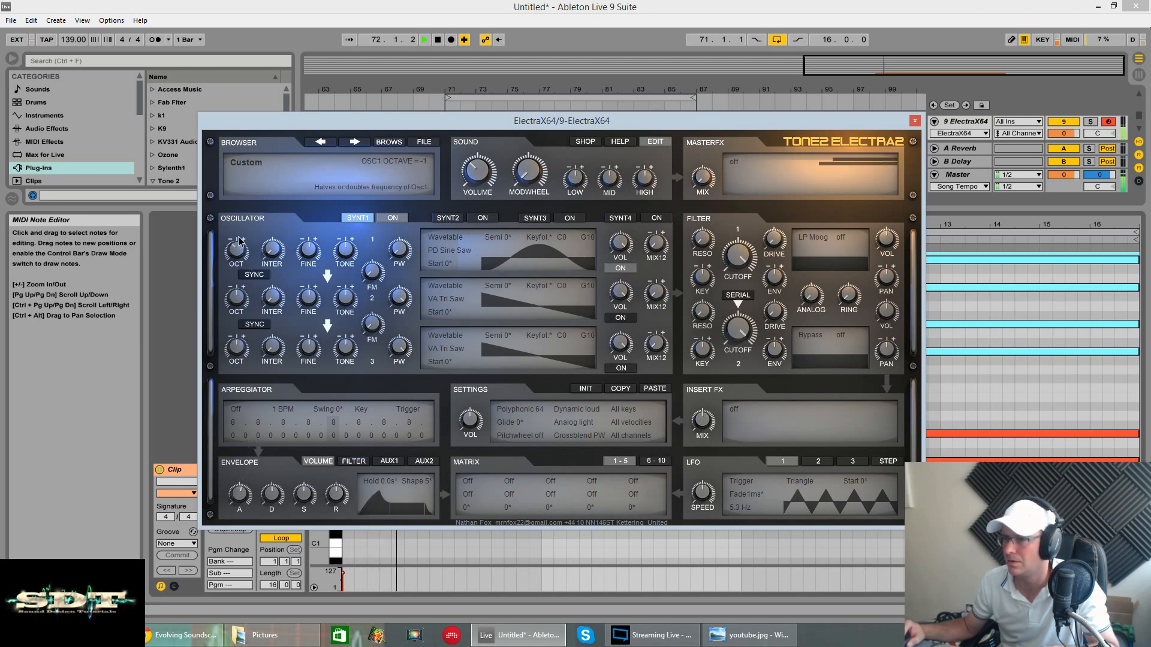
- Set oscillator 1's octave to 2, lower filter 1's cutoff to 6910 Hz and audition the patch
scroll(240, 231, "up", 1)
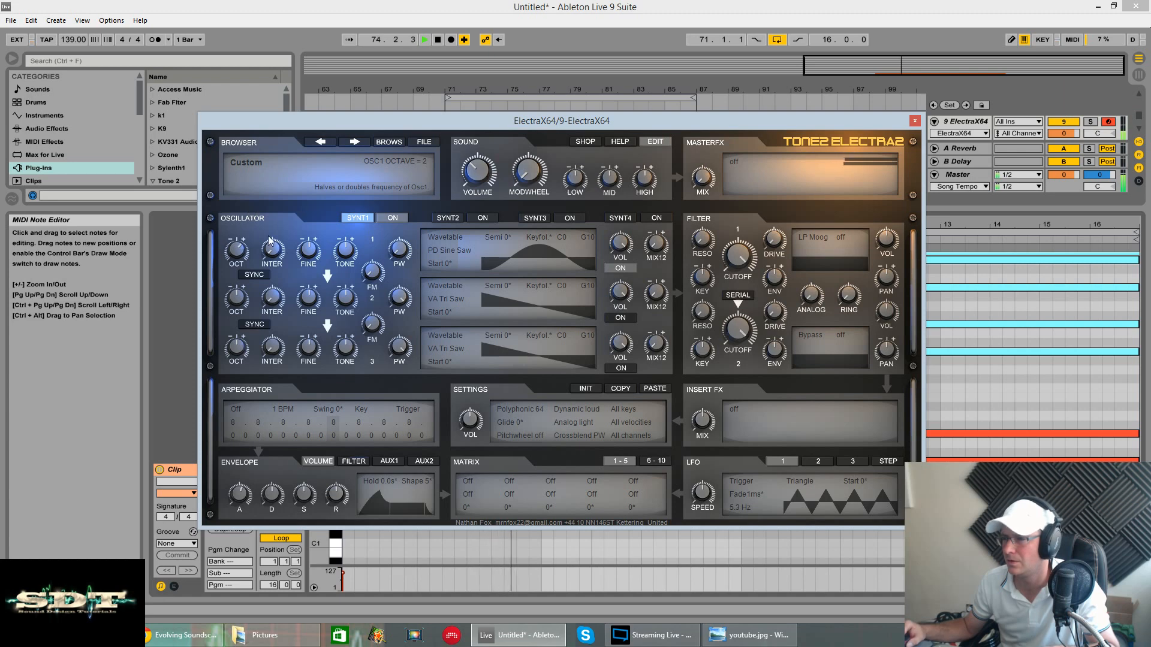
key("space")
key("space")
key("space")
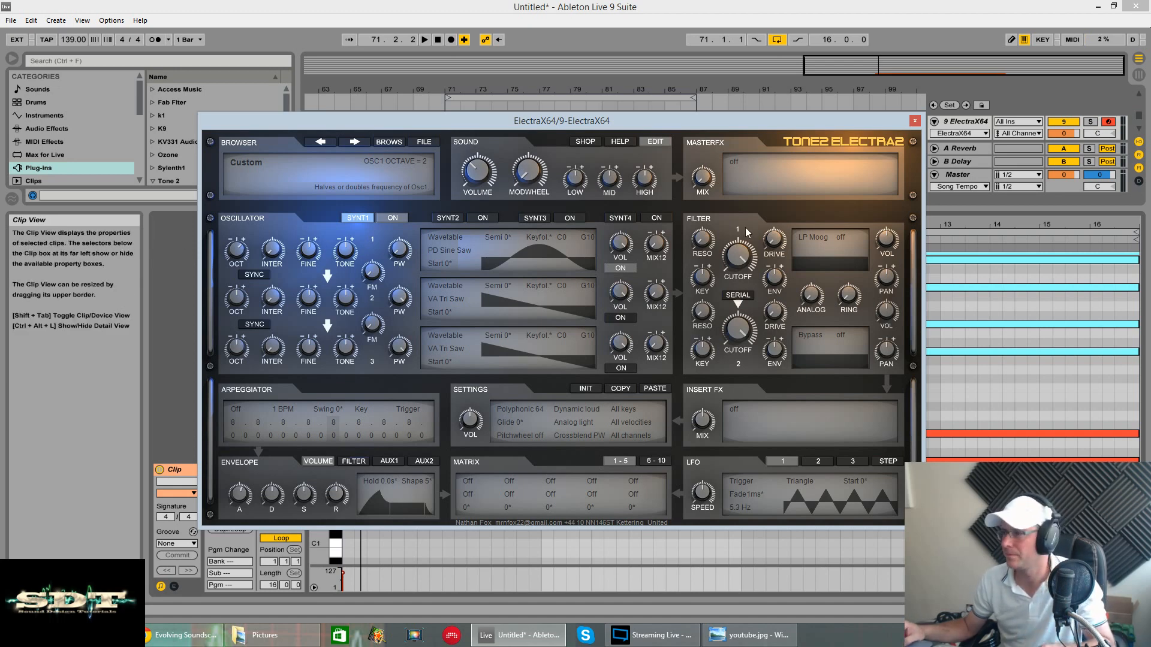
key("space")
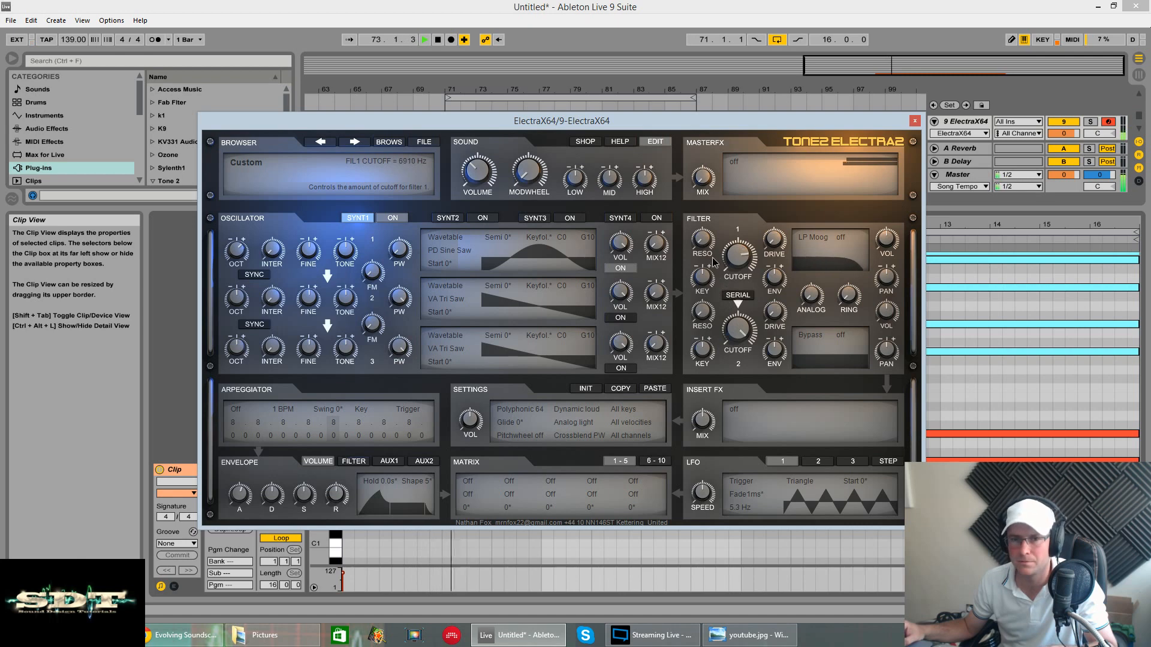
key("space")
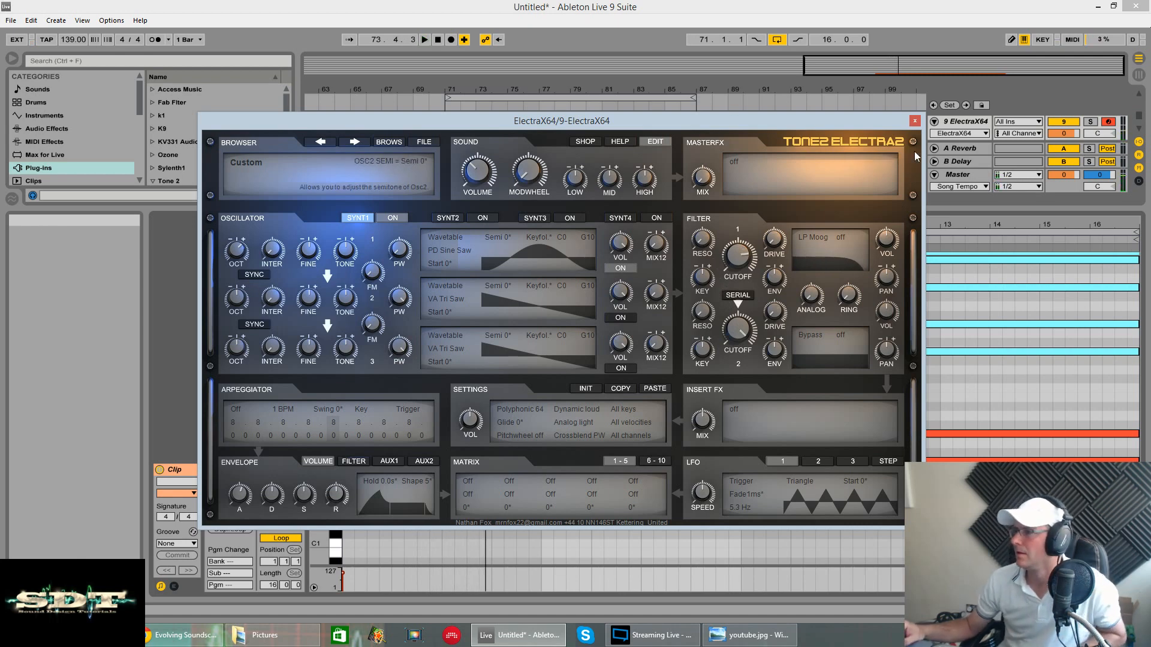
- Close the ElectraX window, enlarge the arrangement area and replace track 9's instrument with Serum_x64 from Xfer Records
left_click(915, 122)
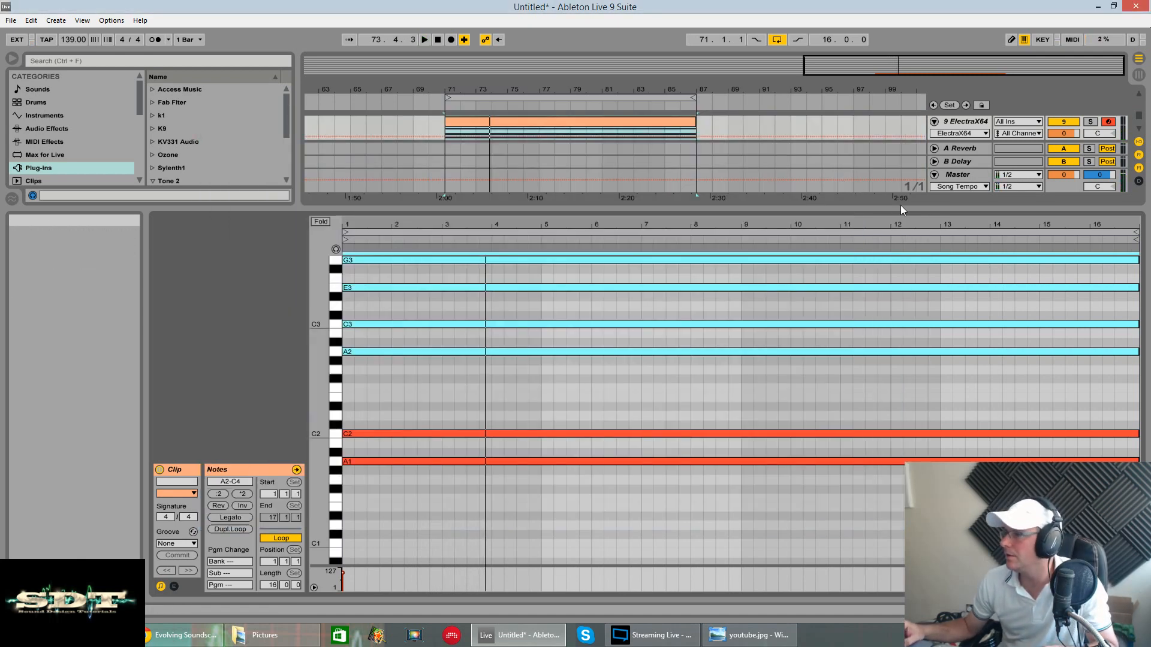
left_click_drag(900, 206, 900, 318)
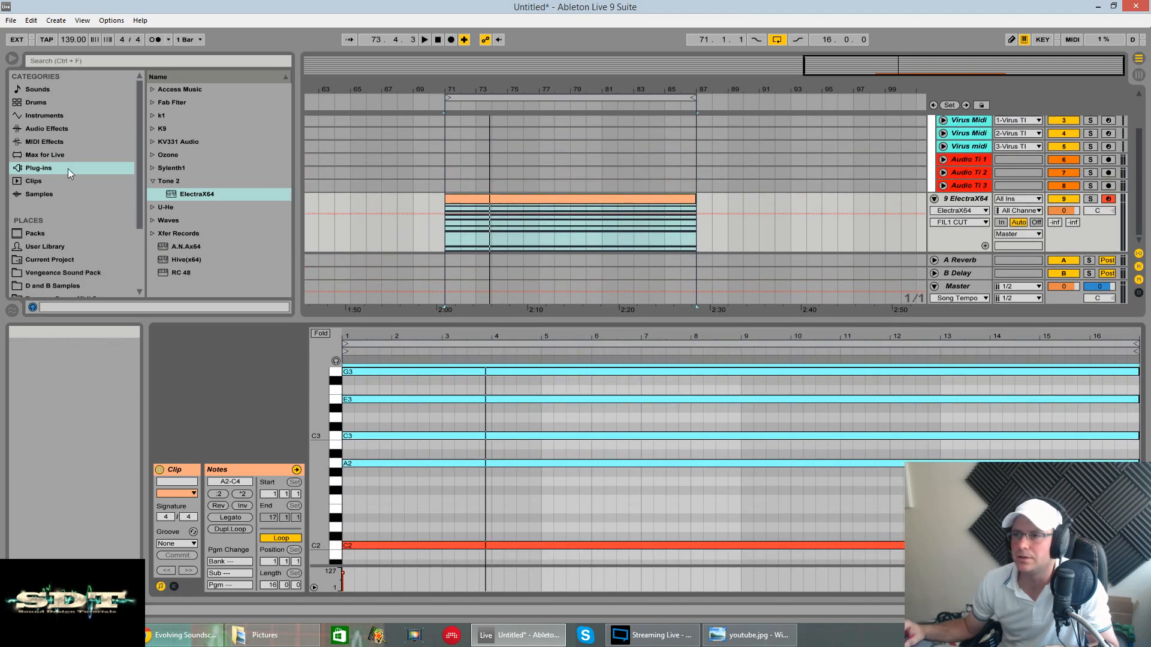
left_click(153, 181)
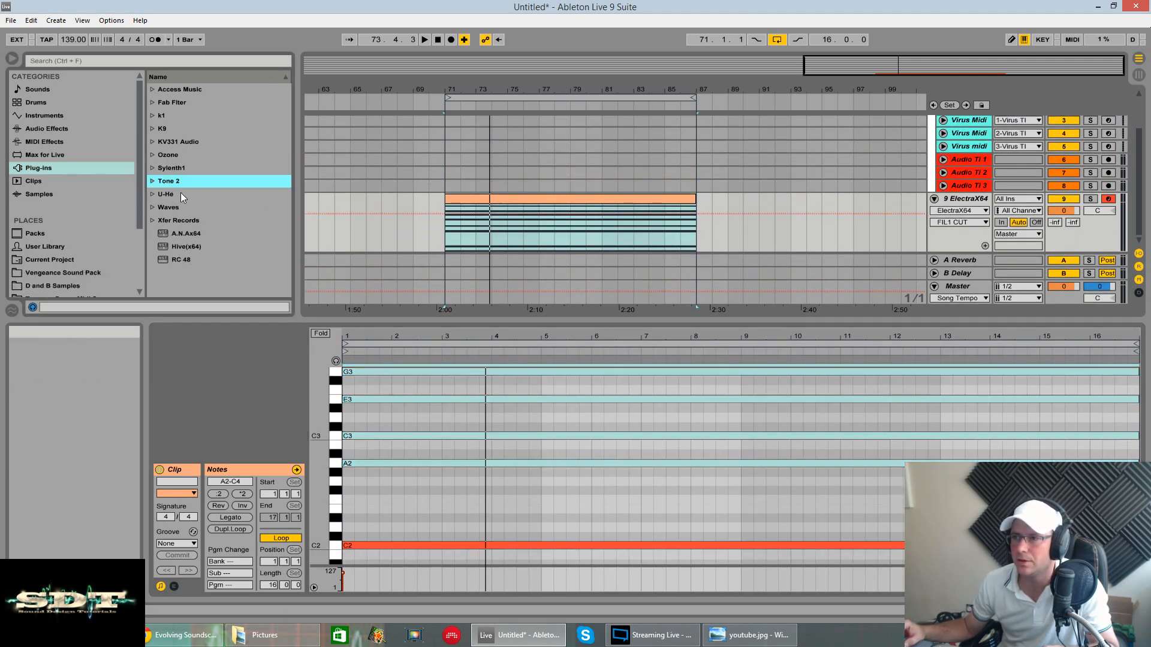
left_click(152, 220)
left_click_drag(185, 233, 966, 204)
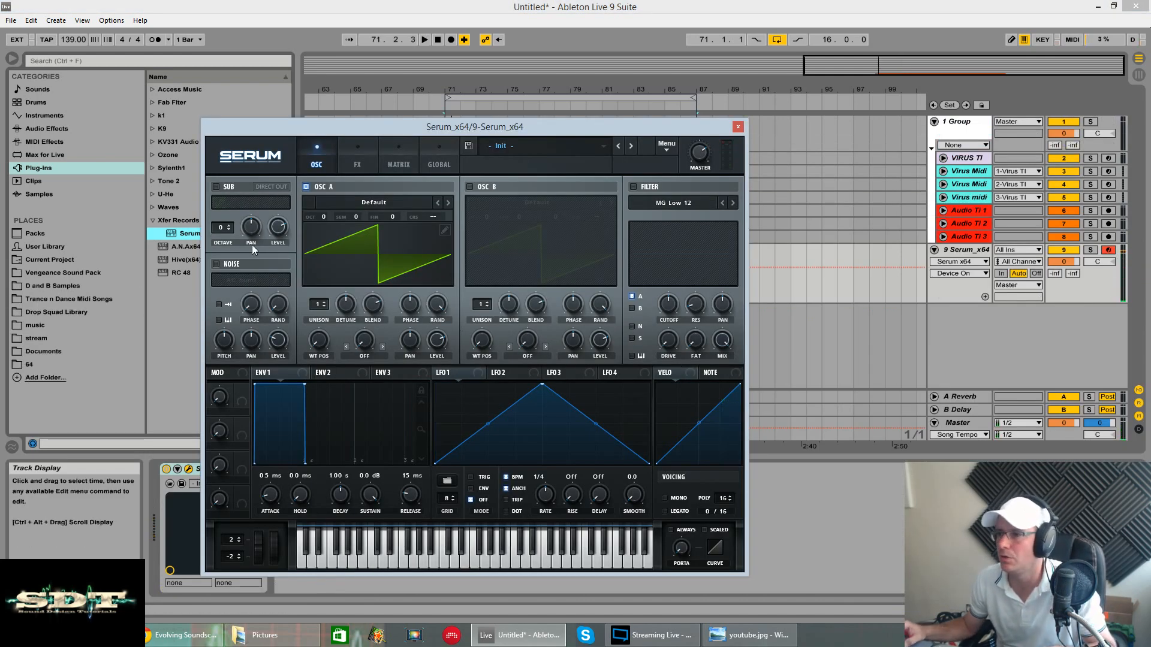
- Enable Serum's MG Low 12 filter, adjust its cutoff during playback and assign LFO 1 to the cutoff
left_click(633, 187)
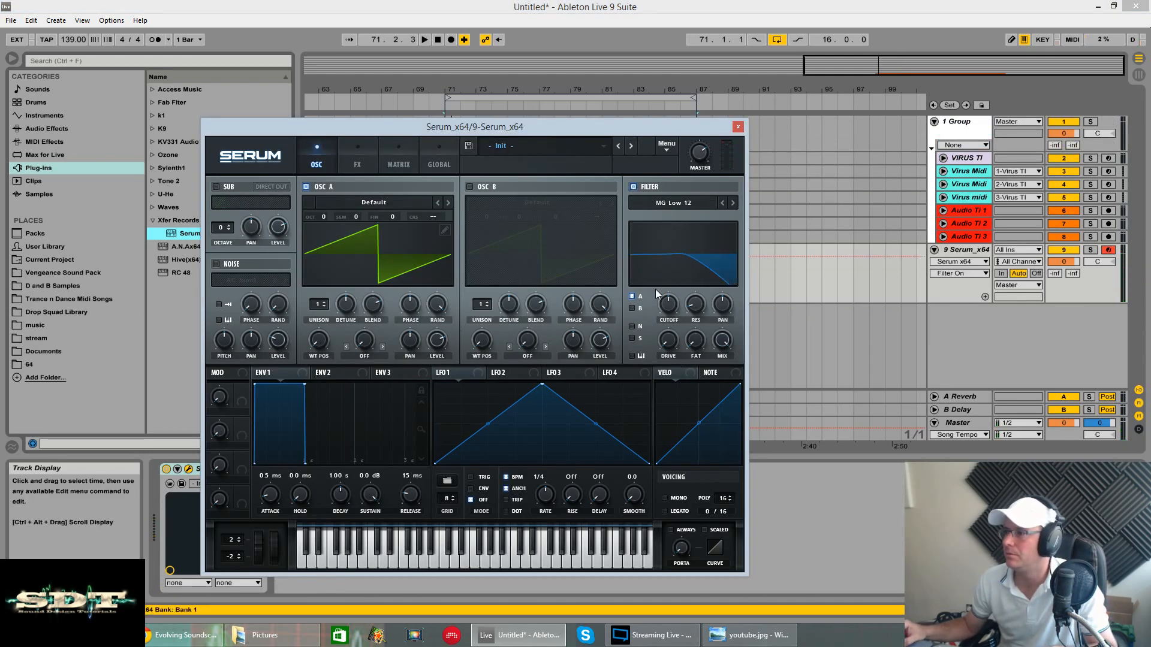
key("space")
left_click_drag(667, 304, 664, 325)
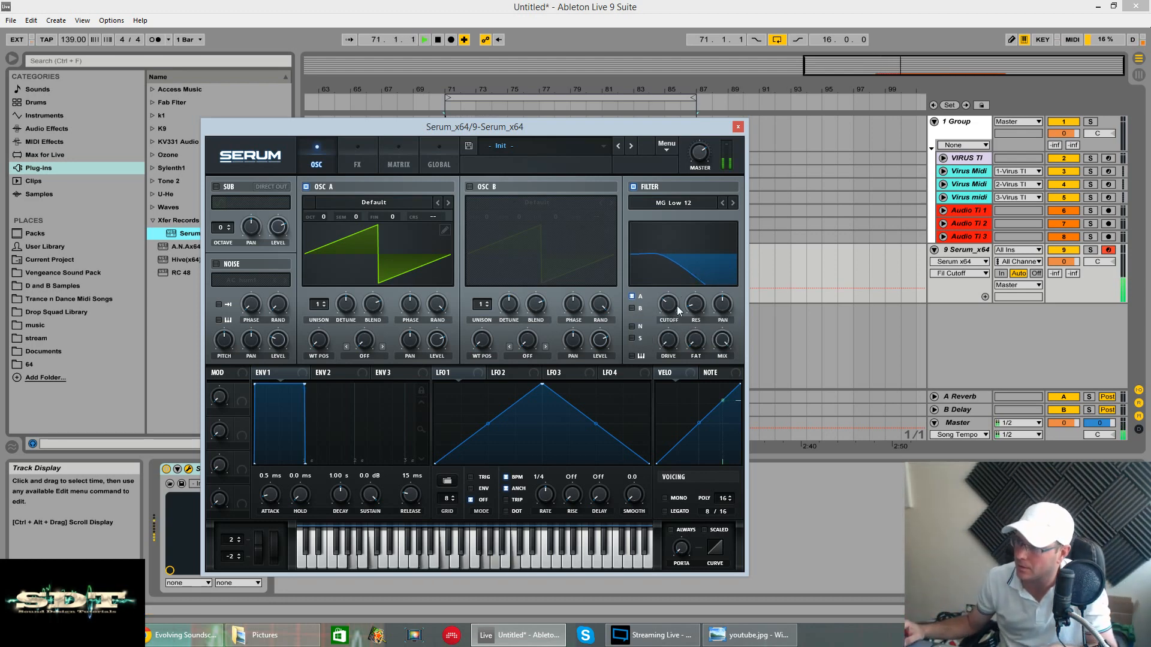
mouse_move(678, 307)
left_mouse_down()
mouse_move(681, 261)
mouse_move(687, 316)
left_mouse_up()
key("space")
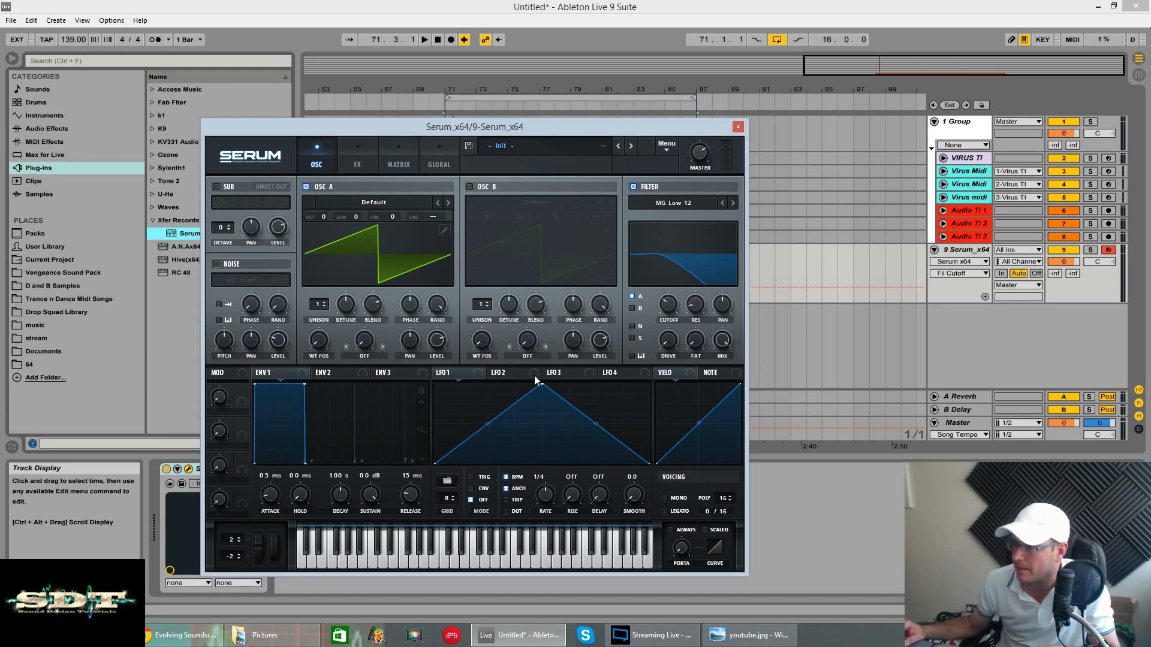
left_click_drag(444, 378, 659, 295)
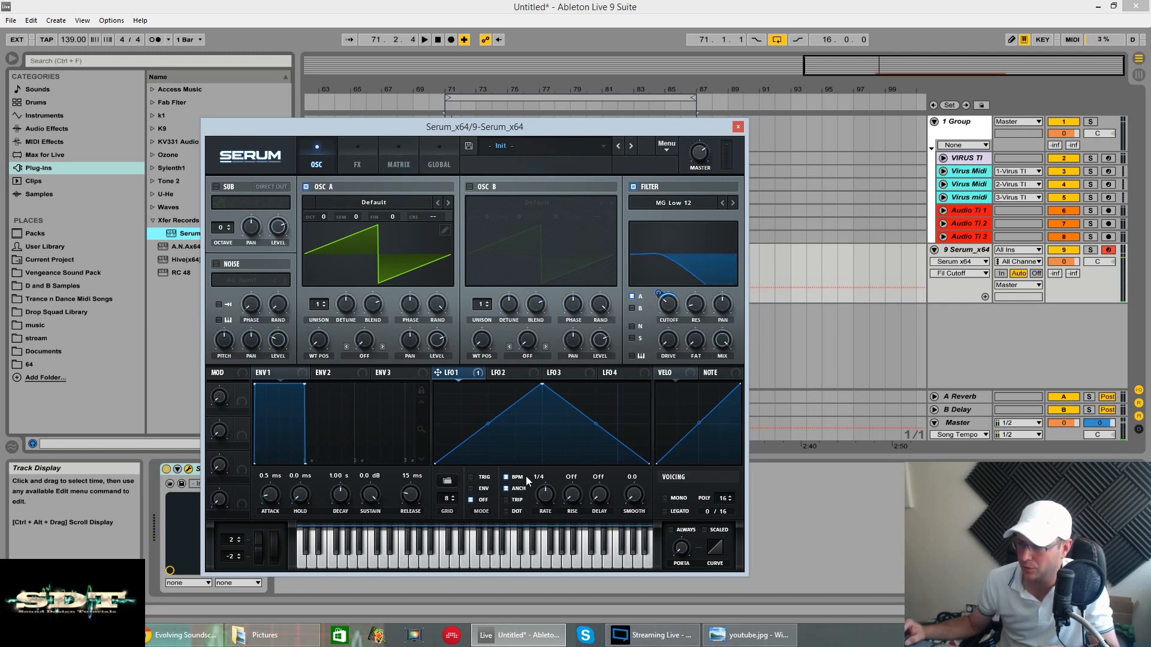
- Modulate LFO 1's rate with the Note source, adjust the modulation amount and audition it
mouse_move(545, 504)
left_mouse_down()
mouse_move(553, 487)
mouse_move(545, 510)
left_mouse_up()
key("space")
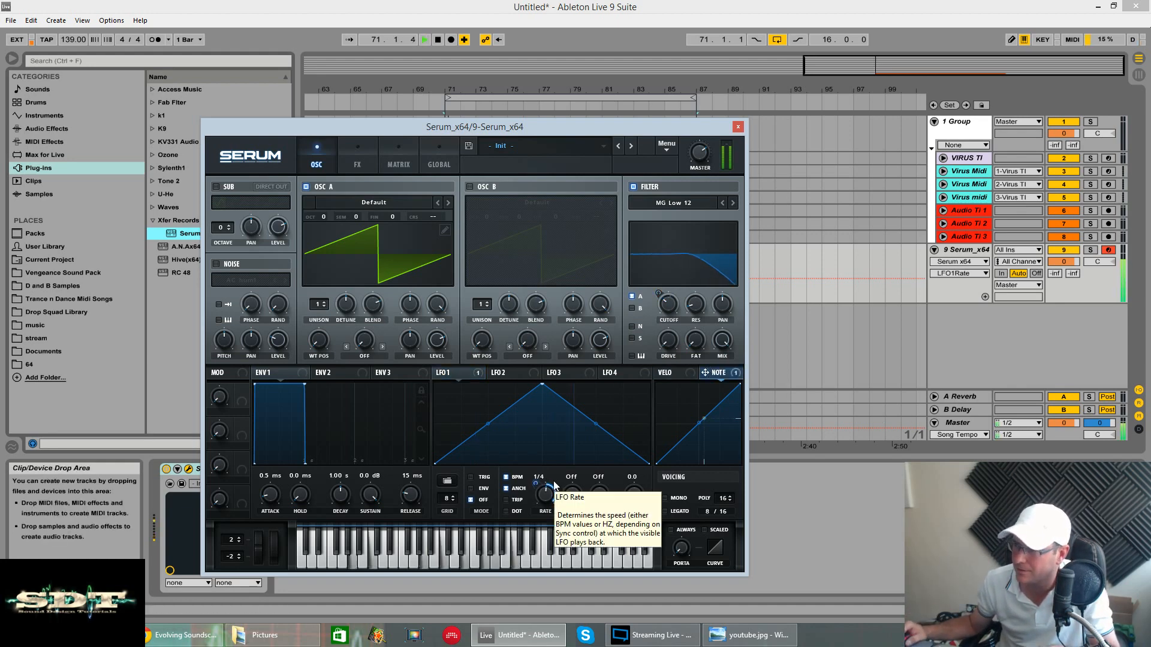
key("space")
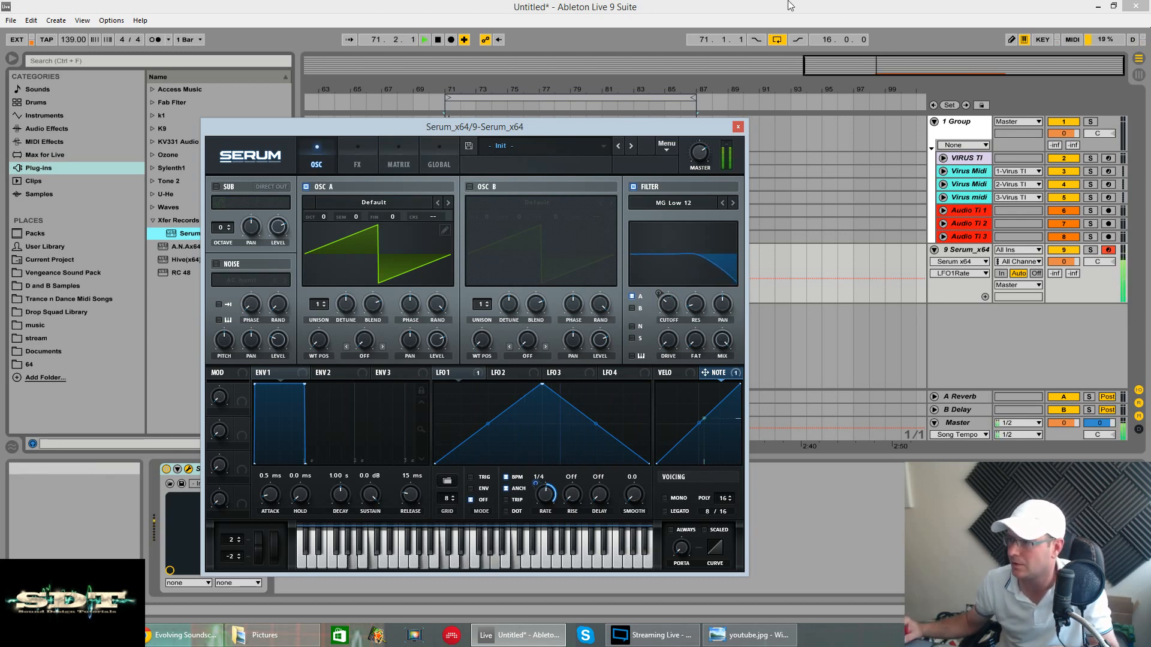
mouse_move(536, 482)
left_click_drag(536, 484, 536, 502)
key("space")
- Move the Serum window aside, open track 9's MIDI clip to view its notes and move Serum back up
left_click_drag(600, 126, 772, 366)
double_click(619, 252)
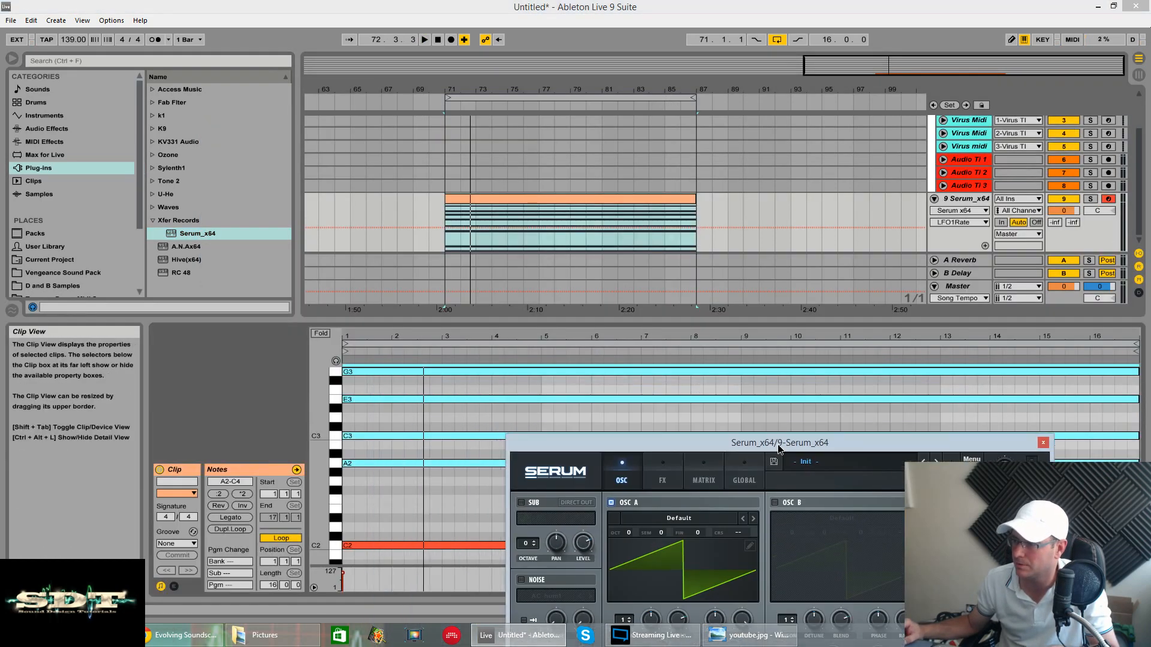
left_click_drag(640, 375, 554, 137)
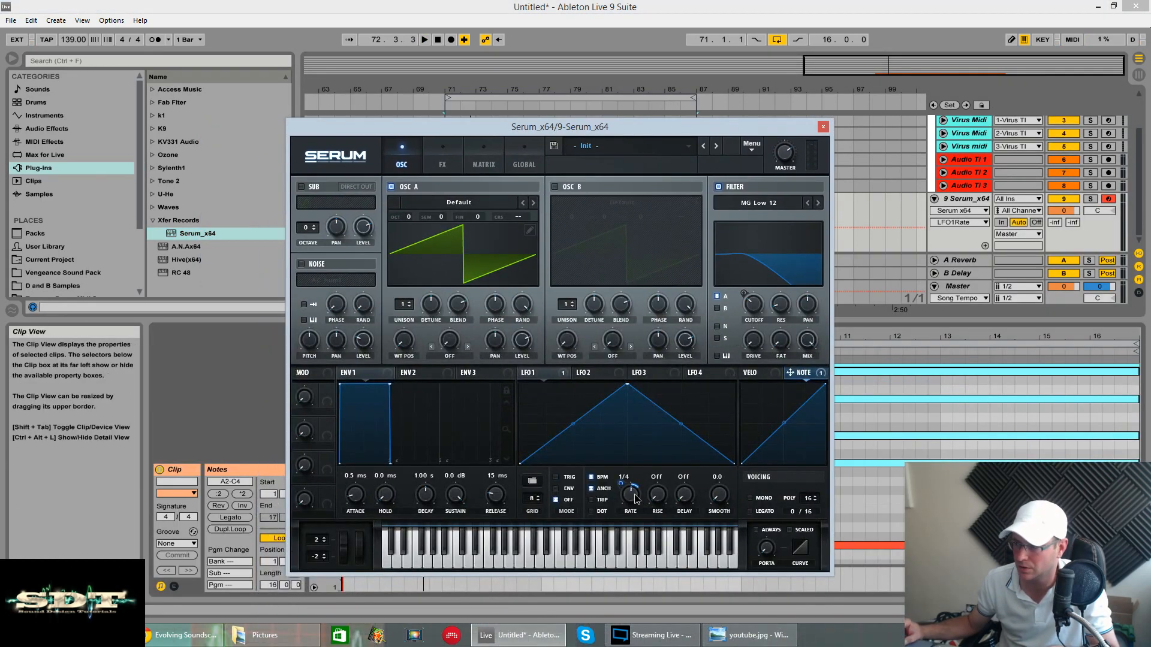
- Bypass the Note source's modulation of LFO 1's rate and set the rate to 1/8 during playback
right_click(631, 494)
right_click(796, 377)
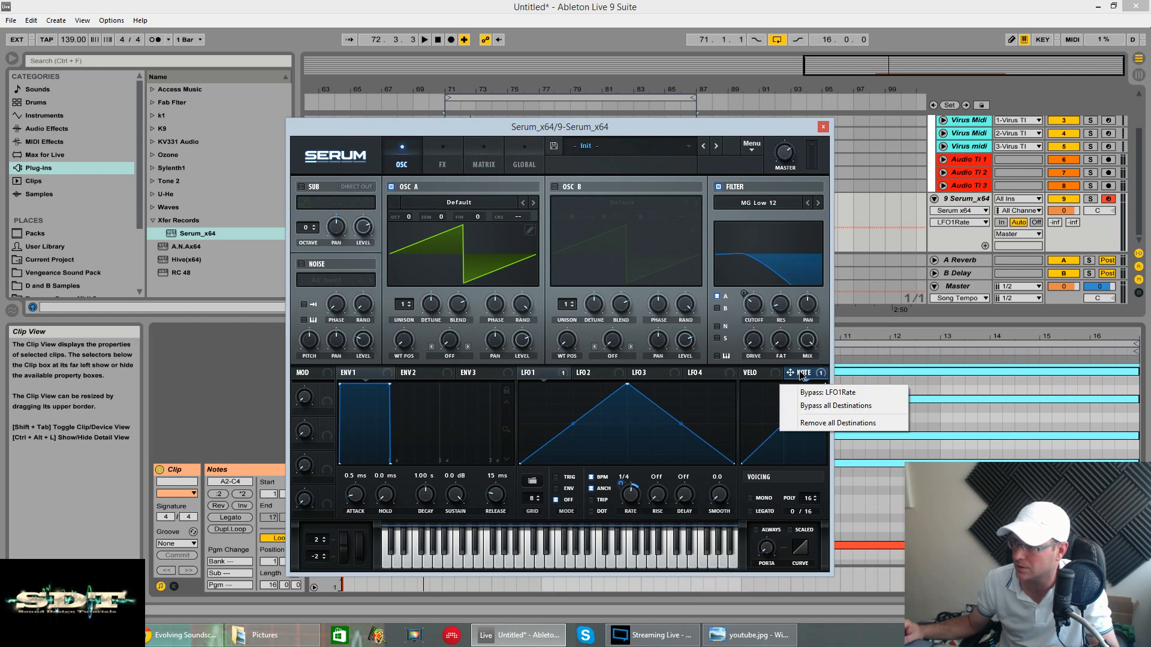
left_click(837, 398)
key("space")
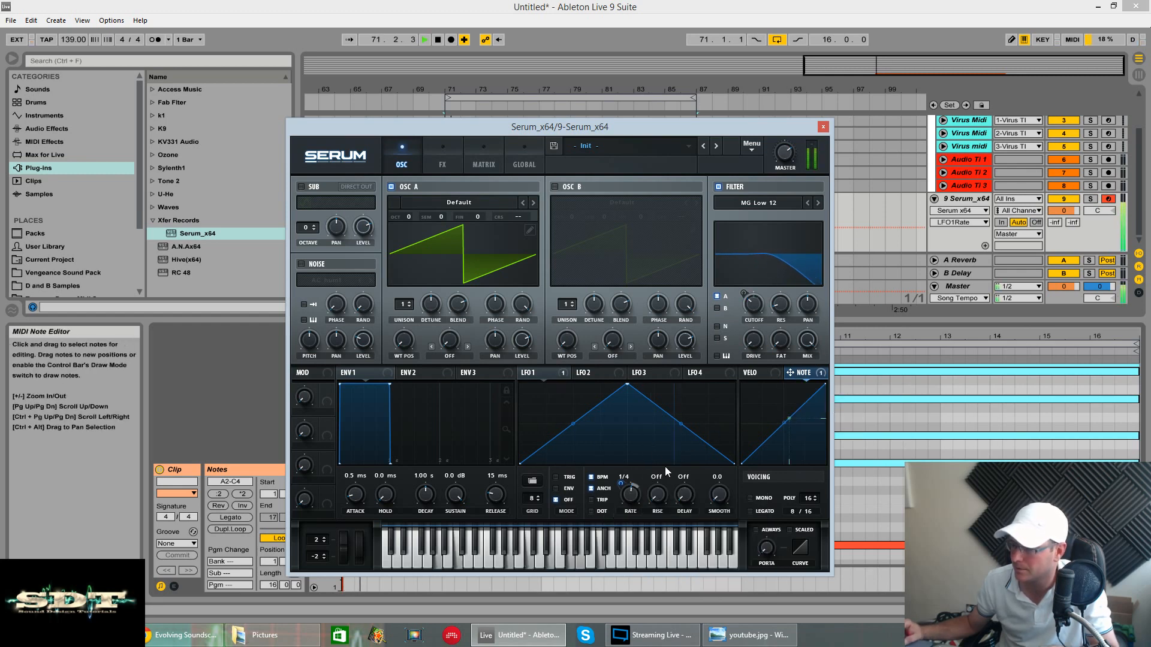
left_click_drag(636, 496, 631, 493)
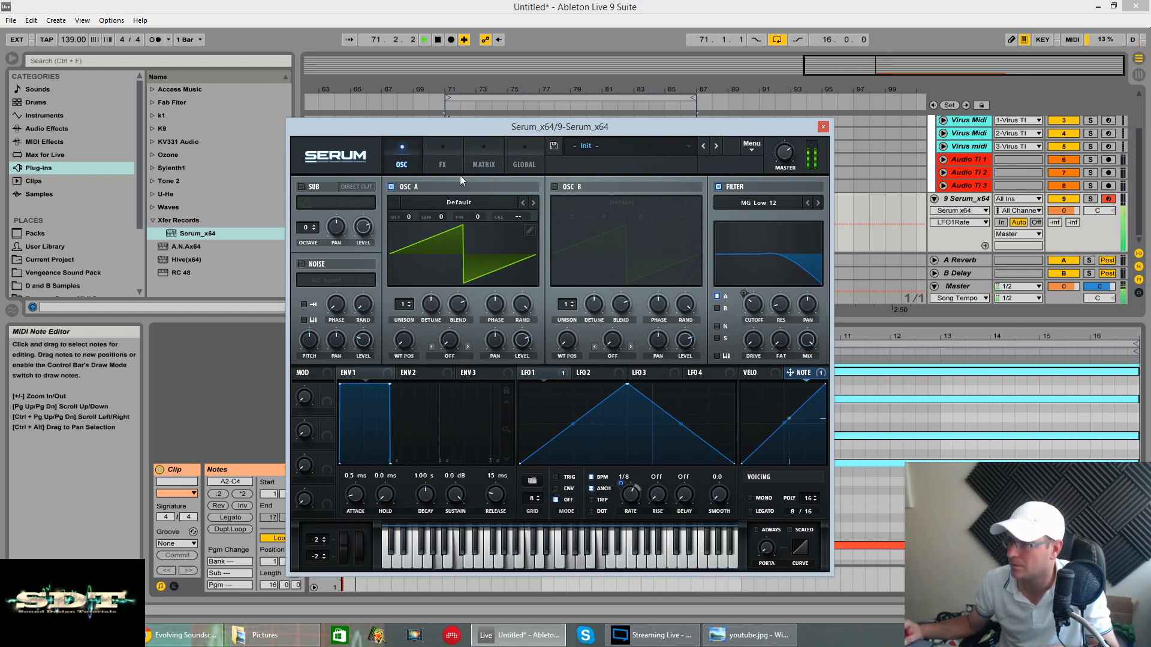
key("space")
- Remove the Note# source from the LFO1Rate row of the modulation matrix and audition the sound
left_click(478, 168)
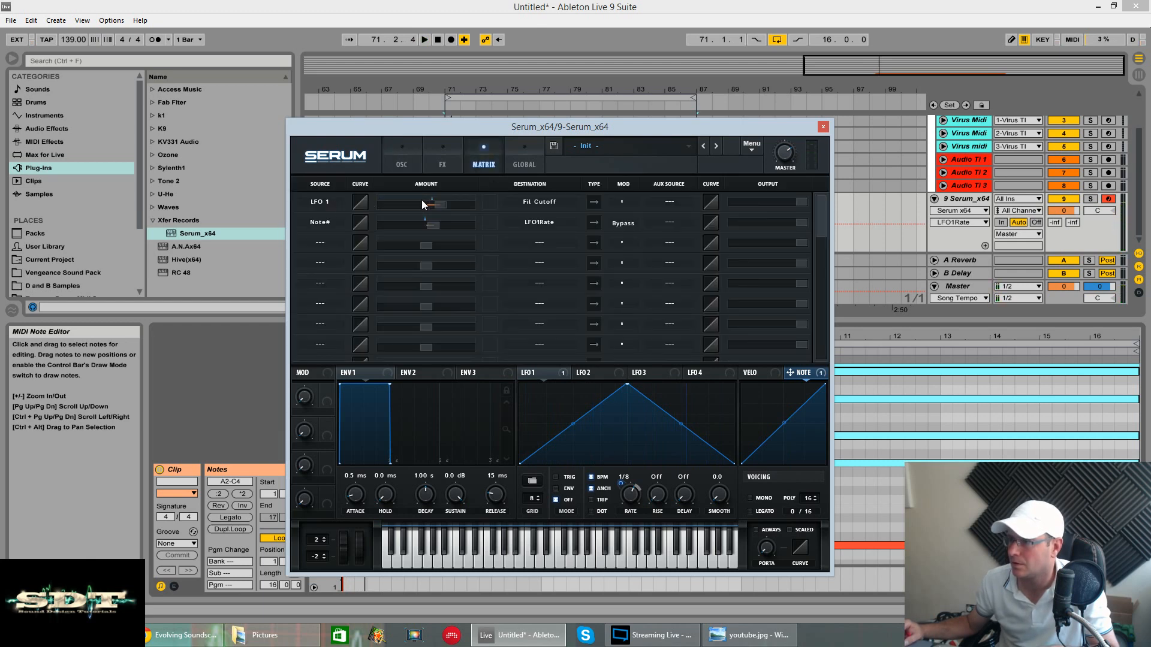
left_click(336, 225)
left_click(323, 234)
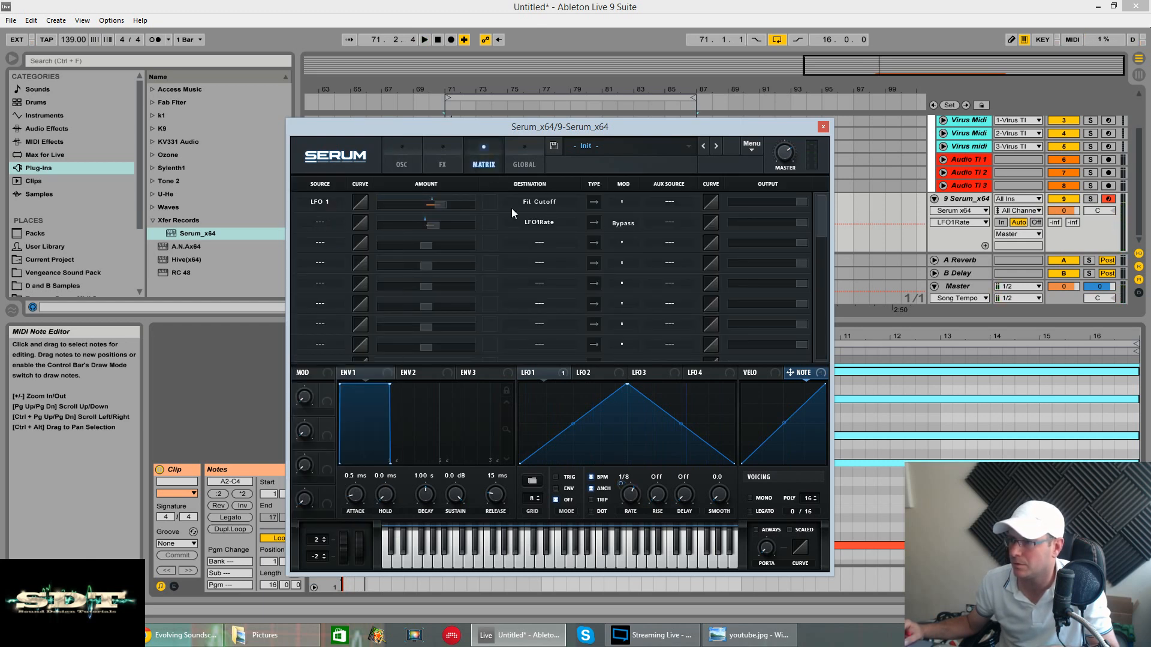
left_click(545, 222)
key("space")
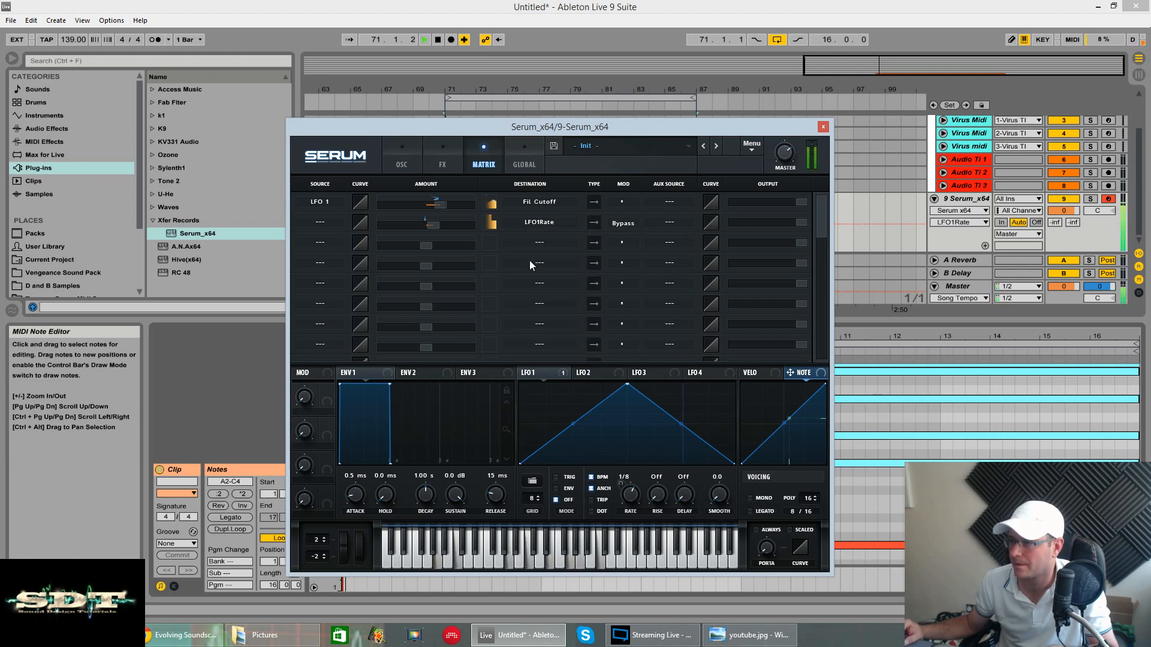
key("space")
- Try LFO 1's rate at 1/16, return it to 1/8, and bend its rising slope downward and its falling slope upward
key("space")
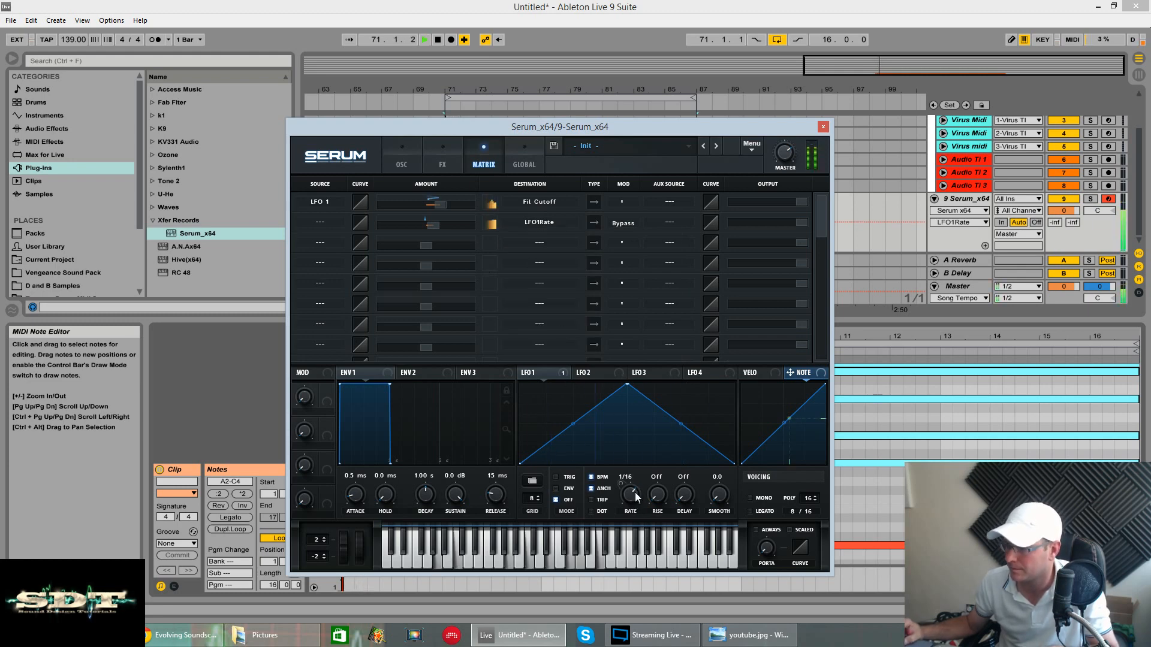
scroll(637, 498, "down", 1)
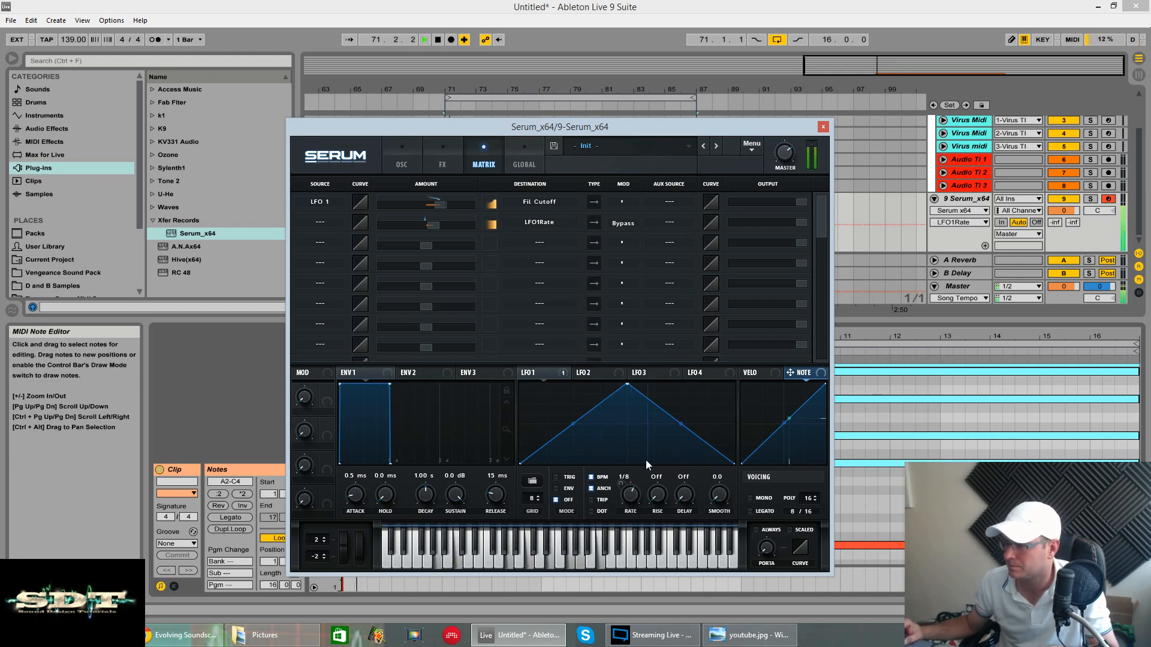
left_click_drag(576, 423, 577, 462)
key("space")
left_click_drag(687, 426, 685, 409)
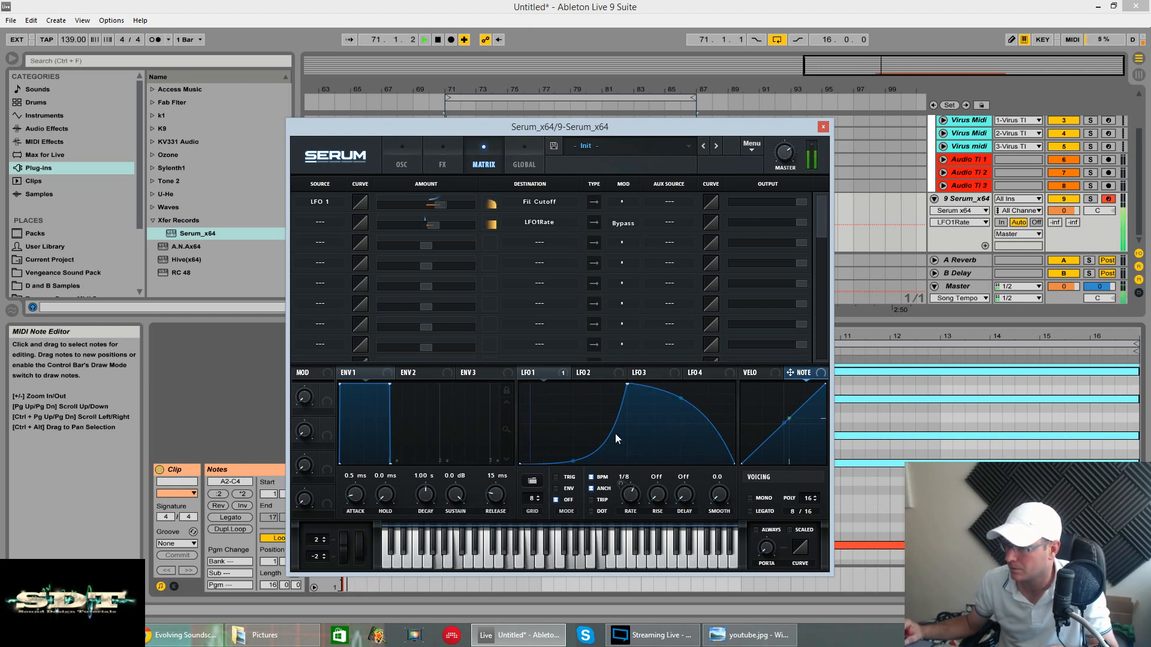
- Reposition the Serum window and enable the Chorus effect
left_click_drag(644, 128, 701, 271)
left_click(501, 319)
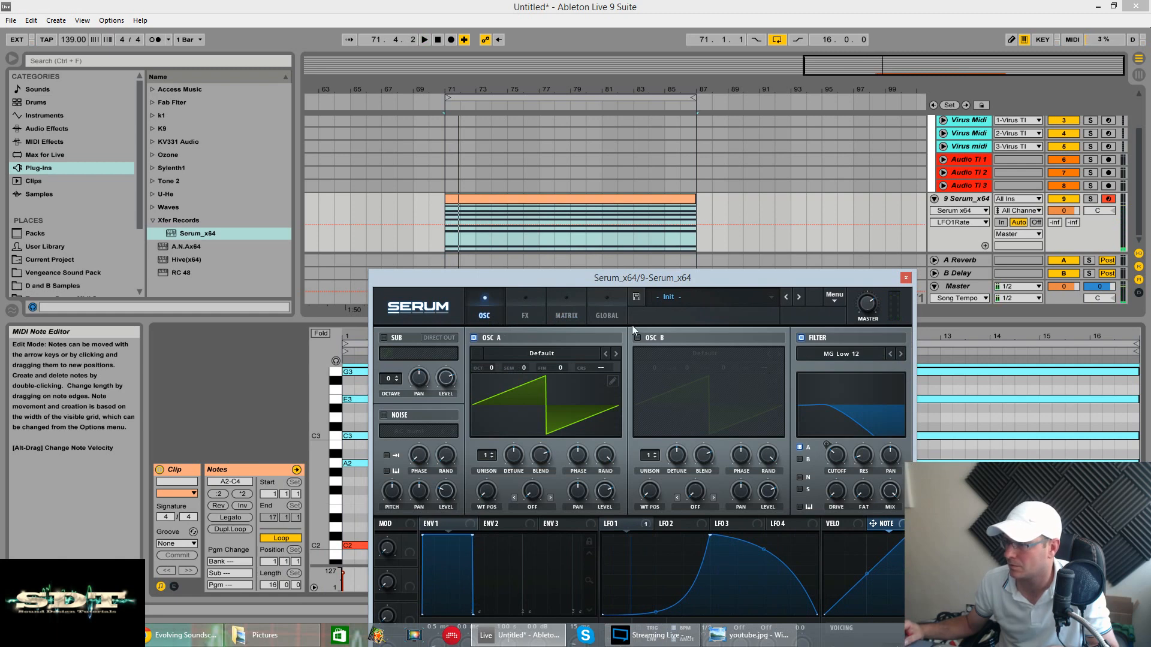
left_click(526, 313)
left_click(388, 412)
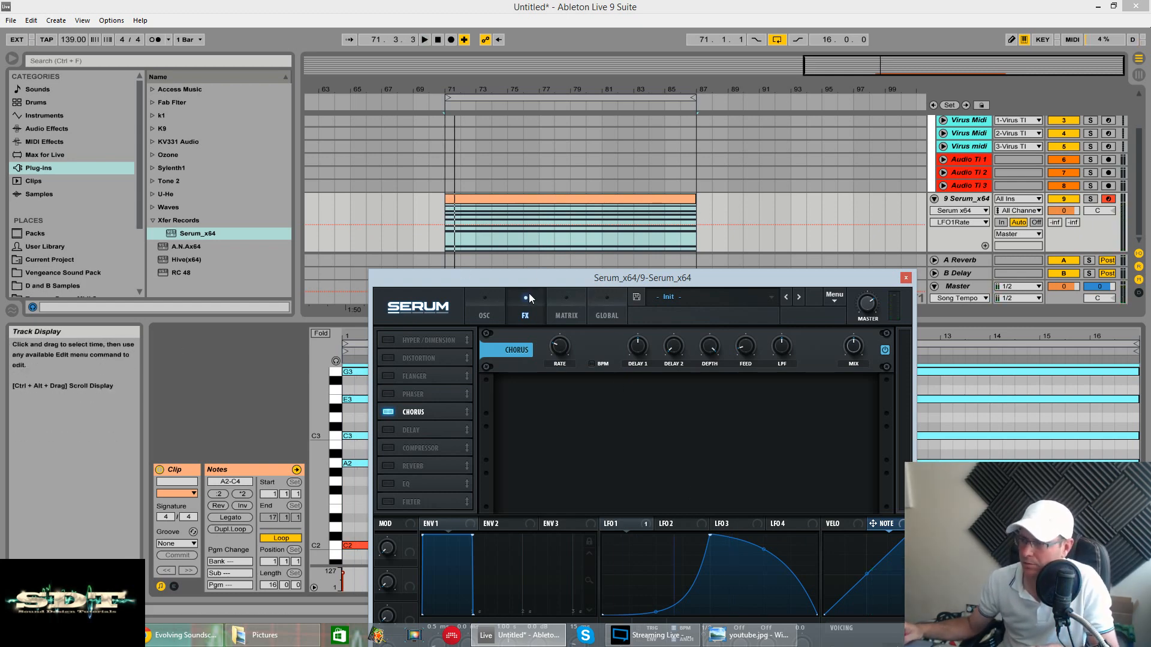
left_click_drag(535, 279, 537, 252)
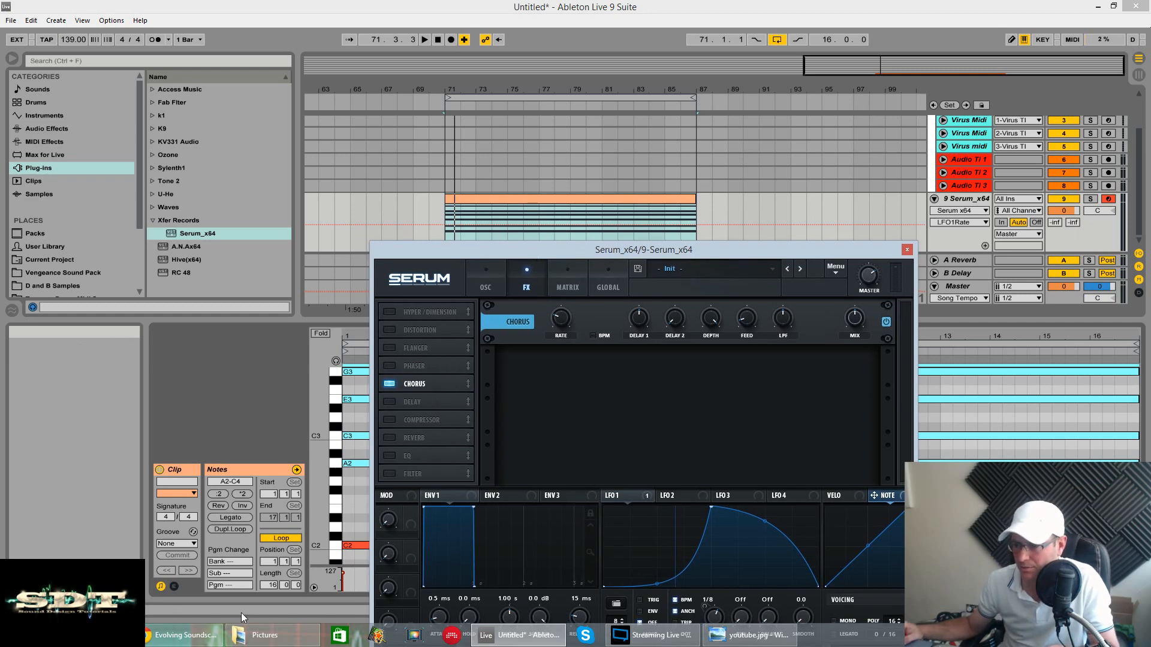
- Switch to the web browser and open the message inbox of the Sound Design Tutorials Facebook page
mouse_move(166, 640)
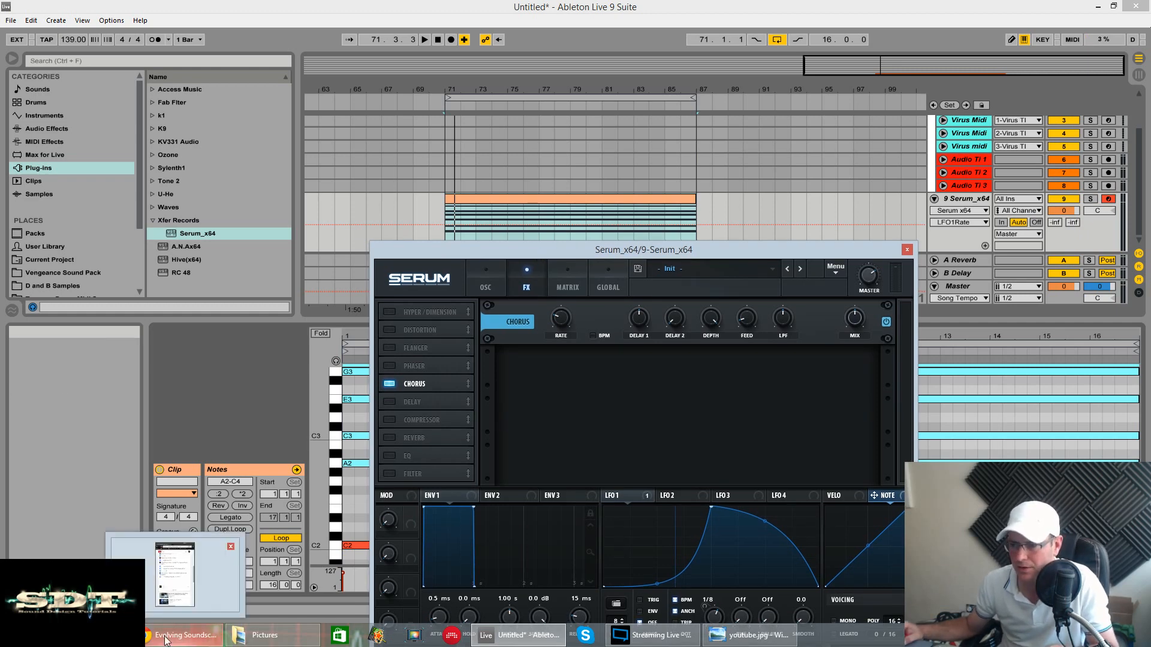
left_click(208, 576)
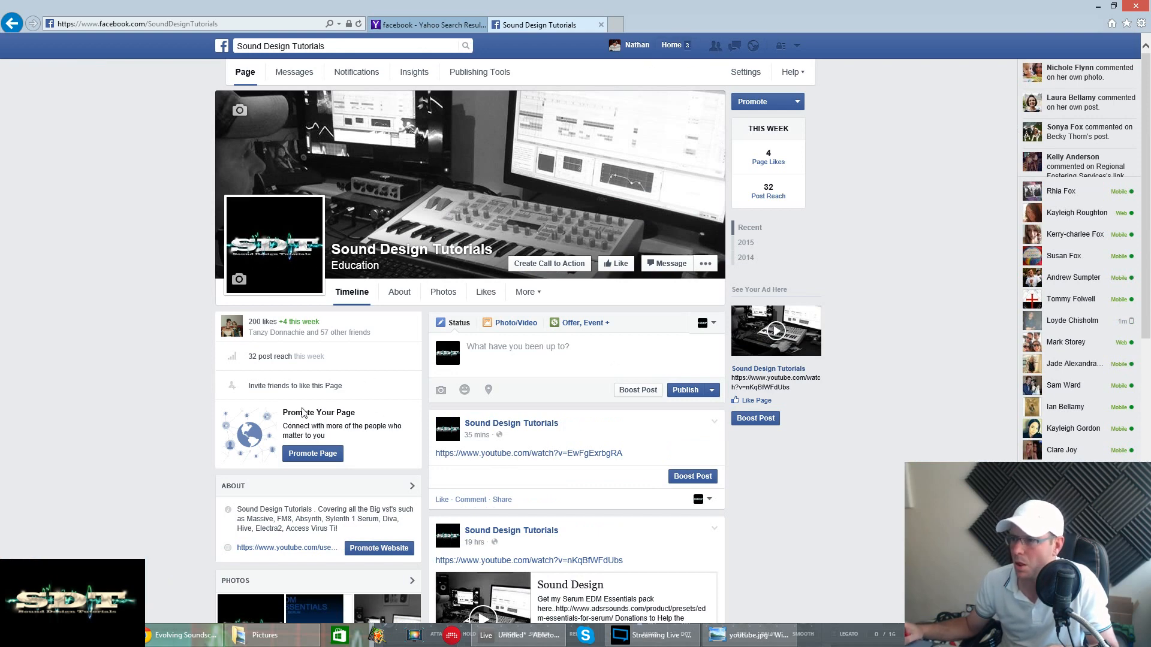
left_click(675, 267)
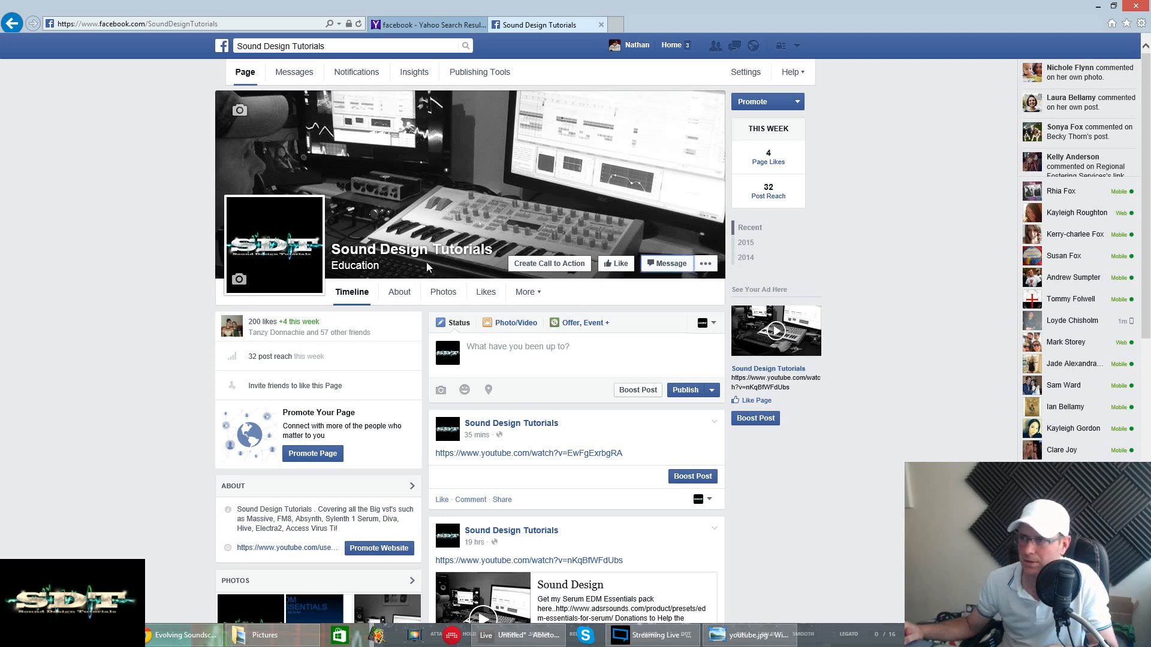
left_click(294, 71)
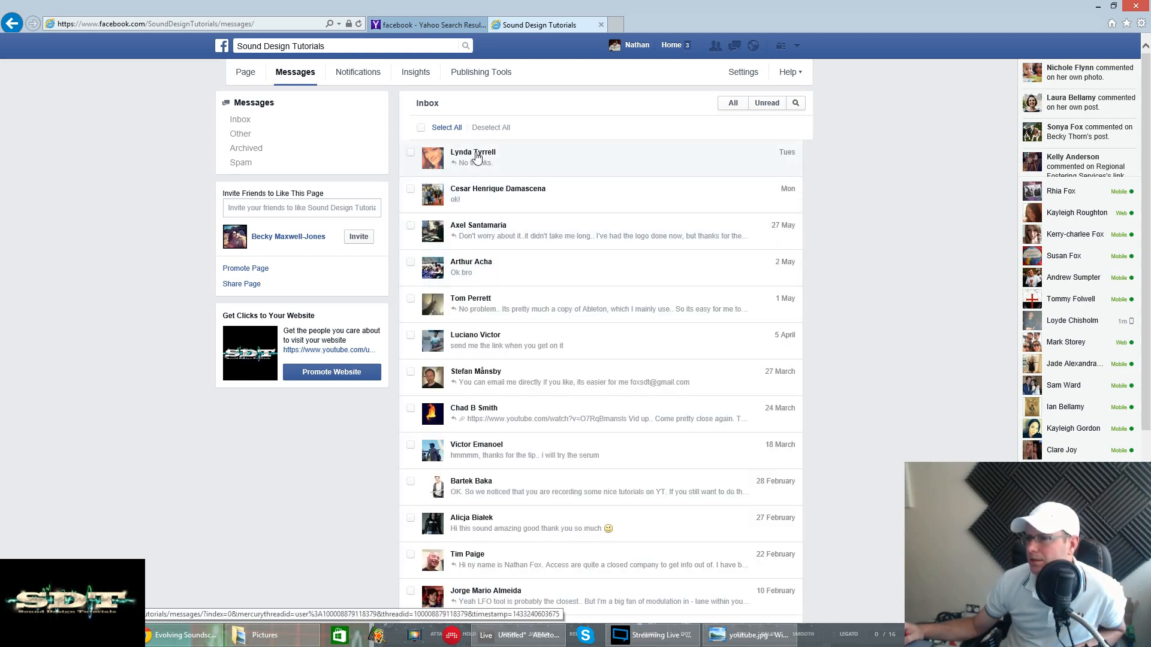
- Open the conversation with the synth remake request, follow its YouTube link and skip ahead in the video
left_click(487, 194)
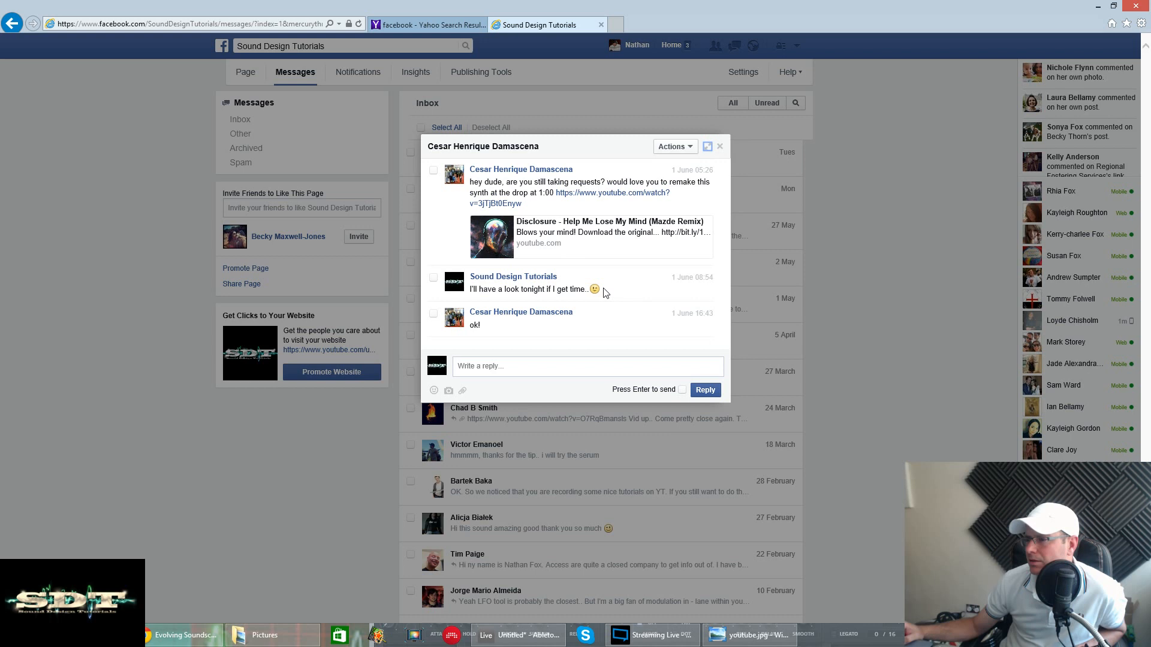
left_click(614, 224)
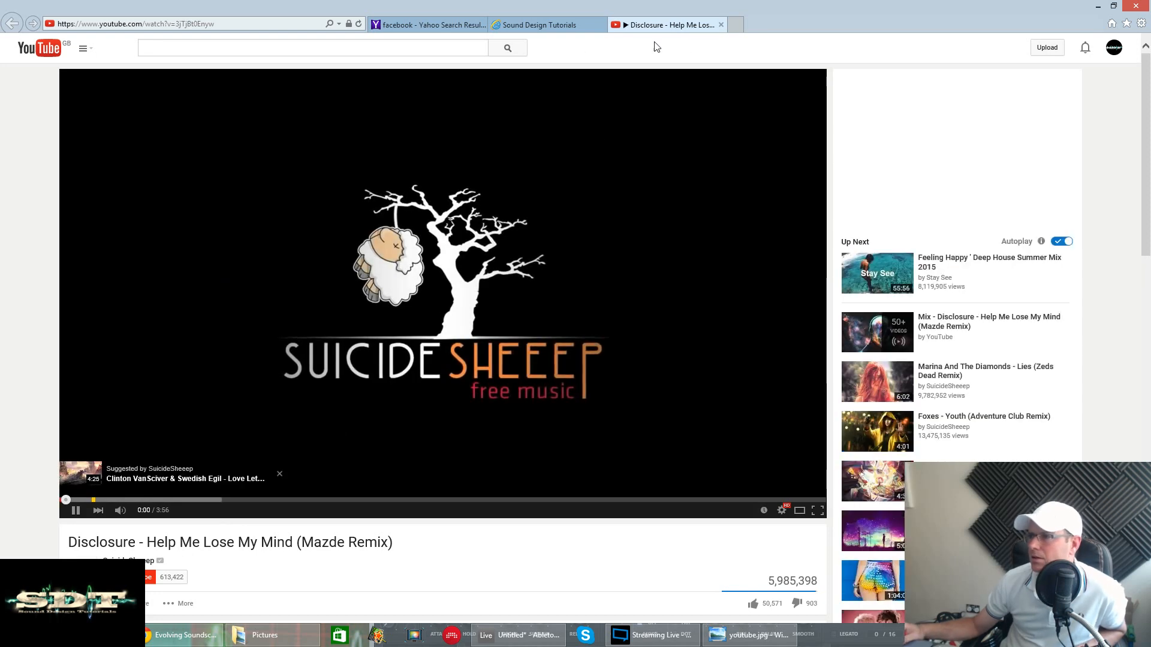
left_click(146, 500)
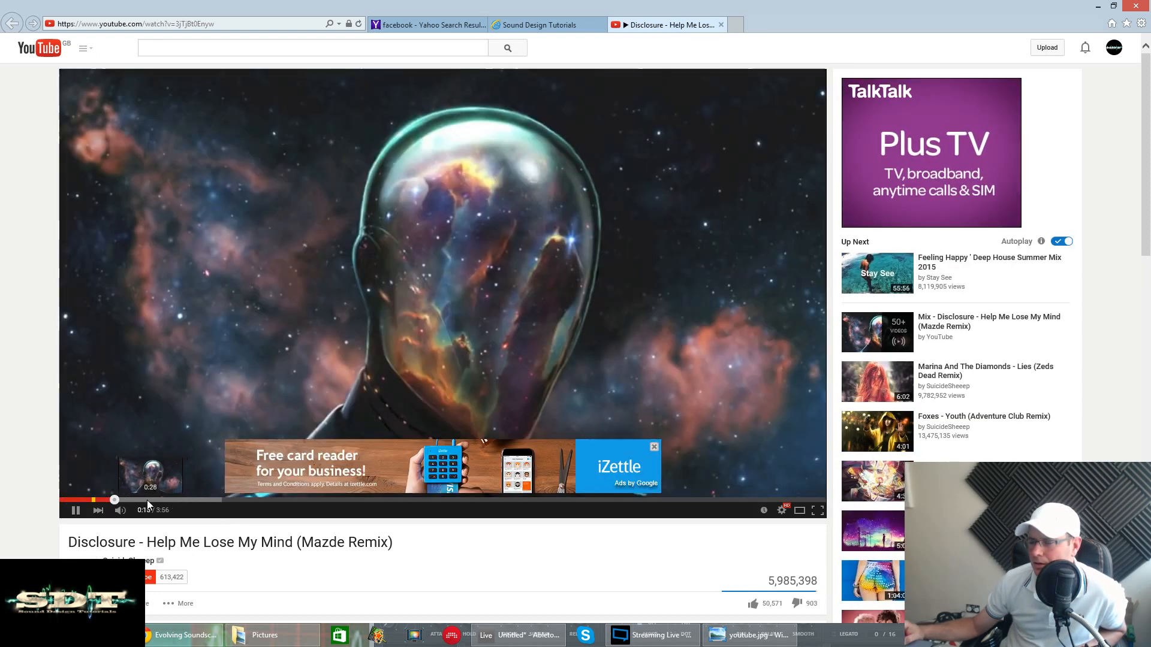
- Skip ahead through the Disclosure remix video to listen for the requested synth sound
left_click(192, 501)
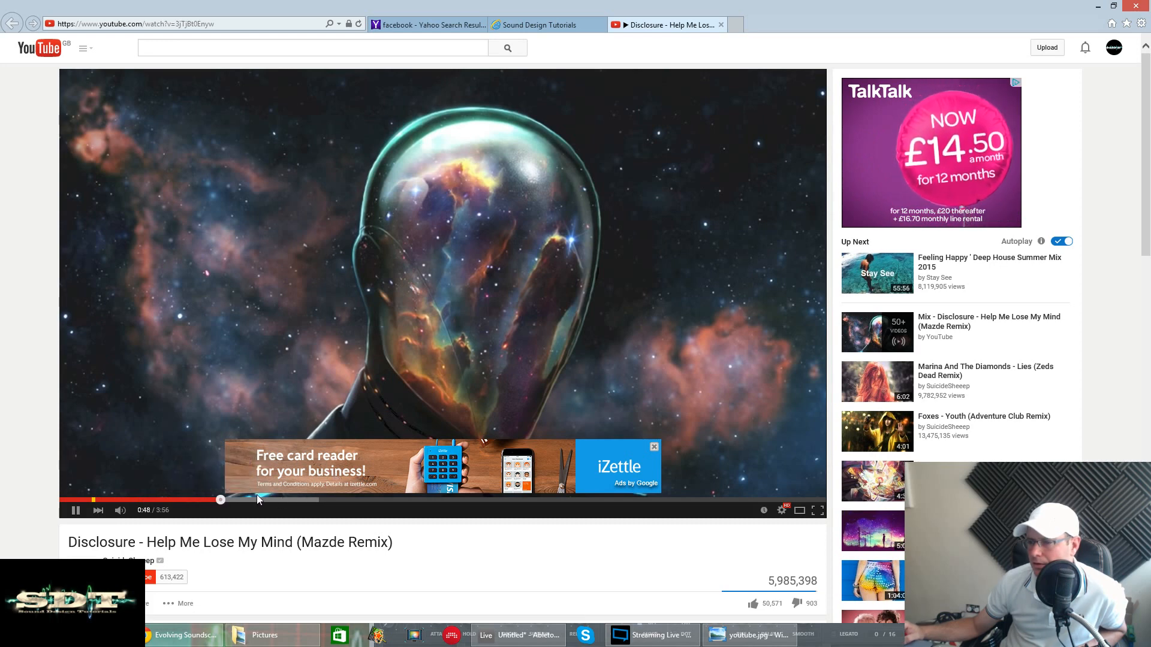
left_click(254, 501)
left_click(285, 500)
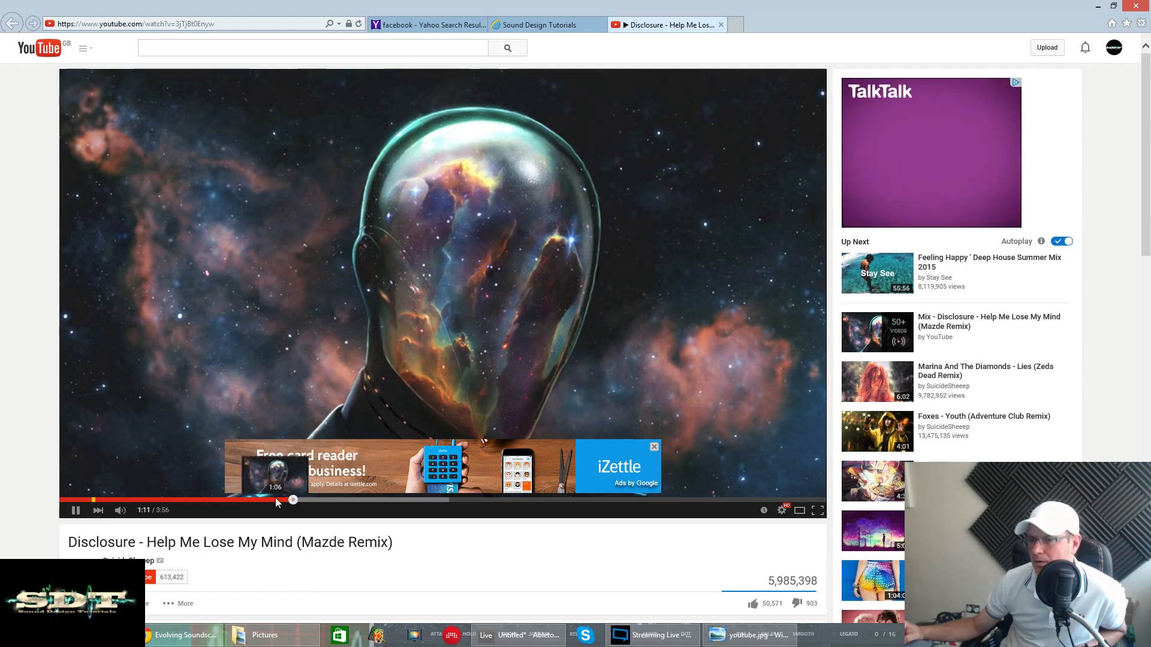
- Switch back to Ableton Live and close the Serum plug-in window
left_click_drag(756, 7, 0, 153)
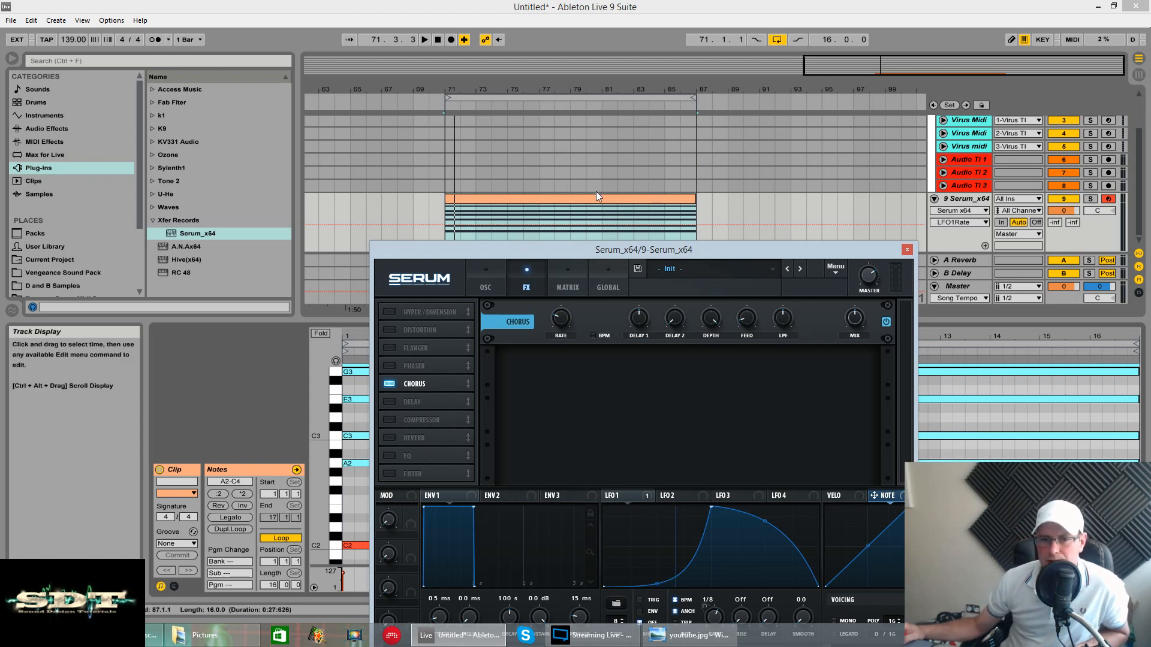
left_click_drag(686, 259, 690, 373)
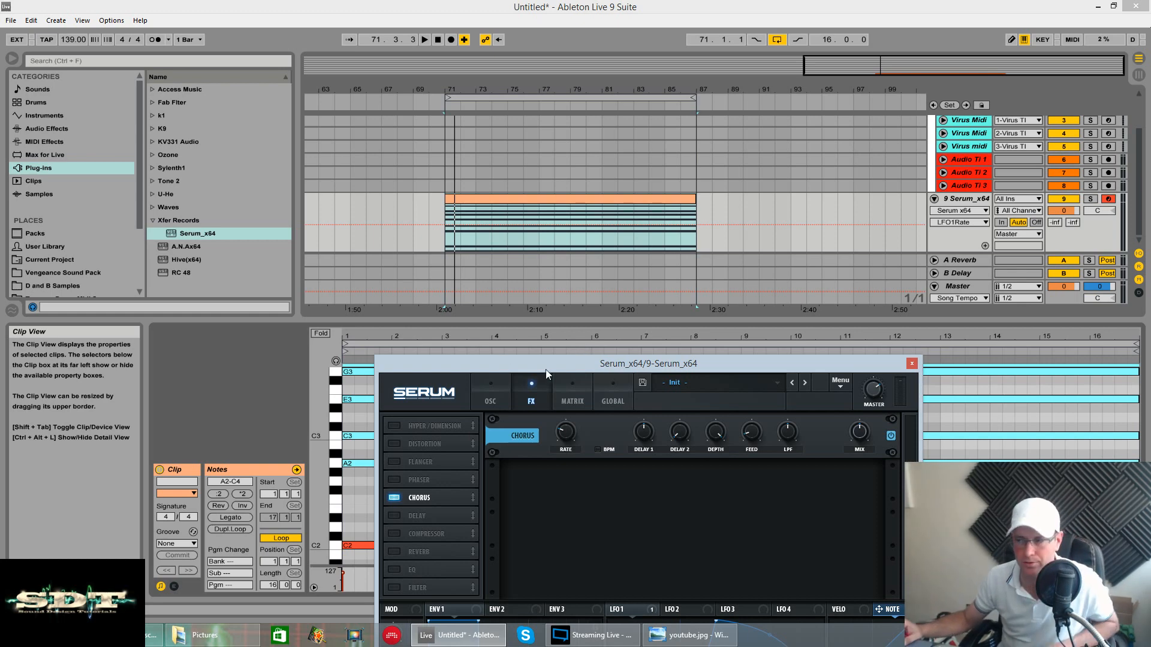
left_click(911, 364)
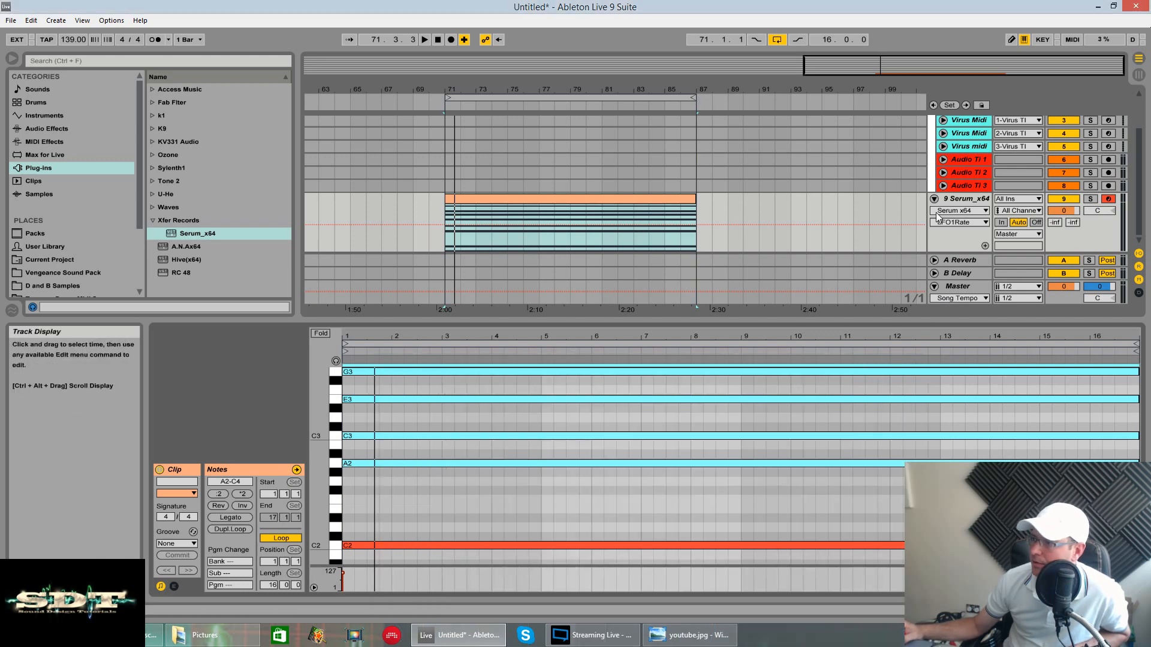
- Move the chord MIDI clip from the Serum track to the first Virus Midi track and acknowledge the 3 Outs / 1 Input warning
scroll(745, 214, "up", 2)
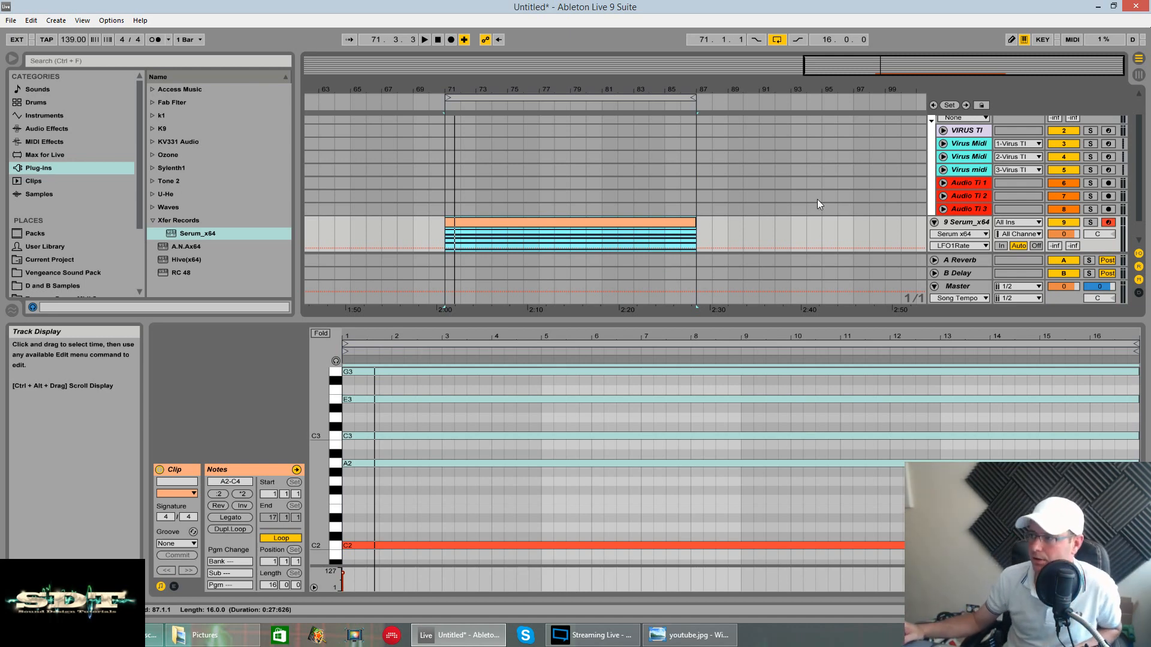
scroll(822, 201, "up", 1)
left_click_drag(665, 236, 664, 163)
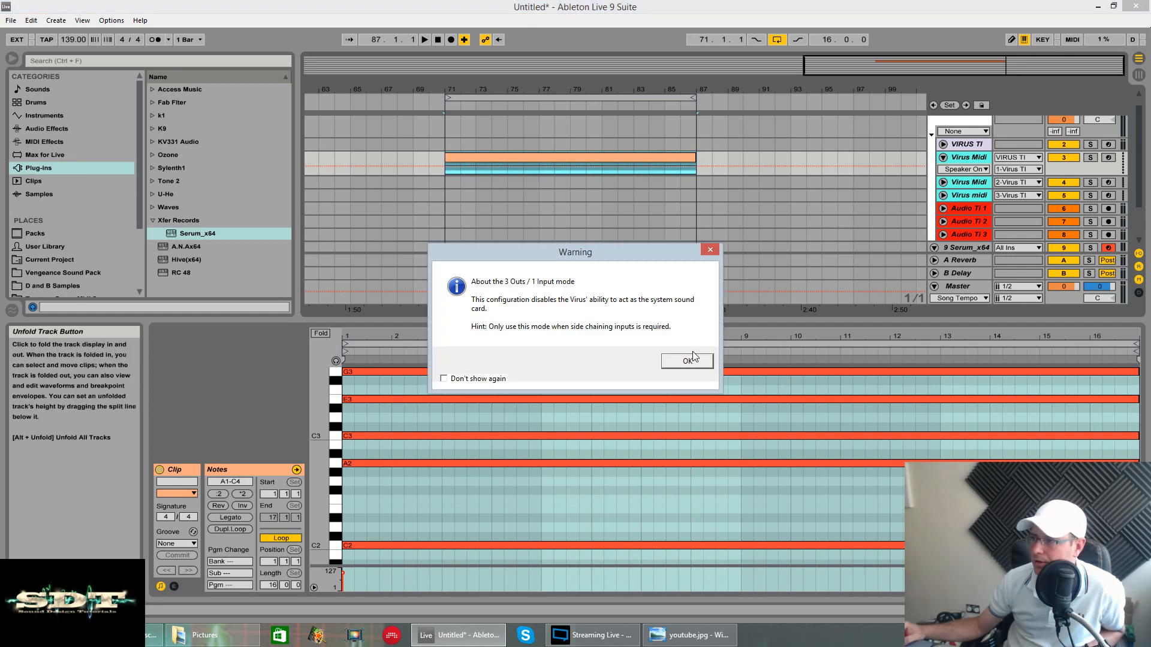
left_click(687, 361)
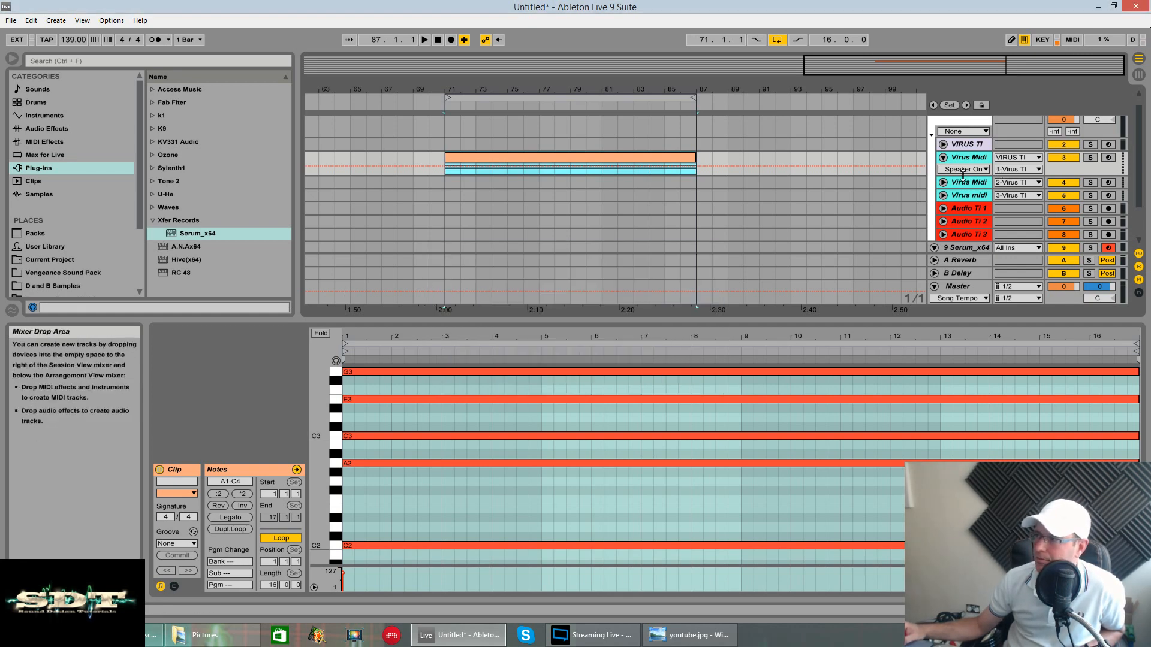
- Enlarge and record-arm the first Virus Midi track, and give the arrangement more height over the clip view
left_click_drag(962, 174, 957, 235)
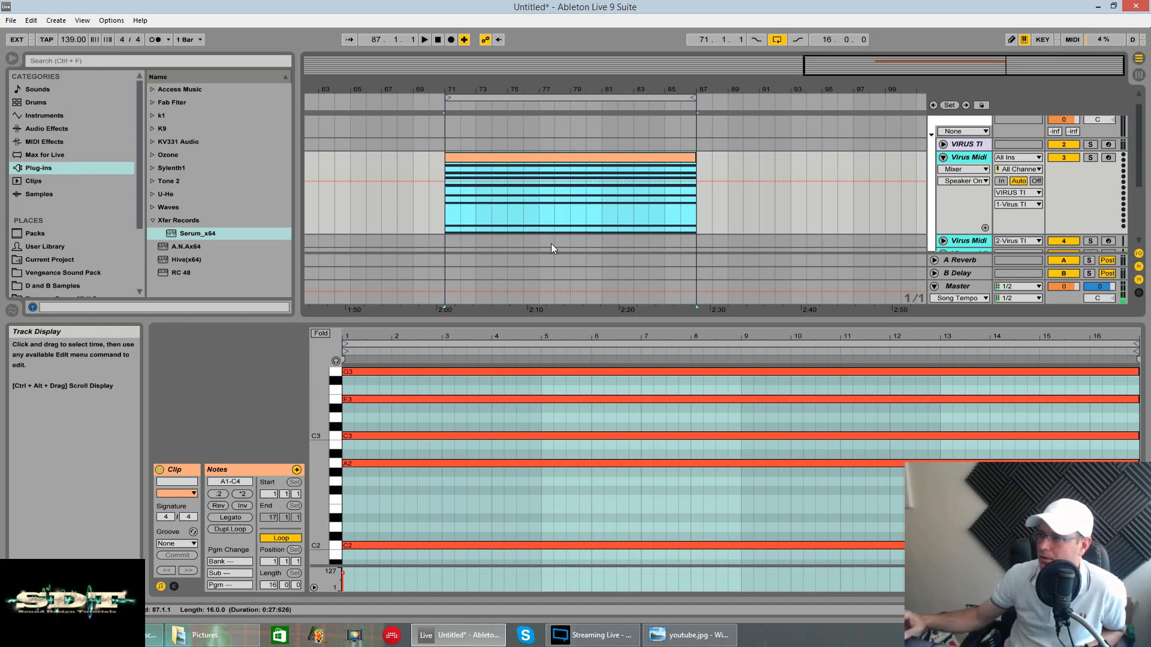
left_click(1109, 157)
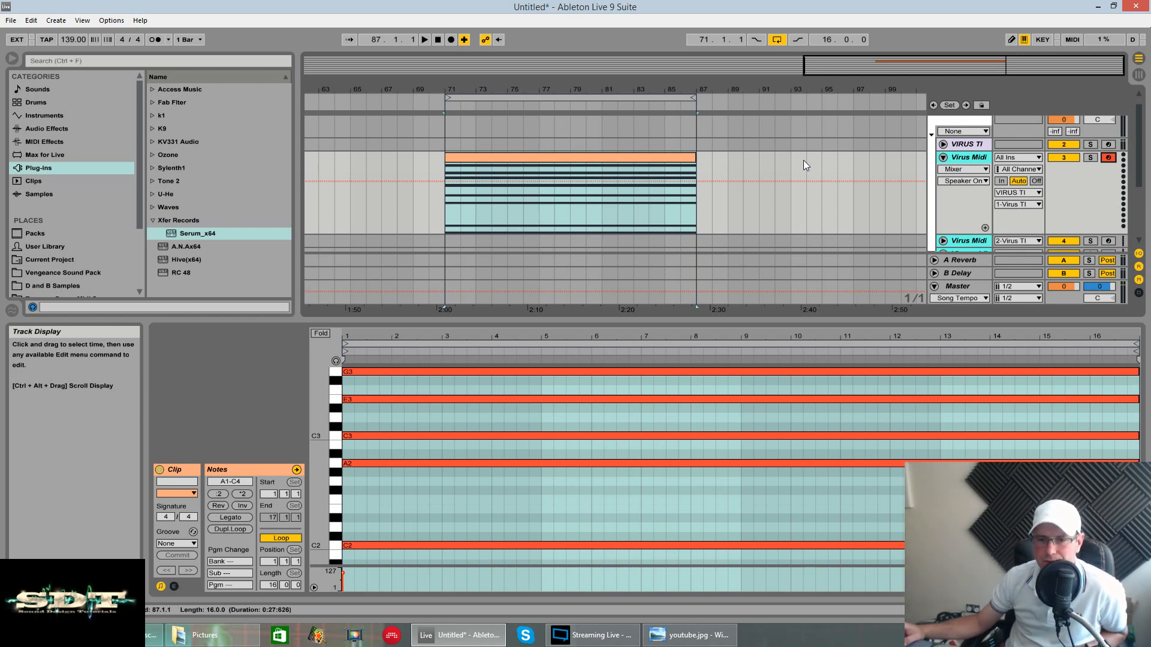
scroll(803, 160, "down", 2)
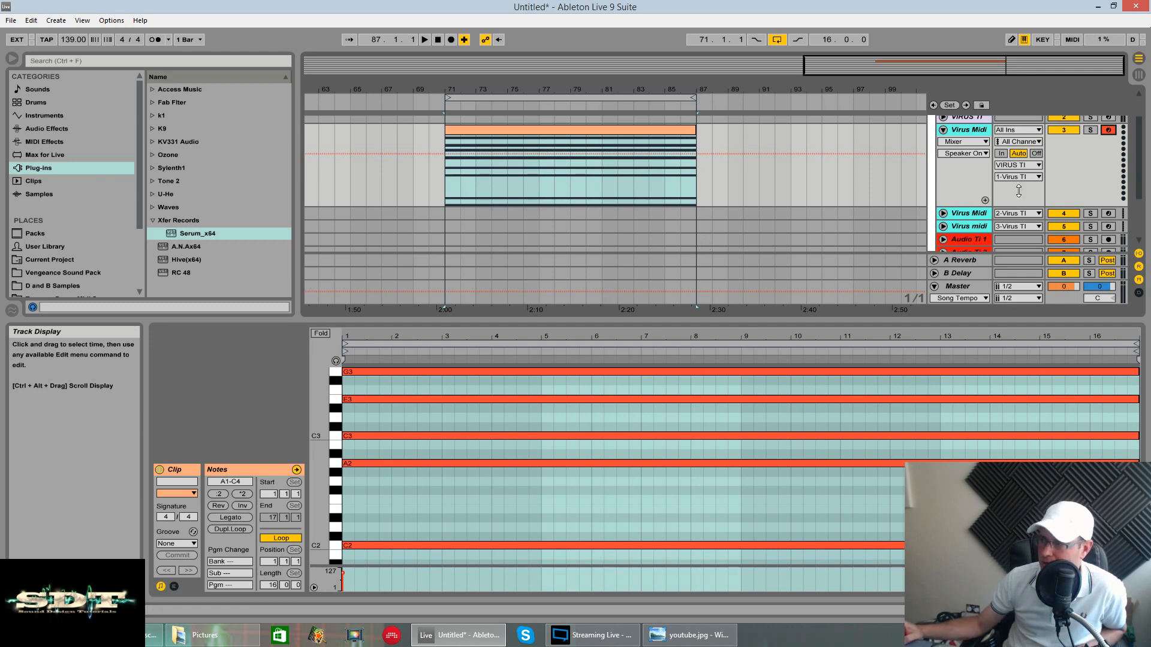
left_click_drag(923, 323, 923, 460)
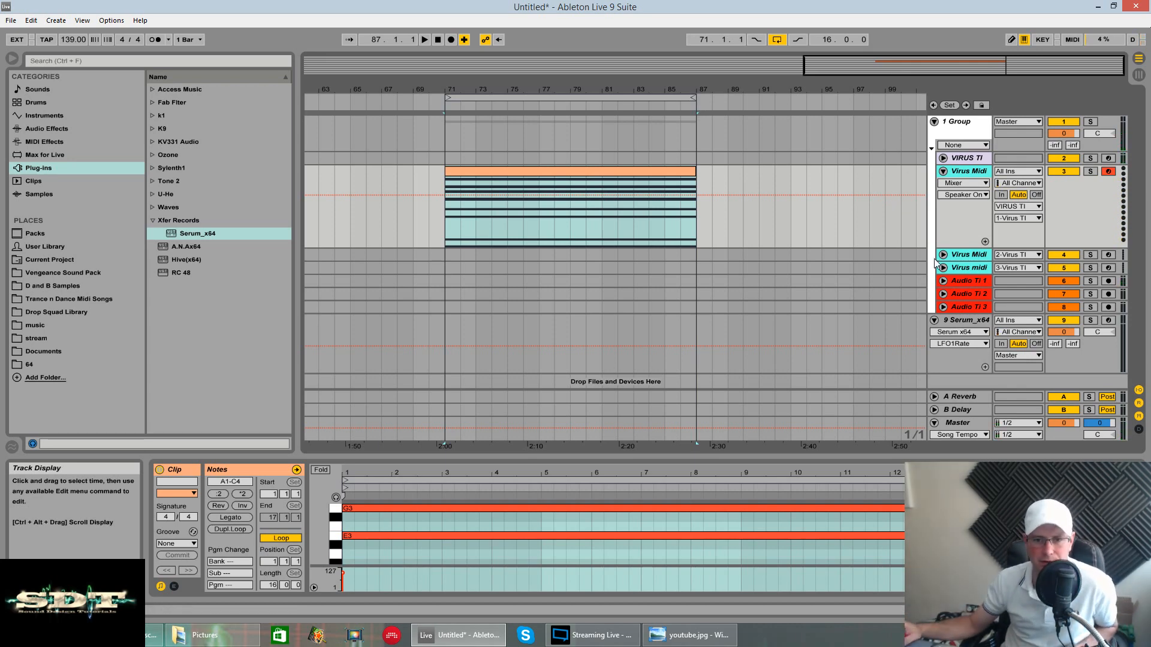
- Open the Virus TI plug-in editor from the VIRUS TI track and dismiss its introduction pages
double_click(979, 162)
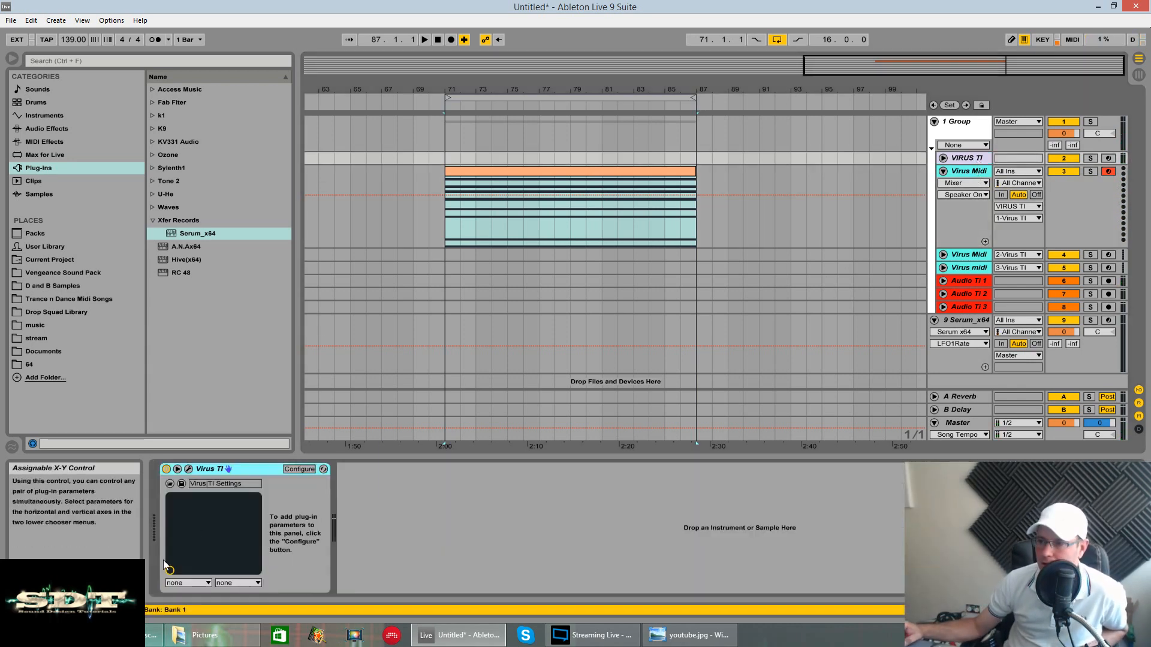
left_click(189, 471)
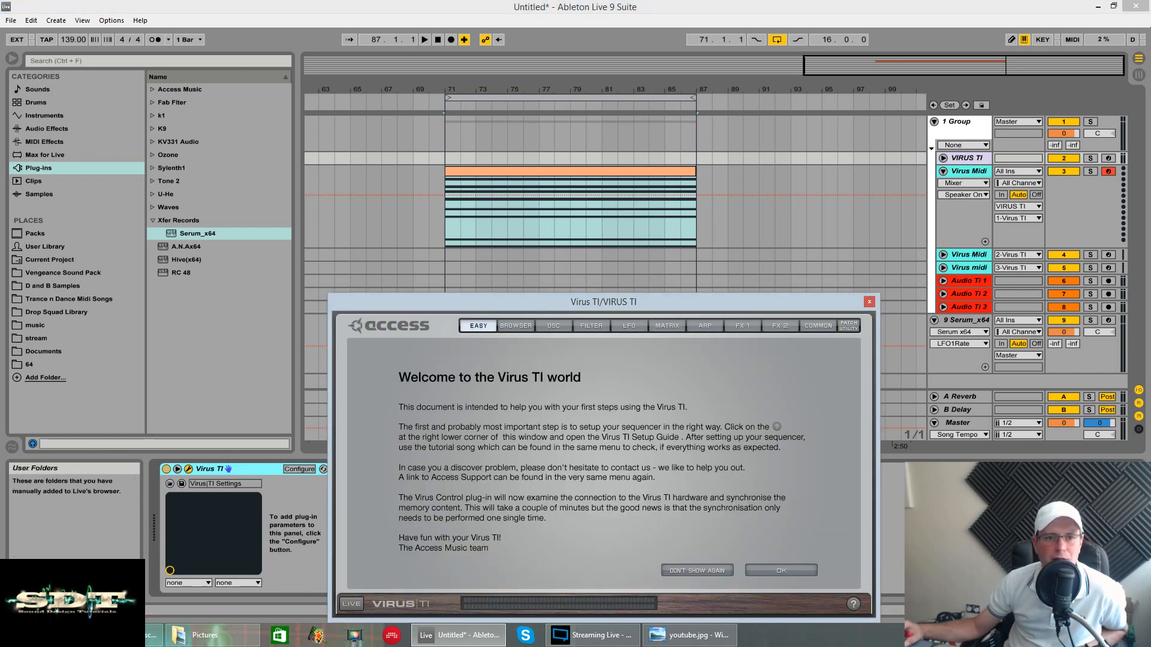
left_click(769, 571)
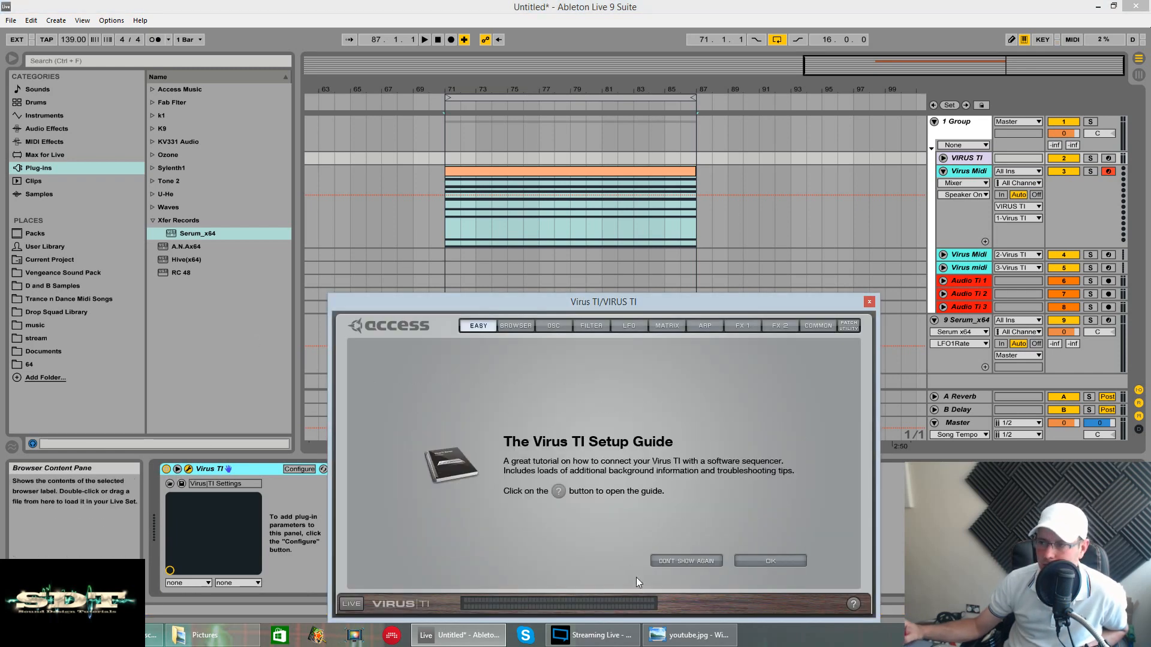
left_click(759, 562)
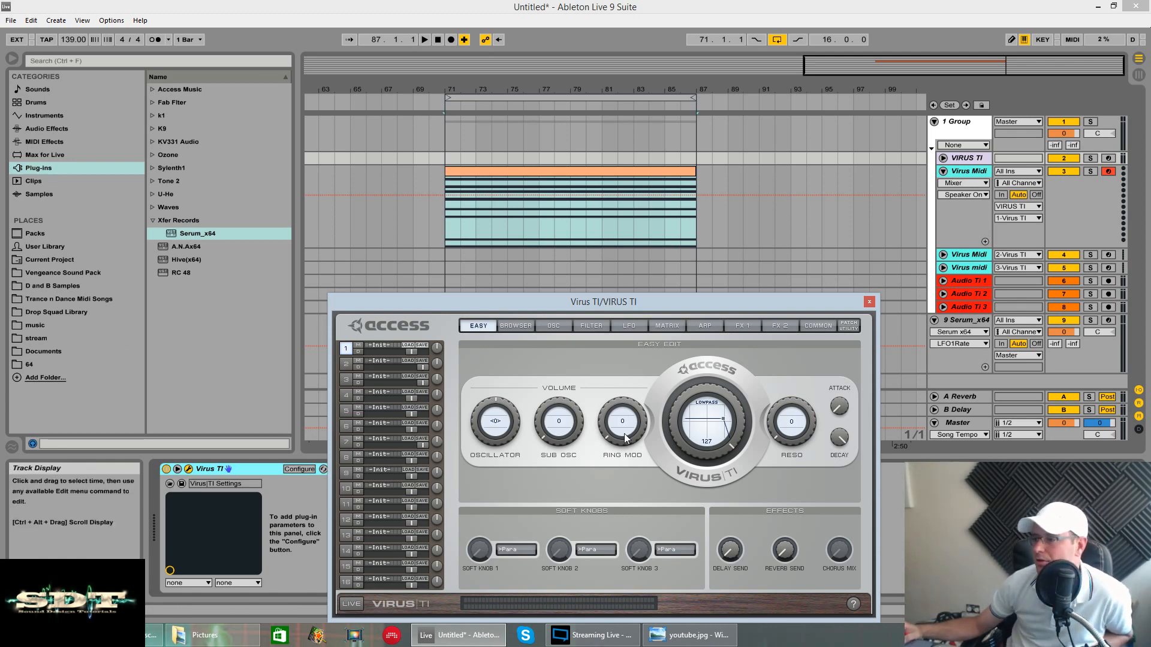
- Narrow Live's browser, move the Virus TI window up over the arrangement, and audition the initial patch
left_click_drag(693, 298, 674, 255)
left_click_drag(298, 254, 151, 254)
left_click_drag(617, 268, 594, 187)
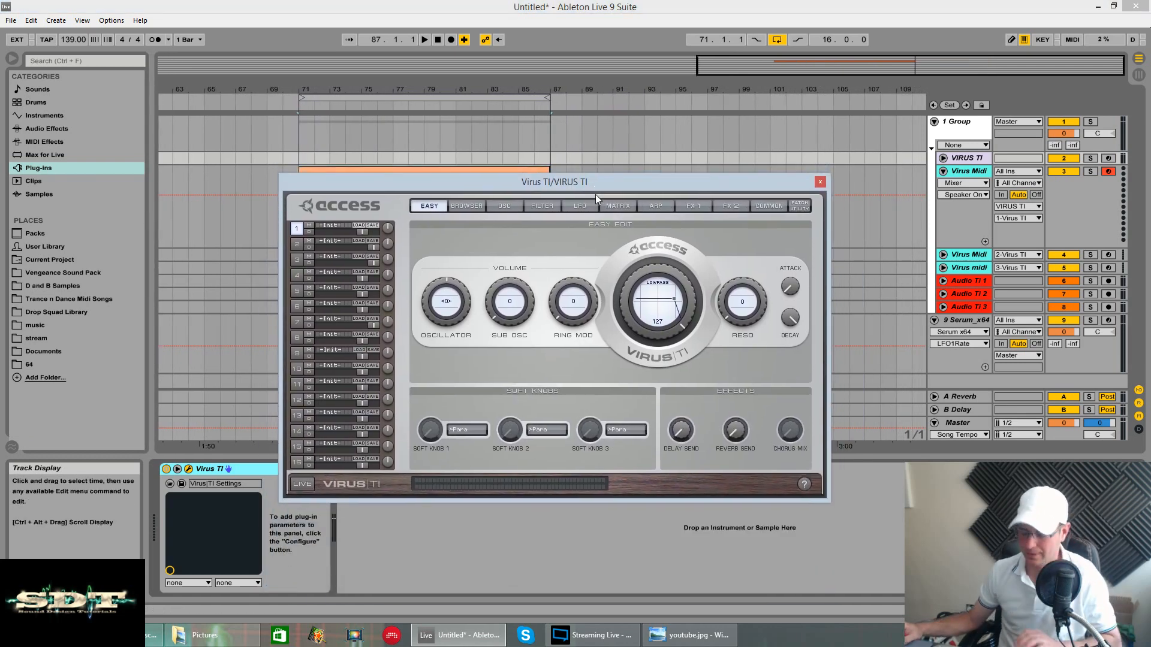
key("space")
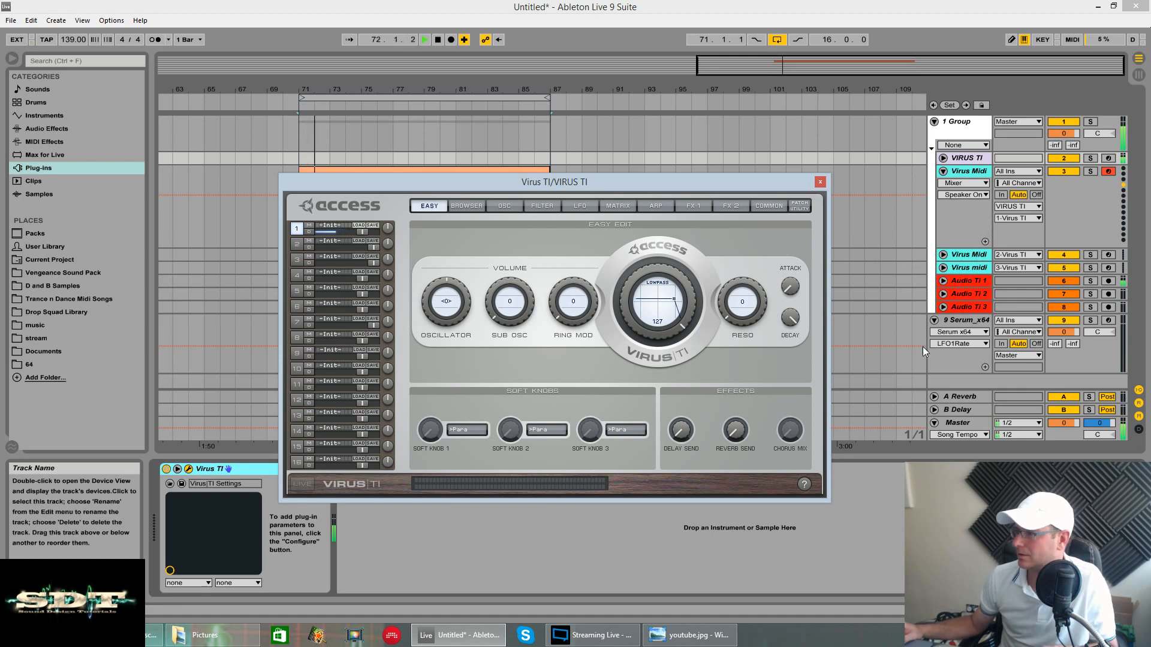
key("space")
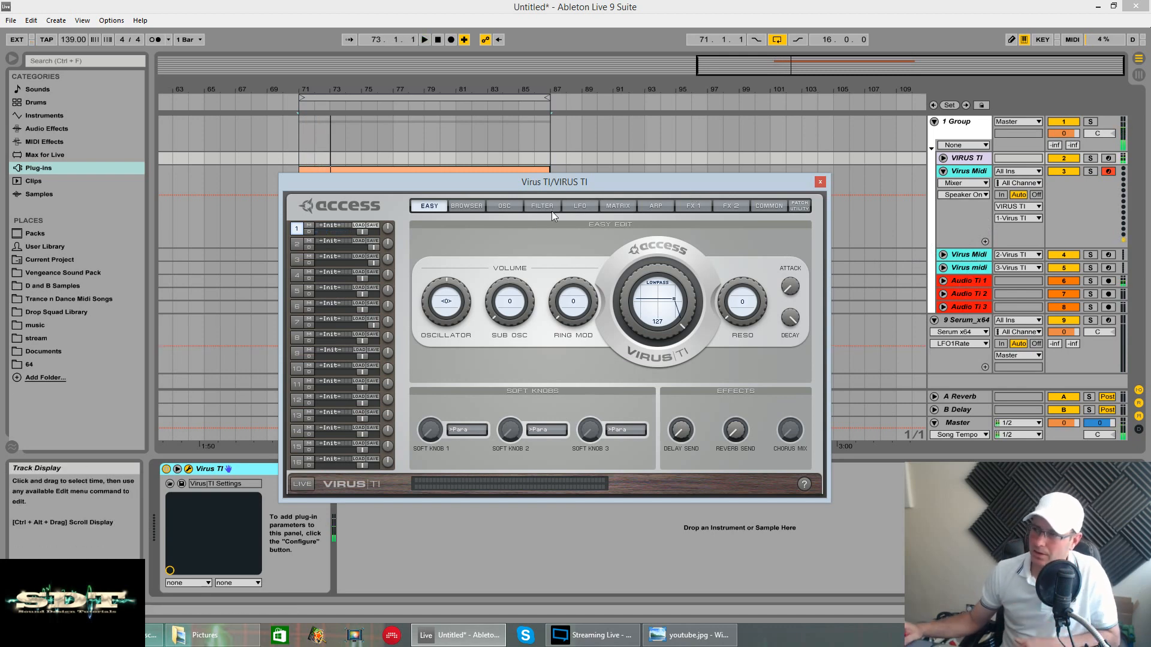
- Set Virus TI oscillator 1 to HyperSaw with its density raised to 9.0 and detune at 82, with the clip playing
left_click(503, 206)
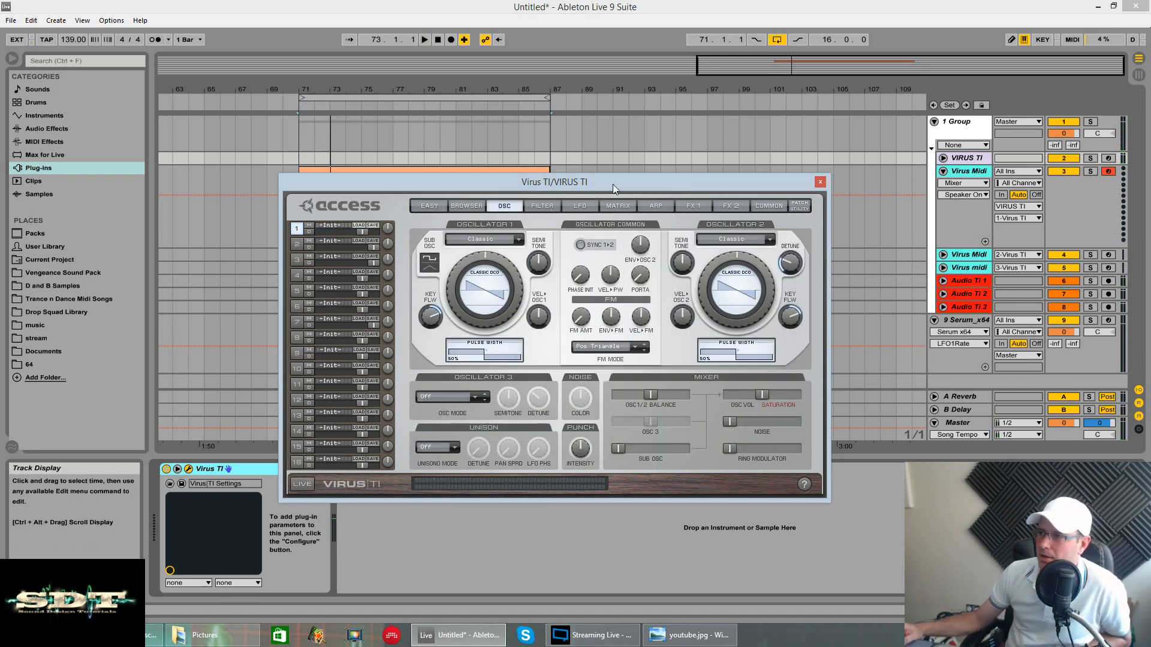
left_click_drag(613, 185, 592, 214)
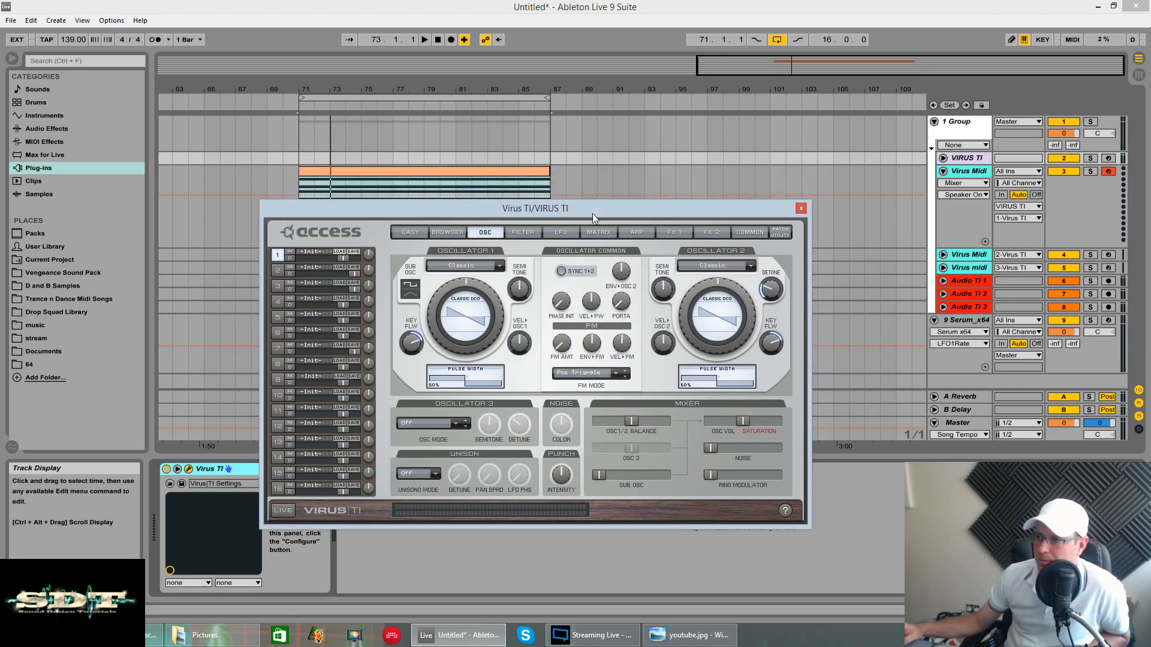
left_click(474, 266)
left_click(474, 280)
left_click_drag(447, 344, 444, 263)
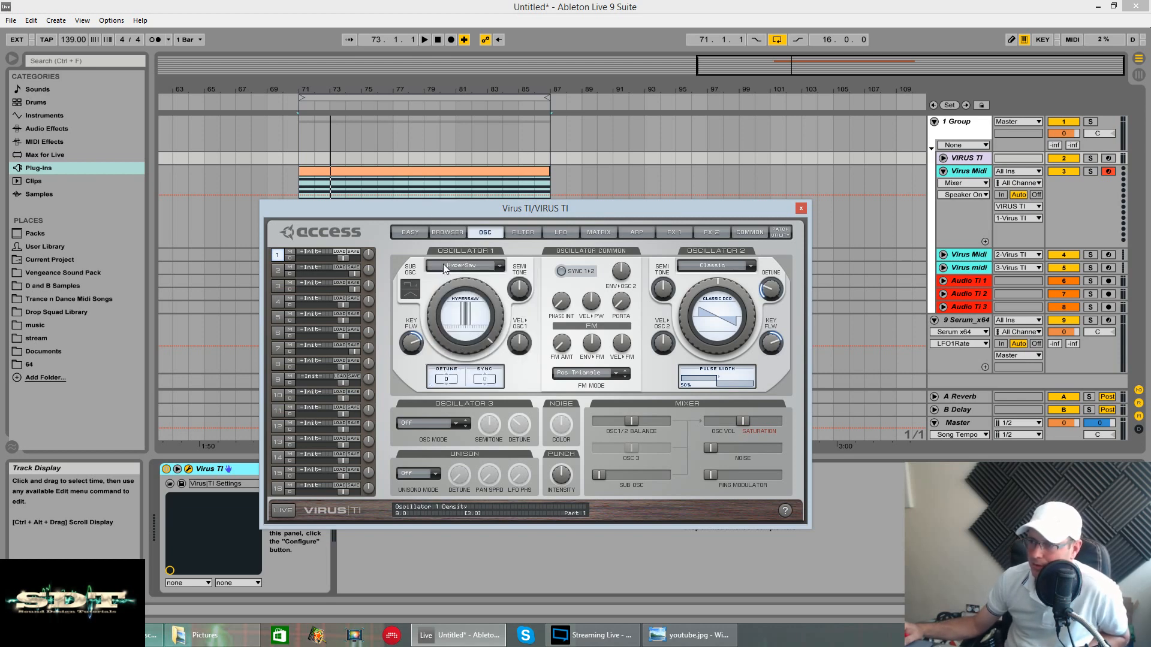
left_click_drag(446, 382, 461, 283)
key("space")
left_click_drag(446, 379, 454, 309)
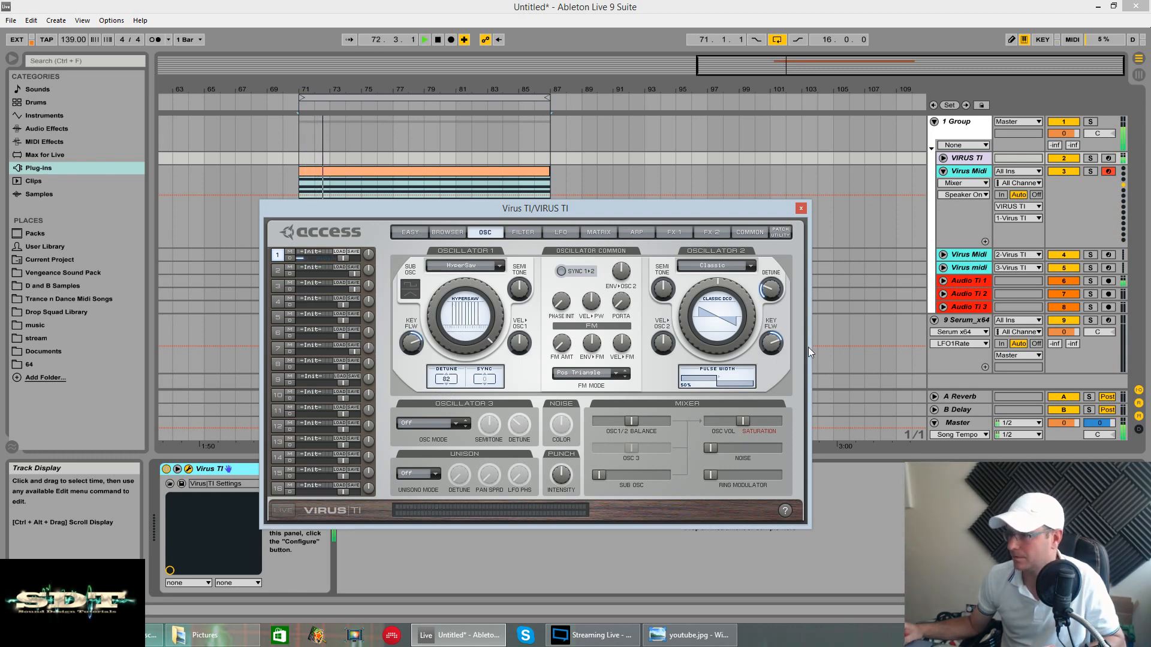
- Set oscillator 2 to HyperSaw, raise its density, lower its semitone tuning by about an octave, and set its detune to about 48
left_click(738, 264)
left_click(721, 282)
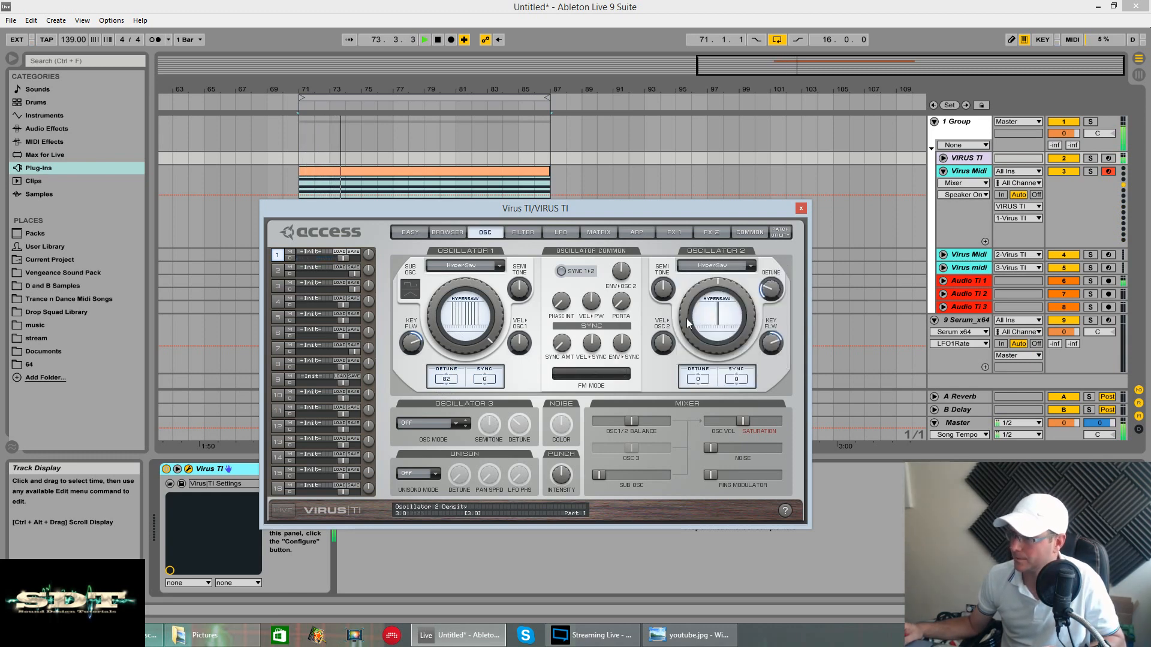
left_click_drag(662, 300, 660, 311)
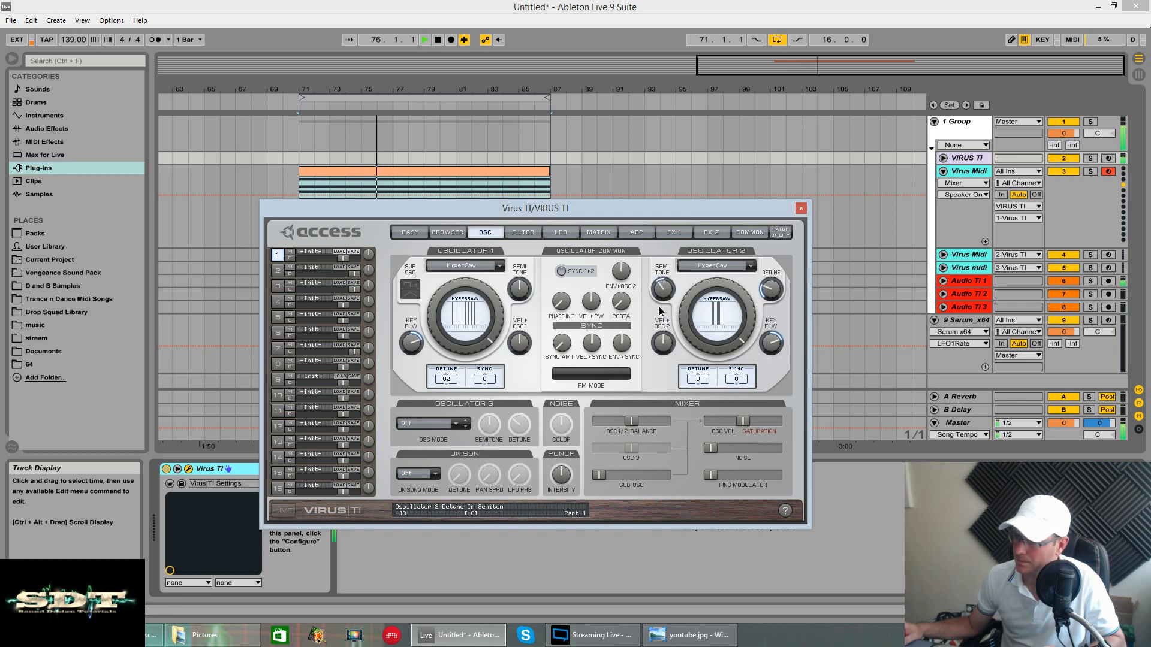
mouse_move(673, 289)
left_click_drag(698, 379, 678, 274)
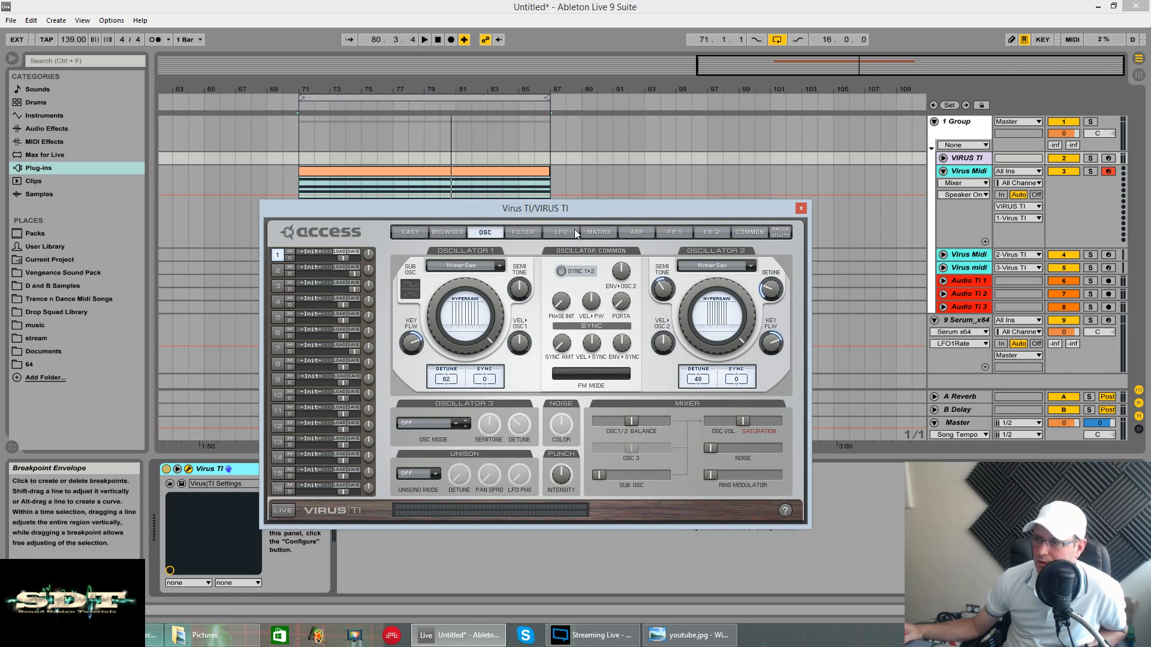
- Lengthen the filter and amplifier envelope attacks, raise the filter sustain to maximum, and slightly extend the amplifier release while auditioning the patch
left_click_drag(594, 211, 543, 127)
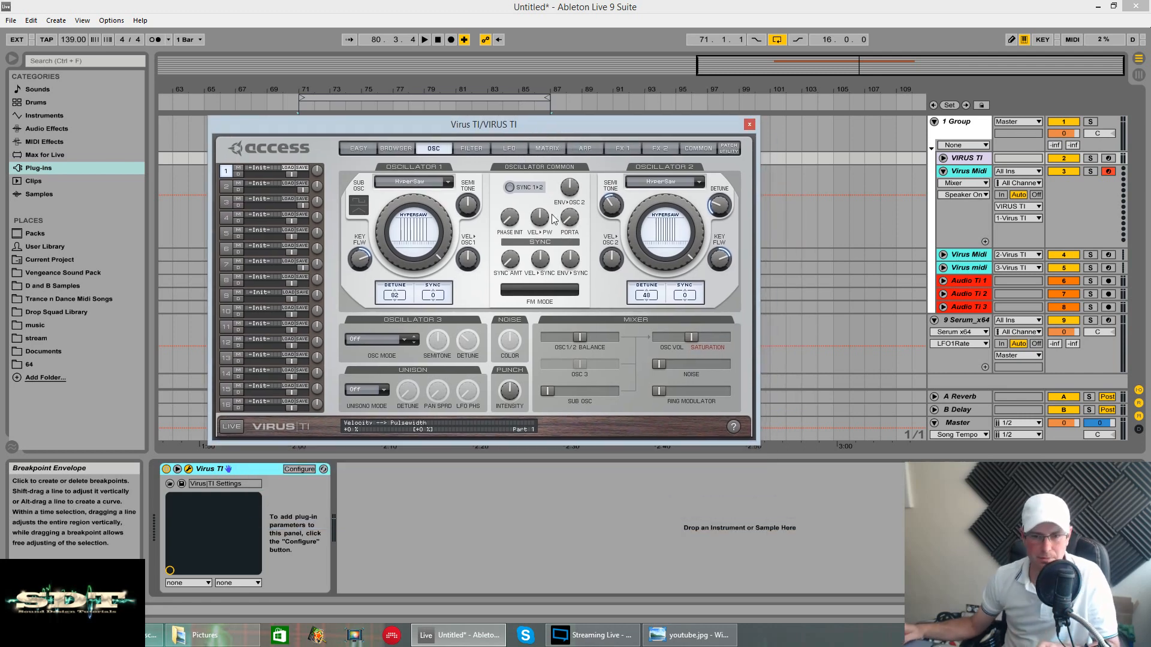
key("space")
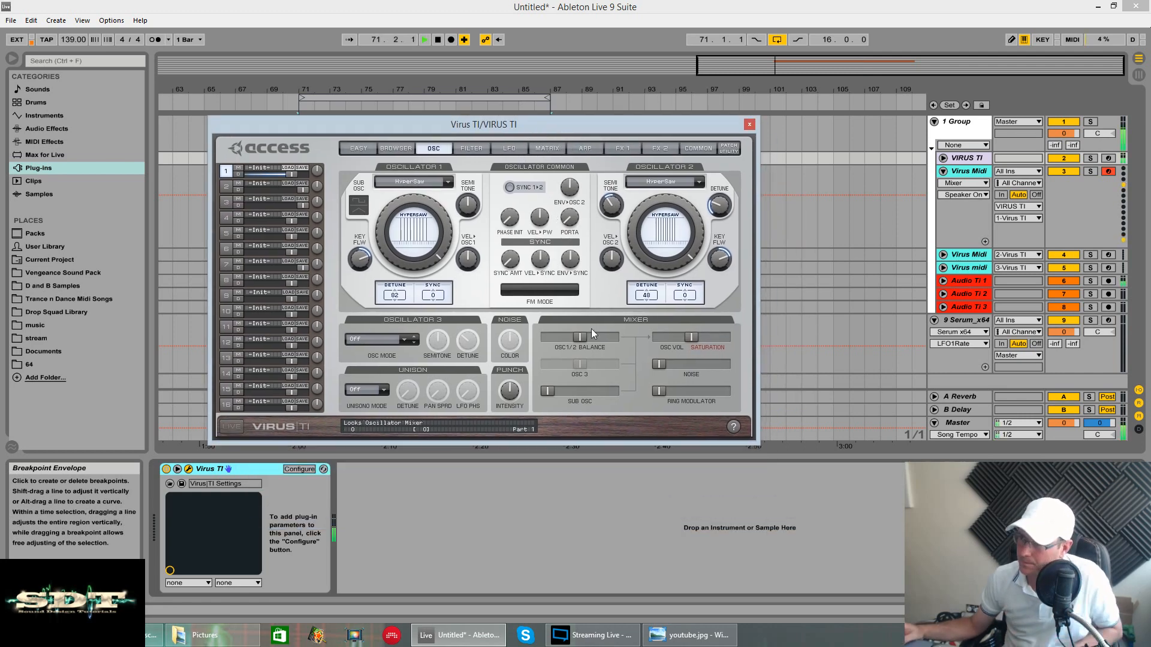
left_click(460, 148)
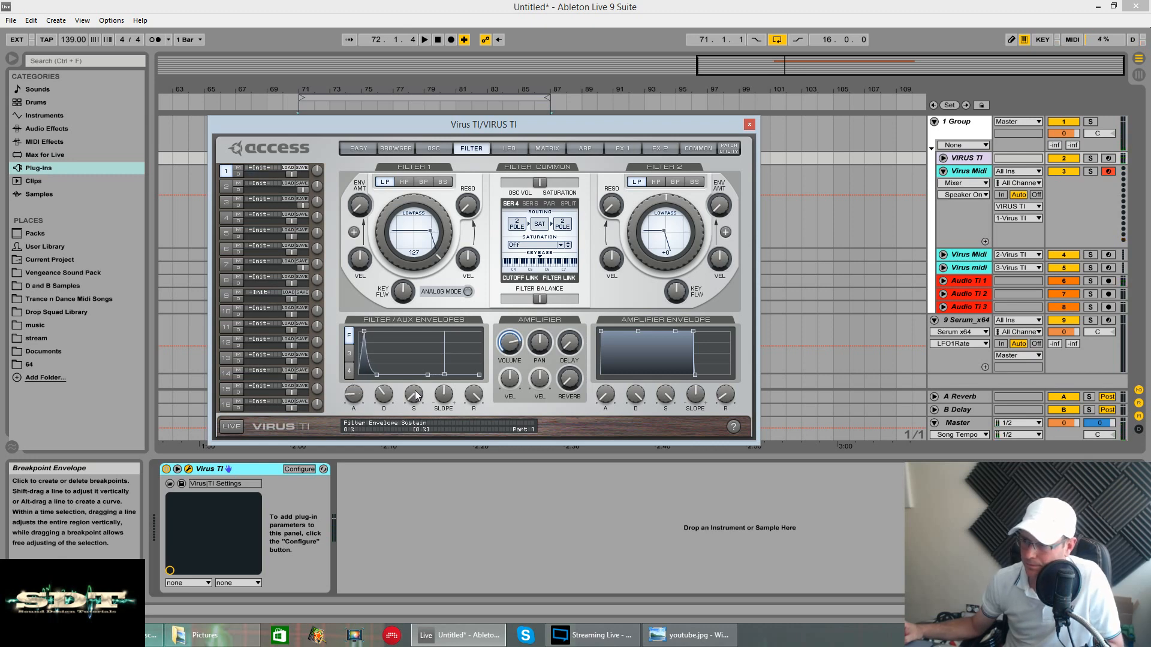
left_click_drag(416, 395, 412, 343)
left_click_drag(353, 394, 357, 337)
left_click_drag(605, 394, 611, 313)
left_click(722, 393)
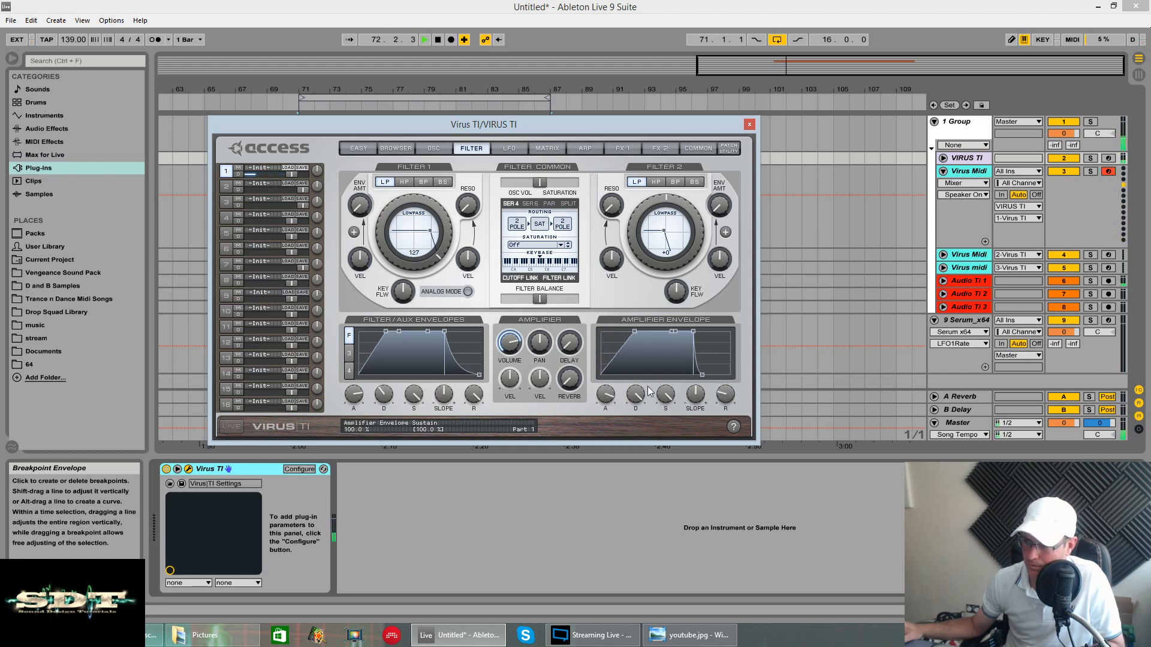
left_click_drag(605, 401, 605, 404)
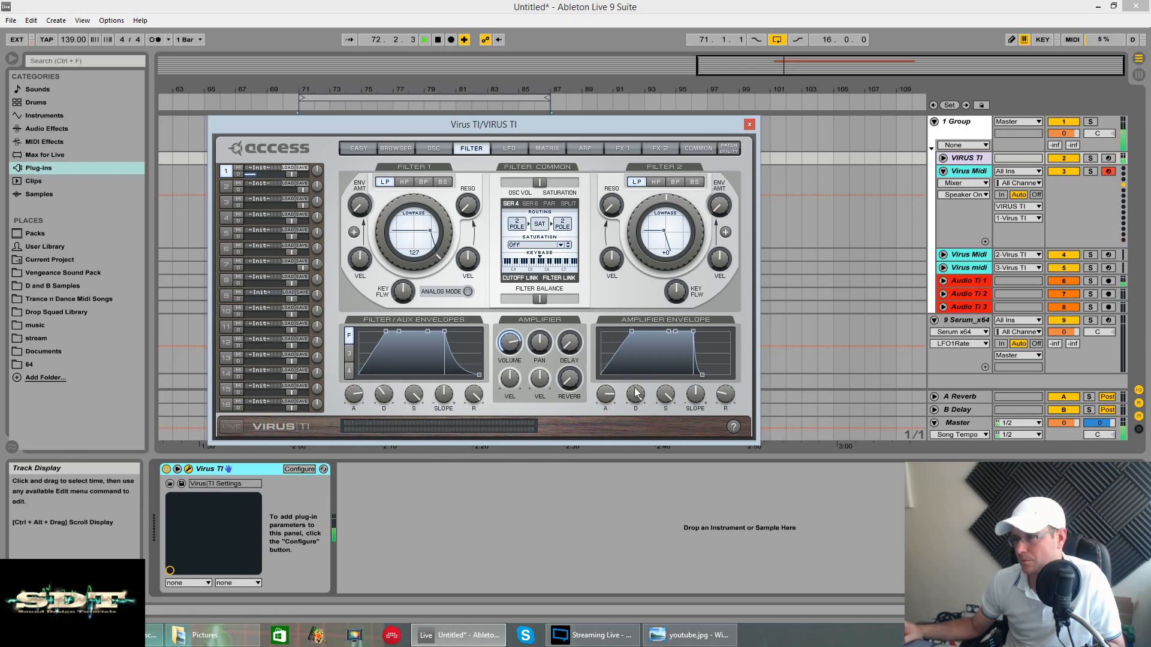
- Set the Virus TI filter routing to PAR and the saturation type to Soft, and play the clip
left_click(560, 245)
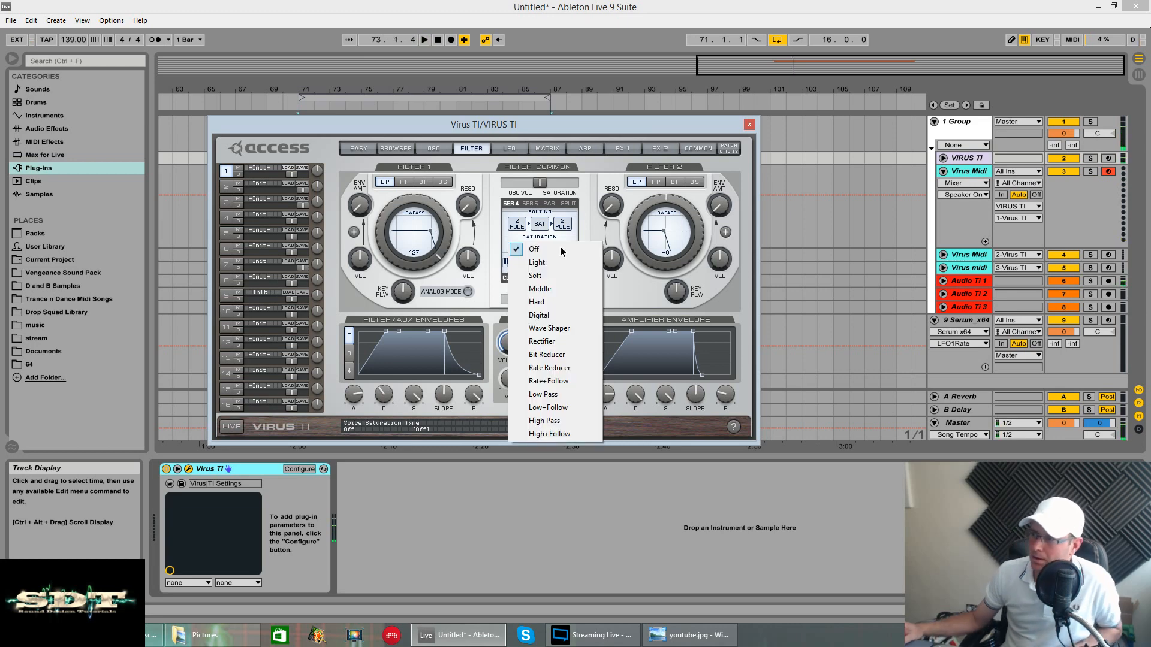
left_click(497, 242)
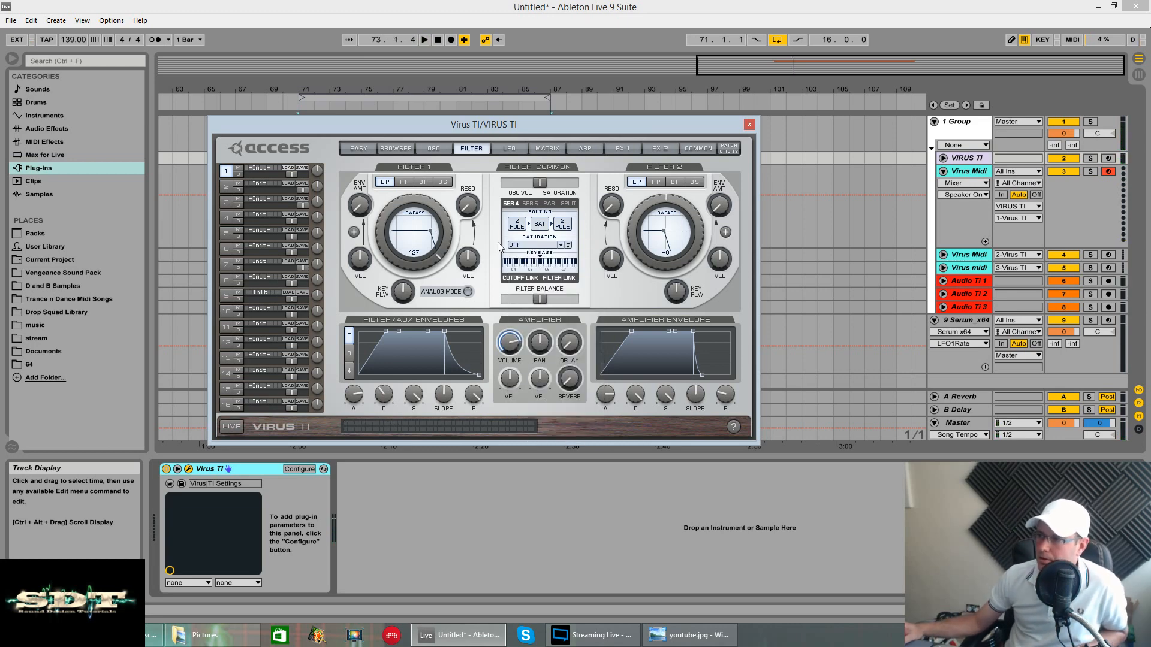
left_click(548, 205)
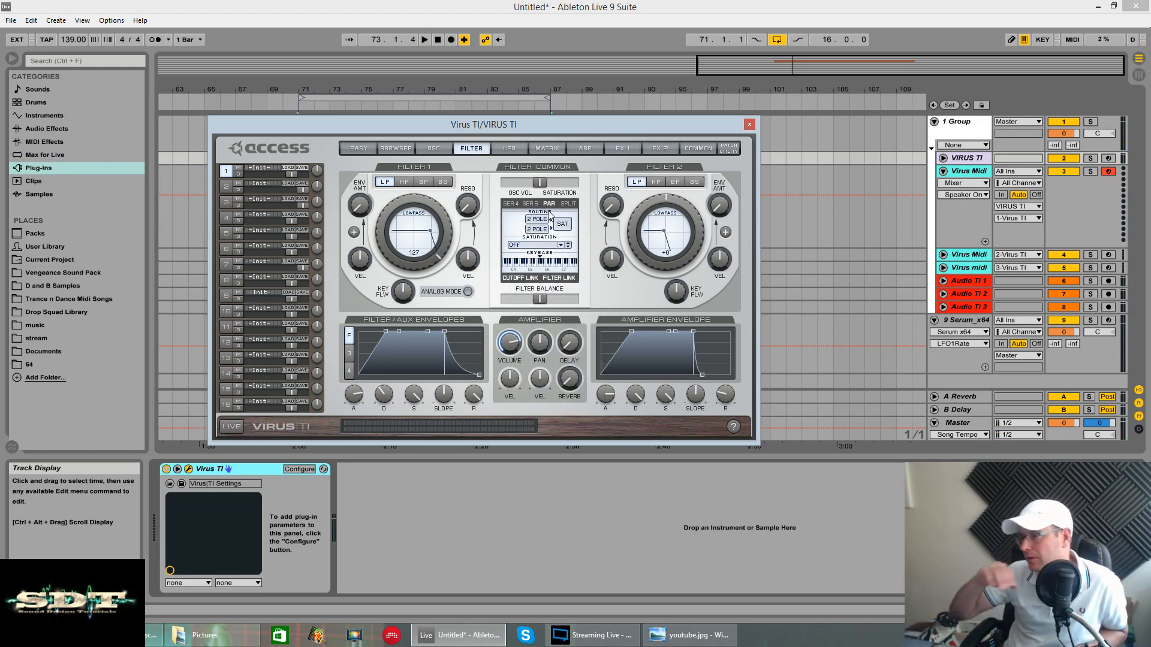
left_click(558, 245)
left_click(548, 264)
key("space")
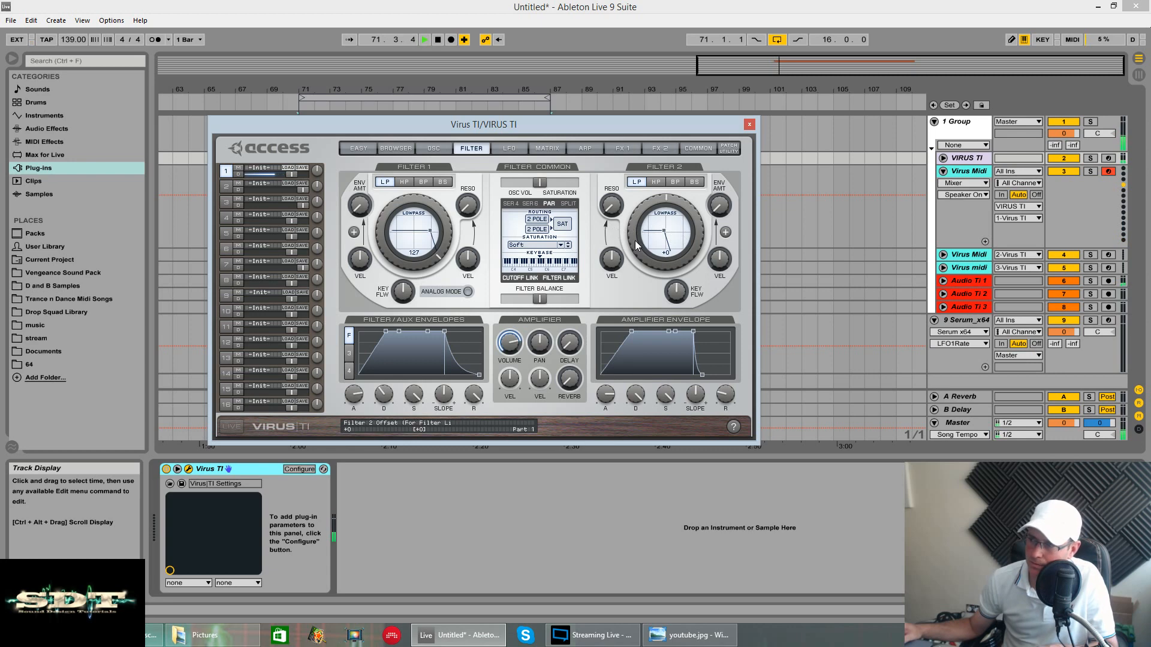
- Set the filter 2 offset to -37, raise both filters' resonance, and switch the filter routing to SER 4
left_click_drag(635, 240, 659, 268)
left_click(530, 204)
left_click(512, 203)
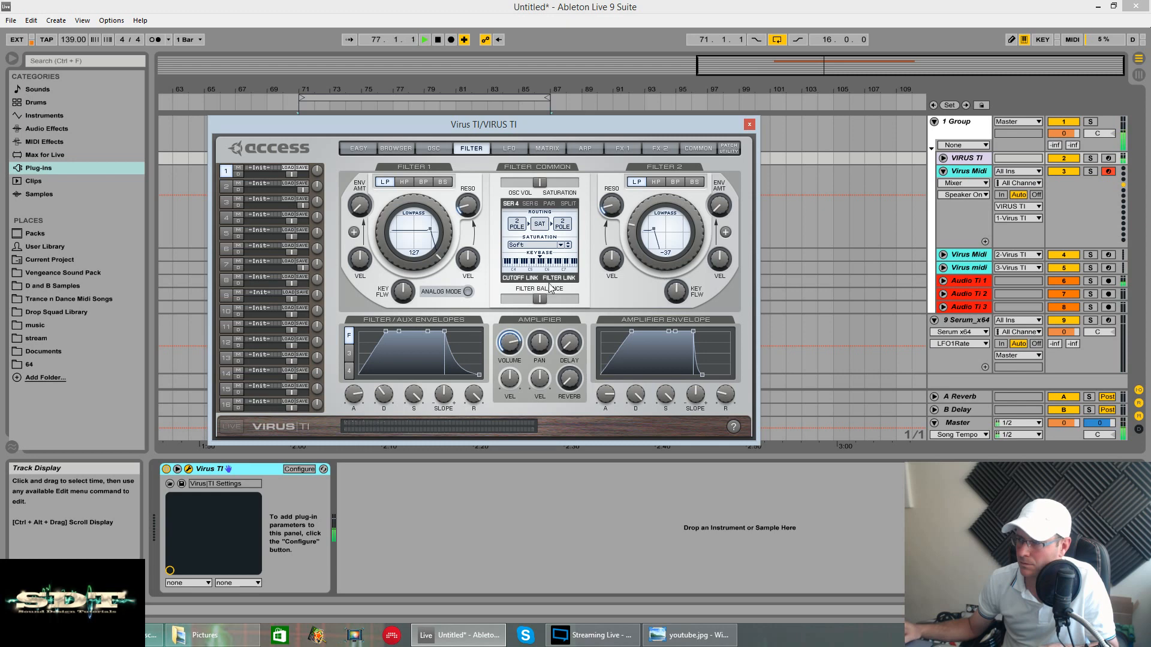
- Modulate the filter 2 cutoff from LFO 2 at -57.8% and sync LFO 2's clock to 1/4 while auditioning
left_click(510, 148)
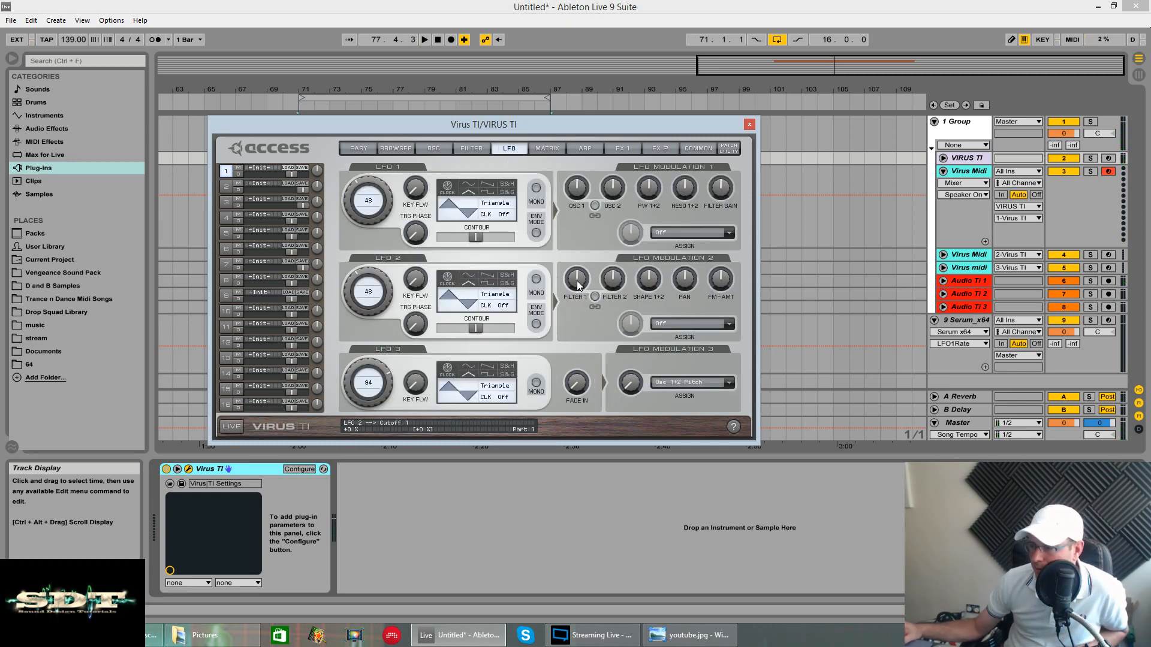
key("space")
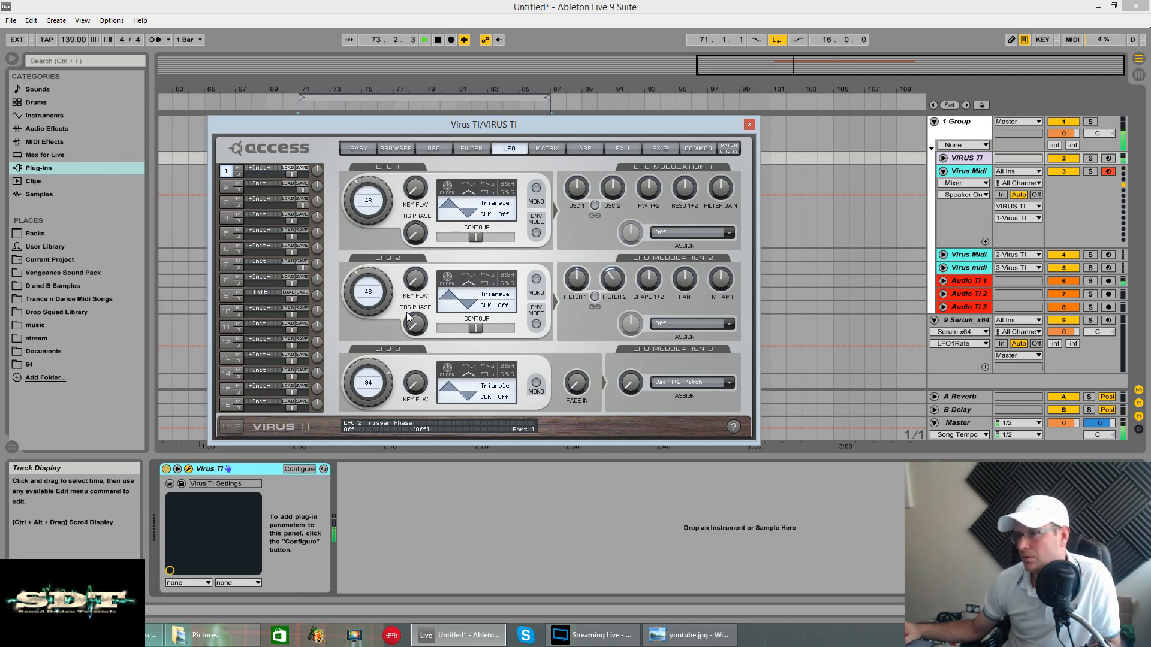
left_click_drag(611, 279, 612, 293)
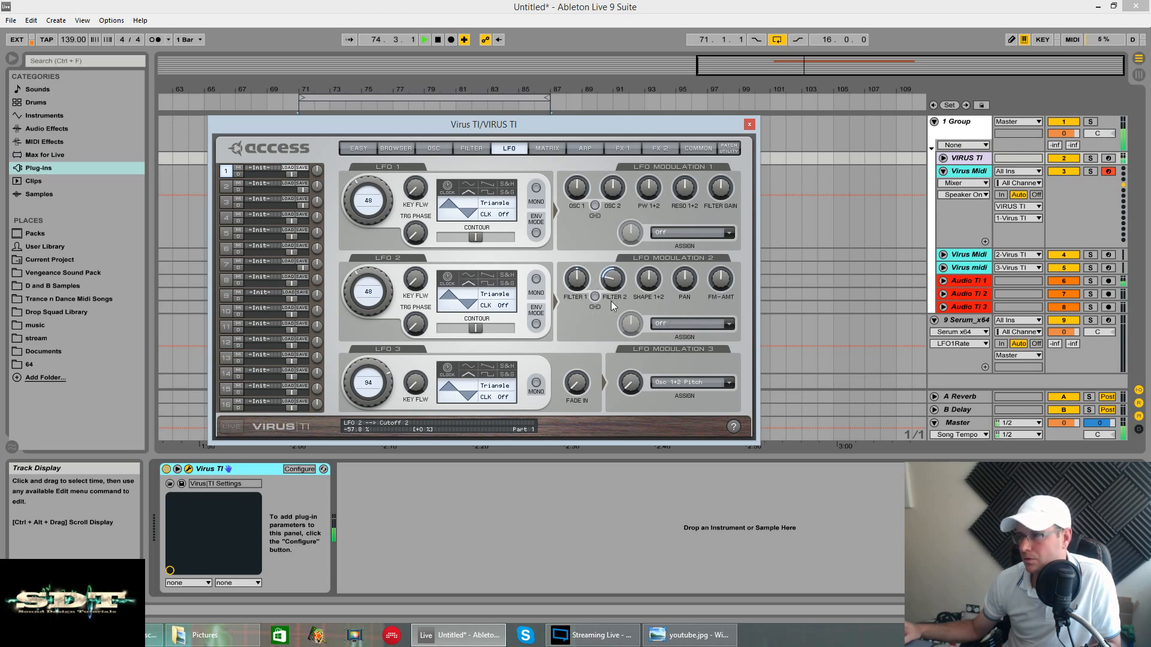
left_click(504, 305)
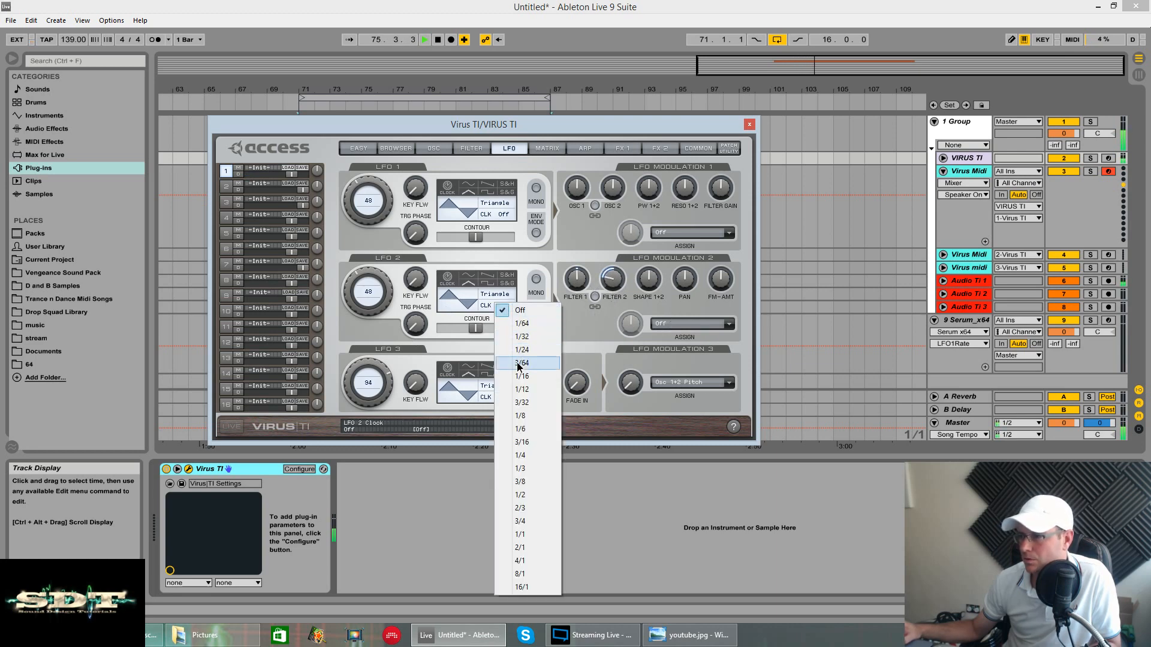
left_click(520, 455)
mouse_move(357, 306)
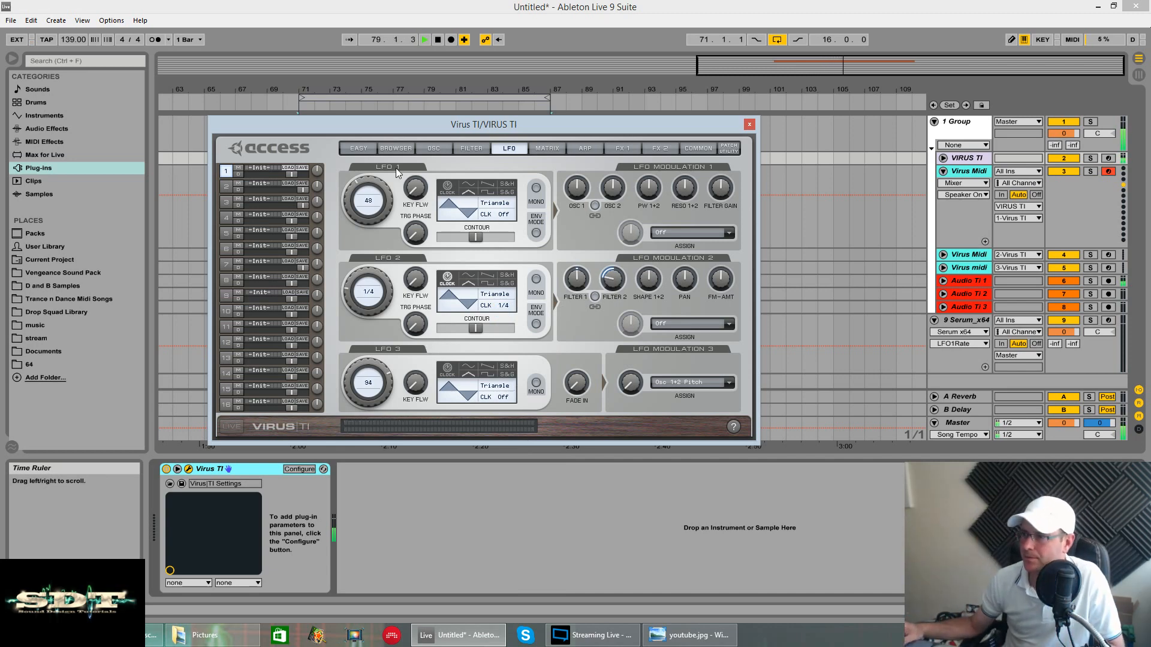
key("space")
- Turn the filter saturation Off and lower the filter 1 cutoff to 100 with the clip playing
left_click(468, 148)
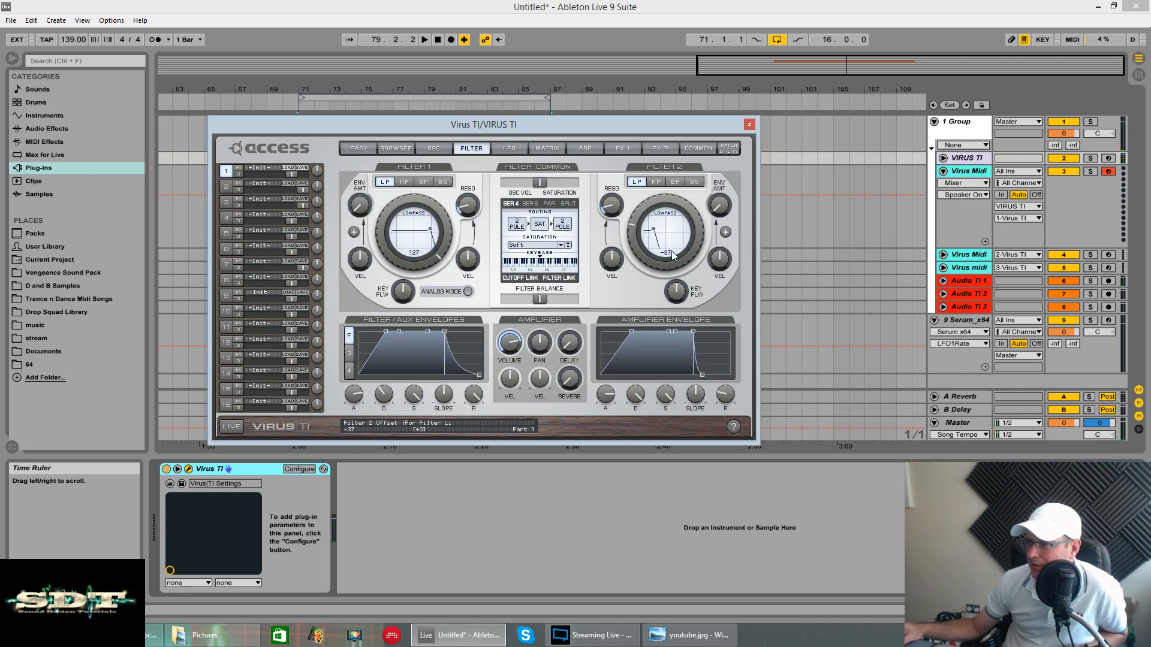
mouse_move(547, 182)
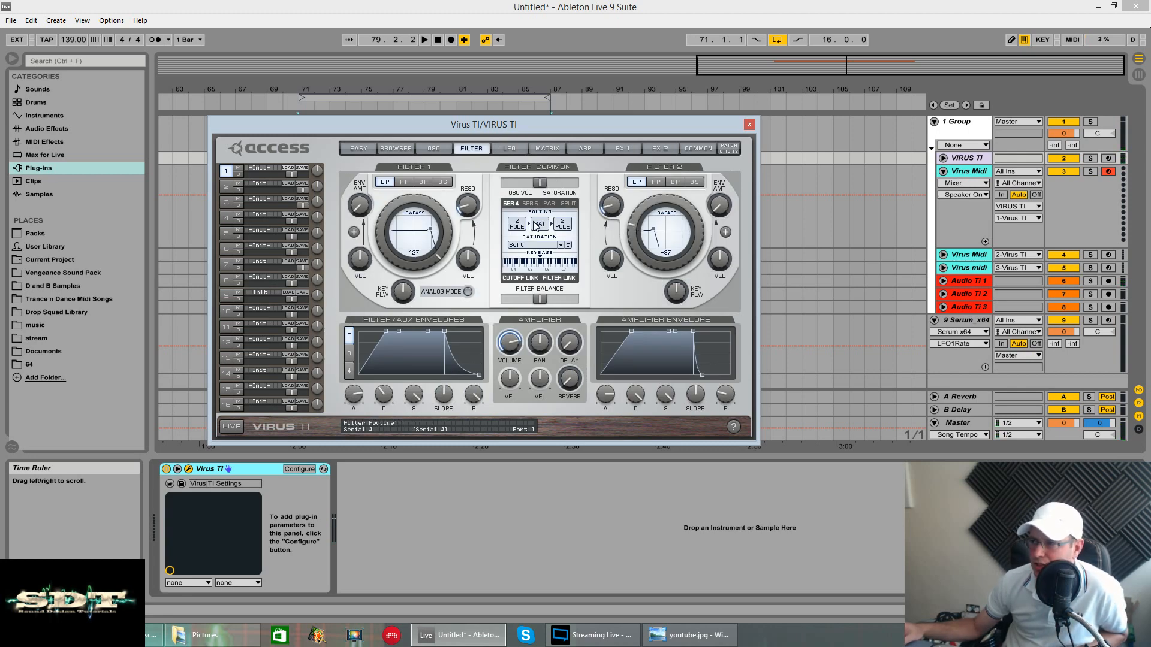
left_click(561, 245)
left_click(523, 253)
key("space")
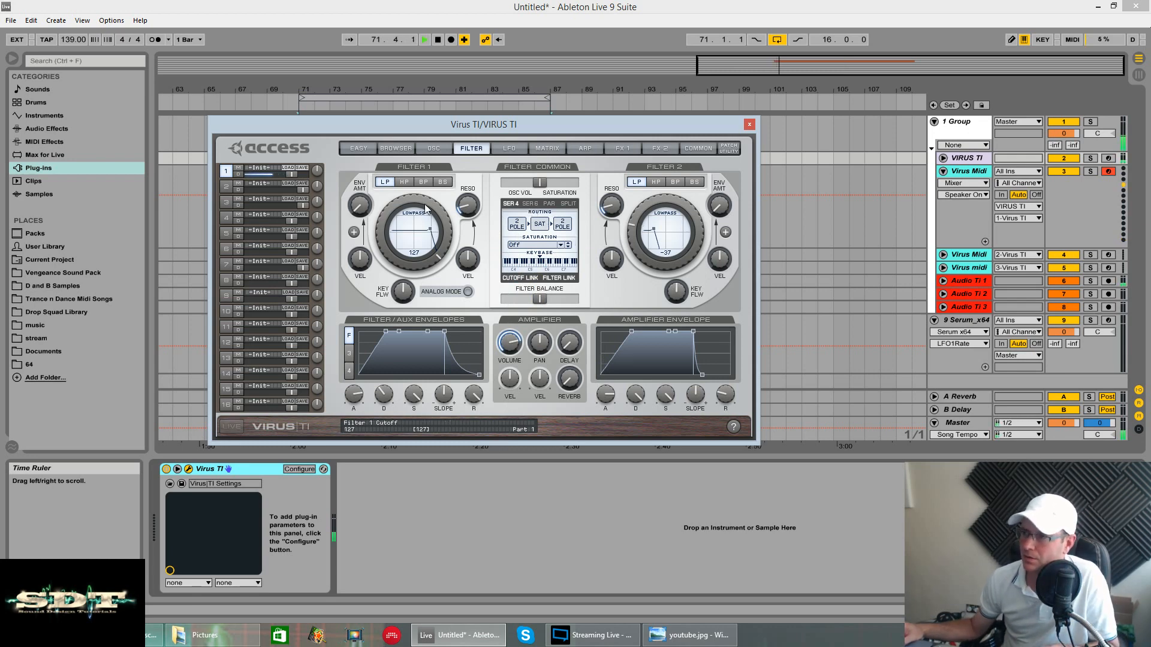
left_click_drag(427, 210, 425, 233)
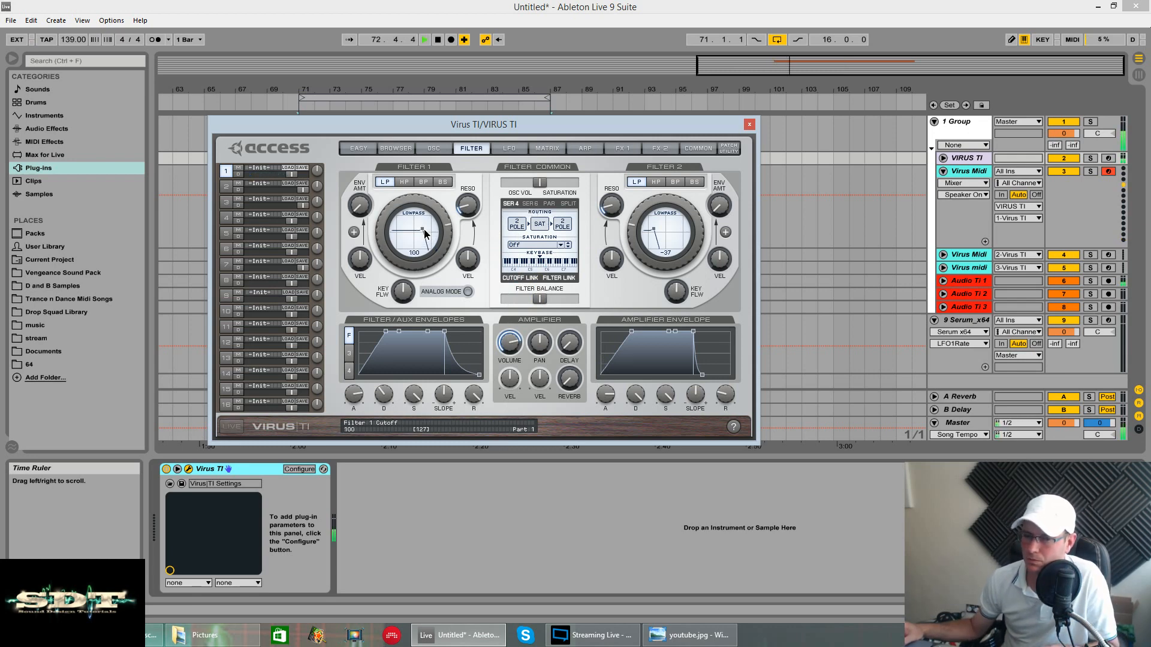
key("space")
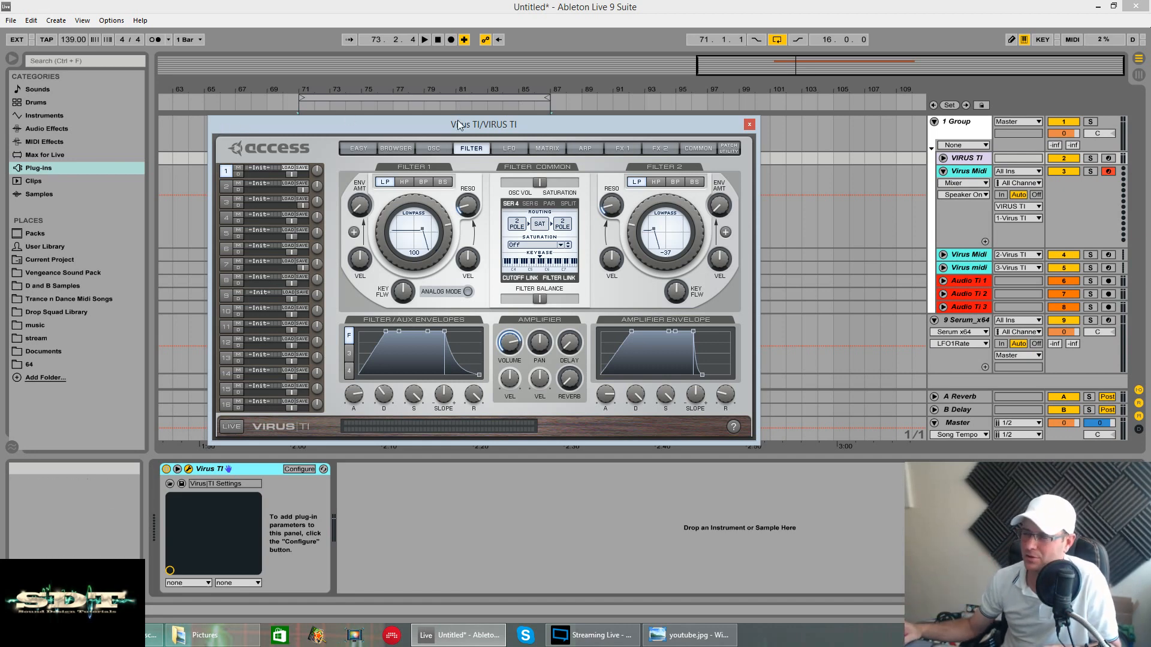
- Lower the amplifier envelope sustain, set the filter 2 offset to +18, and bring the filter 2 resonance down to 0 during playback
left_click_drag(458, 121, 451, 118)
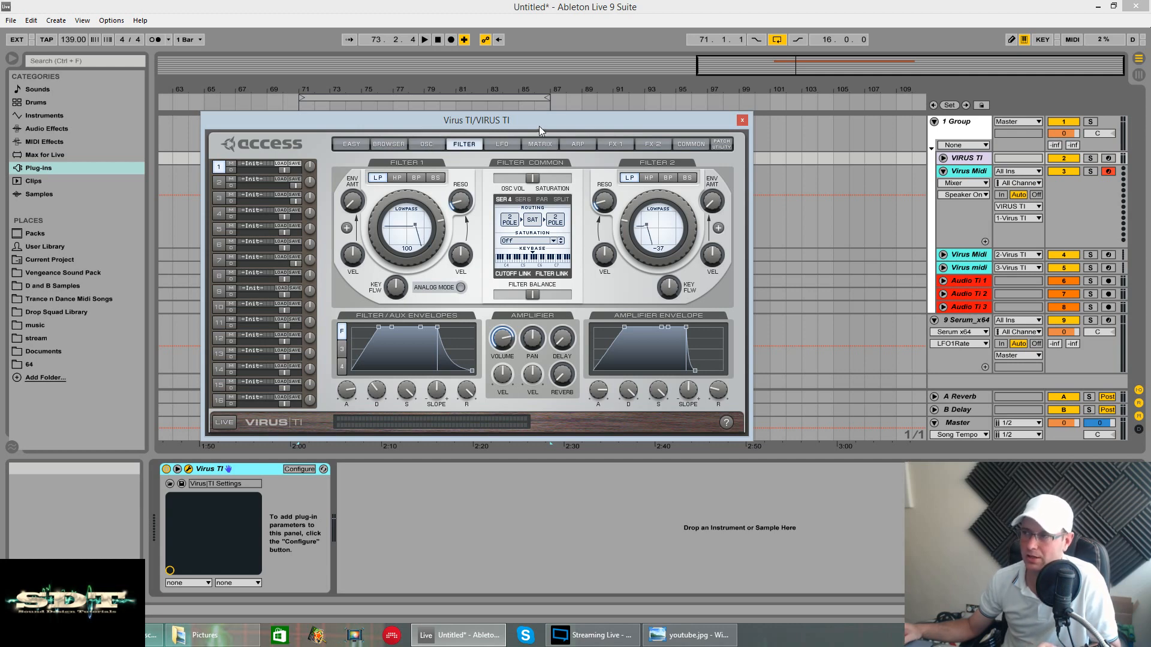
left_click_drag(539, 126, 510, 110)
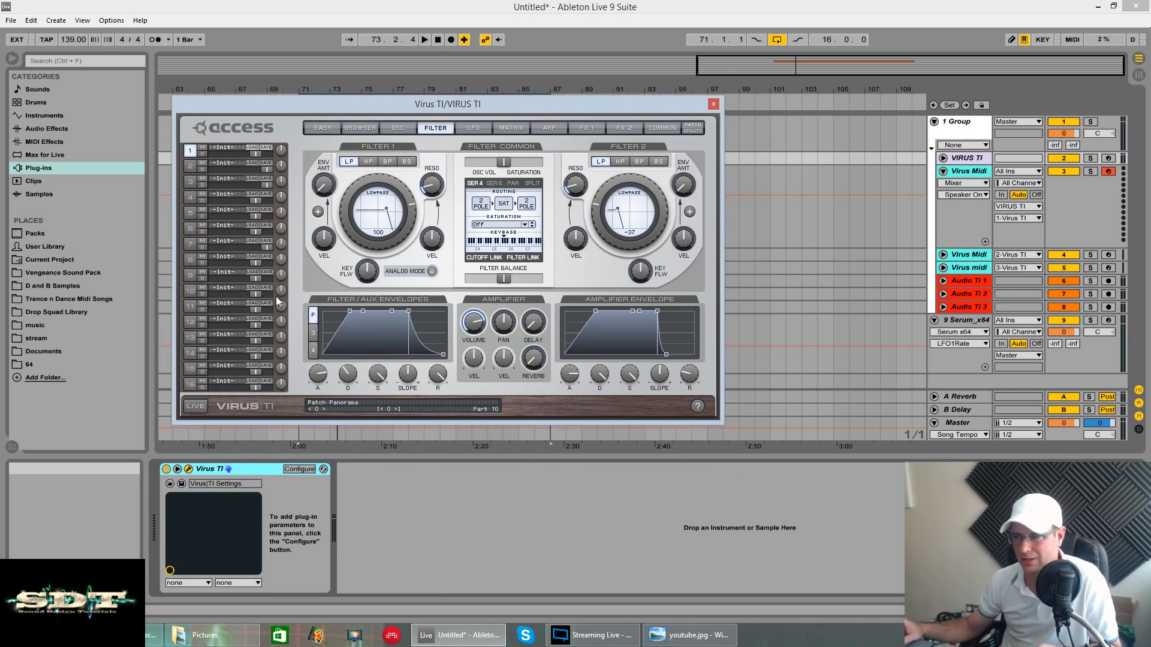
key("space")
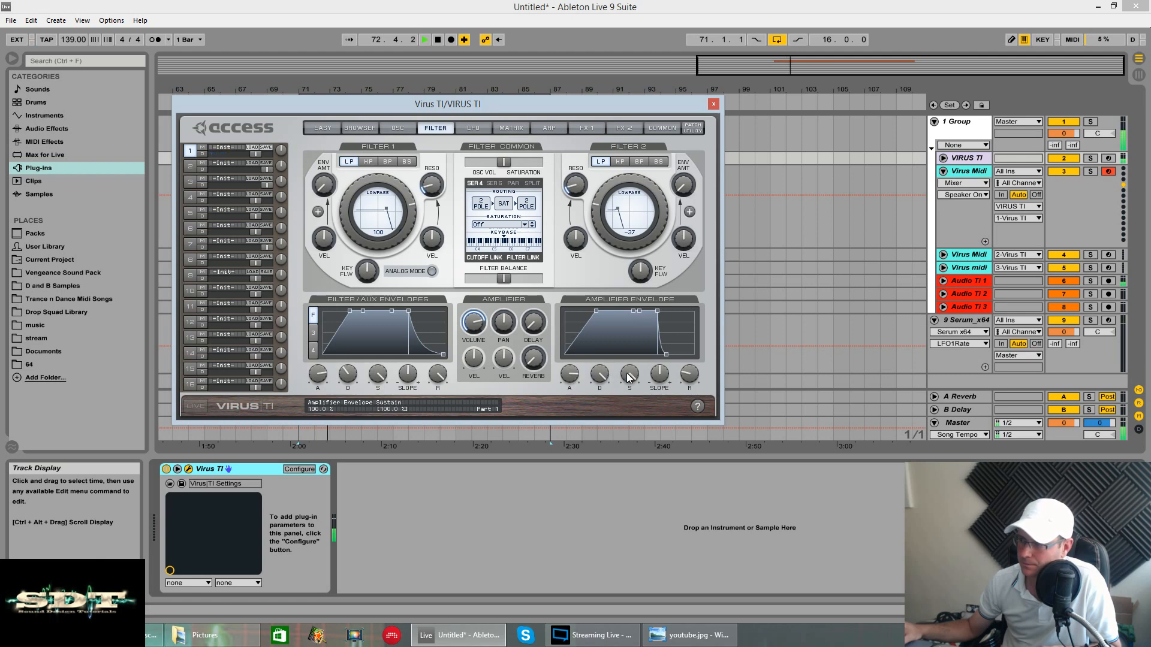
left_click_drag(627, 373, 640, 412)
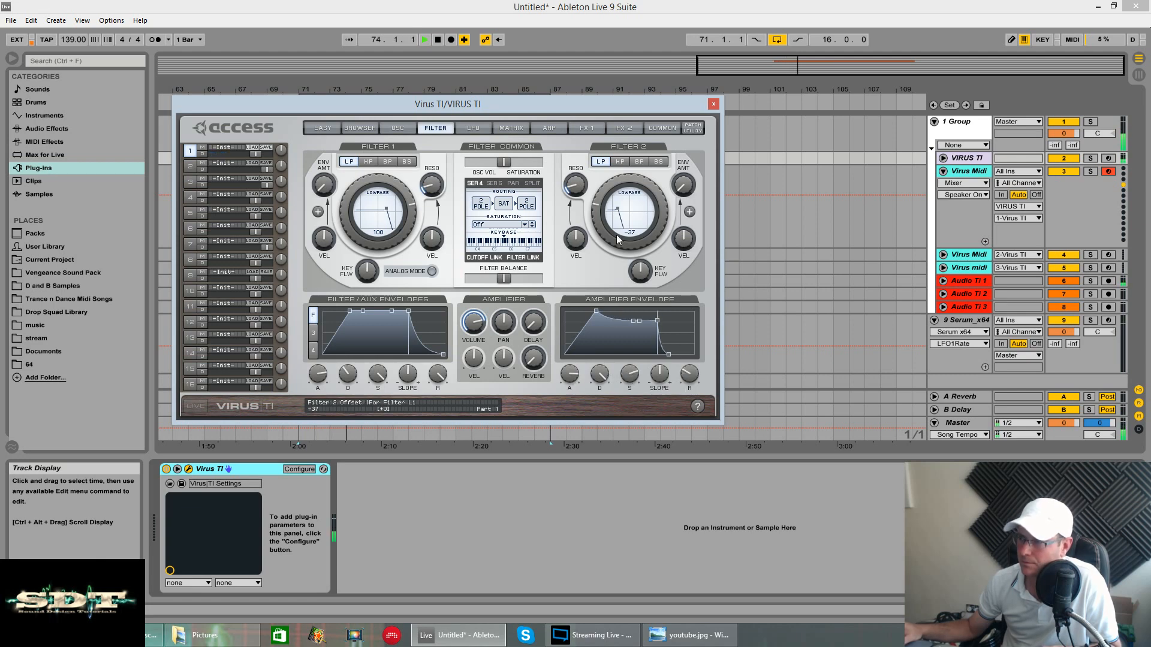
left_click_drag(617, 235, 599, 180)
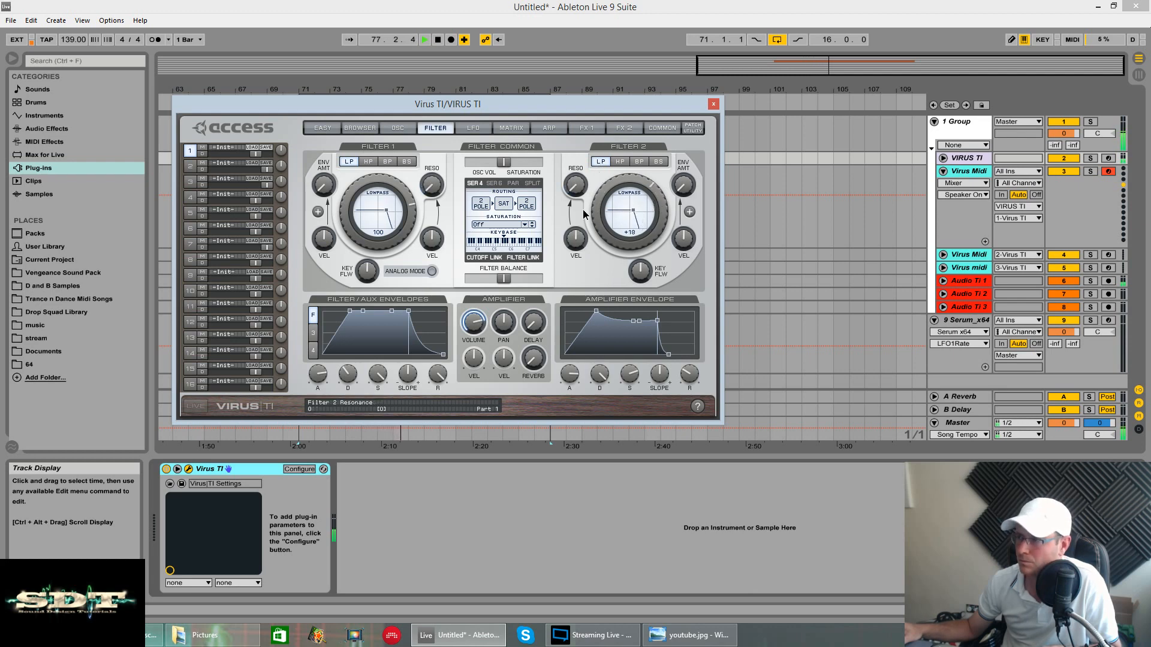
- Adjust LFO 2's filter 2 and shape 1+2 modulation, and apply linked oscillator 1 and 2 modulation from LFO 1 clocked at 16/1
left_click(471, 129)
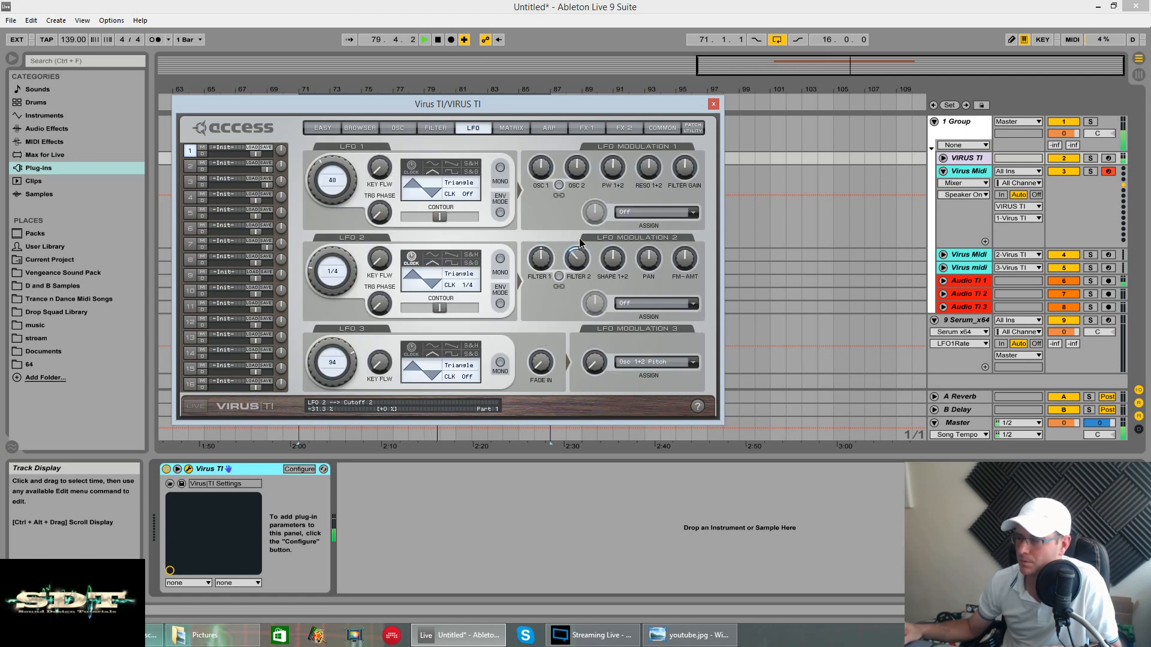
mouse_move(580, 243)
left_mouse_down()
mouse_move(579, 270)
mouse_move(574, 251)
left_mouse_up()
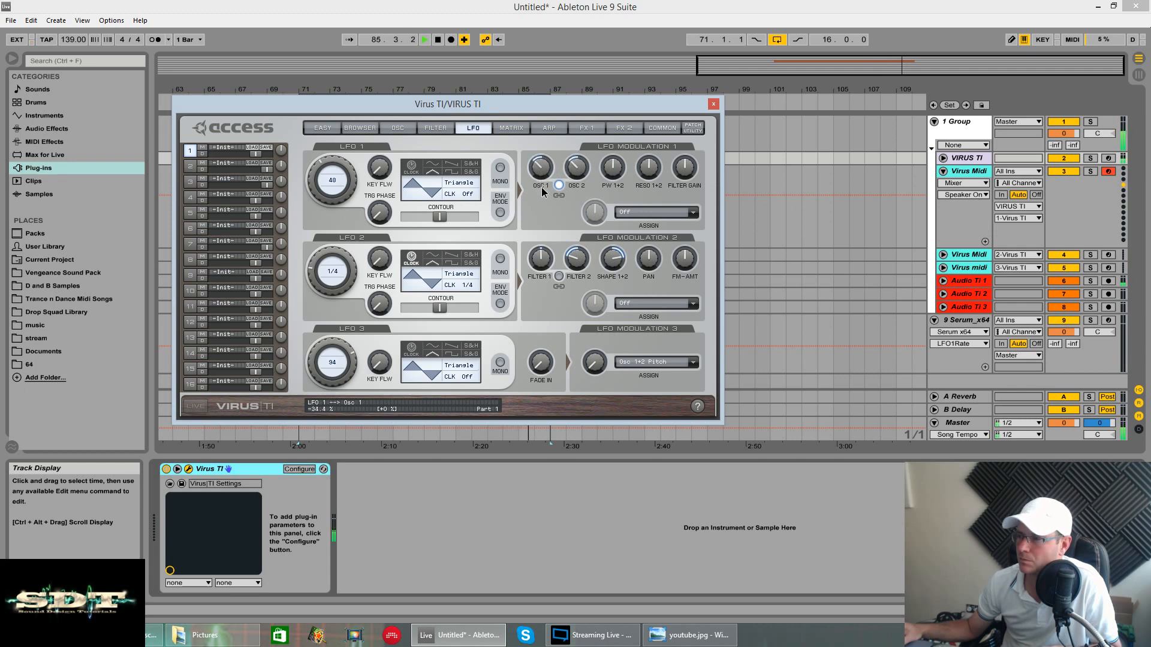
left_click(468, 194)
left_click(491, 475)
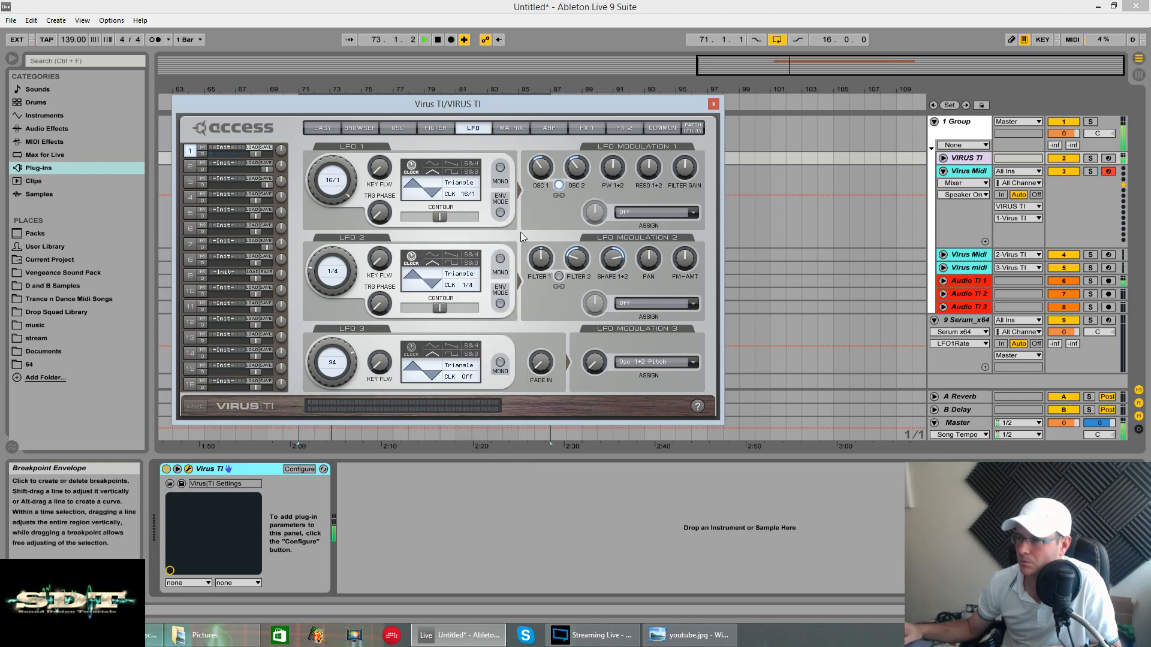
left_click_drag(539, 173, 540, 168)
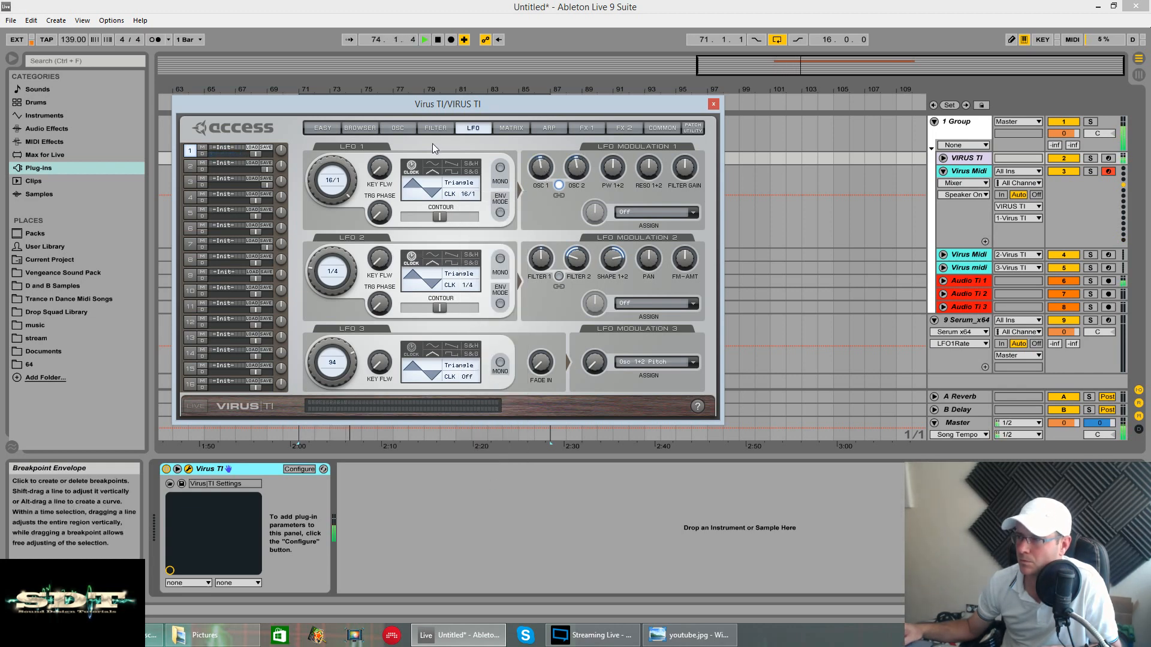
- Enable the Large Room reverb and raise its send to -4.5 dB while the clip plays
left_click(597, 128)
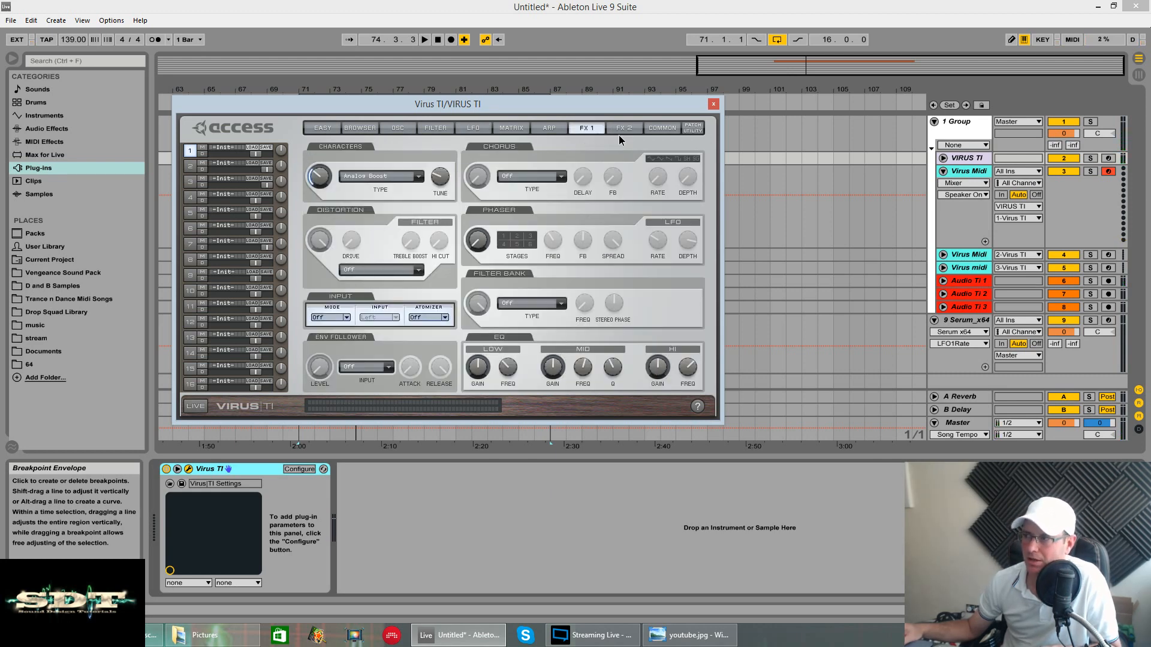
left_click(618, 134)
left_click(587, 128)
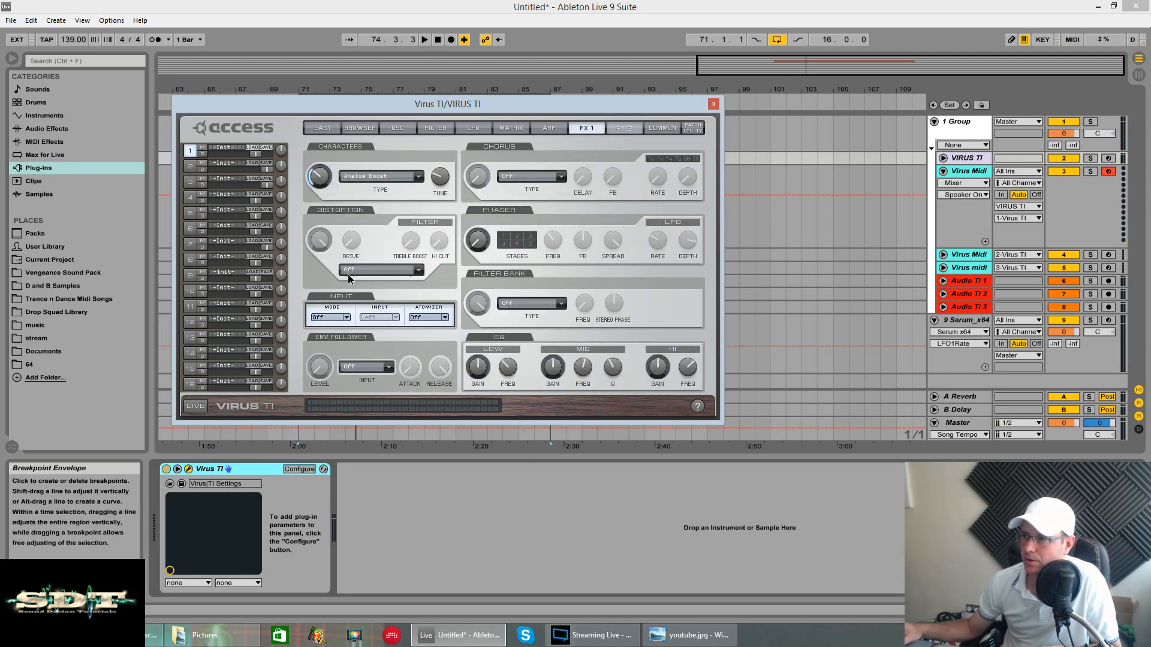
left_click(622, 130)
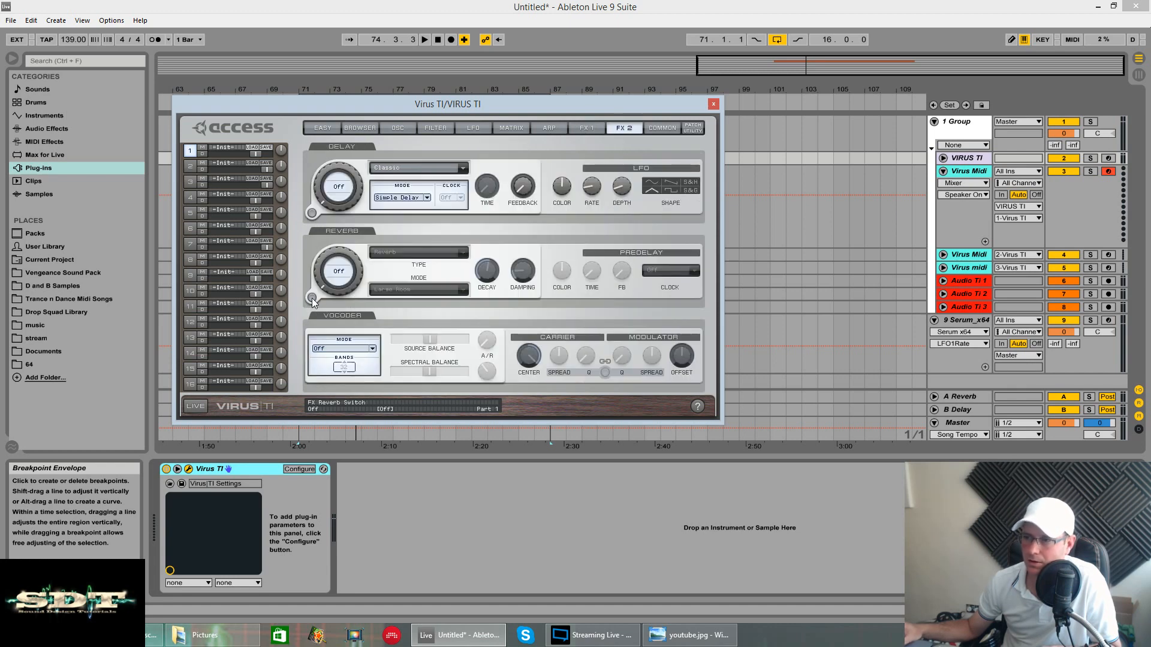
key("space")
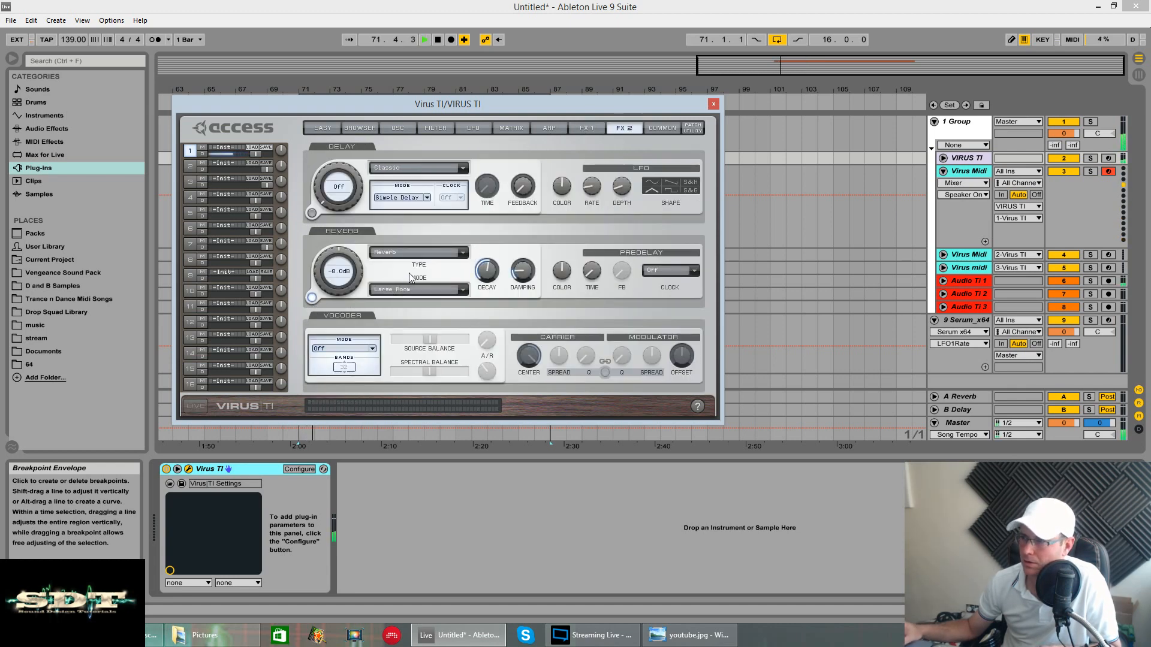
scroll(316, 269, "up", 3)
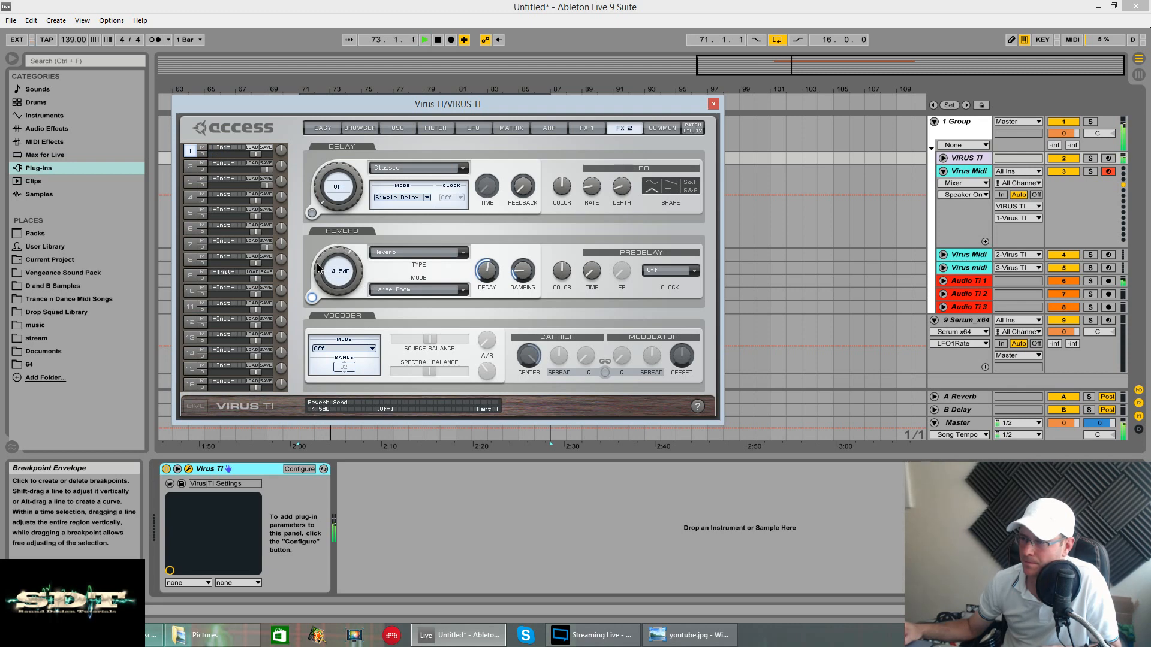
- Reduce LFO 2's filter 2 and shape modulation, then add a Hyper Chorus with raised mix, crossover and amount, and audition it
left_click(462, 131)
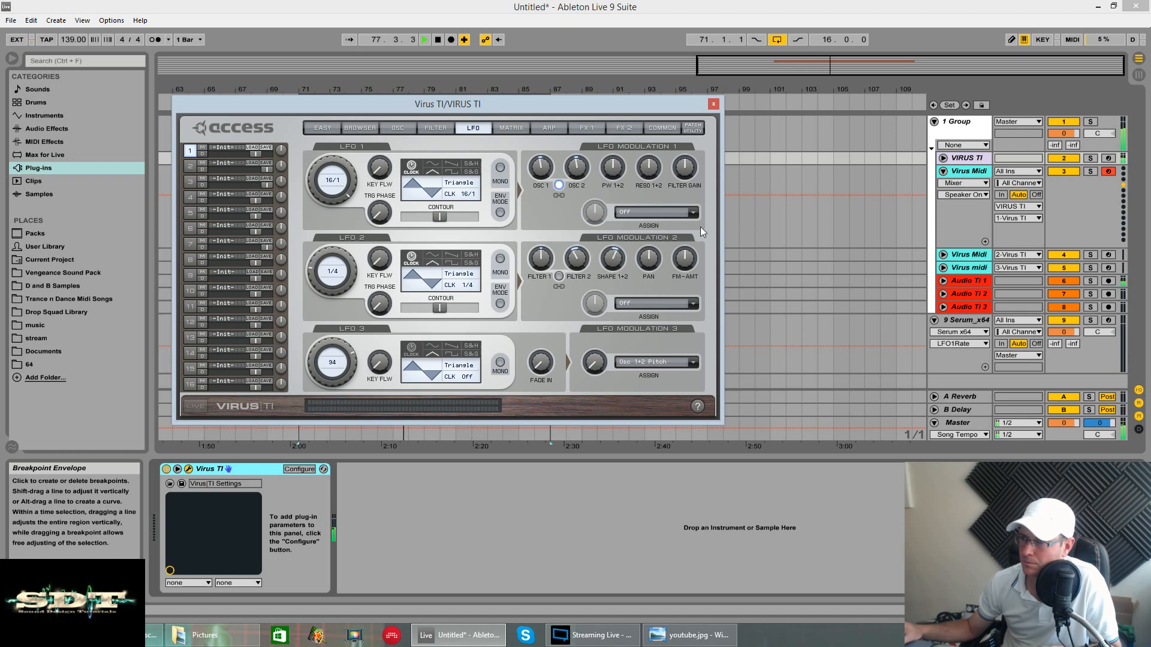
left_click(625, 131)
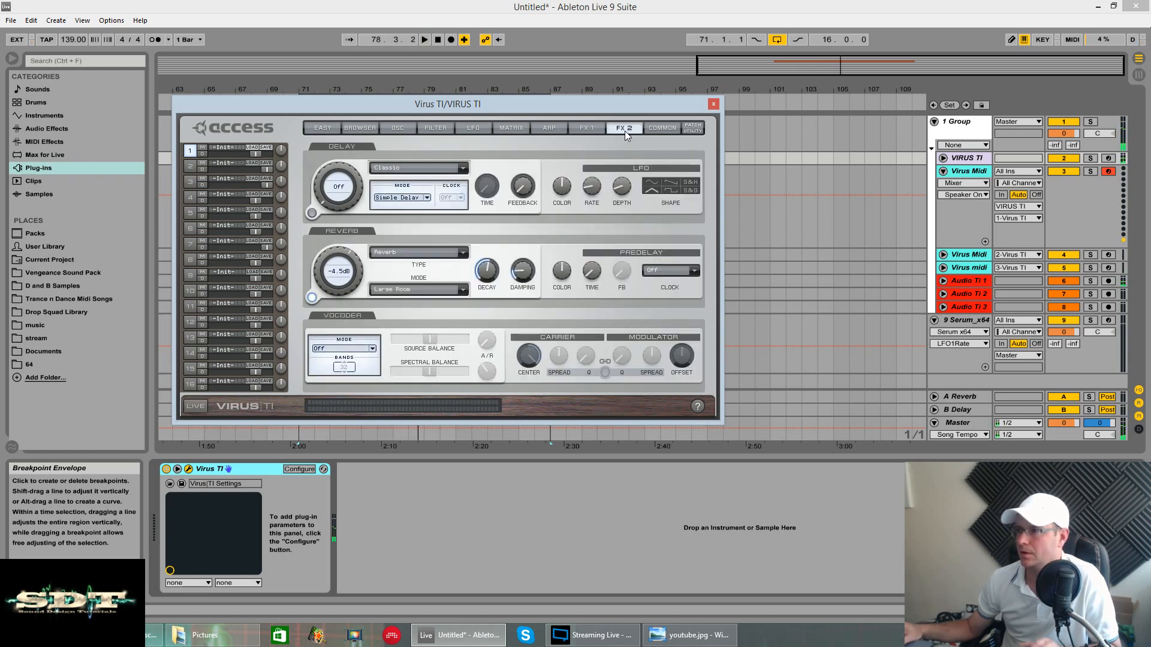
left_click(588, 138)
left_click(558, 175)
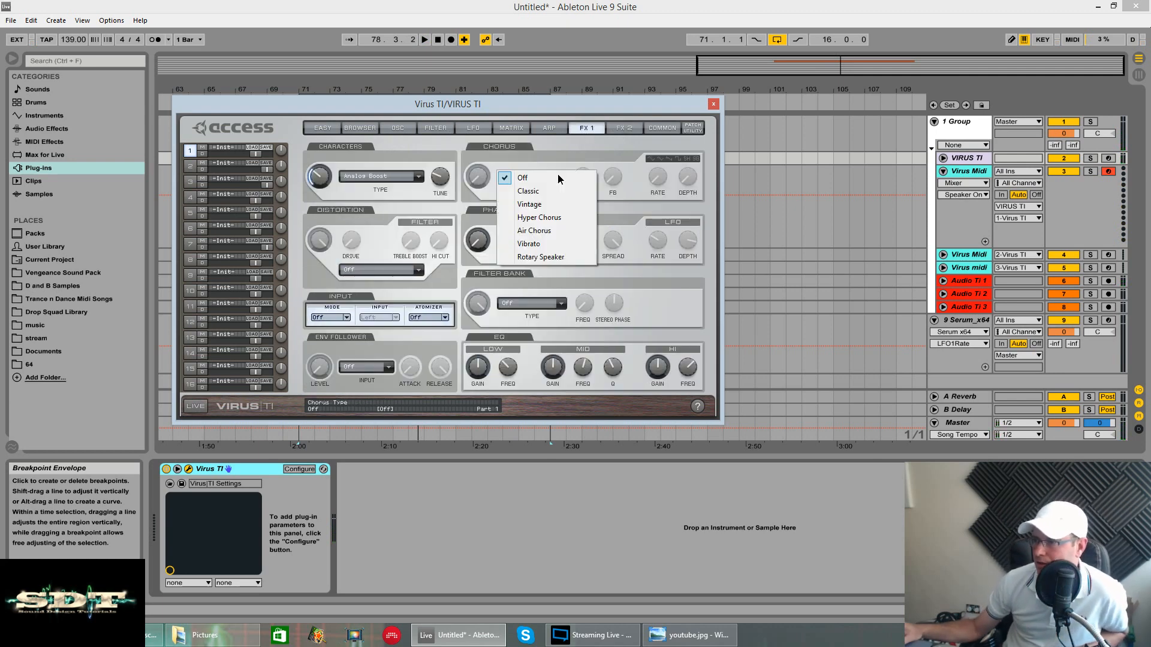
left_click(556, 214)
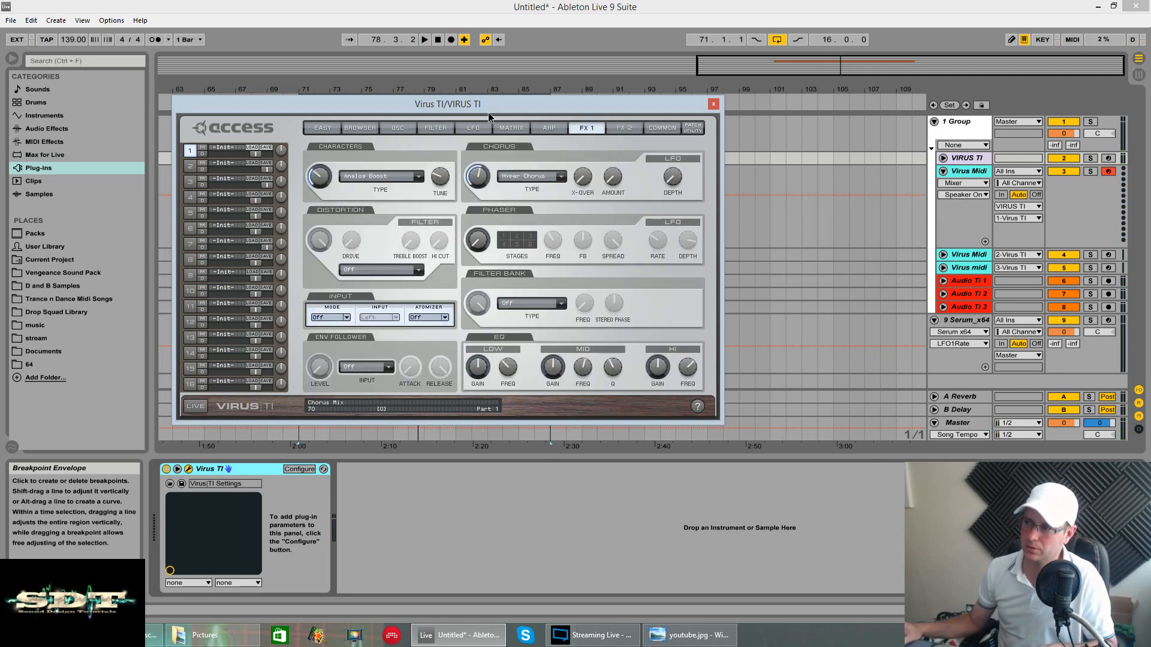
key("space")
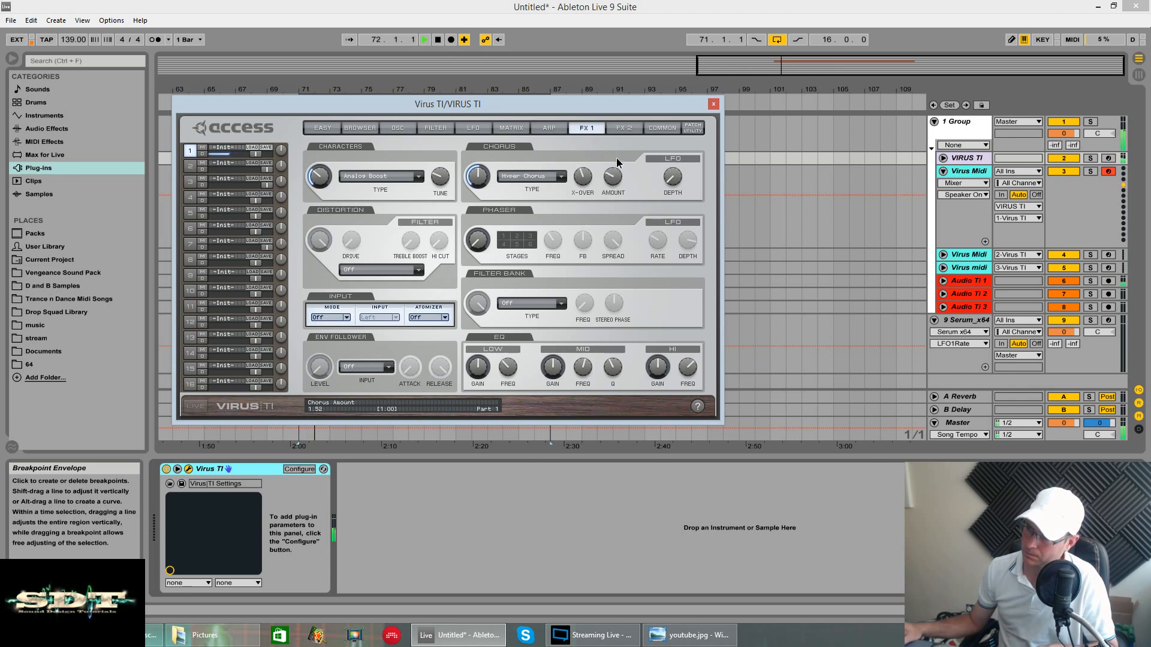
key("space")
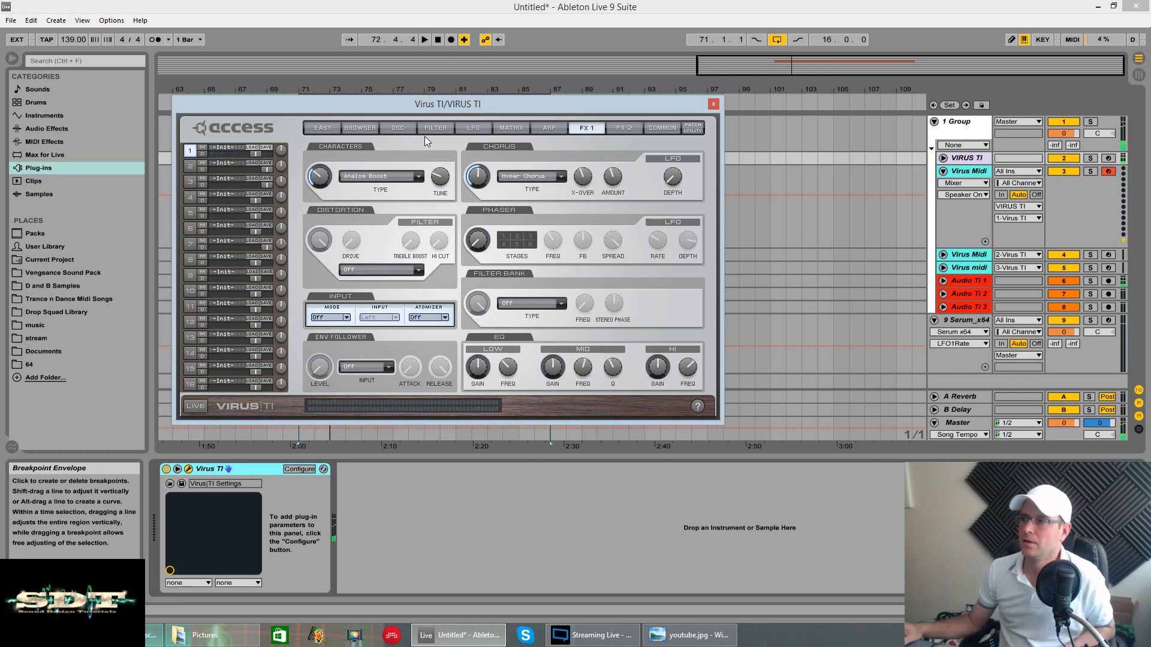
- Set the unison mode to Twin, widen its pan spread, and set its LFO phase offset to about +36 during playback
left_click(397, 128)
left_click(347, 369)
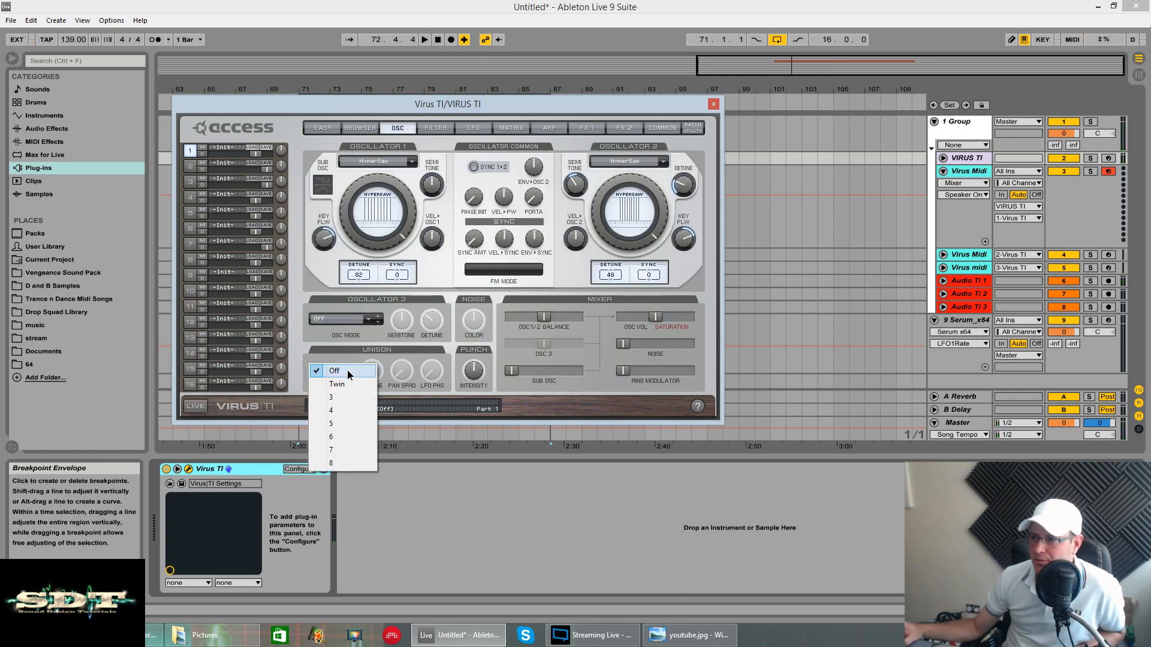
left_click(353, 384)
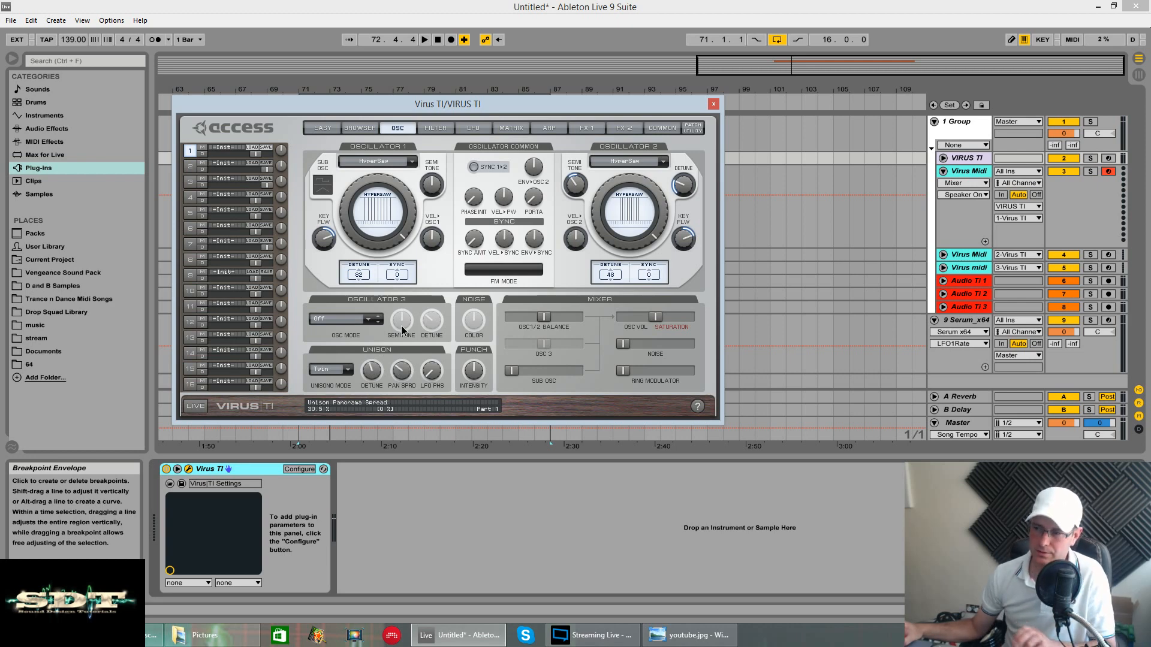
key("space")
left_click_drag(403, 367, 374, 367)
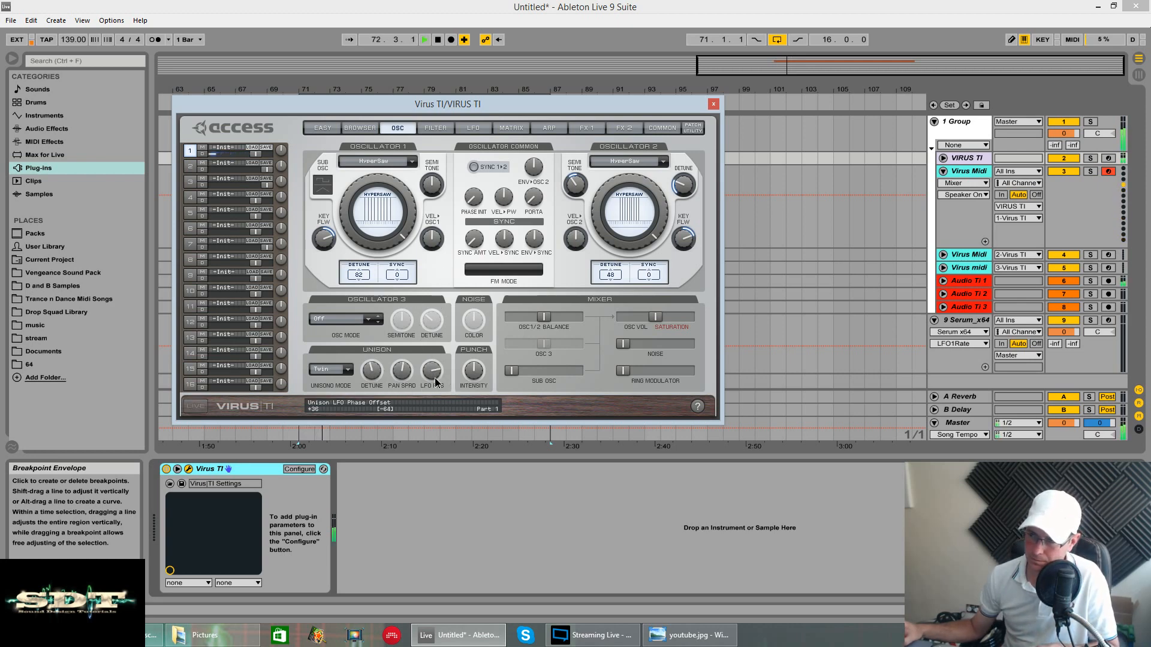
- Raise the sub oscillator level slightly and set oscillator 3 to Wave 20, adjusting its semitone tuning
left_click_drag(511, 370, 524, 373)
left_click(360, 318)
left_click(389, 387)
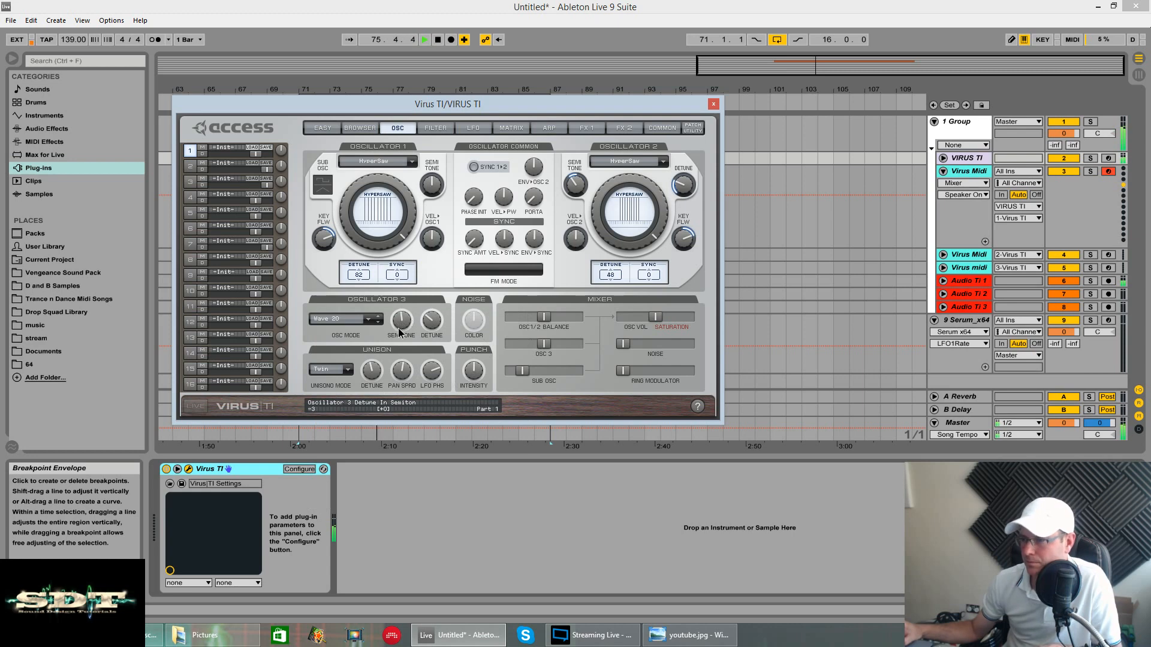
- Adjust oscillator 3's detune, raise oscillator 1's HyperSaw detune, and set the sync amount to 30 during playback
left_click_drag(398, 332, 440, 298)
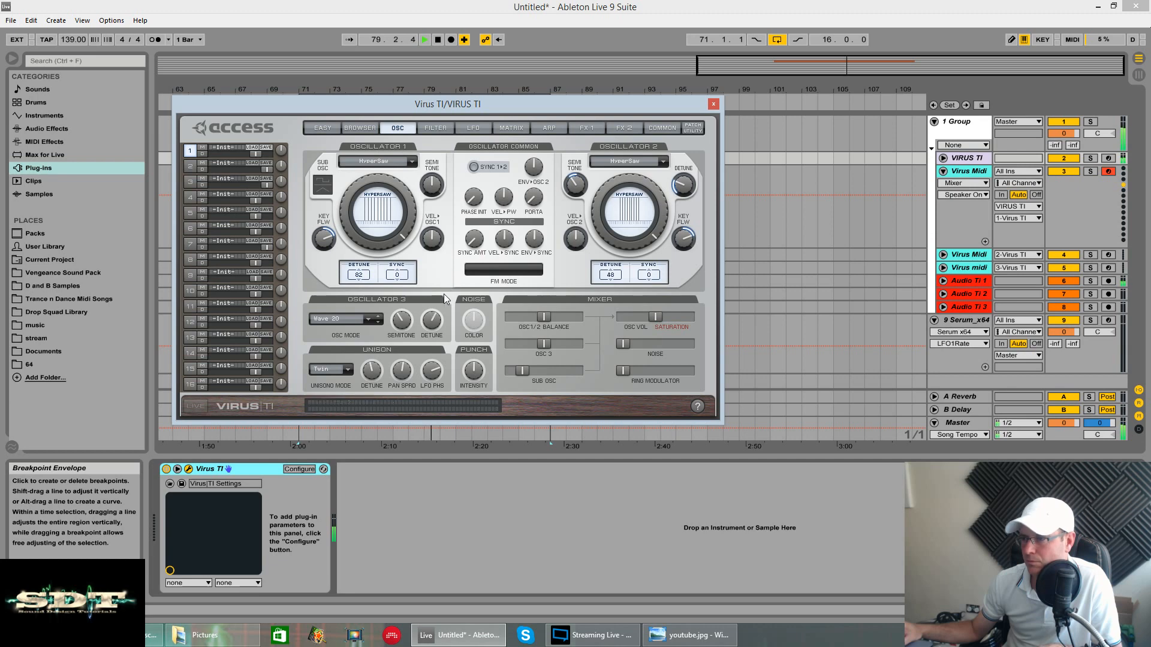
left_click_drag(358, 275, 358, 218)
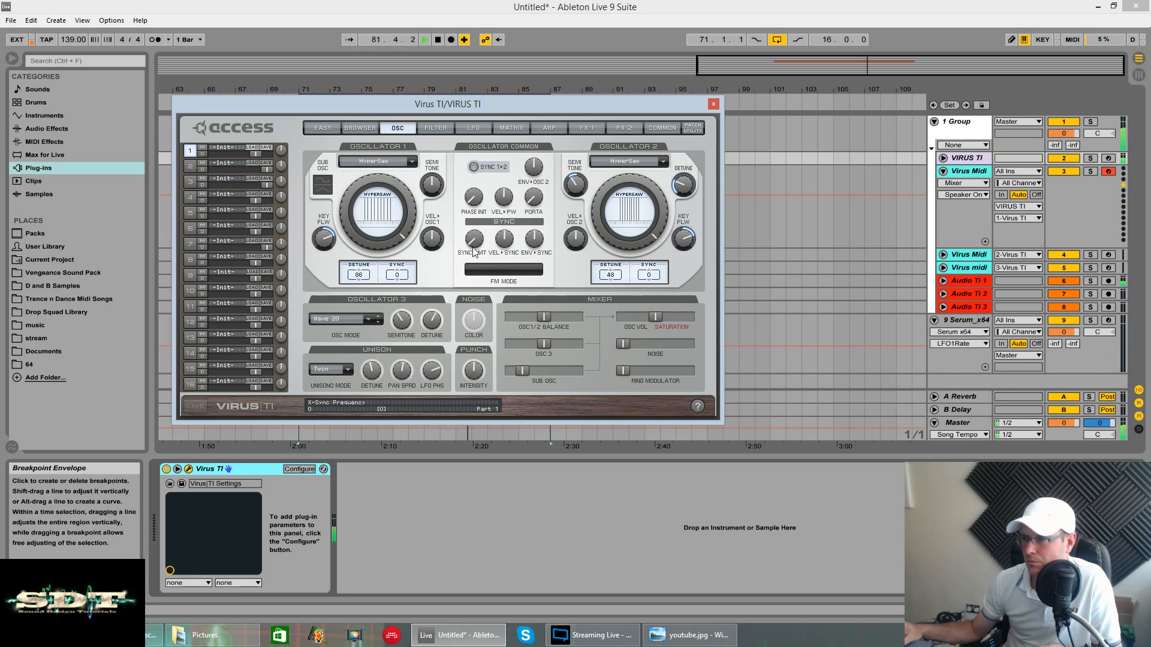
left_click_drag(475, 247, 474, 212)
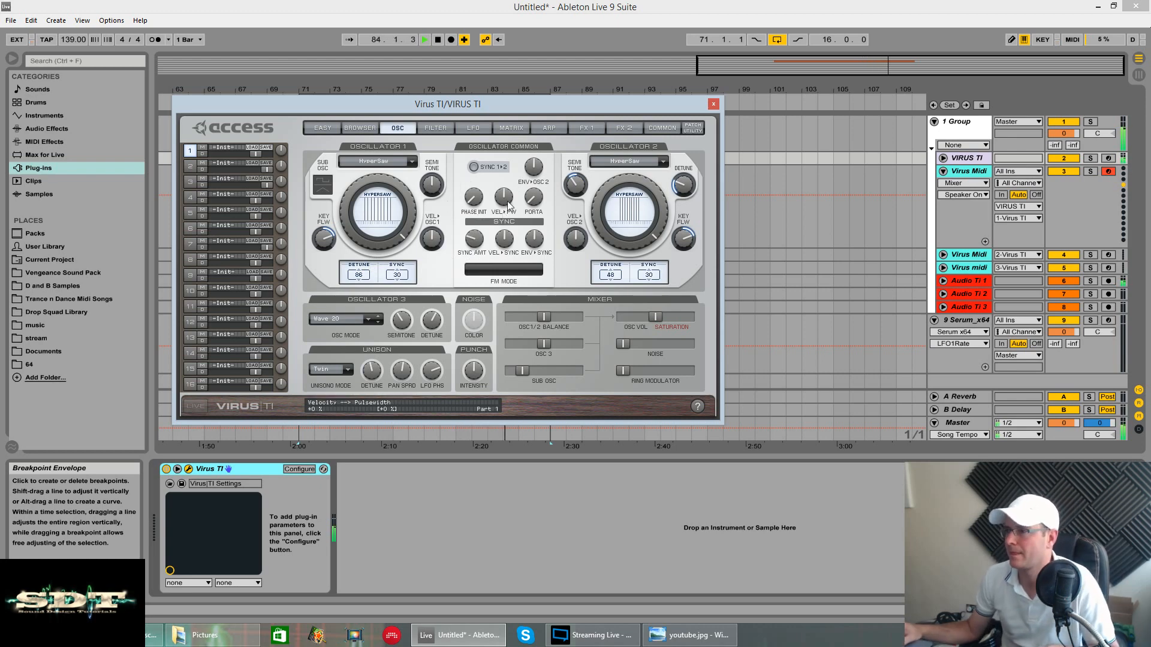
key("space")
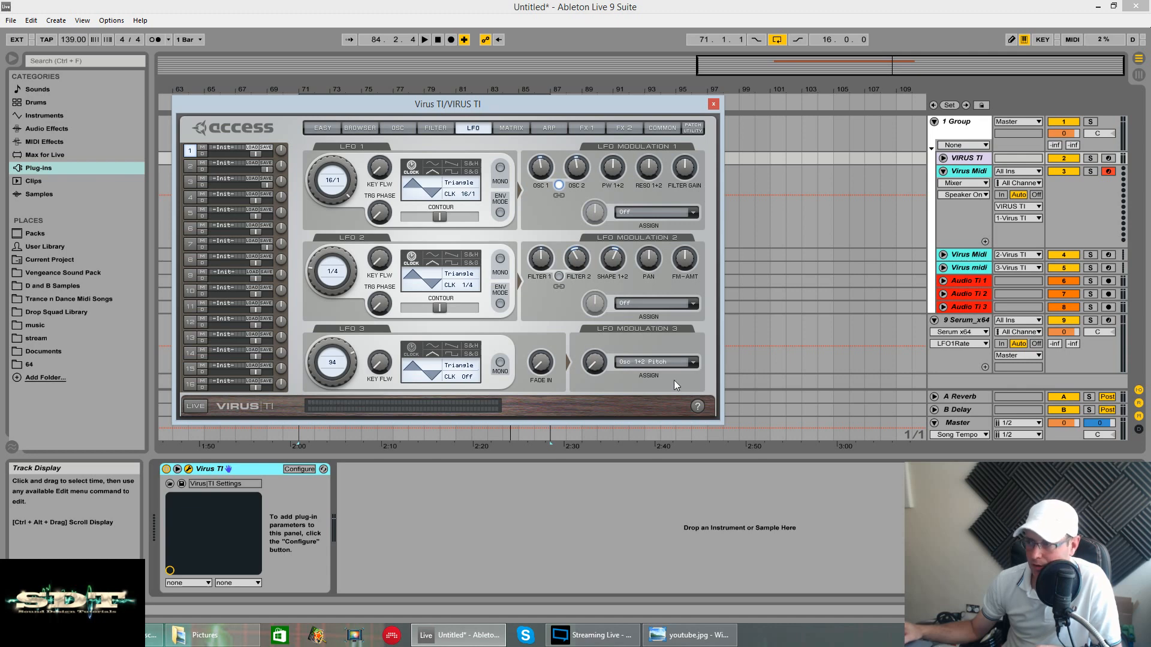
- Route LFO 3 unipolar to Filter 1 Cutoff in modulation matrix slot 2
left_click(692, 363)
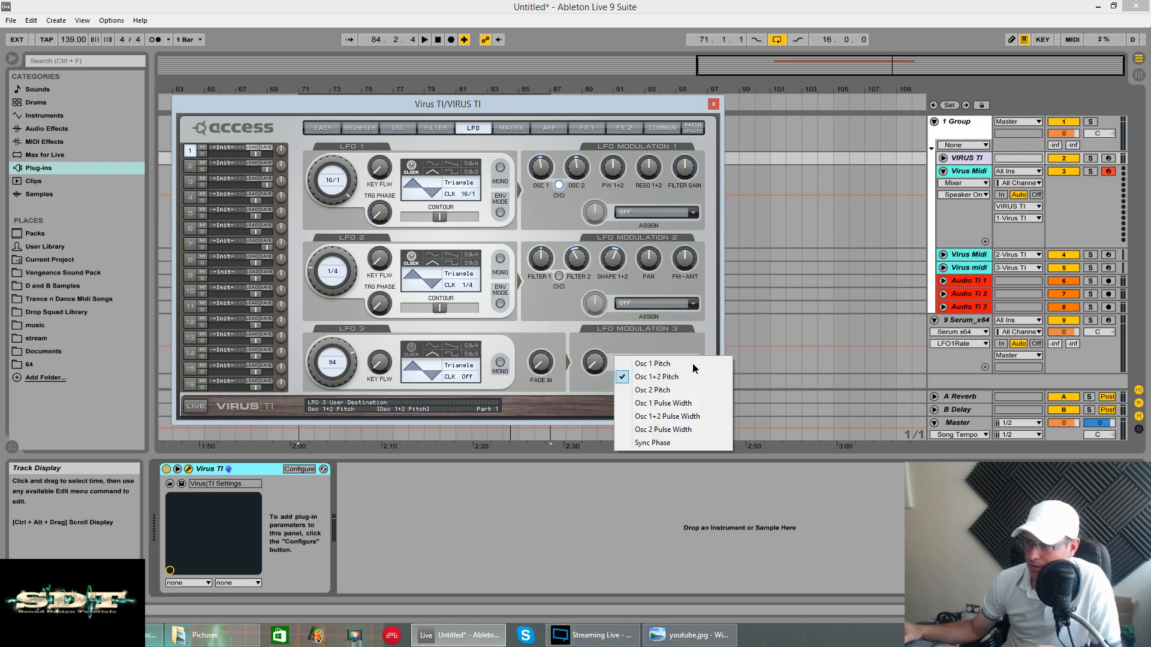
left_click(585, 382)
left_click(510, 128)
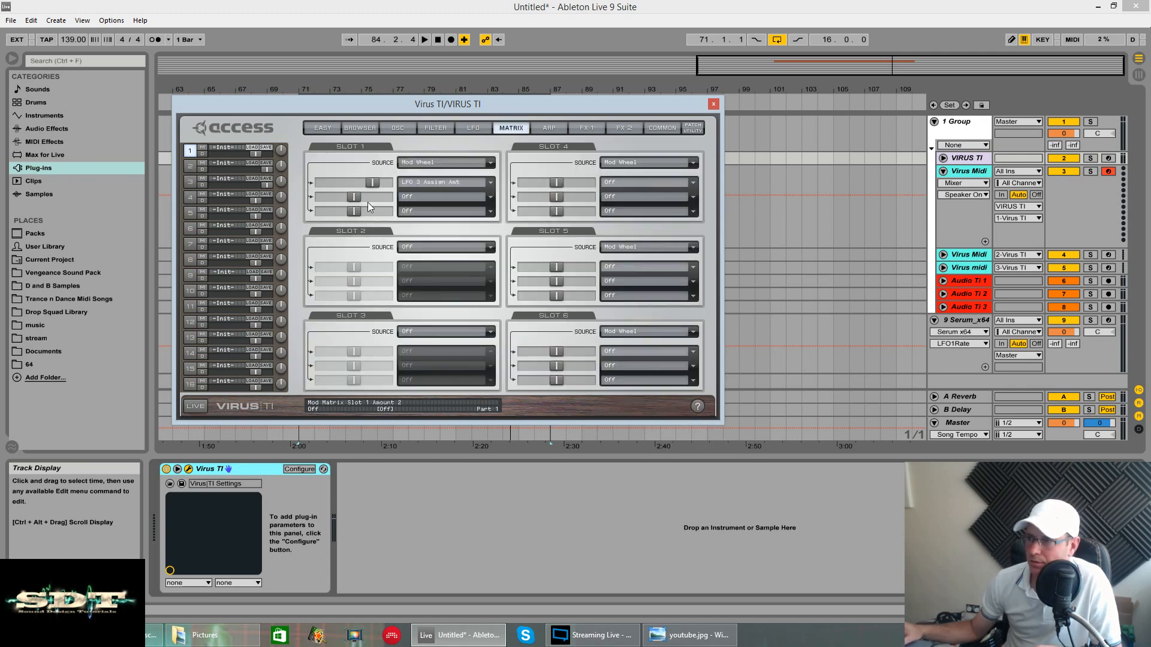
left_click(482, 250)
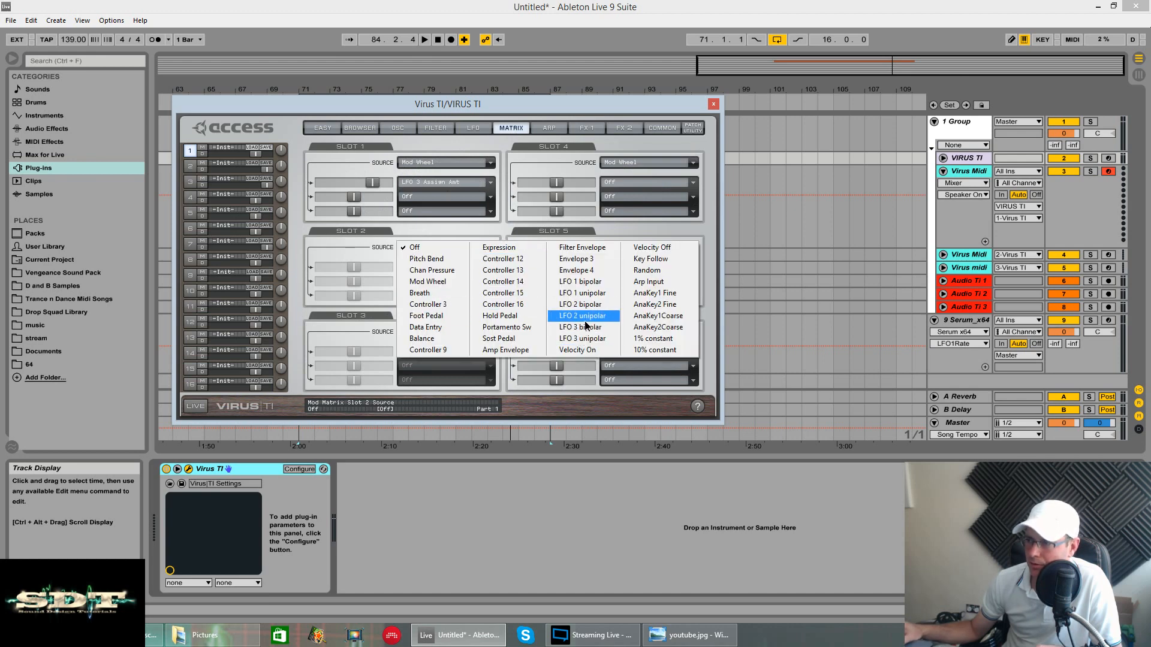
left_click(588, 338)
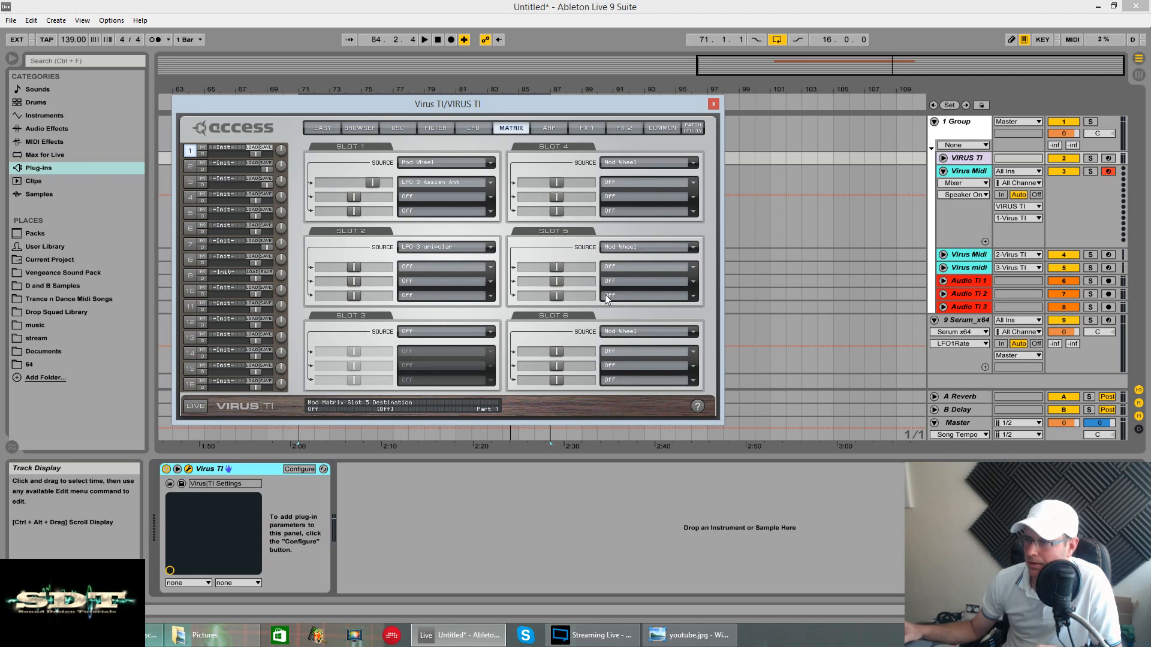
left_click(488, 266)
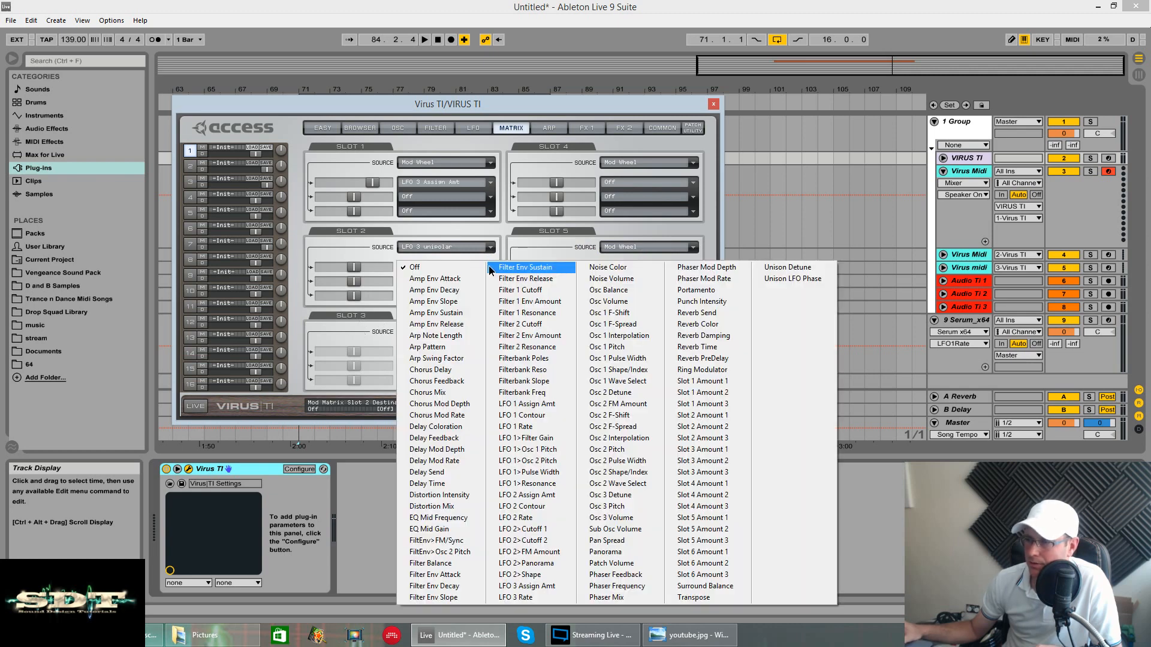
left_click(516, 290)
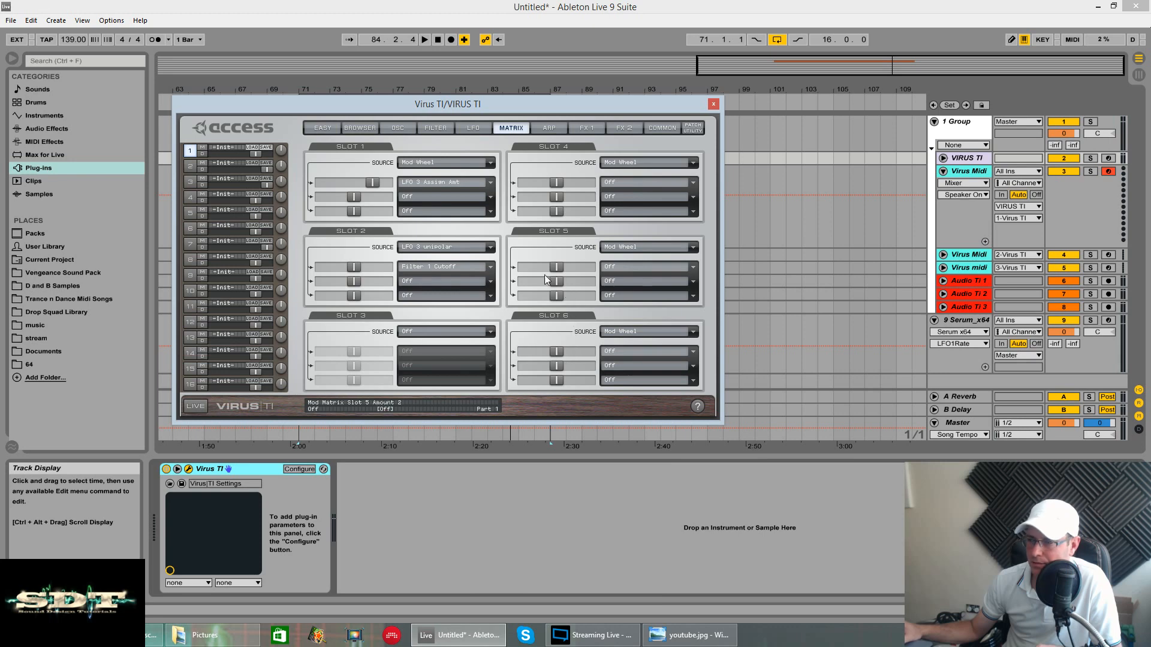
- Check the filter settings and lower slot 2's Filter 1 Cutoff modulation amount slightly while the clip plays
left_click(436, 130)
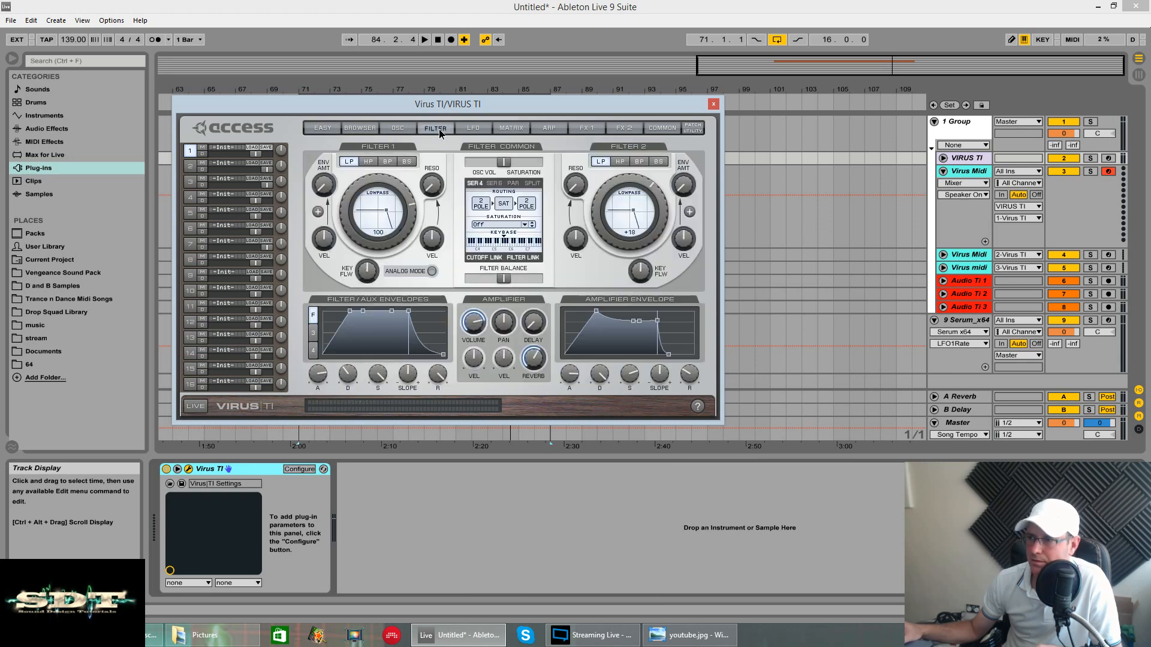
left_click(511, 128)
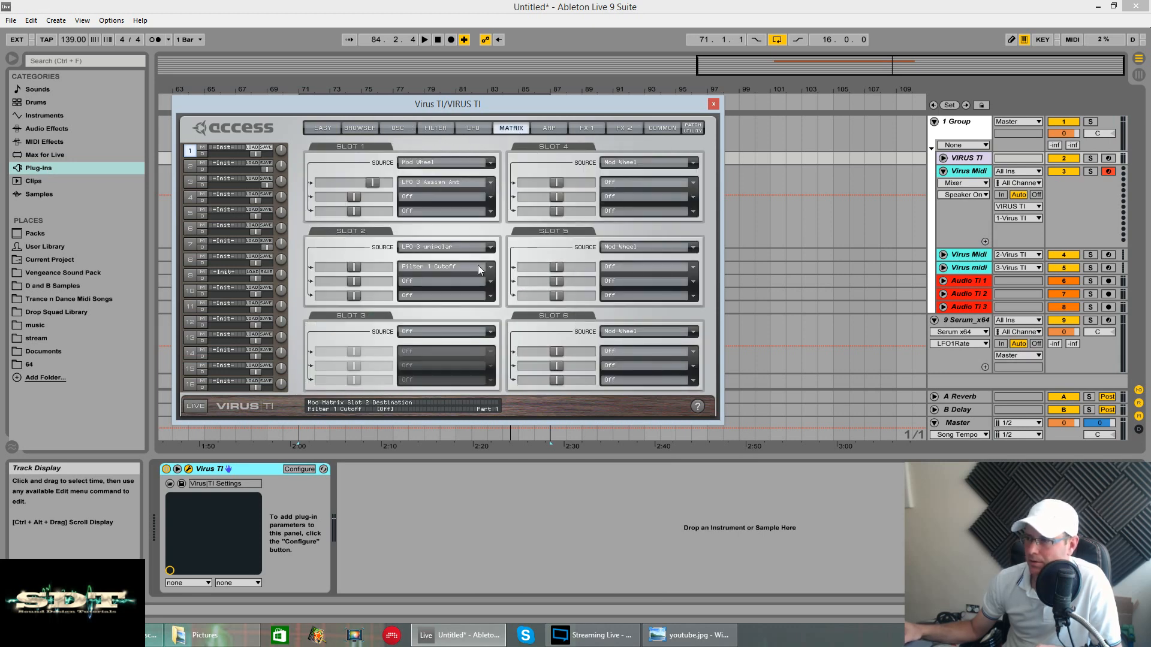
key("space")
mouse_move(357, 270)
left_mouse_down()
mouse_move(340, 269)
mouse_move(349, 271)
left_mouse_up()
key("space")
- Sync LFO 3's clock to 1/8, audition it, and change the rate to 1/16
left_click(475, 128)
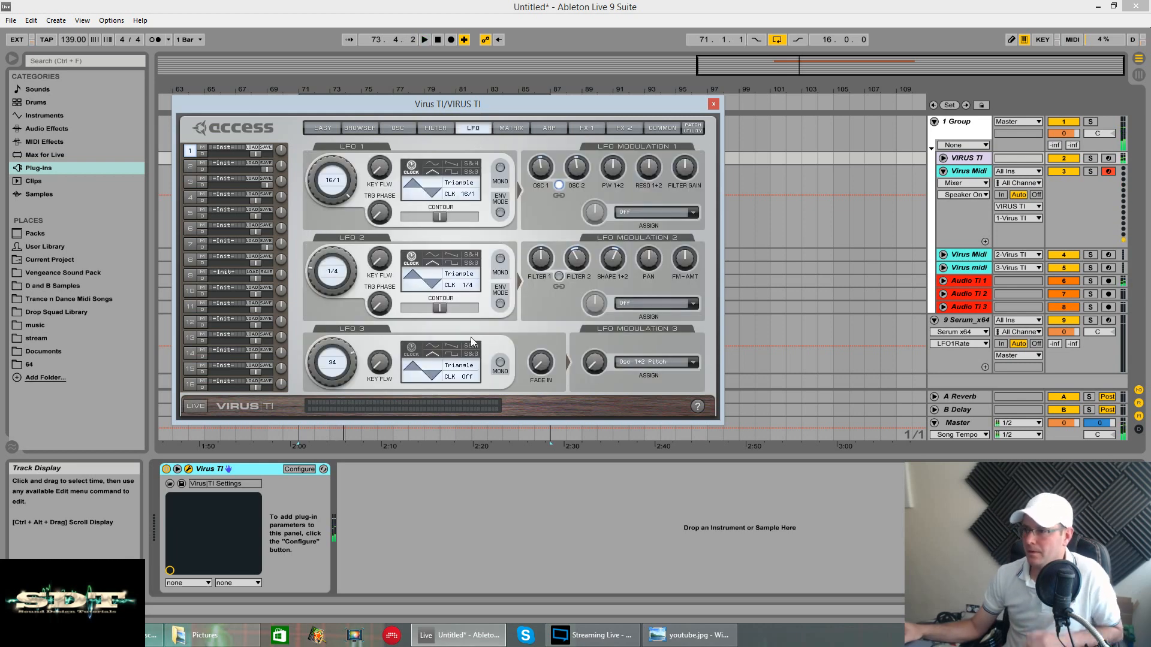
left_click(467, 376)
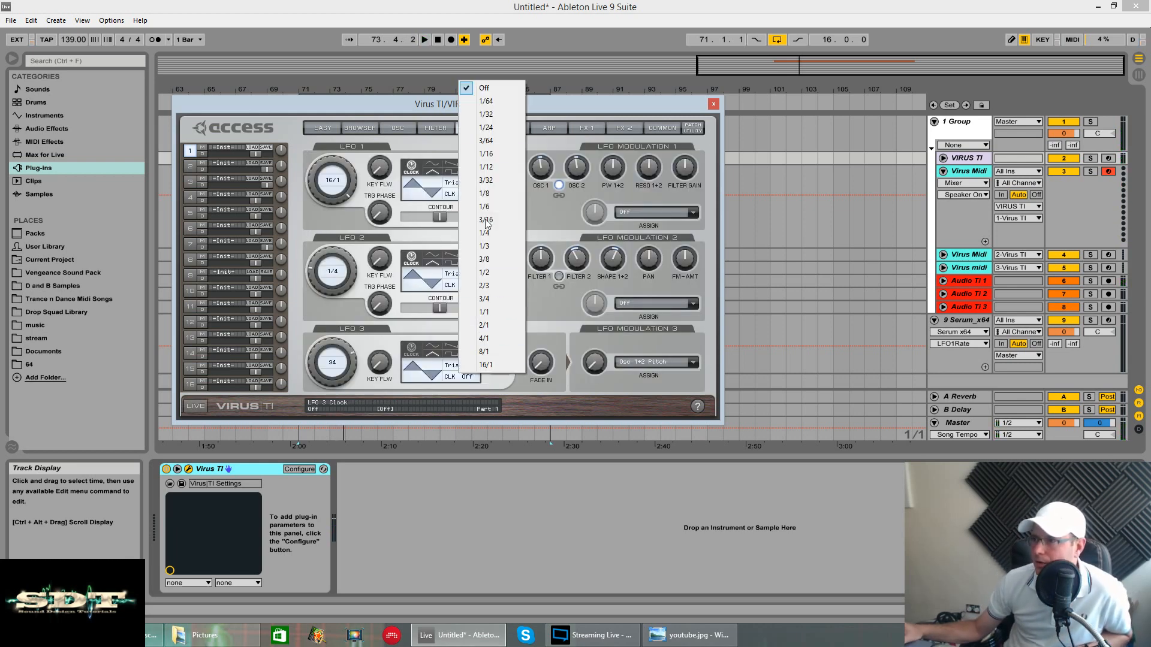
left_click(491, 194)
key("space")
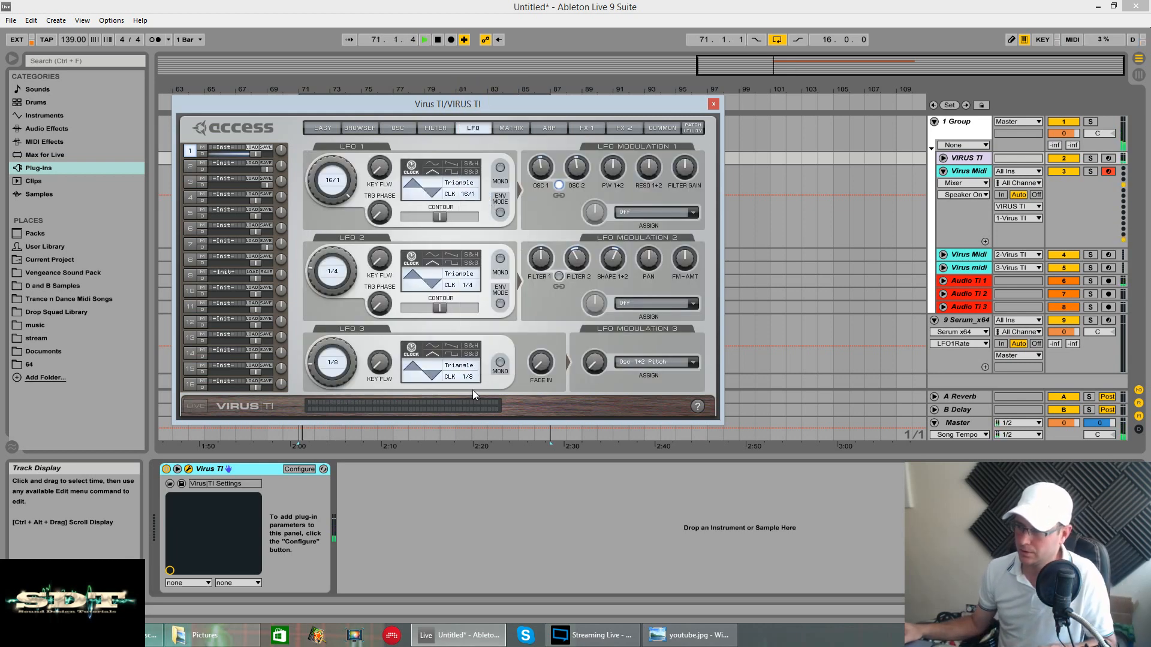
left_click(469, 379)
left_click(491, 158)
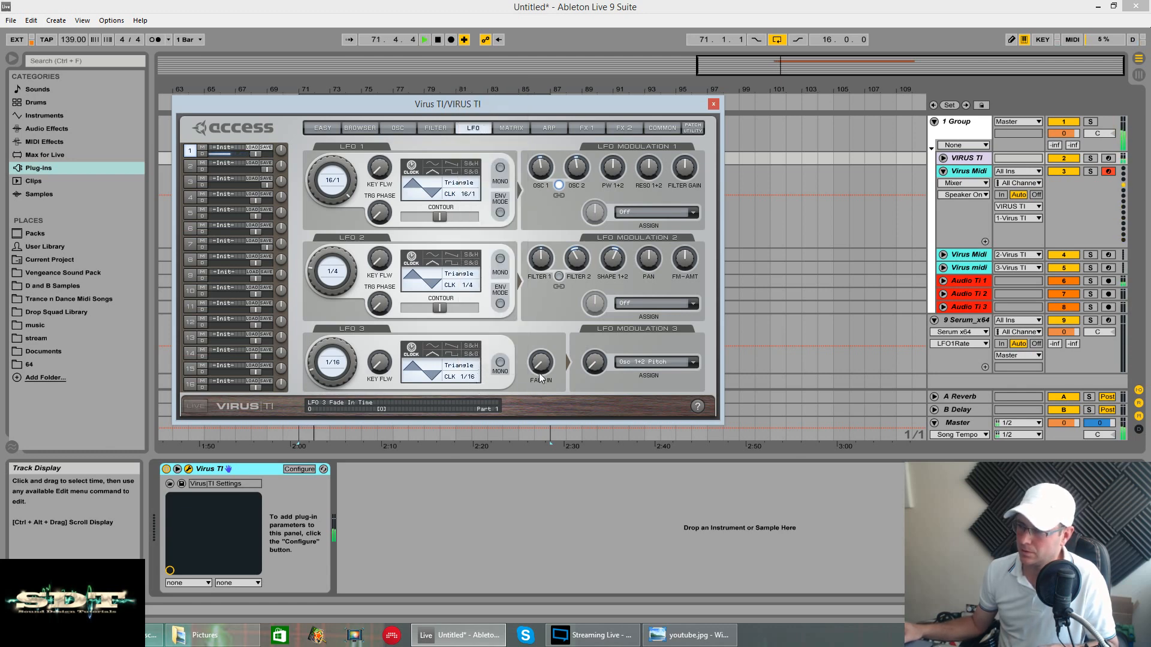
- Raise LFO 3's fade-in time and its Osc 1+2 Pitch modulation amount while auditioning the clip
left_click_drag(539, 367, 538, 329)
key("space")
key("space")
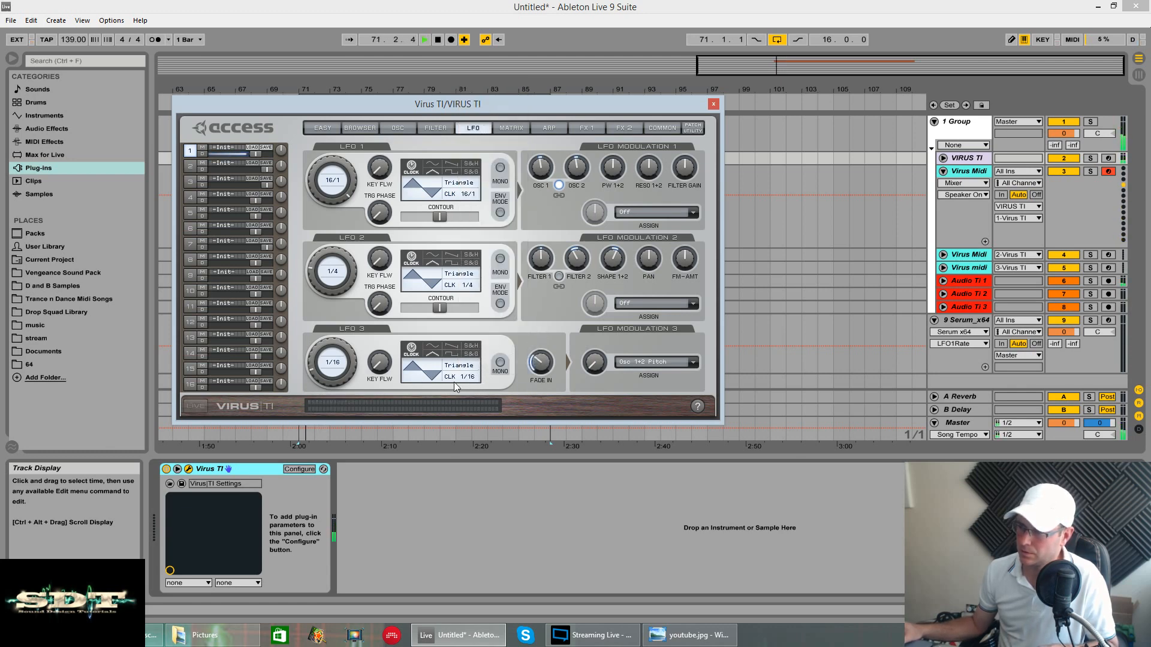
left_click_drag(599, 369, 589, 278)
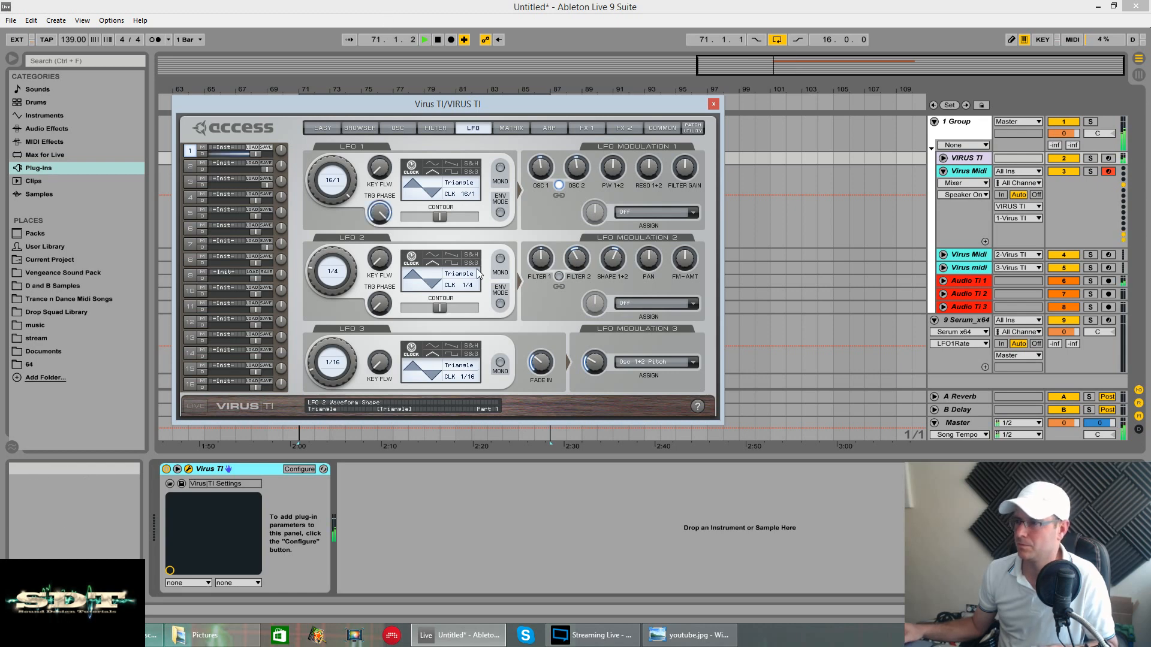
key("space")
- Shorten the filter envelope's release to about 78 and audition the patch
left_click(444, 132)
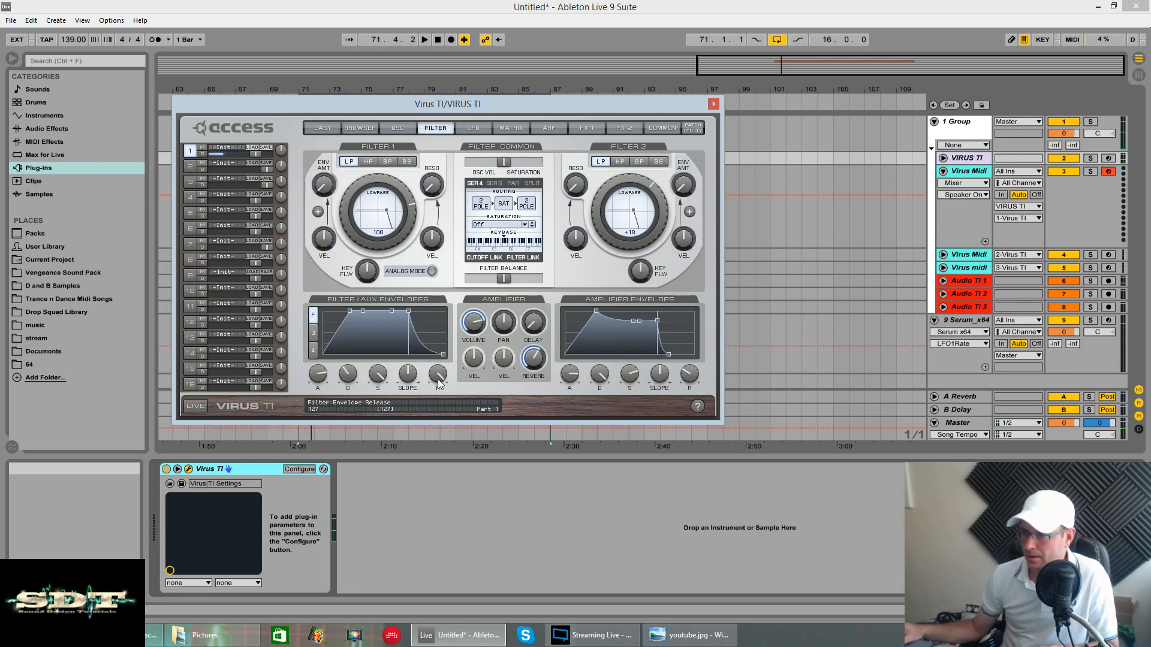
left_click_drag(437, 379, 434, 416)
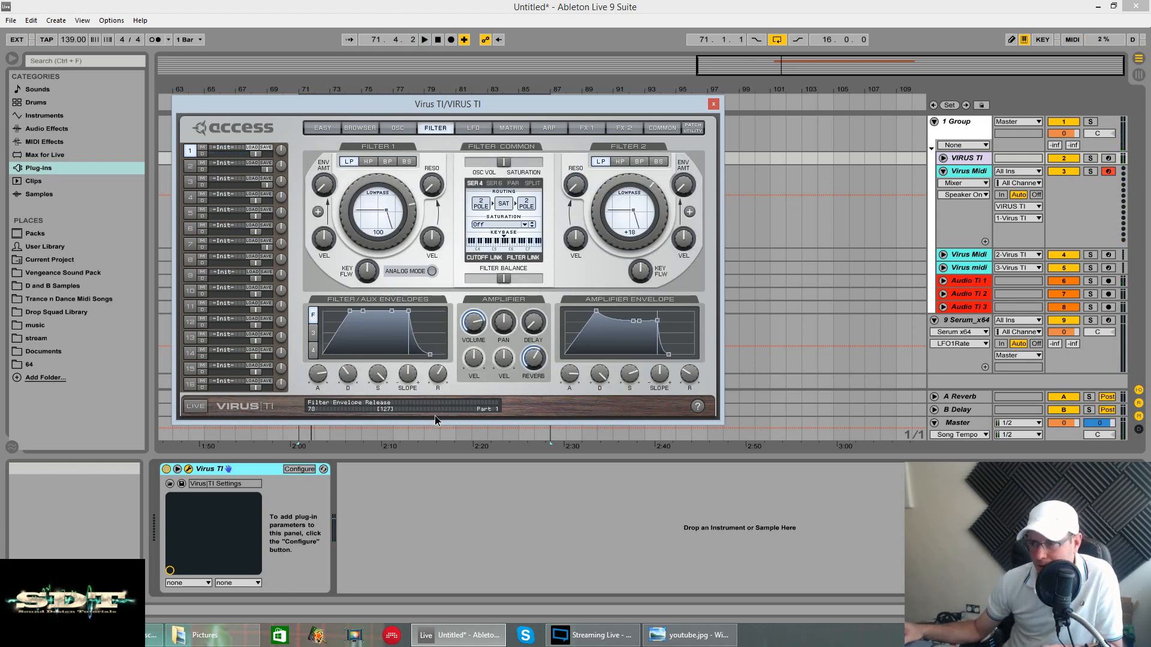
key("space")
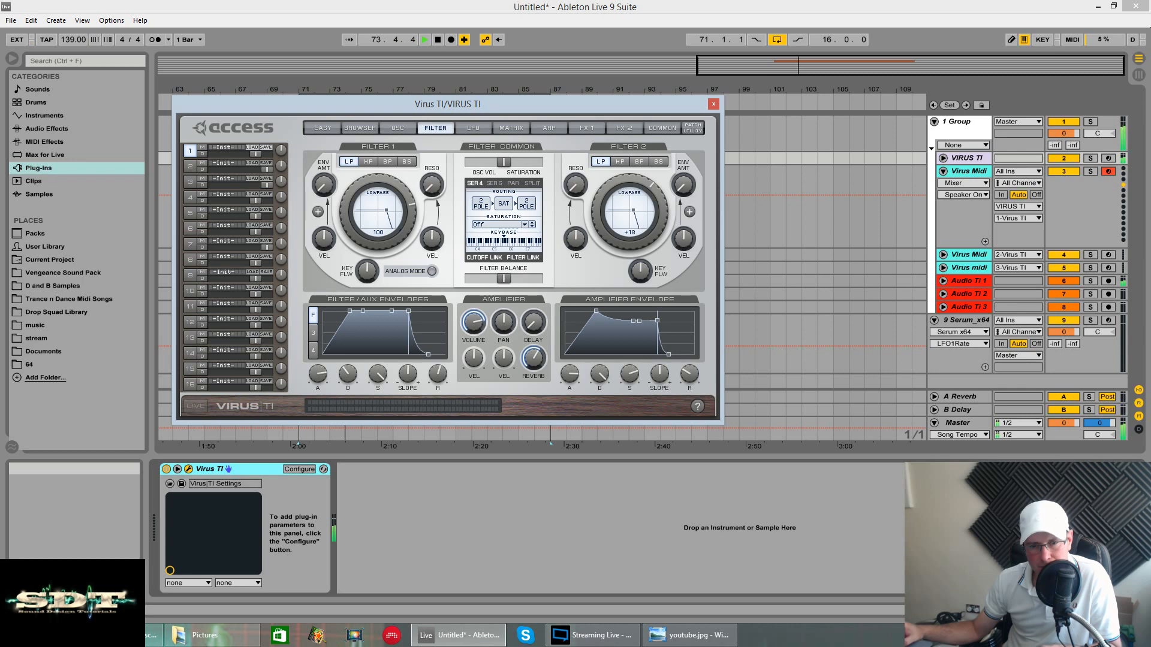
key("space")
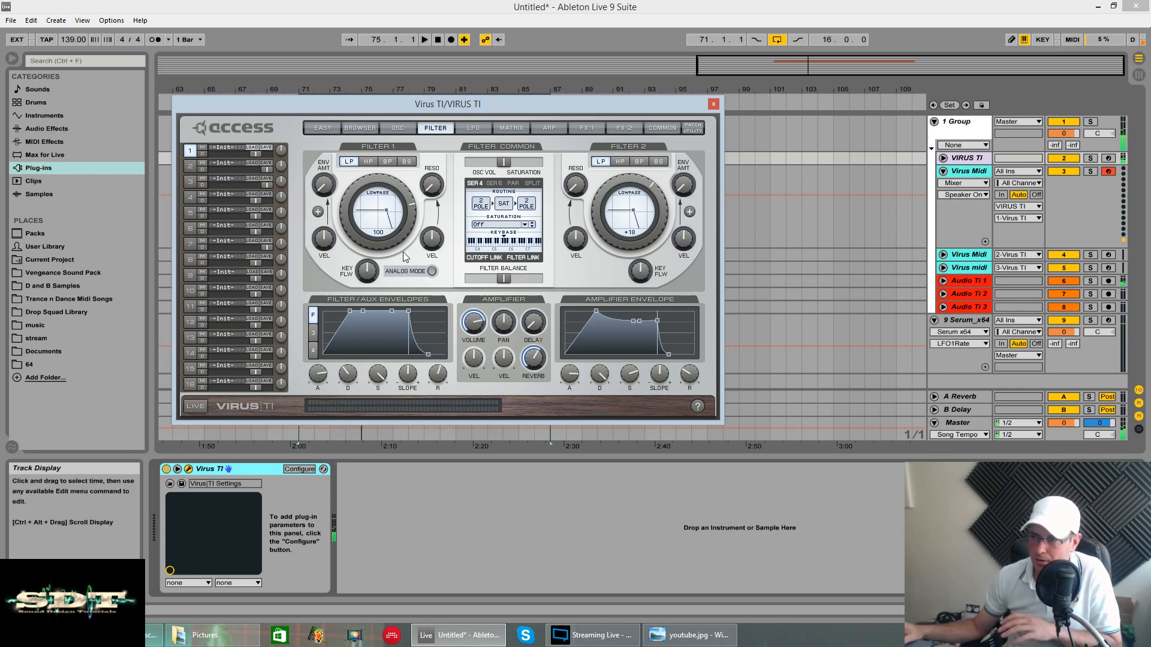
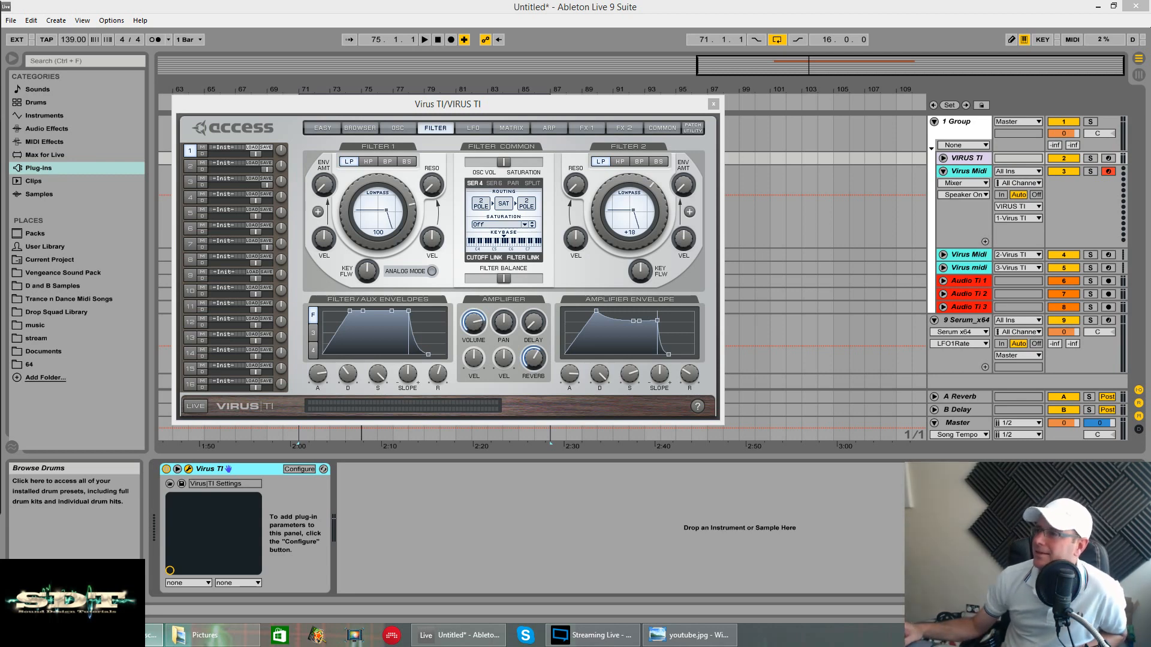
- Move the Virus TI window down to uncover the arrangement, select the MIDI clip and play it briefly
left_click(422, 106)
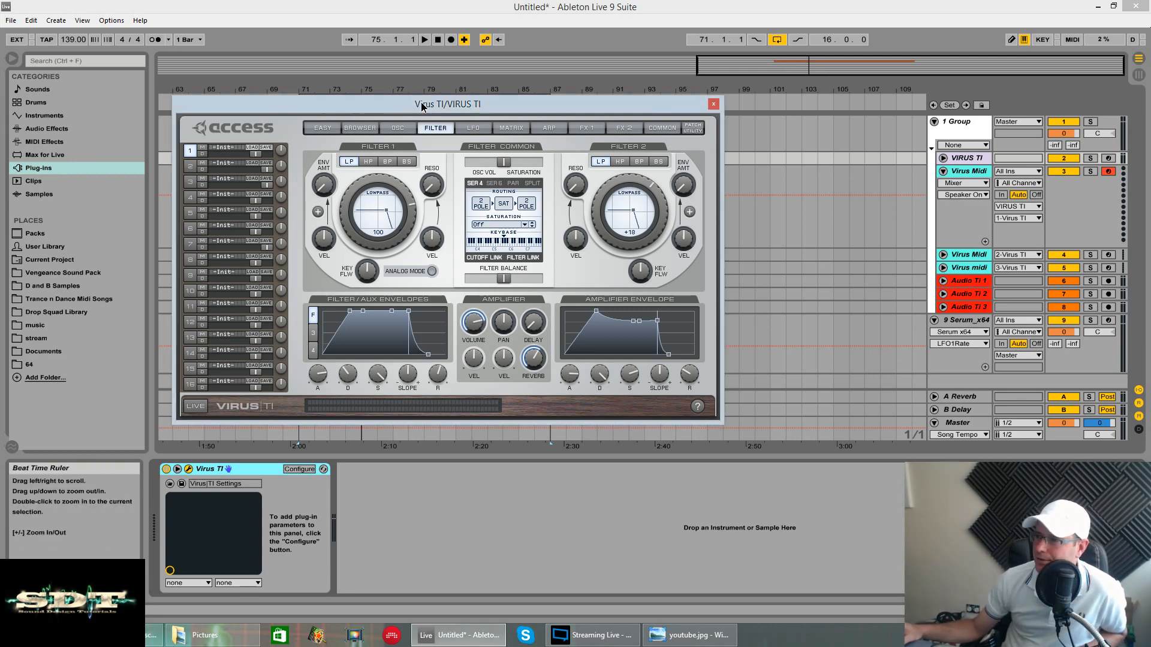
left_click_drag(421, 103, 416, 100)
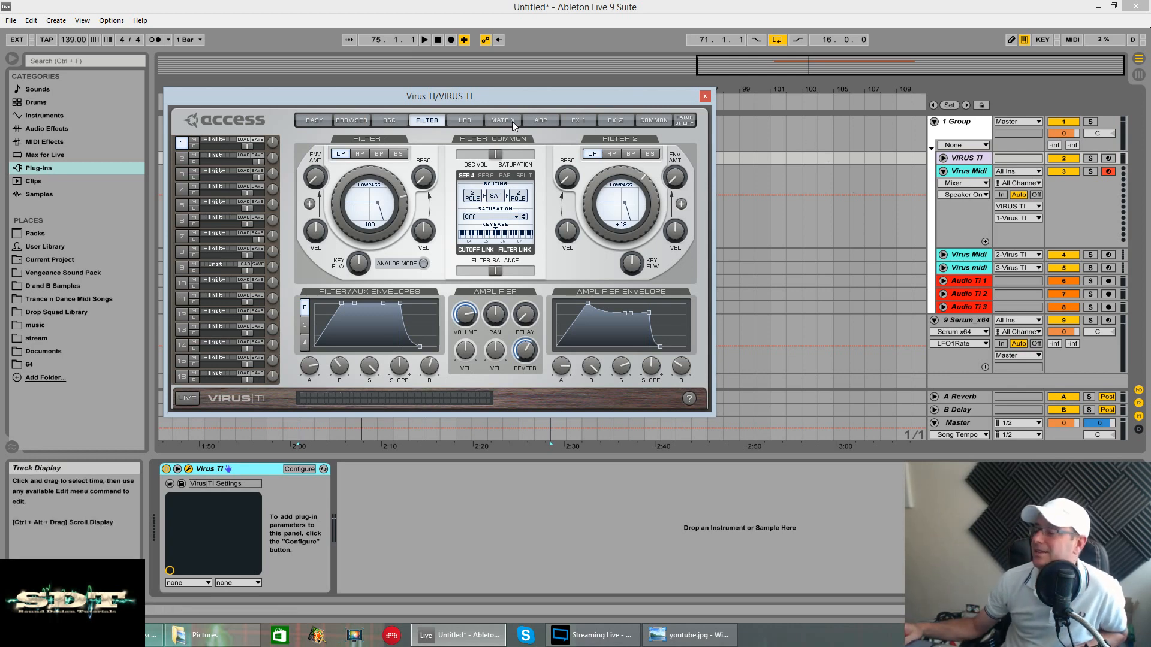
left_click_drag(468, 89, 477, 258)
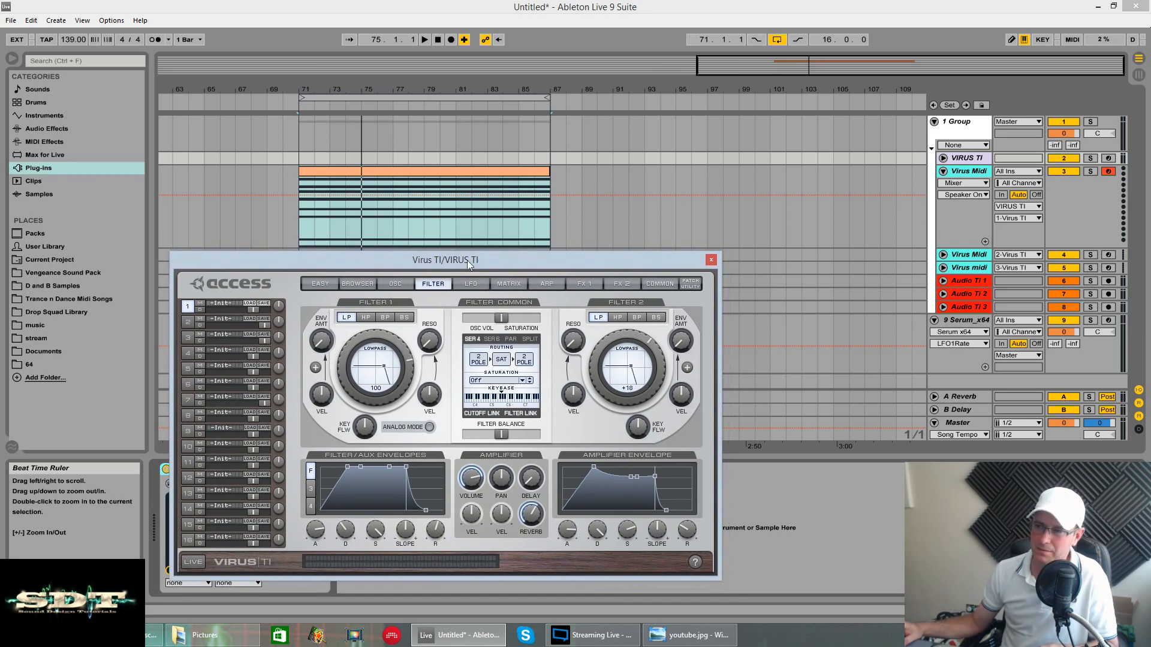
left_click(302, 220)
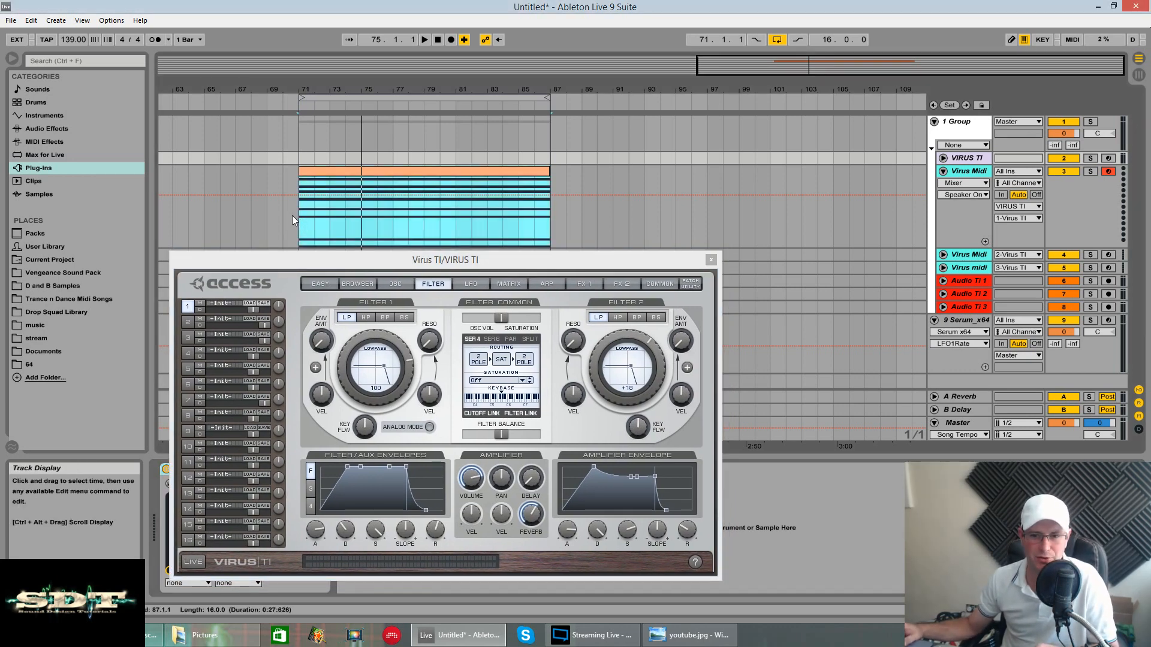
key("space")
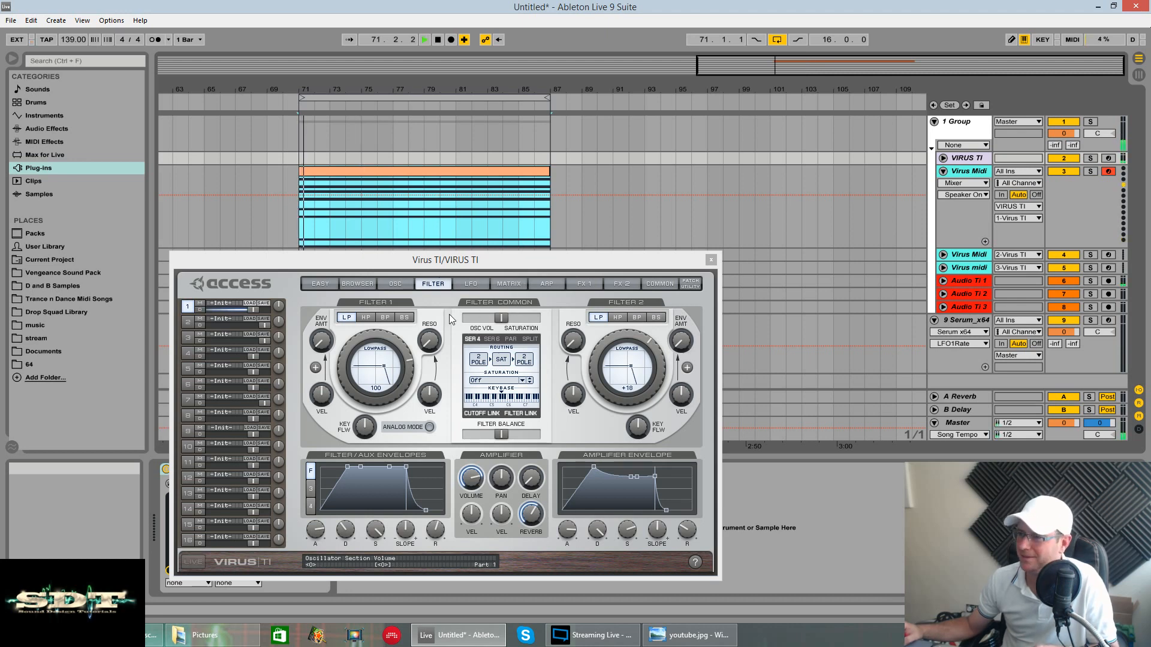
key("space")
- Move the plug-in window back up and boost the EQ's low, mid and high gains, playing the clip to compare
left_click_drag(443, 262, 427, 195)
key("space")
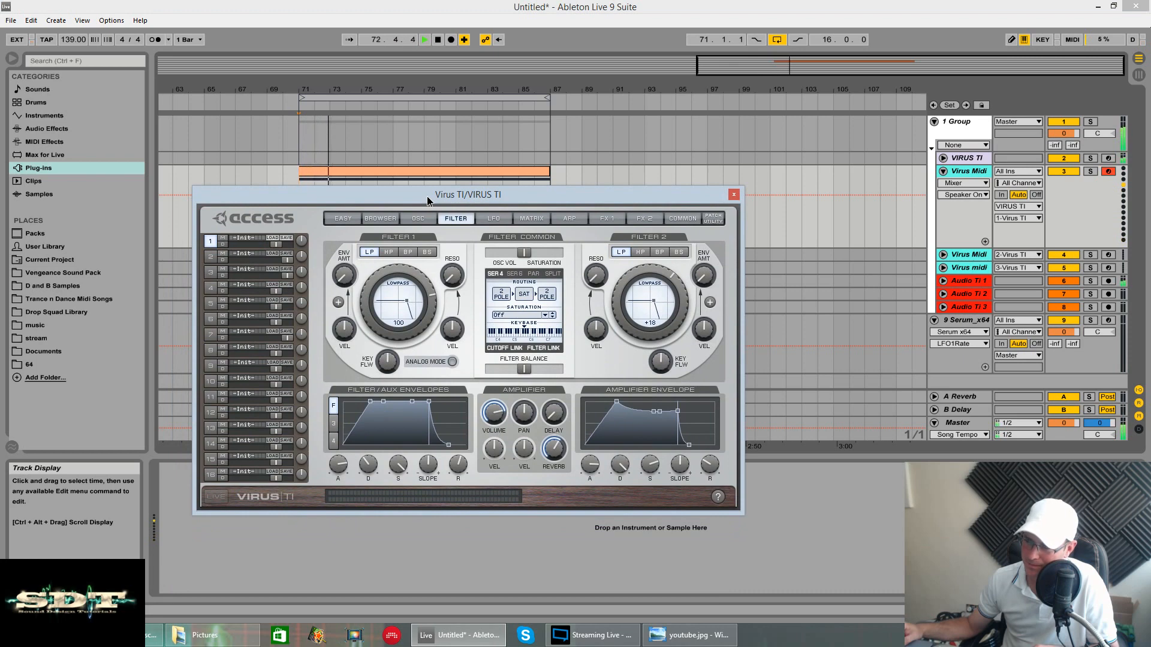
key("space")
left_click(605, 219)
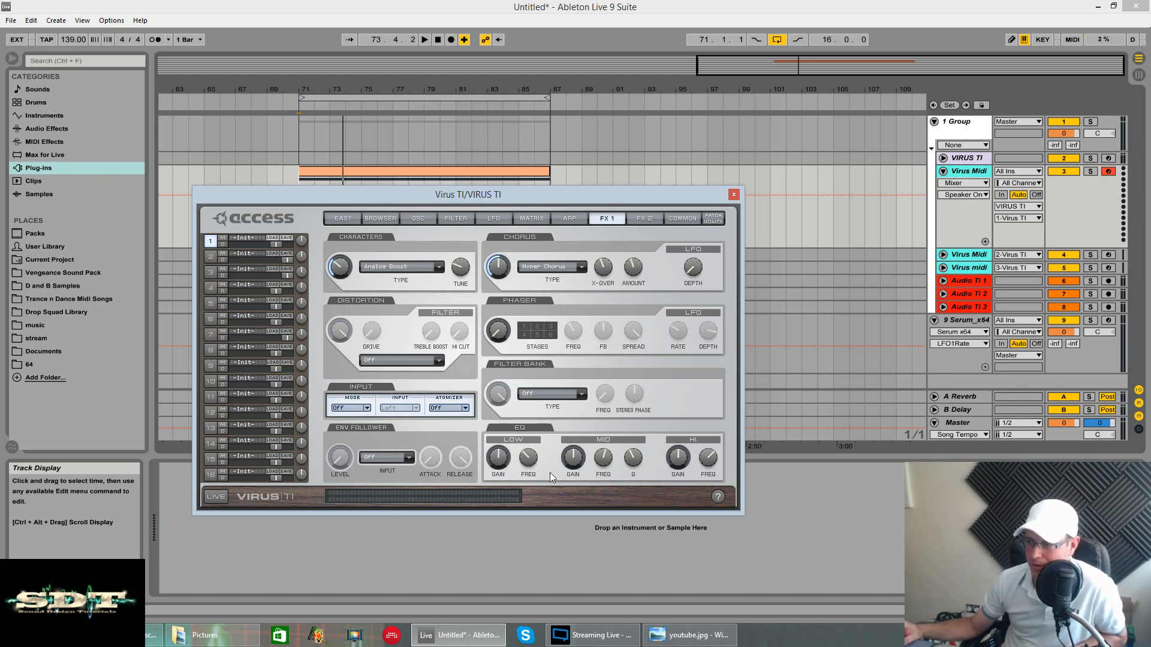
key("space")
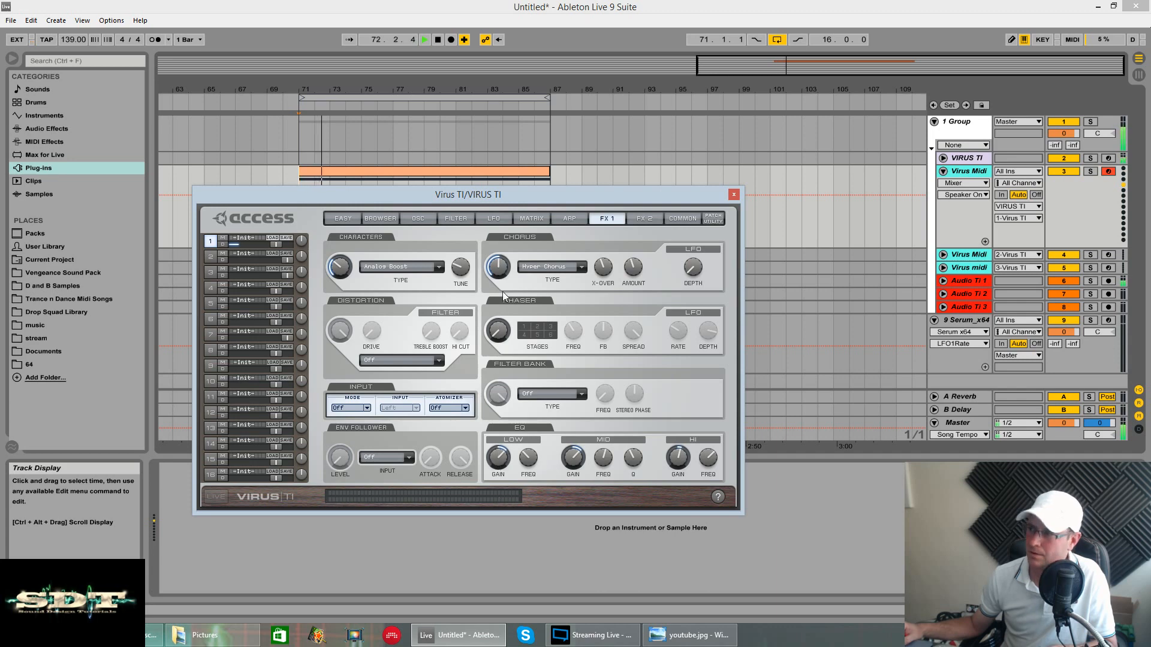
- Set the filter bank to Ring Modulator and raise its frequency and stereo phase, auditioning the clip
left_click(552, 394)
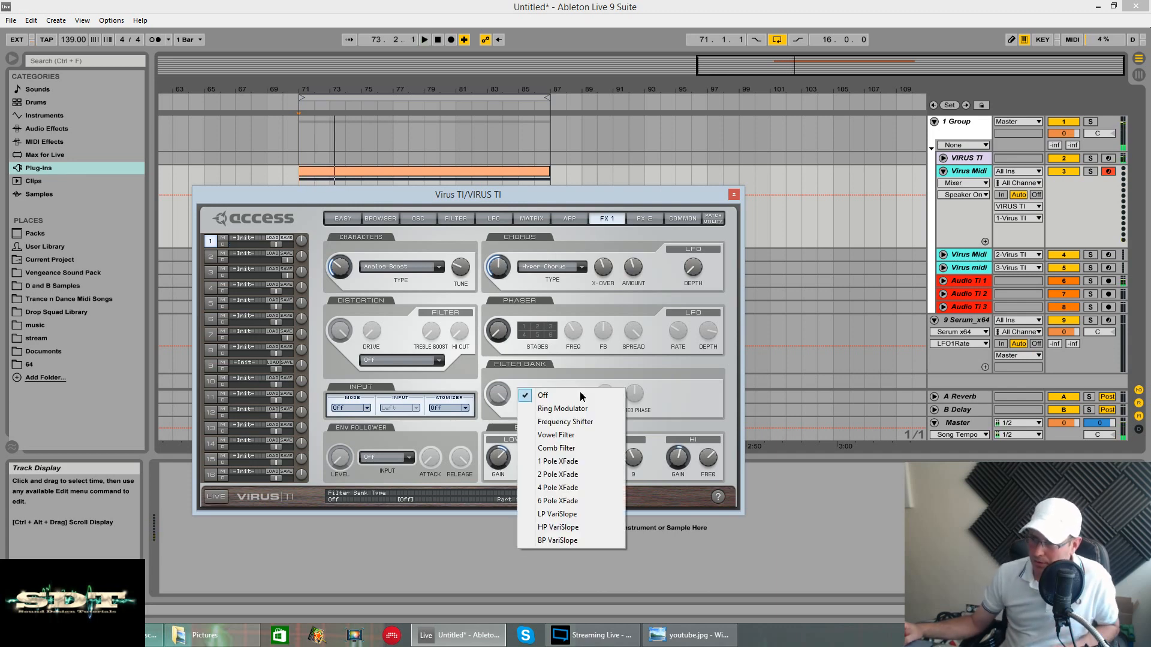
left_click(582, 411)
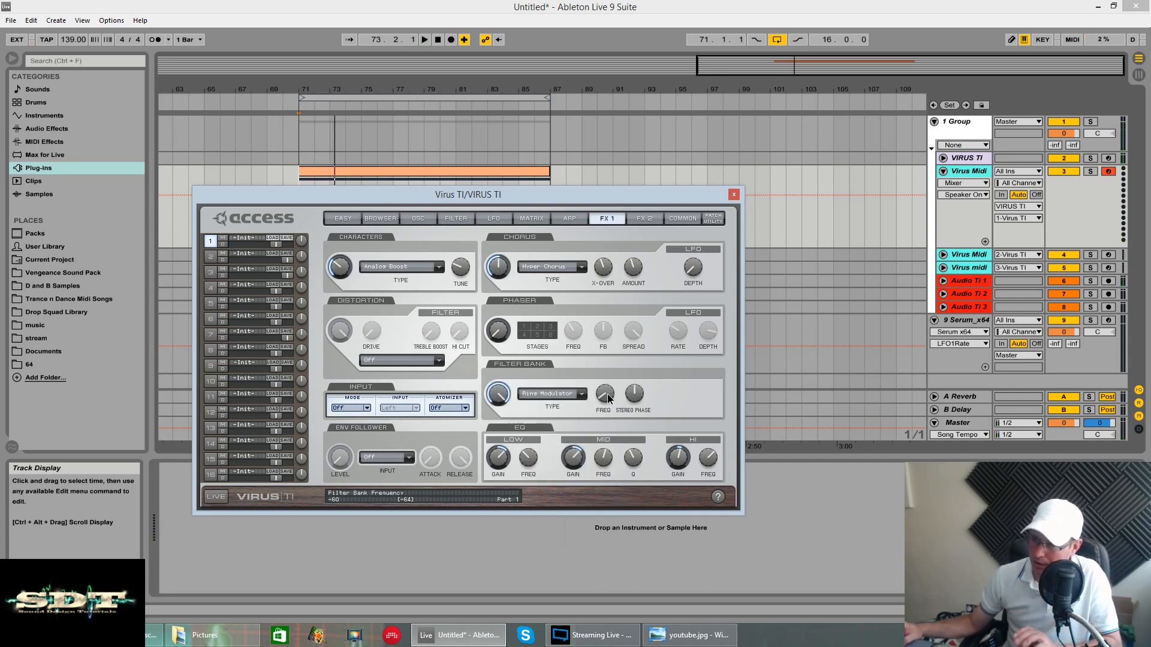
left_click_drag(609, 350, 607, 337)
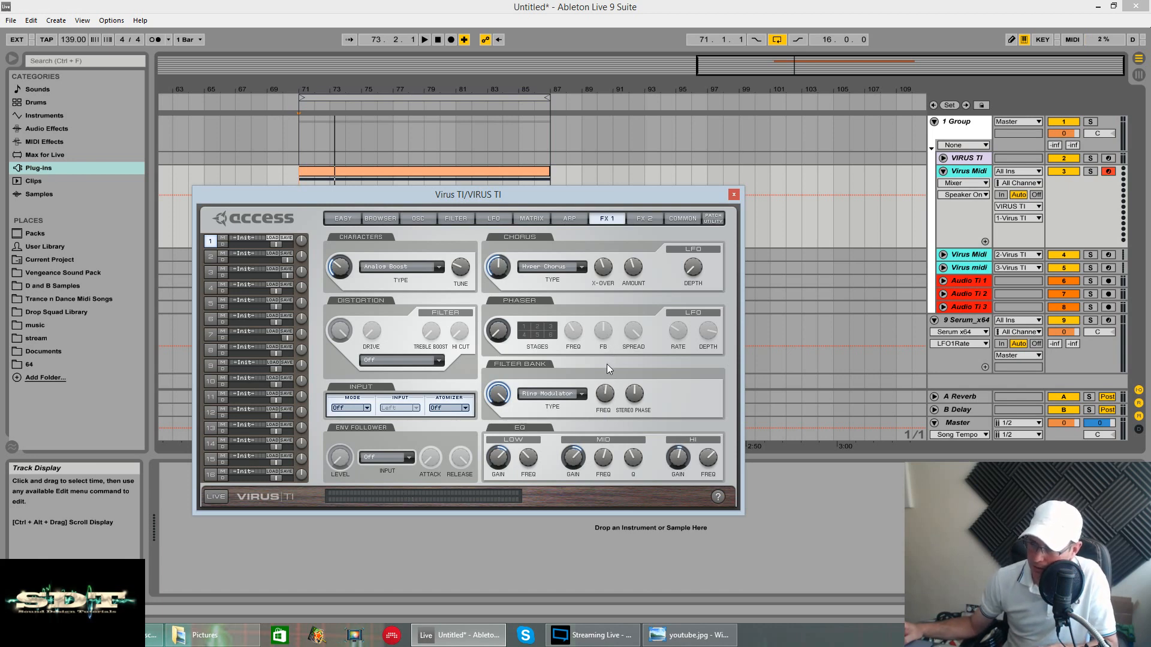
key("space")
left_click_drag(608, 395, 645, 319)
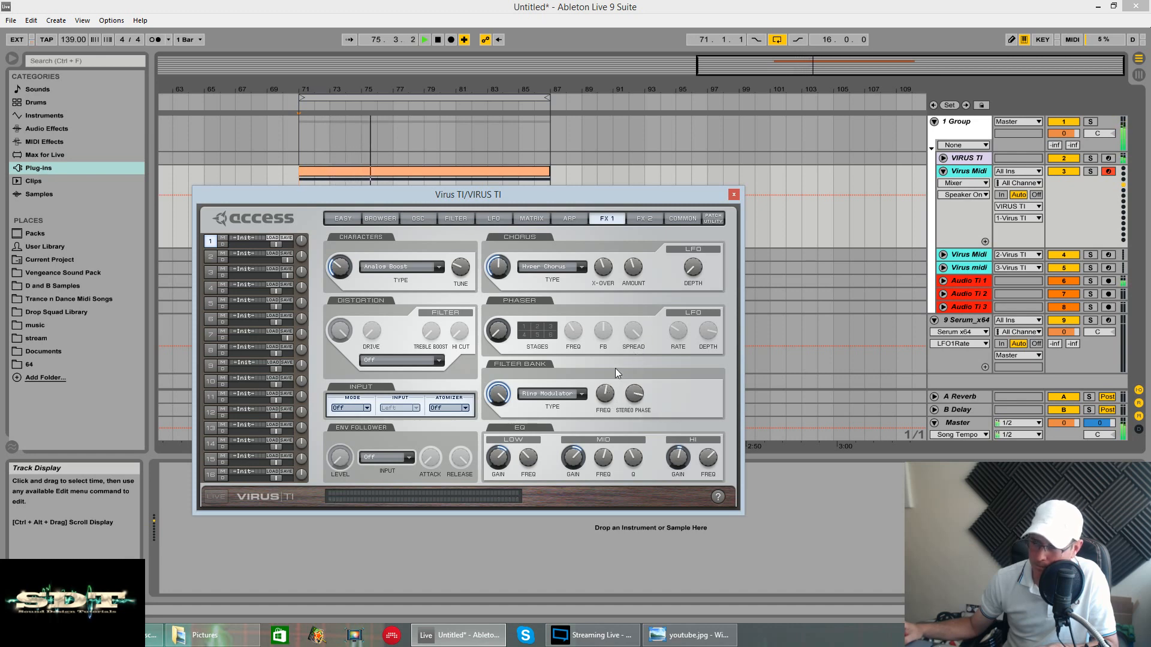
- Turn down the filter bank's mix, stop playback, and route Envelope 3 to Filterbank Freq in matrix slot 3
left_click_drag(494, 419, 510, 628)
key("space")
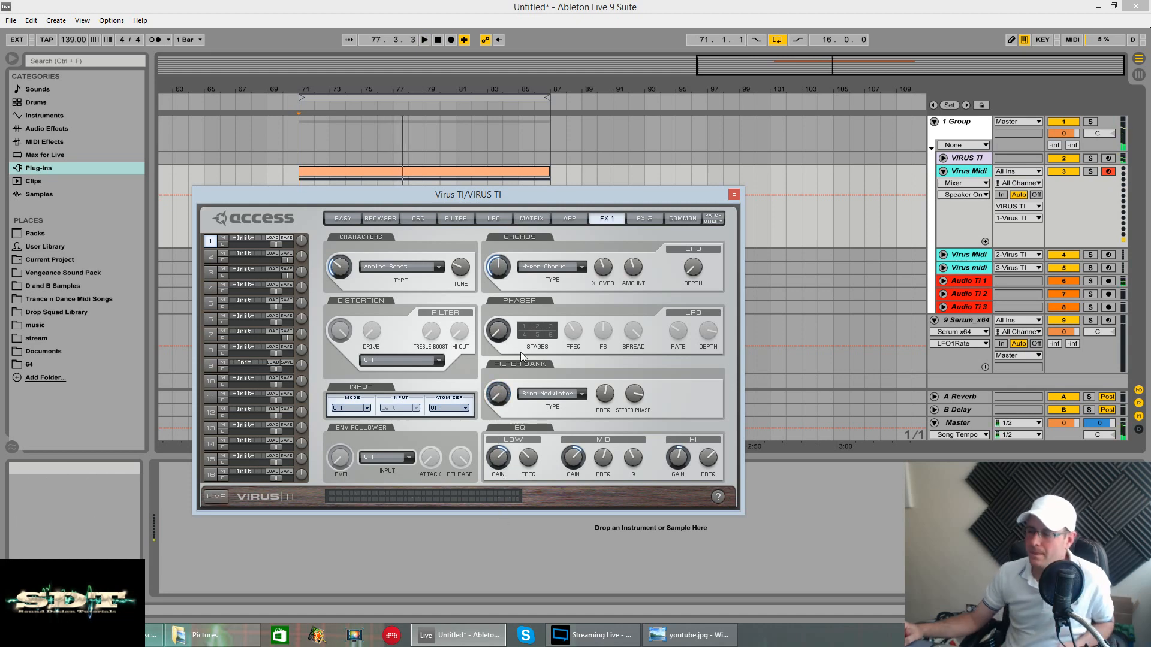
left_click(536, 220)
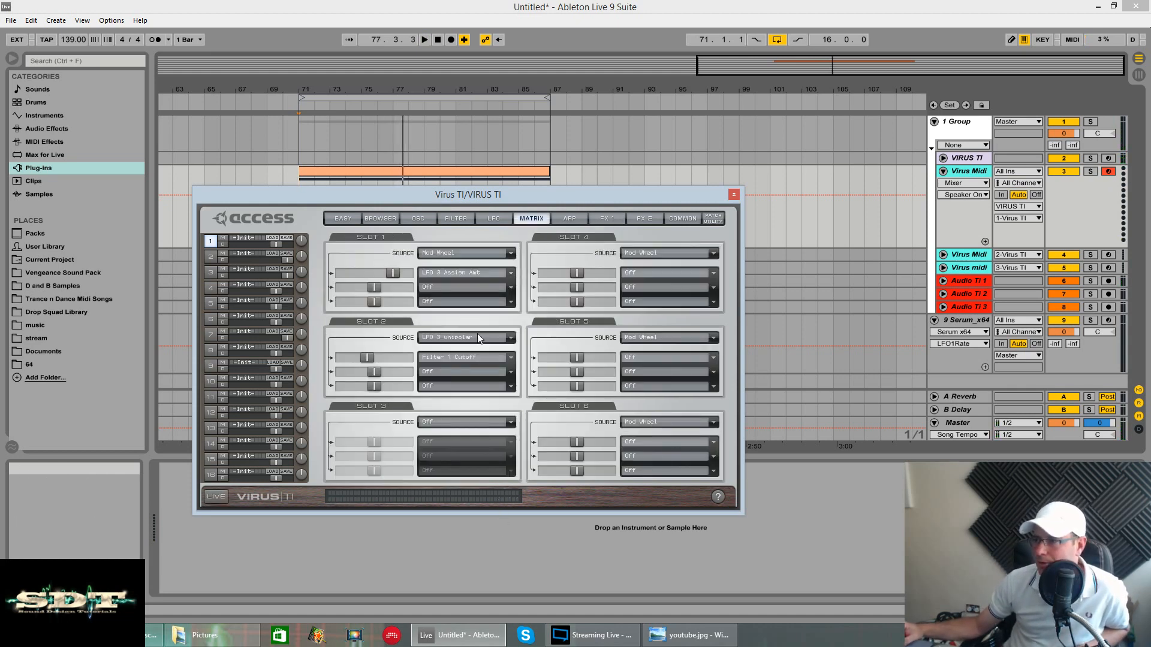
left_click(513, 421)
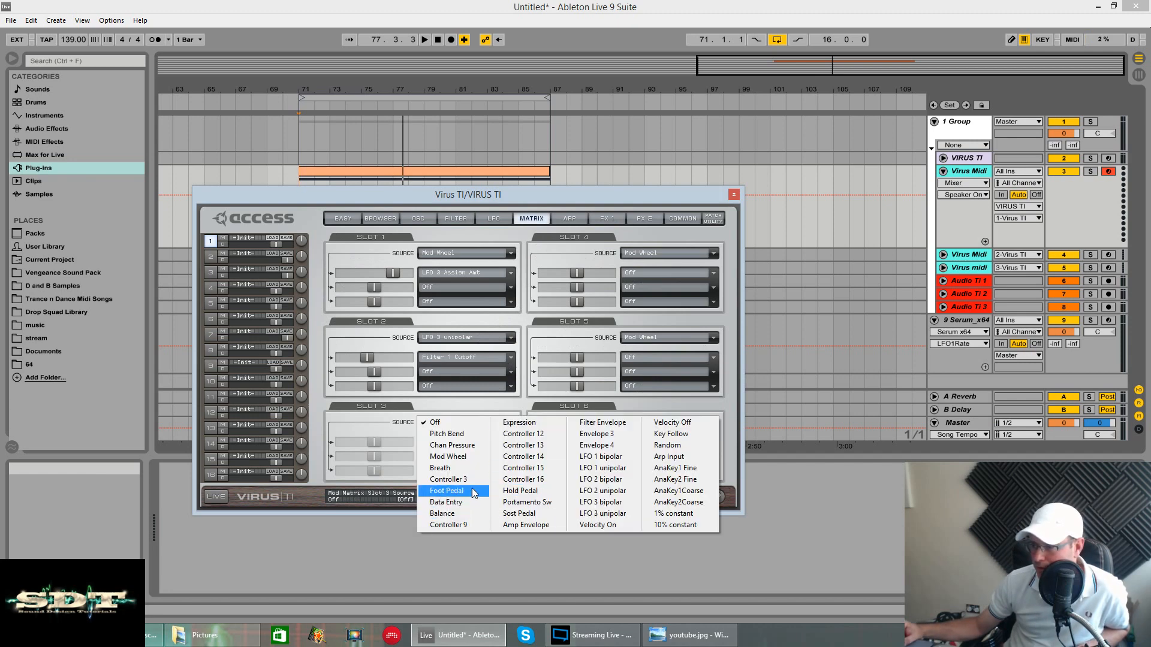
left_click(599, 434)
left_click(512, 445)
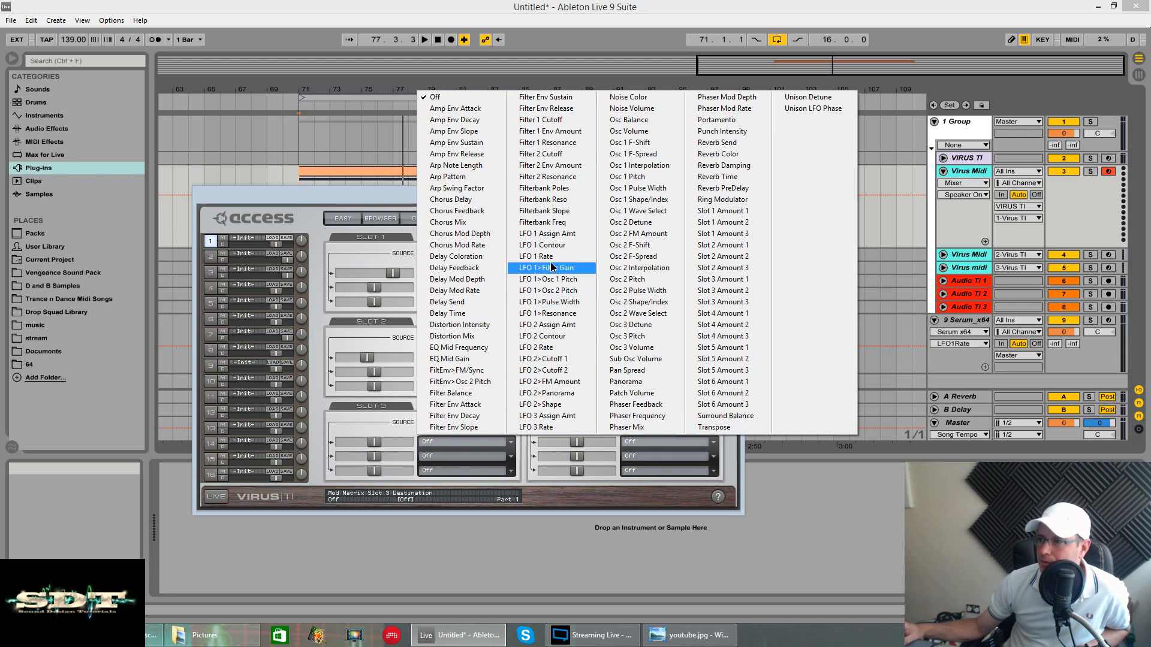
left_click(565, 223)
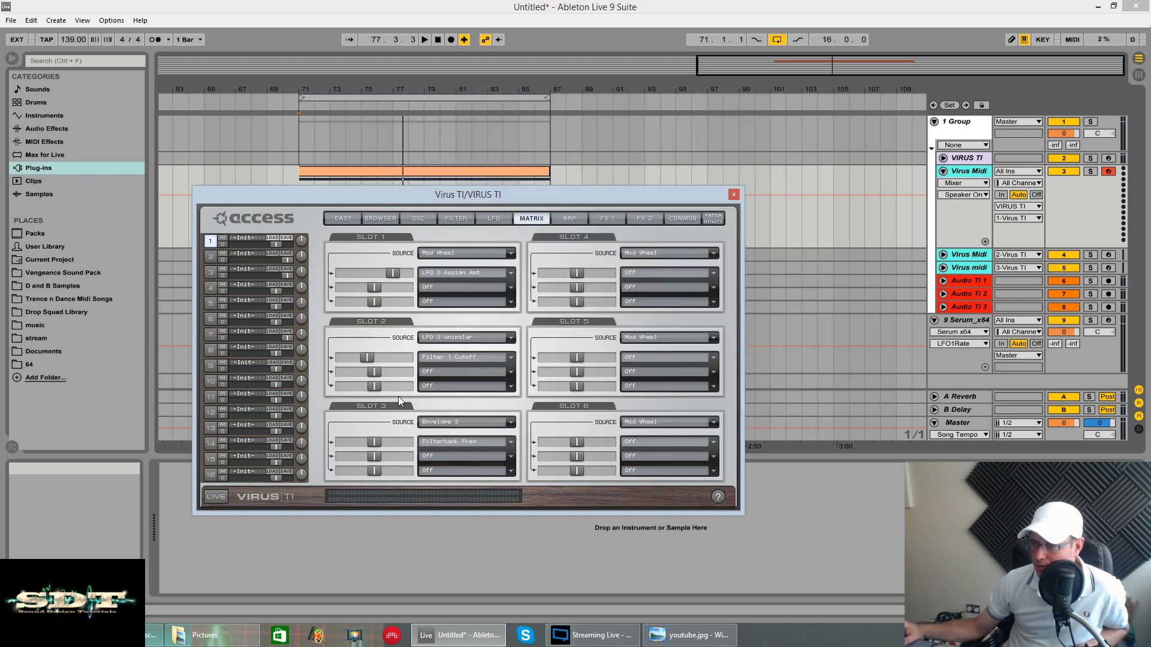
- Shape Envelope 3 with 100% sustain, a slightly longer release and a longer attack, auditioning the clip
left_click(602, 219)
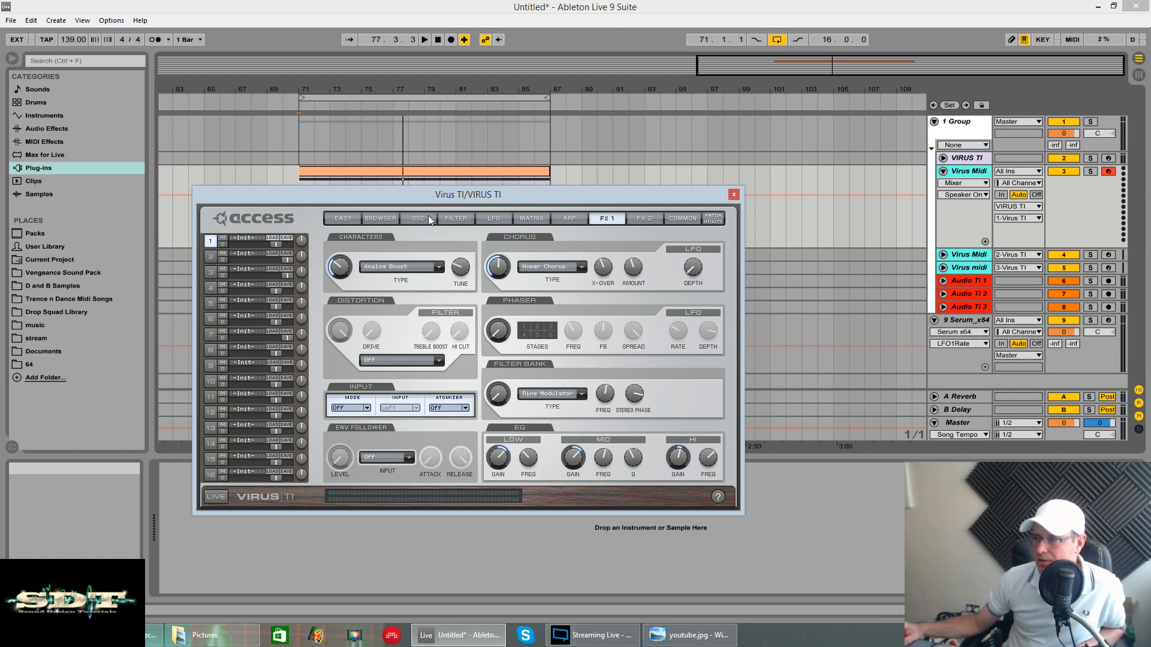
left_click(453, 220)
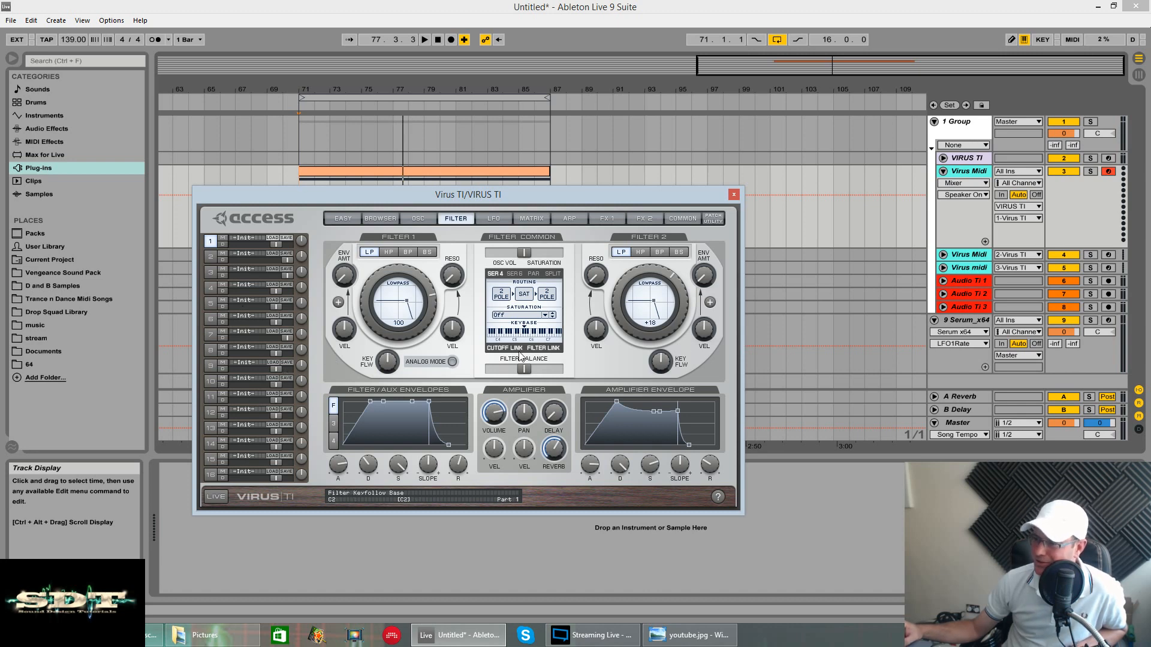
left_click(335, 424)
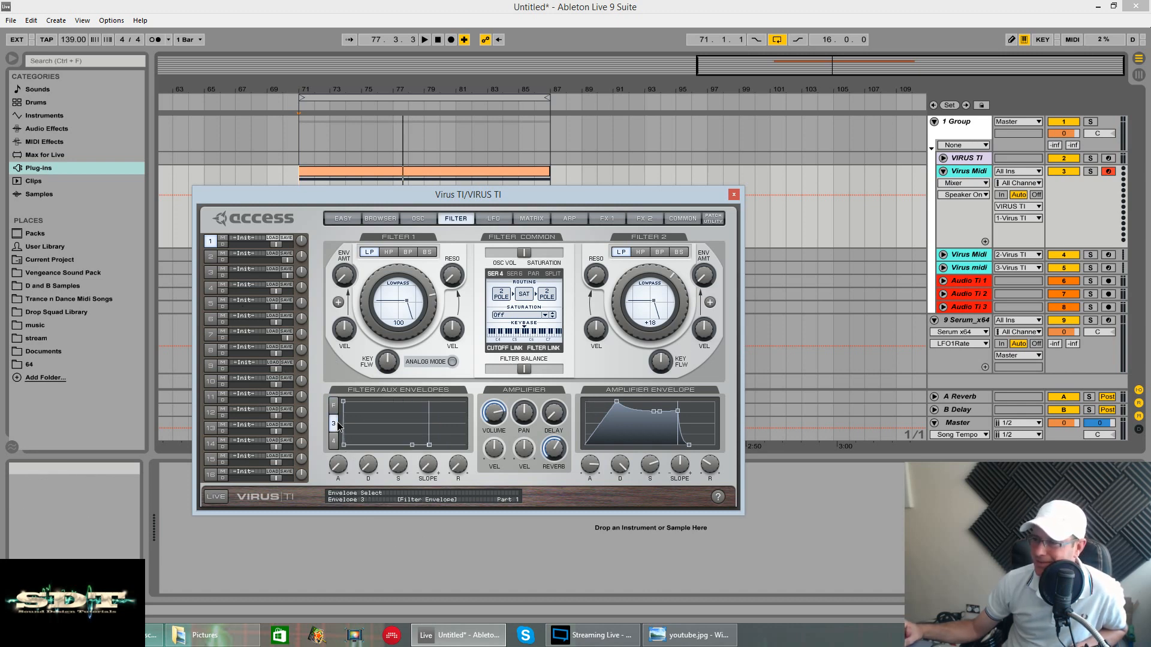
left_click_drag(398, 464, 410, 312)
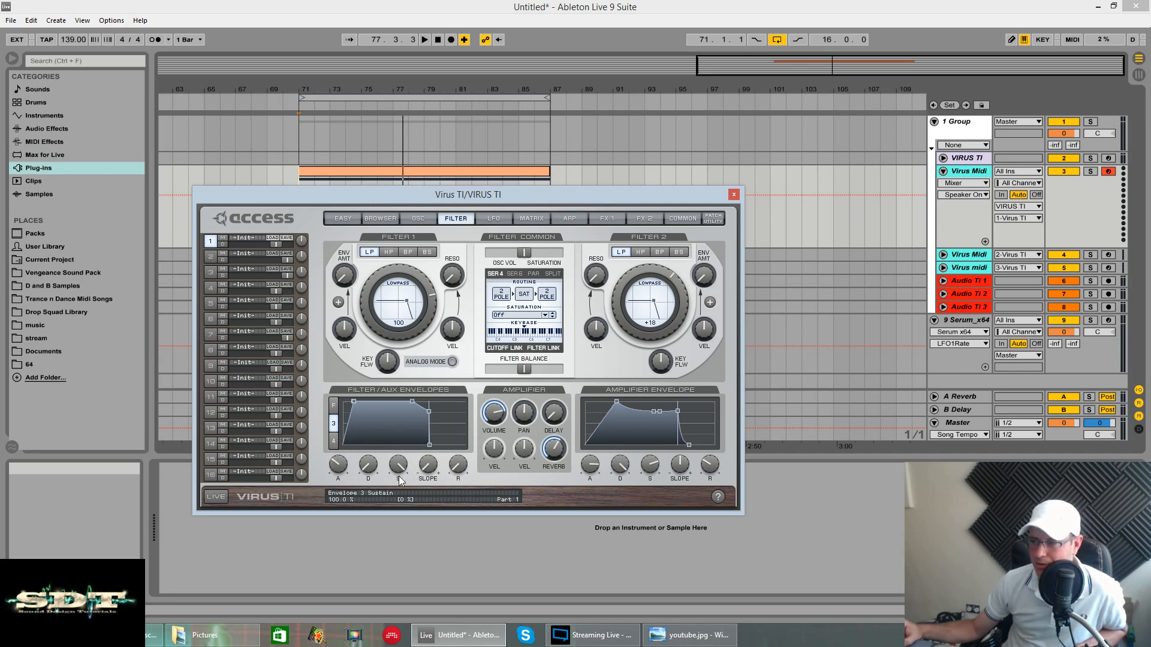
left_click_drag(461, 465, 461, 458)
key("space")
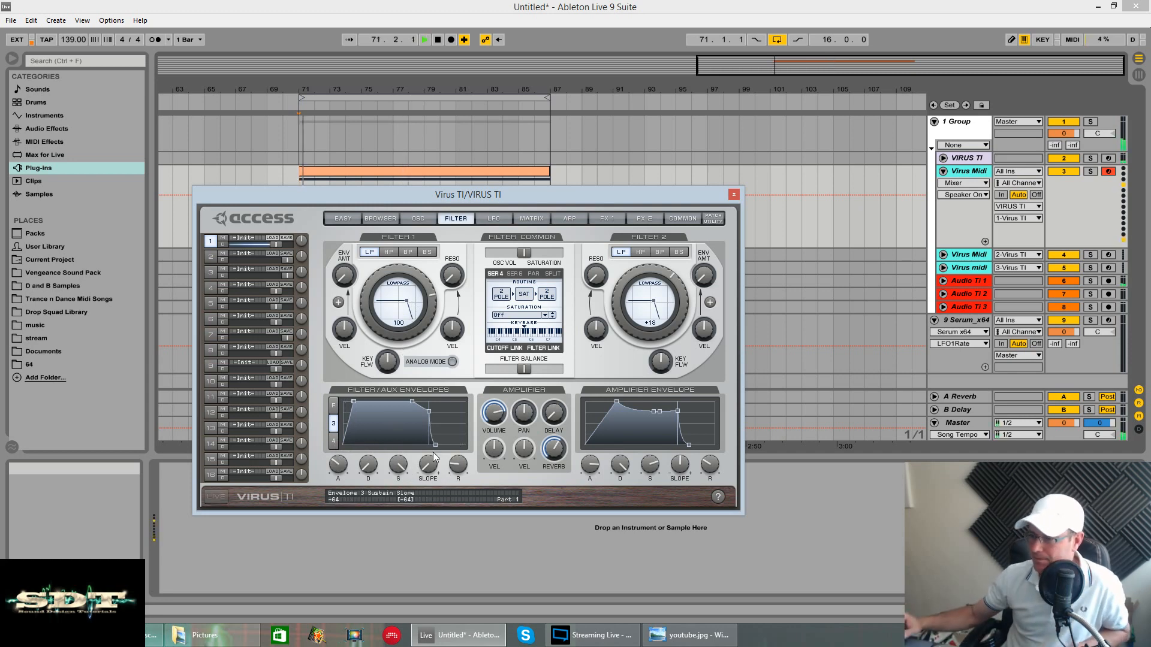
left_click_drag(335, 473, 348, 459)
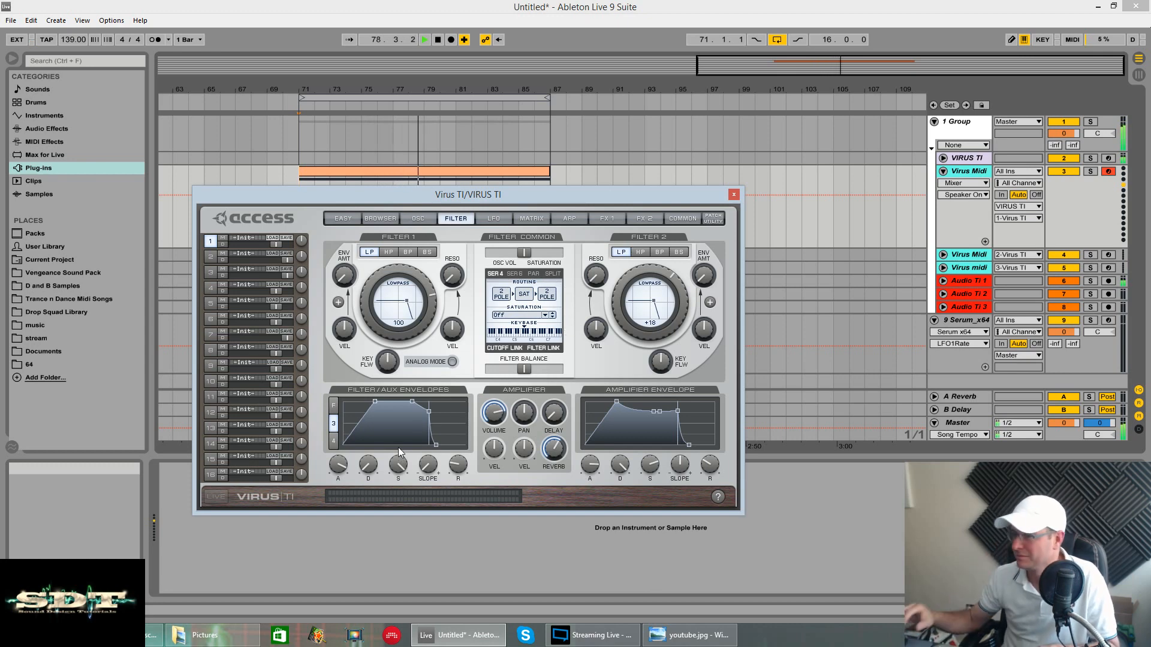
key("space")
- Reshape the filter envelope with minimum attack, no sustain and a moderate decay, and raise Filter 2's envelope amount while auditioning
left_click(333, 406)
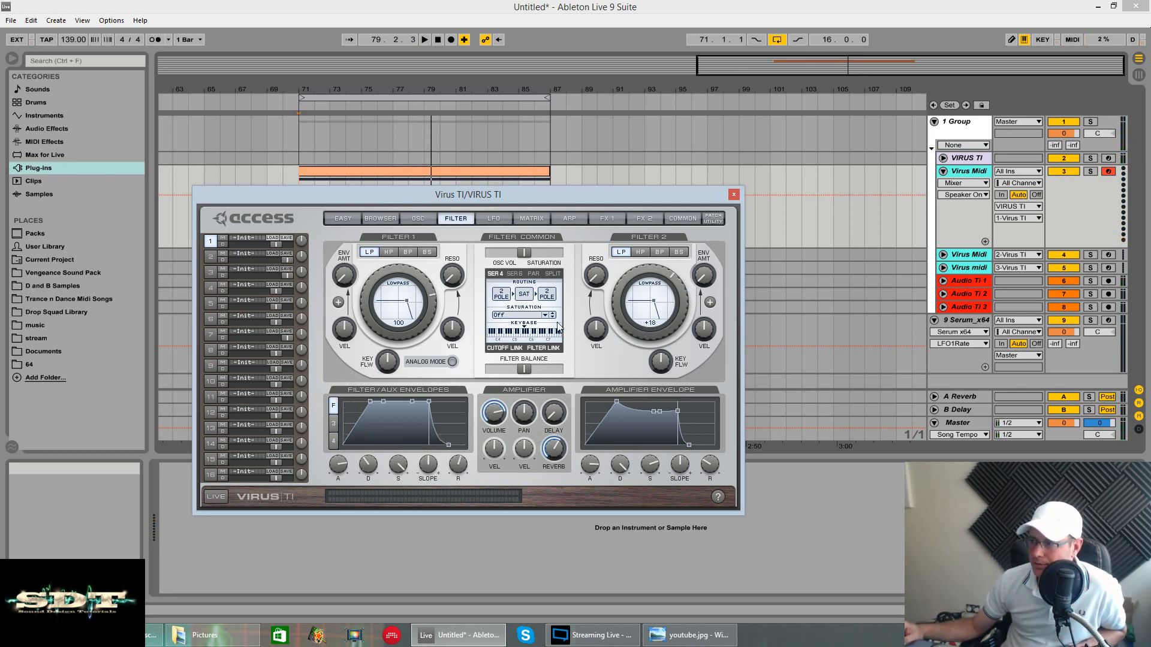
left_click_drag(340, 459, 340, 591)
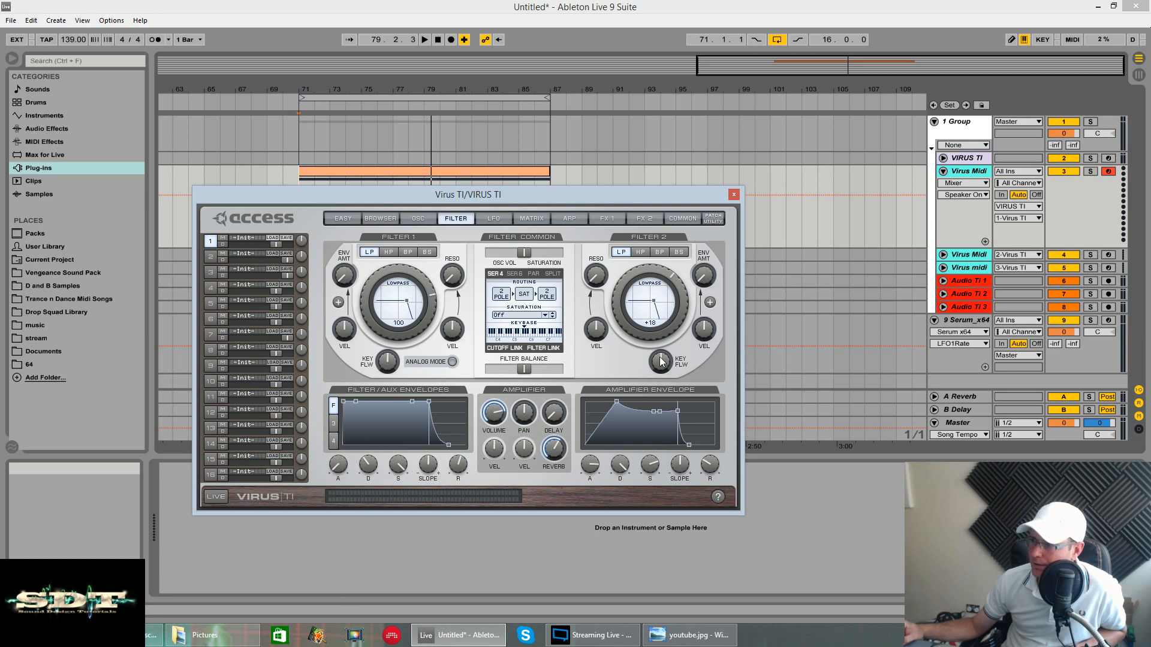
left_click_drag(703, 275, 702, 237)
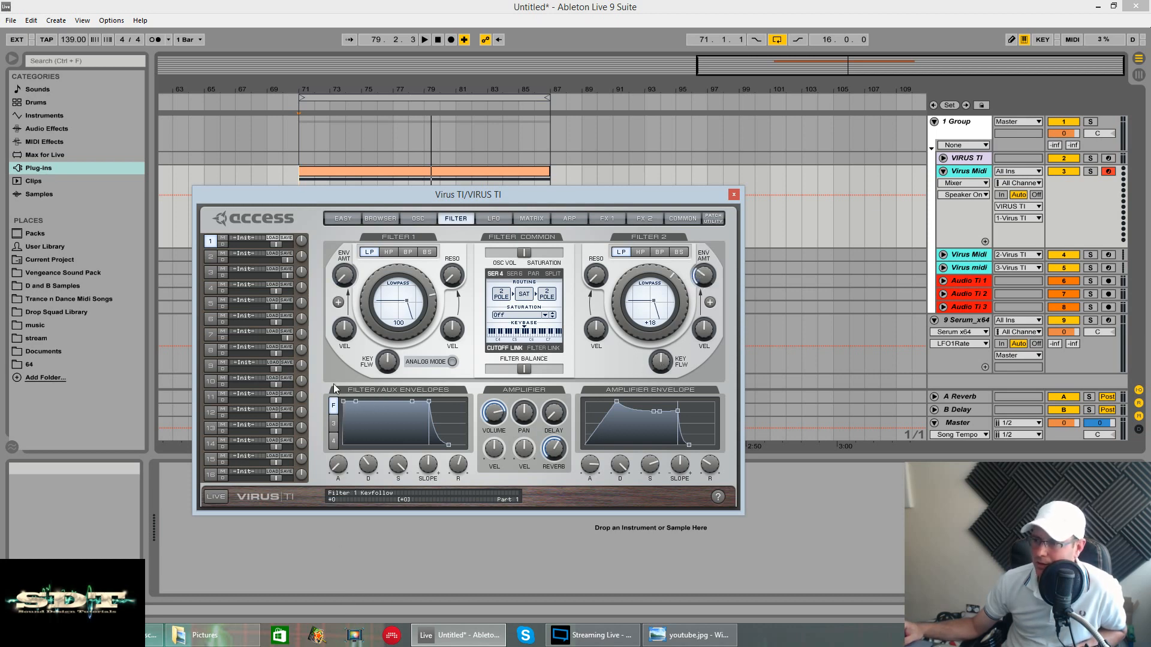
left_click_drag(366, 466, 385, 552)
left_click_drag(368, 466, 369, 447)
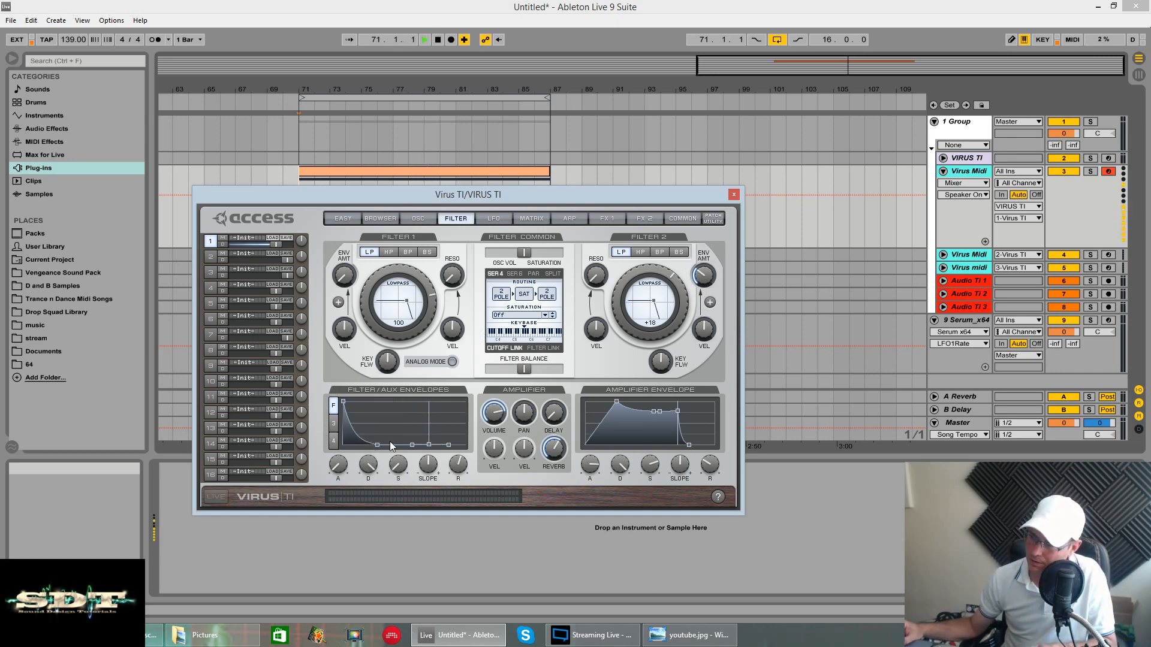
key("space")
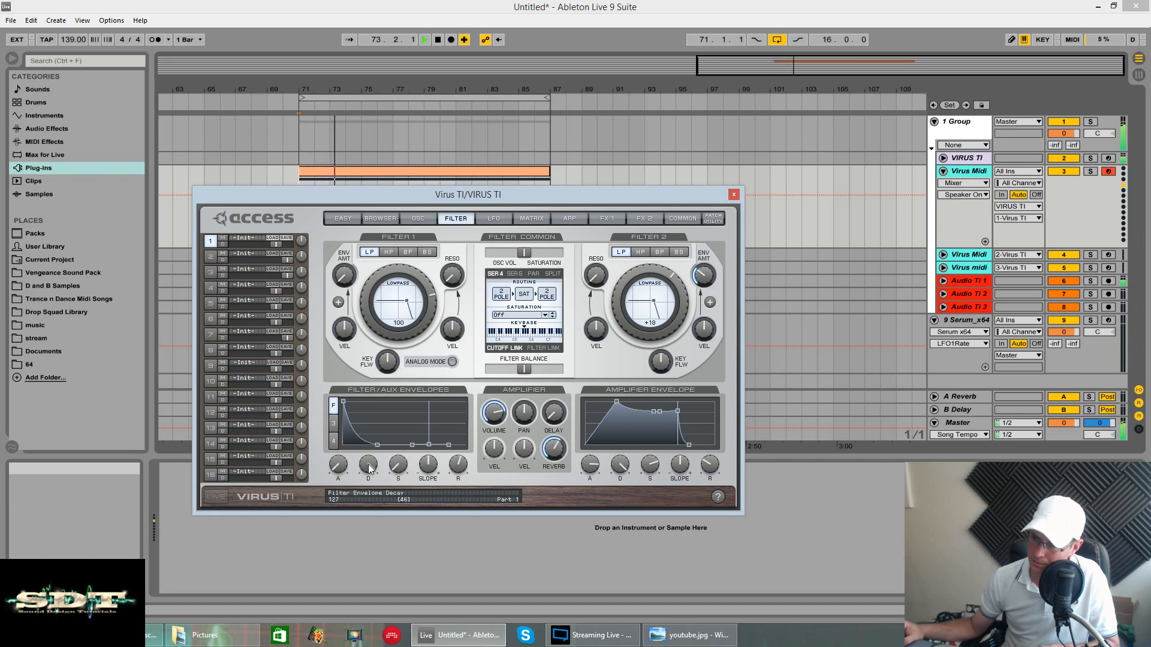
left_click_drag(371, 462, 368, 506)
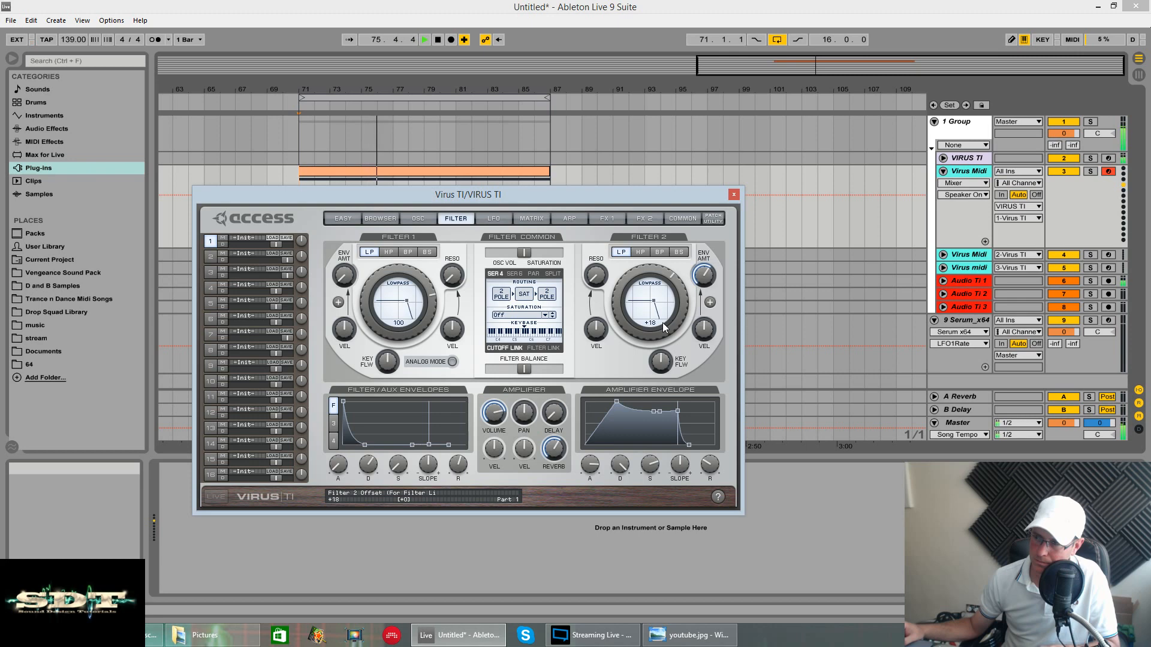
- Set the filter saturation type to Soft, listen to the clip and stop playback
left_click(531, 315)
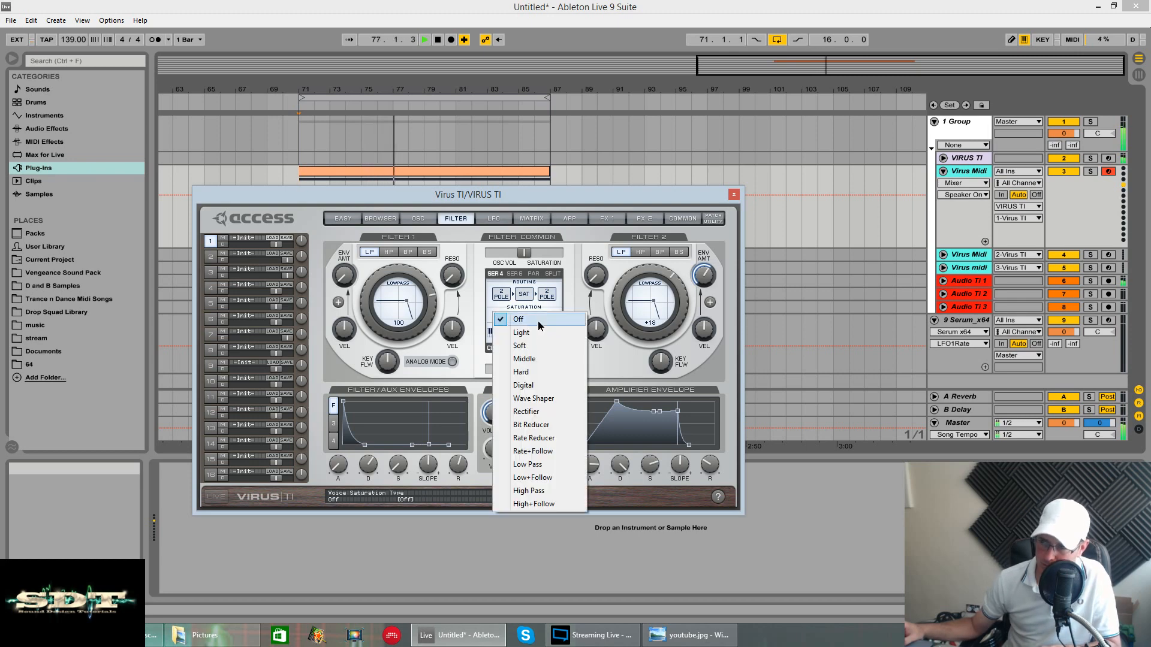
left_click(539, 344)
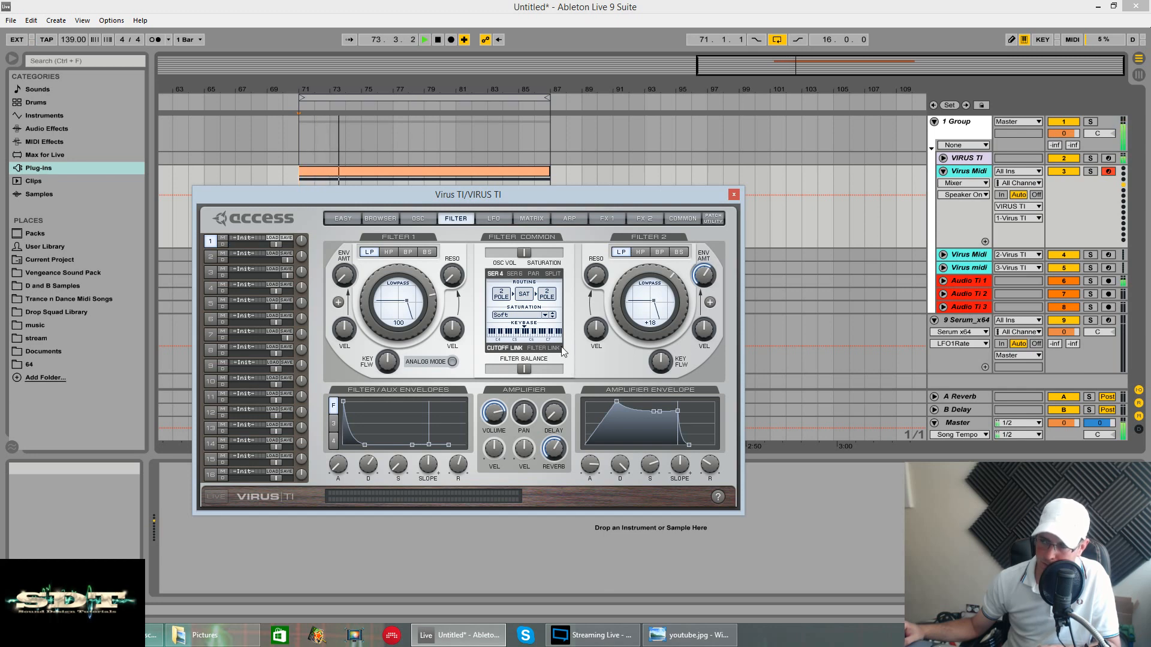
key("space")
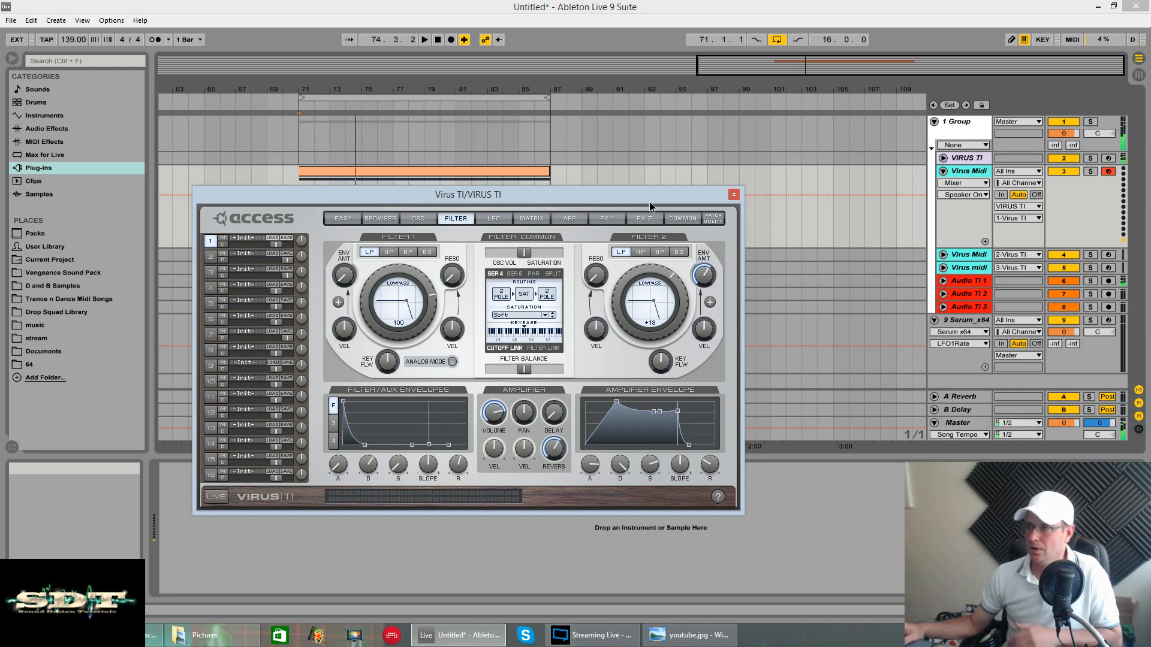
- Raise the delay send to -7.0 dB and adjust the delay's time, feedback and color while playing the clip from its start
left_click(650, 219)
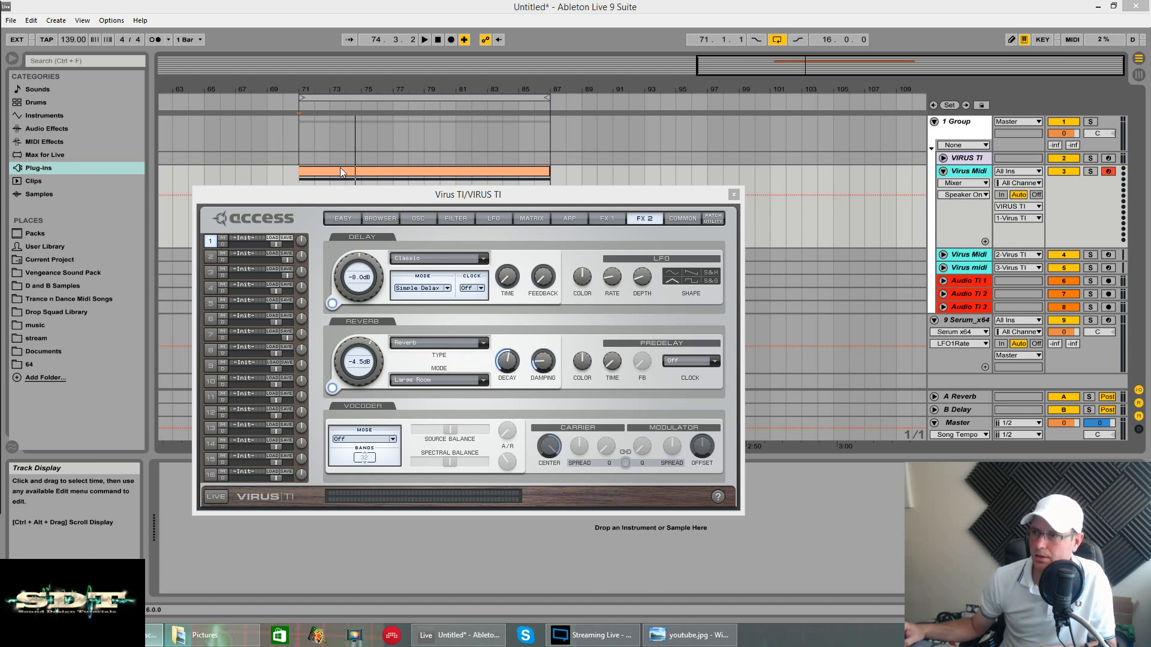
left_click(304, 161)
key("space")
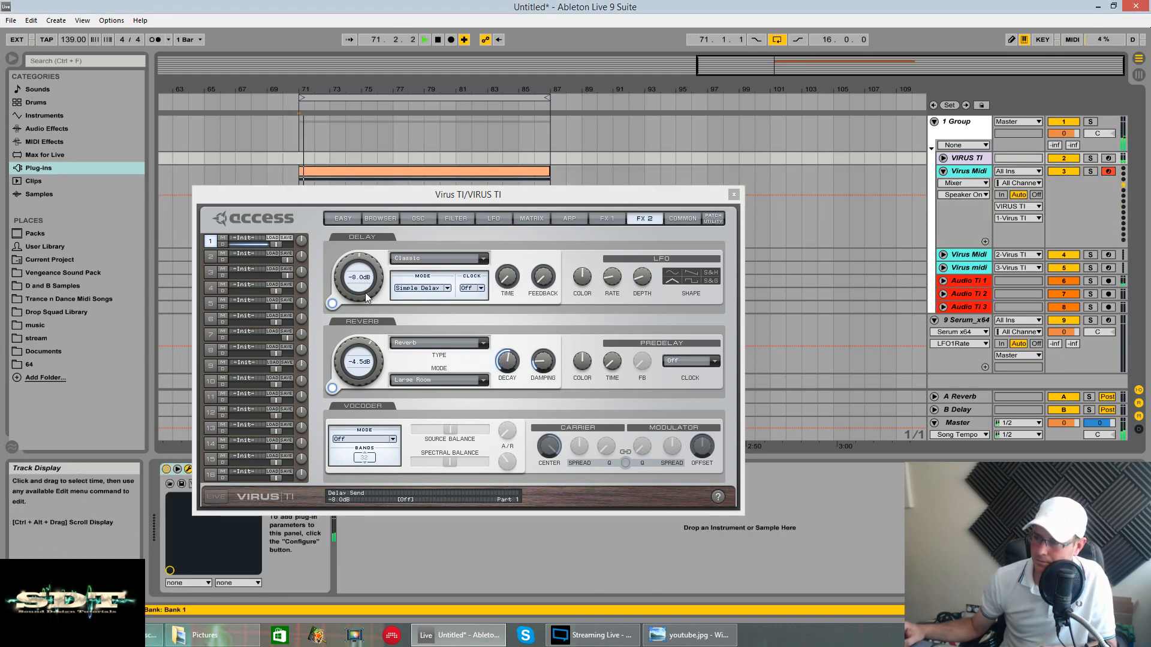
left_click_drag(345, 293, 343, 287)
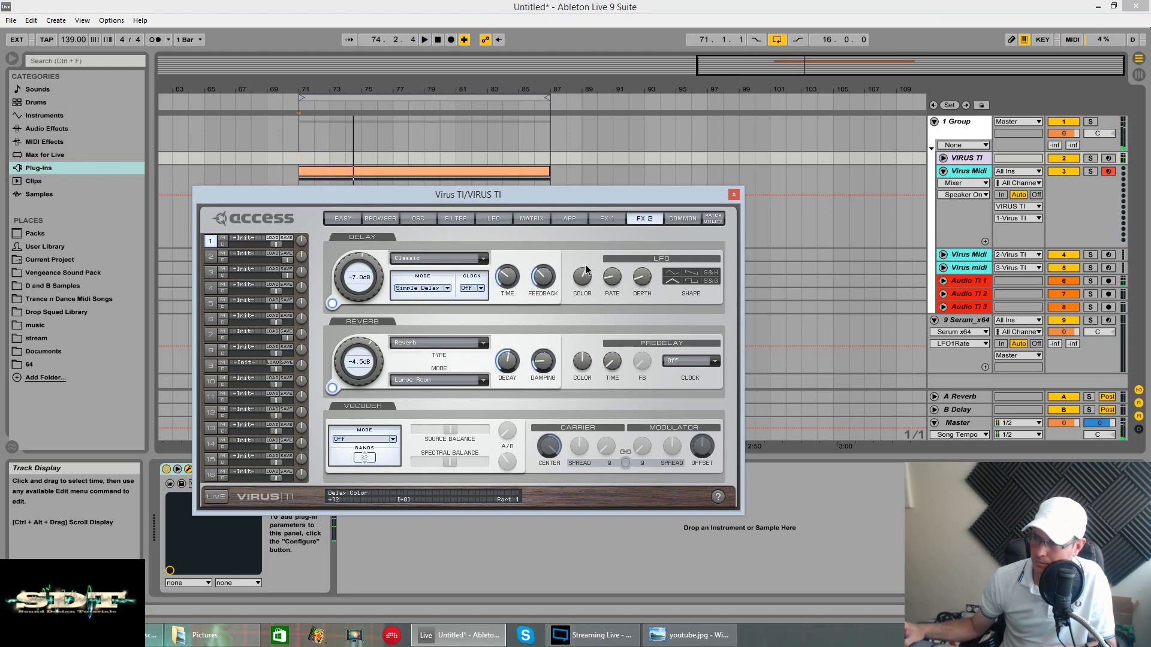
key("space")
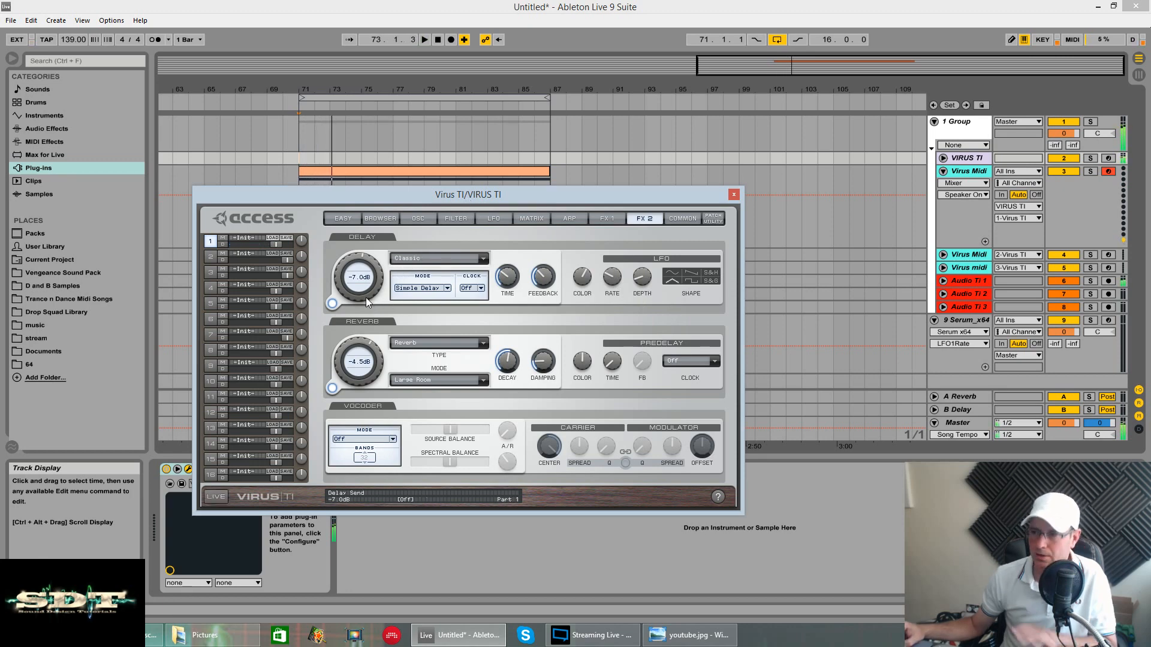
- Sync the delay clock to 1/64, raise the delay send further and play the clip
left_click(478, 288)
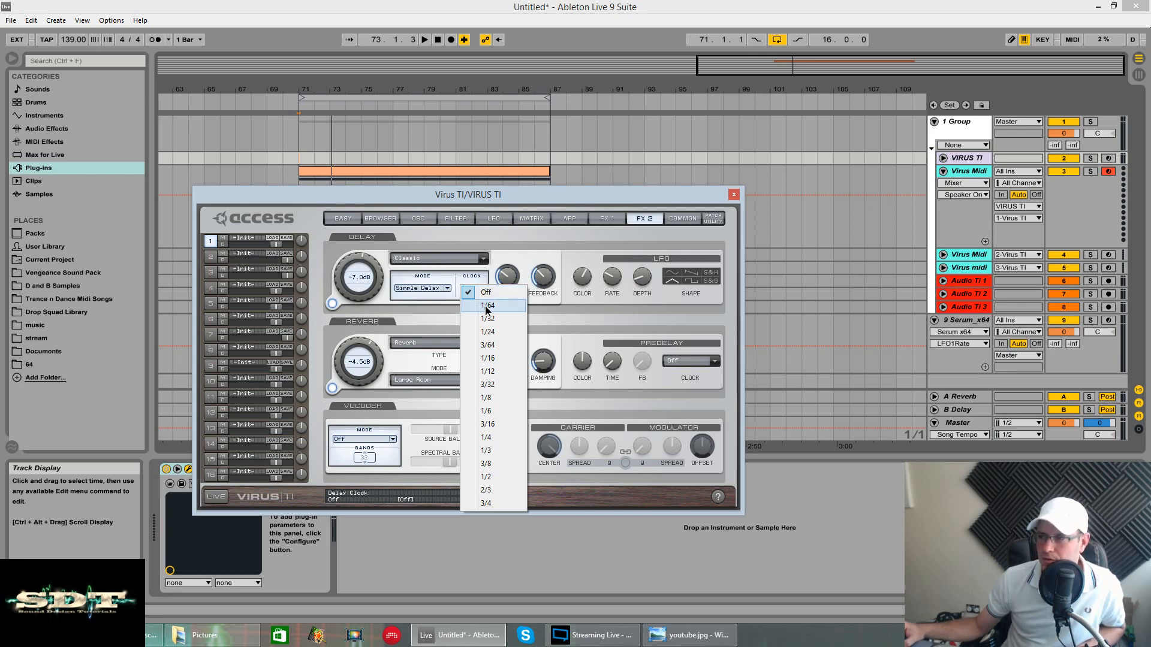
left_click(487, 306)
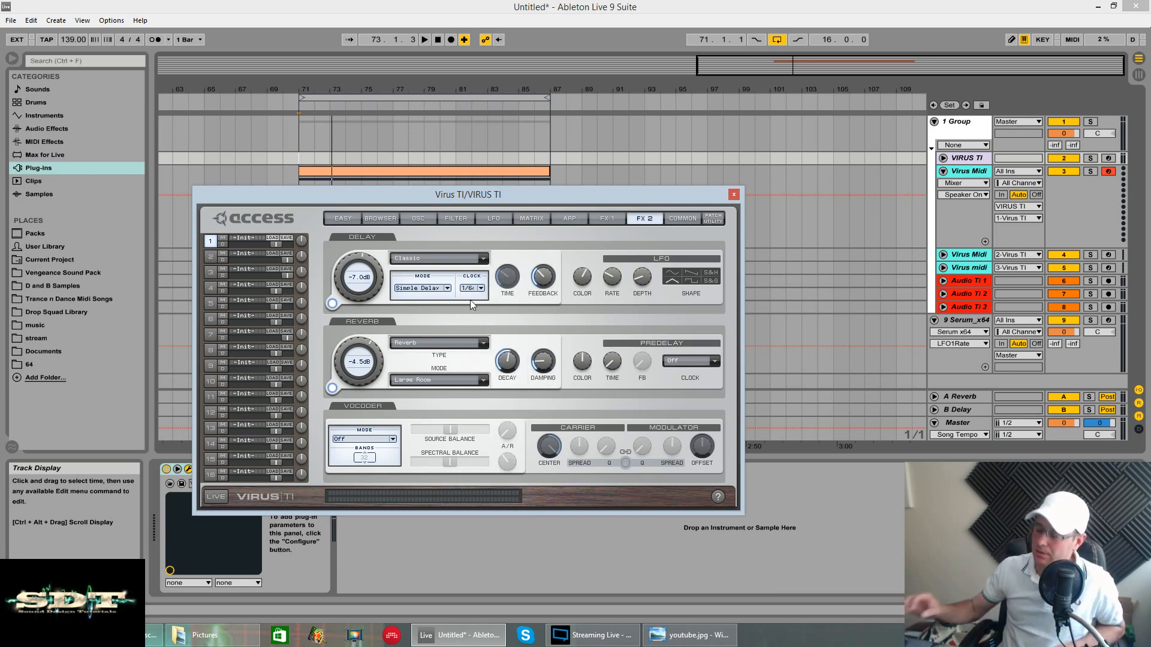
left_click_drag(342, 289, 349, 264)
key("space")
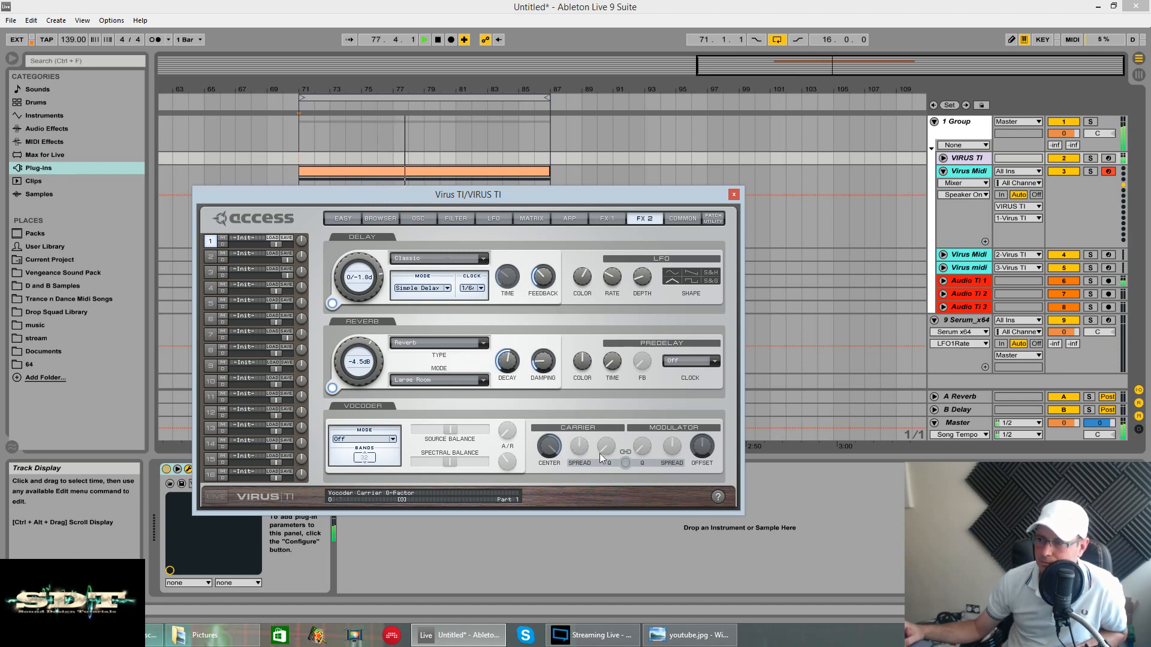
- Set the vocoder mode to Oscillator, raise spectral balance to about +48, lower carrier center and source balance, and widen the carrier spread
left_click(392, 440)
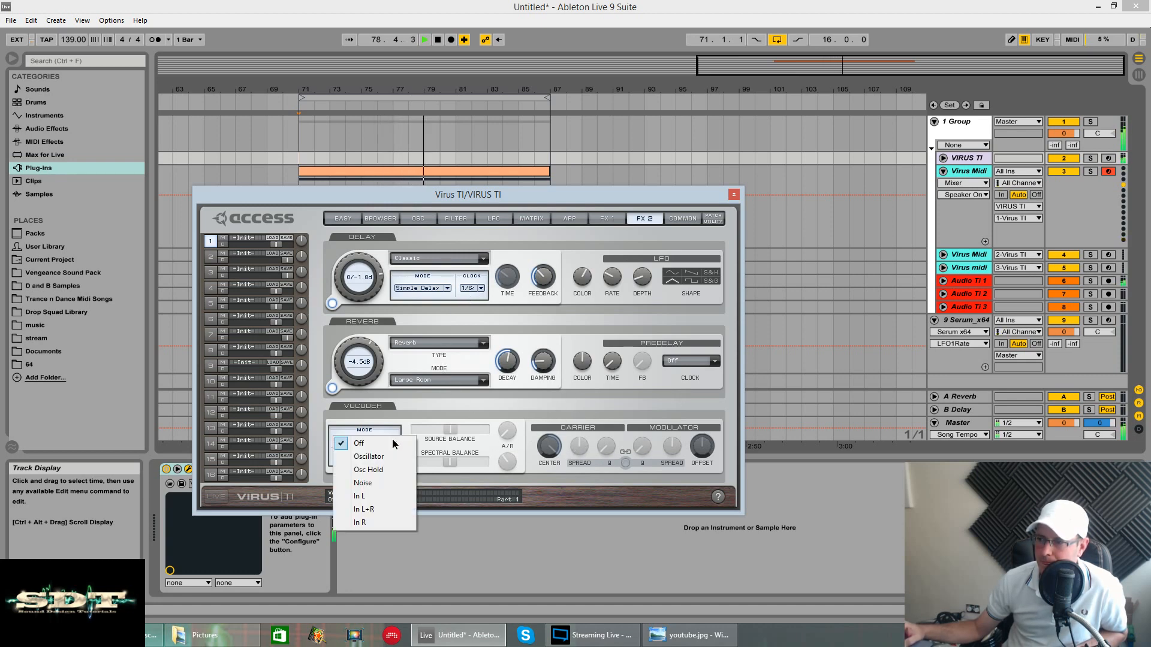
left_click(368, 456)
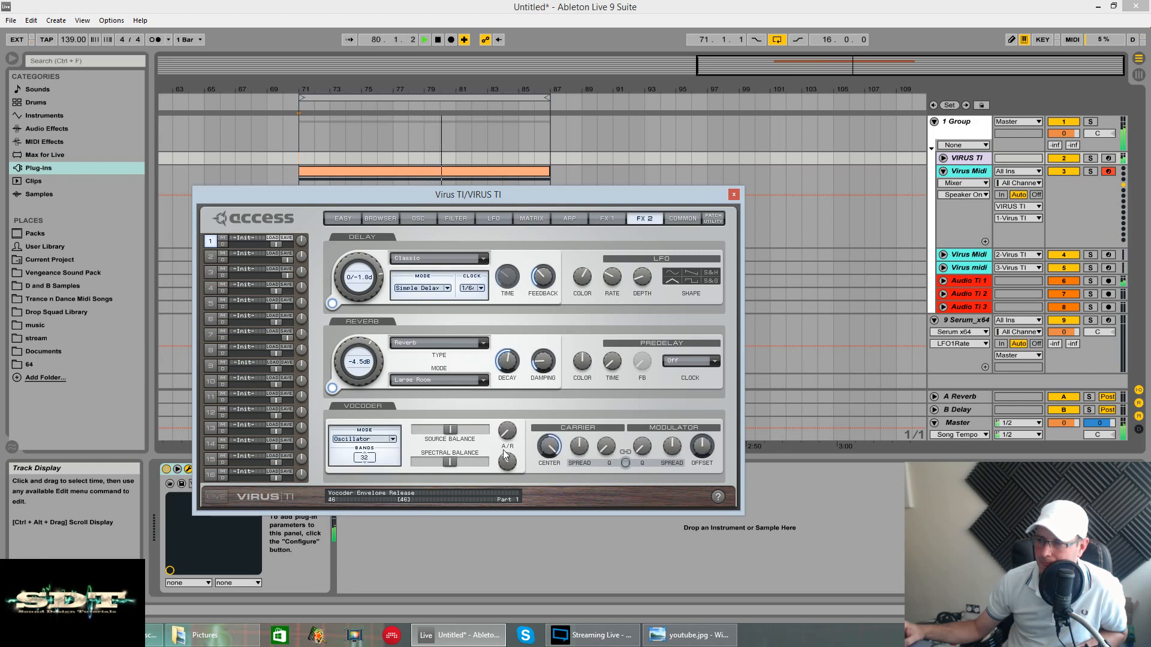
left_click_drag(450, 462, 480, 467)
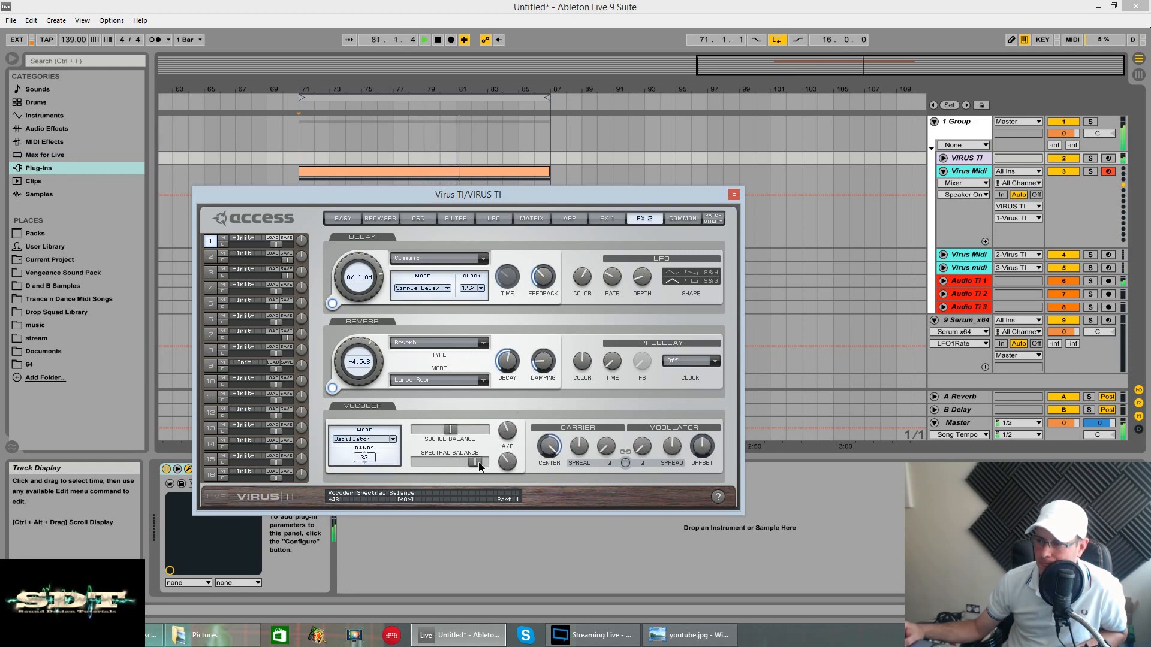
left_click_drag(555, 499, 560, 527)
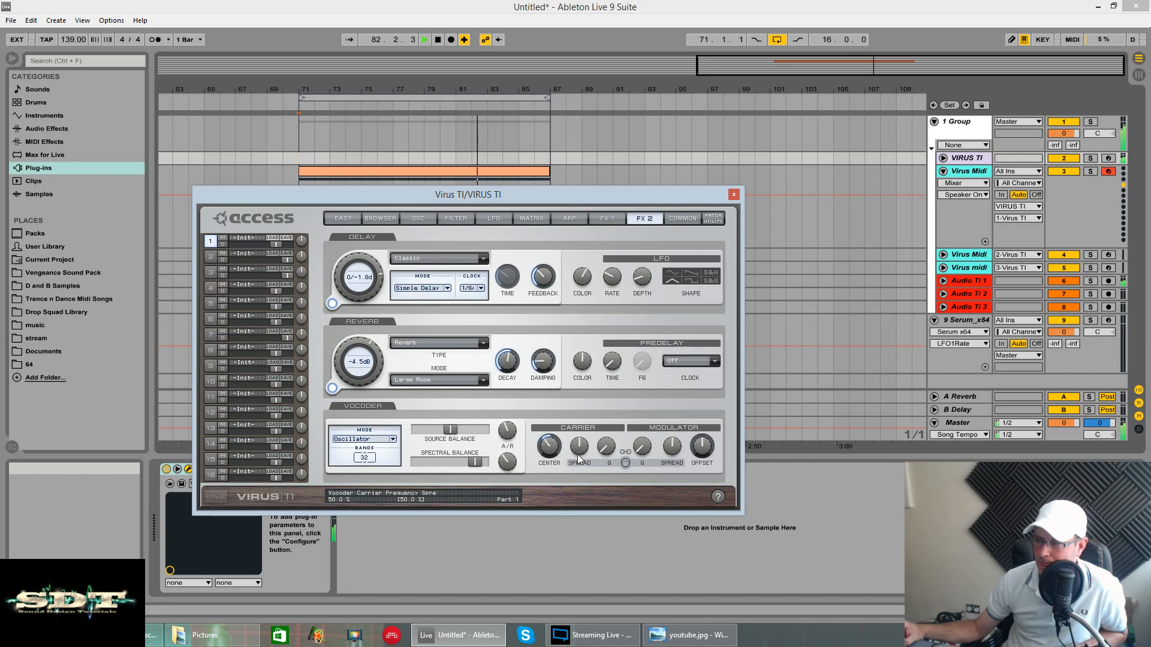
left_click_drag(579, 453, 606, 421)
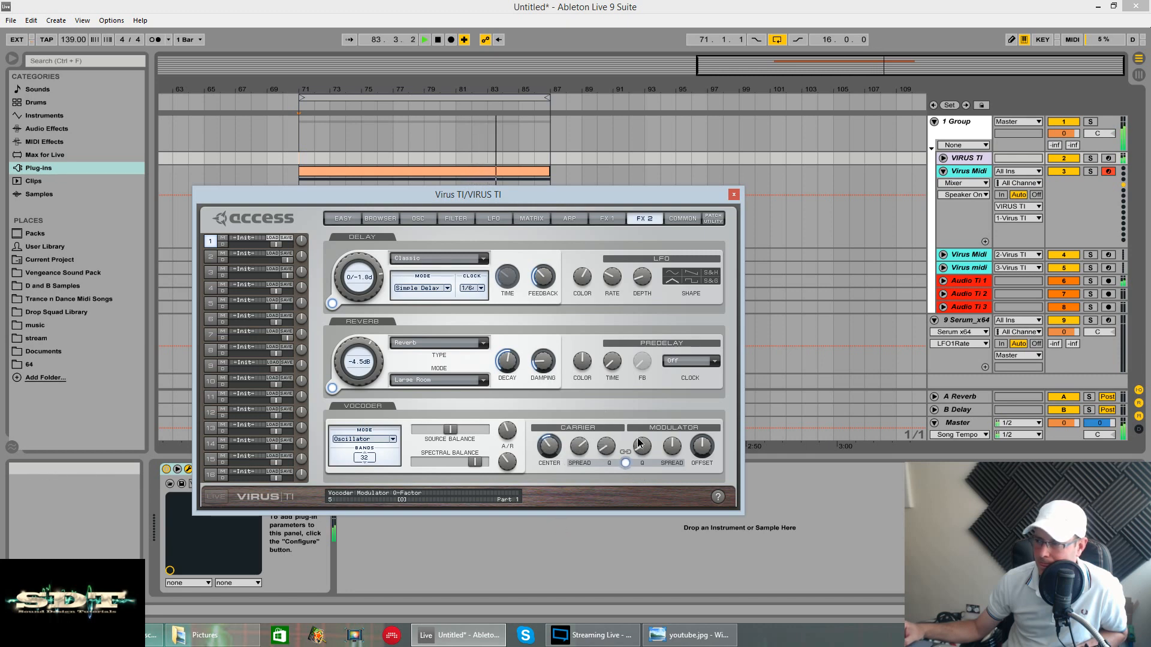
left_click_drag(450, 430, 412, 451)
- Try the vocoder in Noise mode and return it to Oscillator mode while the clip plays
left_click(392, 439)
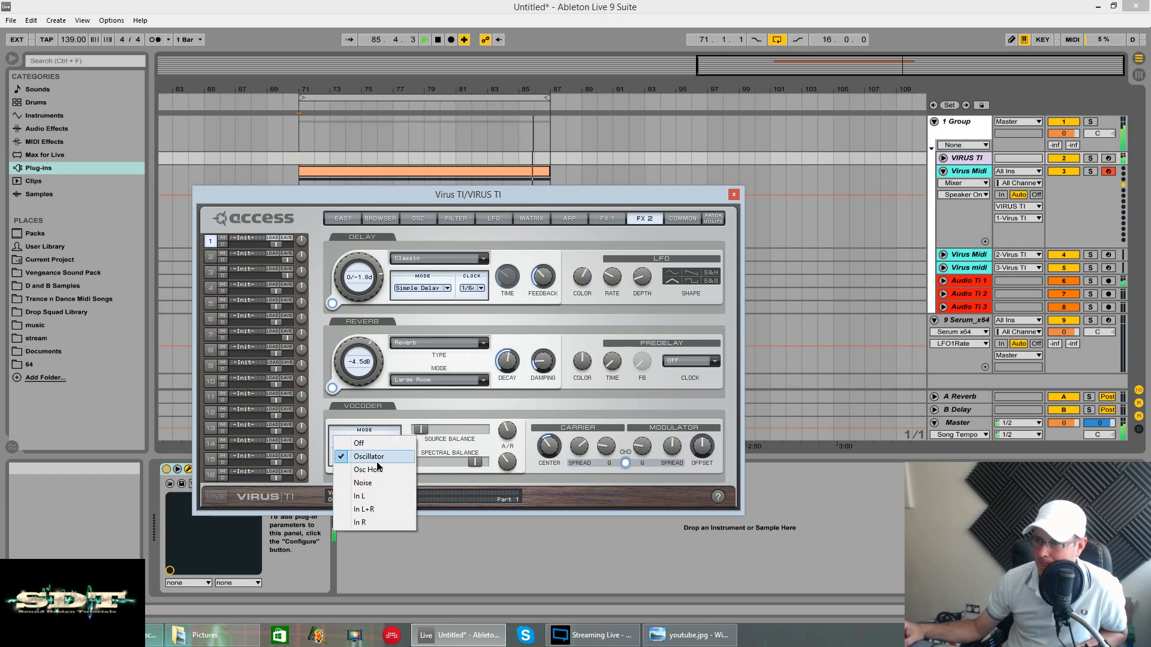
left_click(384, 453)
left_click(391, 440)
left_click(362, 483)
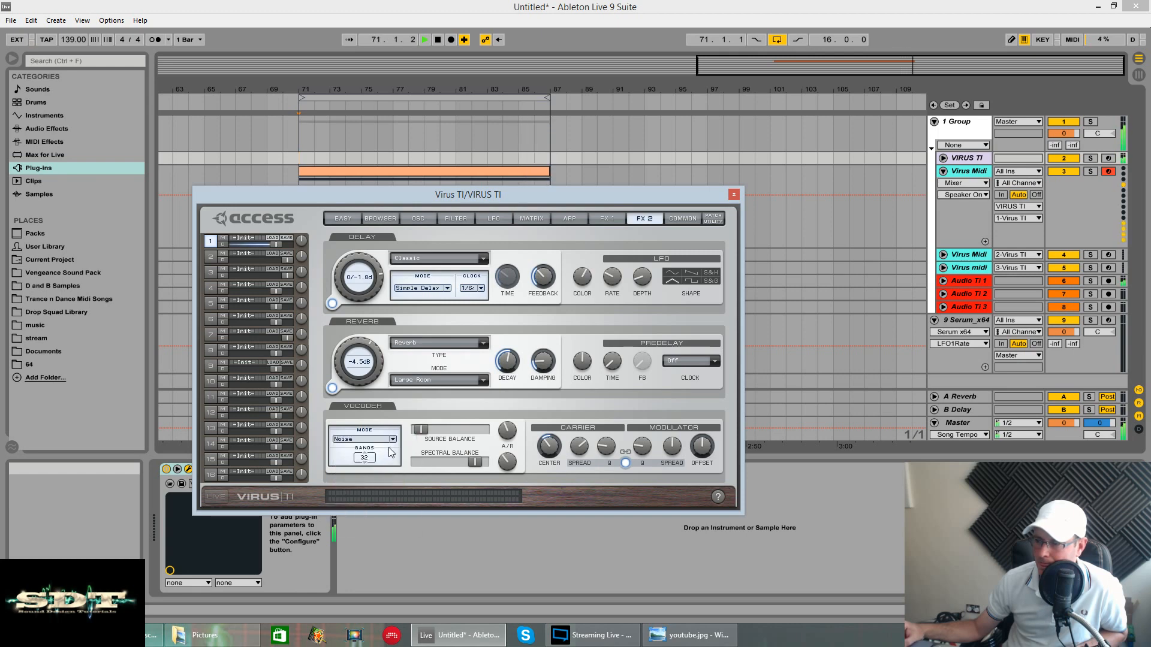
left_click(391, 441)
left_click(355, 457)
- Turn the vocoder off and stop playback
left_click(391, 439)
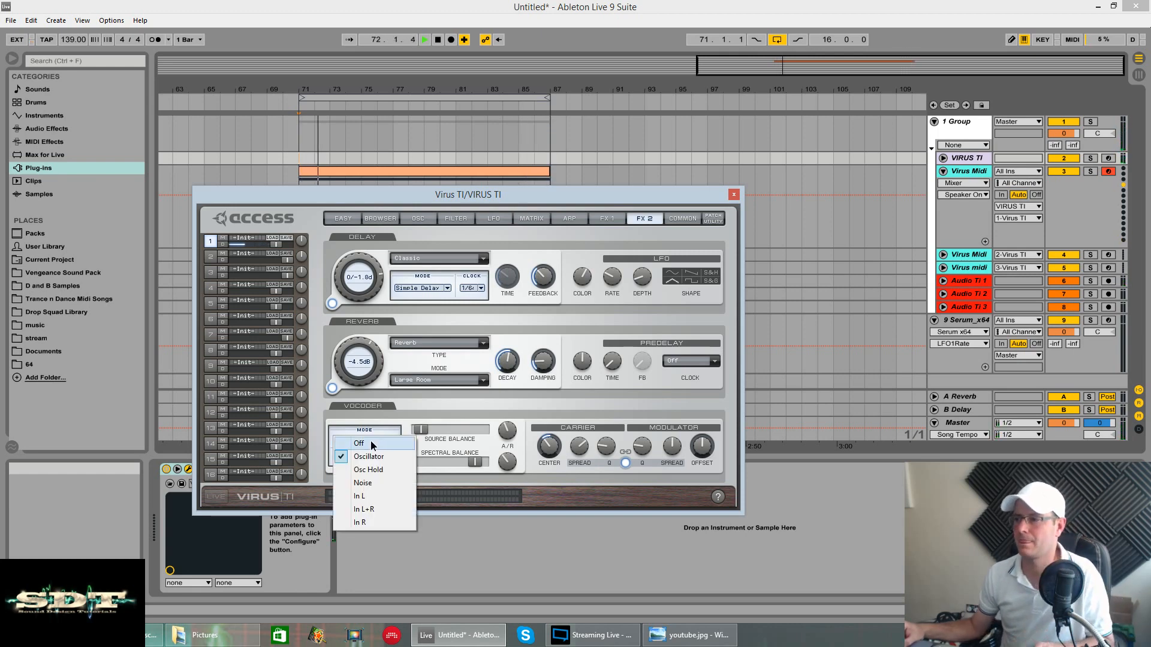
left_click(359, 444)
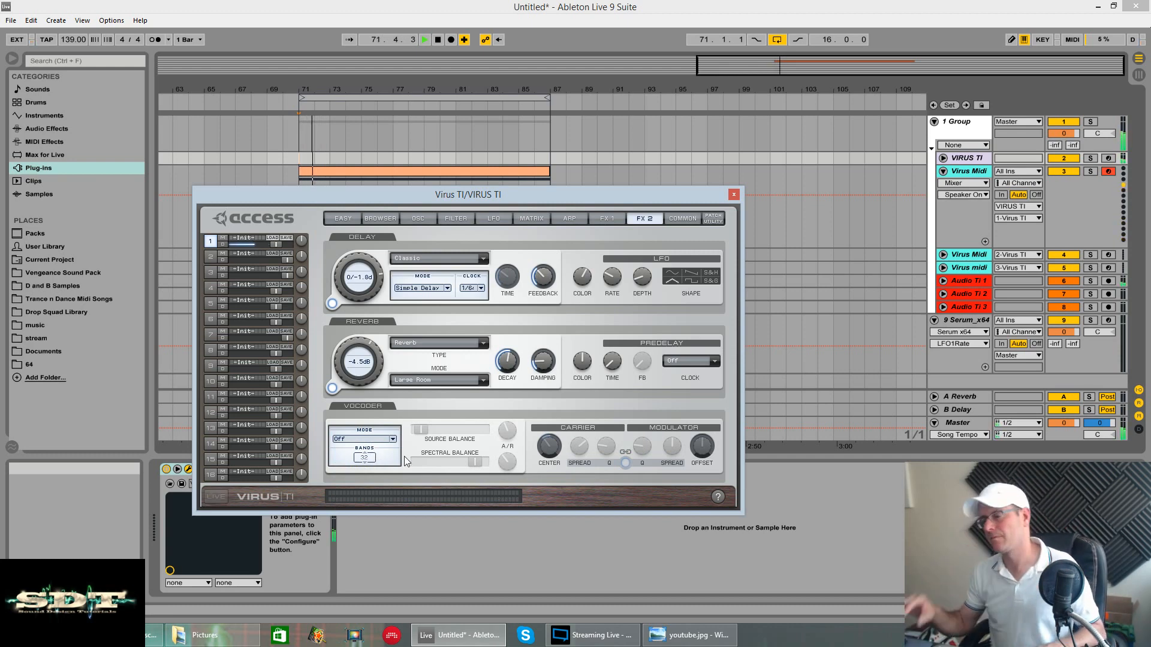
key("space")
- Raise the phaser mix and the Ring Modulator mix on the FX 1 page while playing the clip, and stop playback
left_click(606, 220)
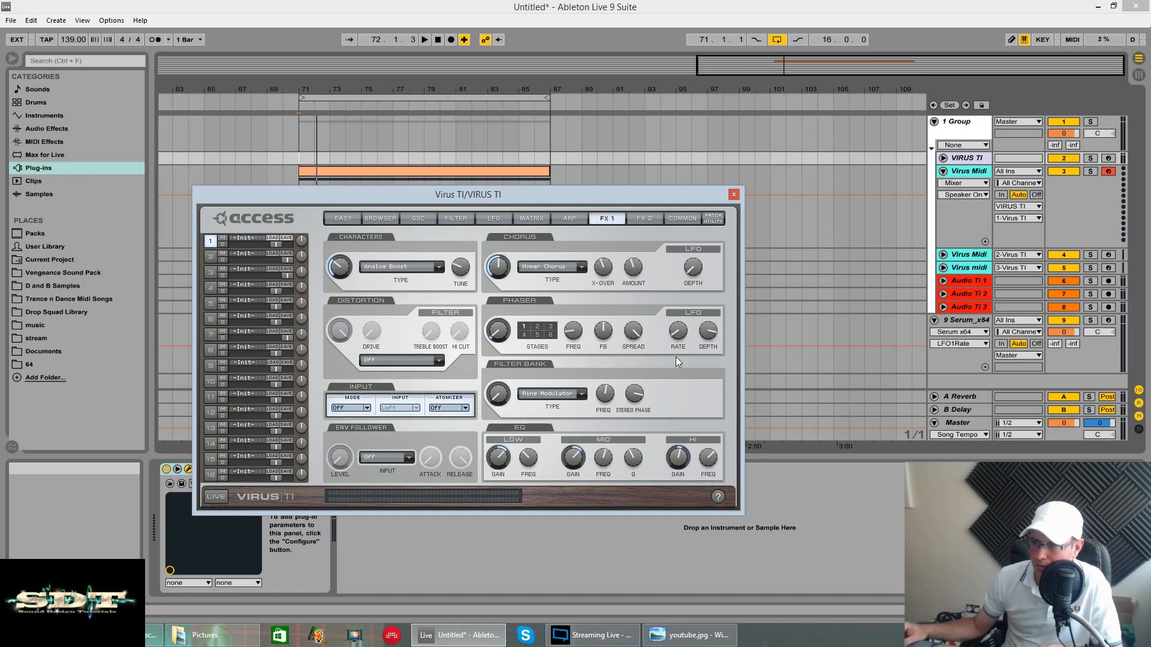
key("space")
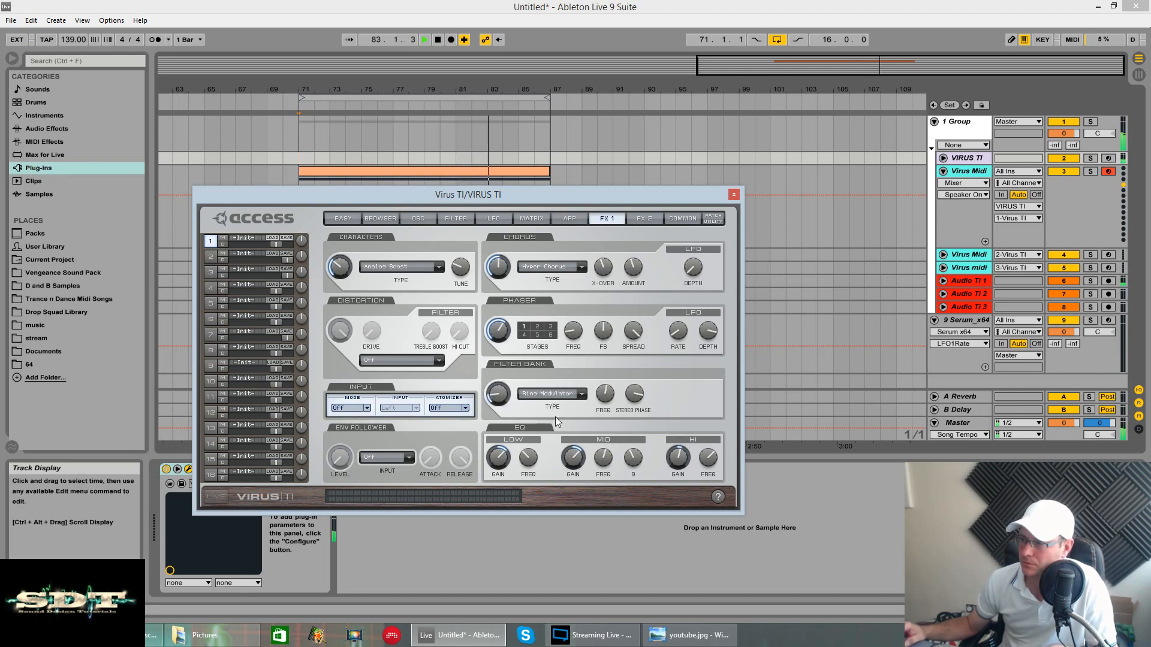
key("space")
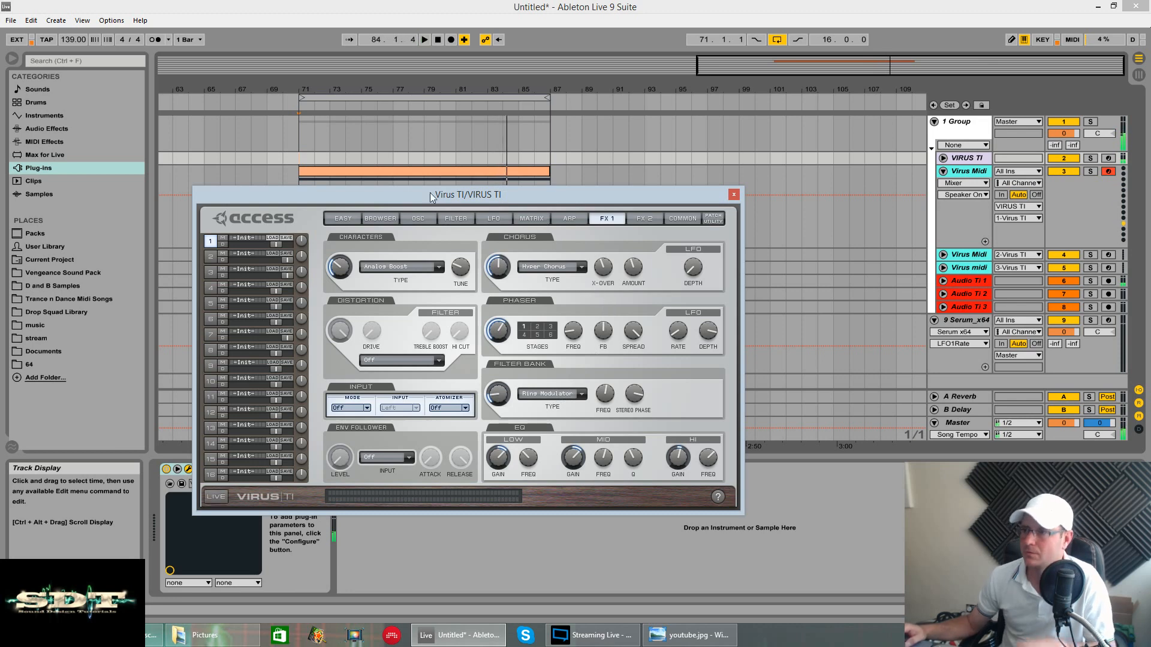
- Rename the patch in part 1 as soundscape 10
double_click(262, 237)
type("so")
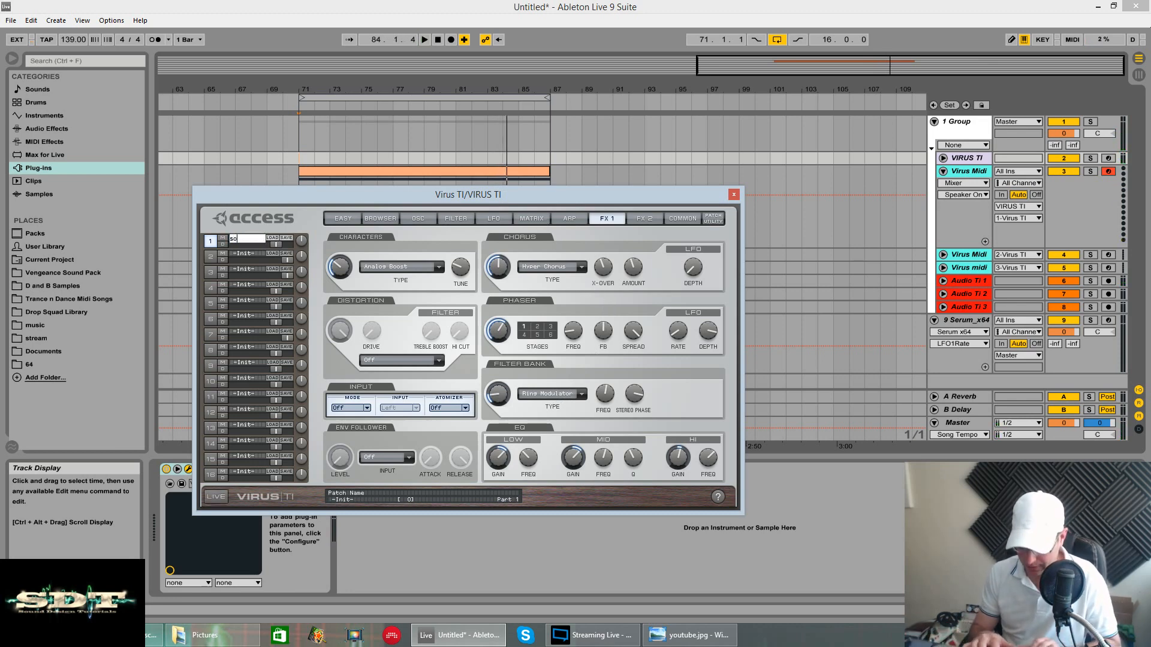
type("undscap")
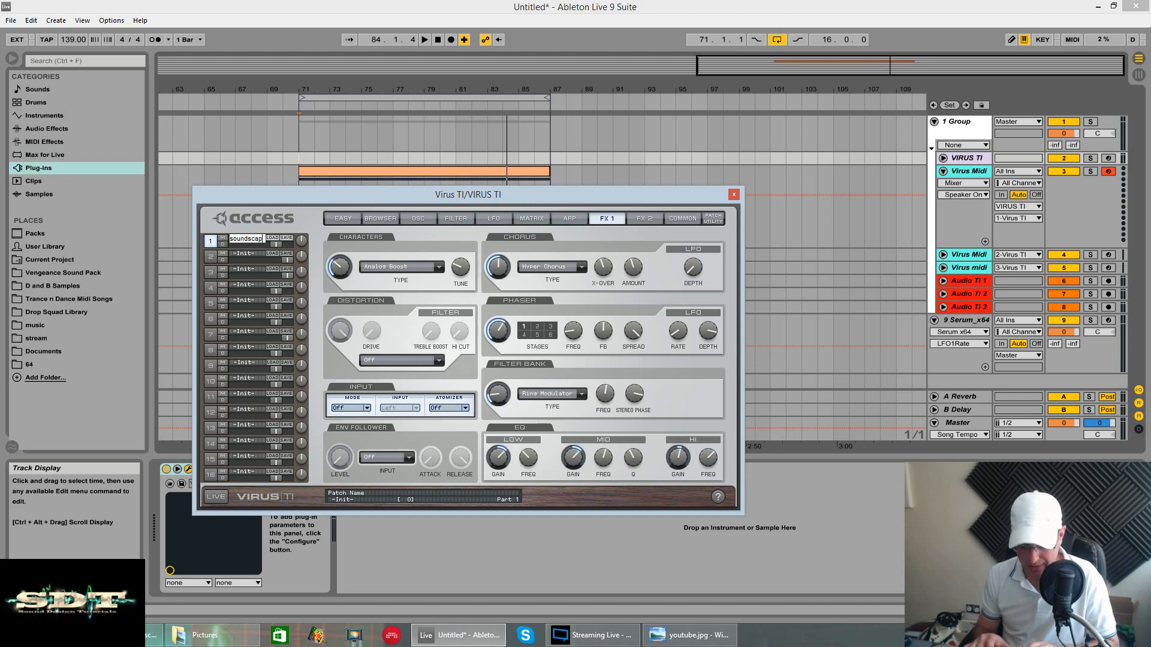
type("e 10")
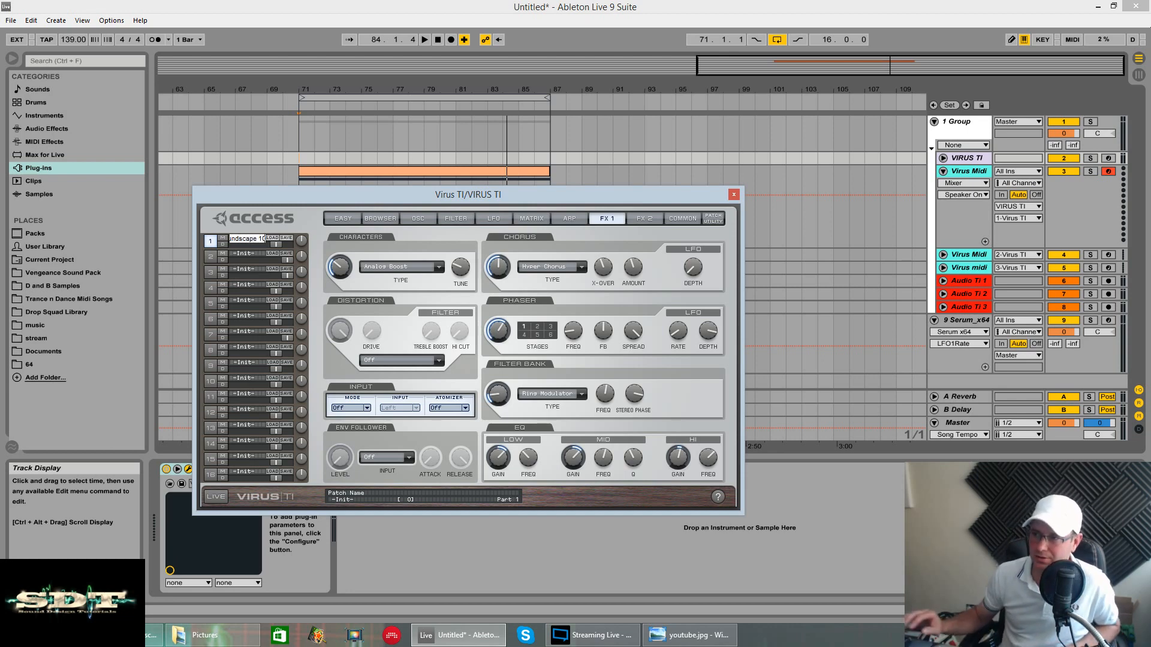
- Save the part 1 patch to a slot in the My Patches.mid personal library
left_click(283, 238)
mouse_move(336, 262)
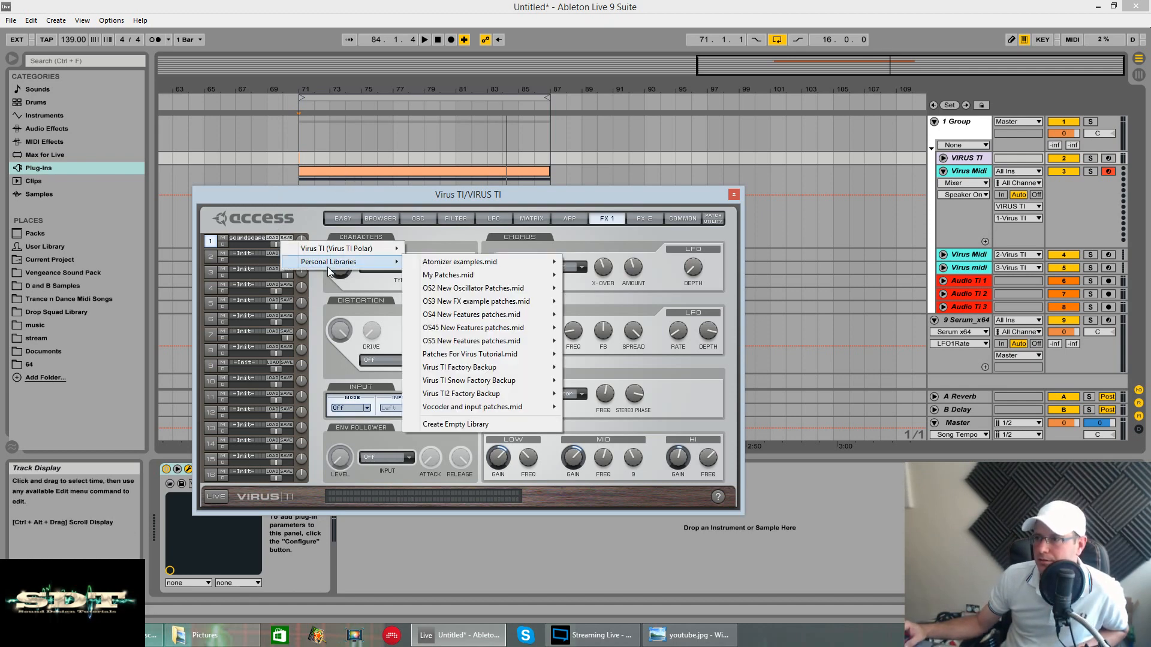
mouse_move(527, 354)
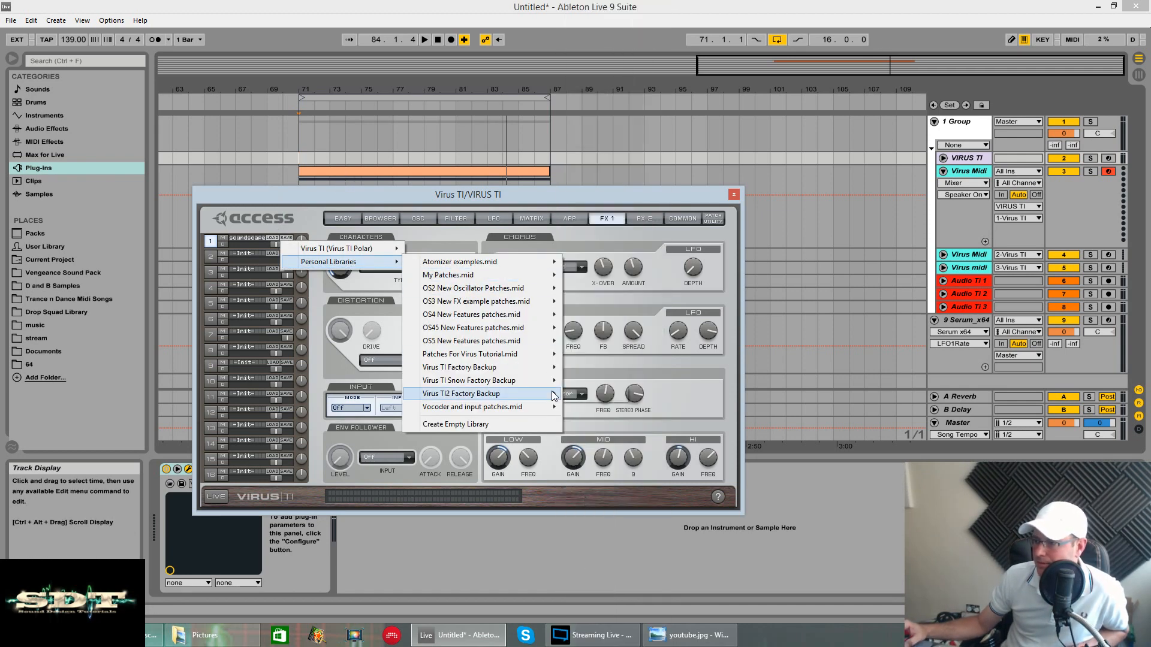
mouse_move(518, 277)
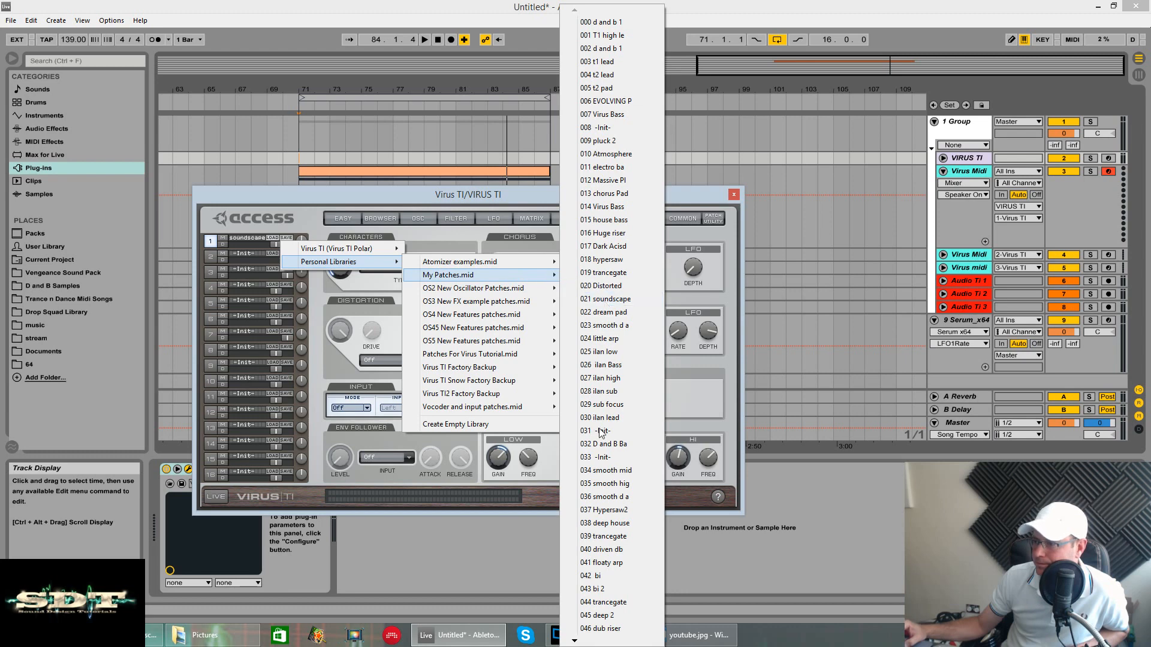
mouse_move(574, 641)
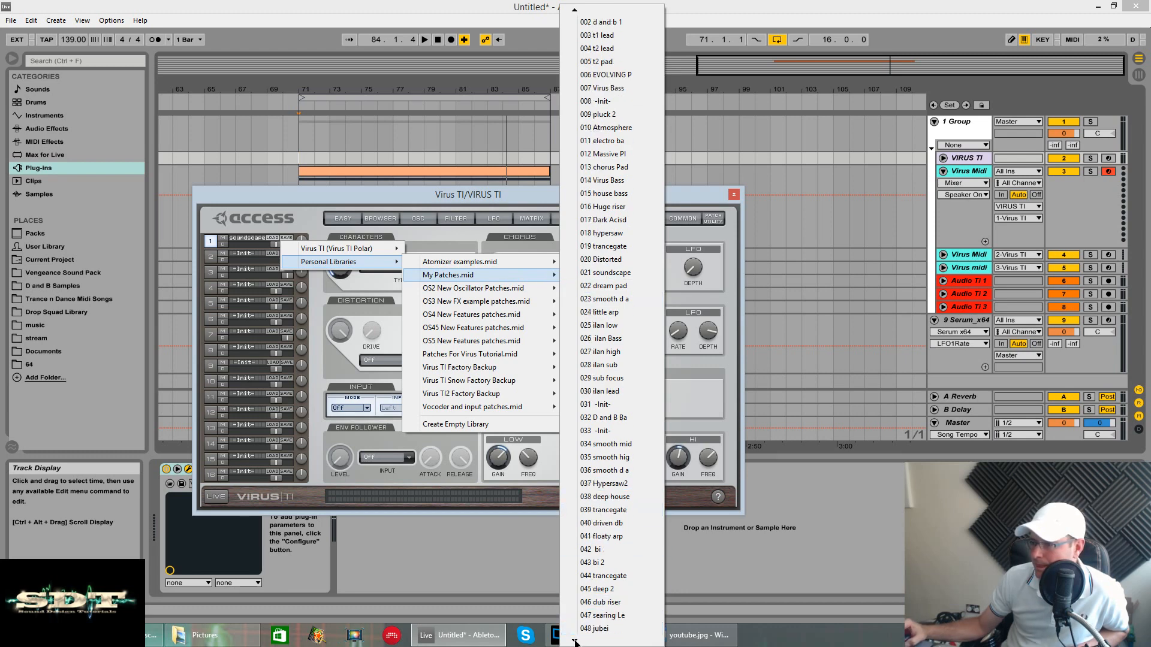